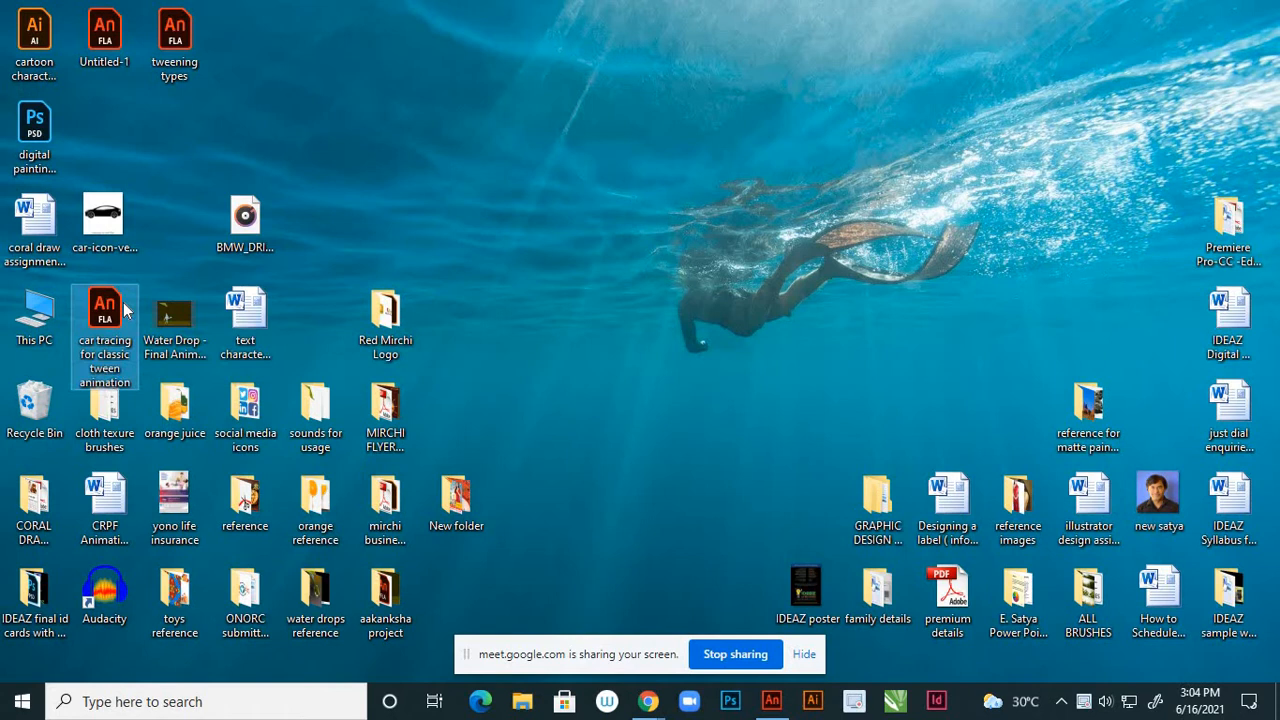
- Open the "car tracing for classic tween animation" Animate file from the desktop
double_click(125, 310)
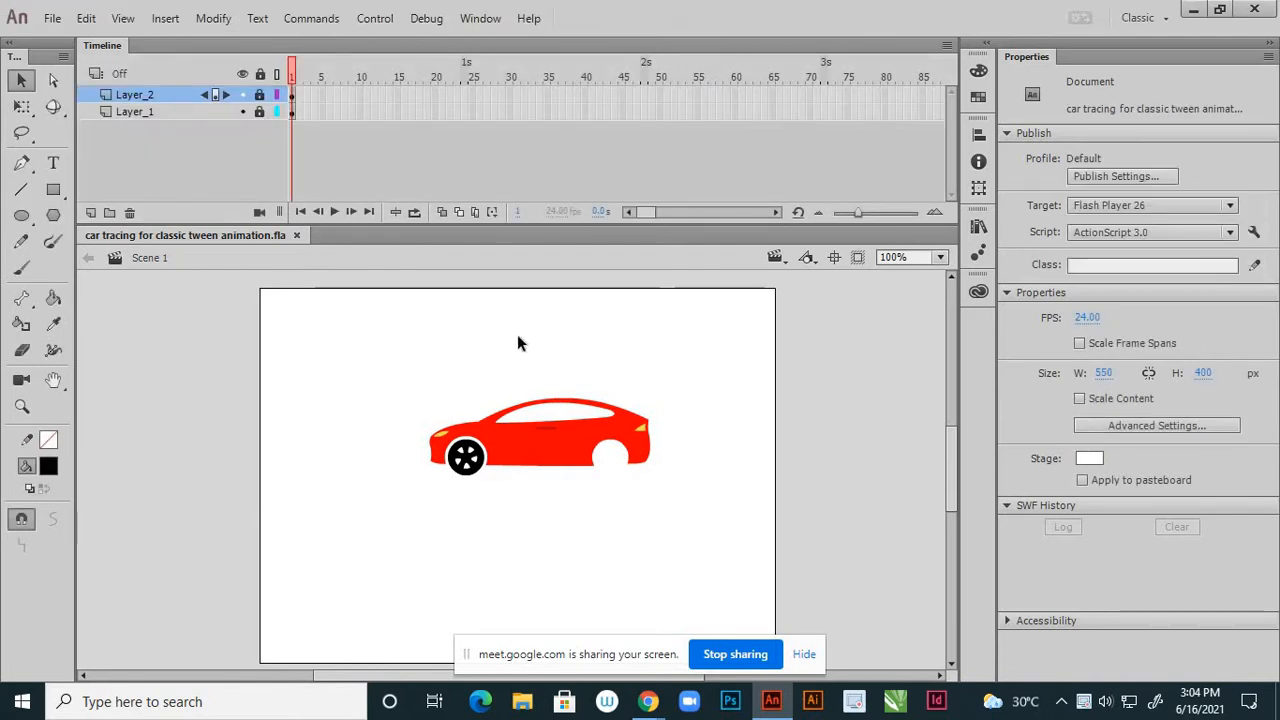
scroll(643, 427, down, 2)
scroll(556, 438, up, 4)
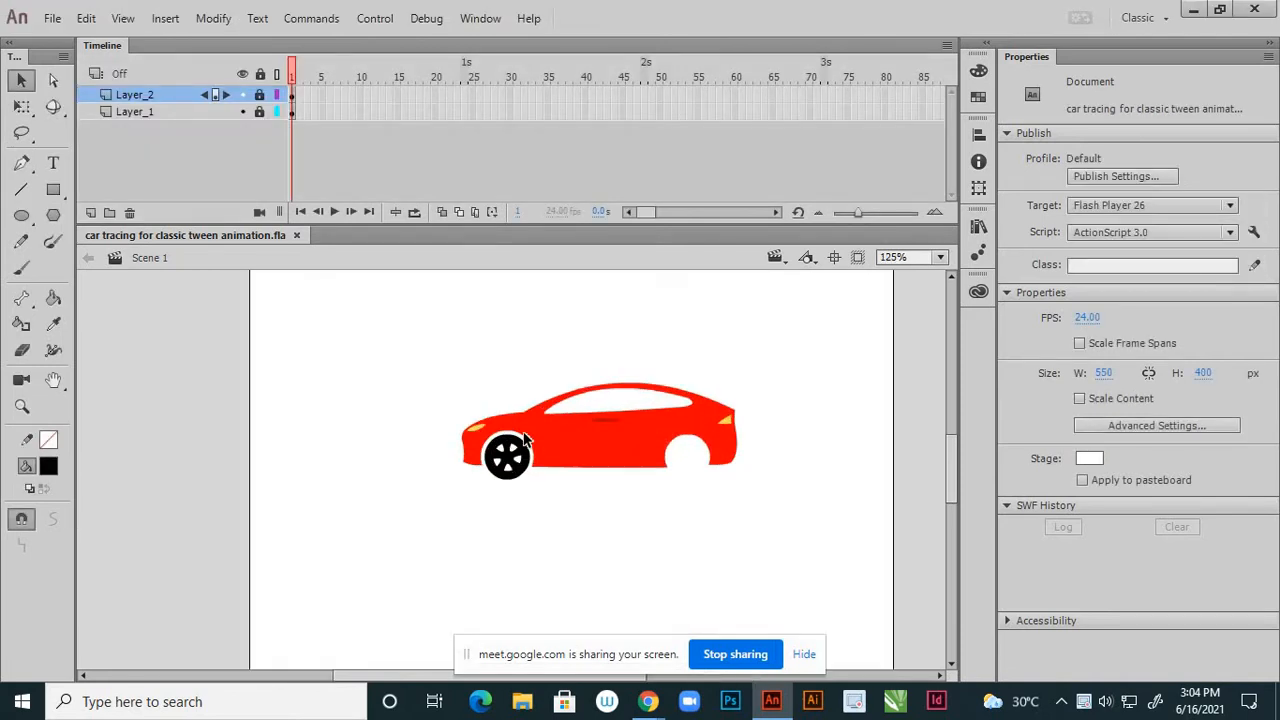
scroll(530, 463, up, 2)
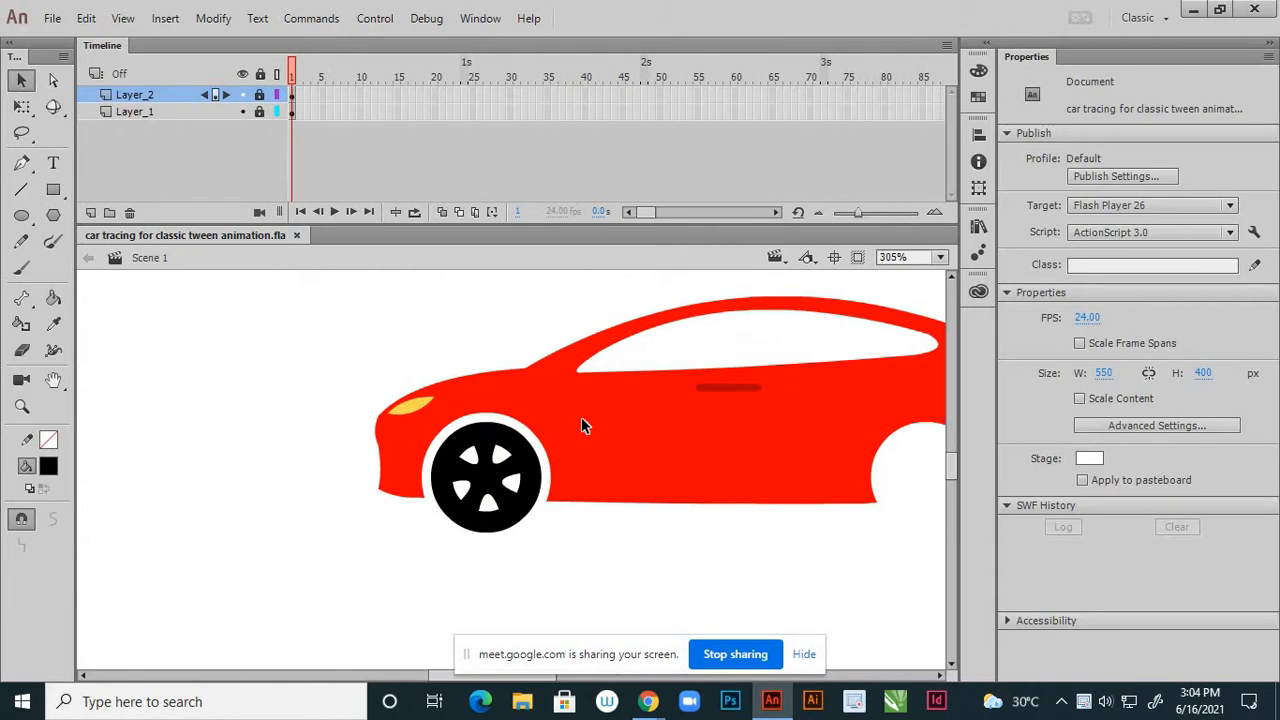
- Toggle the visibility of Layer_2 and Layer_1 to check which part of the car each layer holds
click(243, 93)
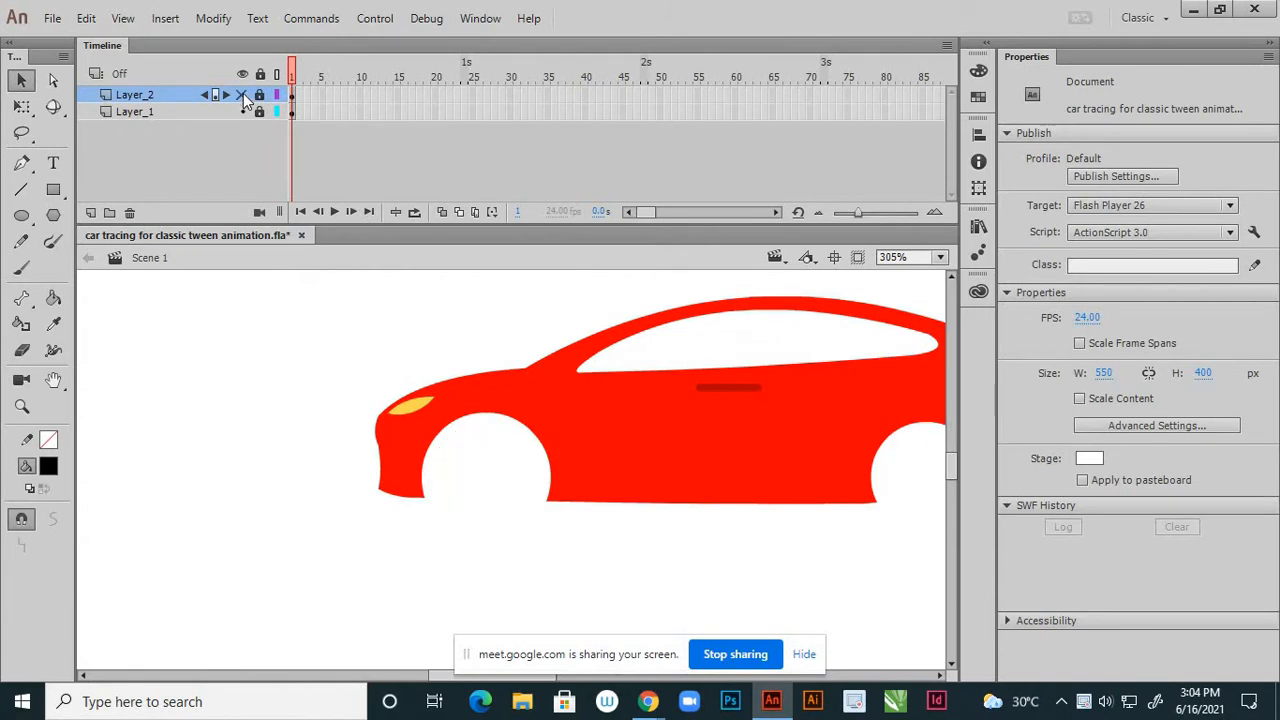
click(243, 93)
click(245, 113)
click(244, 112)
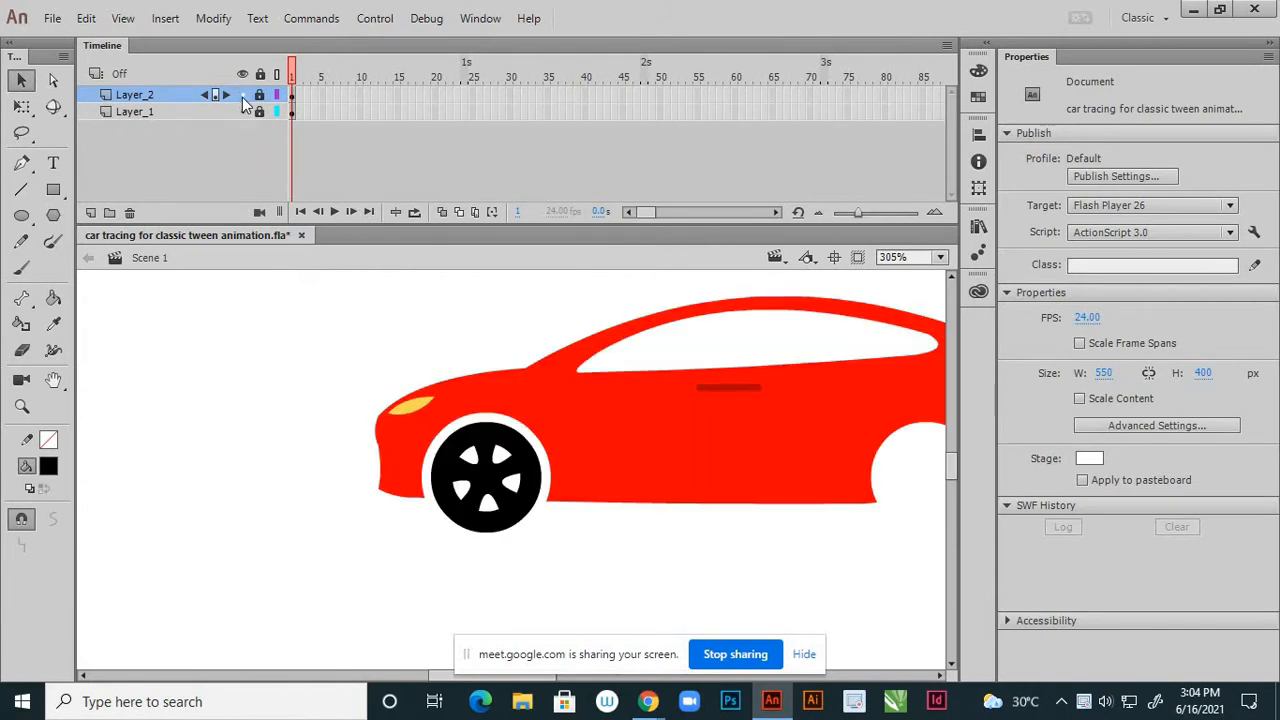
click(242, 94)
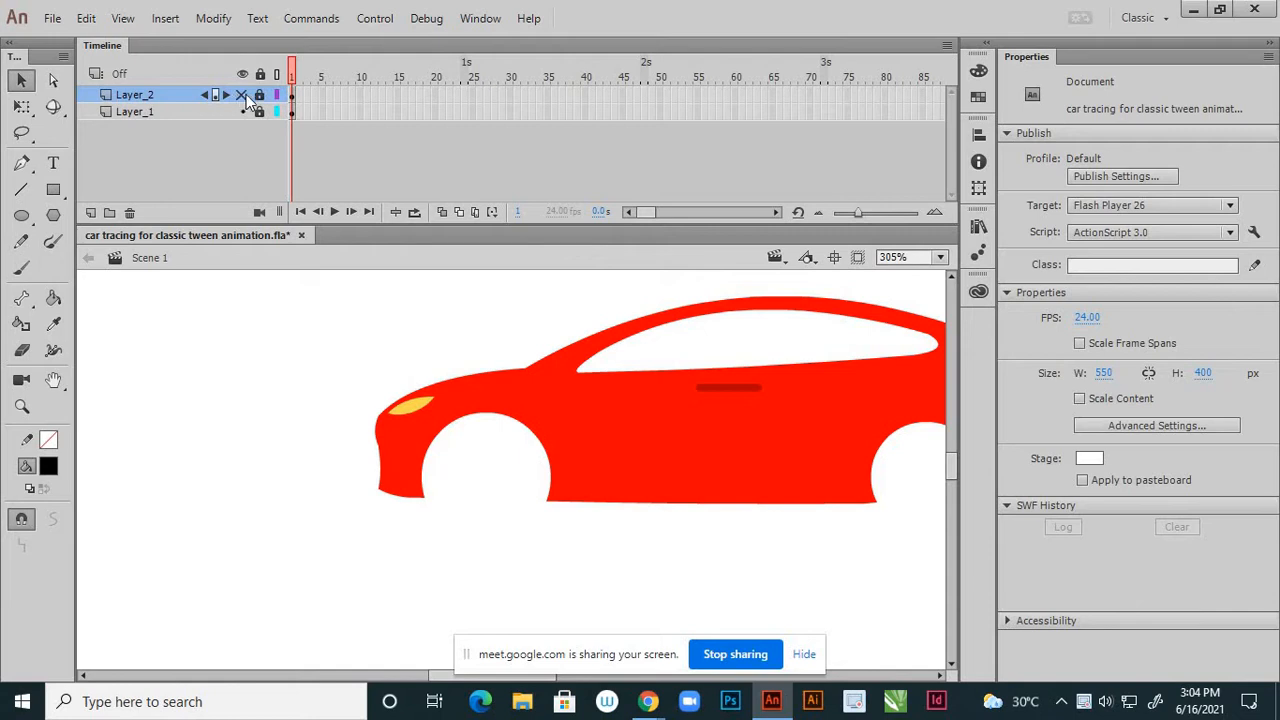
click(243, 94)
- Unlock Layer_2 and convert the black front wheel shape into a Graphic symbol named "wheel"
click(293, 97)
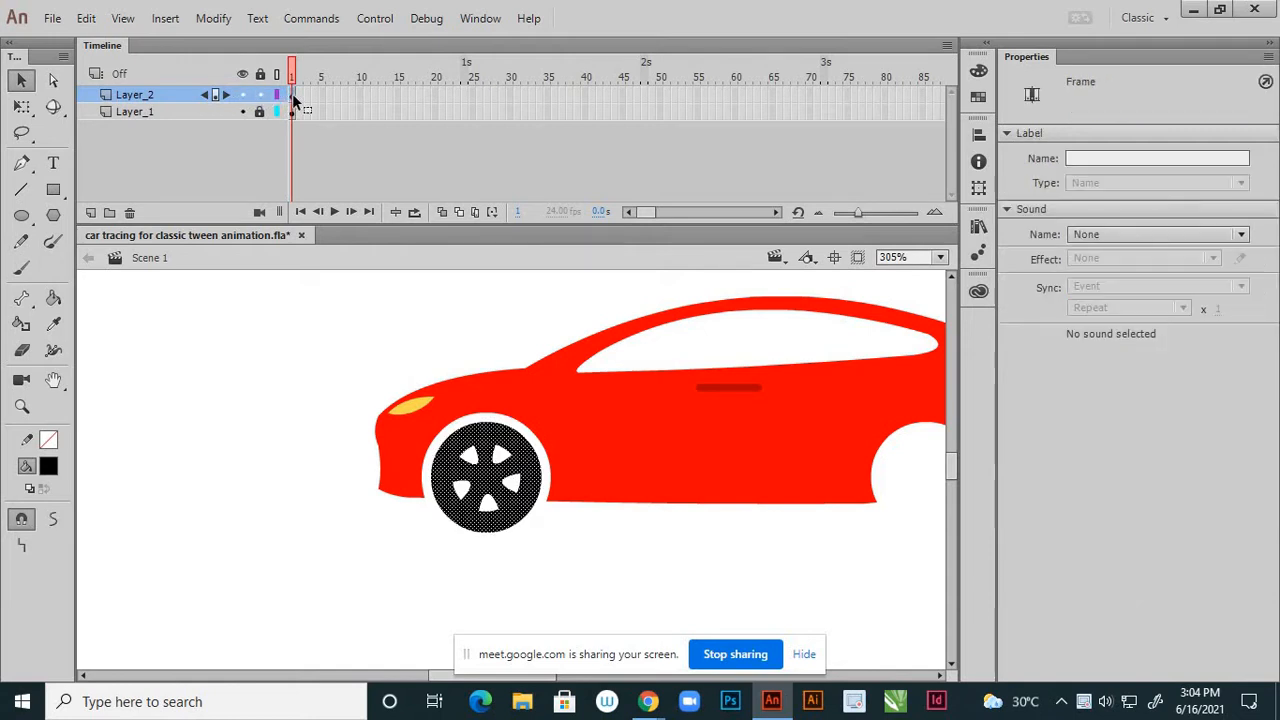
scroll(486, 425, down, 2)
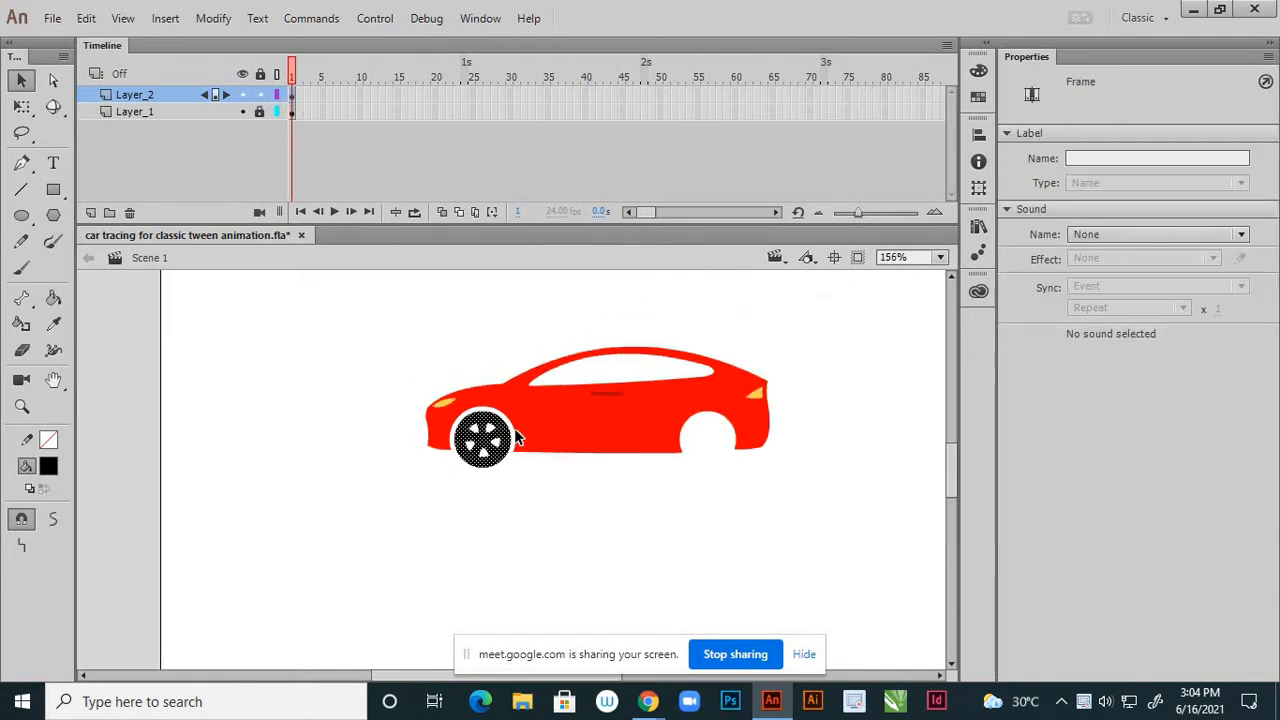
scroll(497, 445, up, 2)
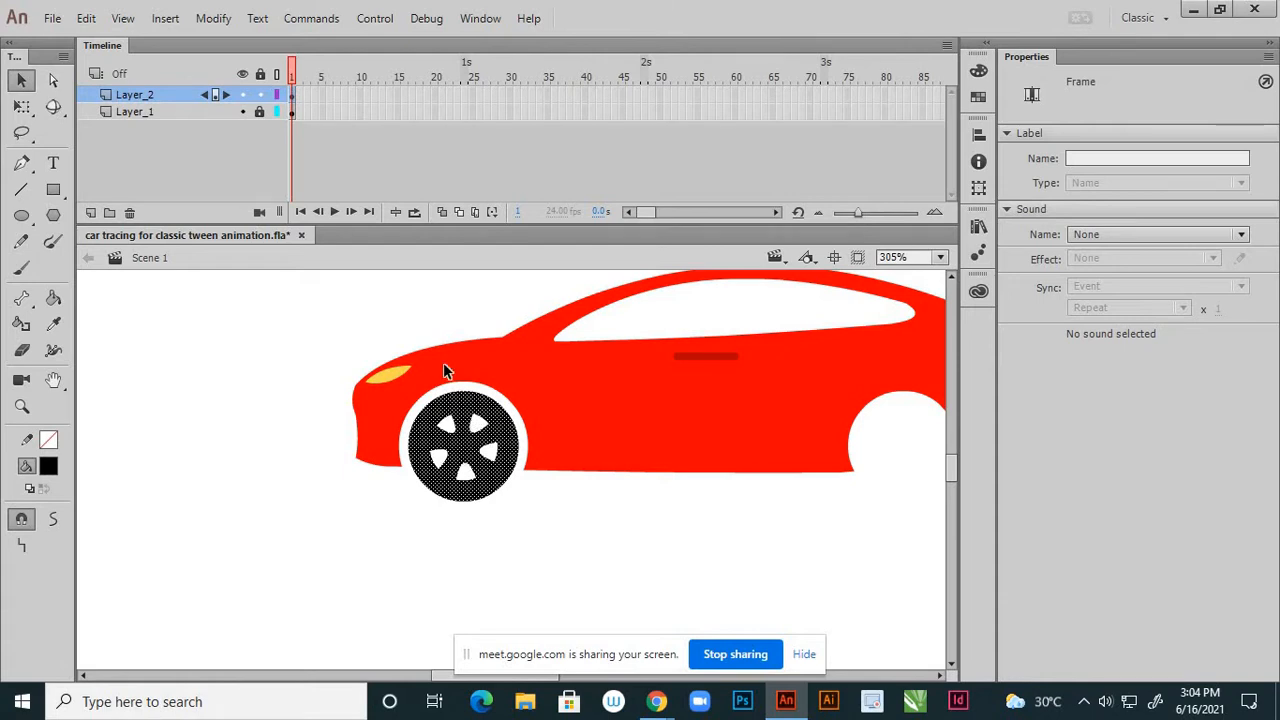
scroll(490, 430, up, 2)
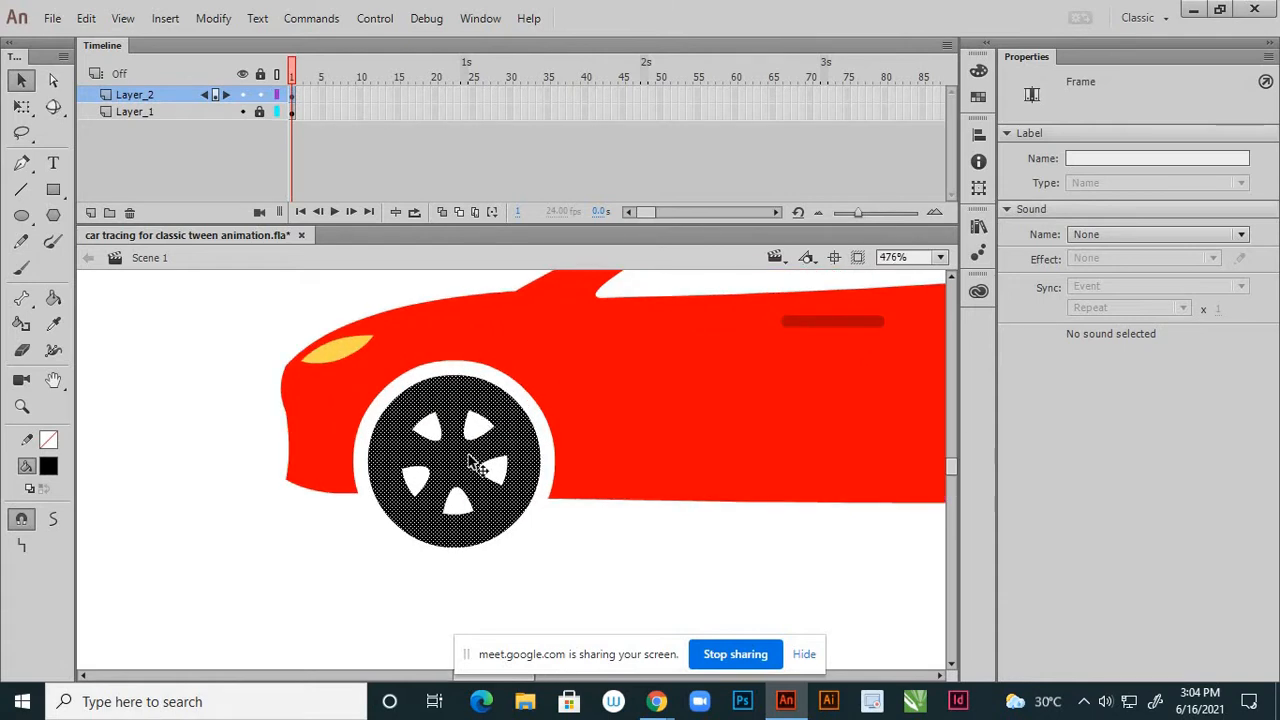
click(382, 593)
click(455, 474)
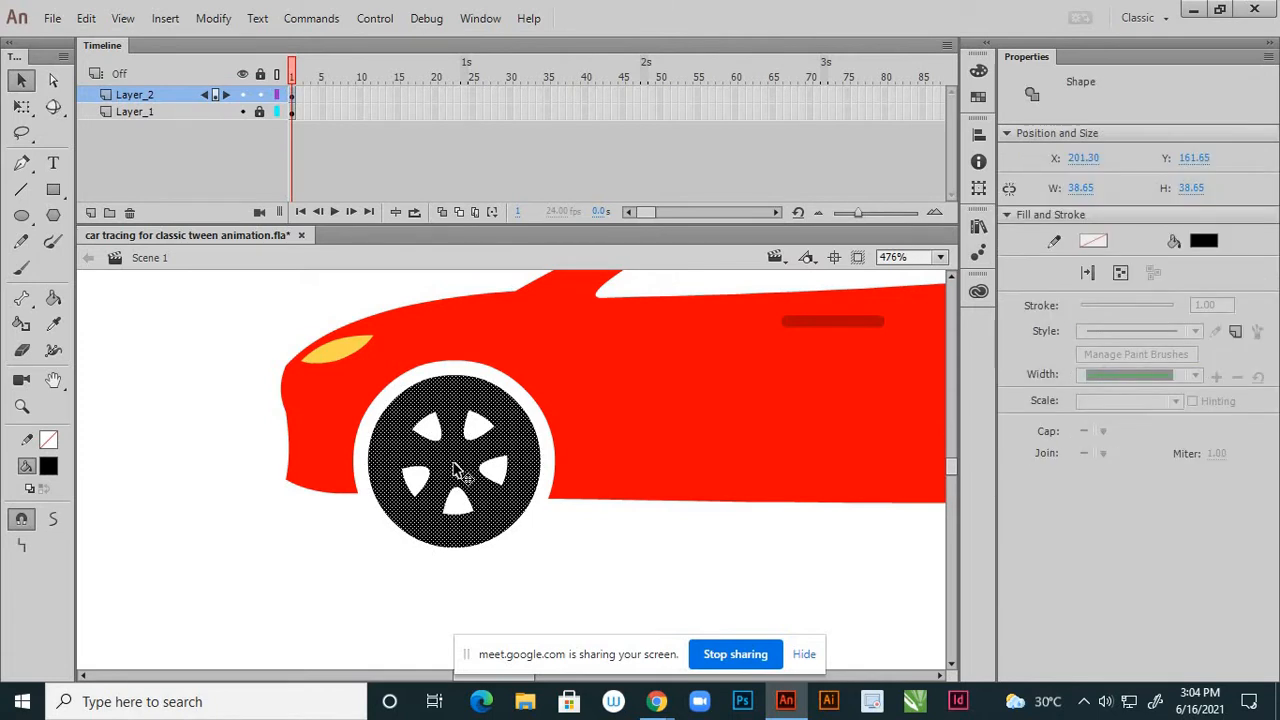
right_click(455, 472)
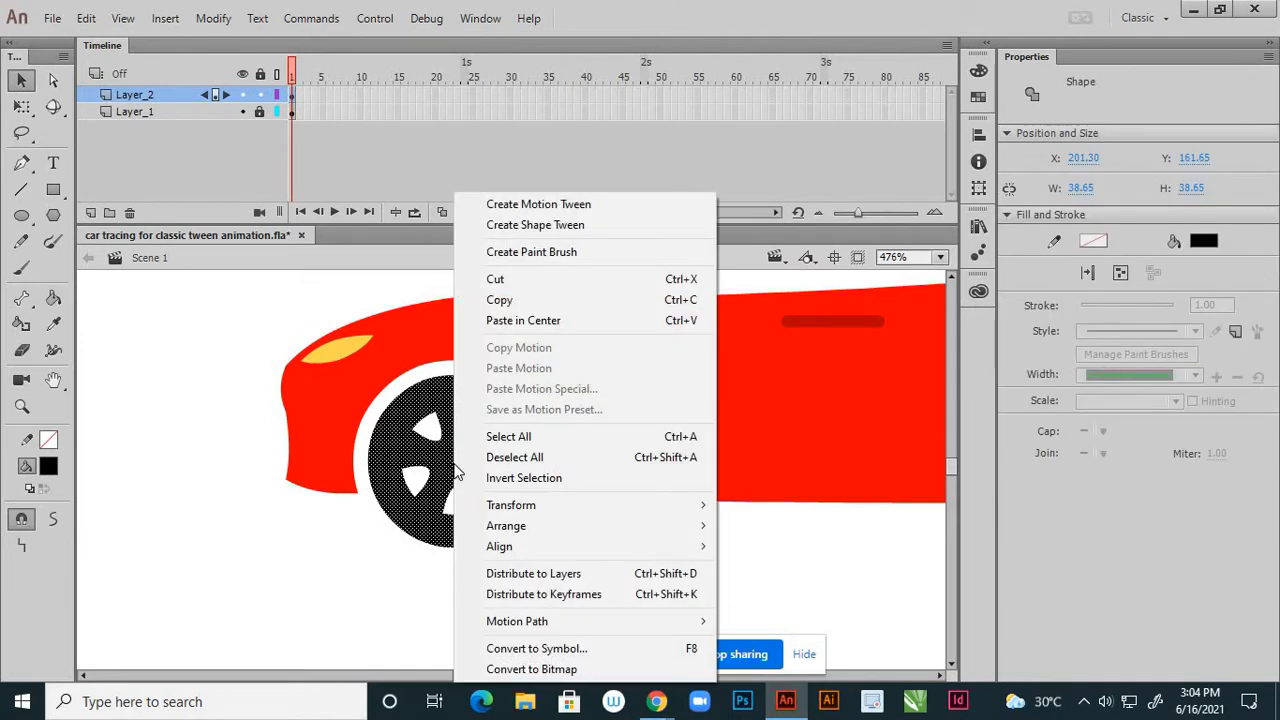
click(577, 651)
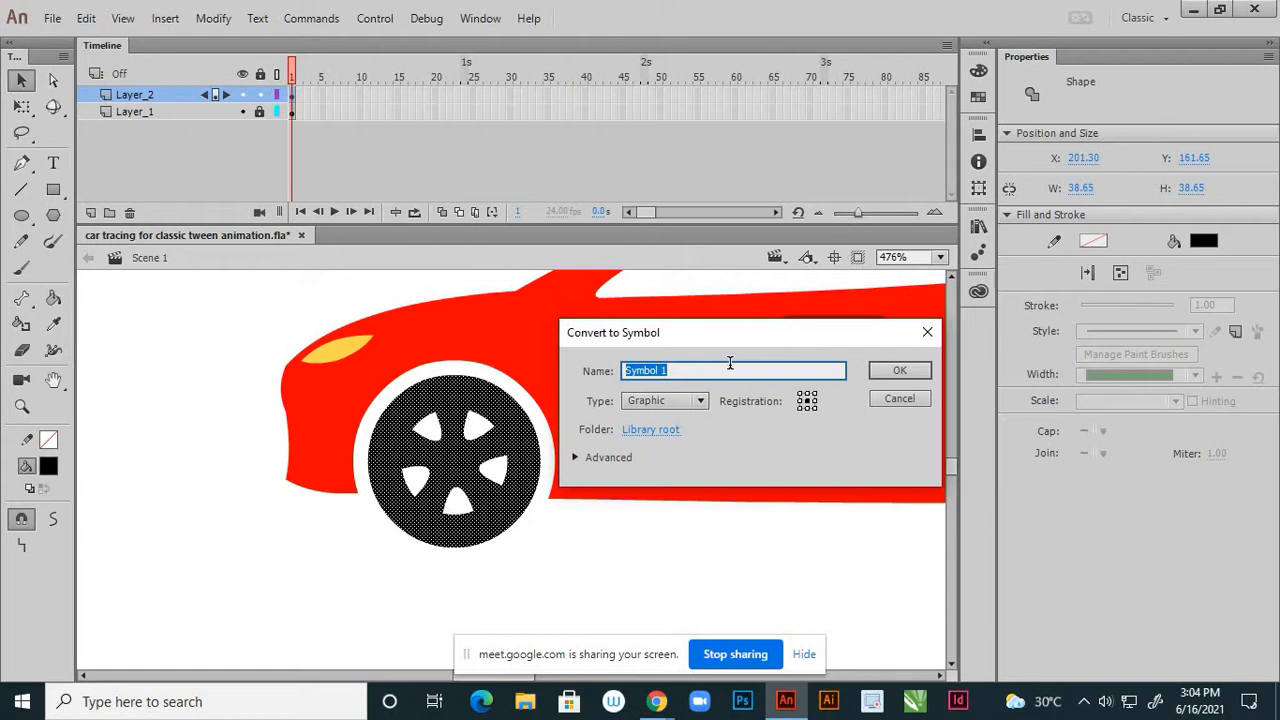
text(wheel)
click(888, 369)
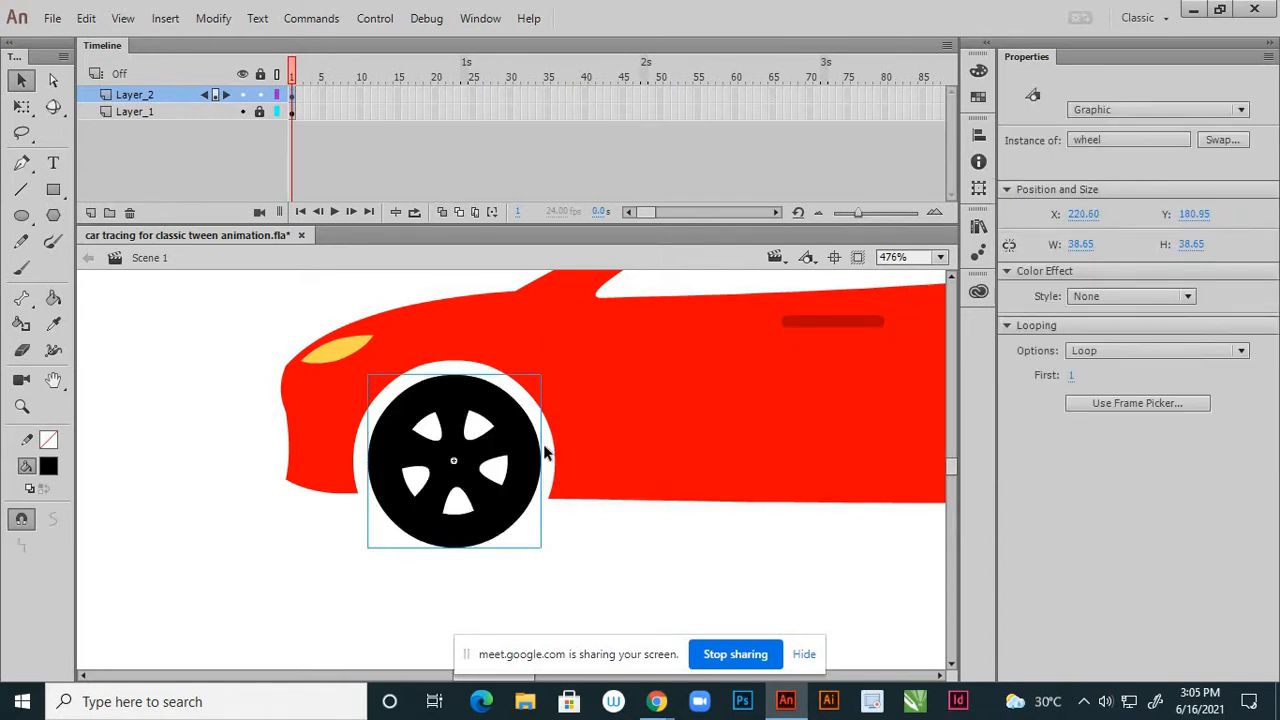
- Show the rulers and place a vertical guide through the centre of the front wheel, at about 220 px
click(260, 304)
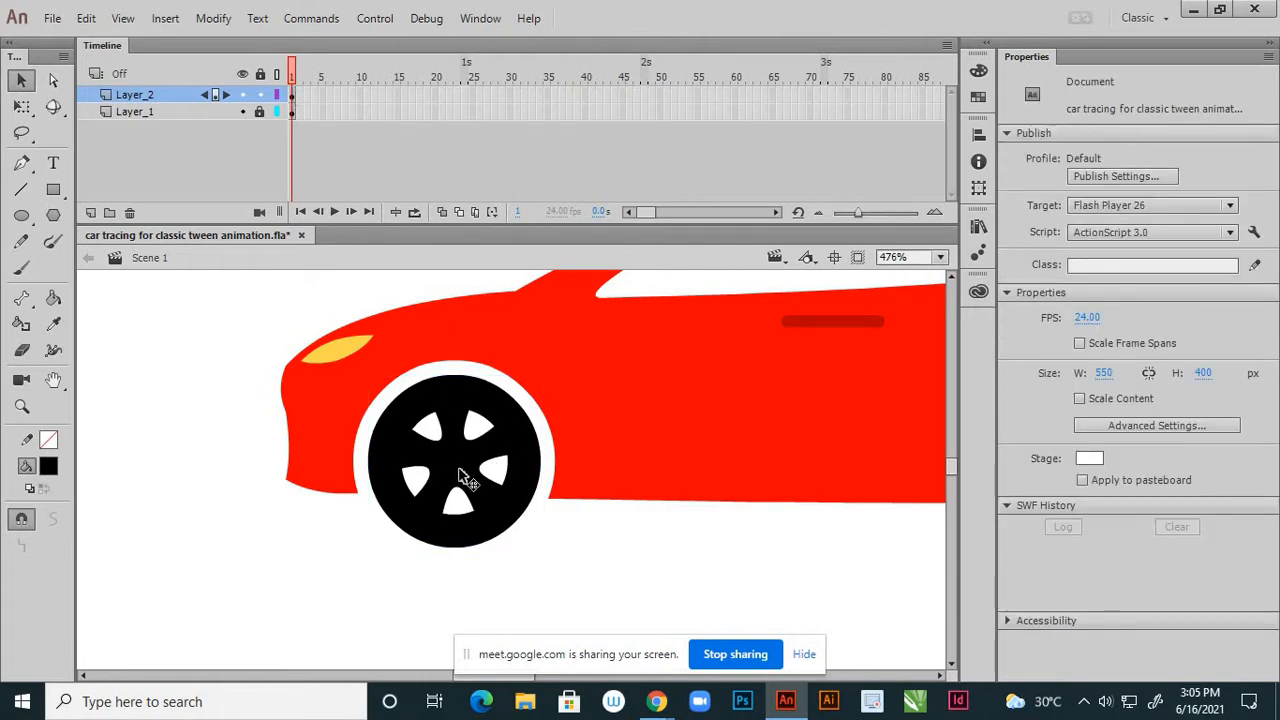
click(515, 420)
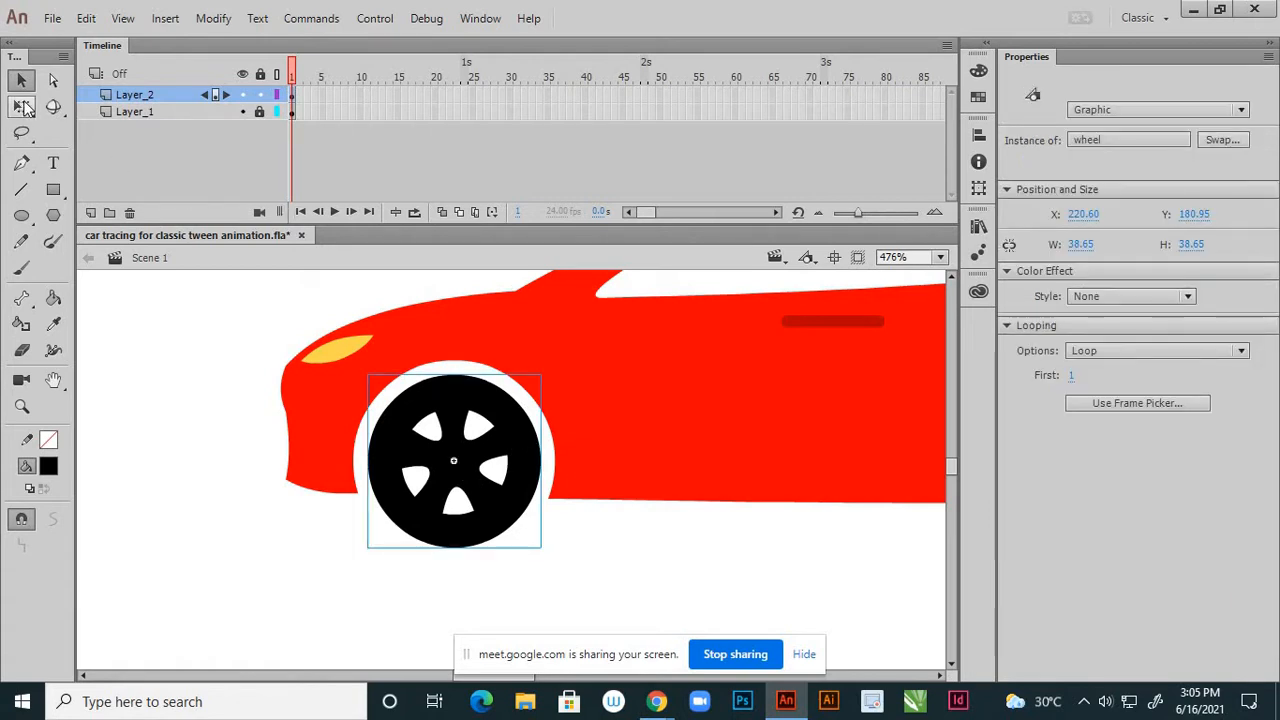
click(746, 538)
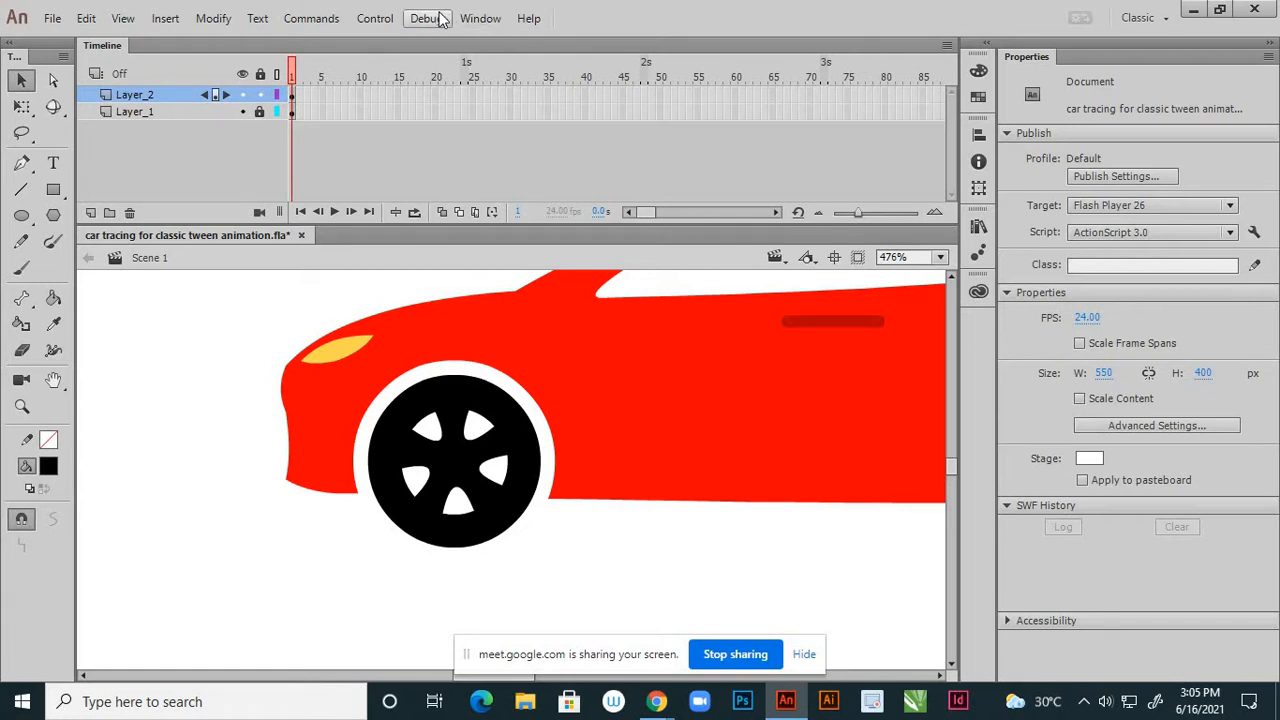
click(129, 22)
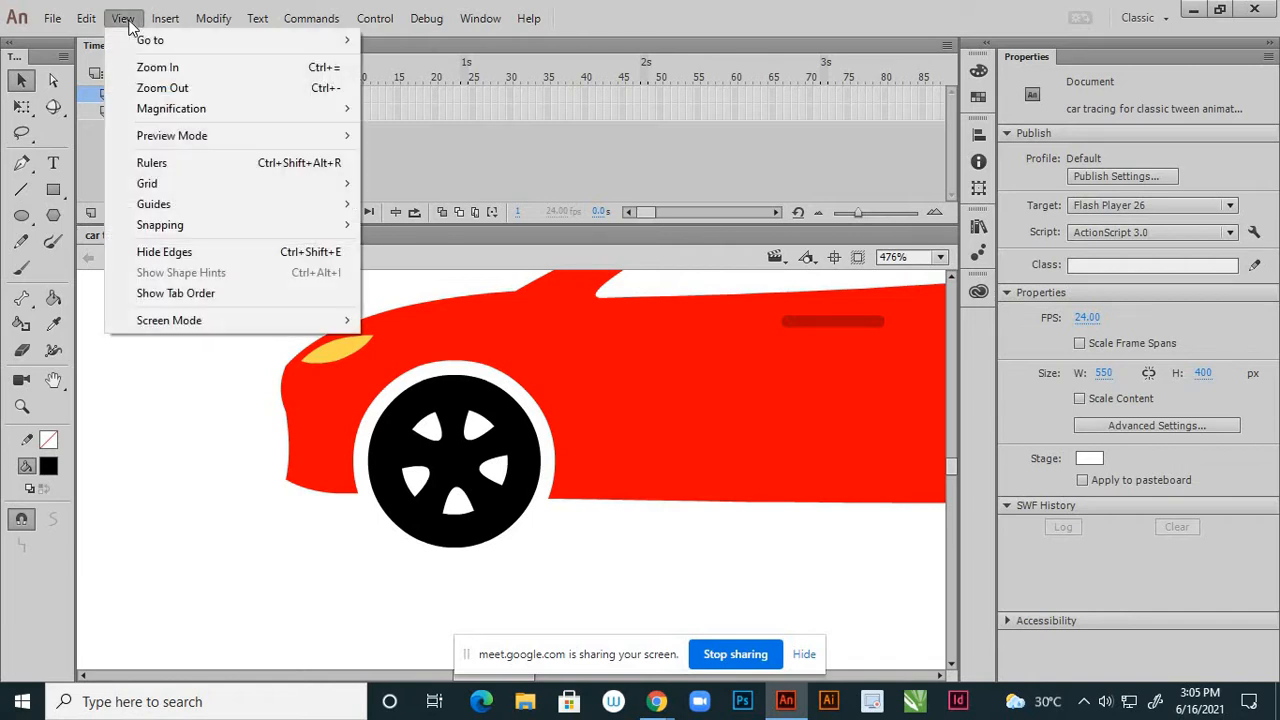
click(152, 165)
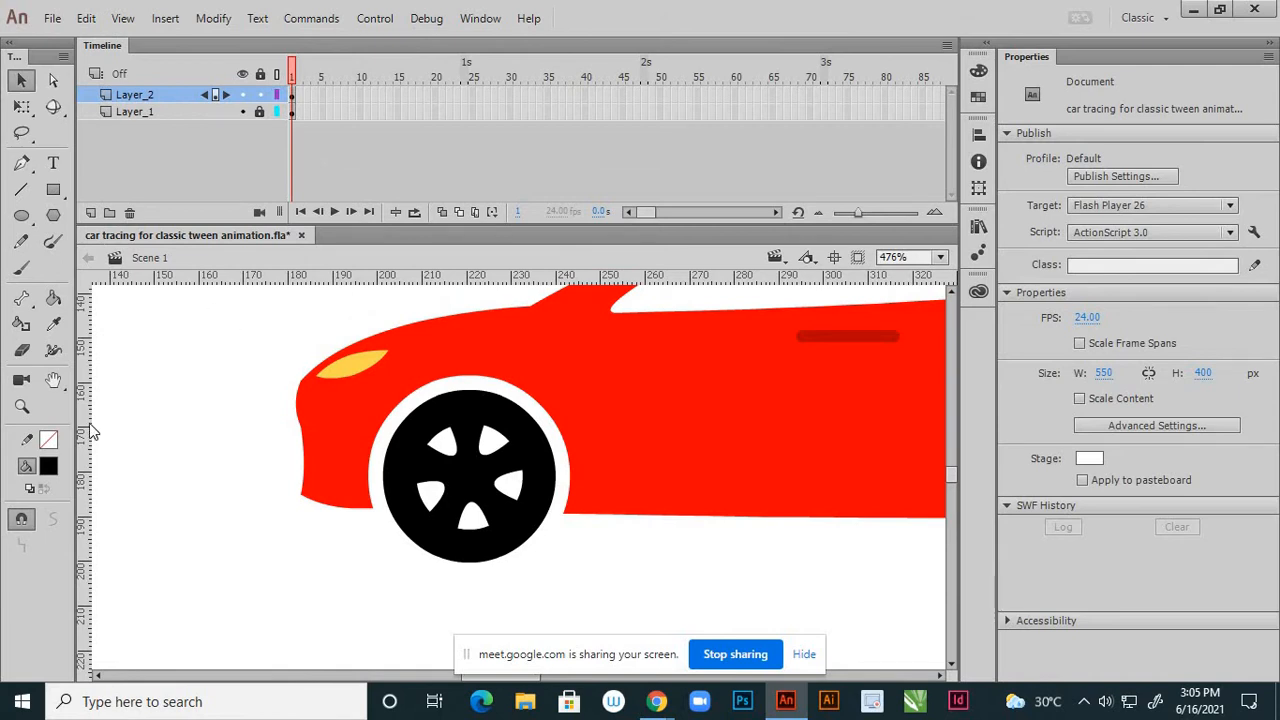
drag(84, 402, 472, 520)
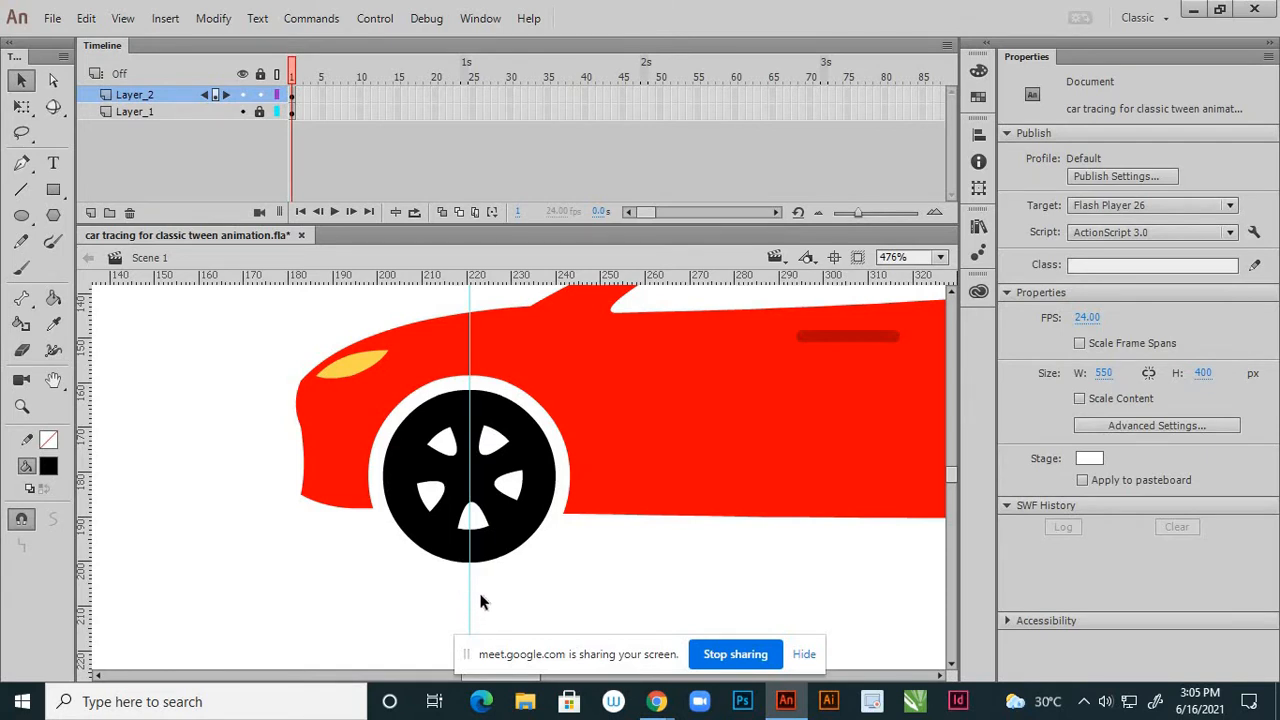
- Lock the guides so that the vertical guide cannot be moved
click(122, 19)
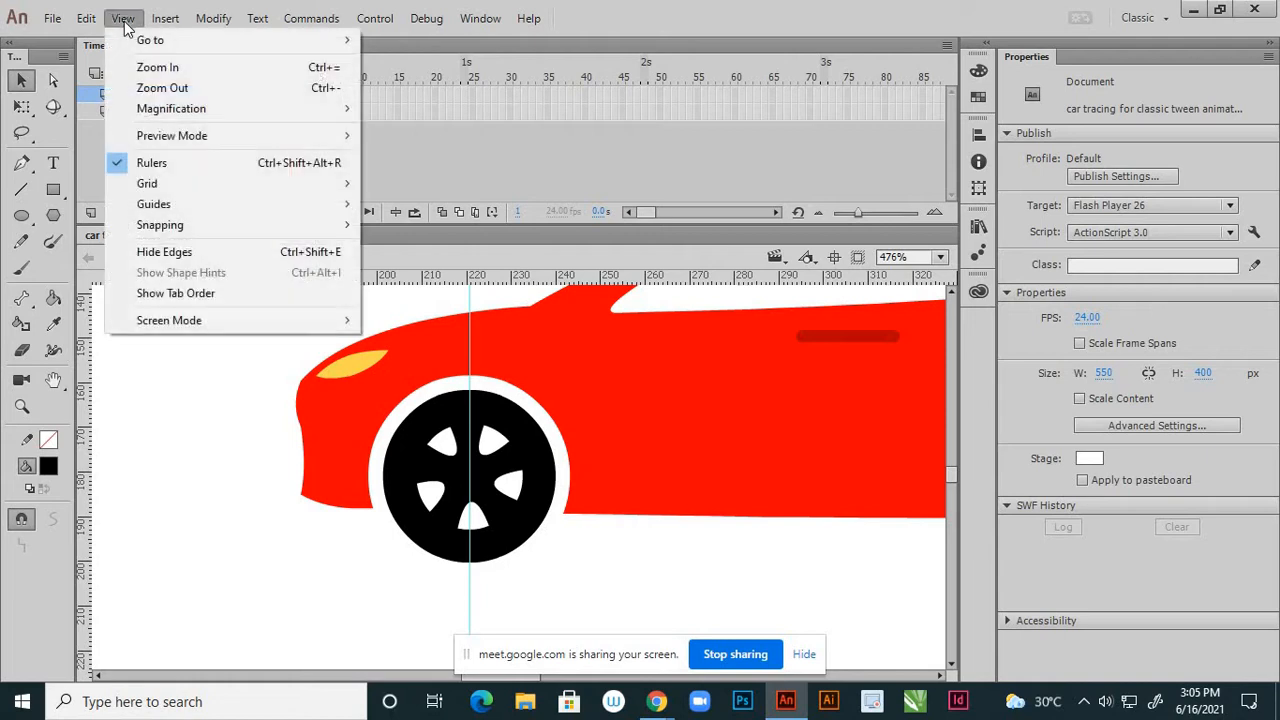
mouse_move(291, 217)
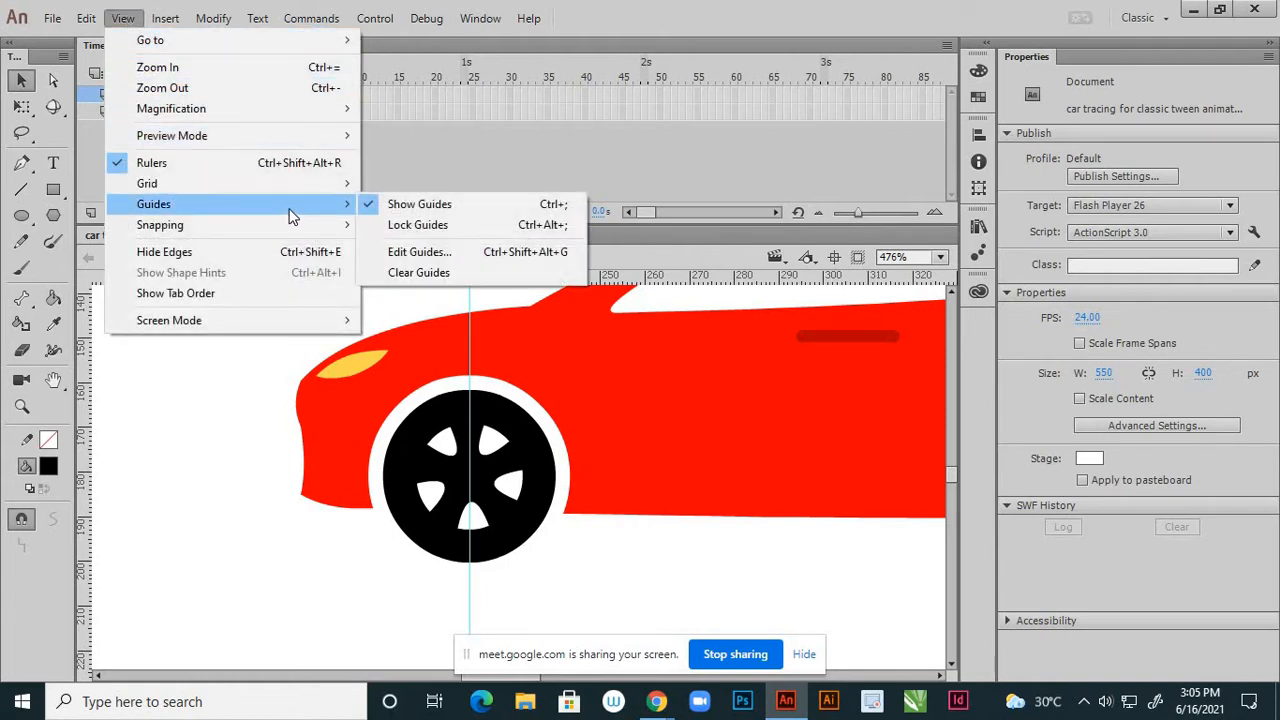
click(434, 226)
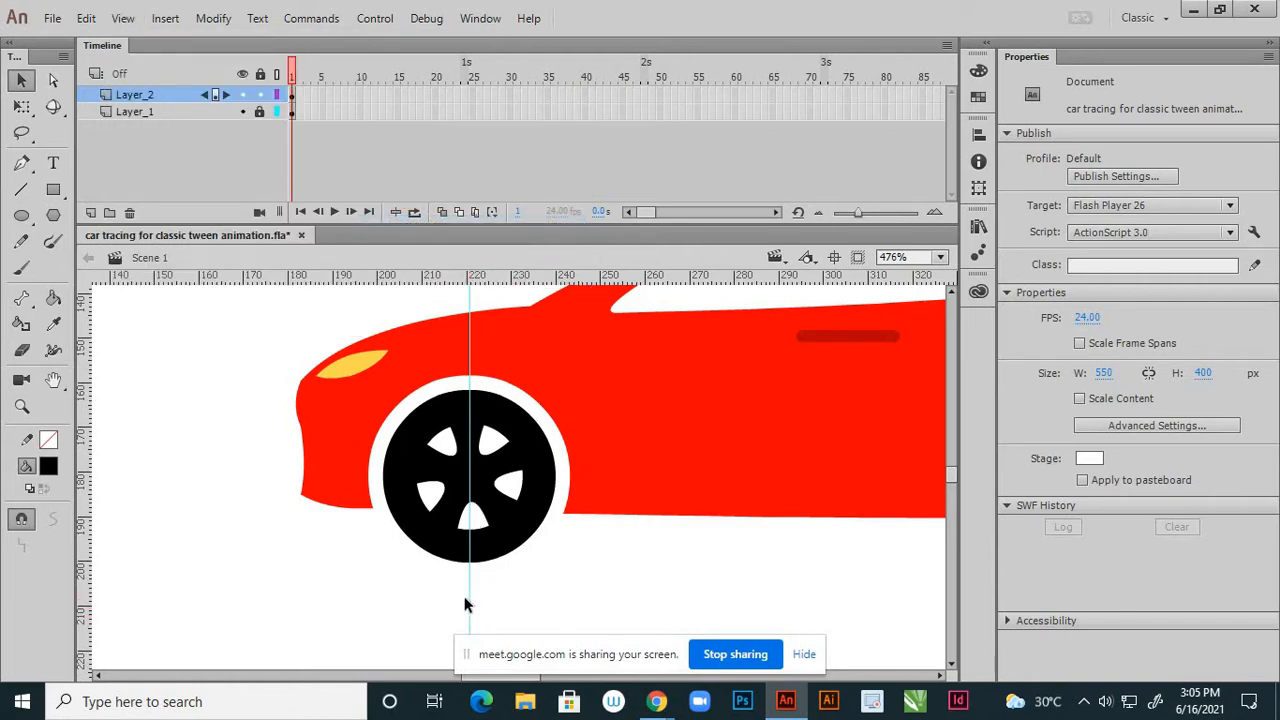
double_click(530, 447)
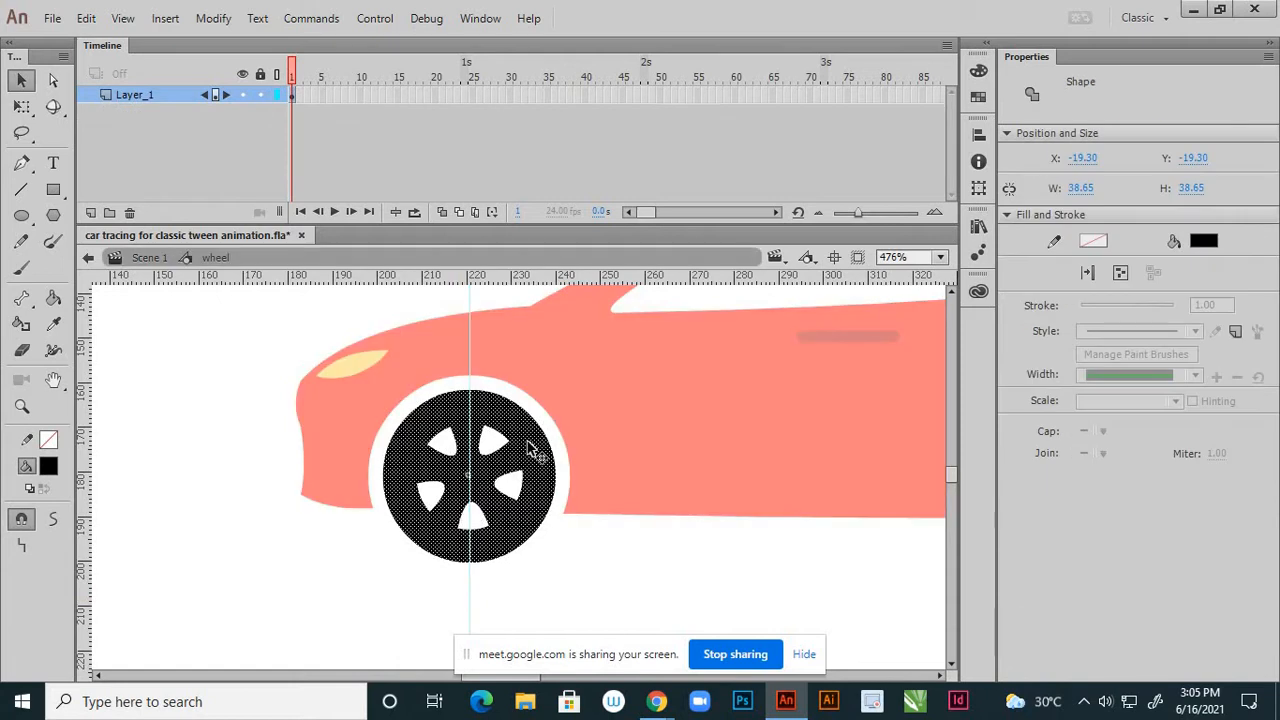
click(88, 258)
click(307, 455)
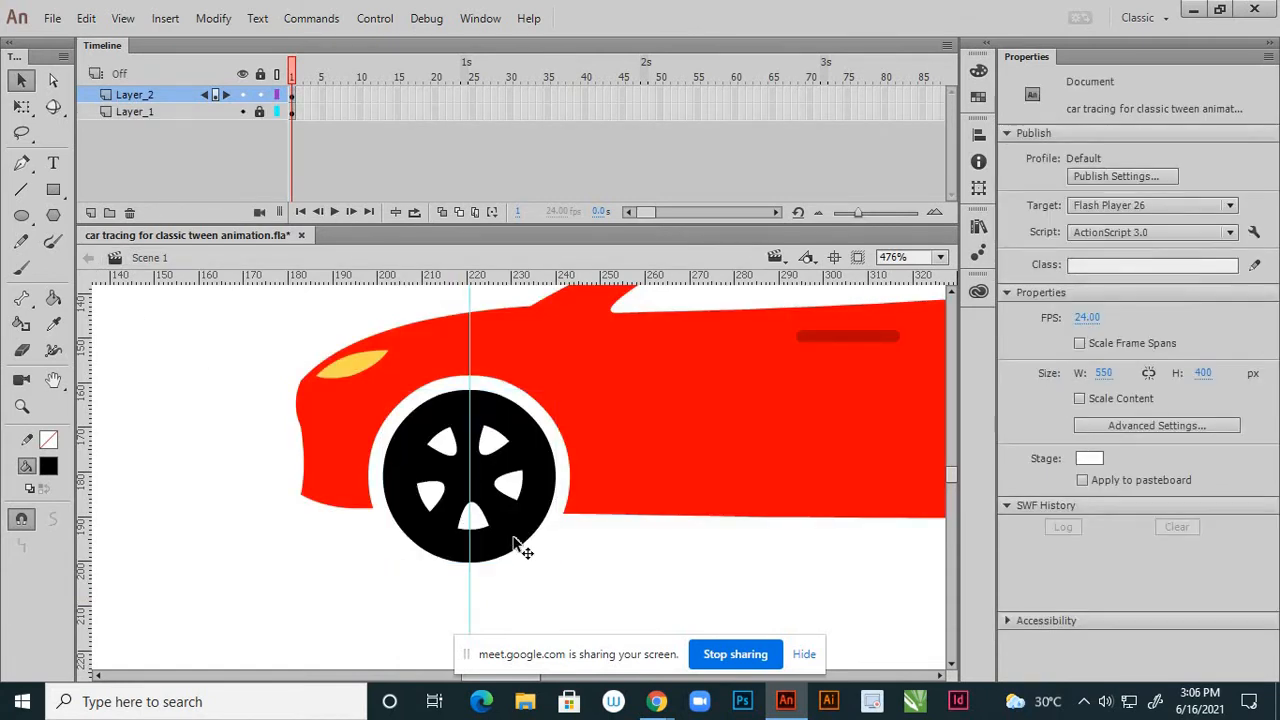
- Rotate the wheel clockwise about its centre with Free Transform until one spoke opening sits upright on the vertical guide
click(515, 545)
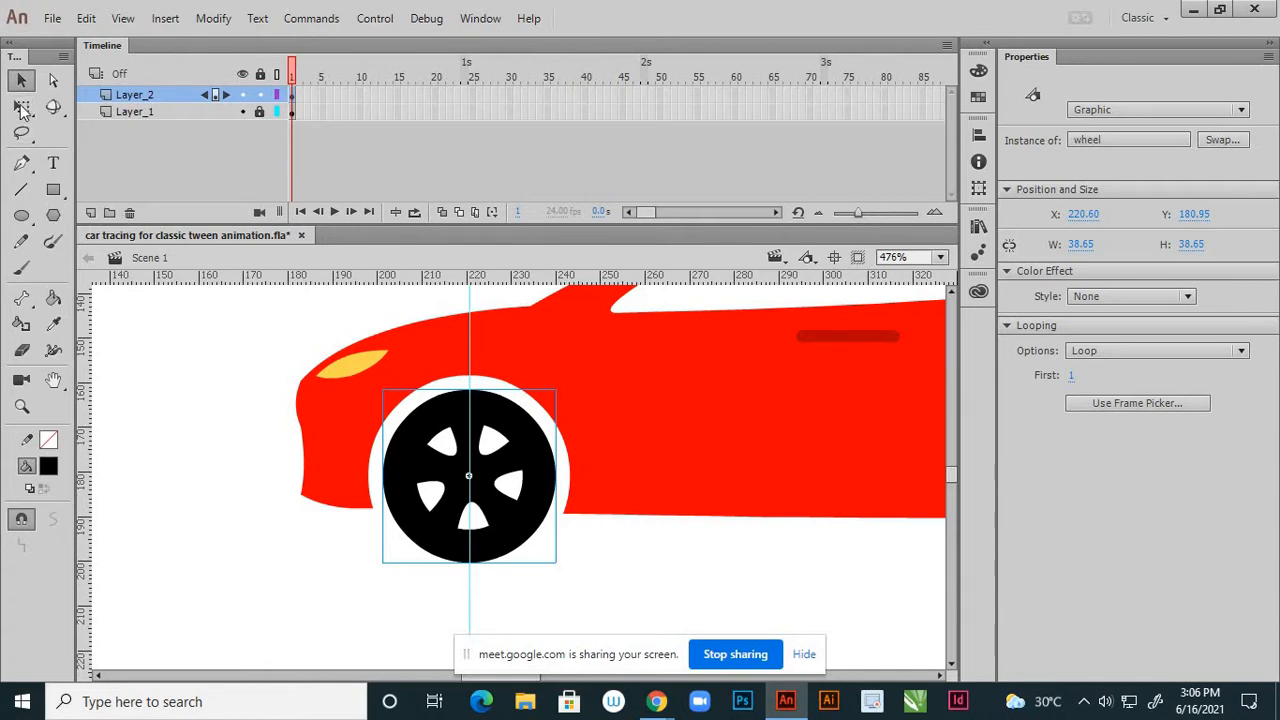
click(22, 107)
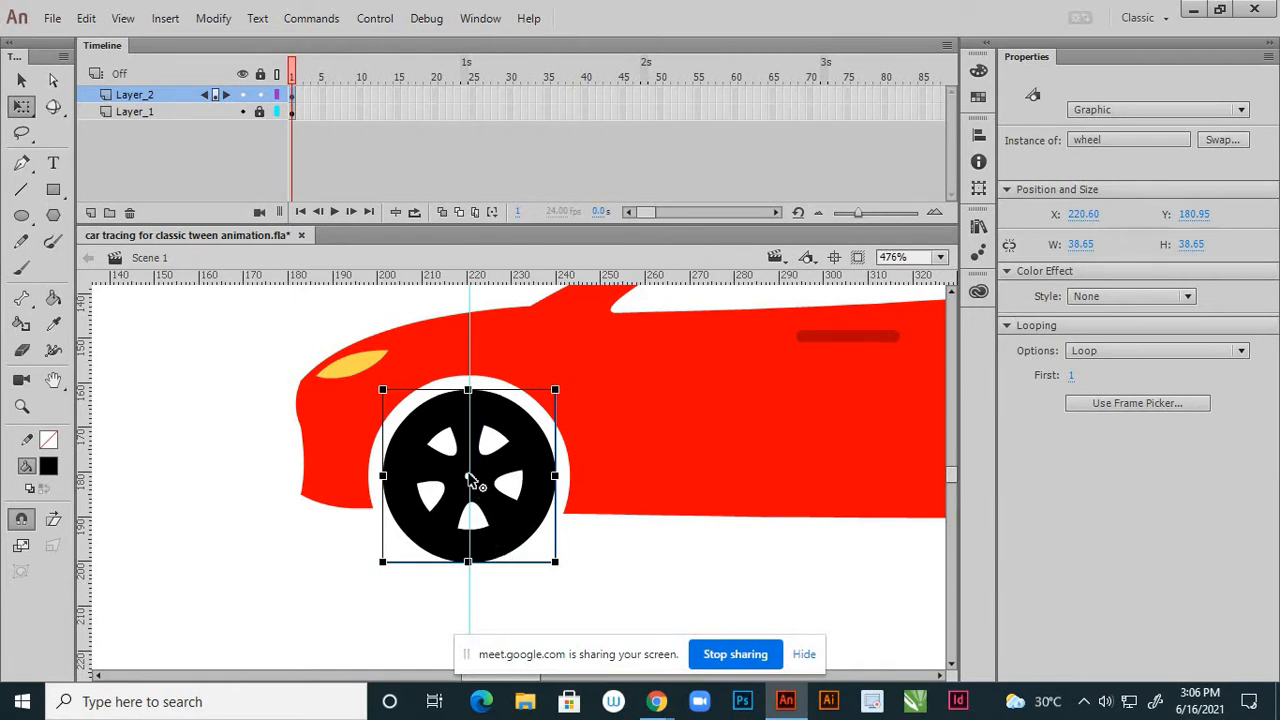
scroll(473, 482, up, 1)
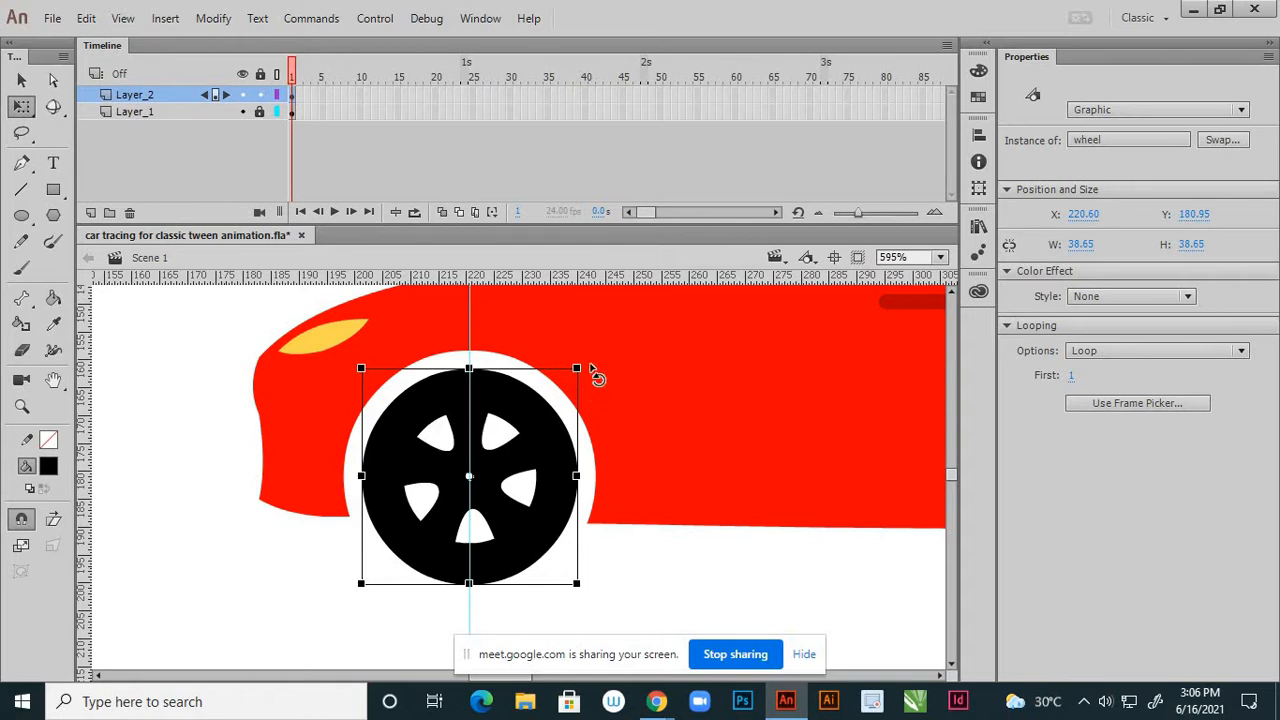
drag(591, 368, 621, 459)
- Place a horizontal guide through the wheel's centre, at about 180 px, and select the wheel to check the crossing point
click(420, 615)
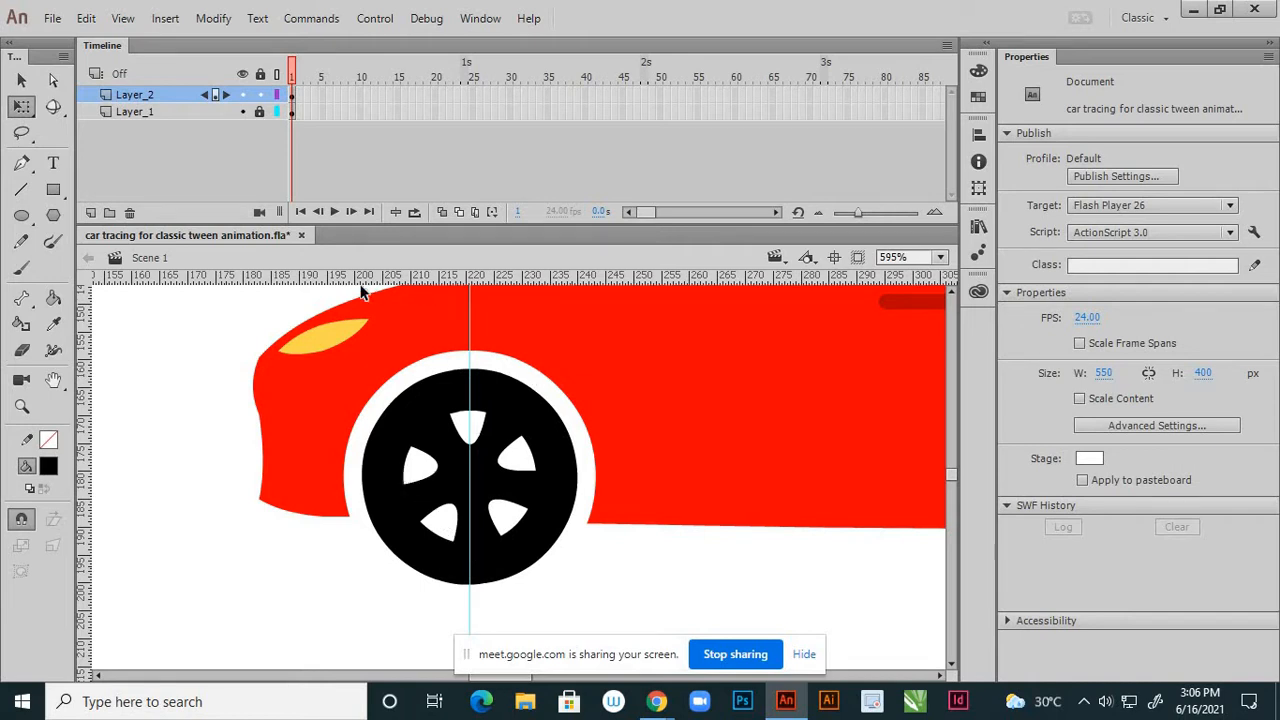
drag(345, 280, 360, 476)
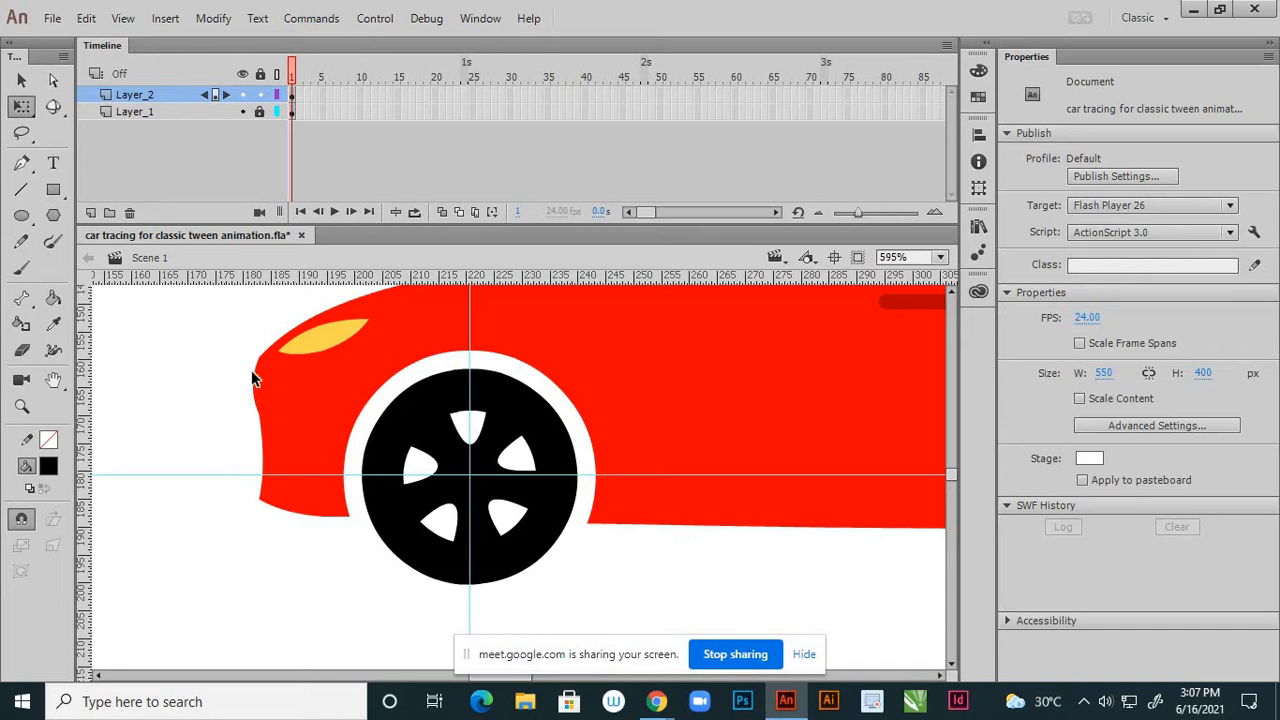
click(513, 413)
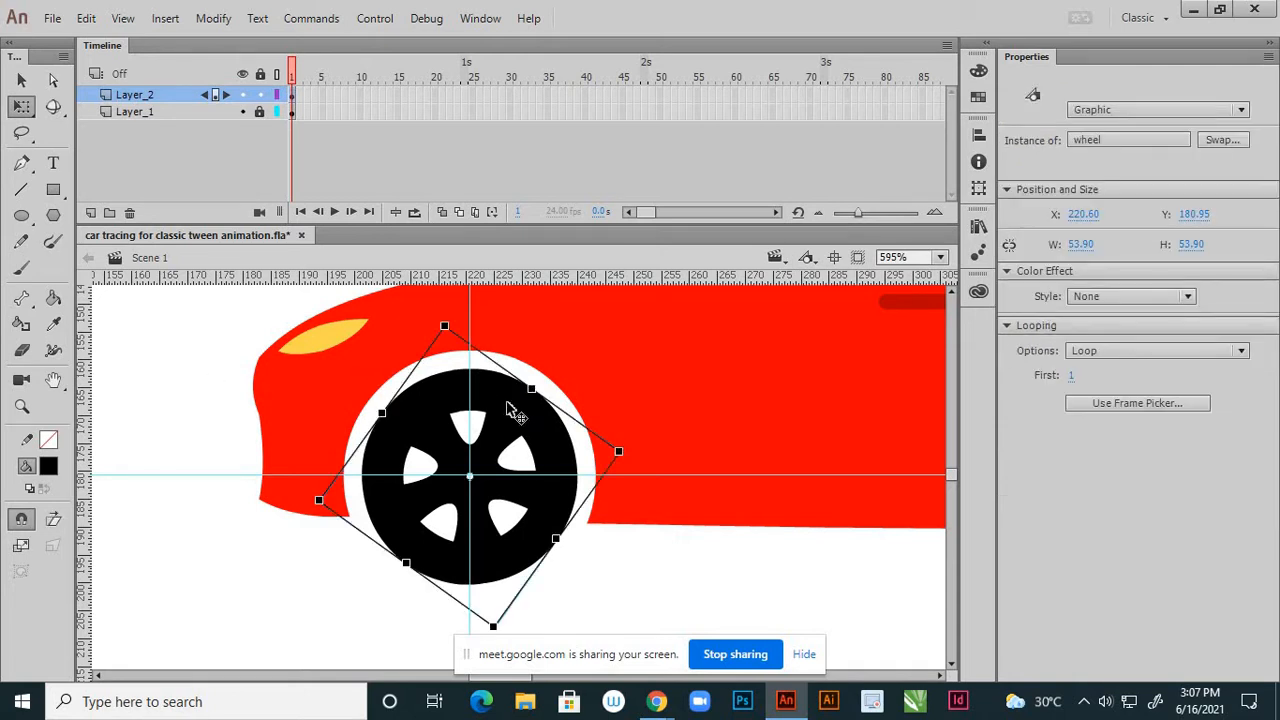
- Insert a keyframe at frame 2 of Layer_2
click(297, 101)
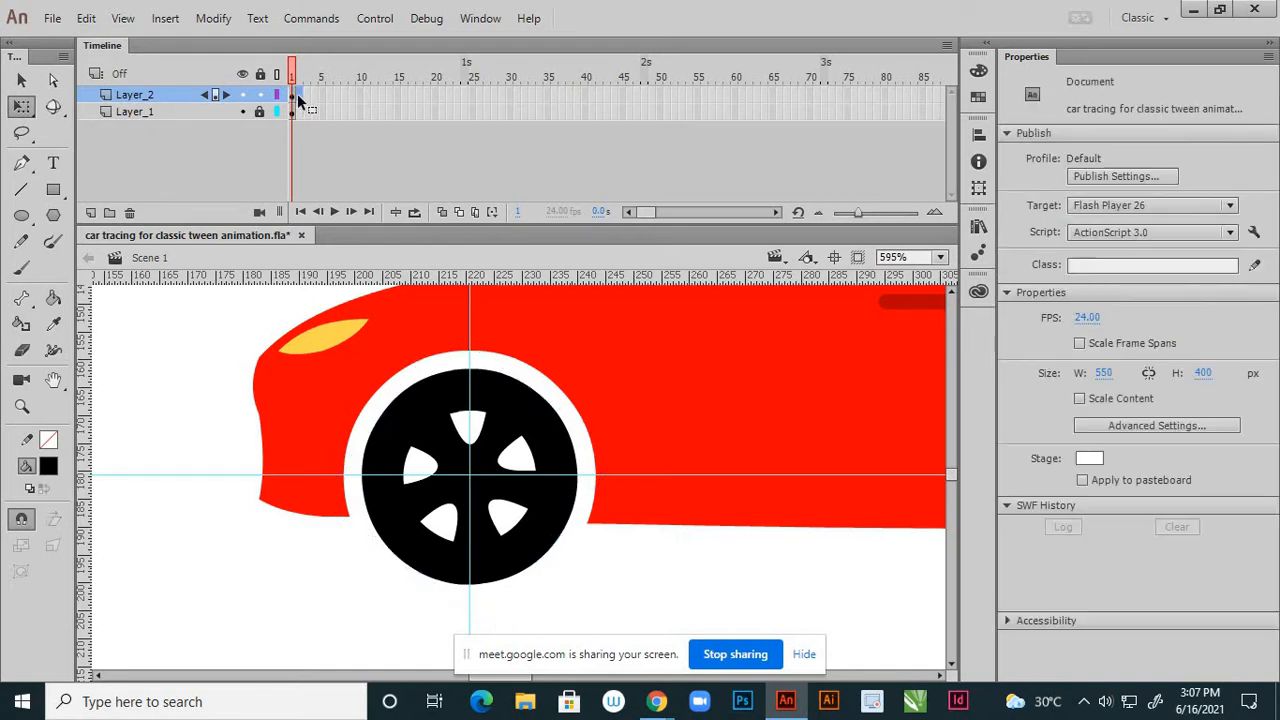
right_click(298, 96)
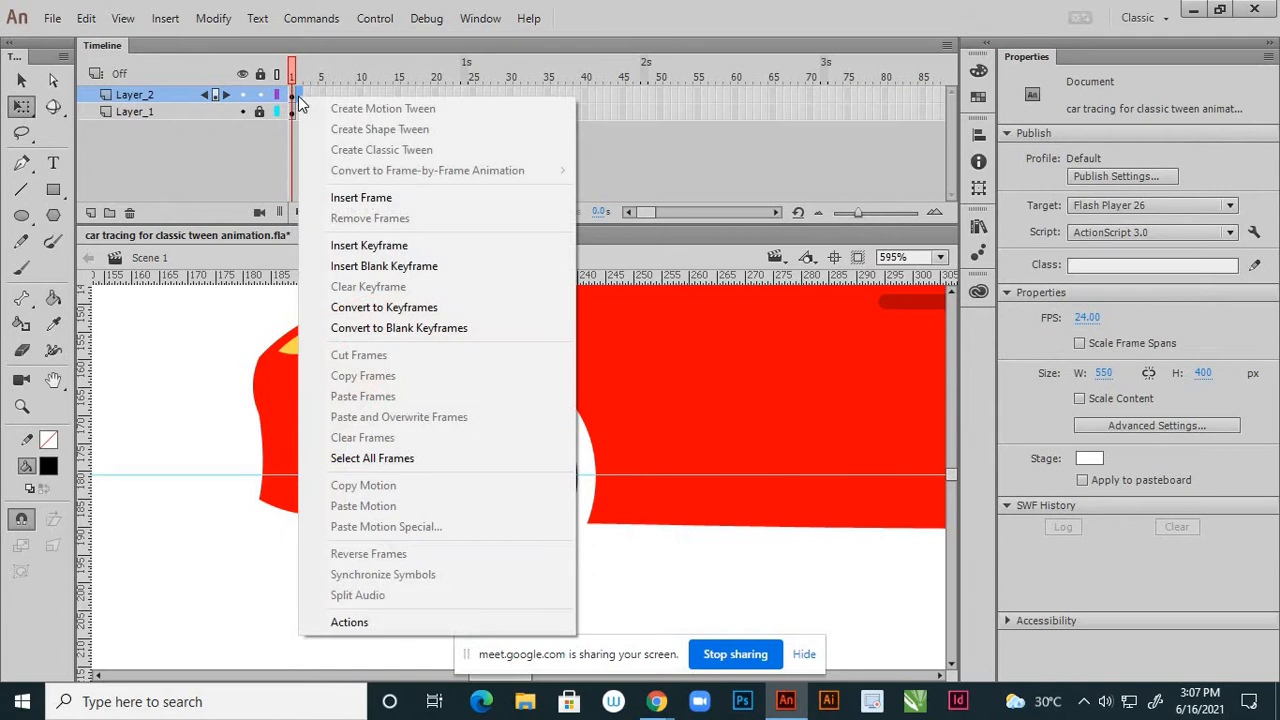
click(362, 250)
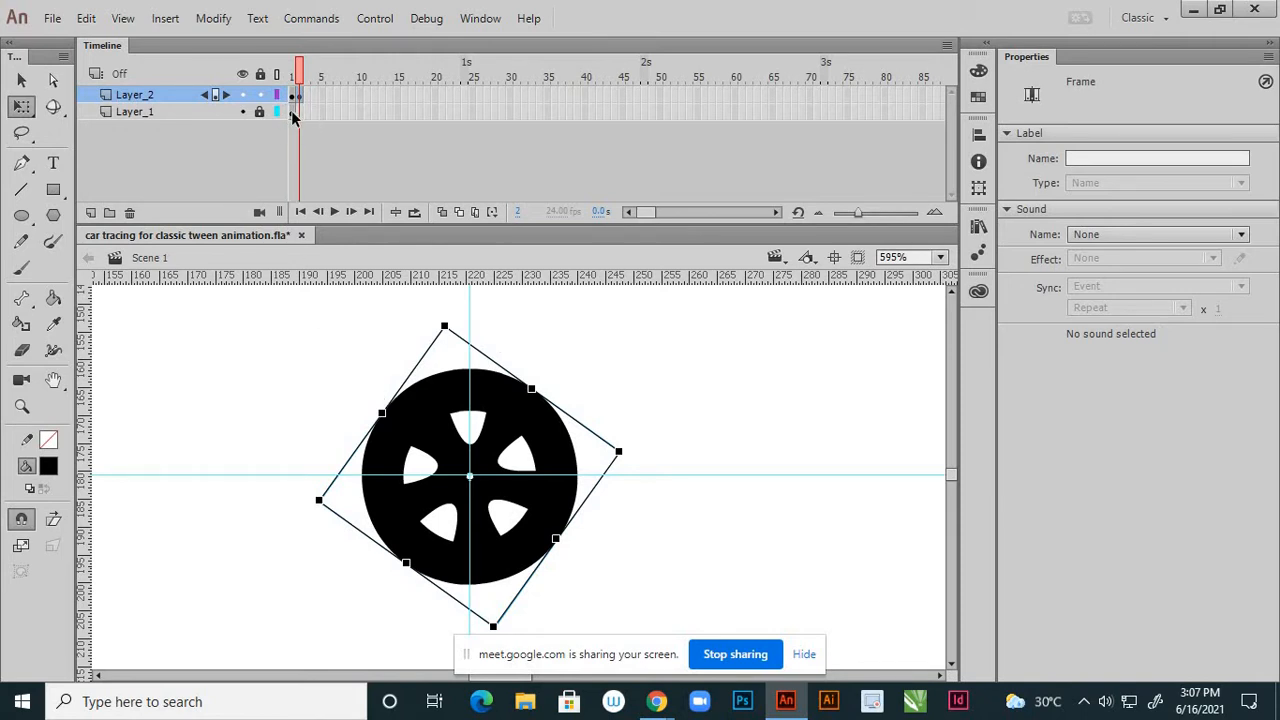
- Extend Layer_1 with a frame at frame 30 so the car body spans frames 1 to 30
click(293, 112)
click(299, 112)
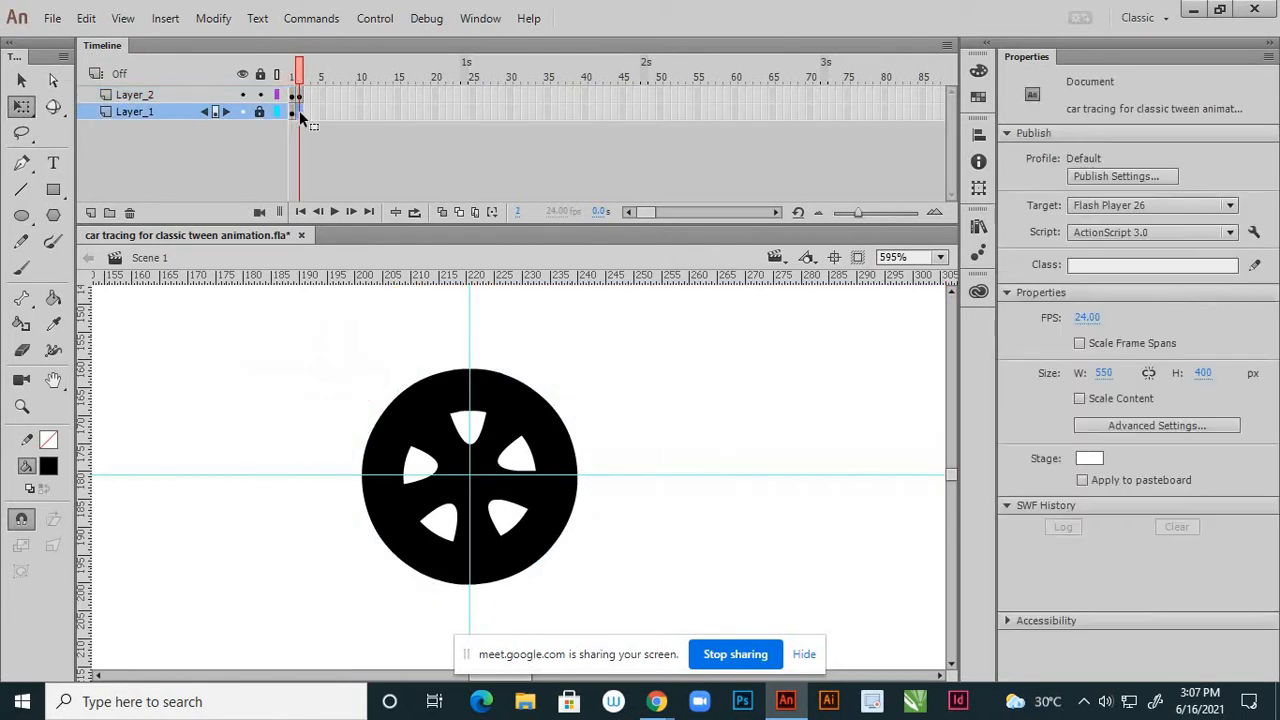
right_click(510, 113)
click(540, 214)
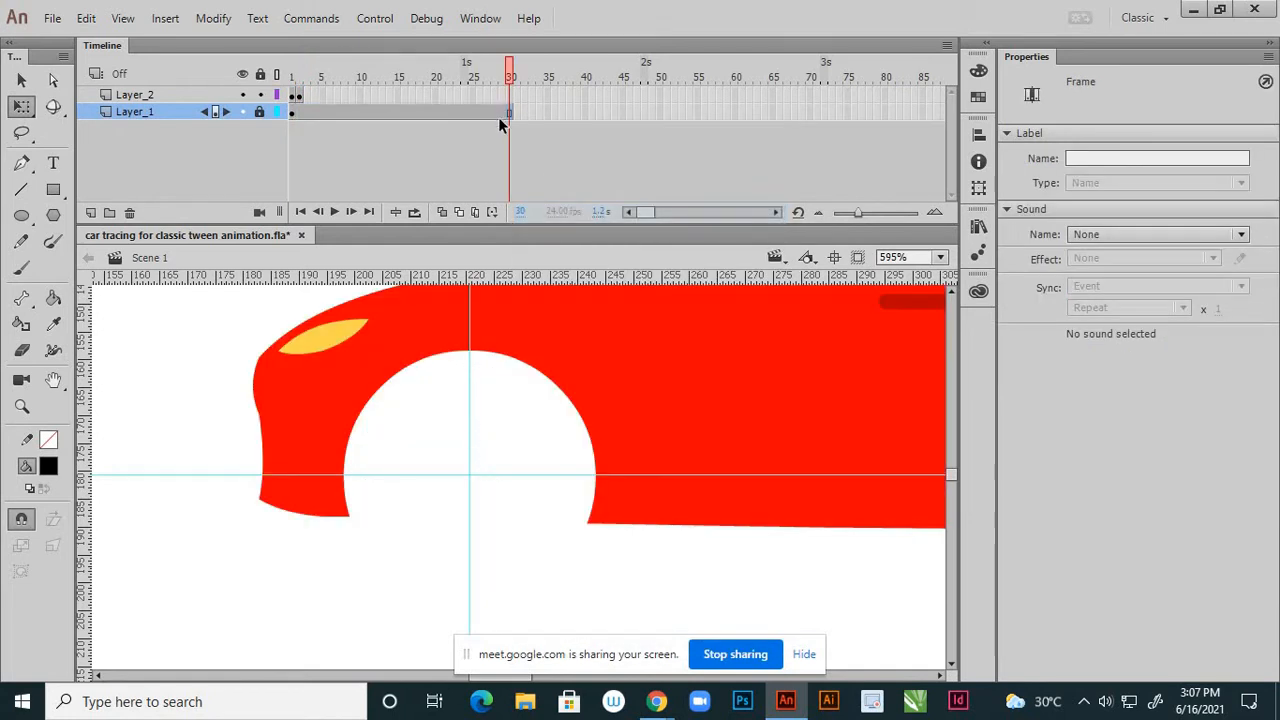
- Rotate the wheel clockwise at frame 2 of Layer_2 until the right spoke opening lies on the horizontal guide, and compare it with frame 1
click(295, 95)
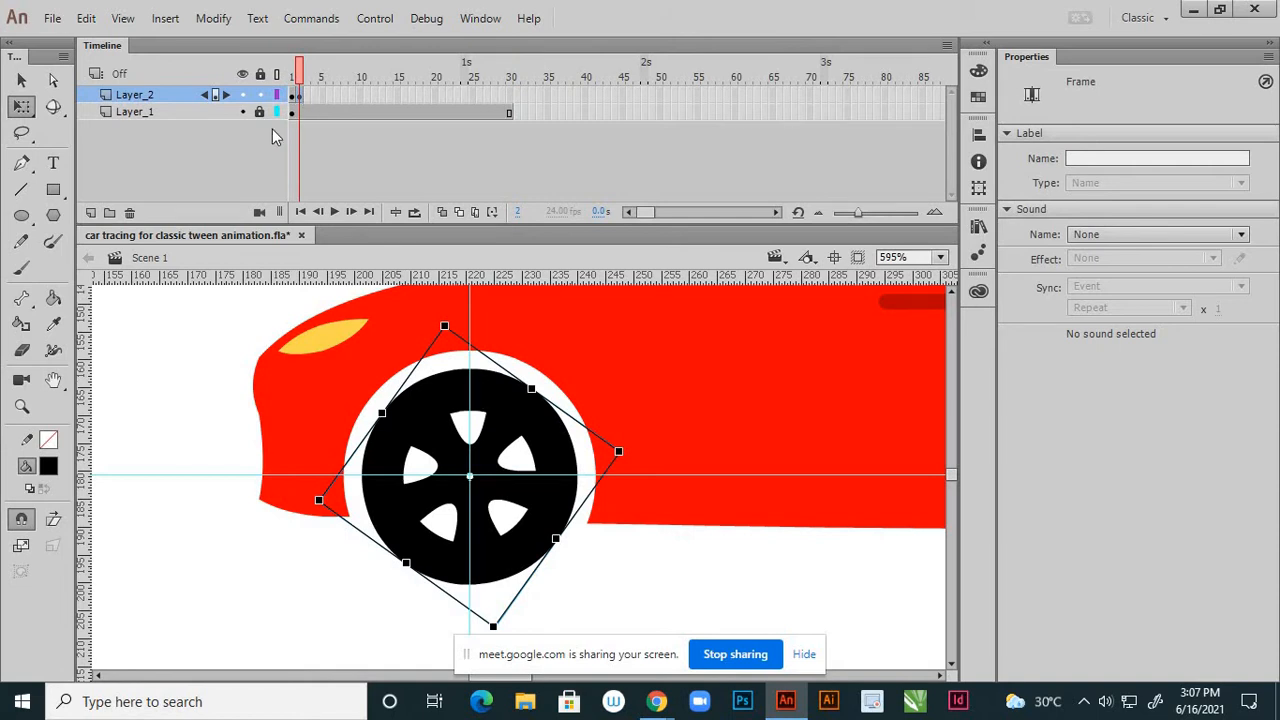
click(294, 97)
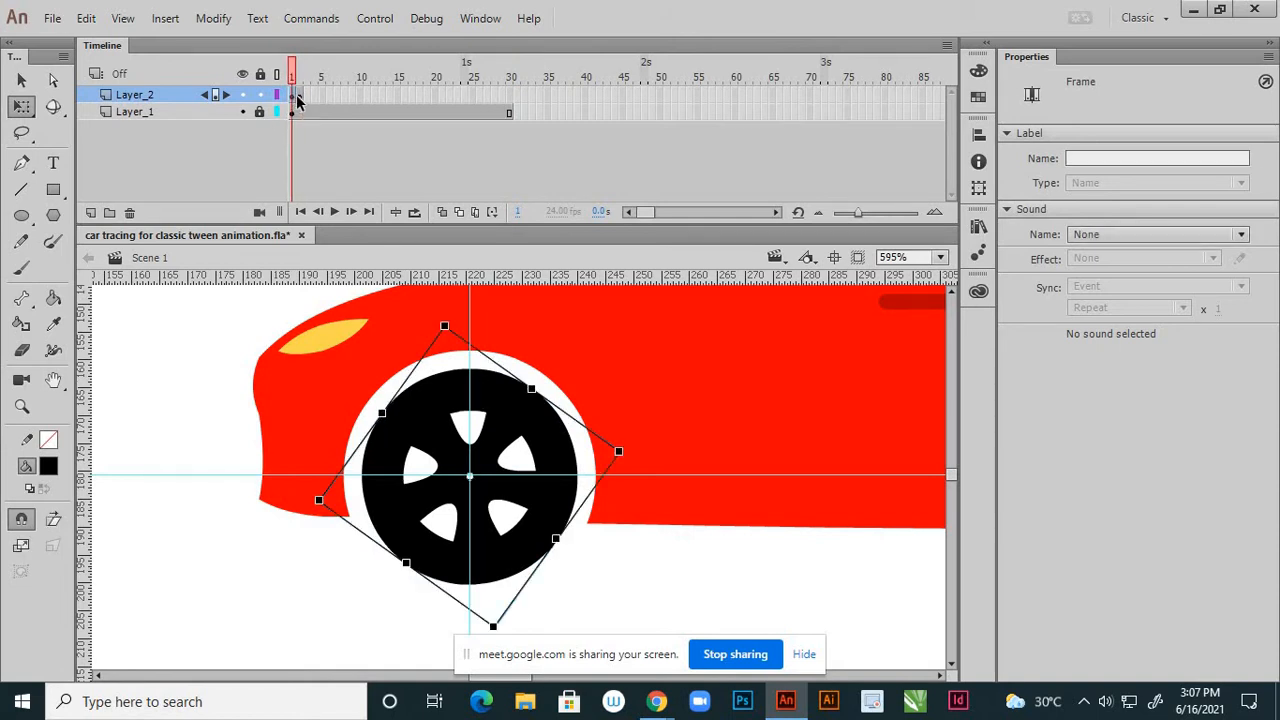
click(298, 97)
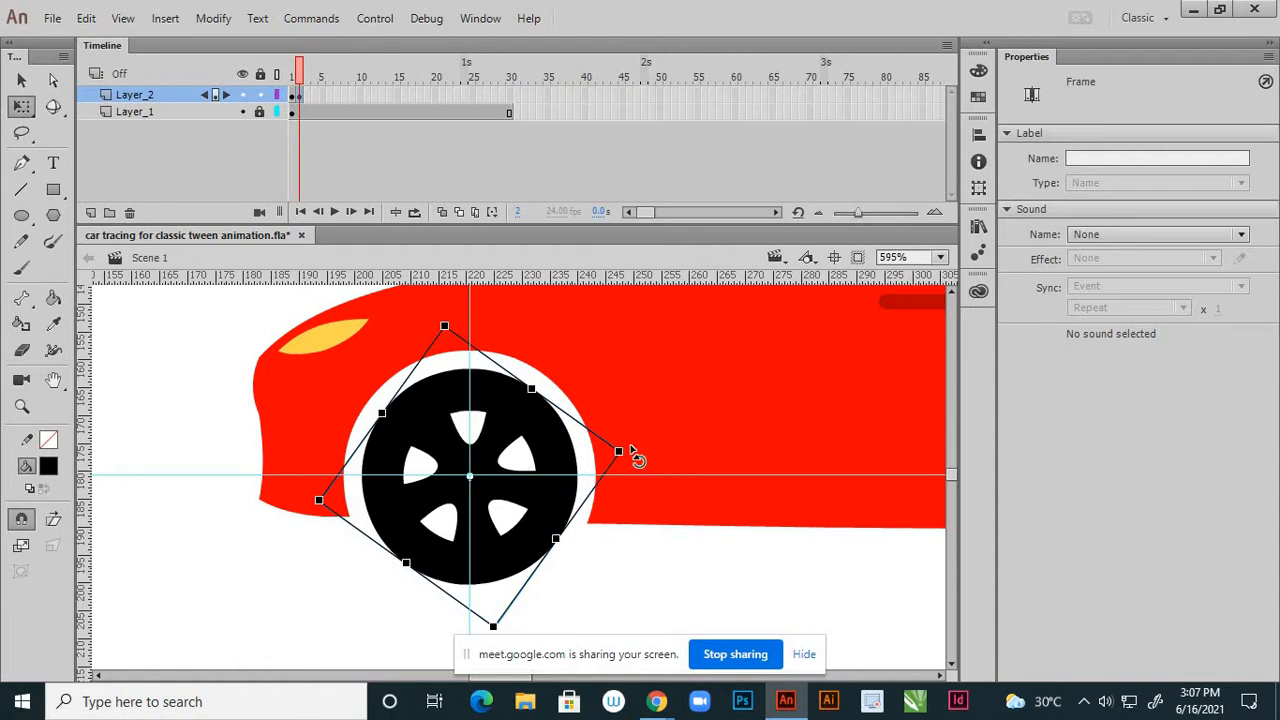
drag(636, 458, 505, 598)
click(519, 484)
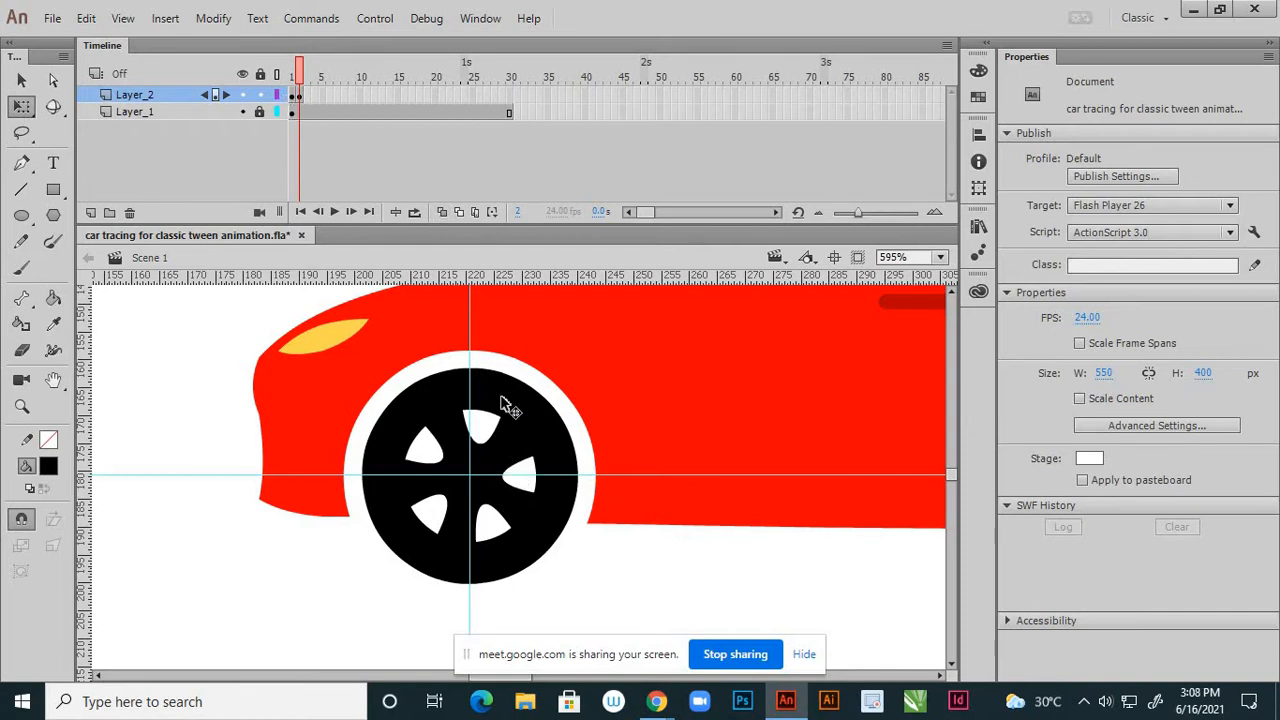
click(293, 97)
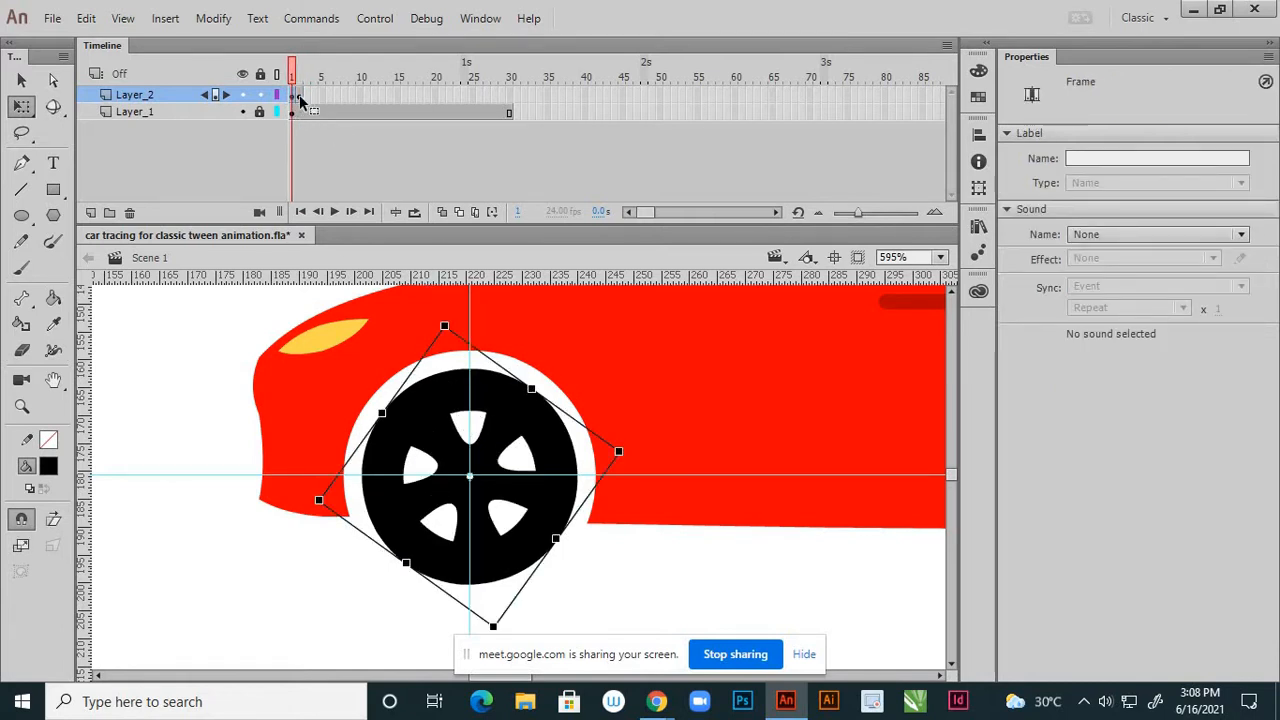
click(299, 94)
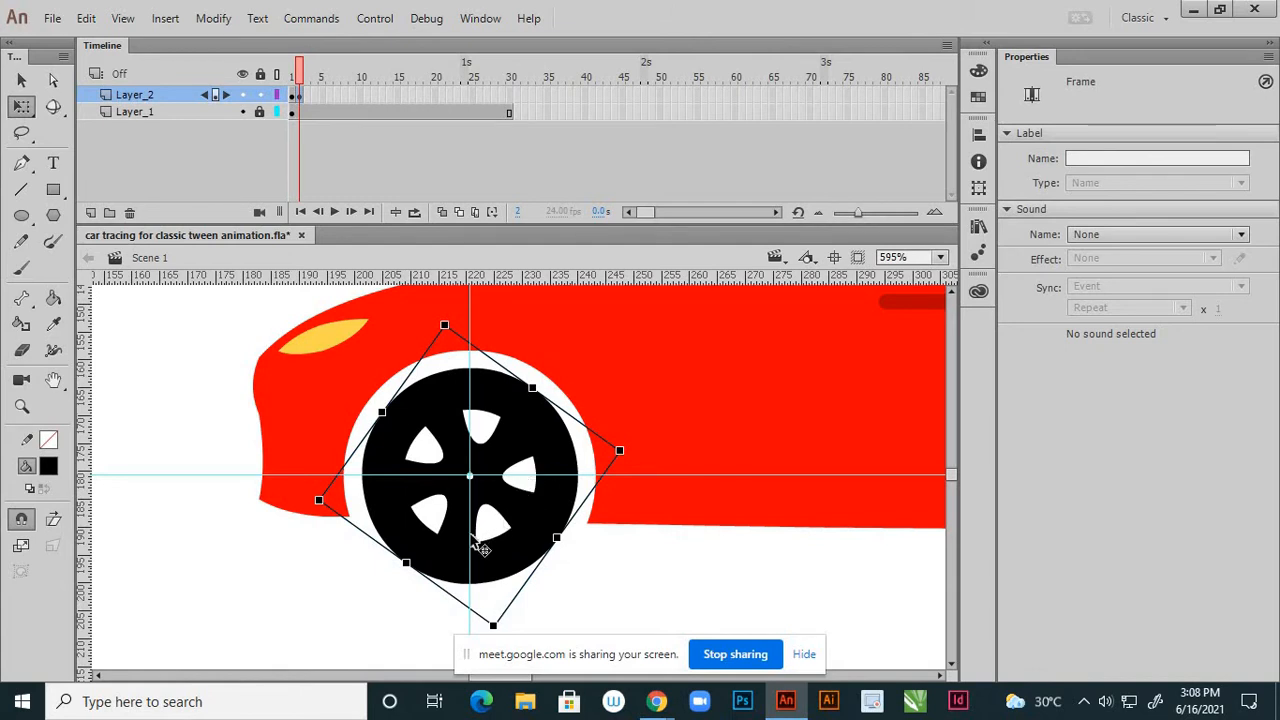
- Insert a keyframe at frame 3 of Layer_2 and rotate its wheel clockwise until the lowest spoke opening centres on the vertical guide
click(307, 97)
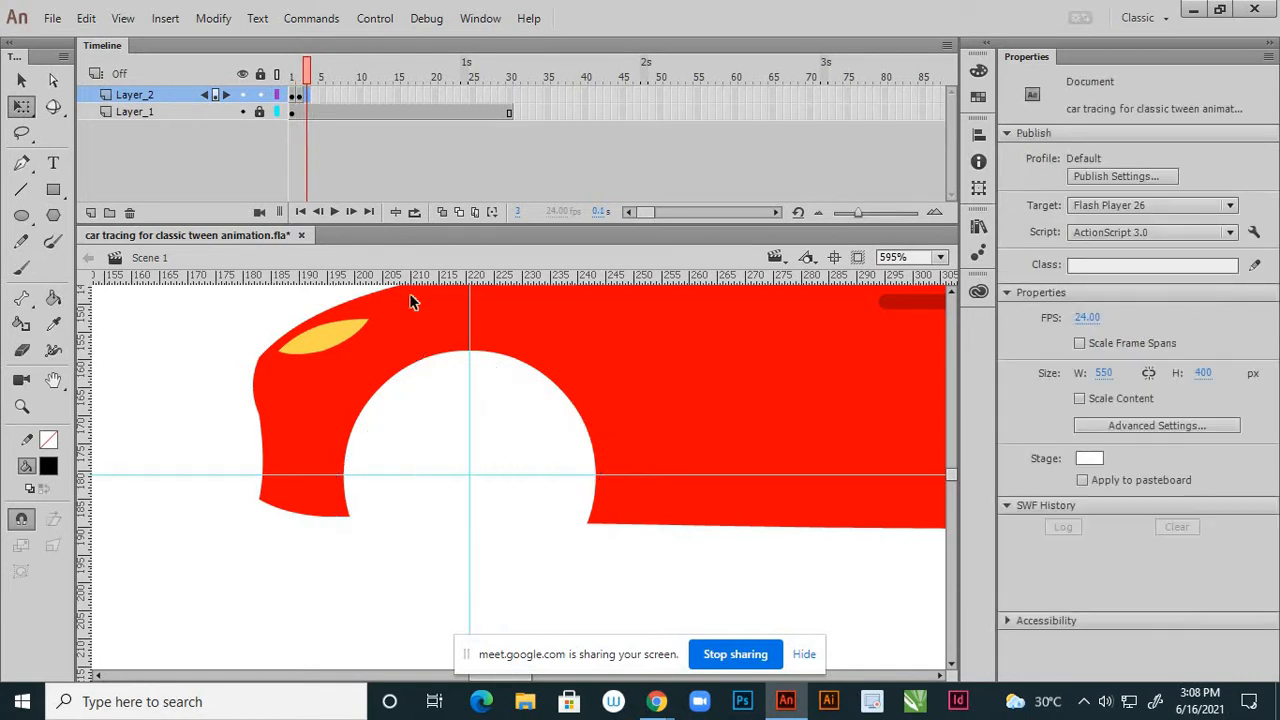
right_click(311, 97)
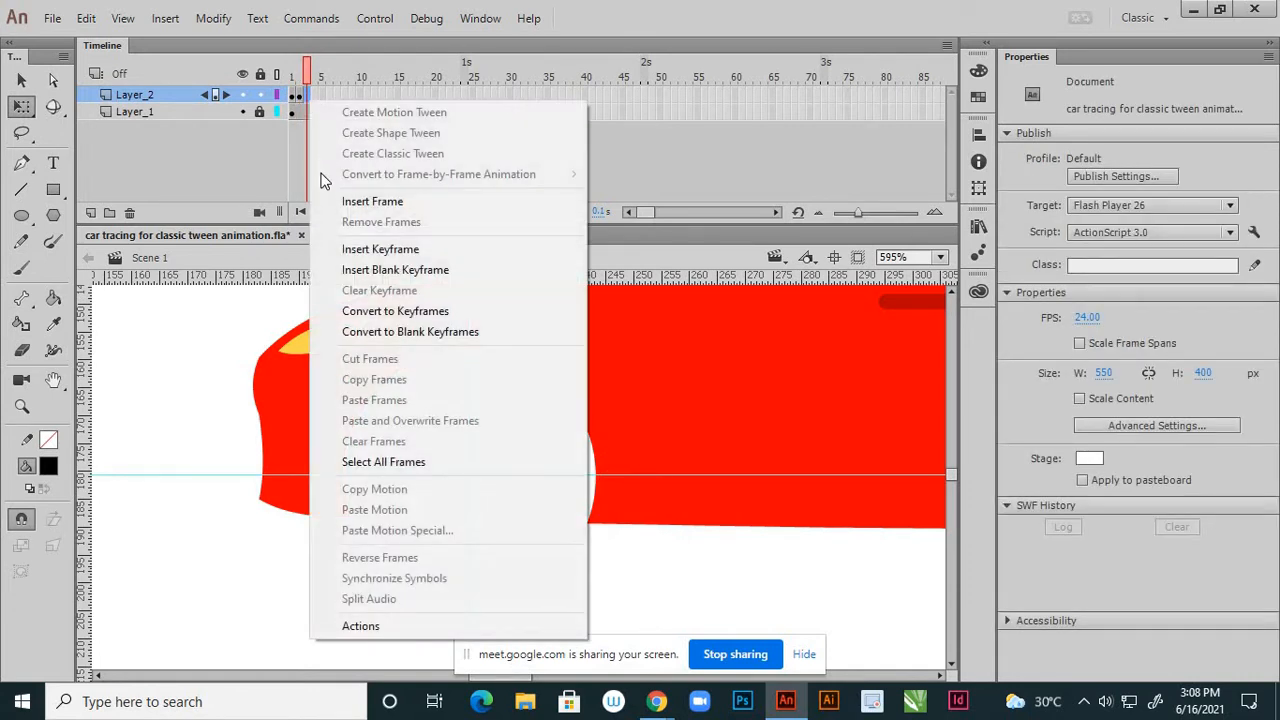
click(375, 248)
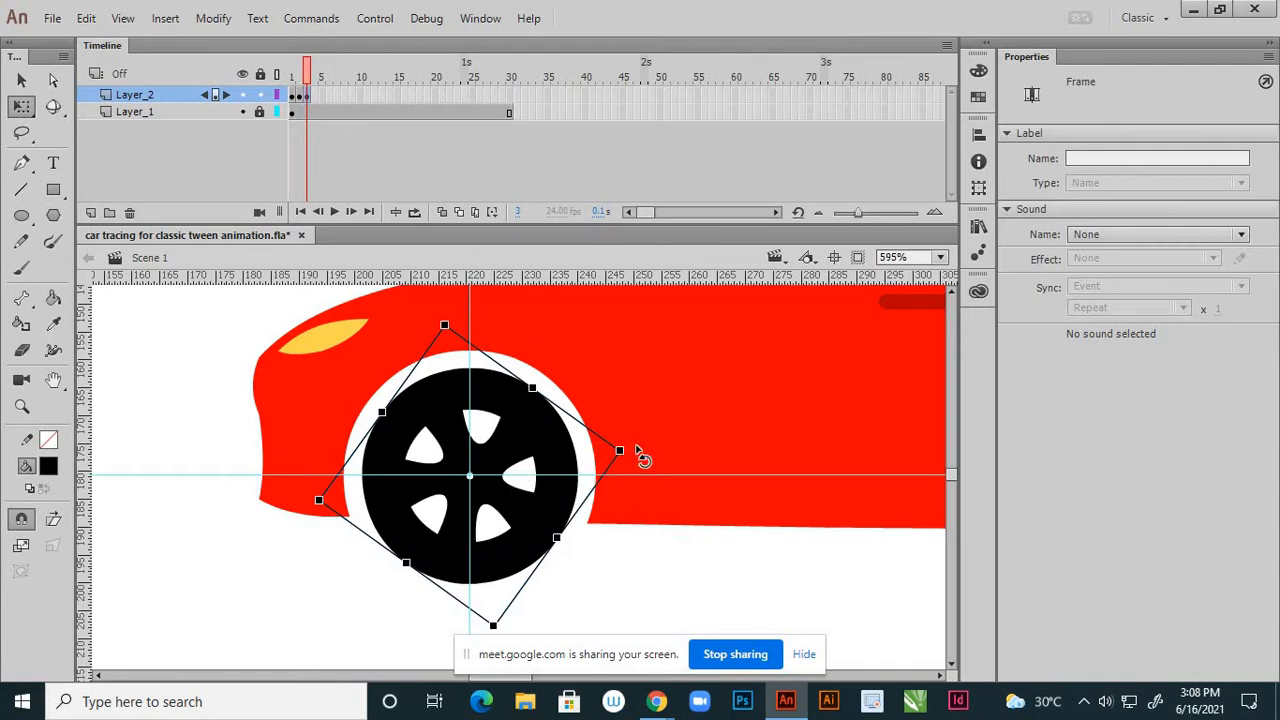
drag(640, 458, 497, 594)
click(497, 594)
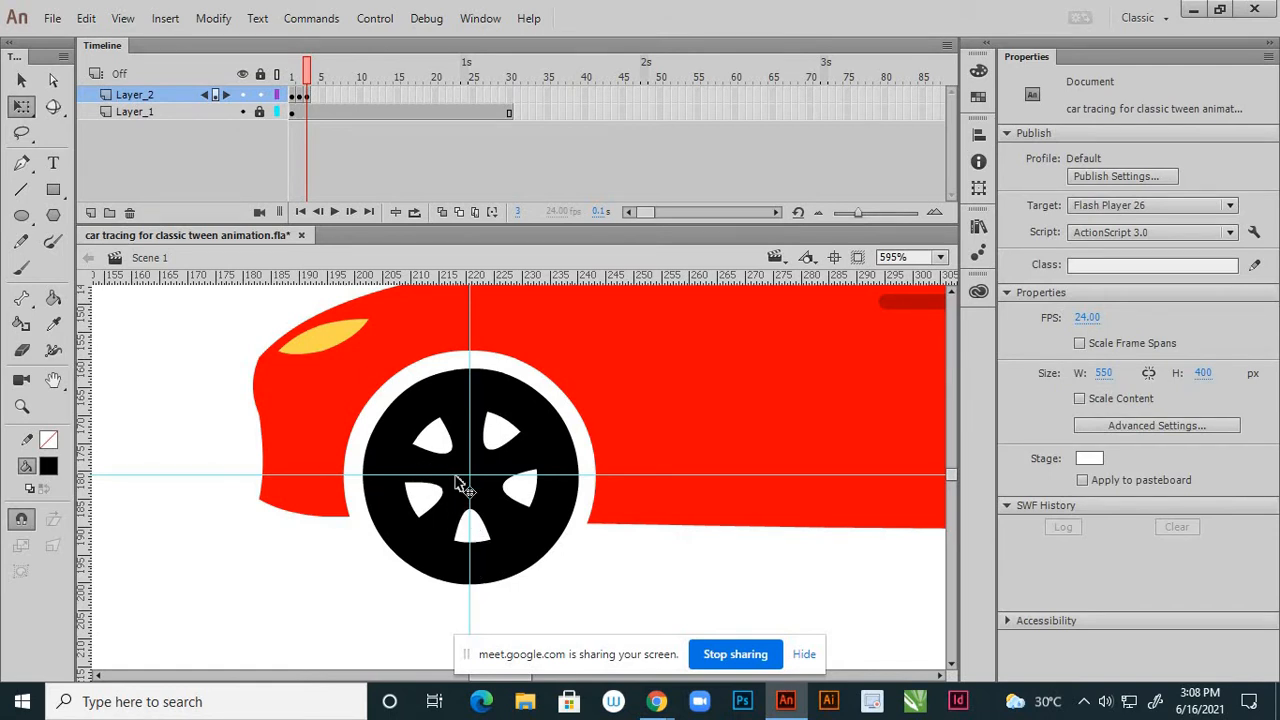
- Insert a keyframe at frame 4 of Layer_2
click(314, 94)
right_click(316, 97)
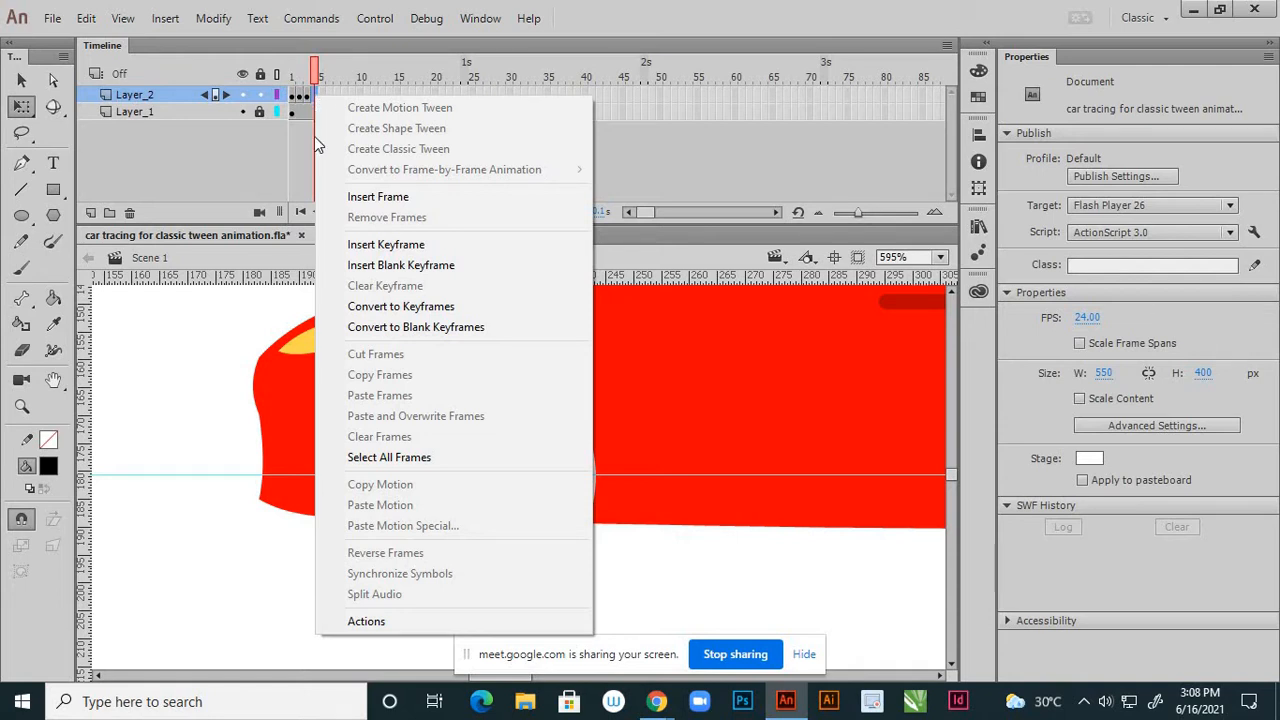
click(386, 244)
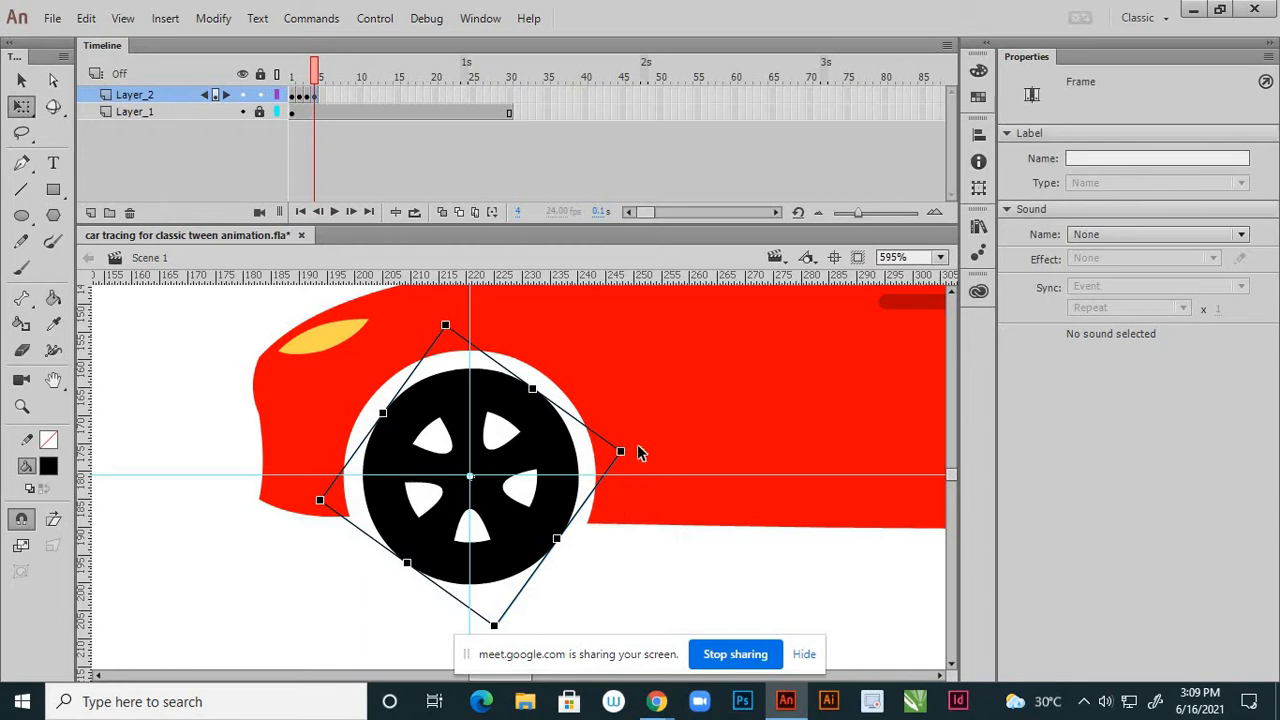
- Rotate the wheel at frame 4 clockwise in small increments until the left spoke opening is centred on the horizontal guide
drag(640, 460, 631, 494)
click(596, 540)
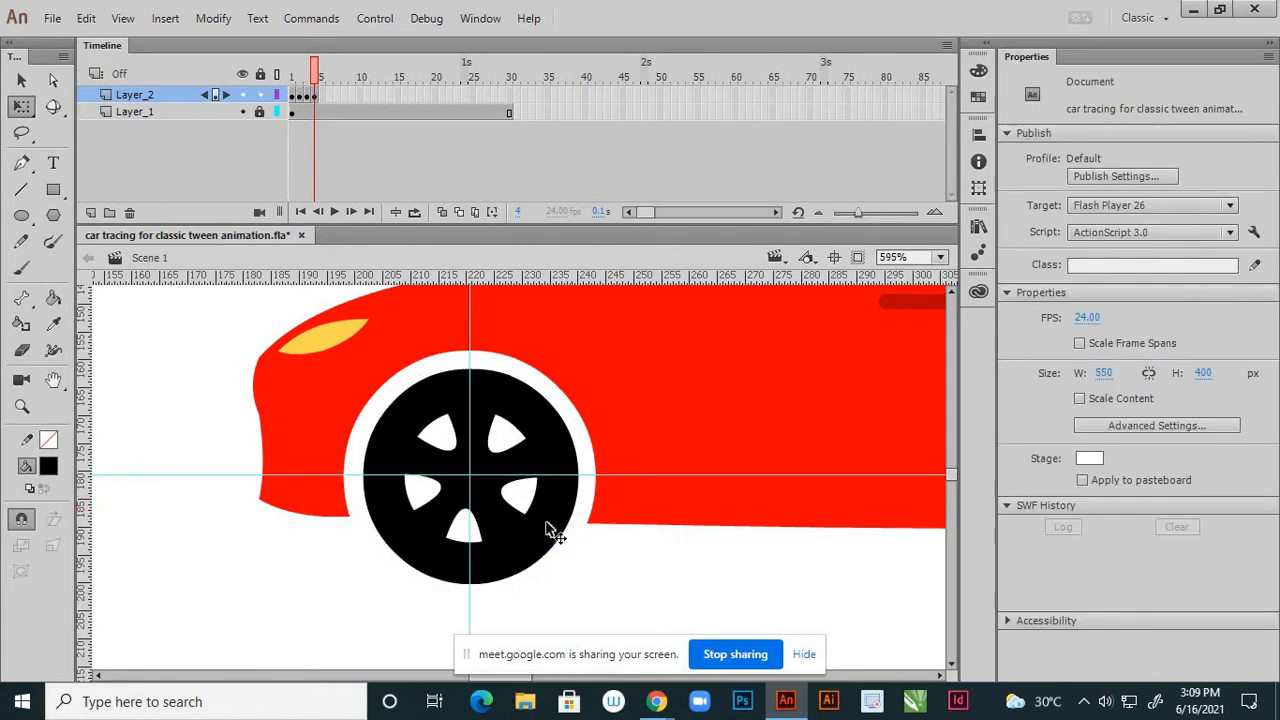
click(556, 527)
mouse_move(640, 474)
mouse_down()
mouse_move(634, 491)
mouse_move(623, 484)
mouse_up()
click(557, 516)
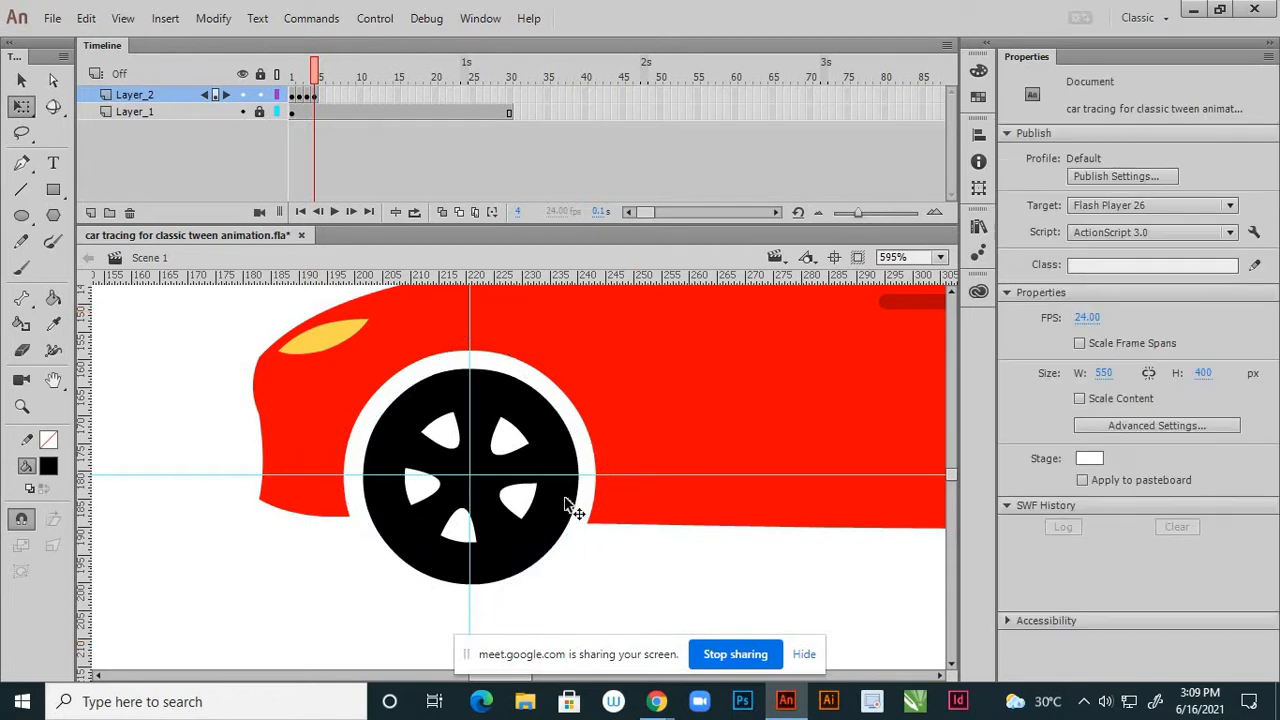
click(571, 509)
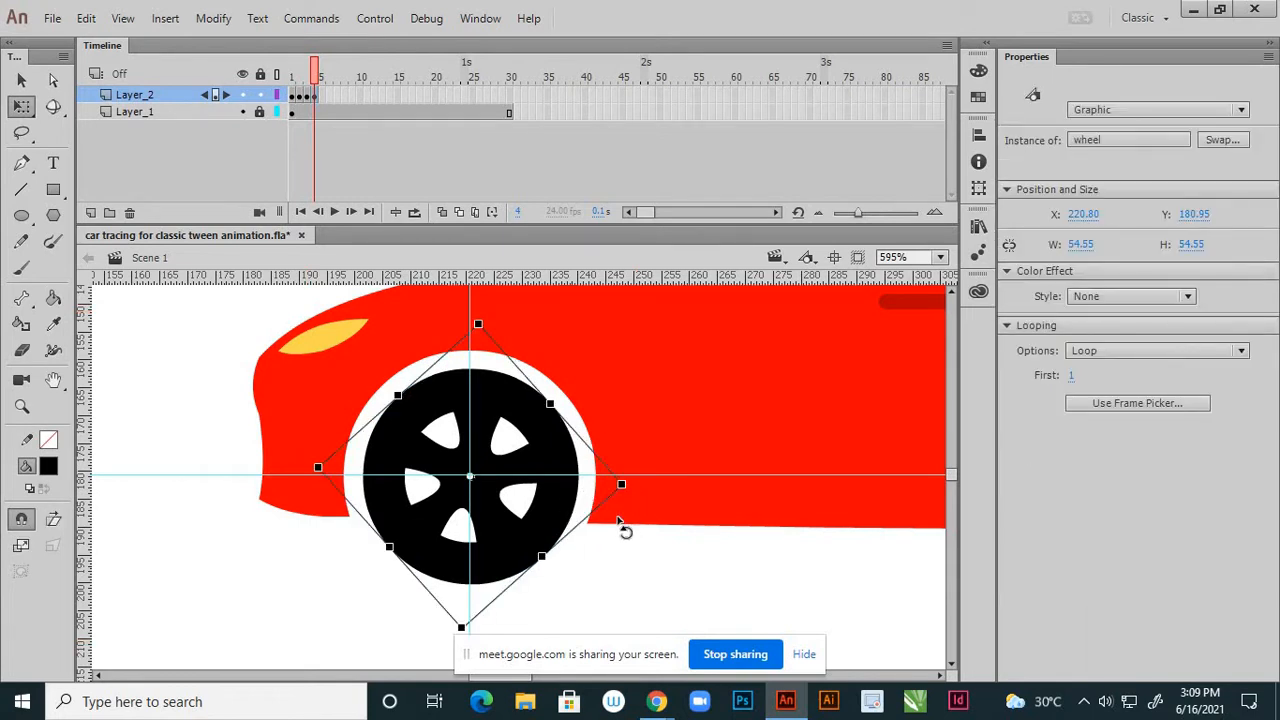
drag(623, 486, 605, 530)
click(571, 562)
click(560, 520)
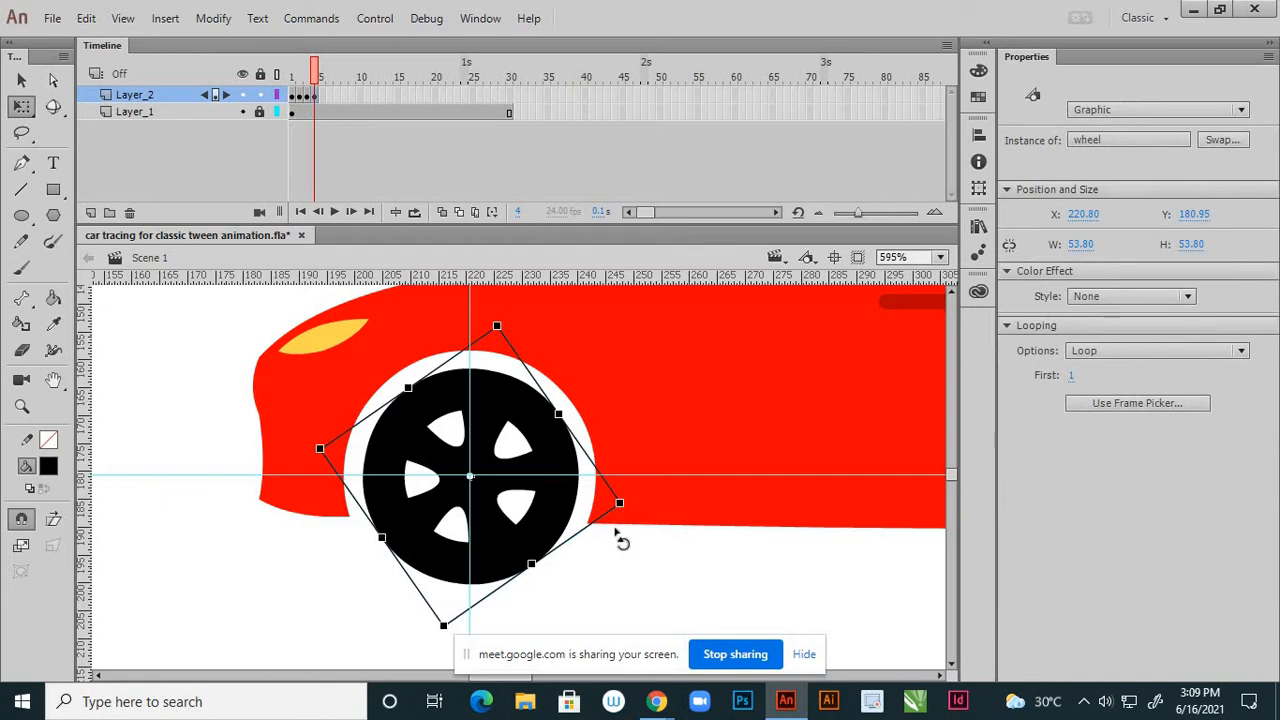
drag(620, 531, 481, 592)
click(478, 587)
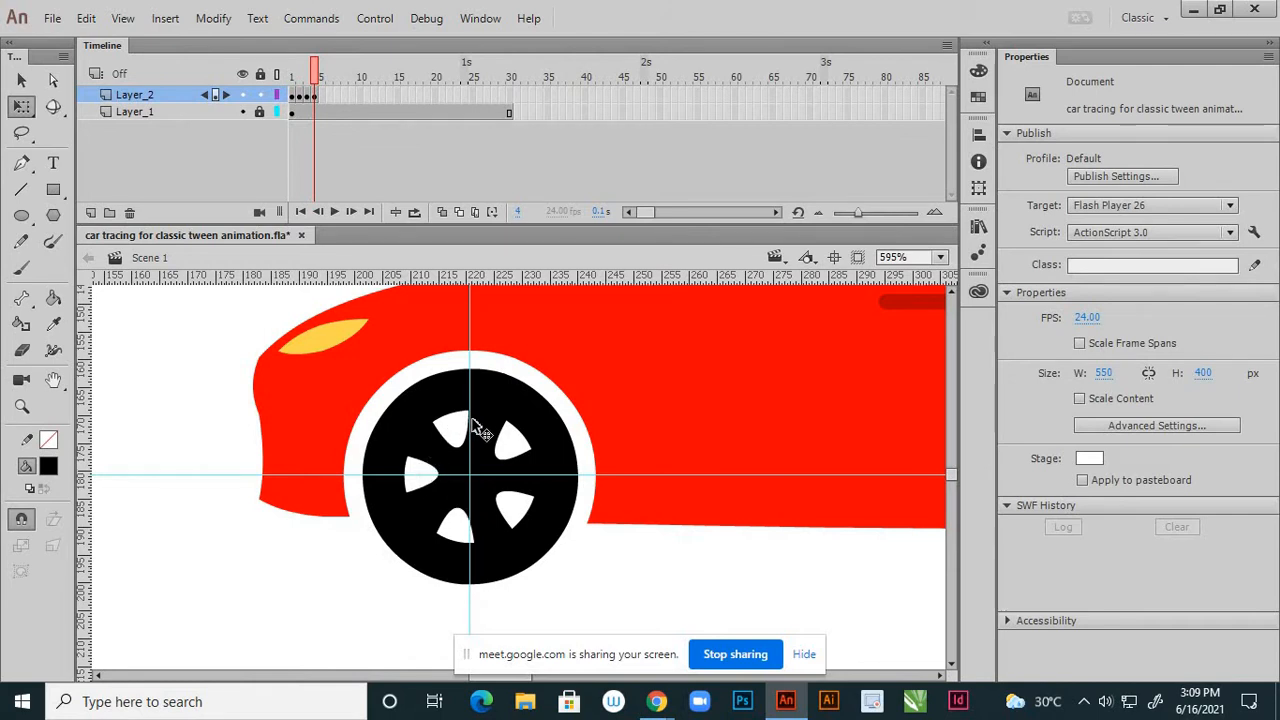
- Insert a keyframe at frame 5 of Layer_2 and compare its wheel position with frame 1
click(320, 99)
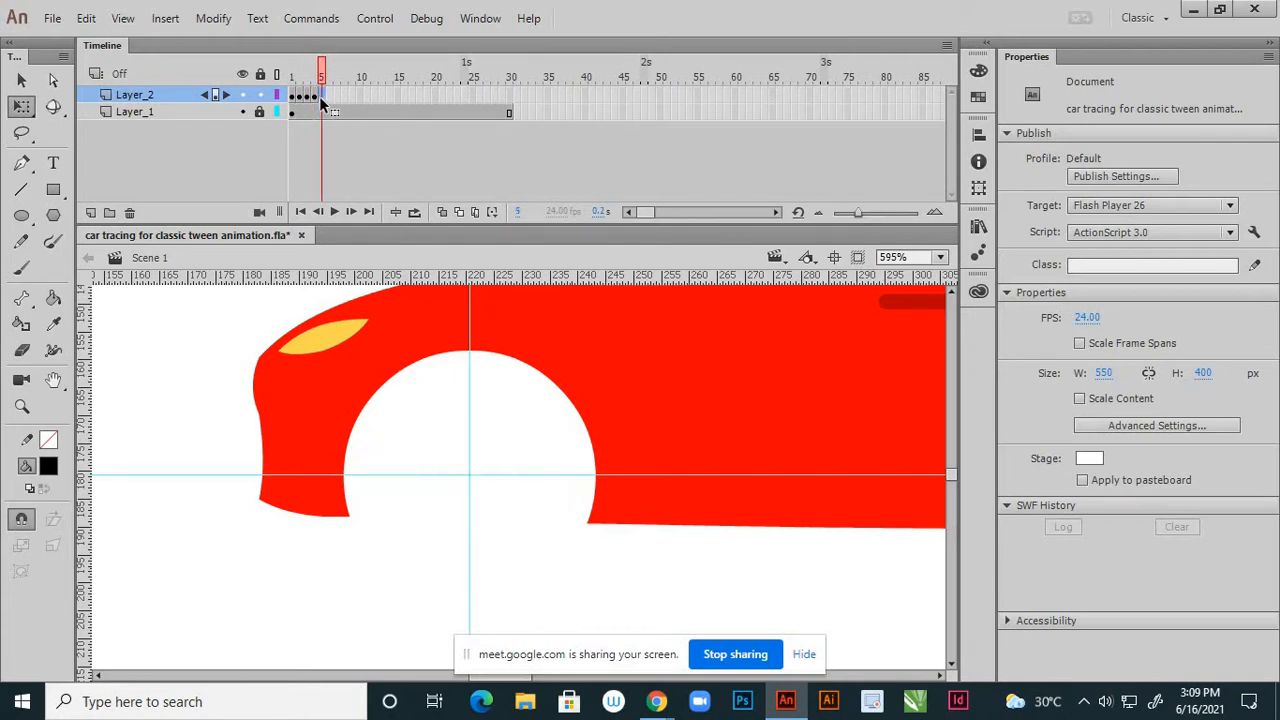
right_click(321, 100)
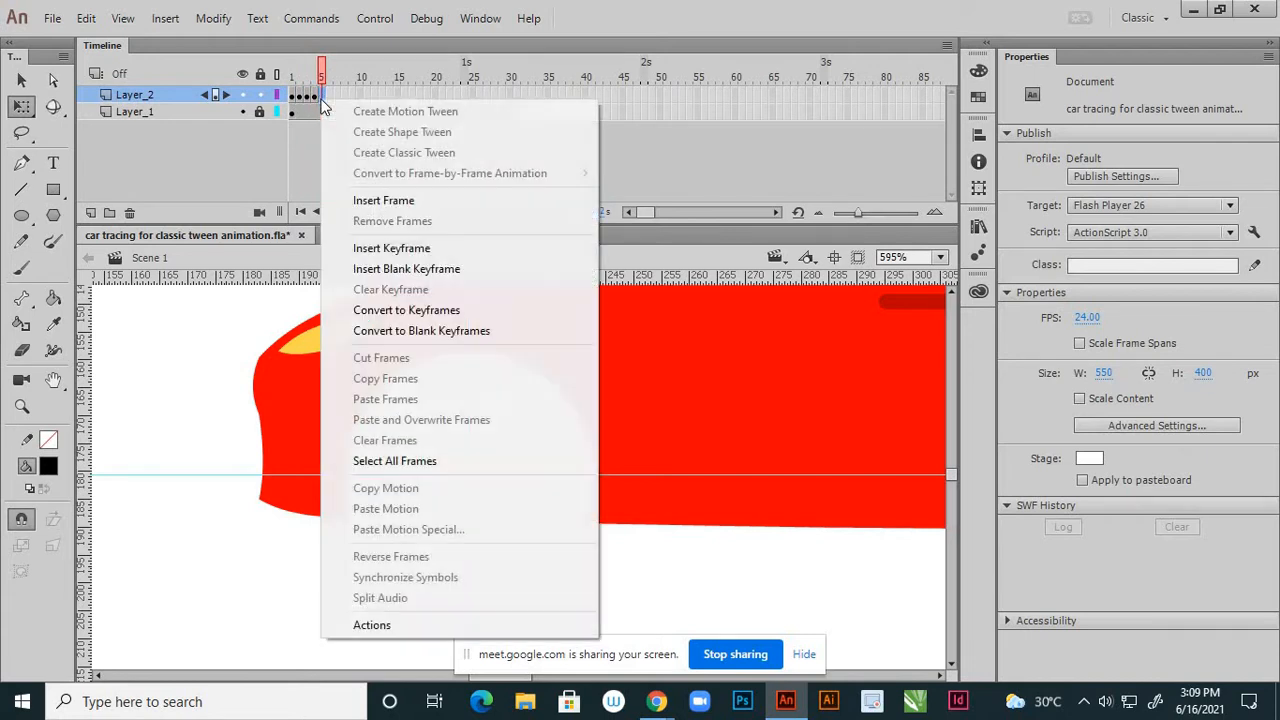
click(368, 252)
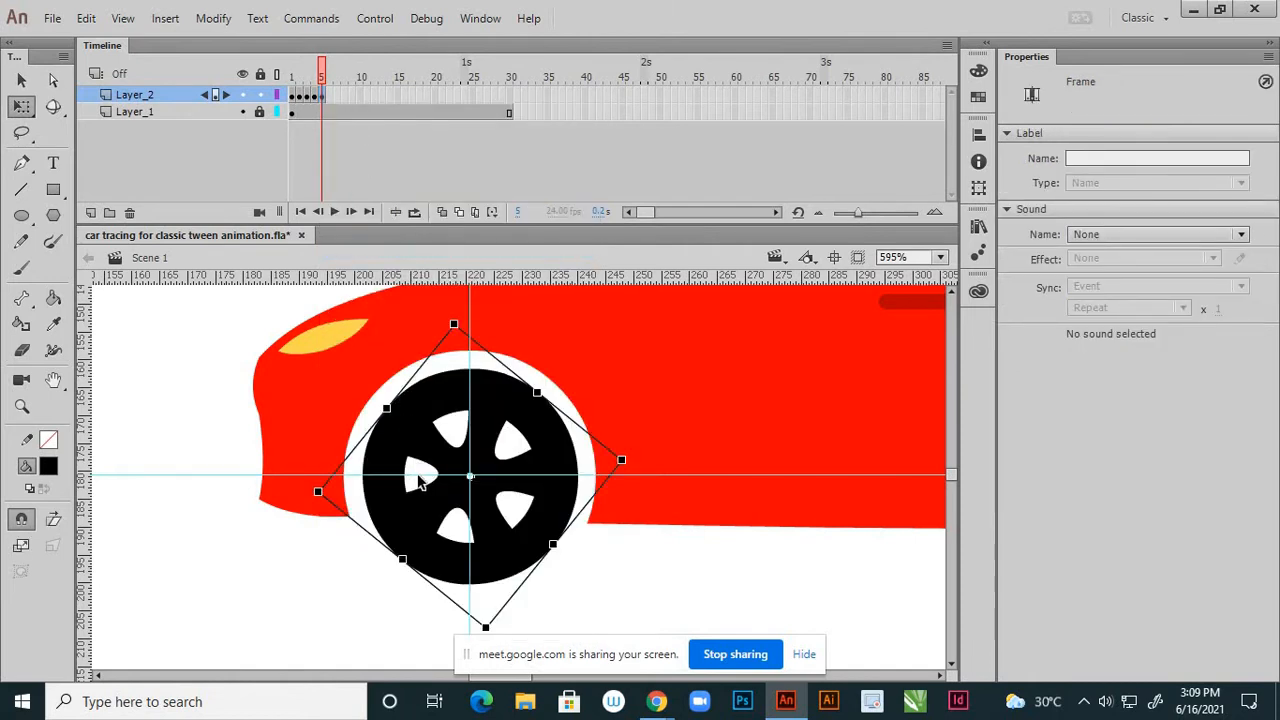
click(293, 96)
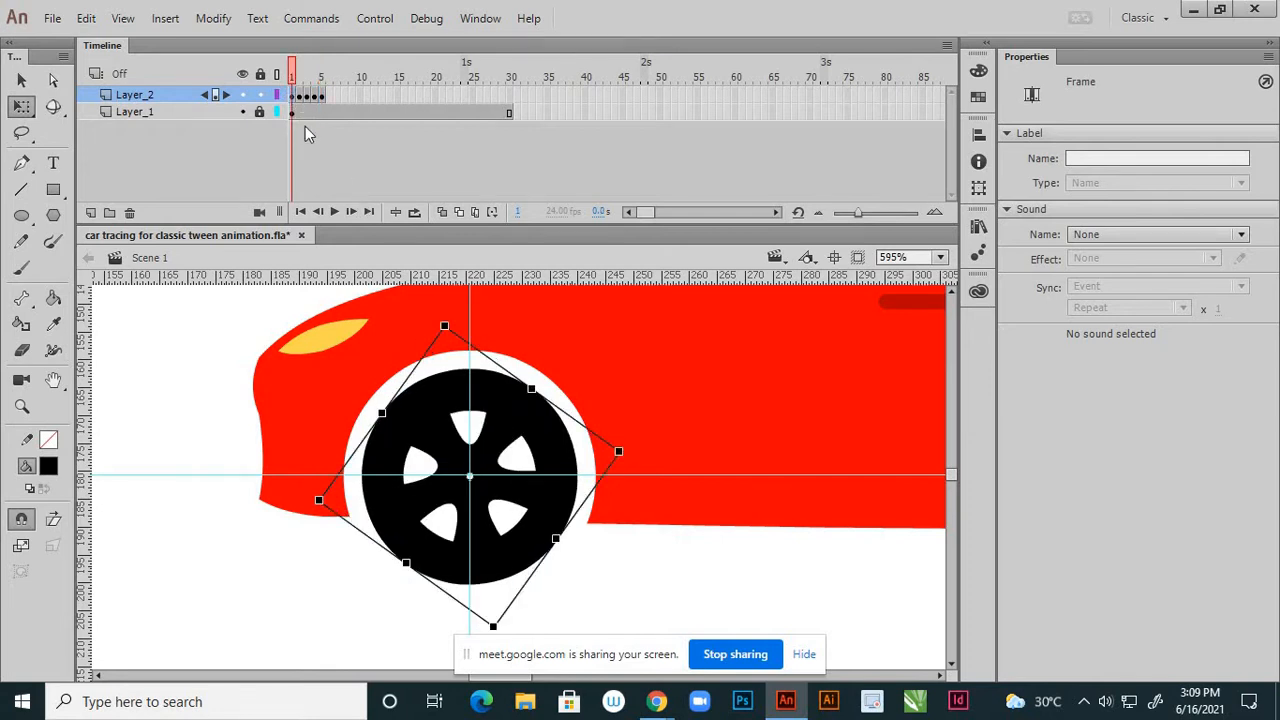
click(321, 97)
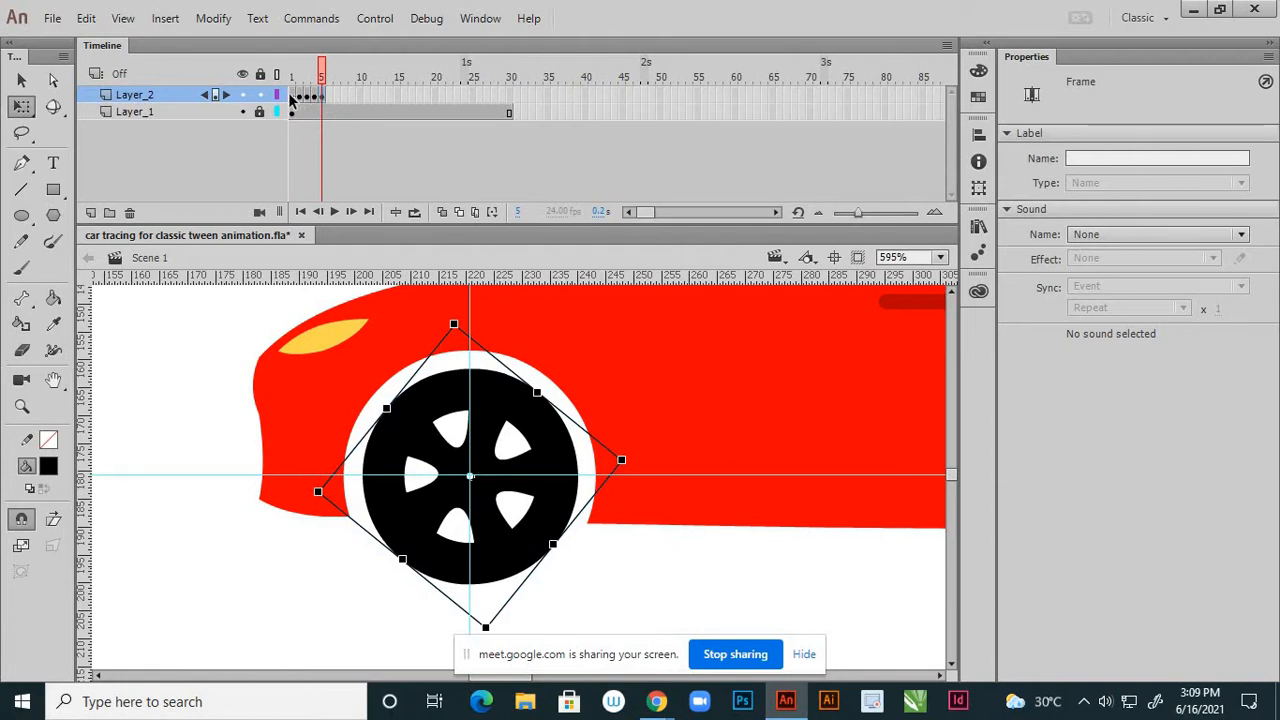
- Copy frame 1 of Layer_2 and paste it onto frame 5 so the rotation ends in the starting position
click(292, 97)
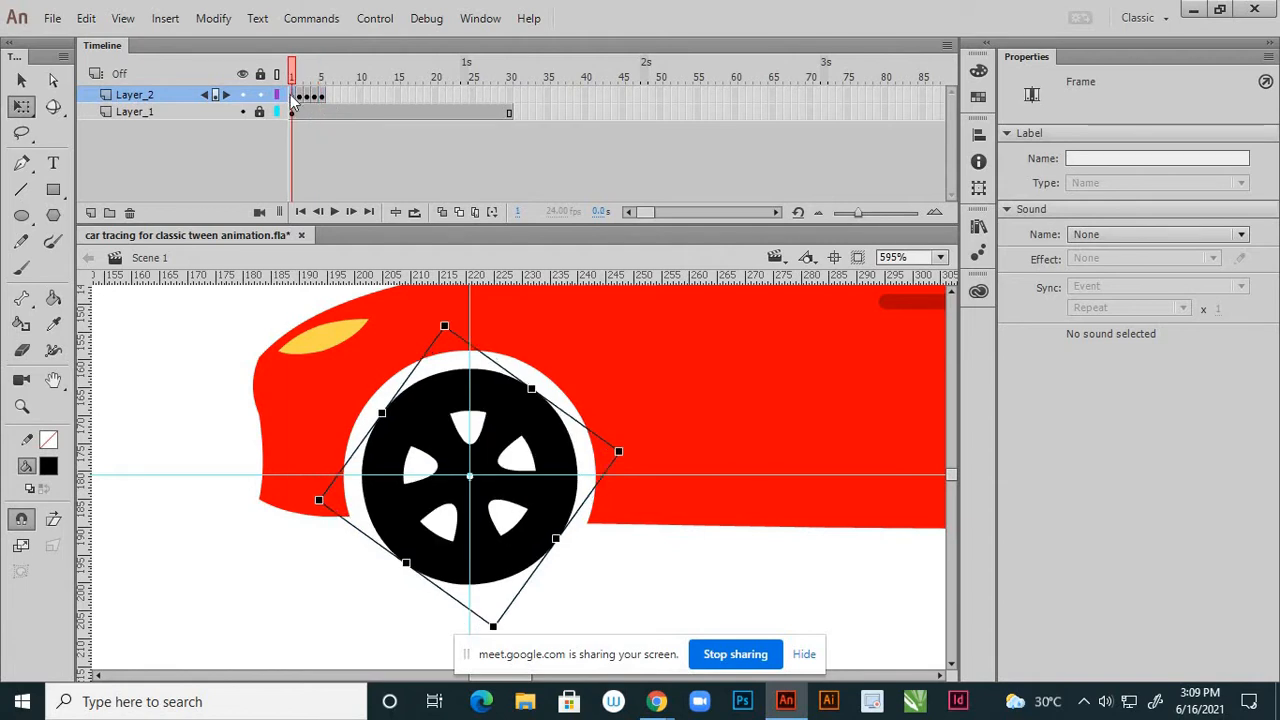
right_click(291, 96)
click(330, 376)
click(322, 97)
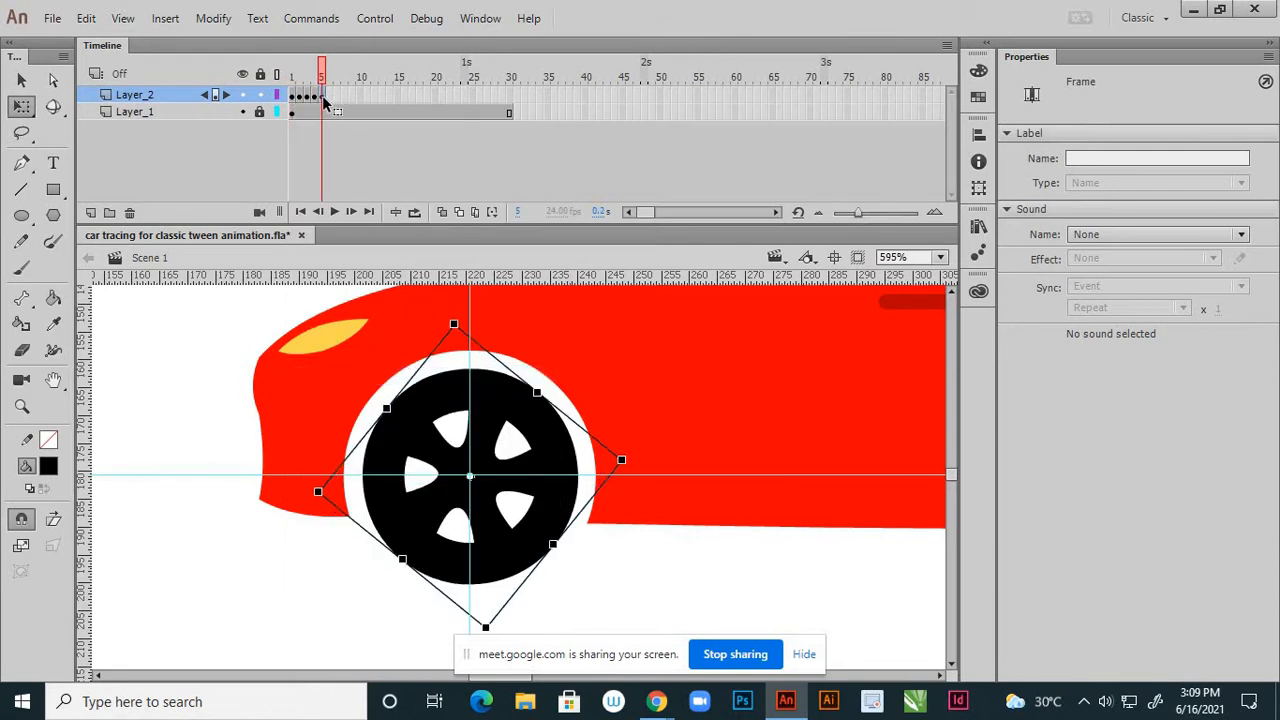
right_click(322, 97)
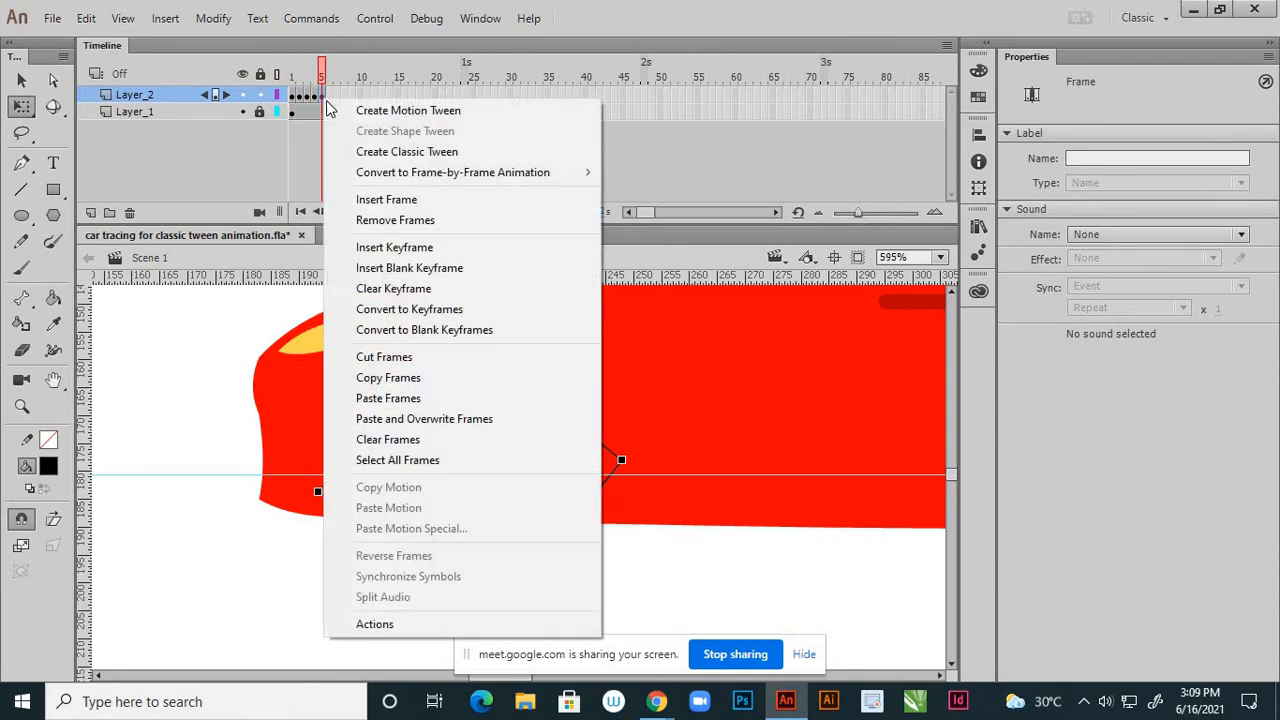
click(352, 400)
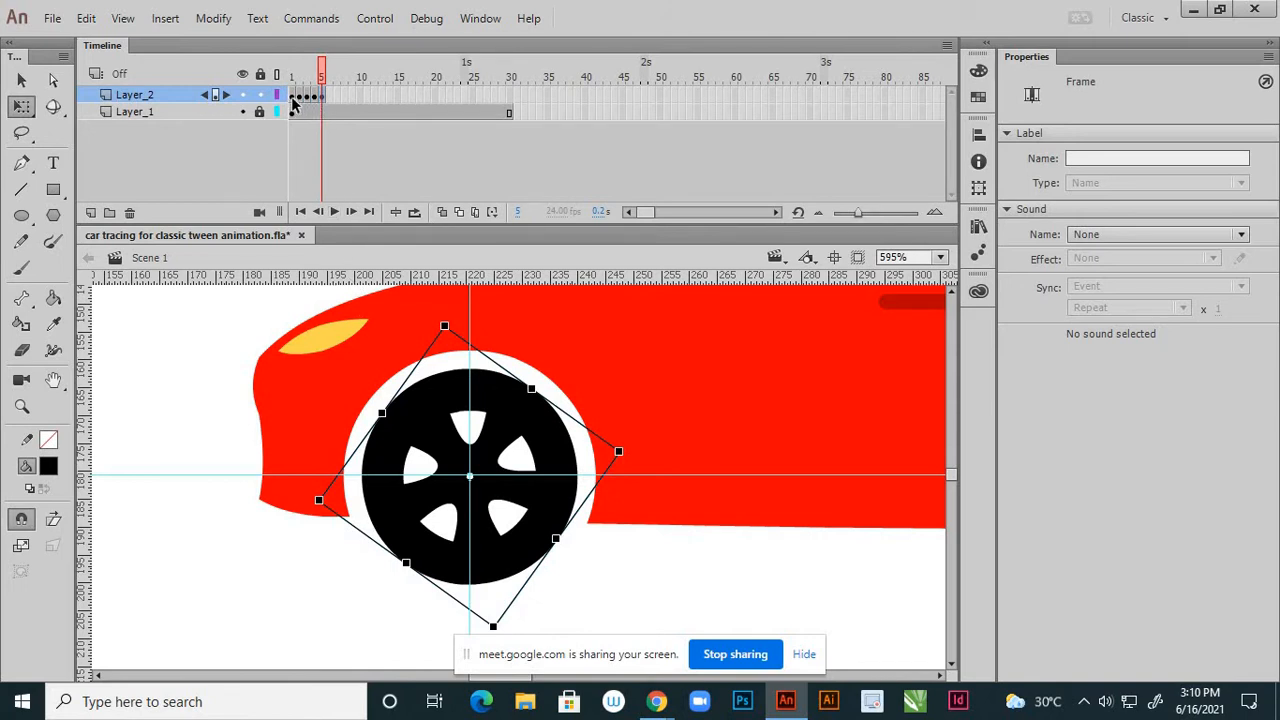
- Step through frames 1 to 5 of Layer_2 to examine the wheel's rotation and compare the first and last frames
click(292, 98)
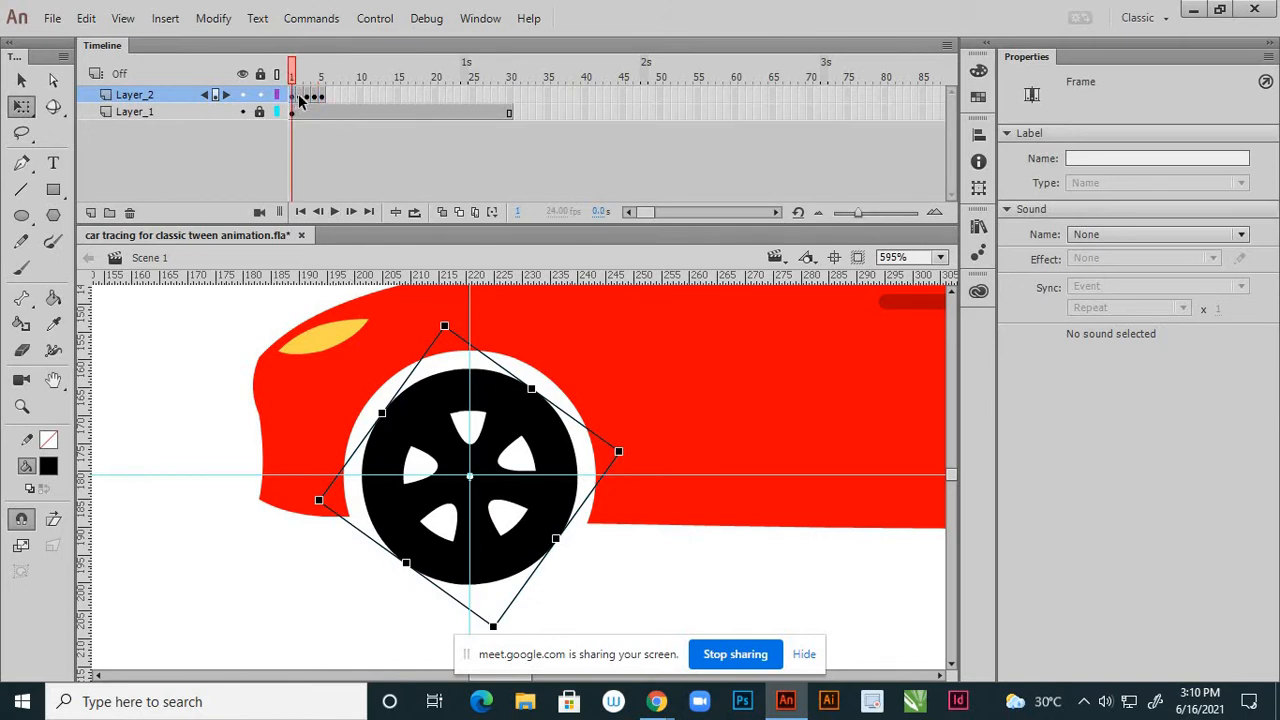
click(299, 98)
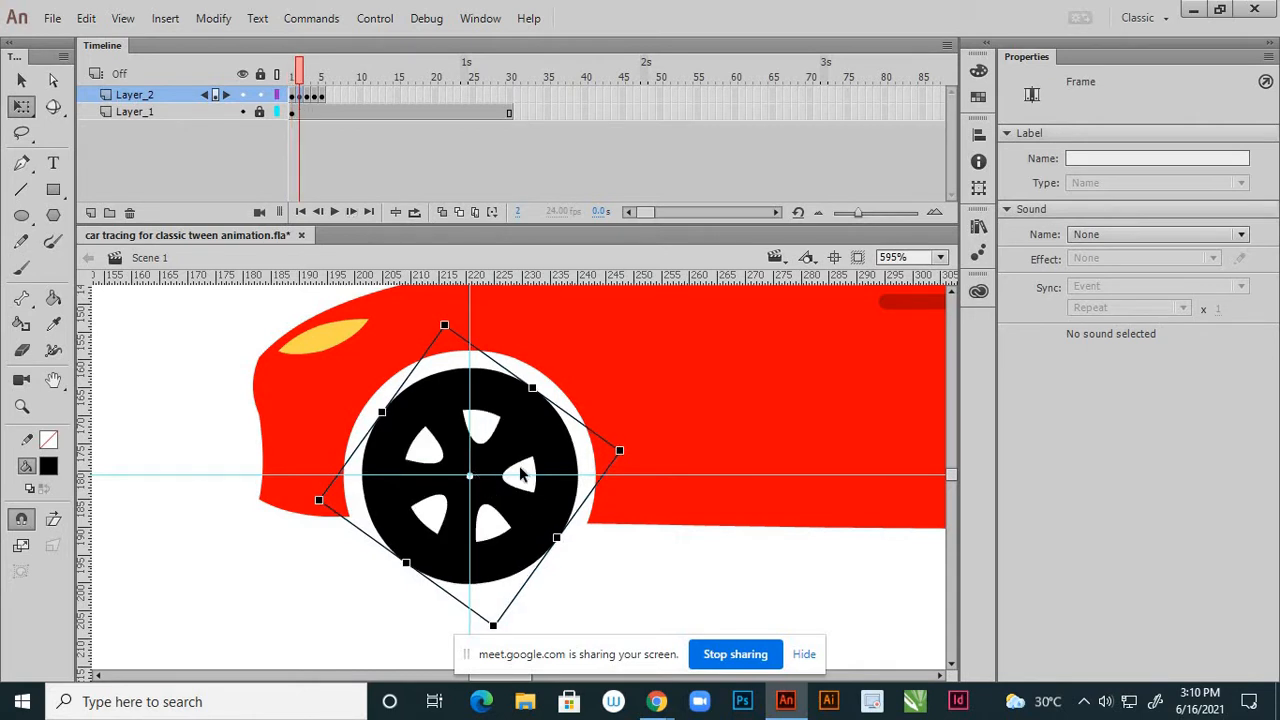
click(306, 96)
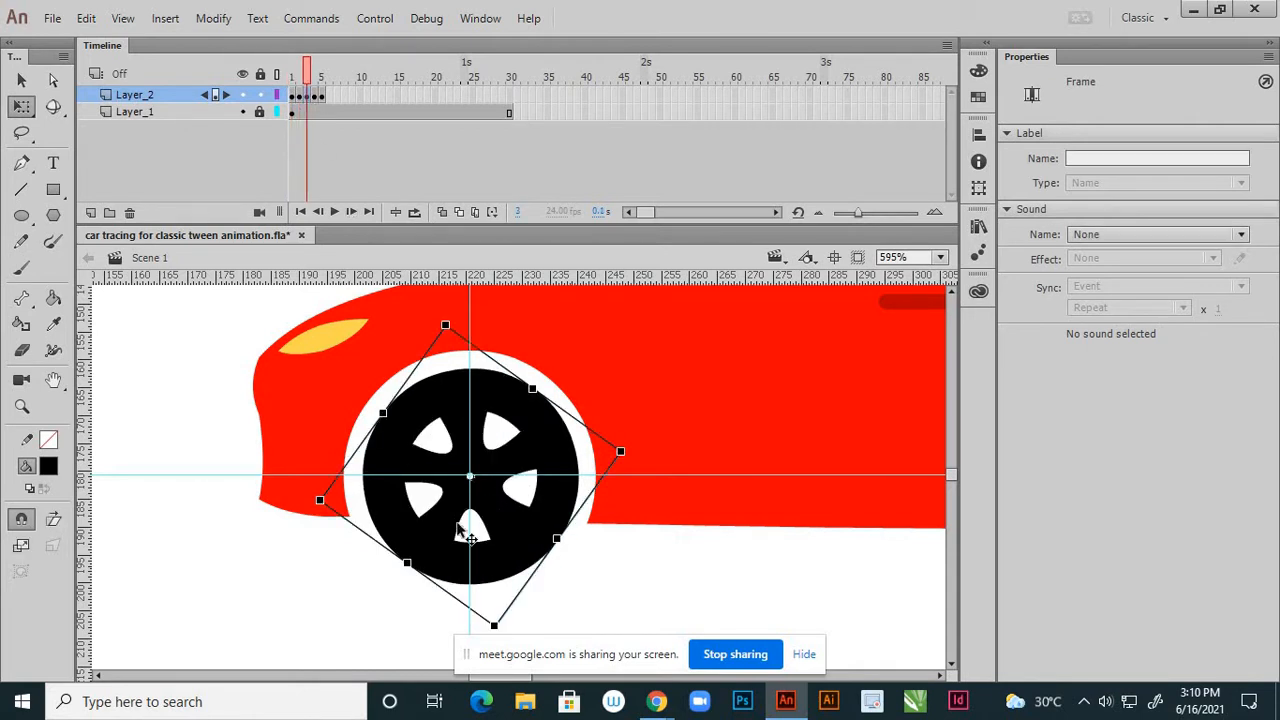
click(317, 97)
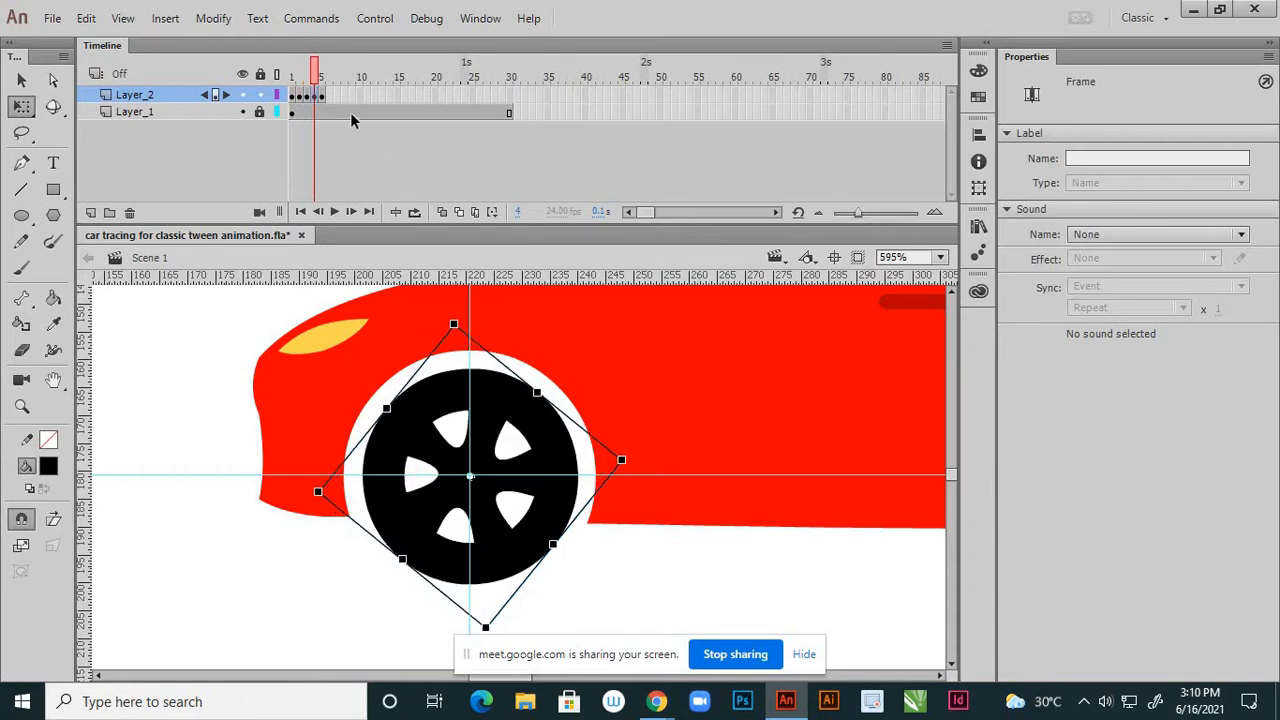
click(321, 97)
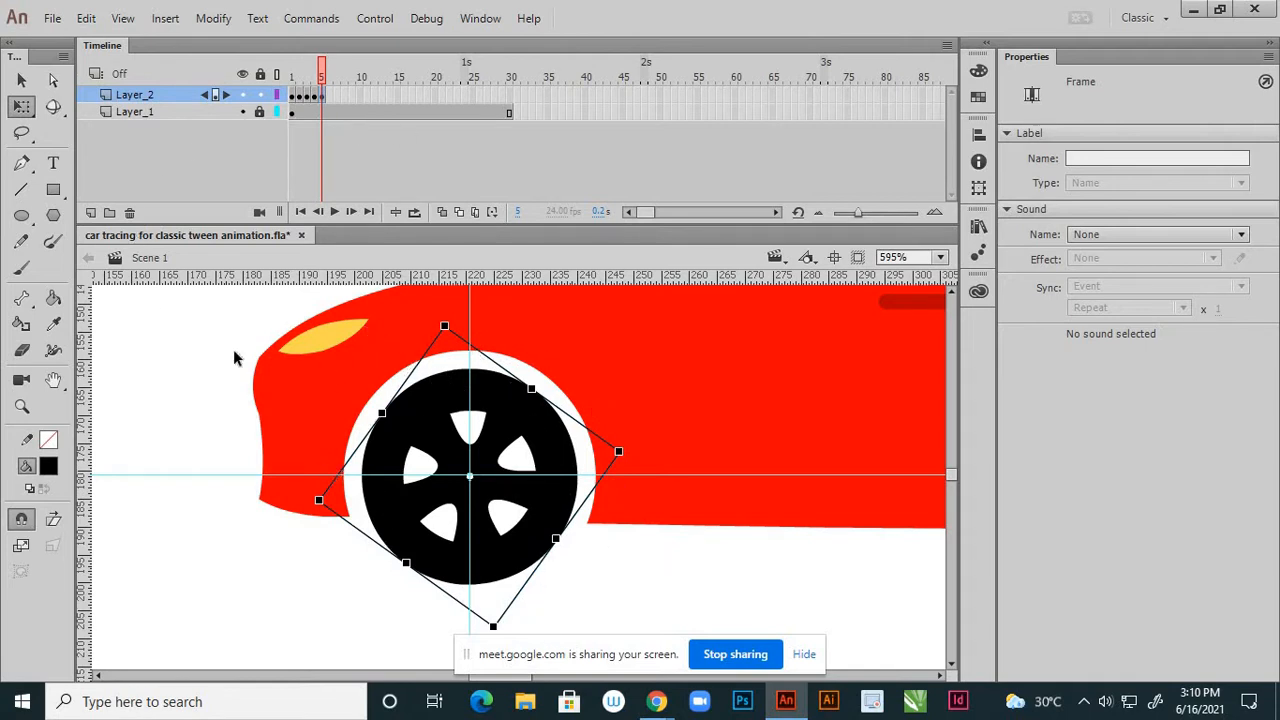
drag(287, 108, 323, 100)
click(292, 100)
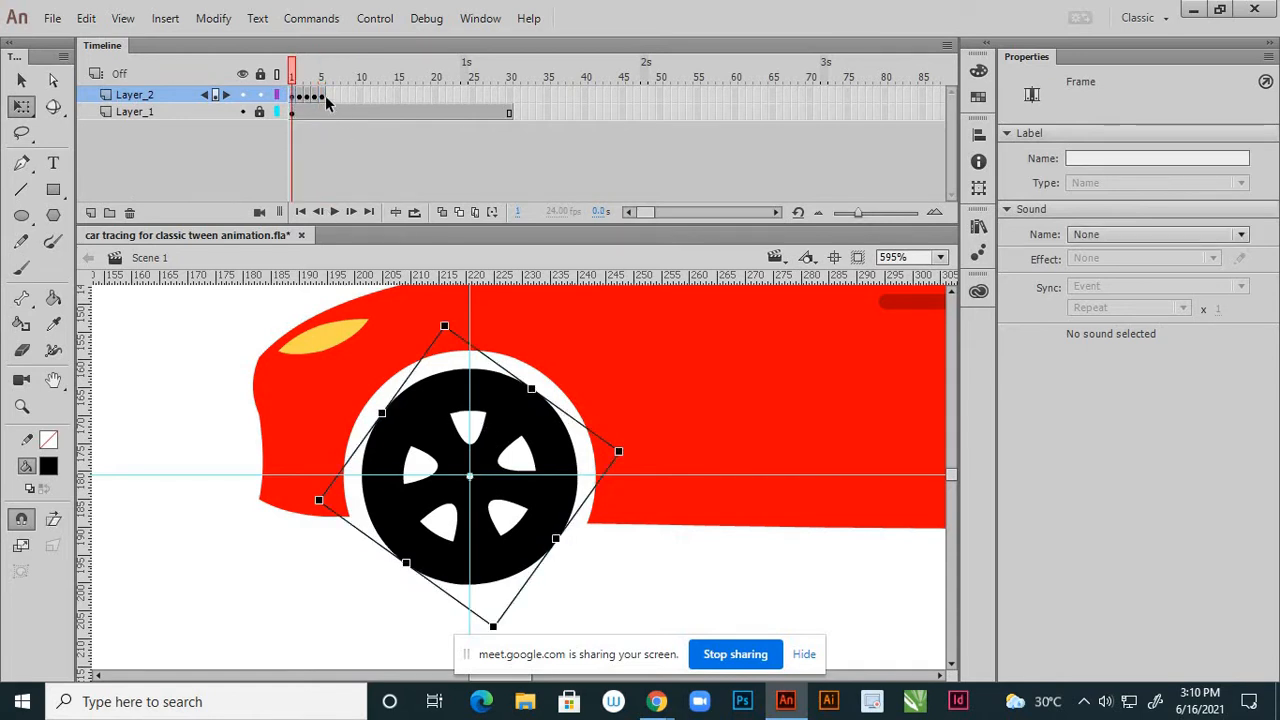
click(321, 97)
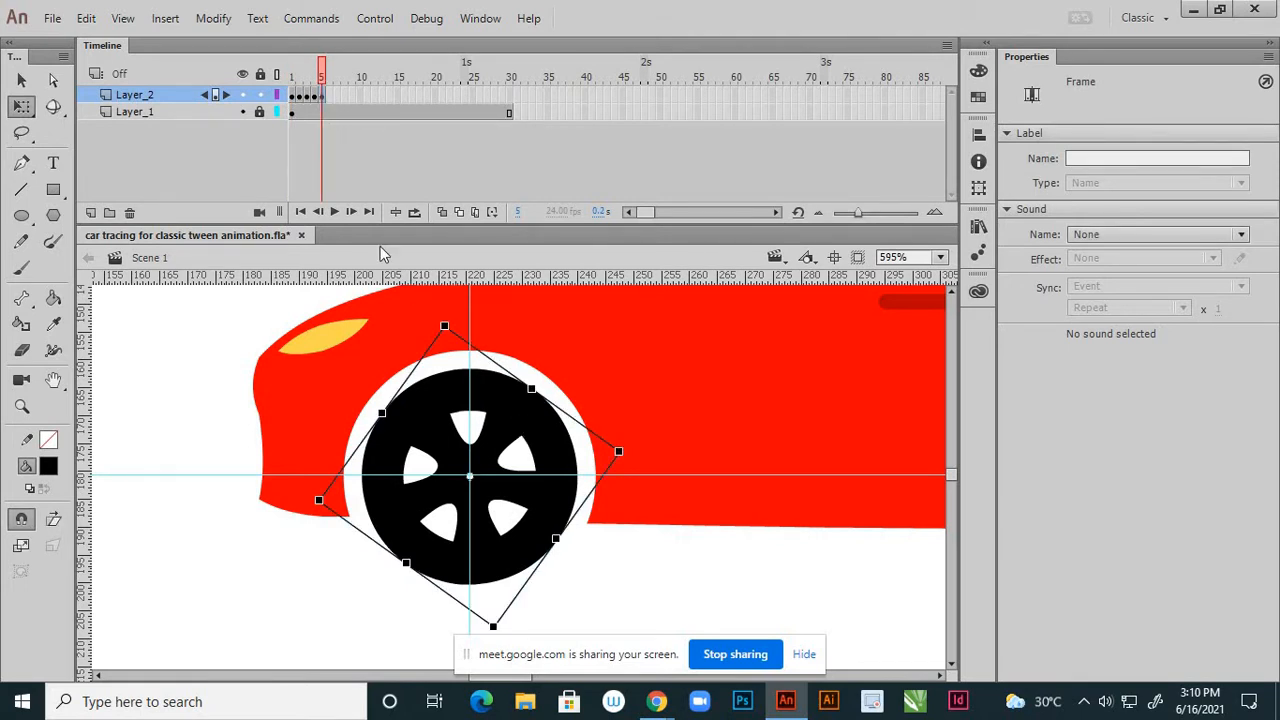
- Remove frame 5 from Layer_2 and check the wheel's rotation over frames 1 to 4
right_click(323, 100)
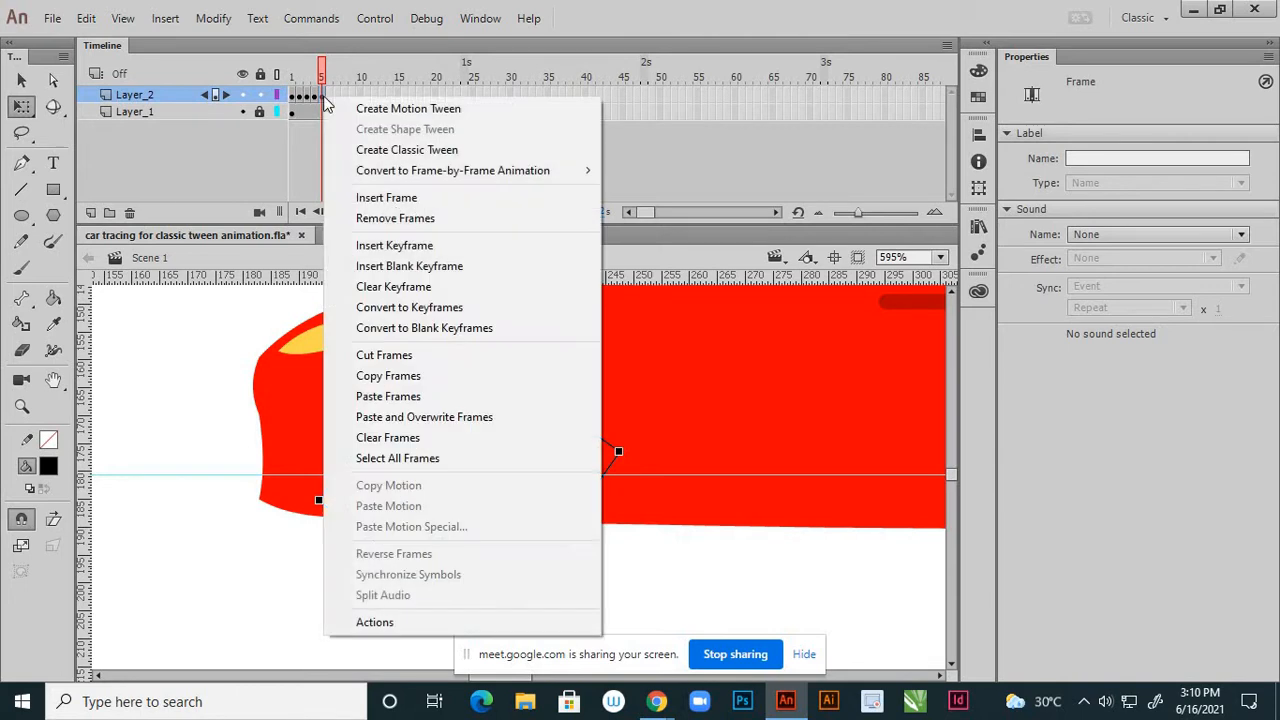
click(386, 218)
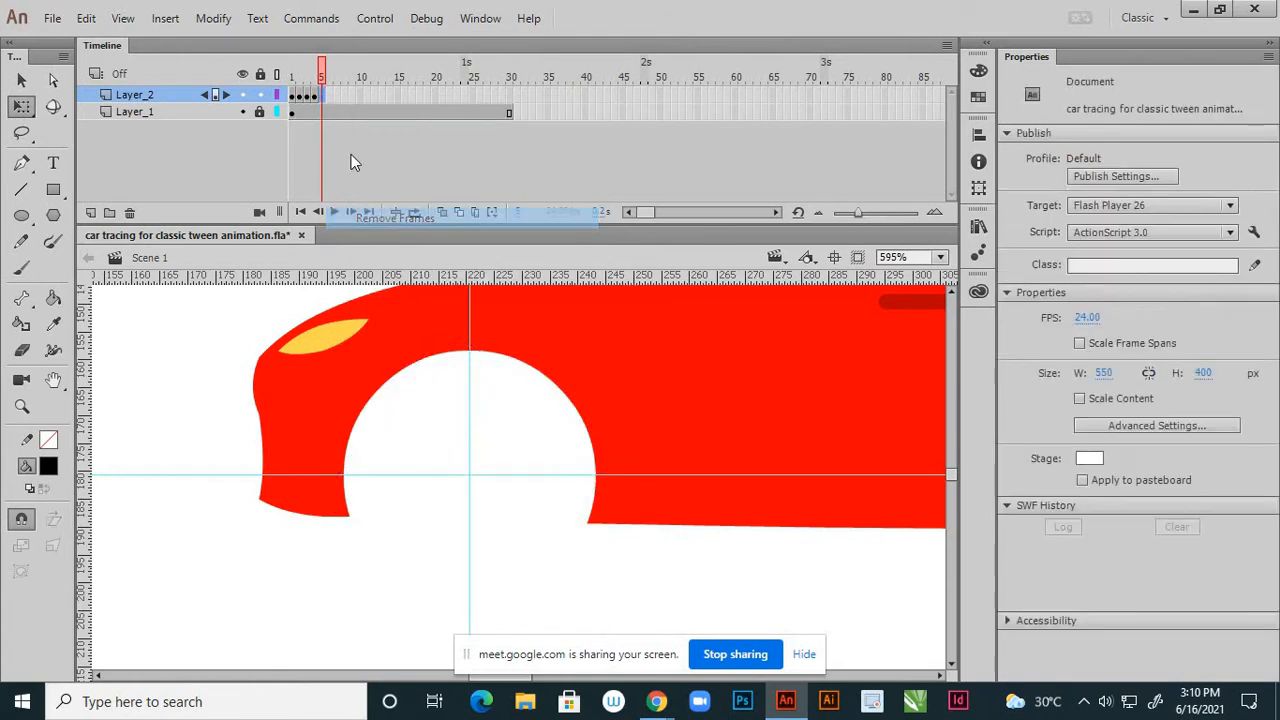
click(315, 96)
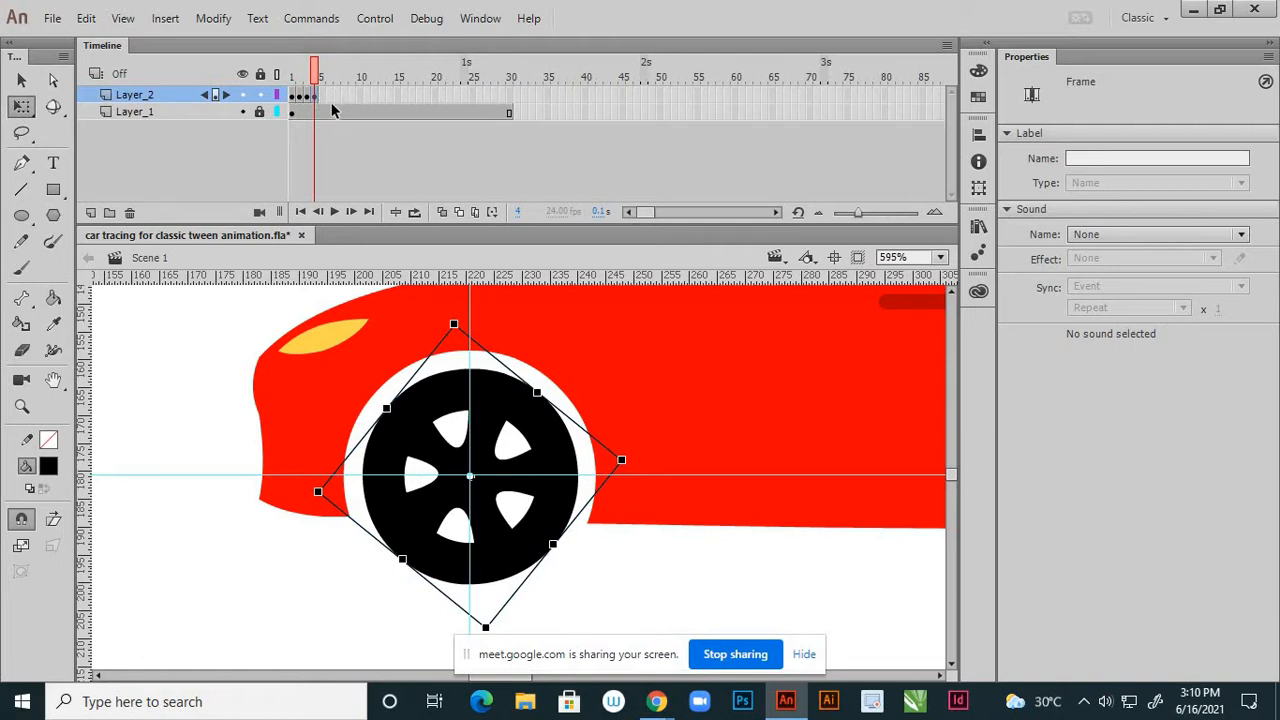
click(291, 97)
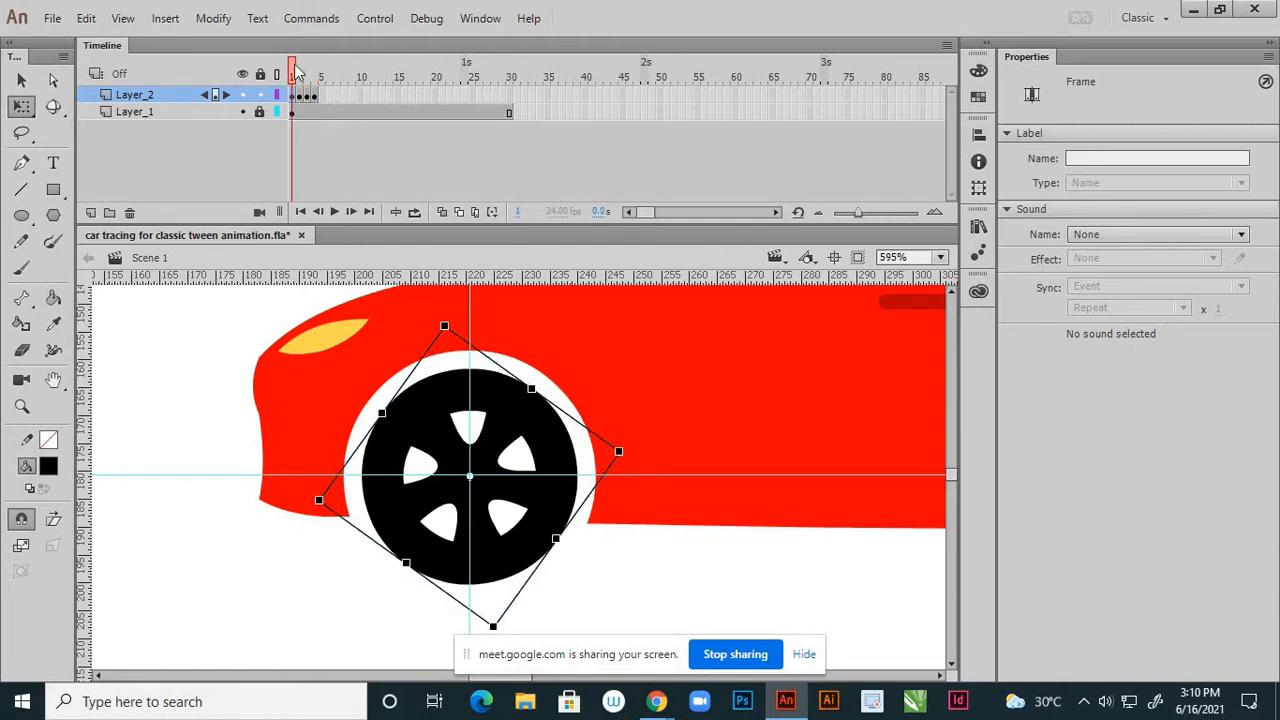
drag(297, 72, 316, 88)
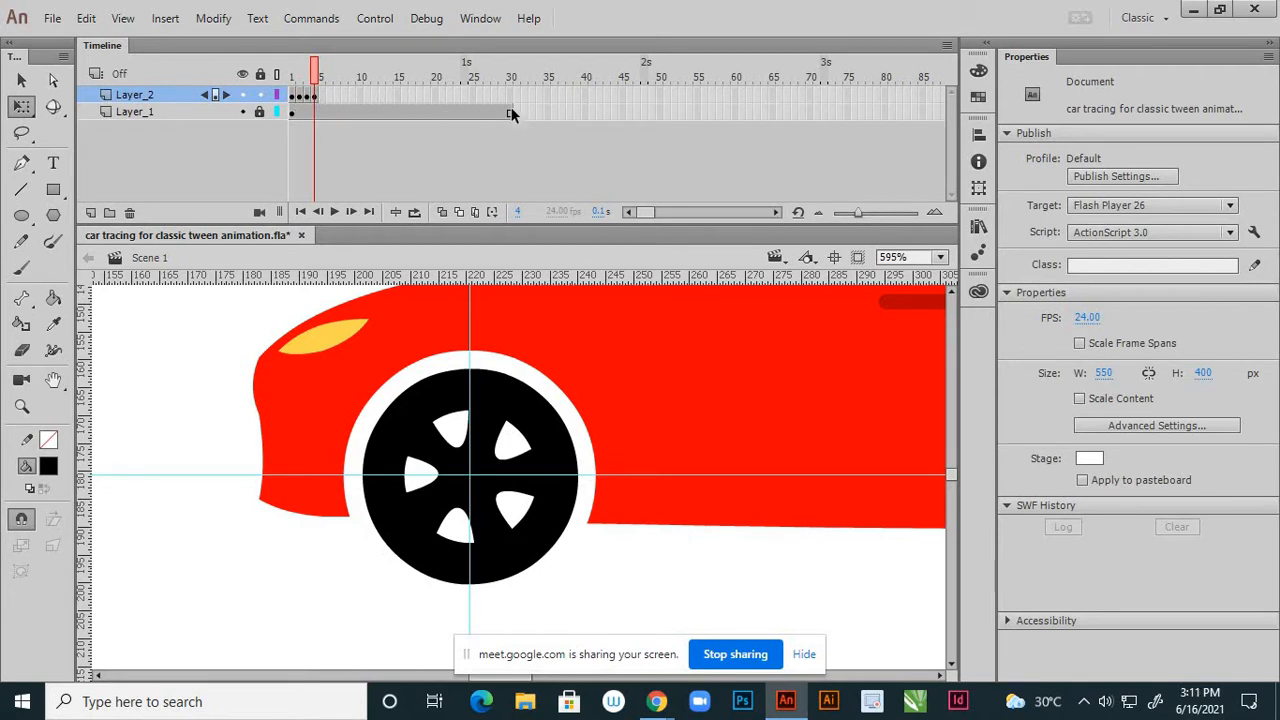
- Remove all Layer_1 frames from frame 5 onward so the car body ends at frame 4 with the wheel
drag(512, 114, 322, 117)
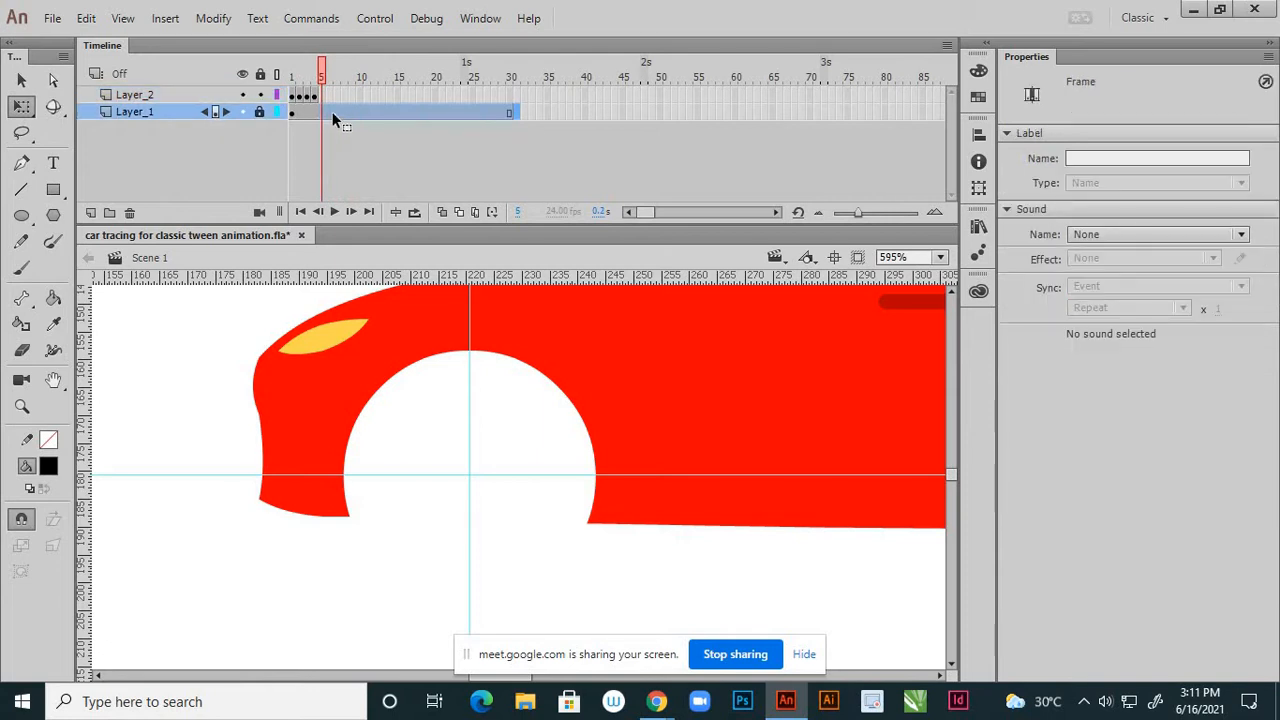
right_click(333, 113)
click(362, 236)
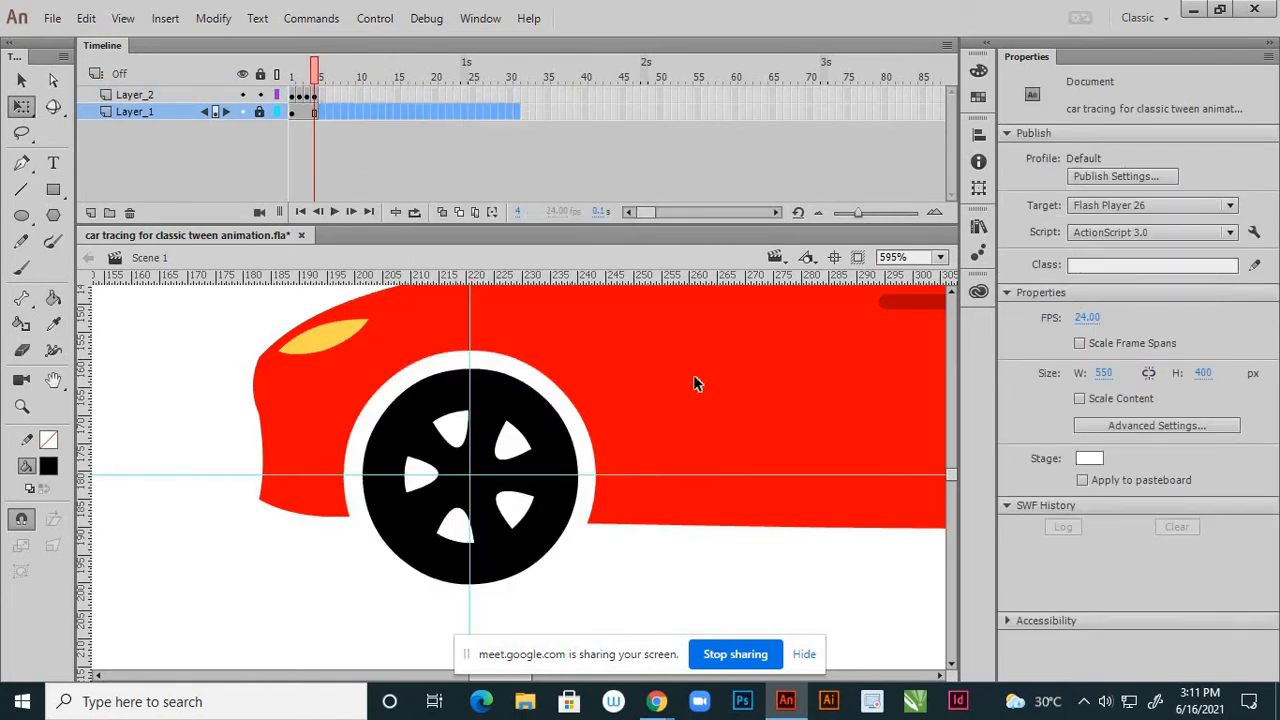
click(358, 148)
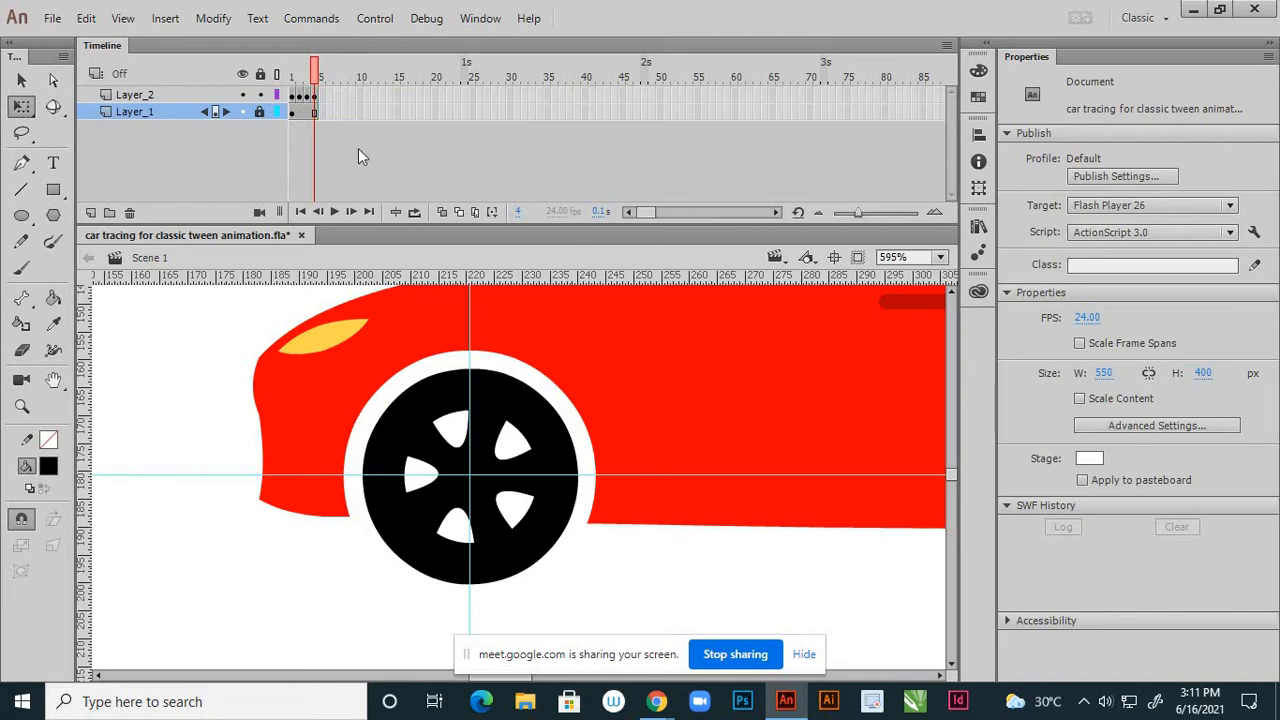
- Preview the wheel animation from frame 1, first once and with looping enabled over frames 1 to 4
mouse_move(305, 85)
mouse_down()
mouse_move(275, 78)
mouse_move(311, 93)
mouse_move(318, 83)
mouse_move(287, 78)
mouse_up()
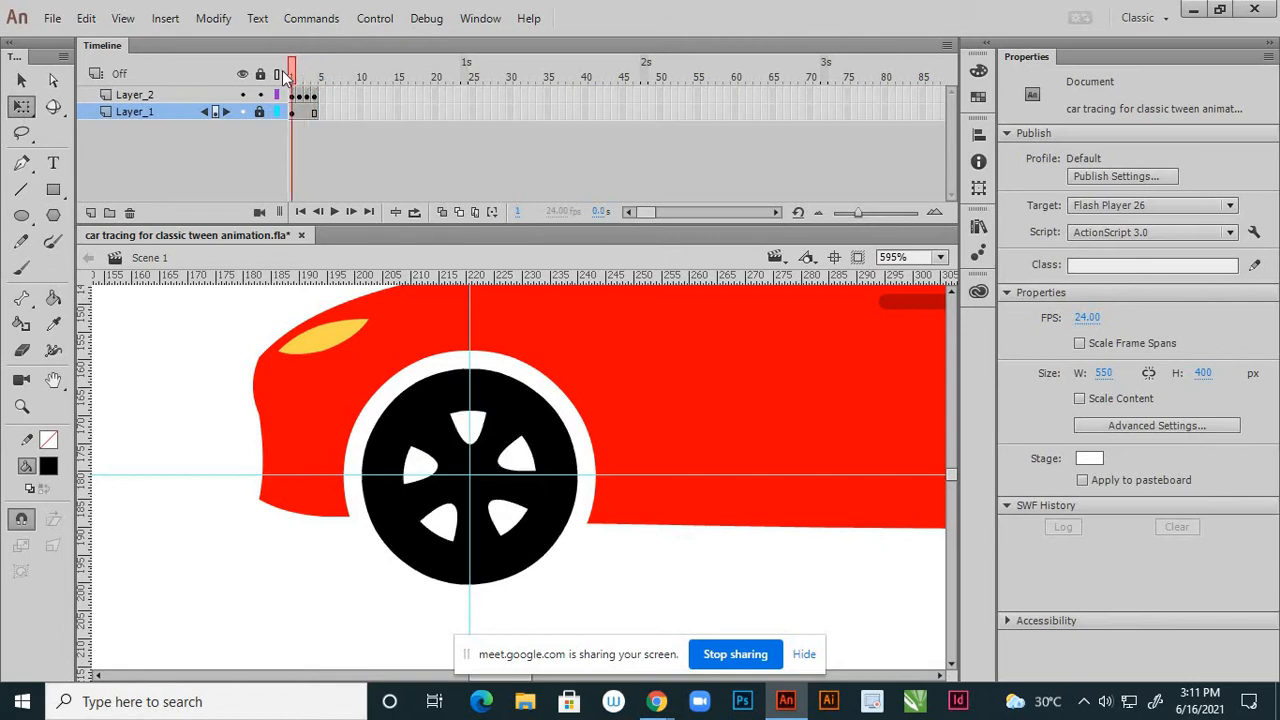
click(334, 212)
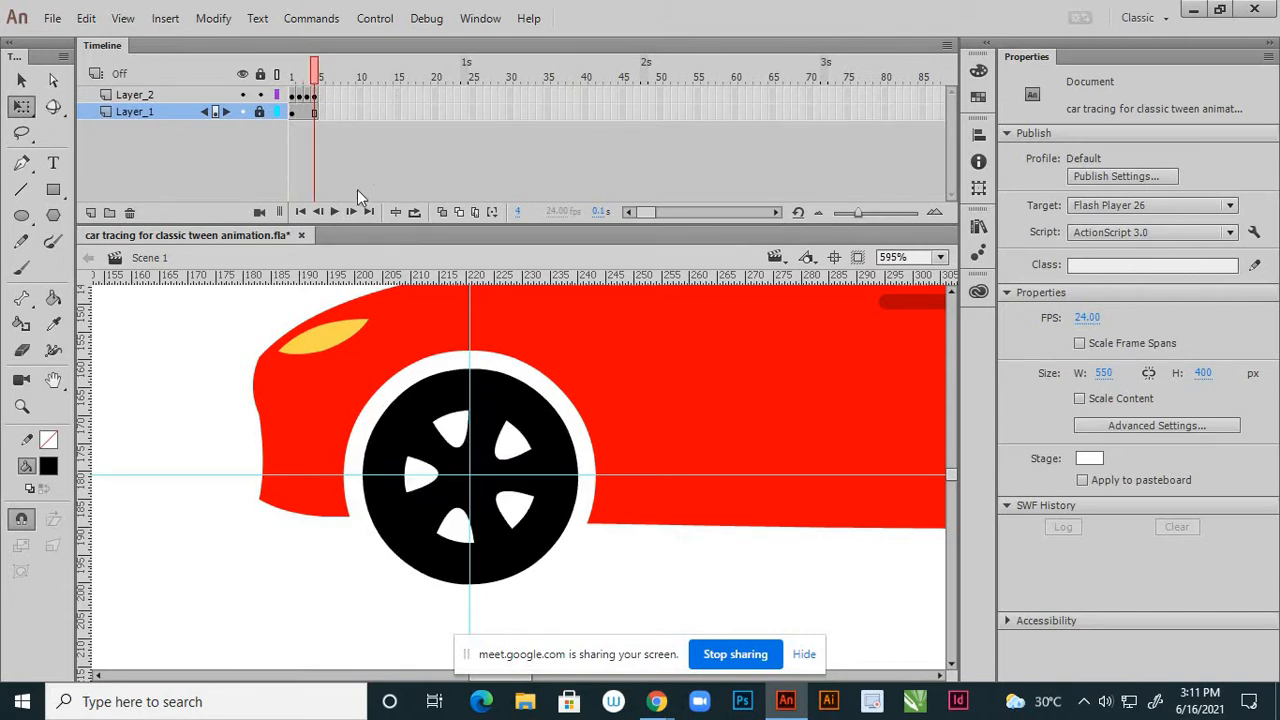
click(415, 212)
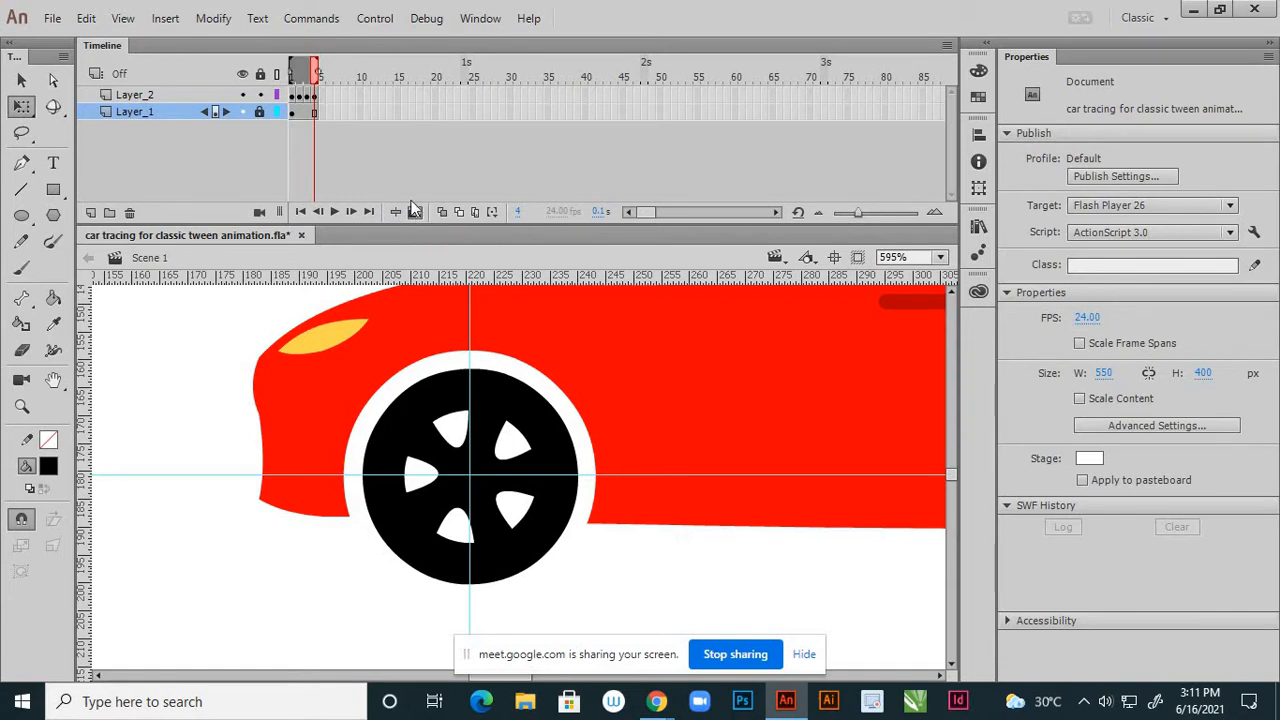
click(336, 211)
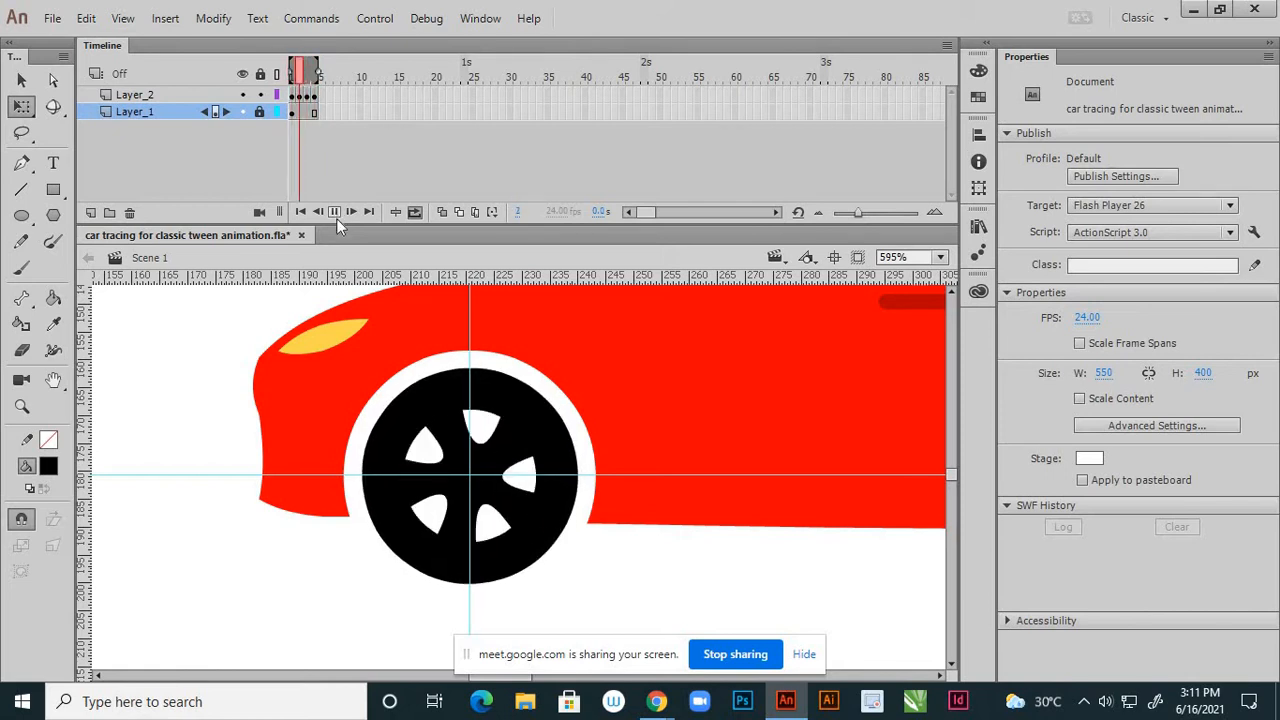
click(334, 213)
- Reverse frames 1 to 4 of Layer_2, preview the looped rotation, and turn loop playback off
click(293, 96)
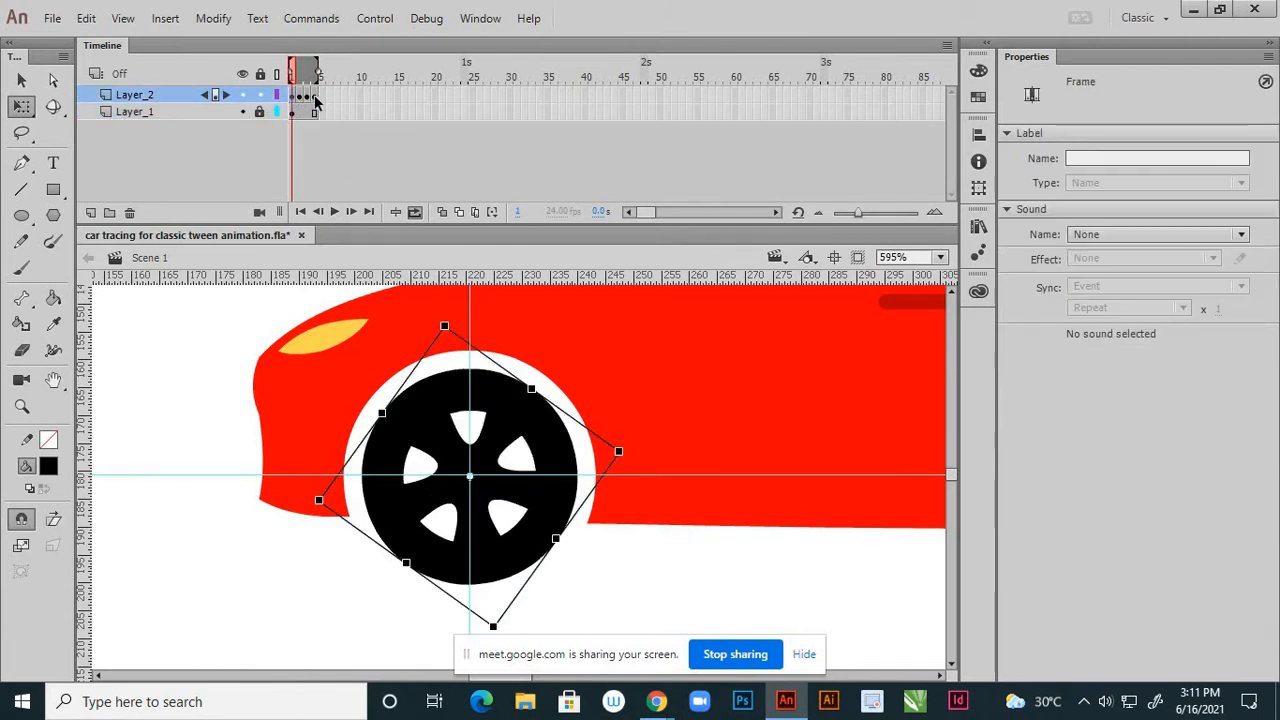
click(314, 100)
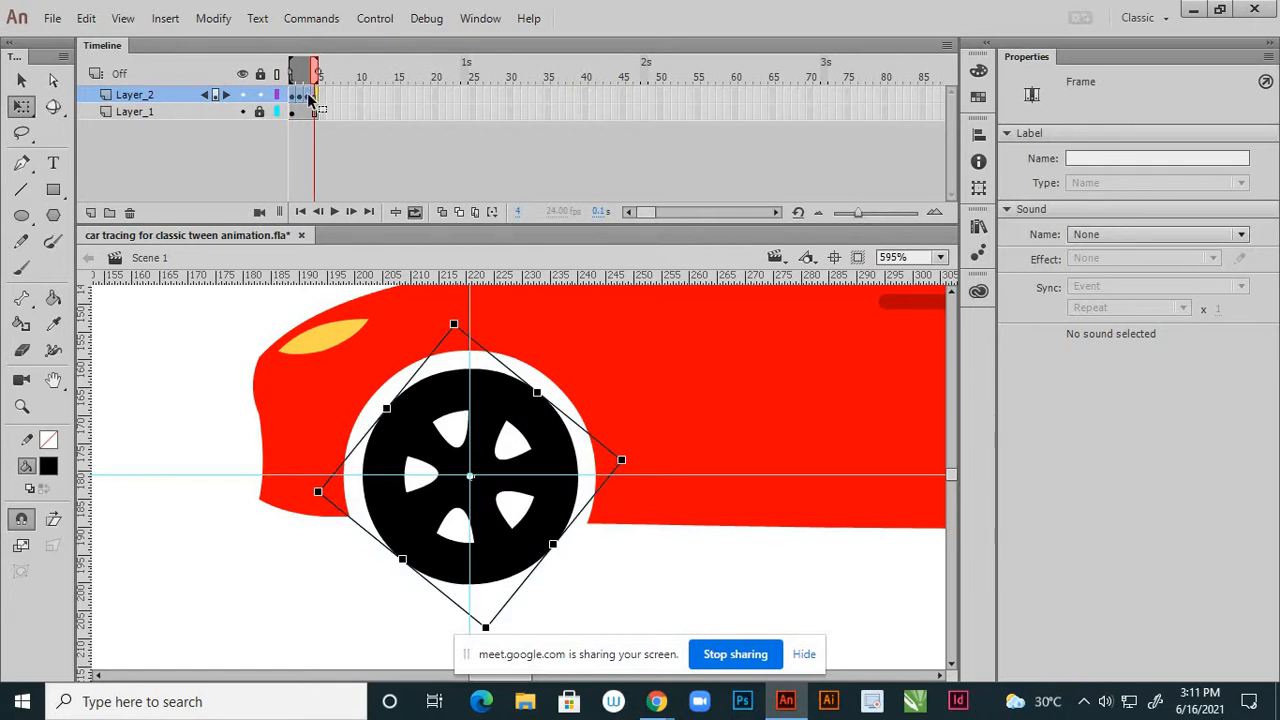
right_click(308, 100)
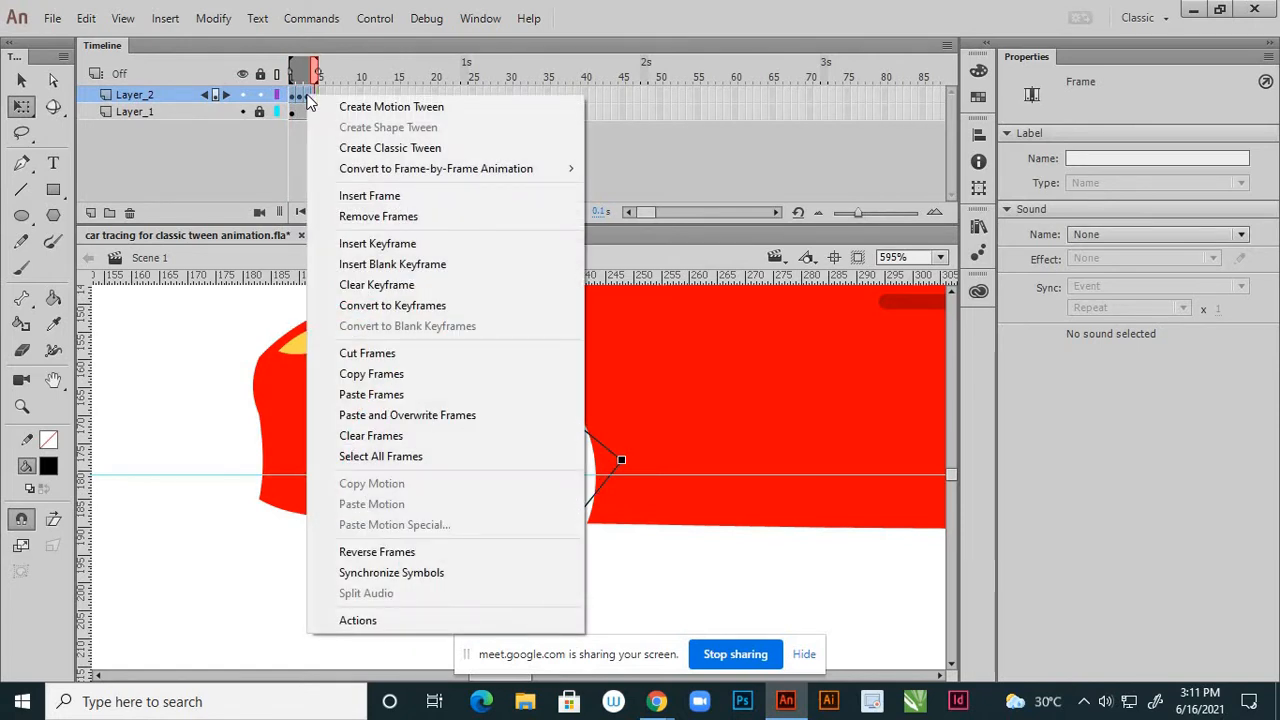
click(388, 555)
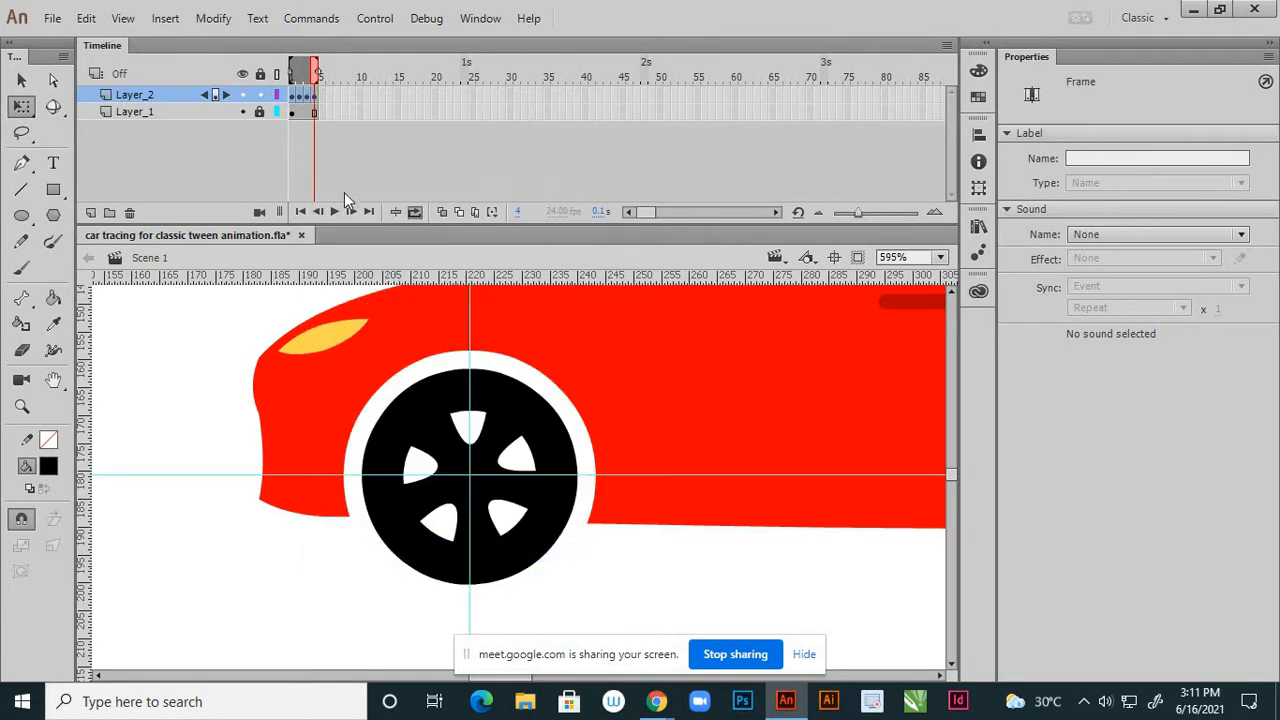
click(335, 212)
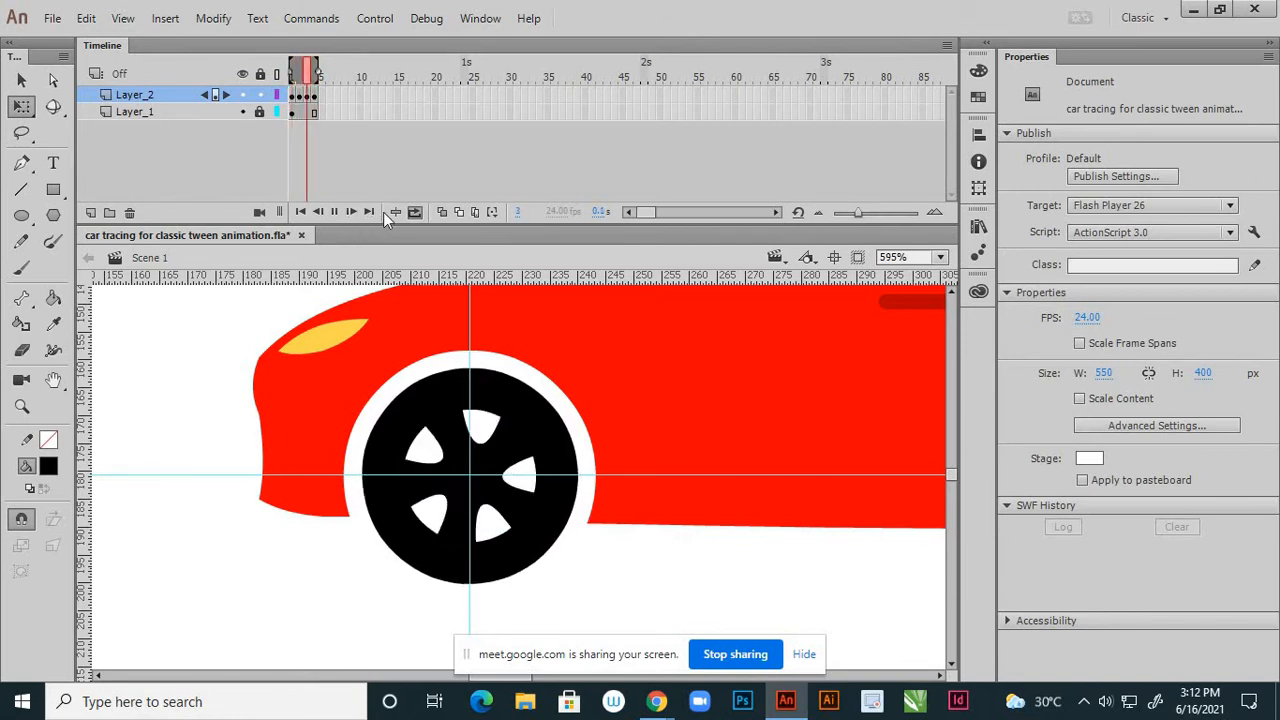
click(414, 212)
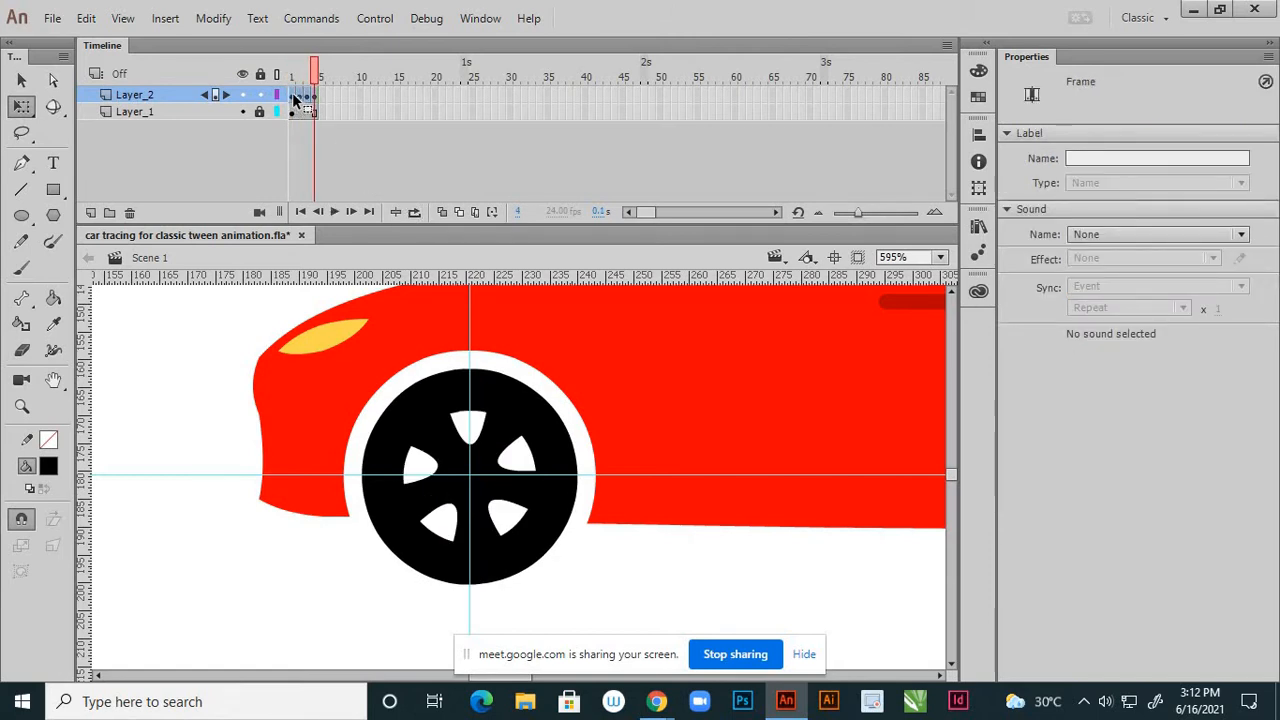
- Examine the reversed wheel positions across frames 1 to 4 of Layer_2, comparing frames 1 and 2
right_click(305, 97)
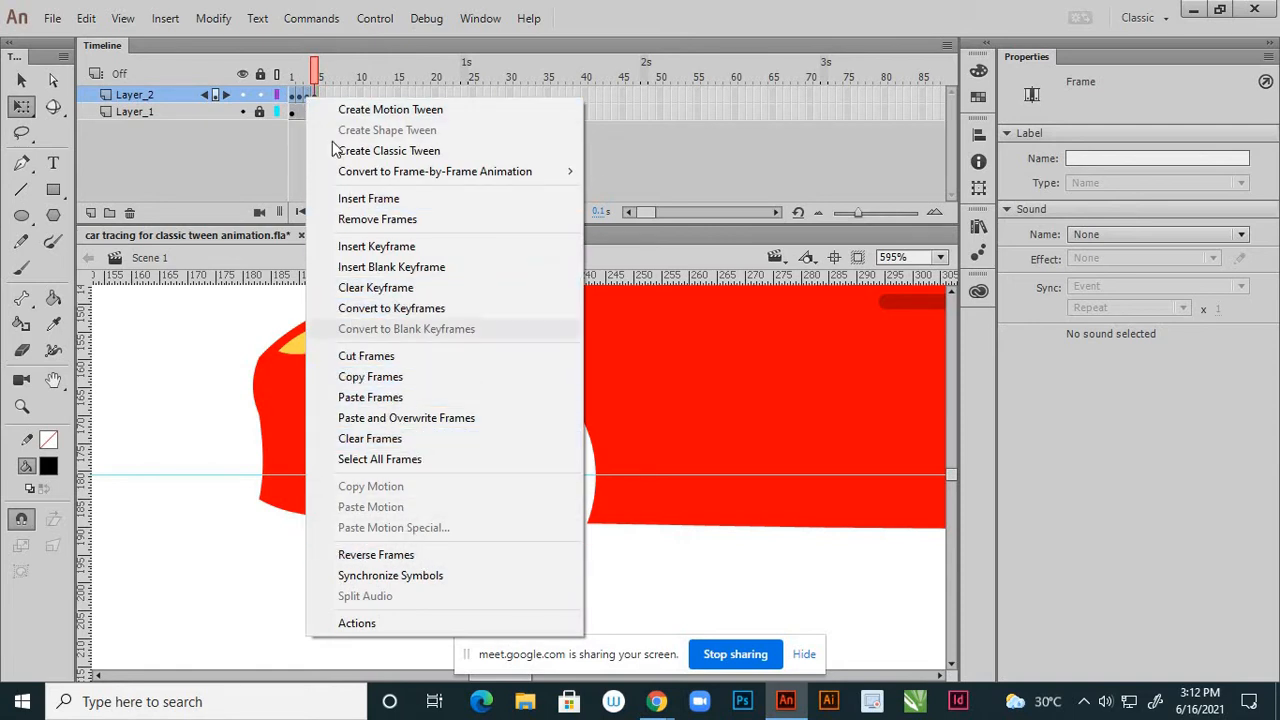
click(295, 125)
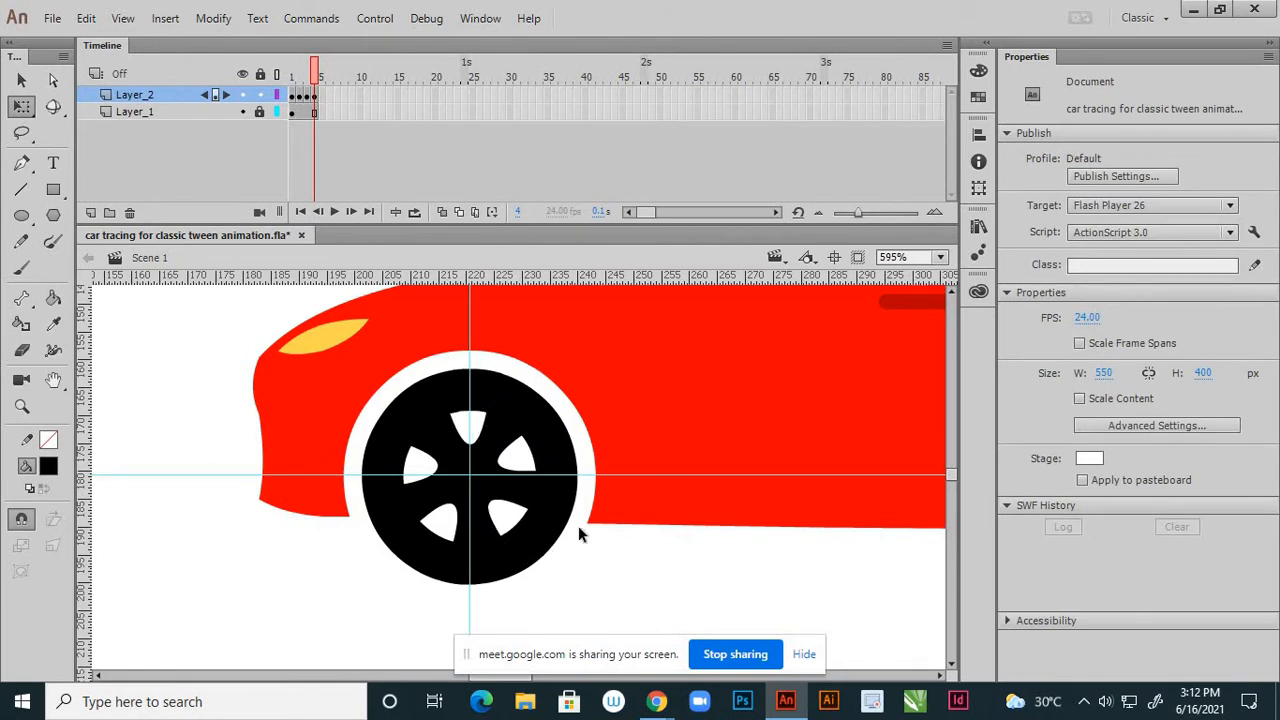
click(292, 98)
click(299, 98)
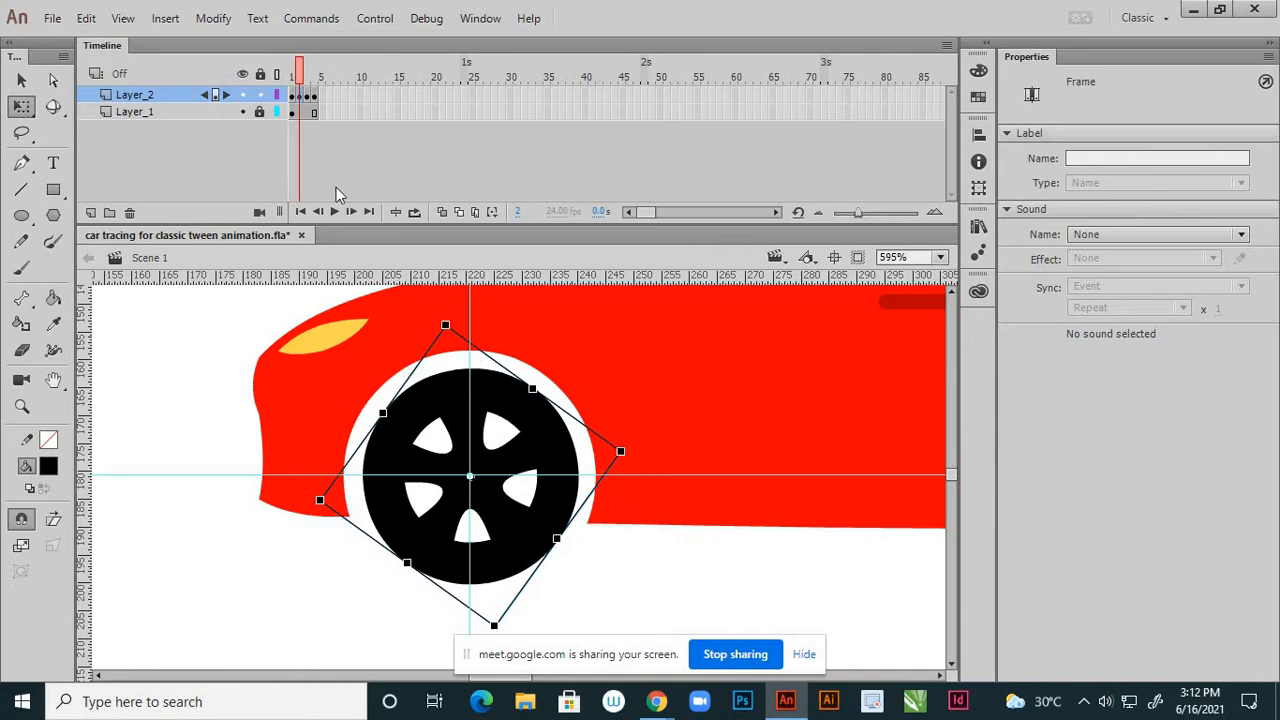
drag(299, 78, 315, 81)
click(293, 76)
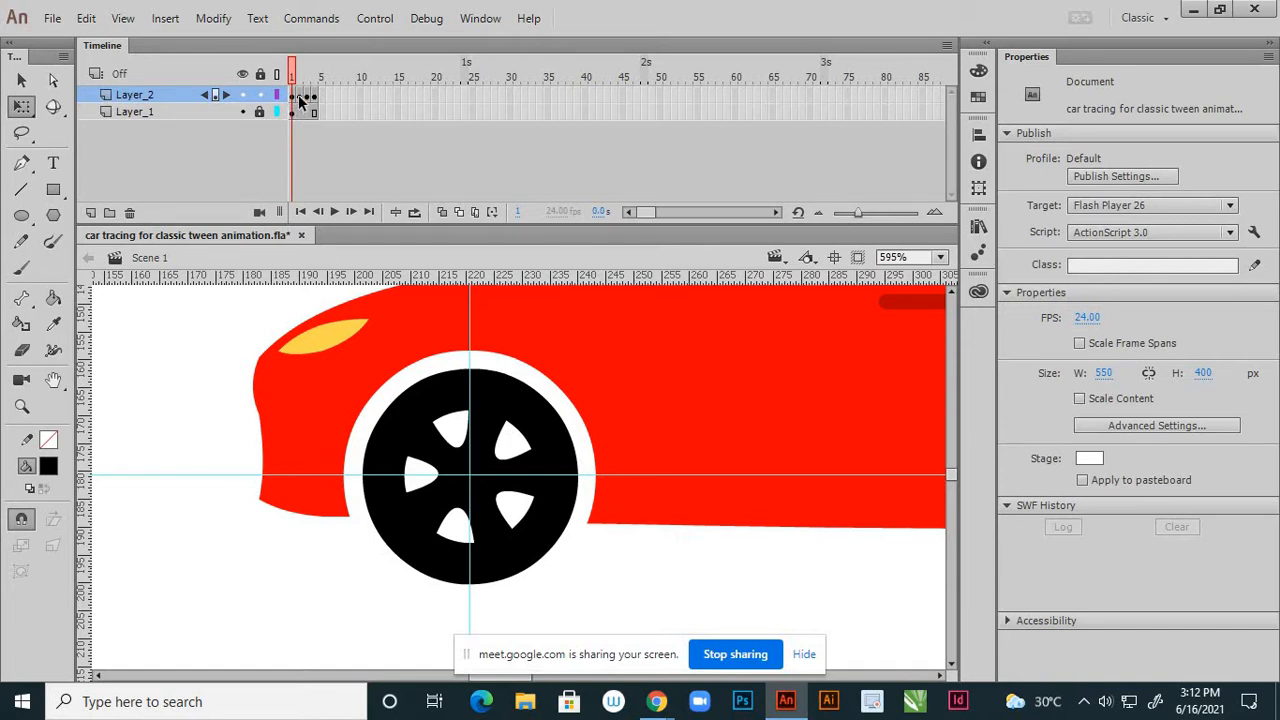
click(299, 95)
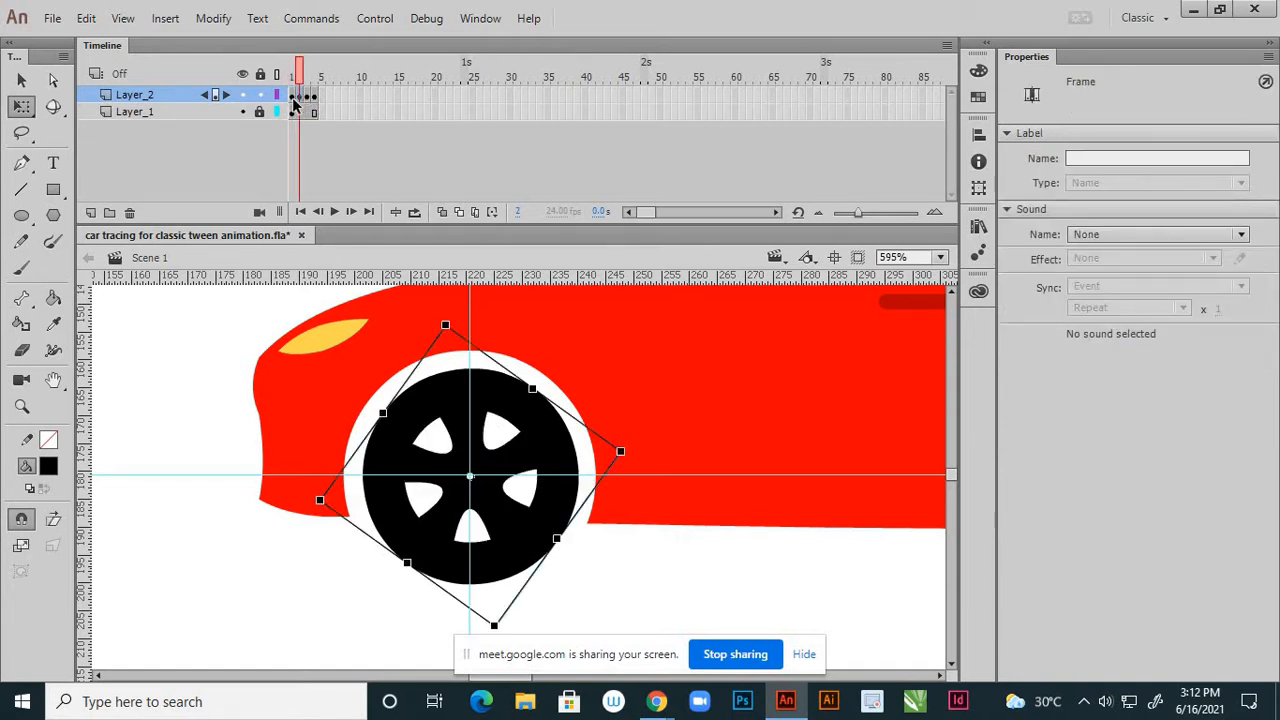
click(292, 96)
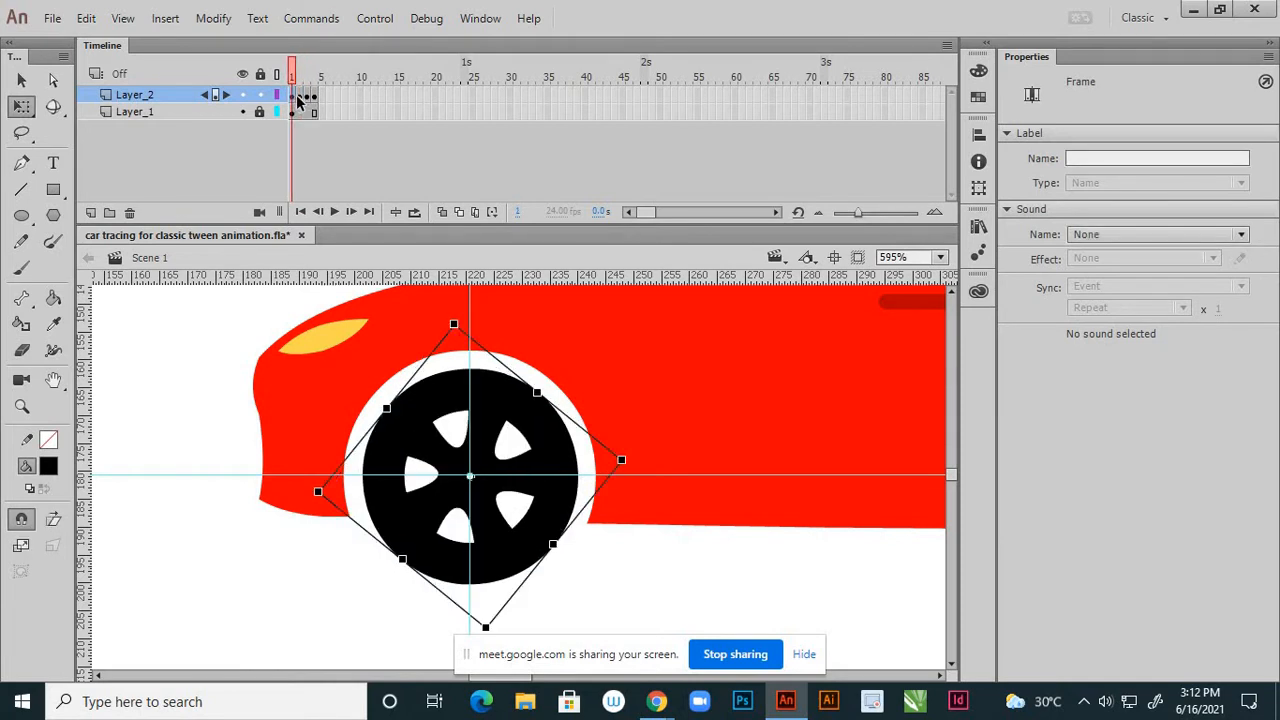
key(v)
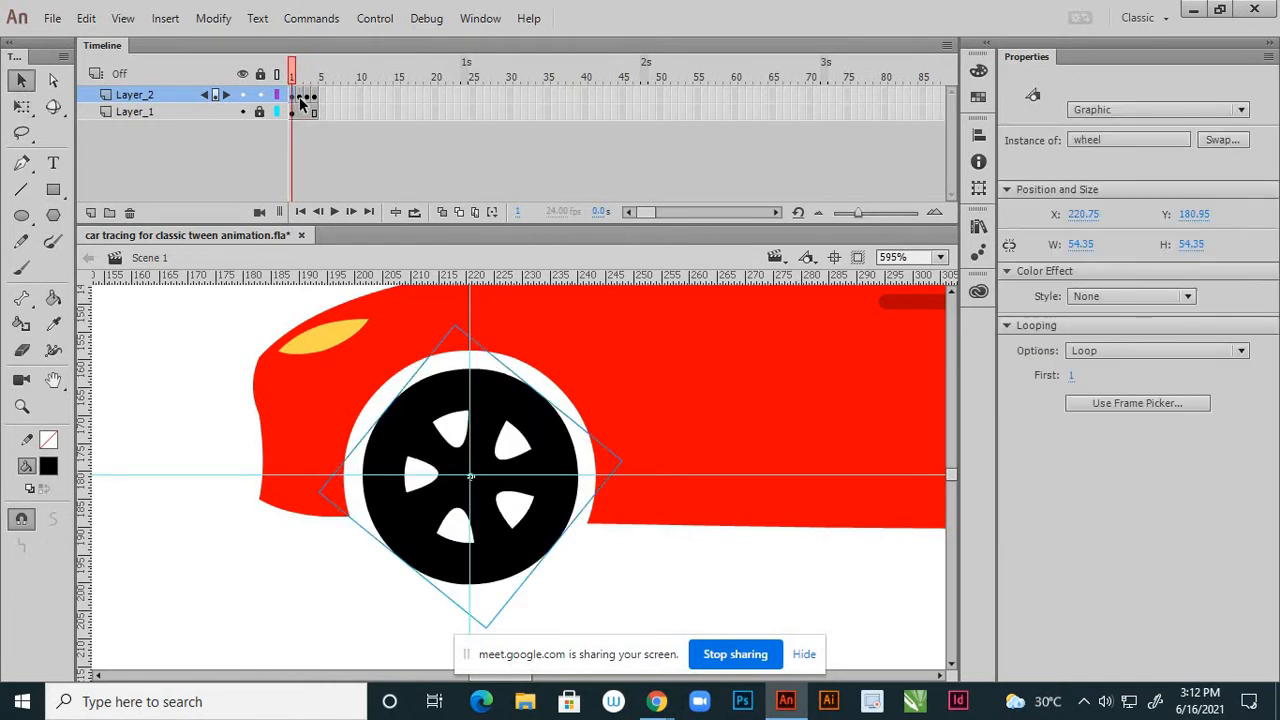
click(299, 96)
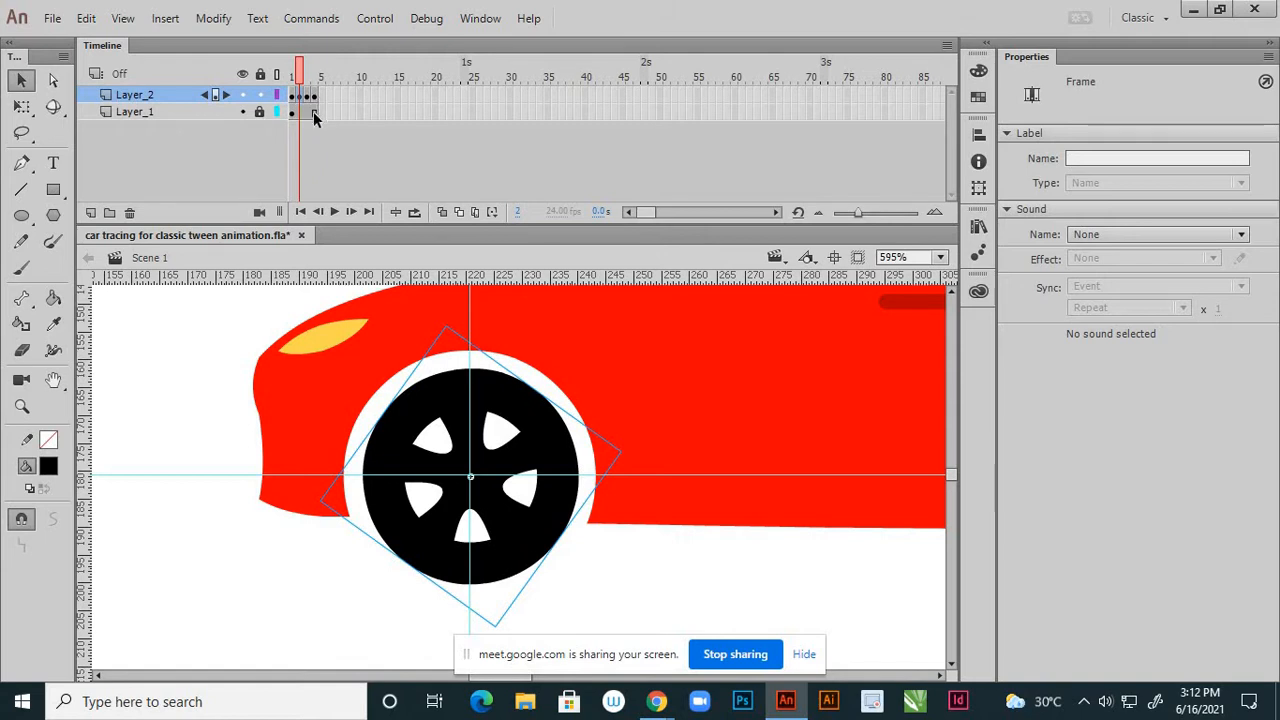
- Extend Layer_1 by inserting frames up to frame 9
click(351, 113)
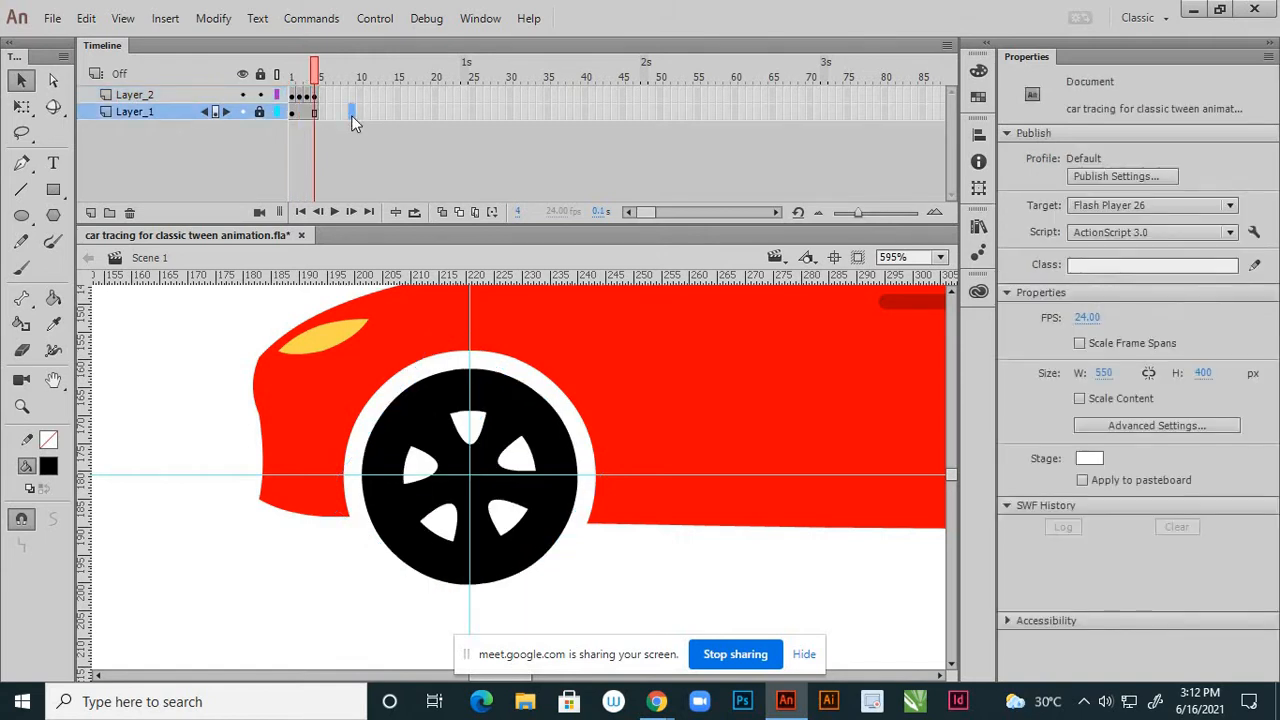
right_click(351, 113)
click(377, 215)
click(363, 178)
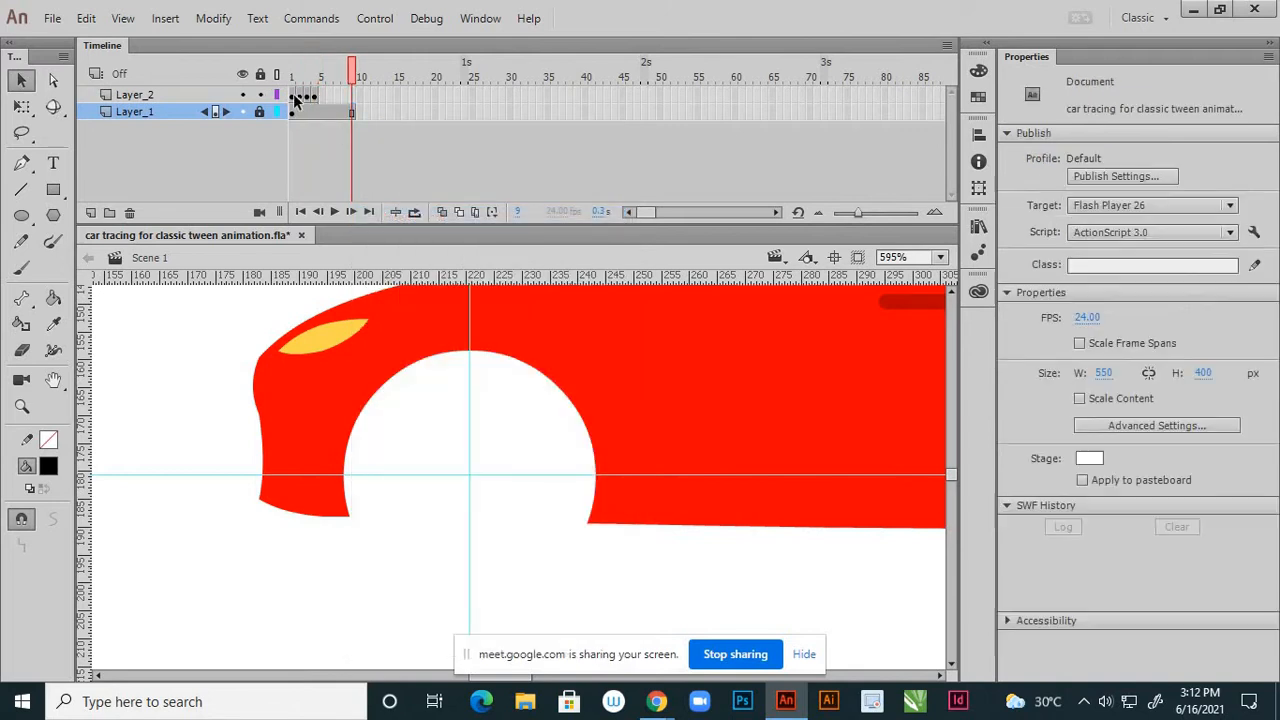
- Shift the keyframes at frames 2 to 4 of Layer_2 one frame later so the first wheel position holds through frame 2
click(293, 96)
click(298, 97)
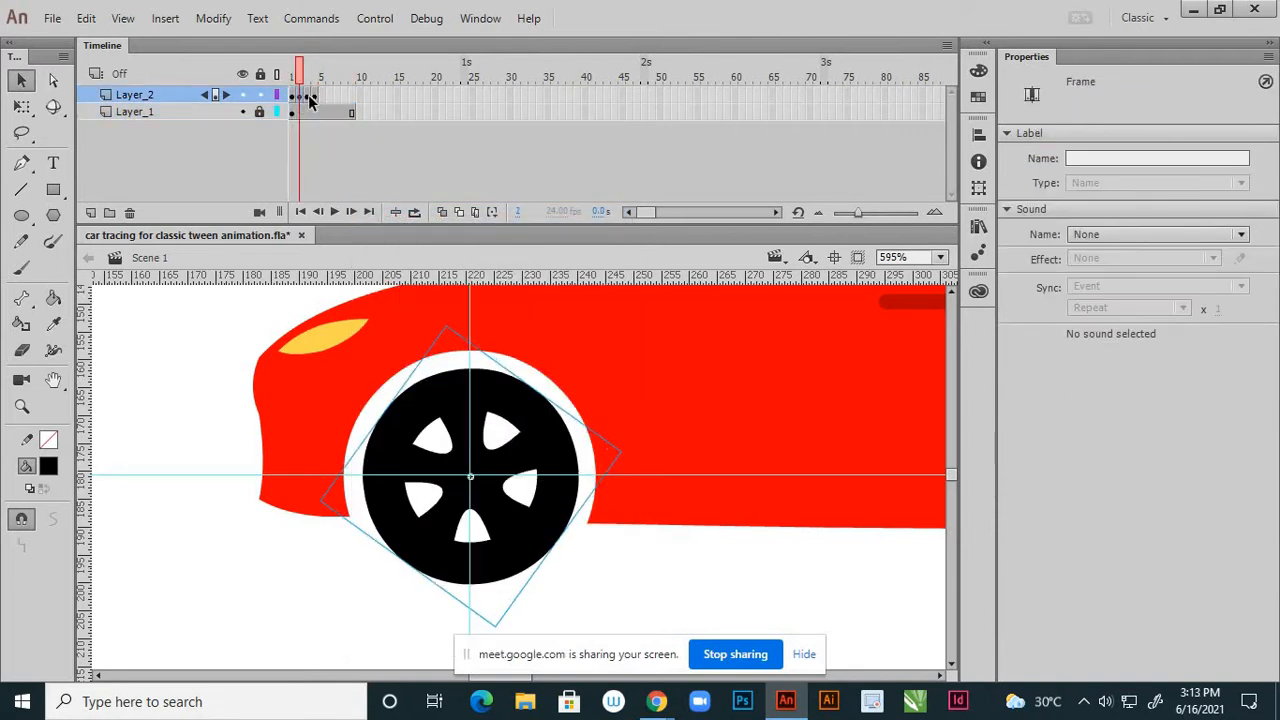
click(314, 98)
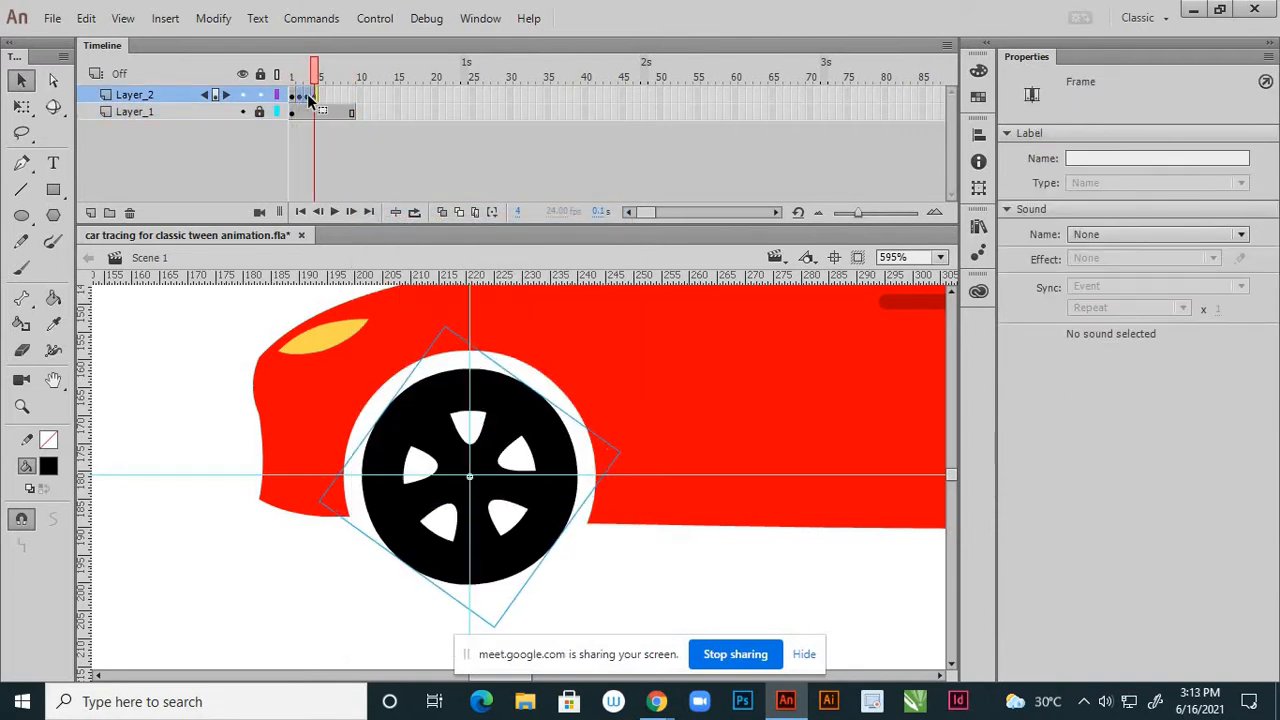
drag(311, 96, 312, 97)
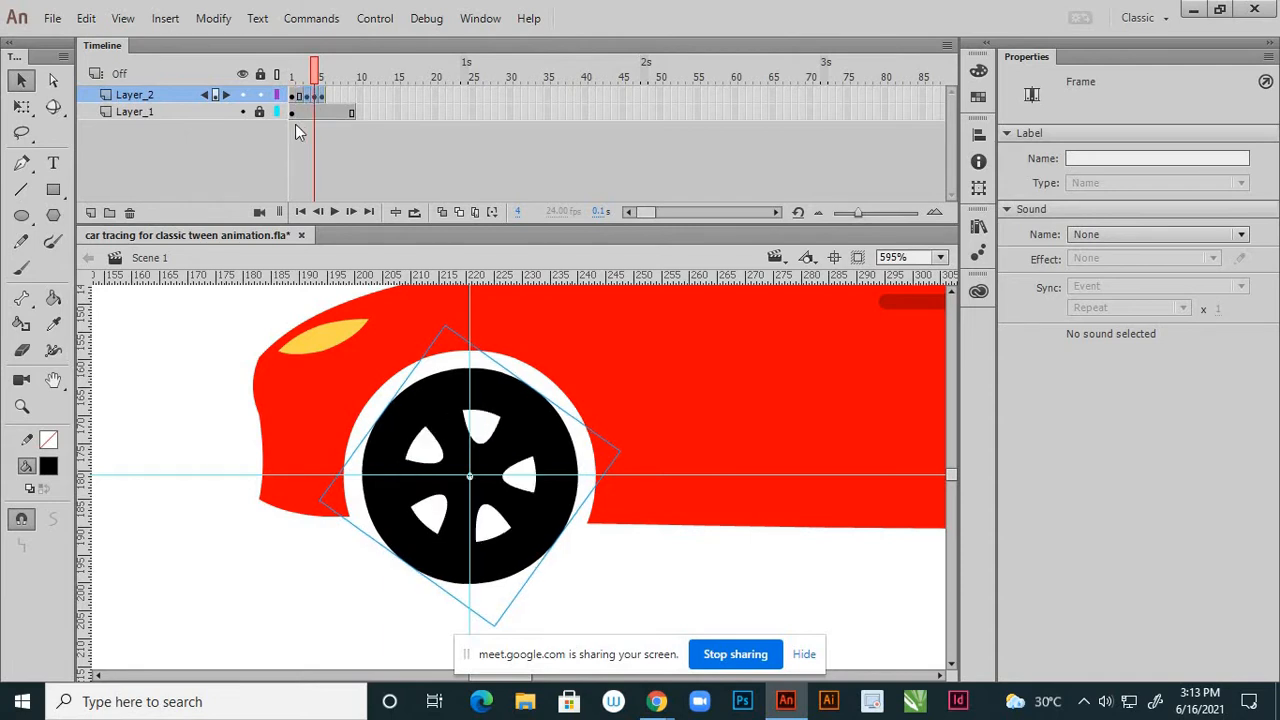
click(300, 123)
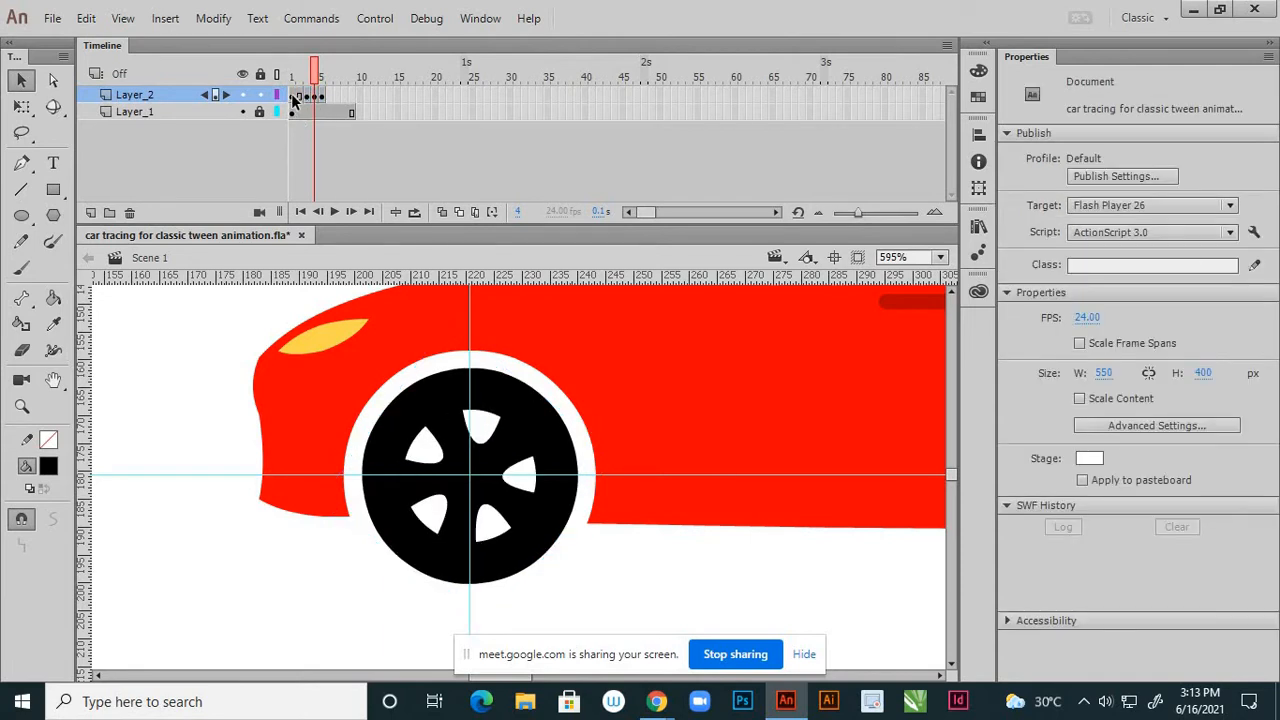
click(298, 97)
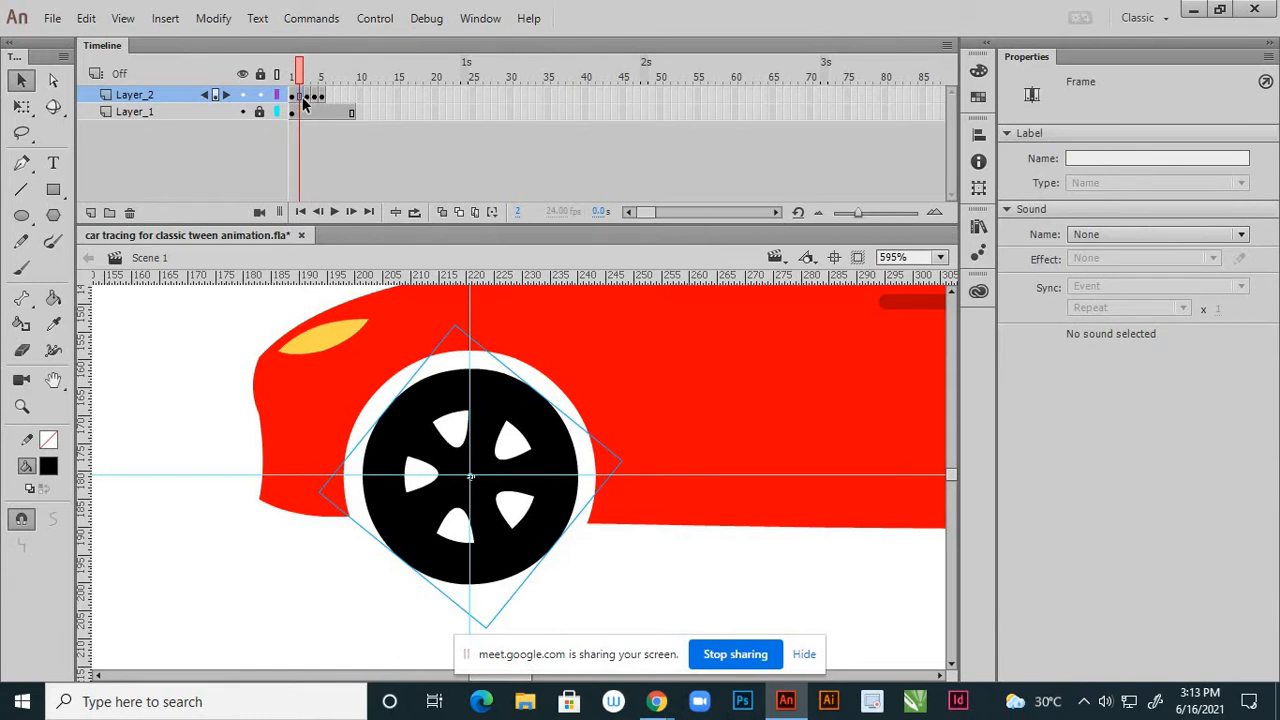
drag(302, 97, 296, 100)
- Shift the keyframes at frames 4 and 5 of Layer_2 one frame later so the second wheel position holds through frame 4
click(307, 97)
click(321, 97)
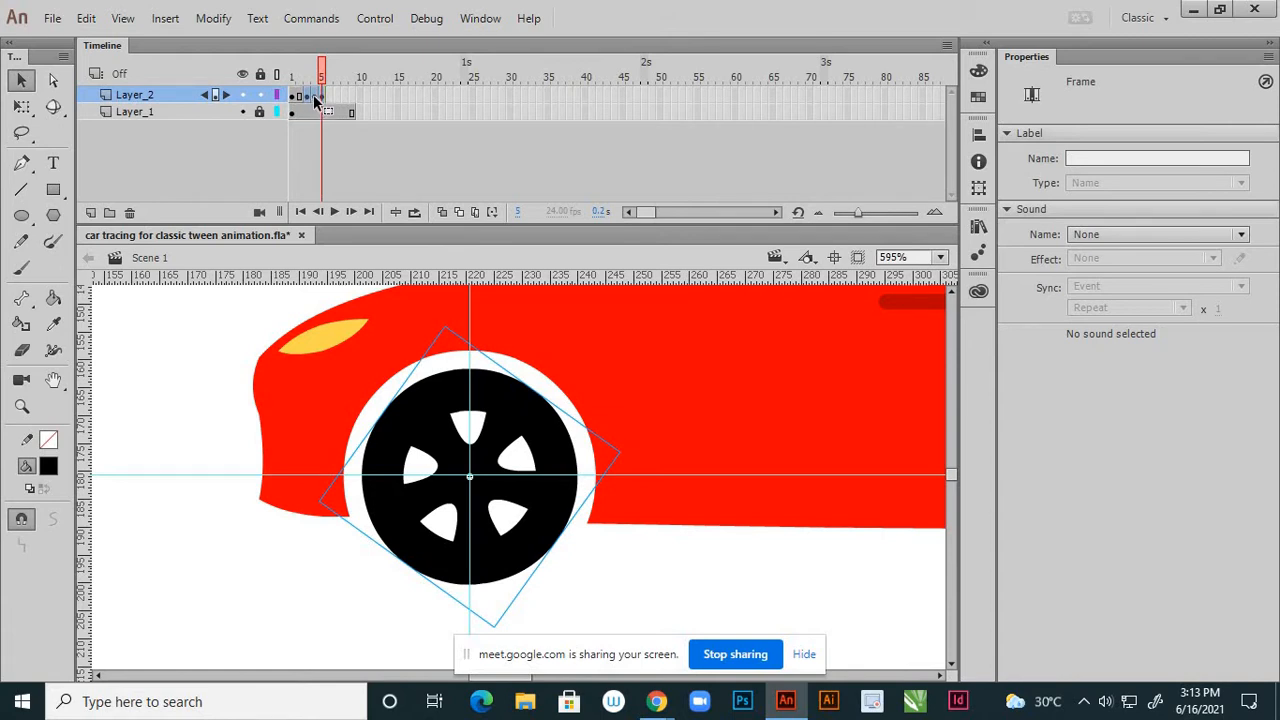
click(314, 98)
click(322, 98)
click(314, 98)
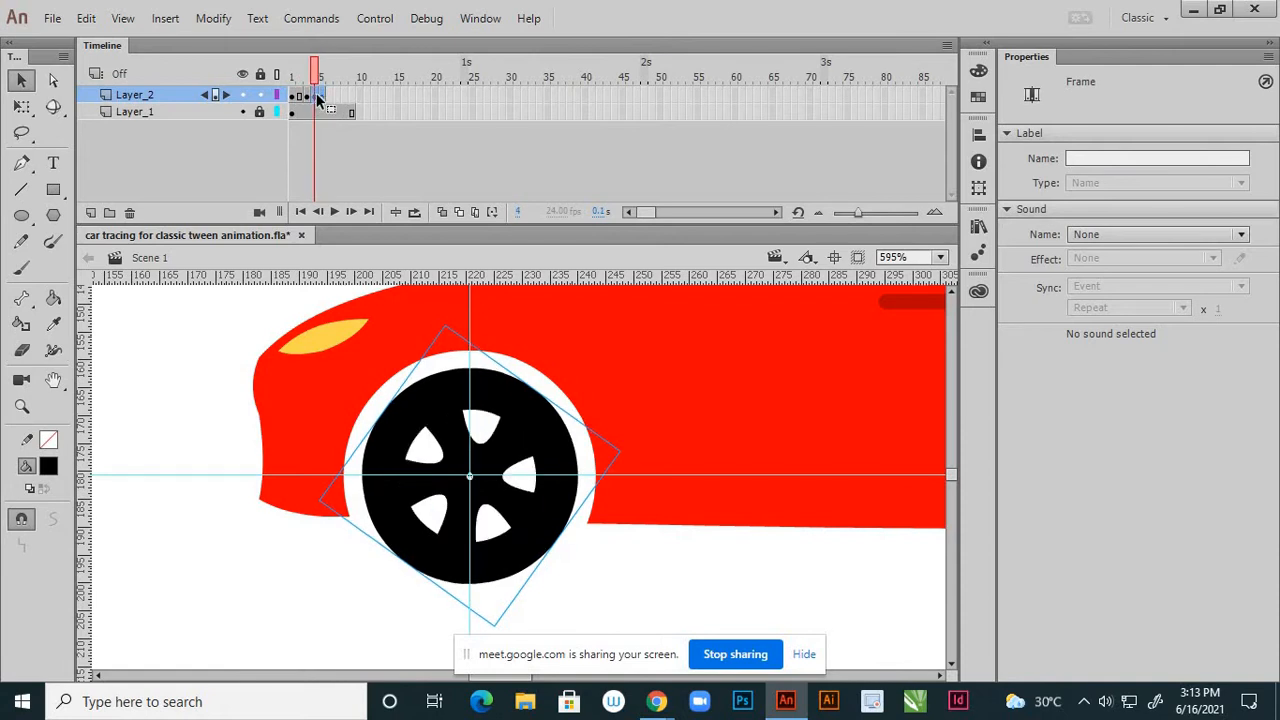
drag(318, 99, 325, 98)
click(308, 140)
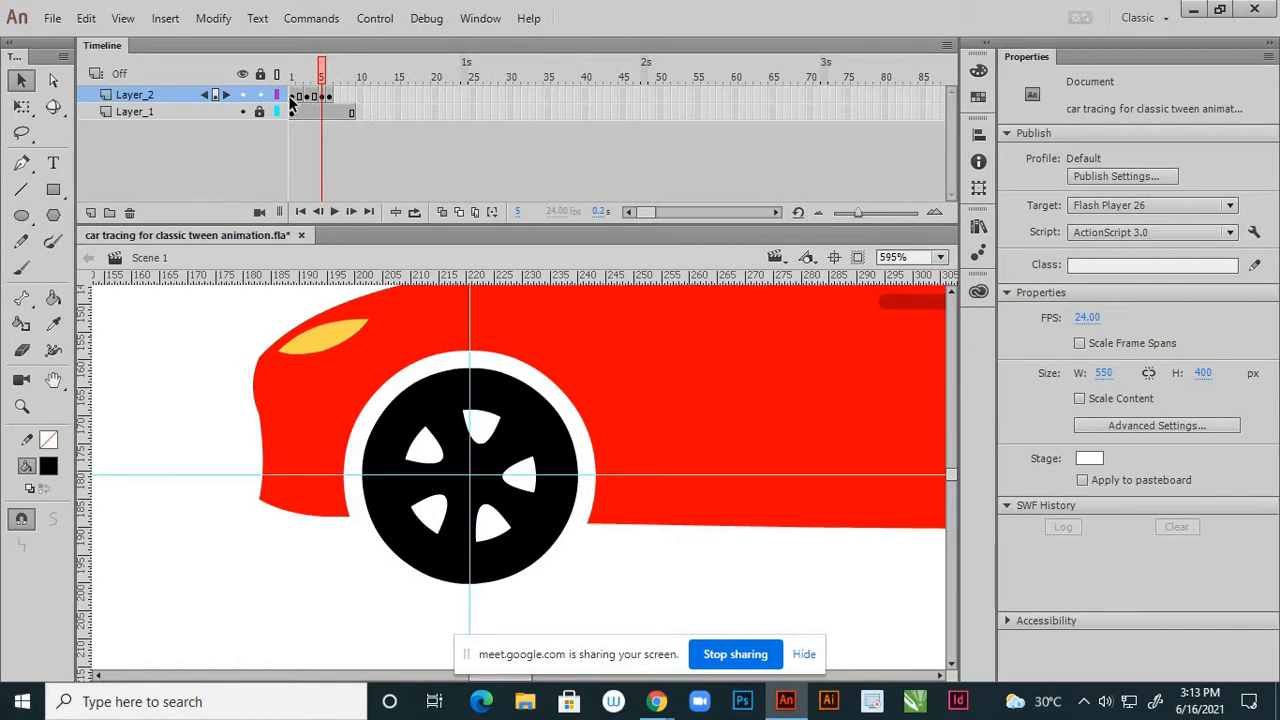
- Check the wheel positions on Layer_2 and move the last keyframe from frame 6 to frame 7
click(292, 96)
click(307, 97)
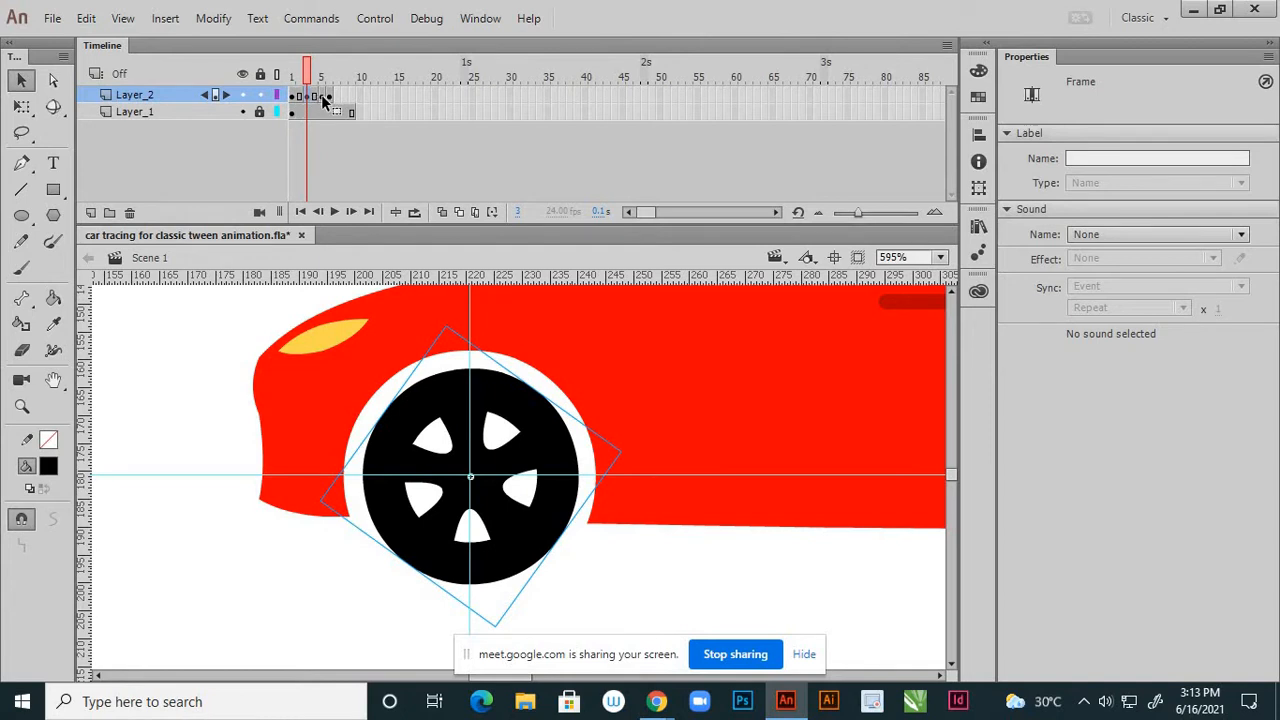
click(321, 97)
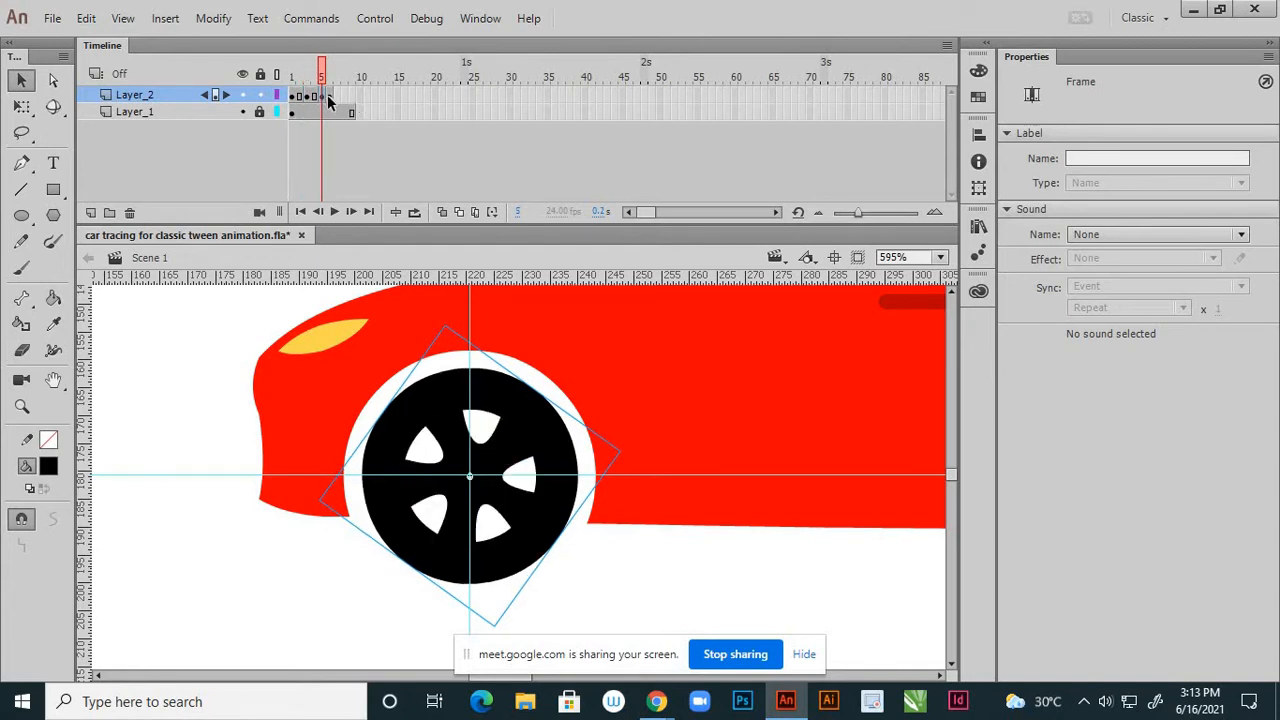
click(329, 97)
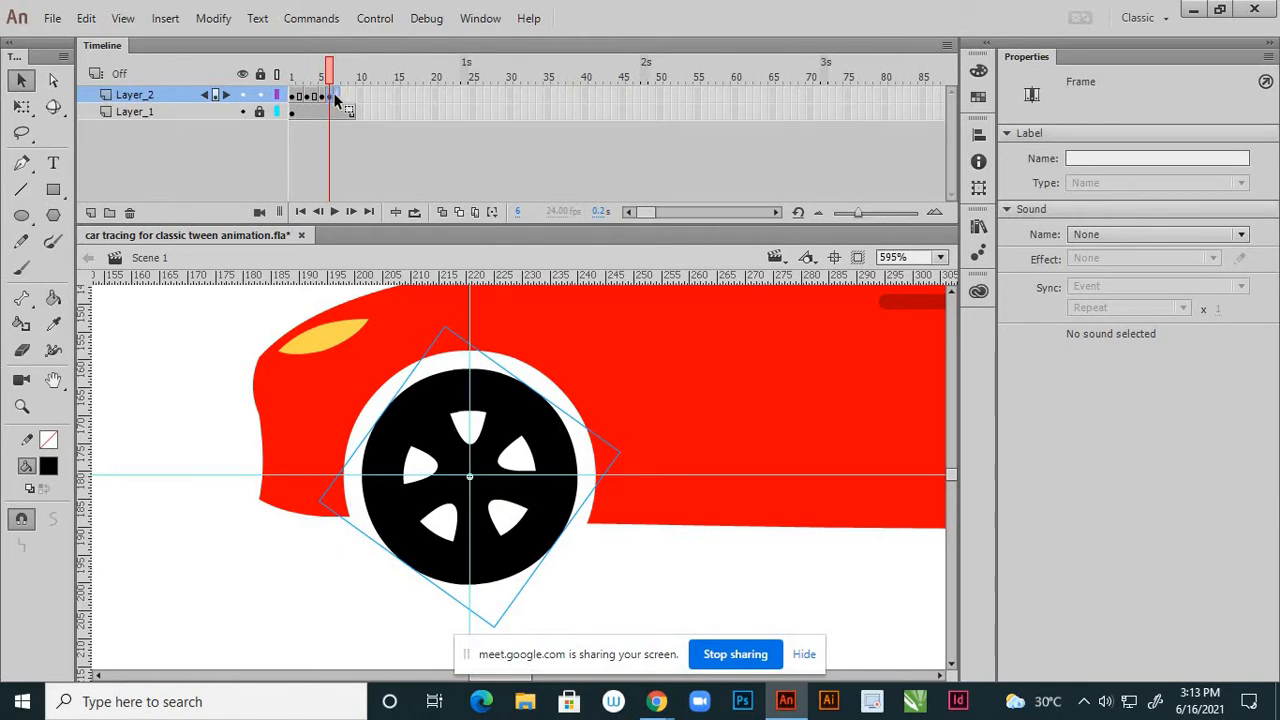
click(327, 135)
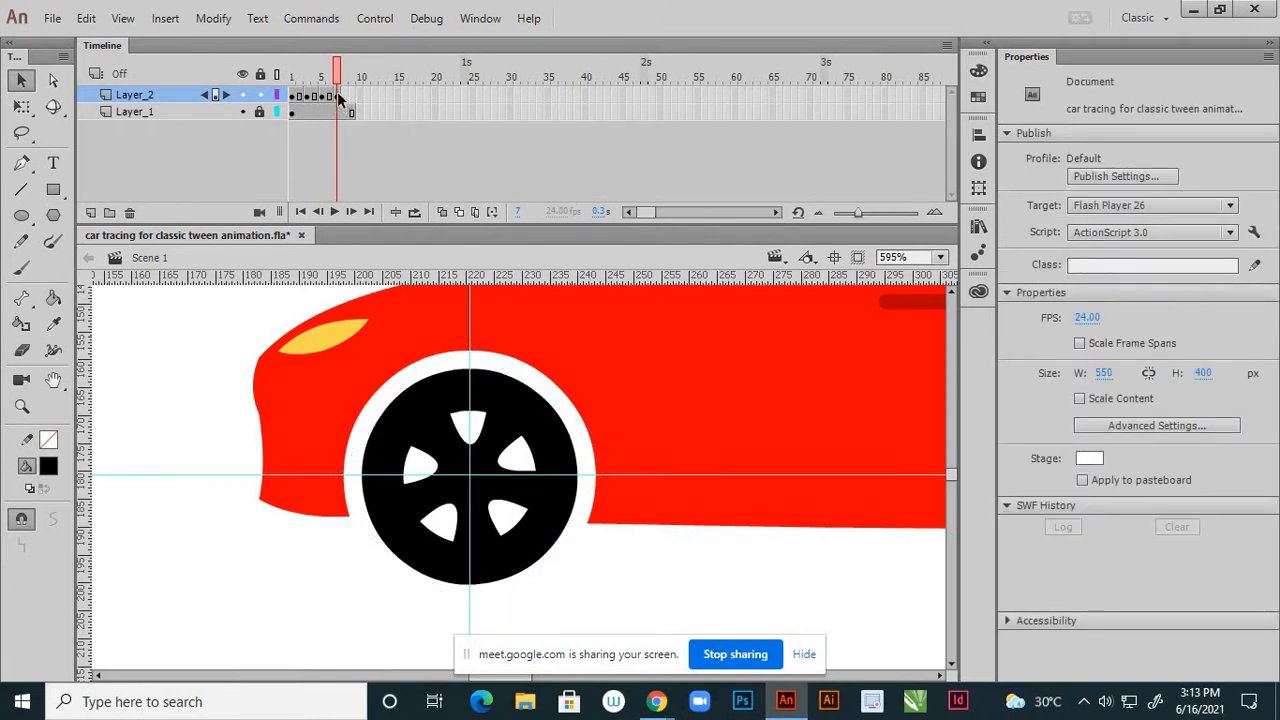
- Compare the first and last wheel positions on Layer_2 and insert a frame at frame 8 to hold the last one
click(337, 93)
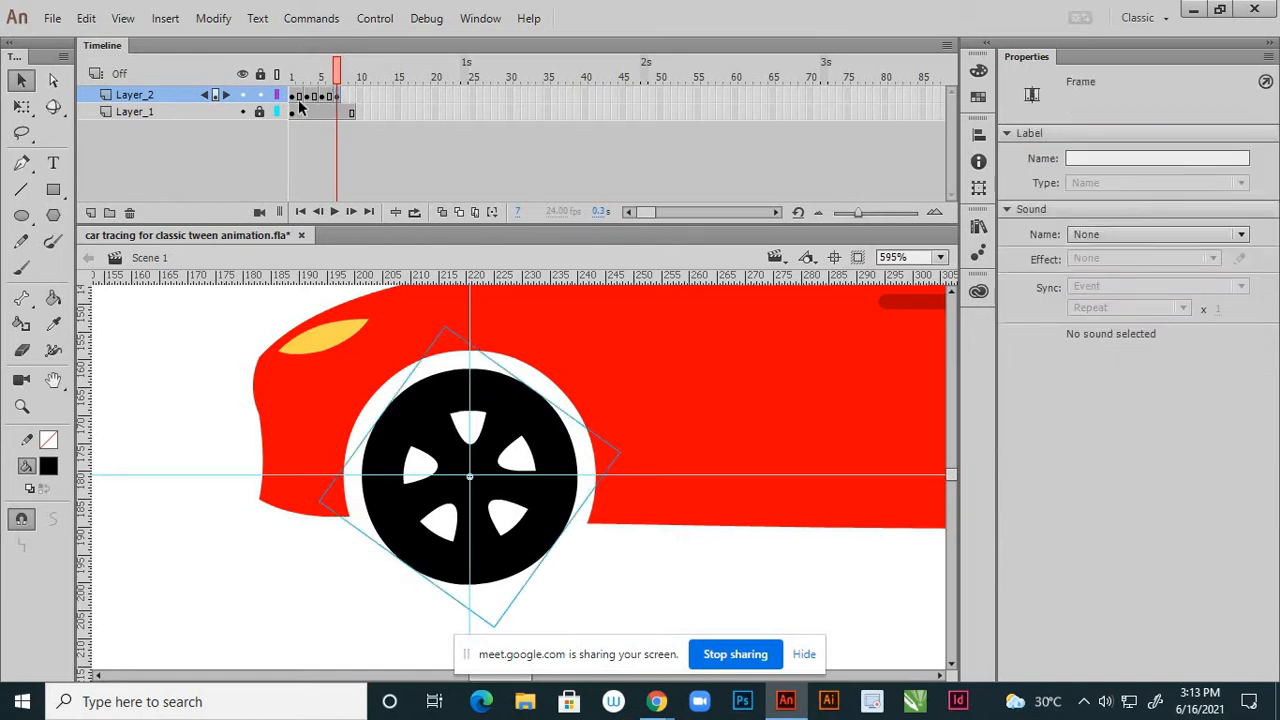
click(293, 98)
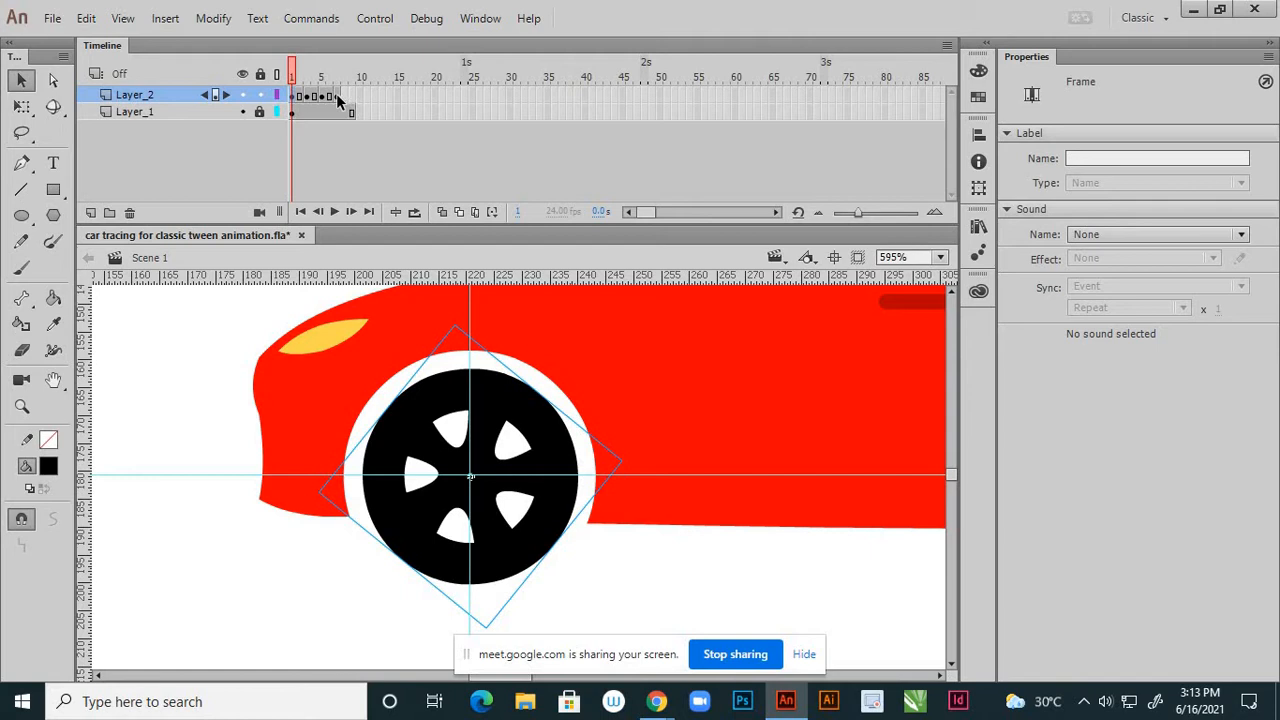
click(338, 96)
click(345, 96)
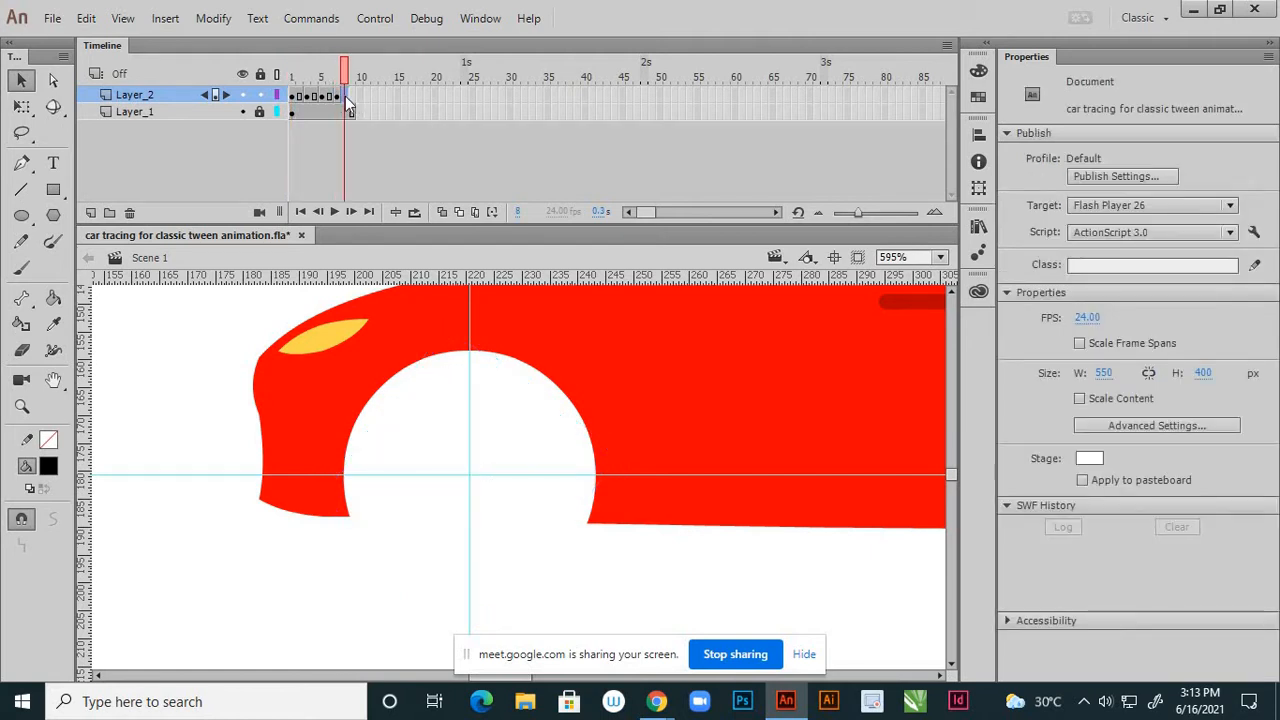
right_click(345, 96)
click(405, 198)
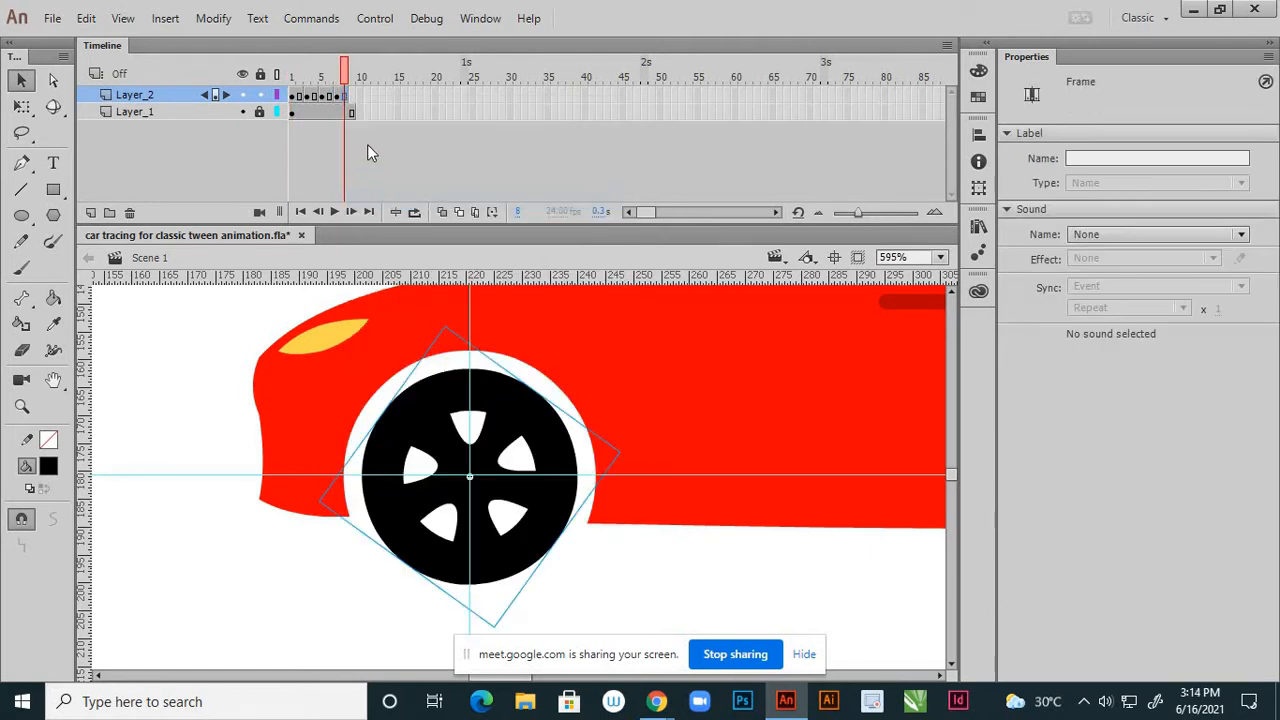
- Remove the surplus frame 9 from Layer_1 so it ends at frame 8 like Layer_2
drag(341, 111, 348, 99)
click(352, 113)
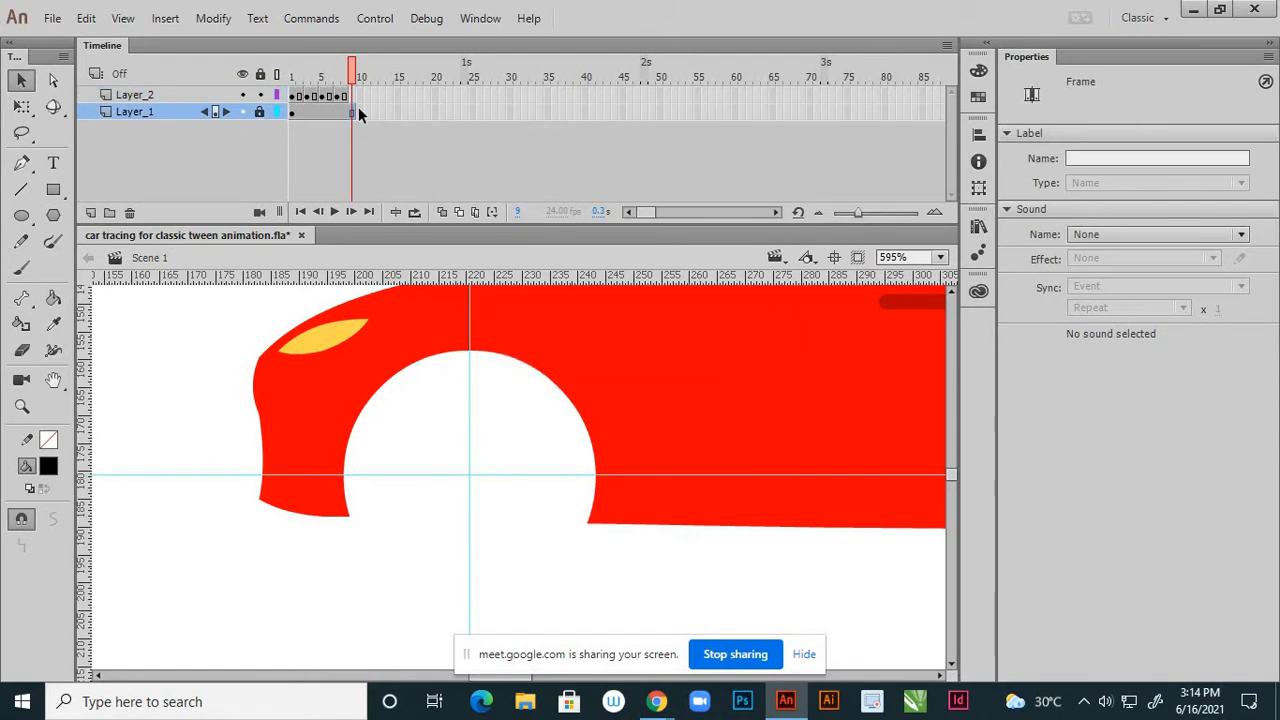
drag(352, 118, 353, 113)
right_click(352, 113)
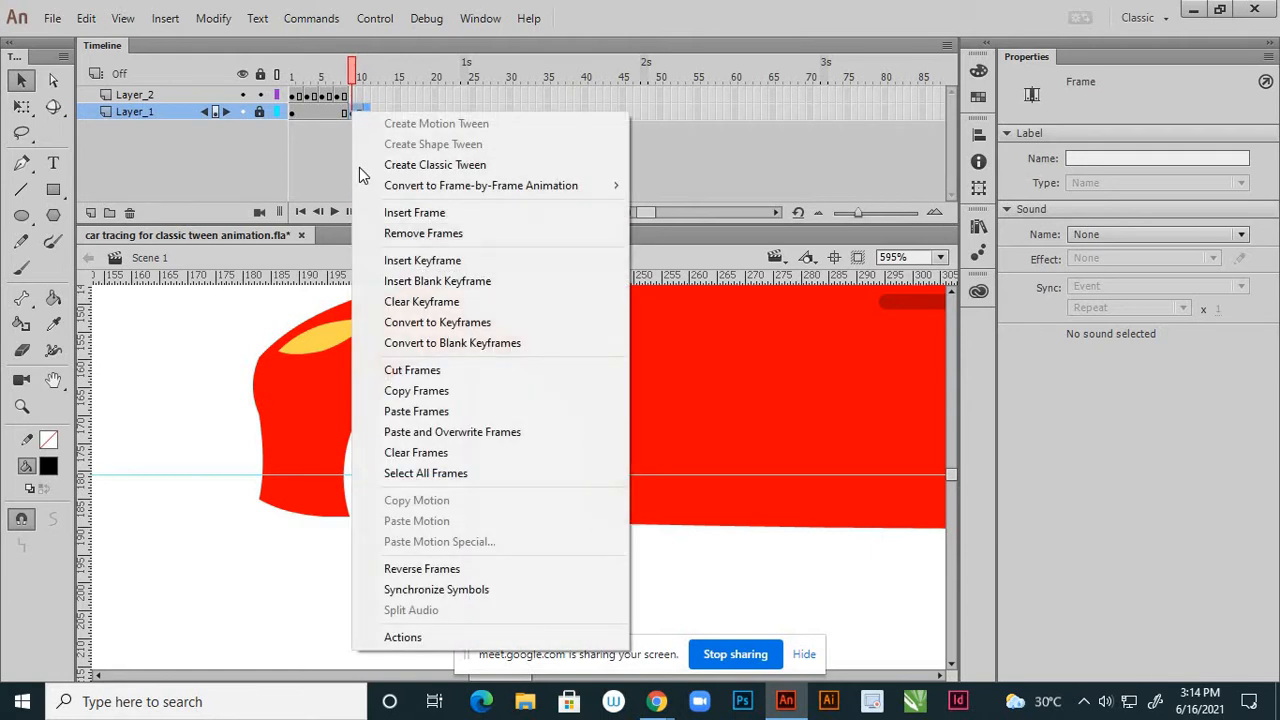
click(395, 233)
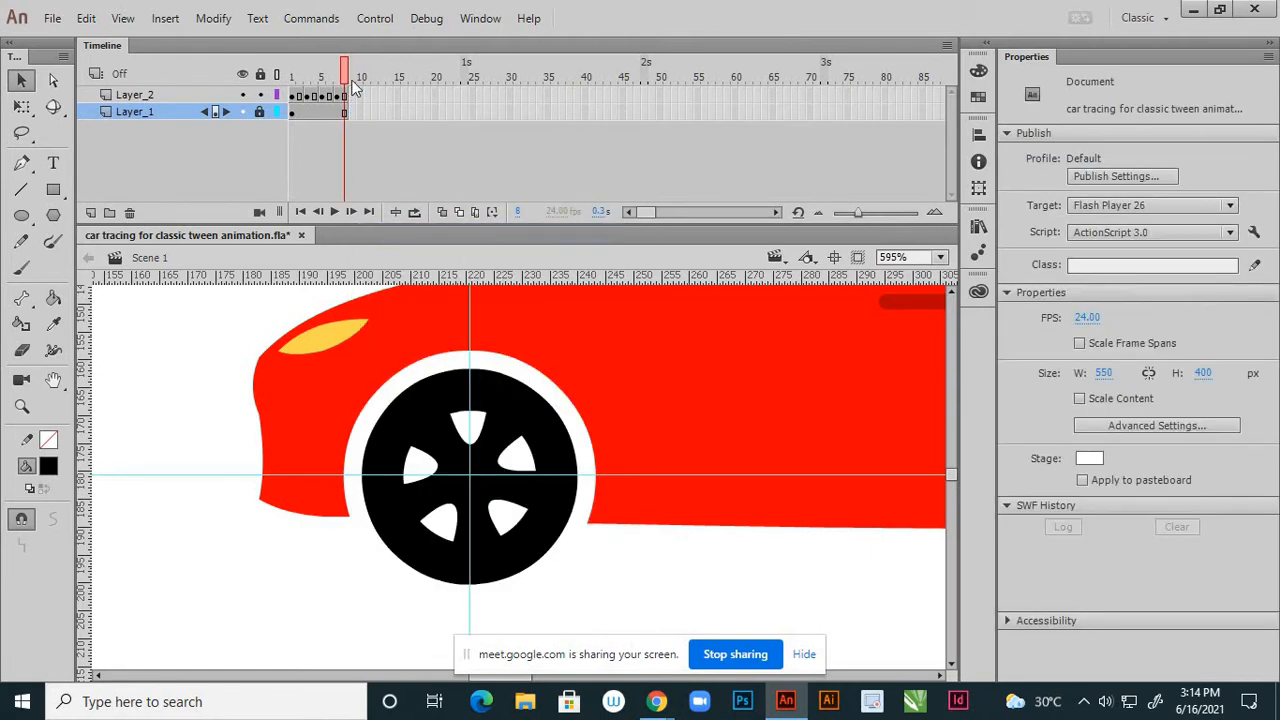
- Preview the slowed wheel rotation looped over frames 1 to 8, turn loop playback off, and save the document
click(414, 212)
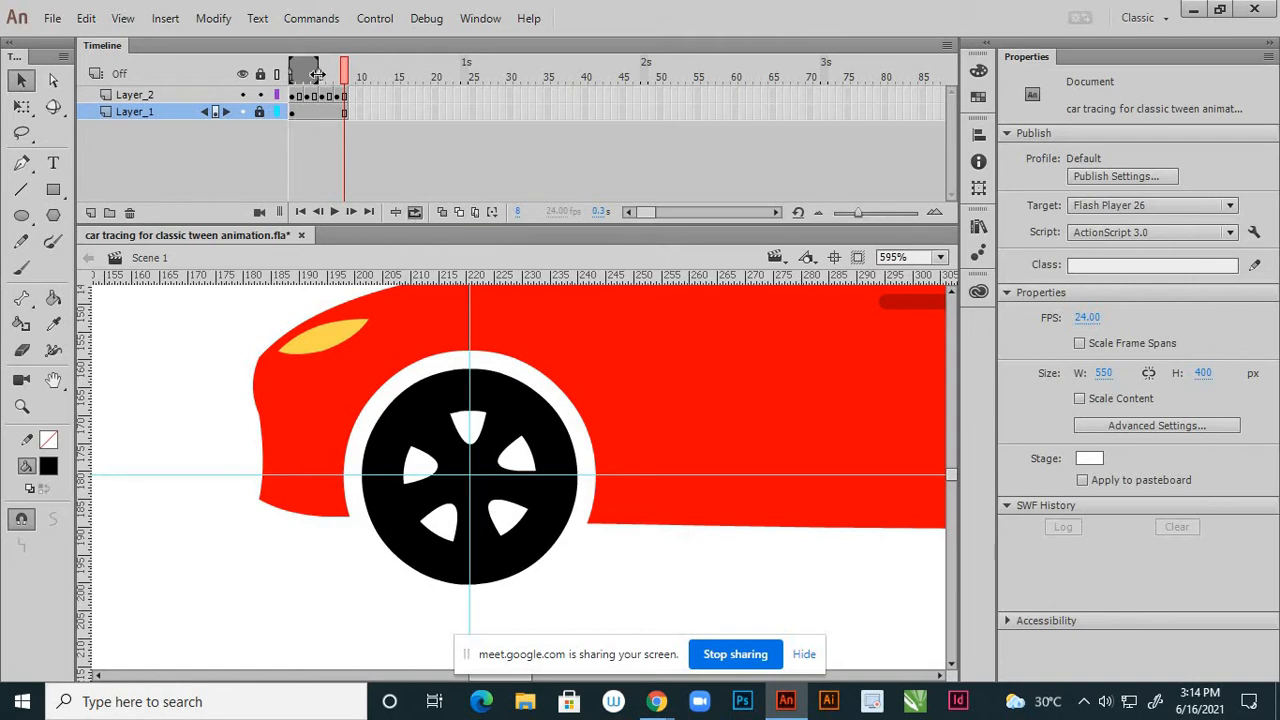
drag(316, 73, 346, 73)
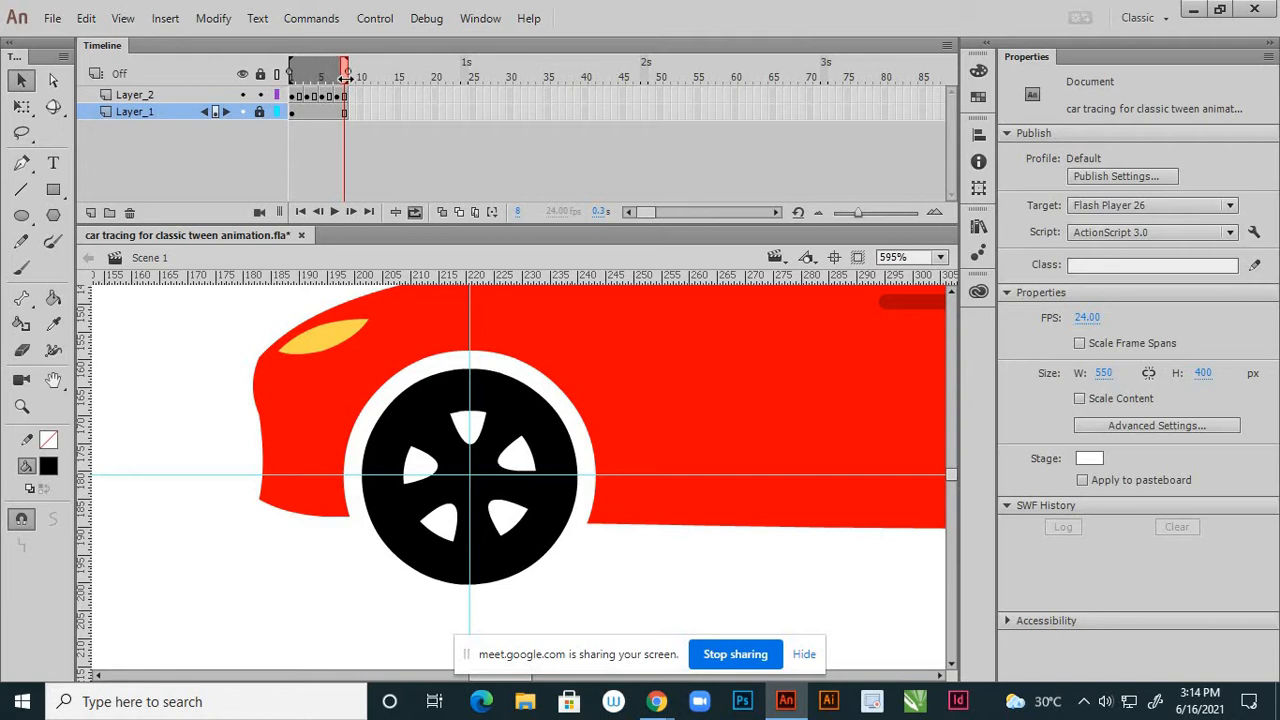
click(334, 212)
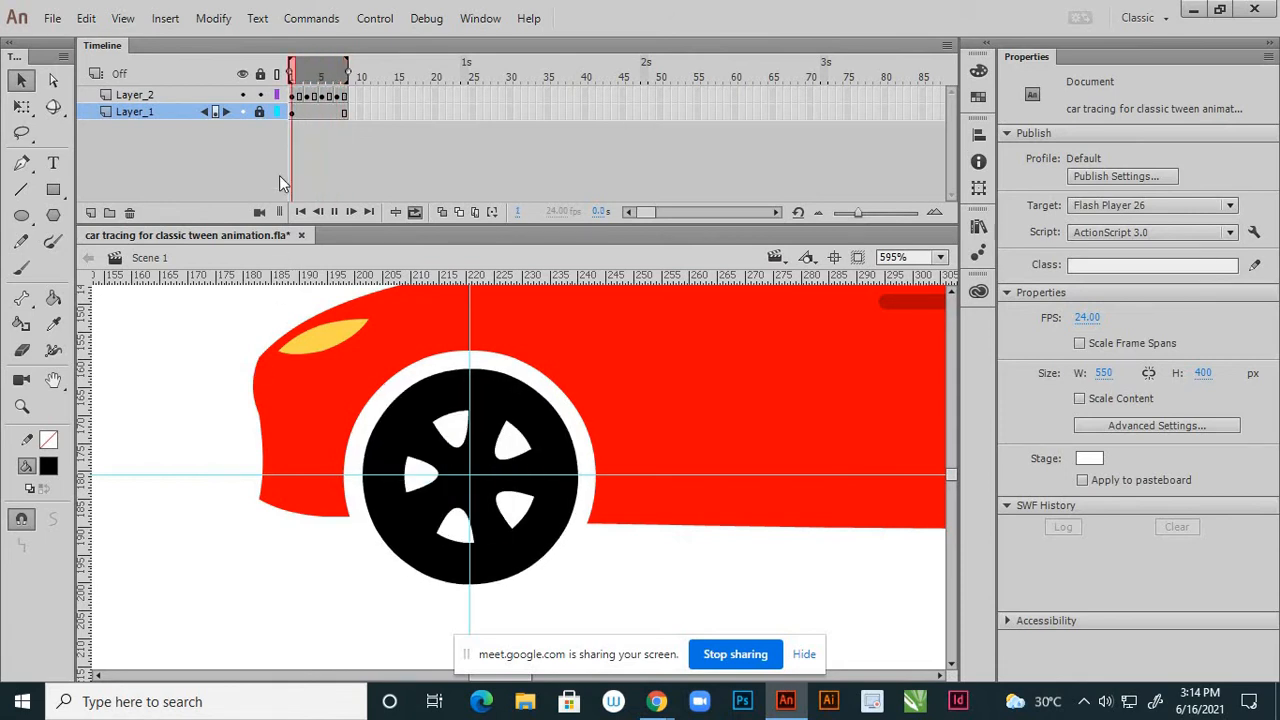
click(334, 212)
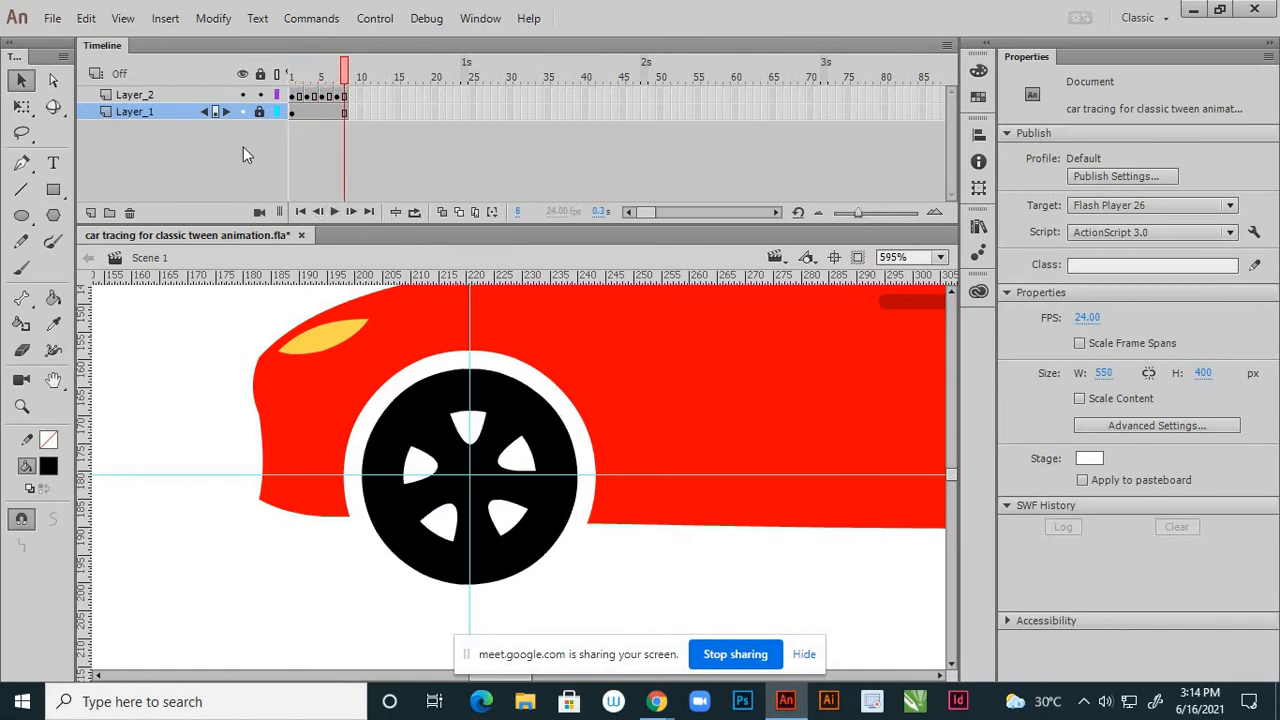
key(ctrl+s)
- Cut all the wheel frames, 1 to 8, from Layer_2
scroll(527, 465, down, 5)
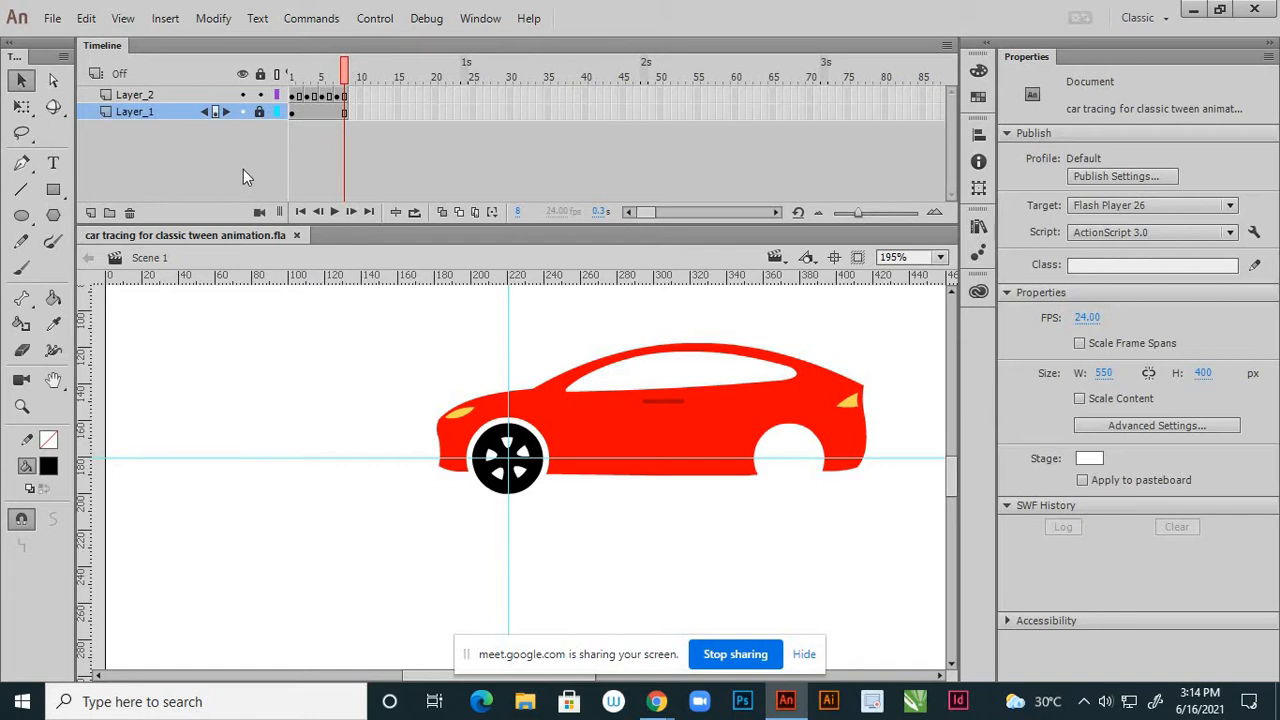
click(292, 96)
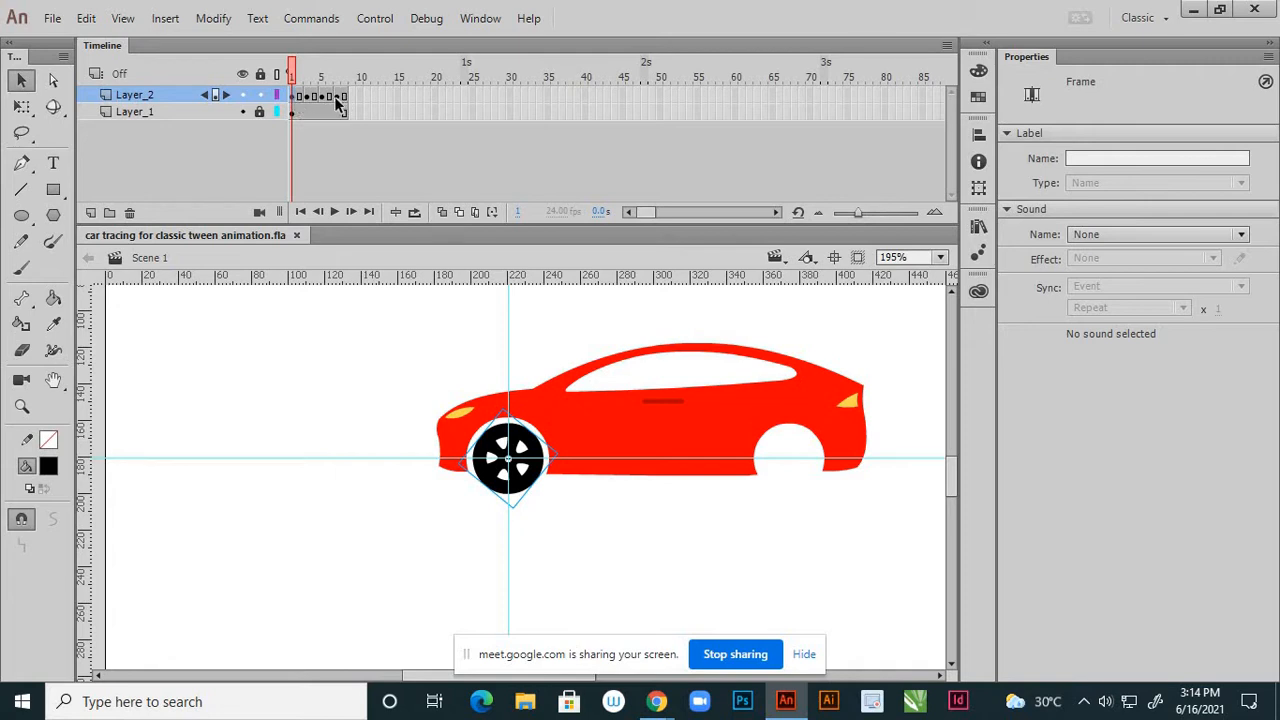
click(344, 95)
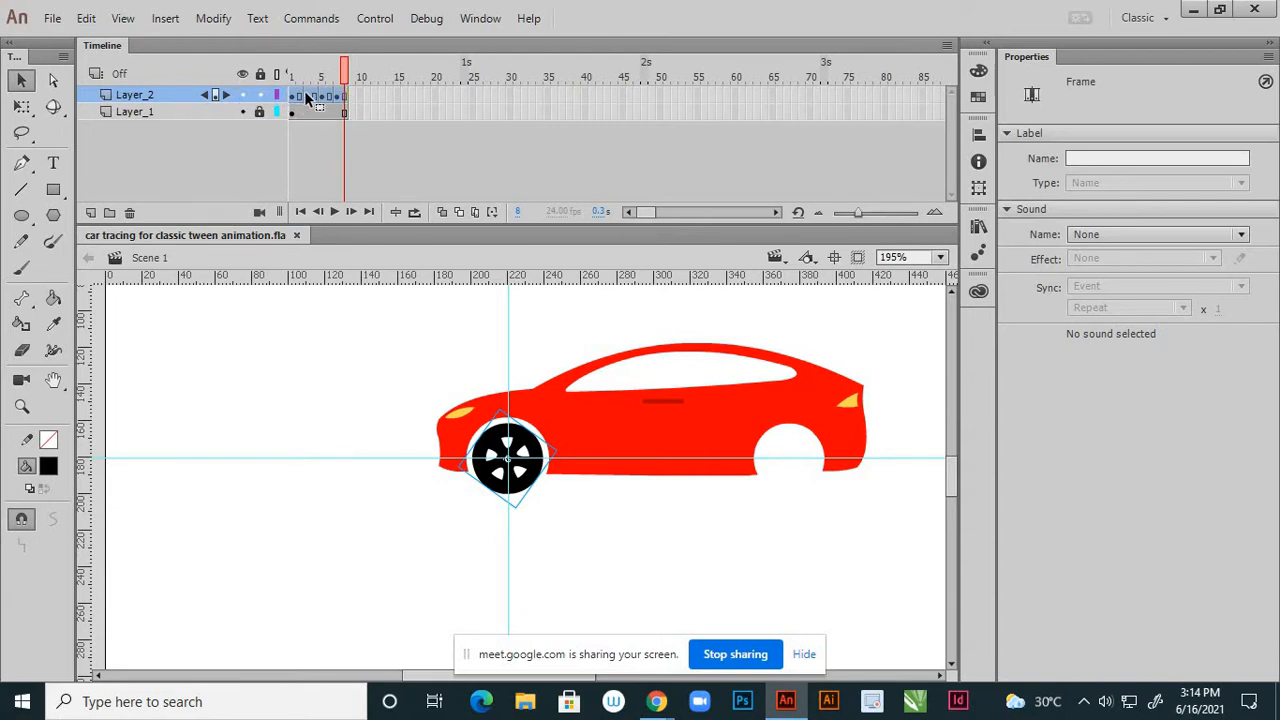
right_click(307, 98)
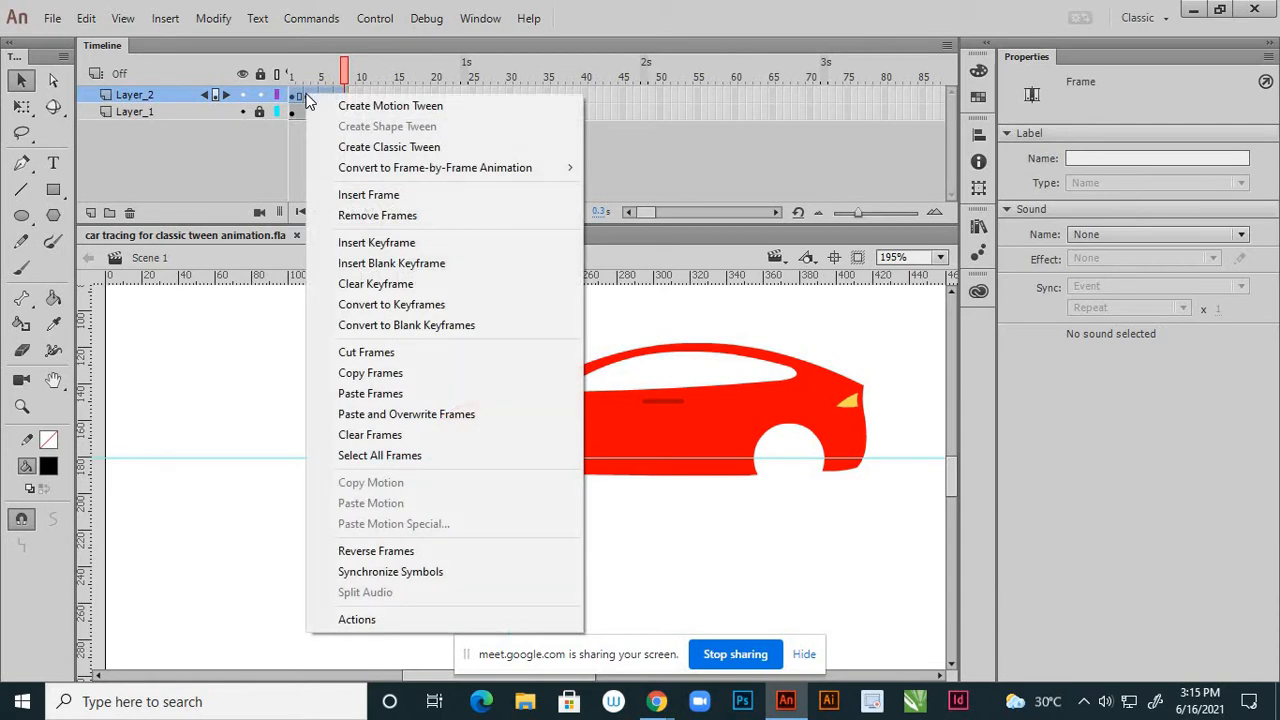
click(364, 352)
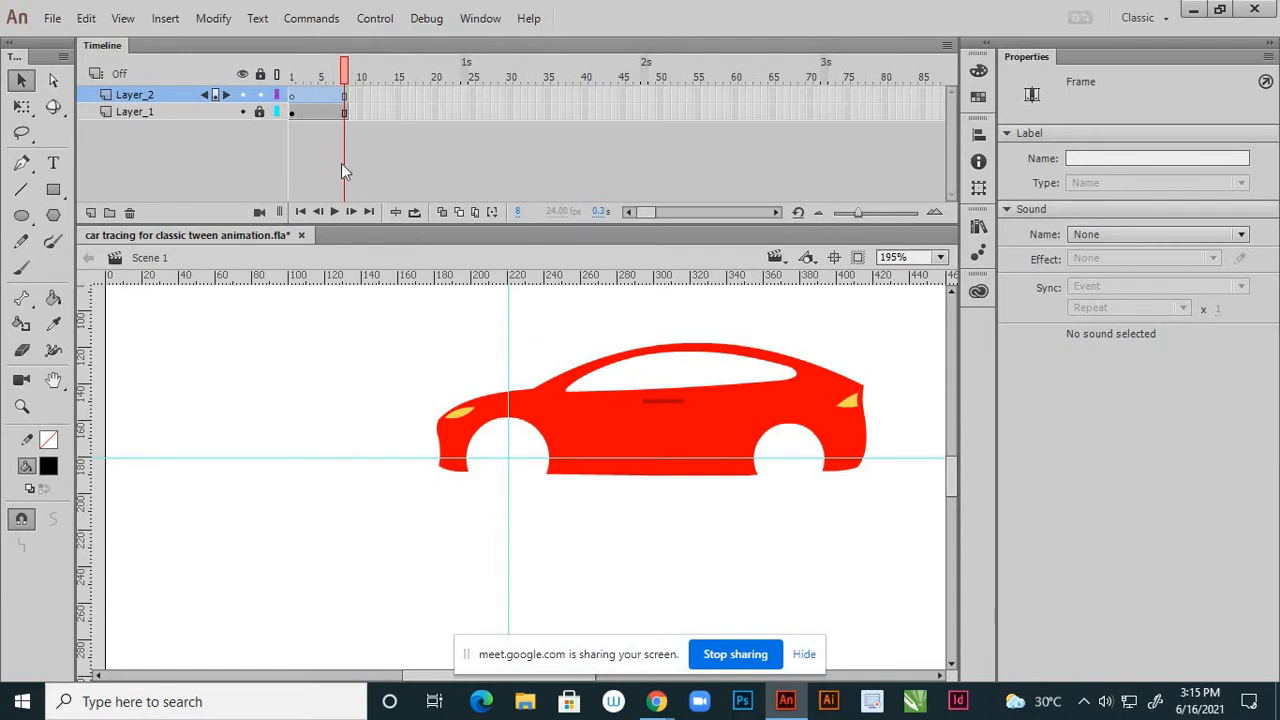
- Create a new Movie Clip symbol named "tyre"
click(166, 27)
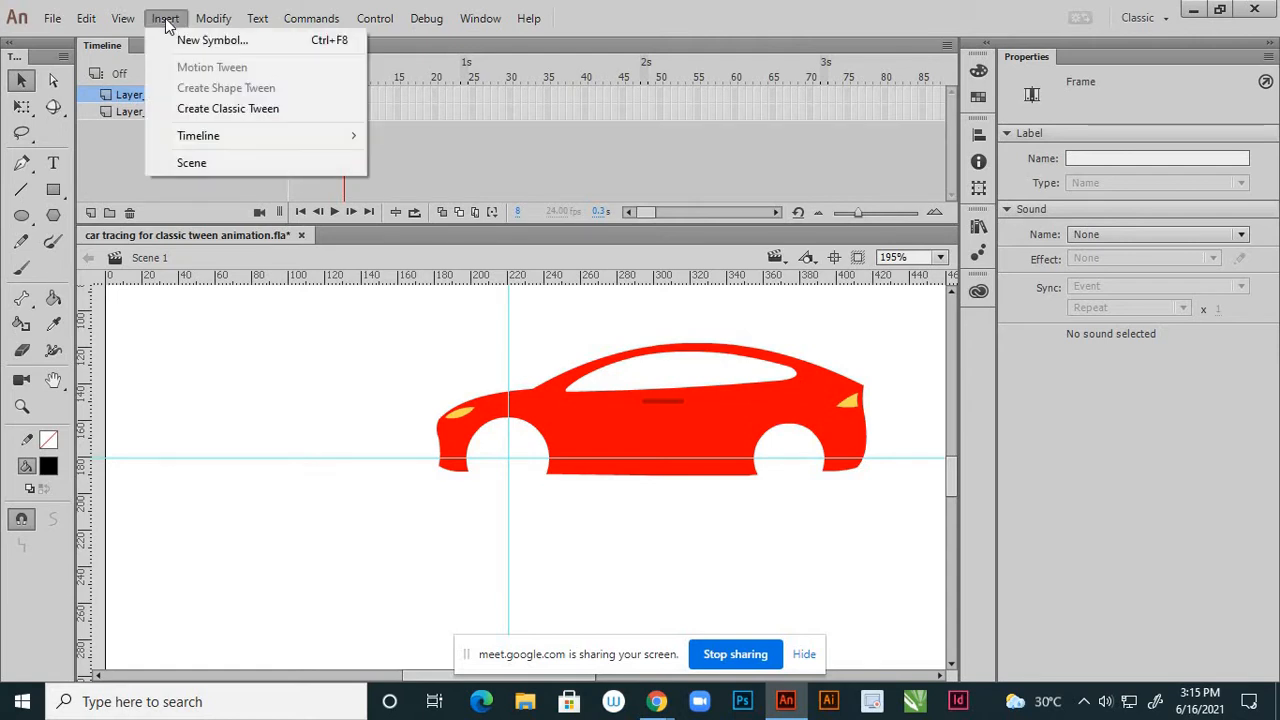
click(188, 40)
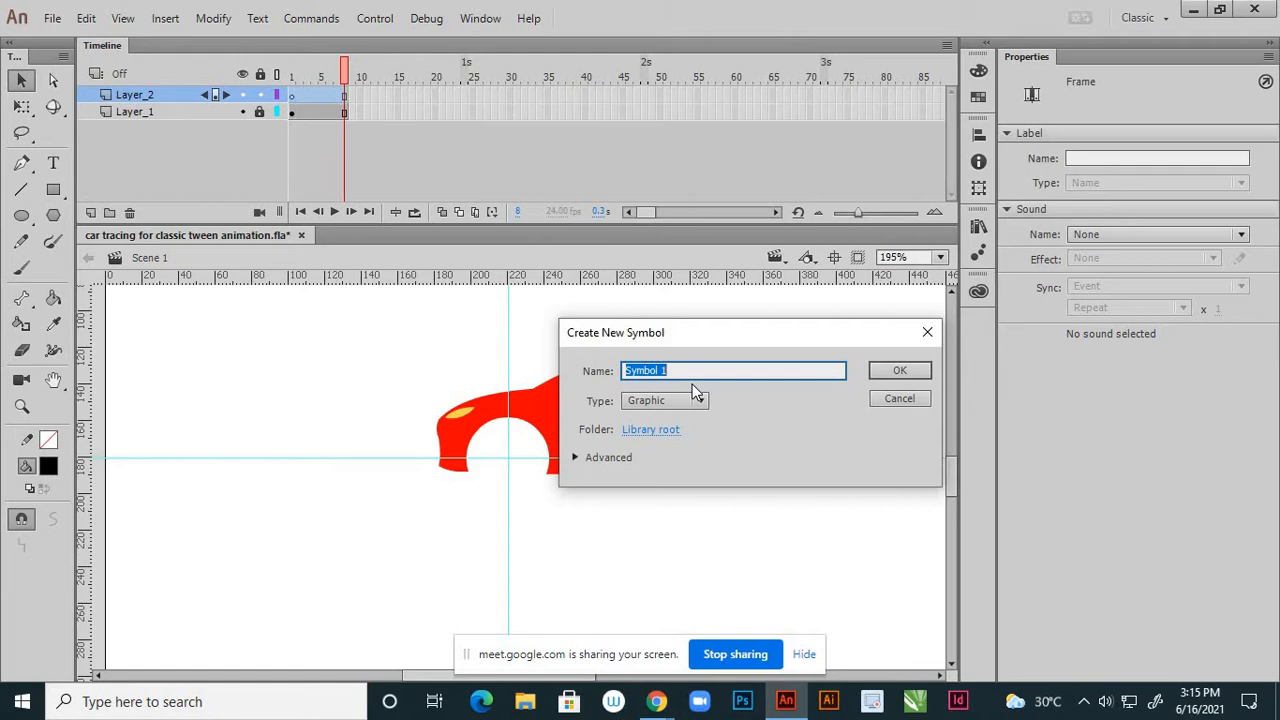
text(tyre)
click(698, 402)
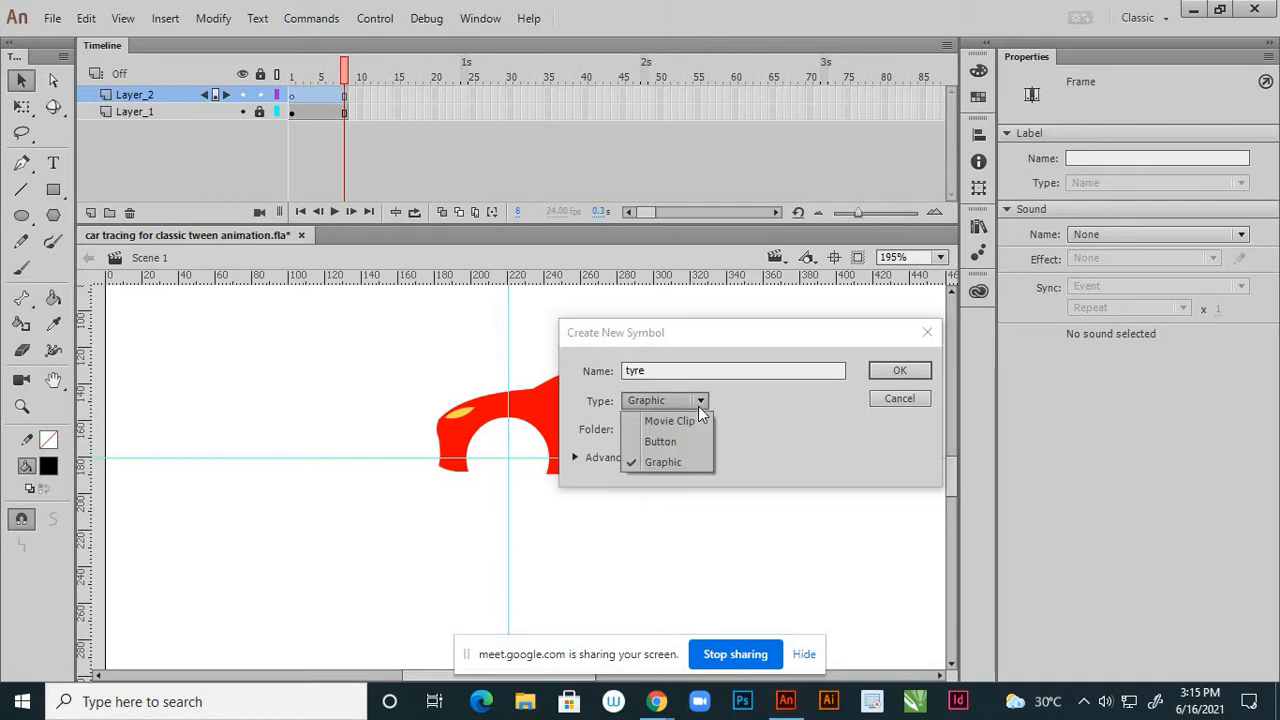
click(690, 420)
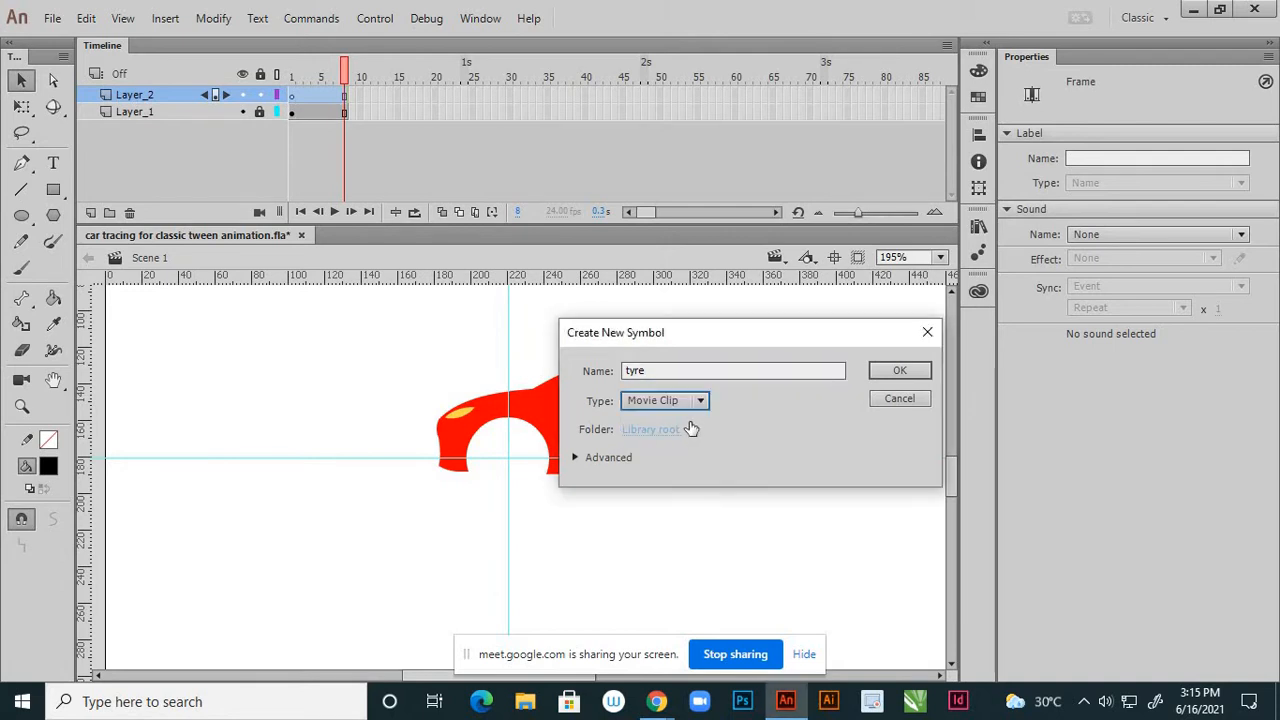
click(896, 374)
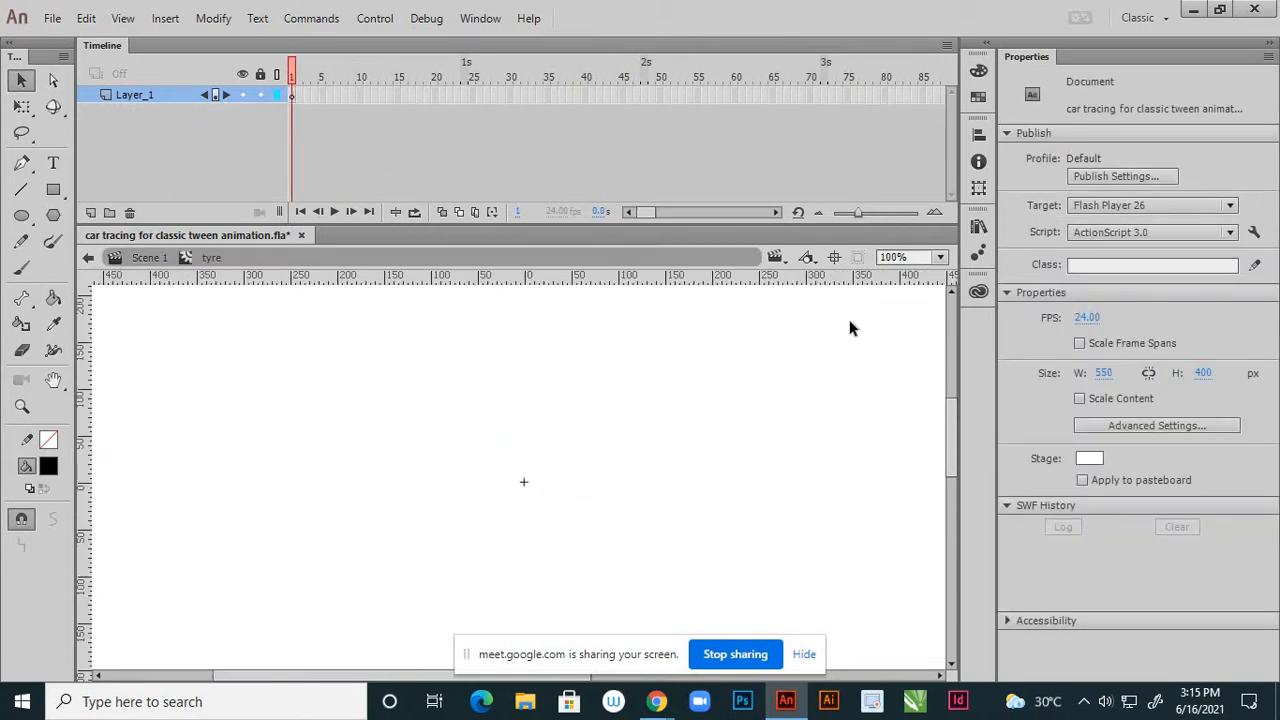
- Paste the cut wheel frames at frame 1 of Layer_1 inside the tyre symbol
click(291, 97)
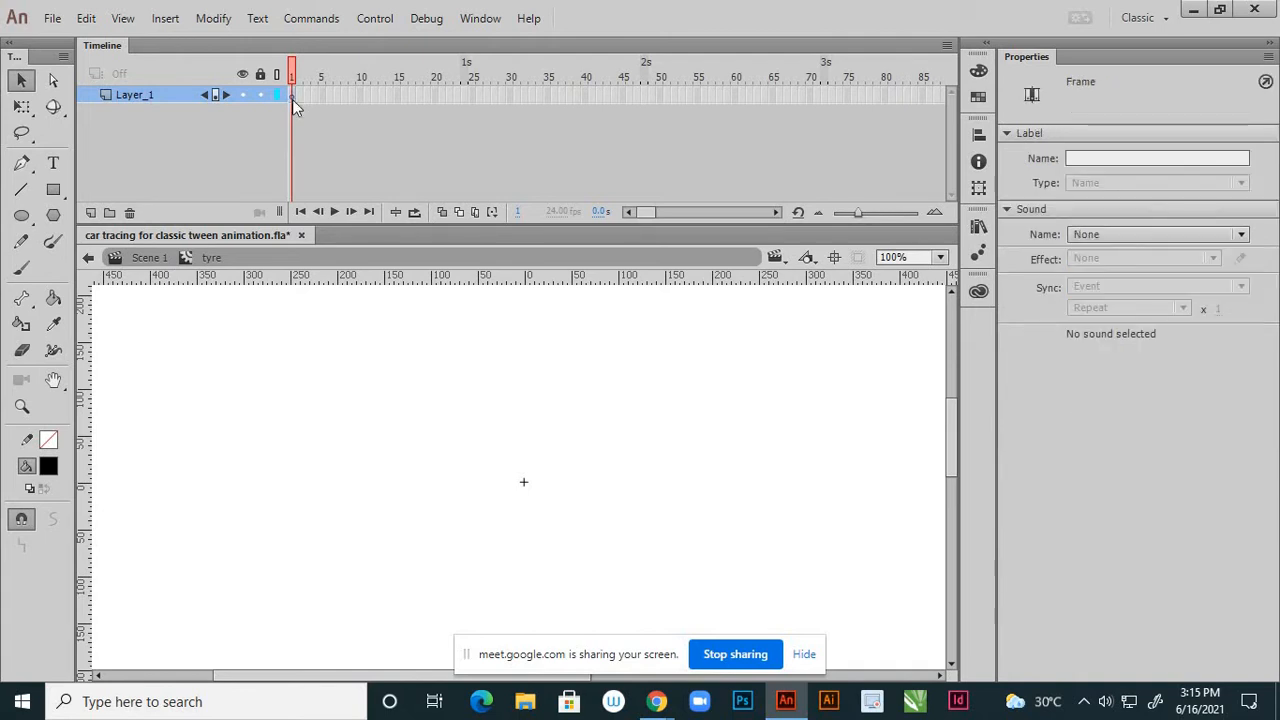
right_click(292, 99)
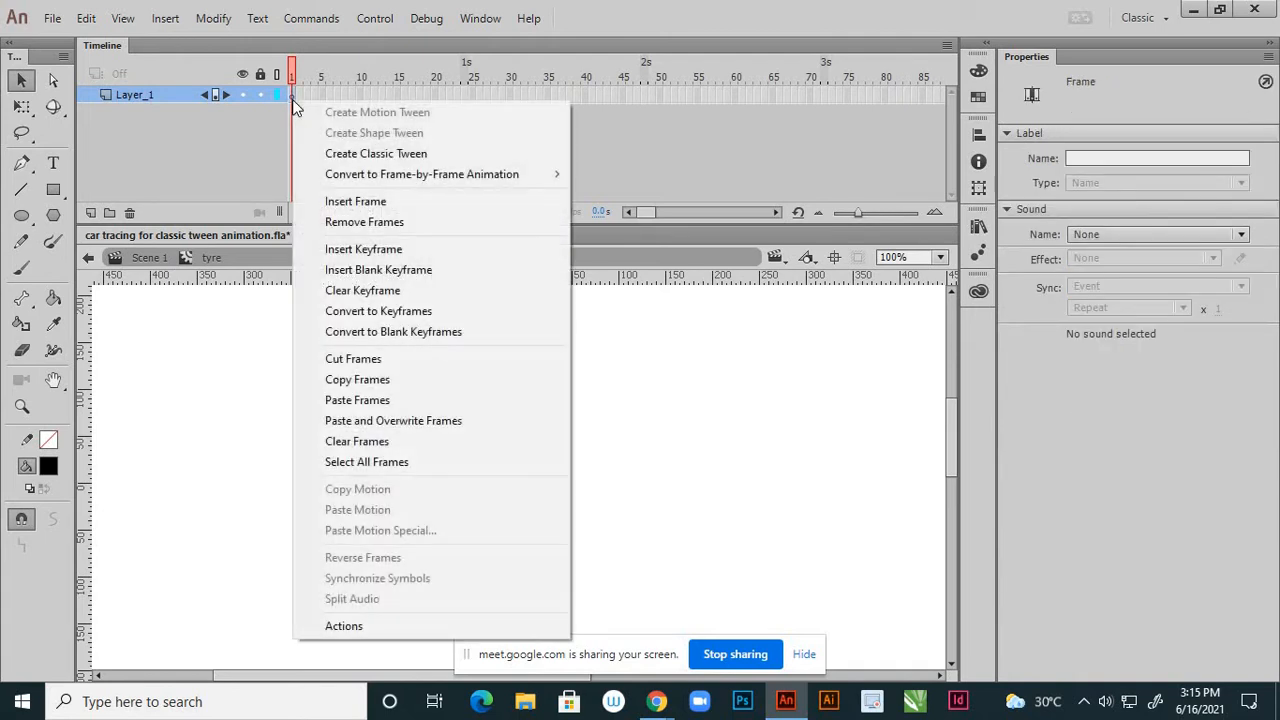
click(352, 398)
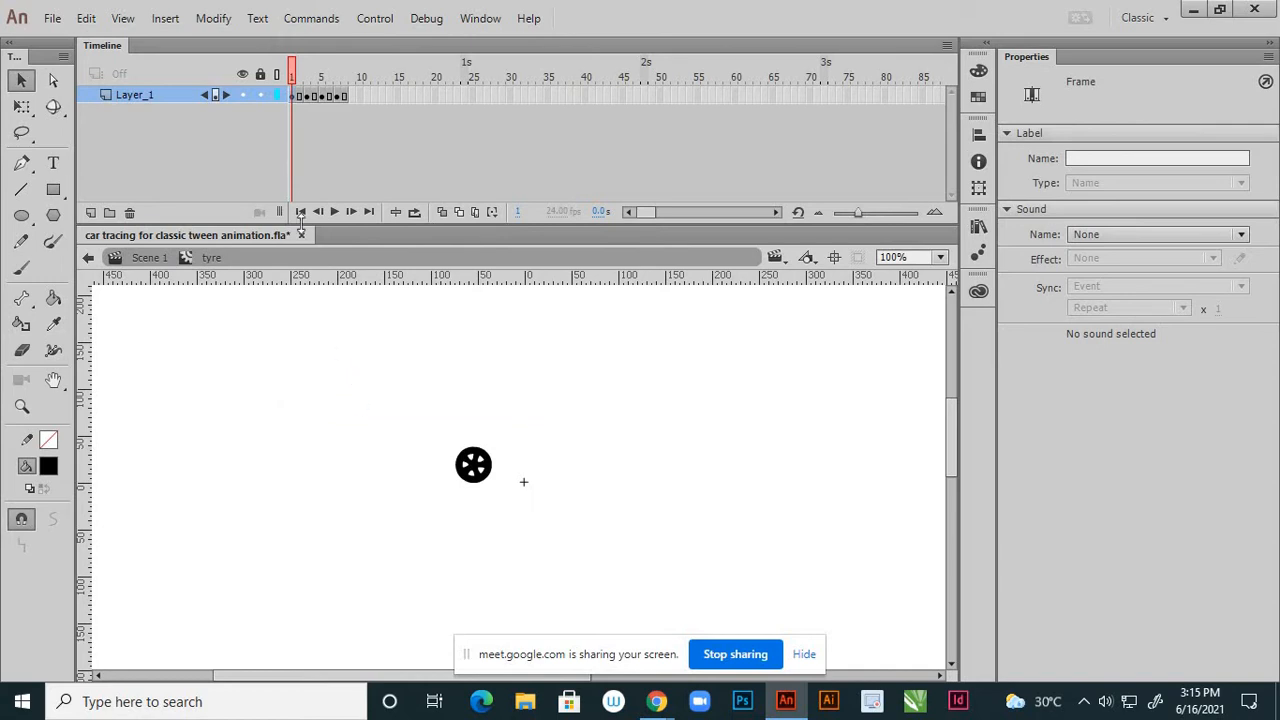
click(300, 79)
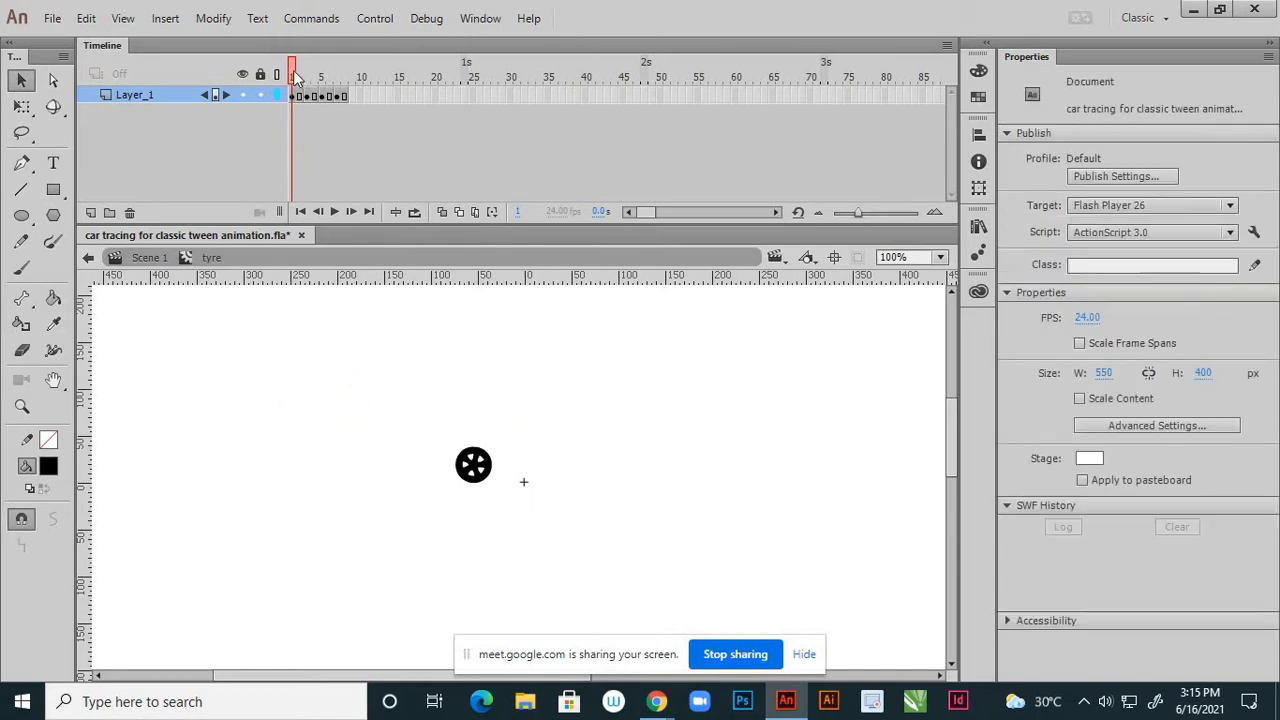
mouse_move(300, 80)
mouse_down()
mouse_move(349, 98)
mouse_move(288, 85)
mouse_up()
- Return to Scene 1 and place an instance of the tyre movie clip near the front wheel arch on frame 1 of Layer_2
click(88, 259)
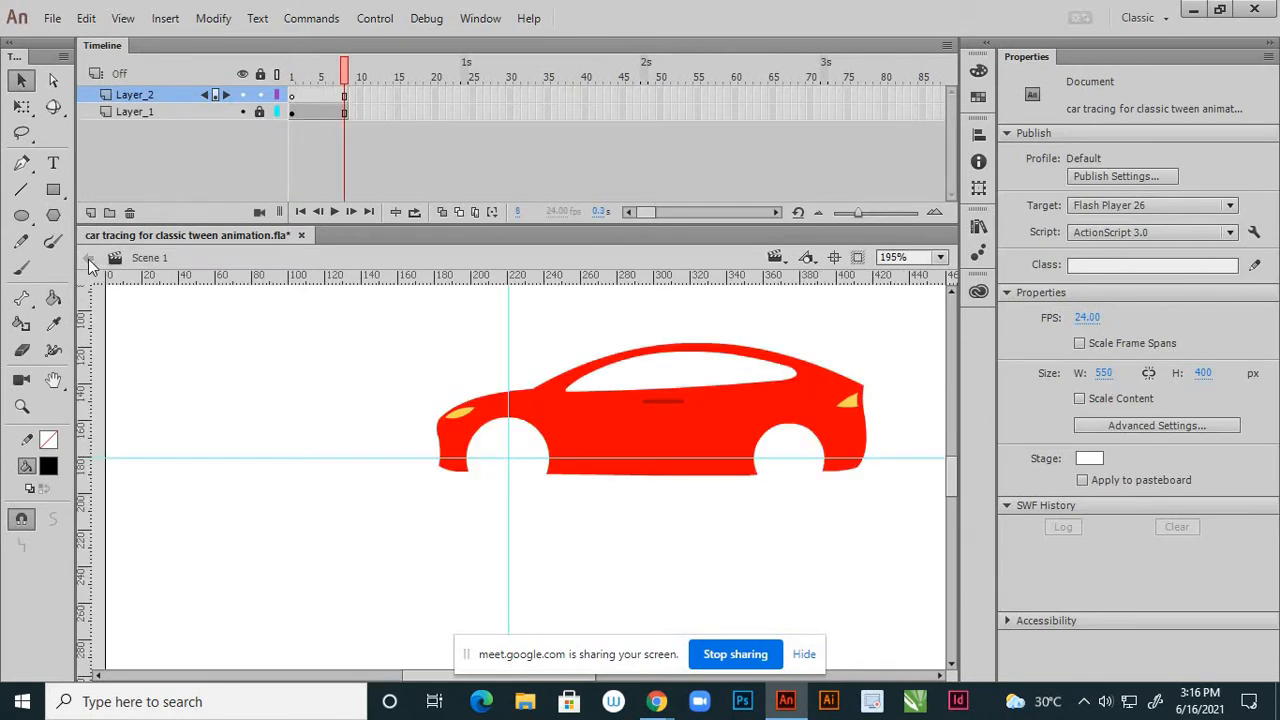
click(292, 97)
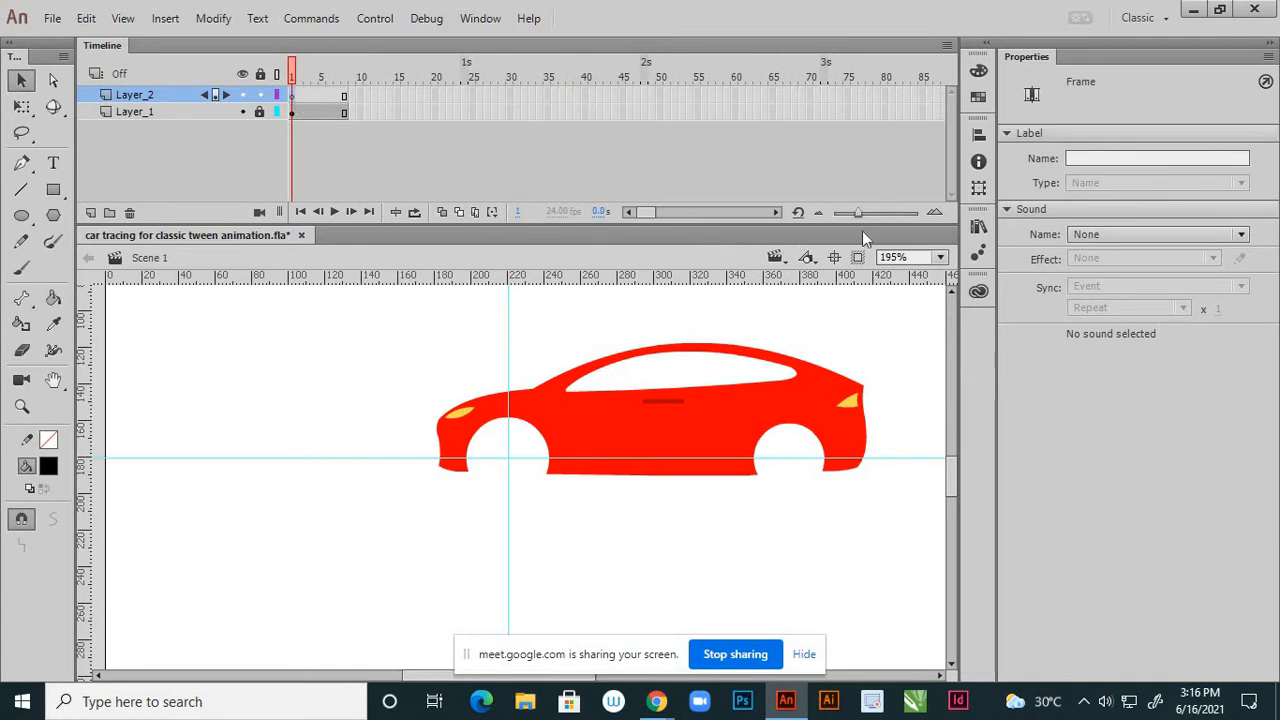
click(978, 228)
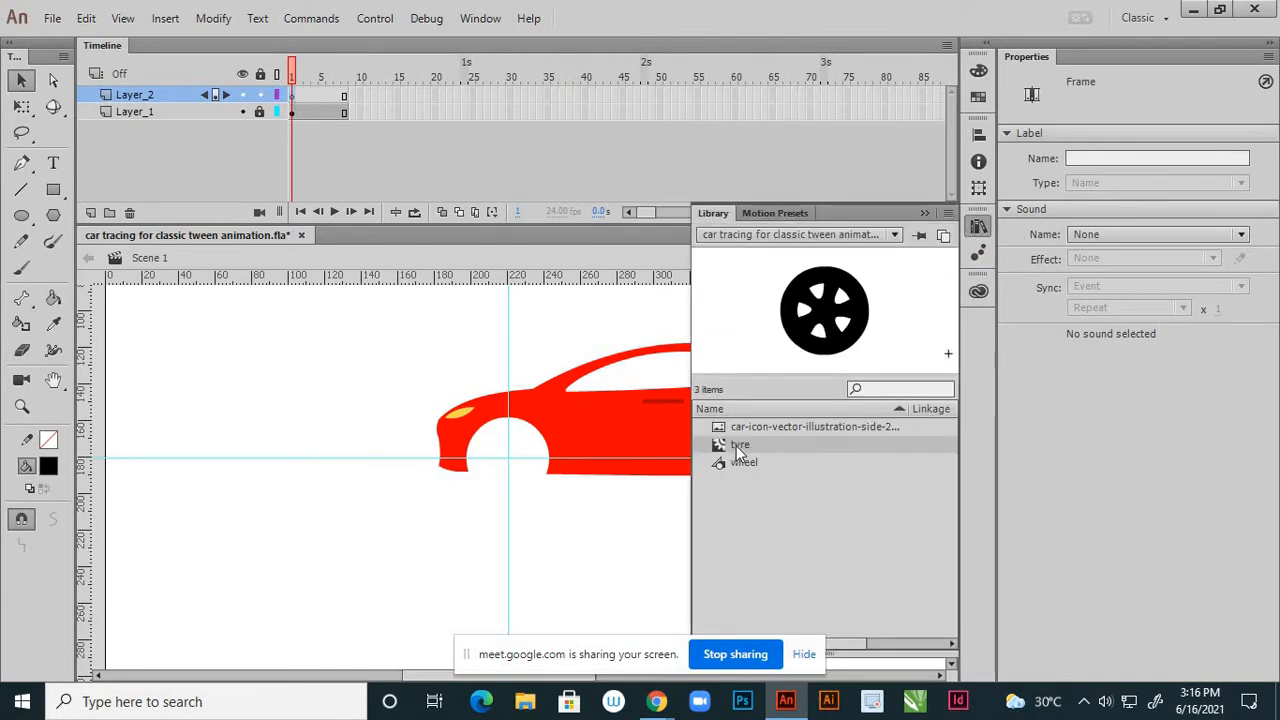
drag(736, 446, 527, 476)
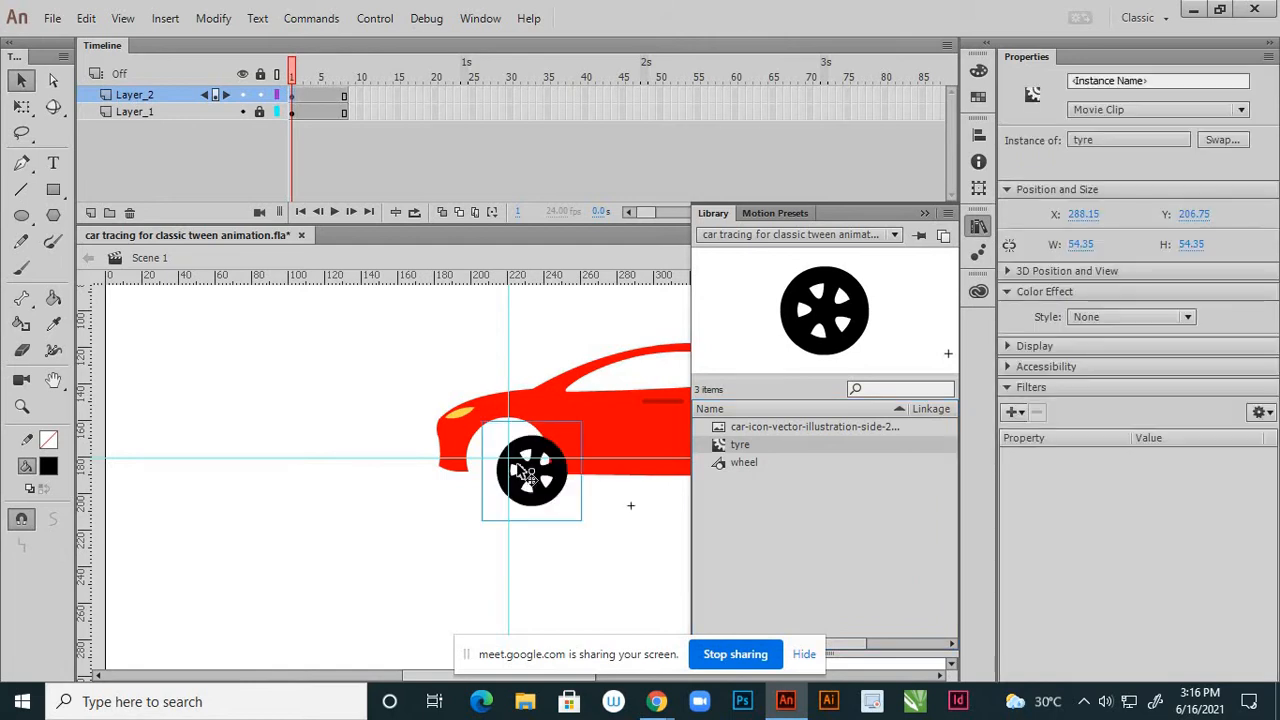
click(654, 254)
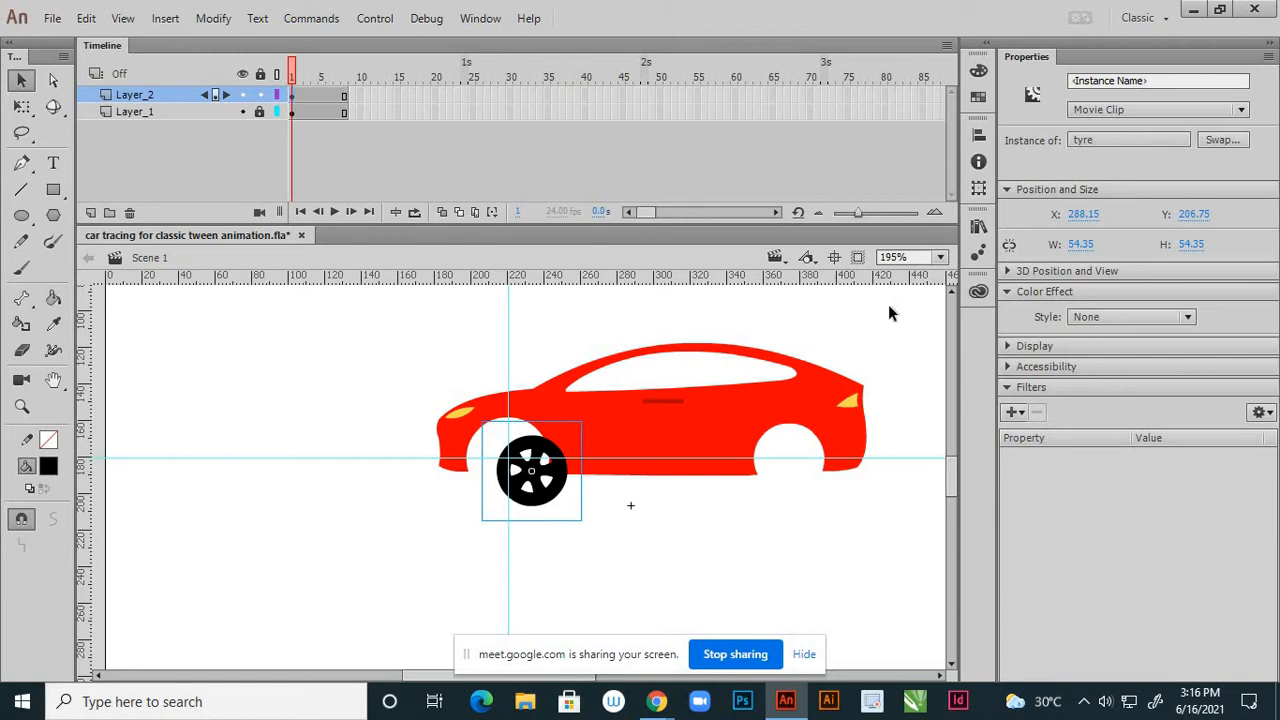
- Nudge the front tyre horizontally until its centre sits on the vertical guide, at X 275.15
key(Left)
key(Left)
key(Left)
key(Left)
key(Left)
key(Left)
key(Left)
key(Left)
key(Left)
key(Left)
key(Left)
key(Left)
key(Left)
key(Left)
key(Left)
key(Left)
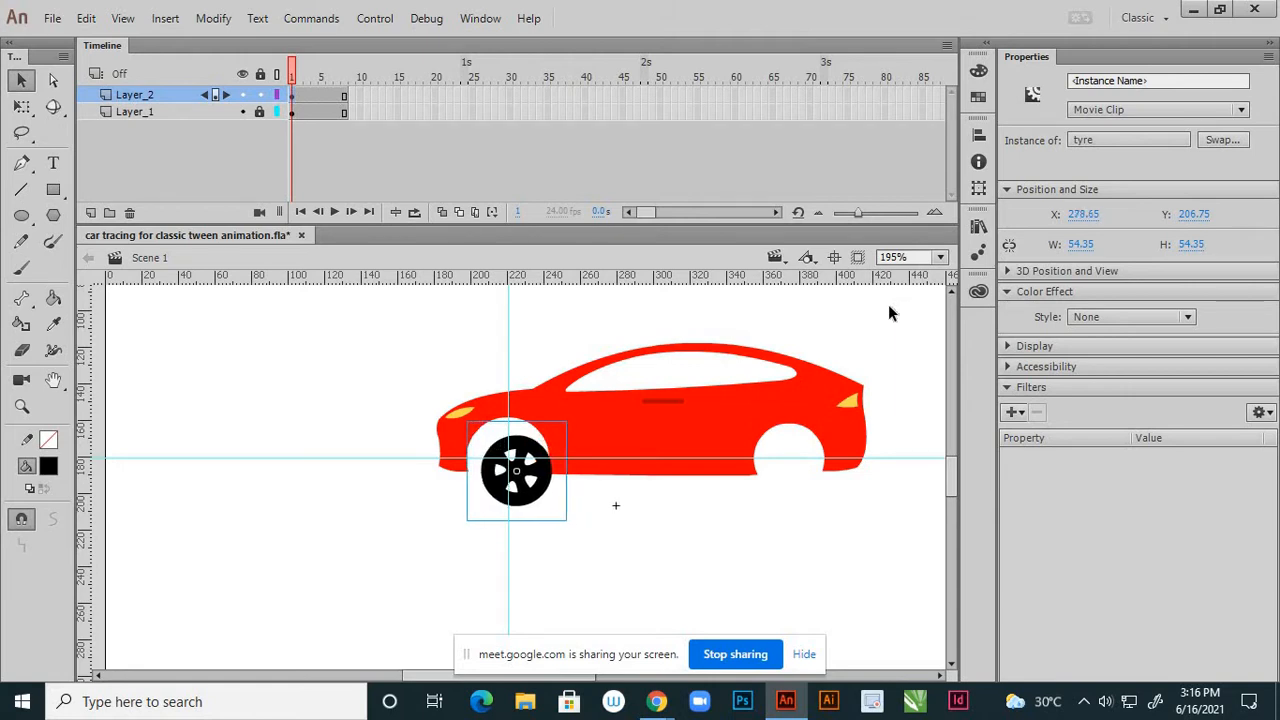
key(Right)
key(Right)
key(Right)
key(Right)
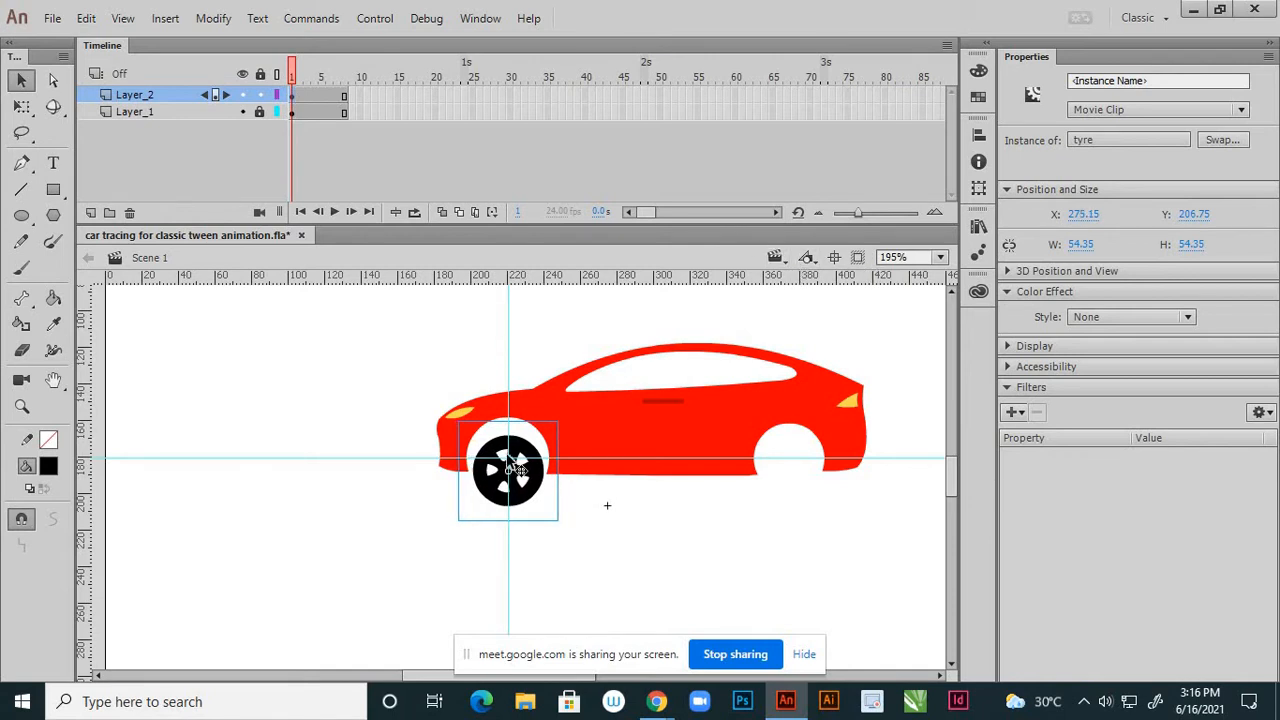
- Raise the front tyre into the wheel arch until its centre is close to the horizontal guide, at about Y 200
scroll(510, 466, up, 5)
scroll(524, 468, down, 1)
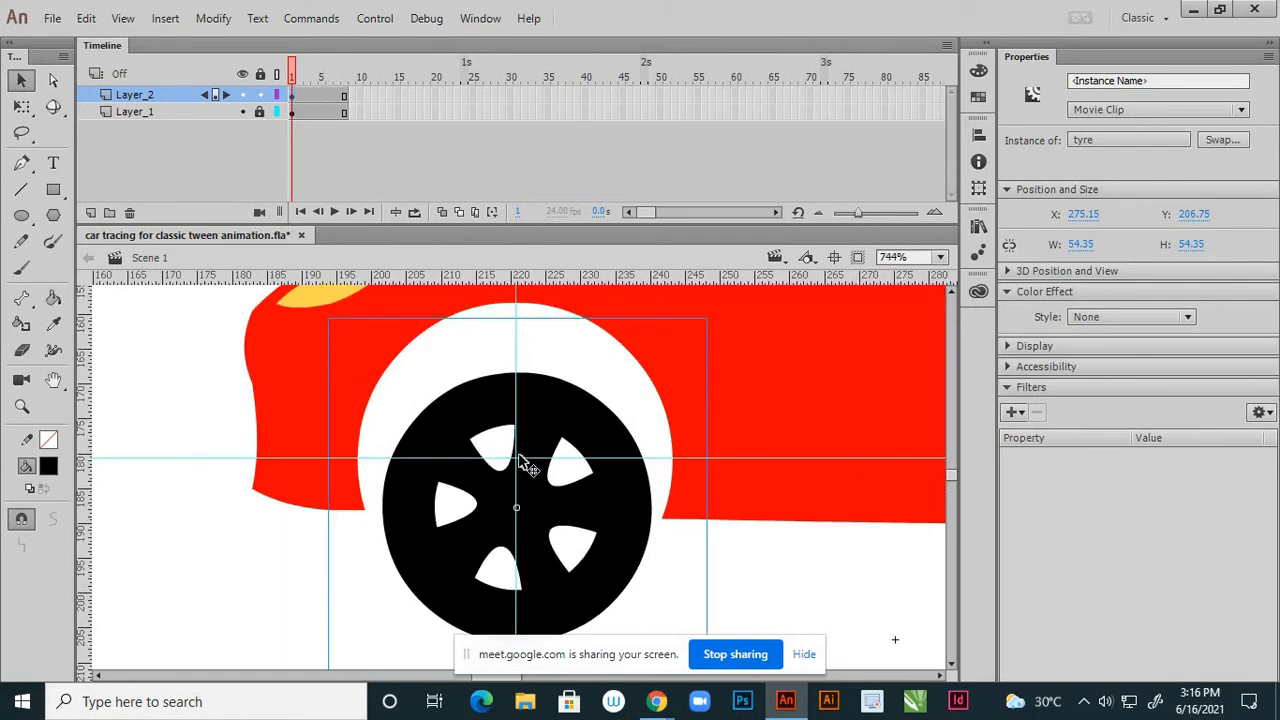
key(Up)
key(Up)
key(Up)
key(Up)
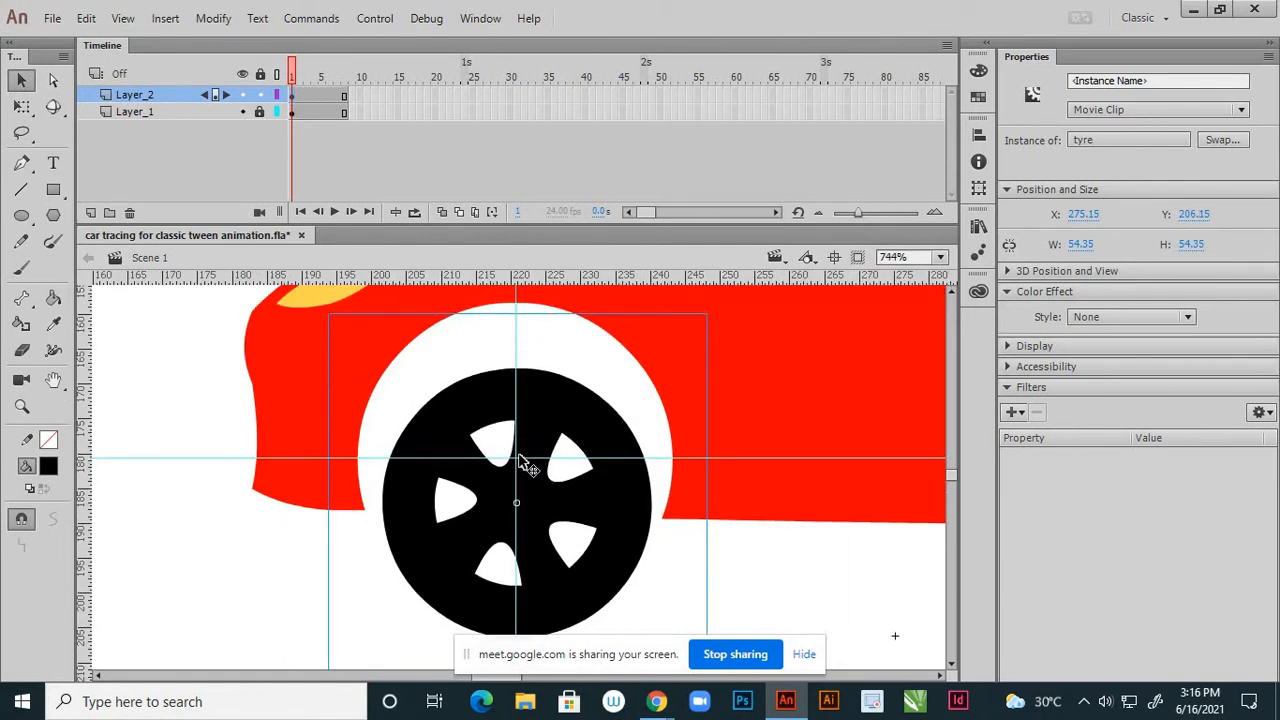
key(Up)
key(Up)
key(Up)
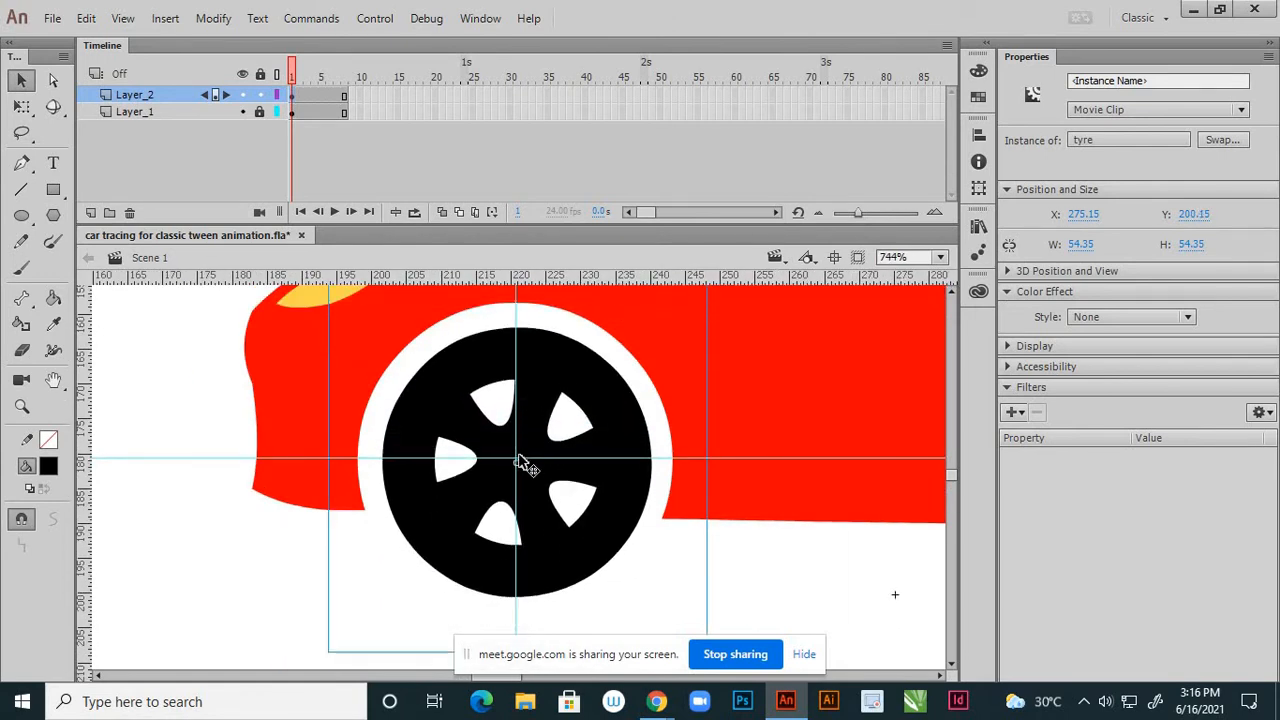
- Fine-tune the front tyre's centre onto the crossing of the two guides, at X 274.95 and Y 199.70, and deselect it
scroll(566, 490, up, 2)
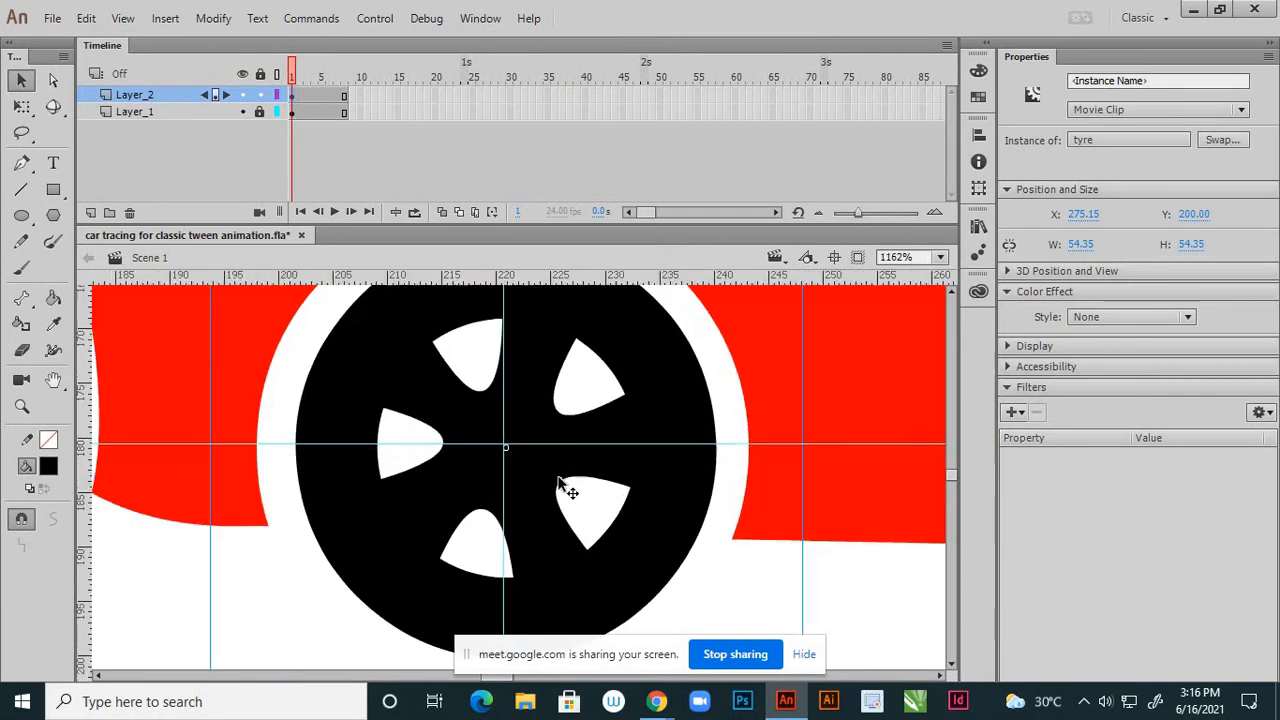
key(Left)
key(Left)
key(Left)
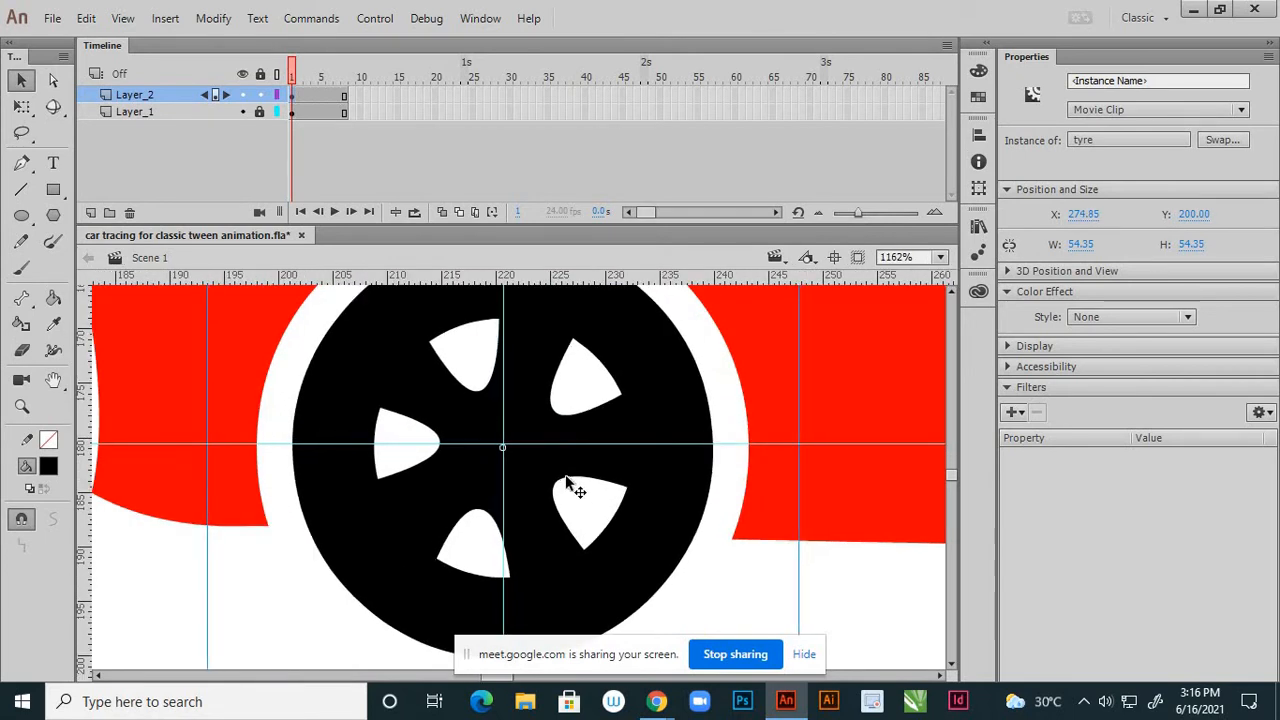
key(Up)
key(Up)
key(Up)
key(Up)
key(Right)
key(Down)
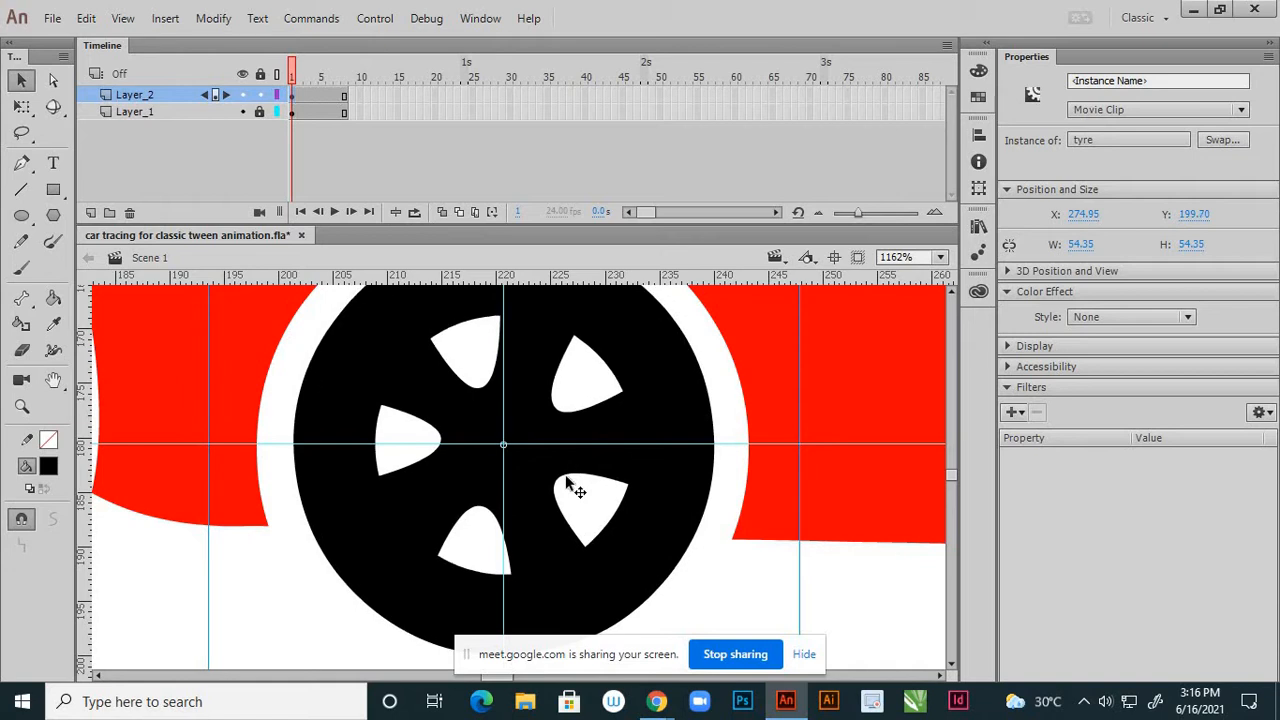
click(306, 594)
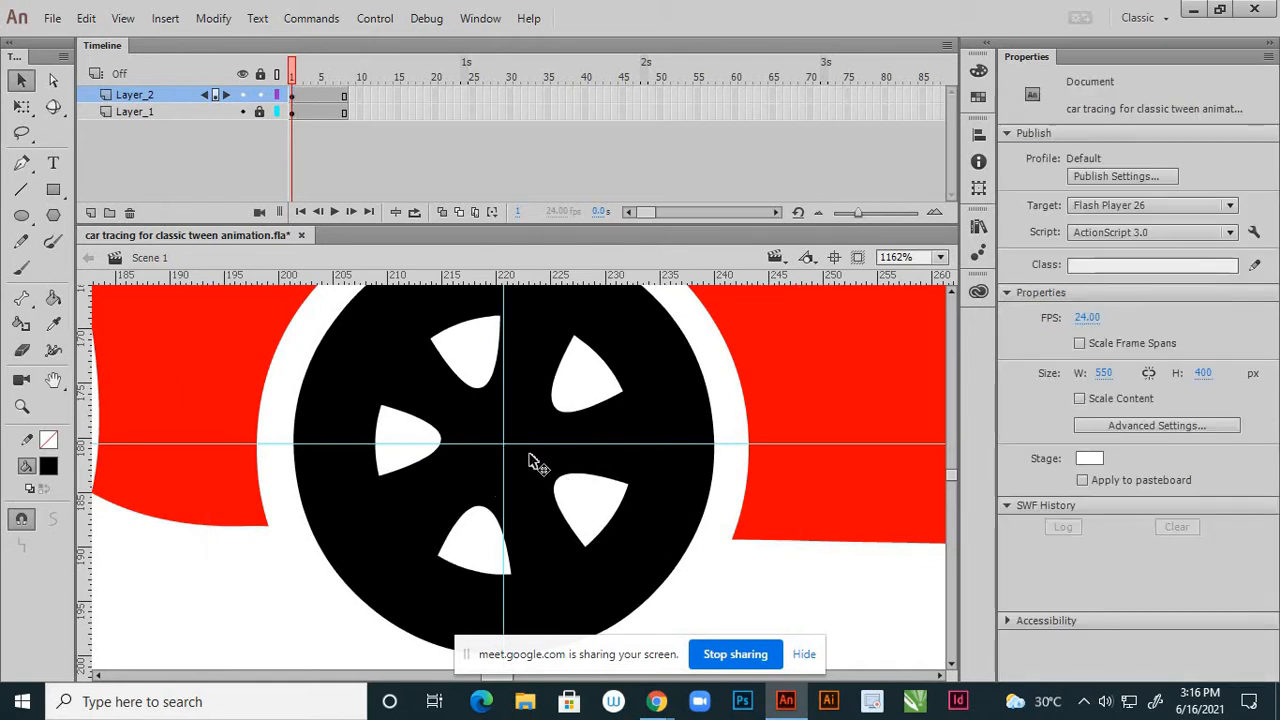
scroll(533, 460, down, 5)
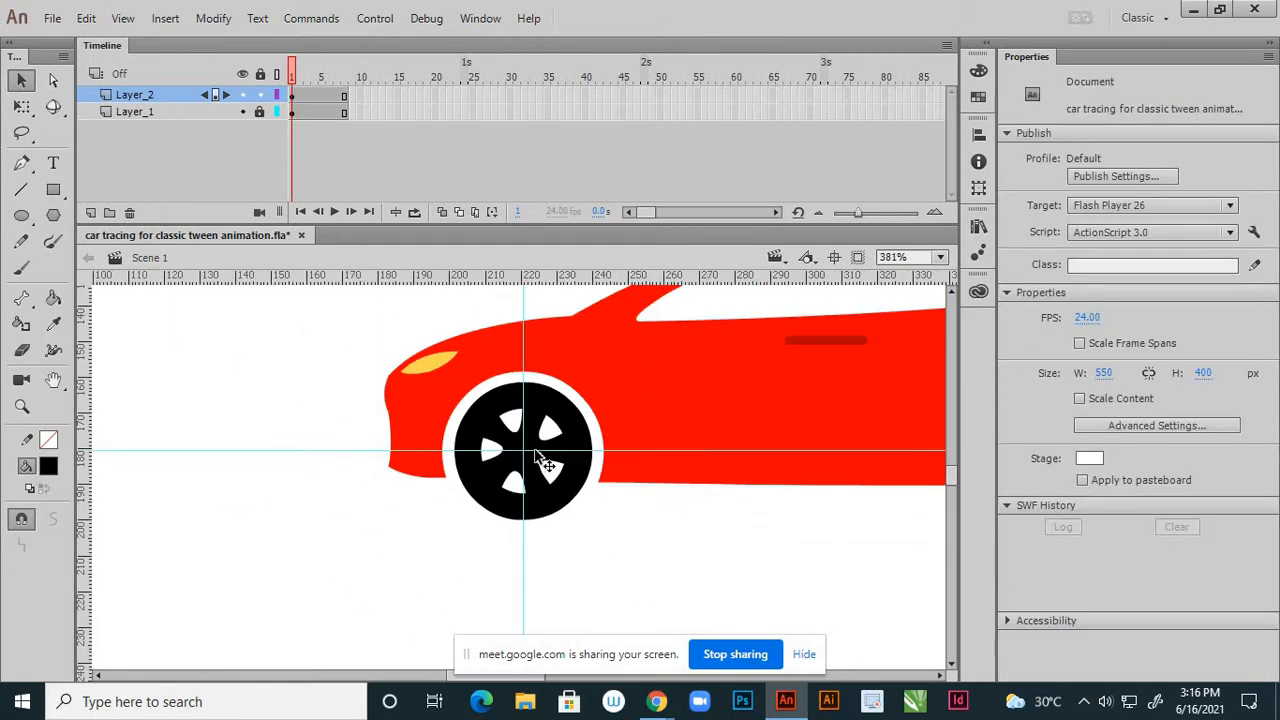
scroll(490, 466, down, 2)
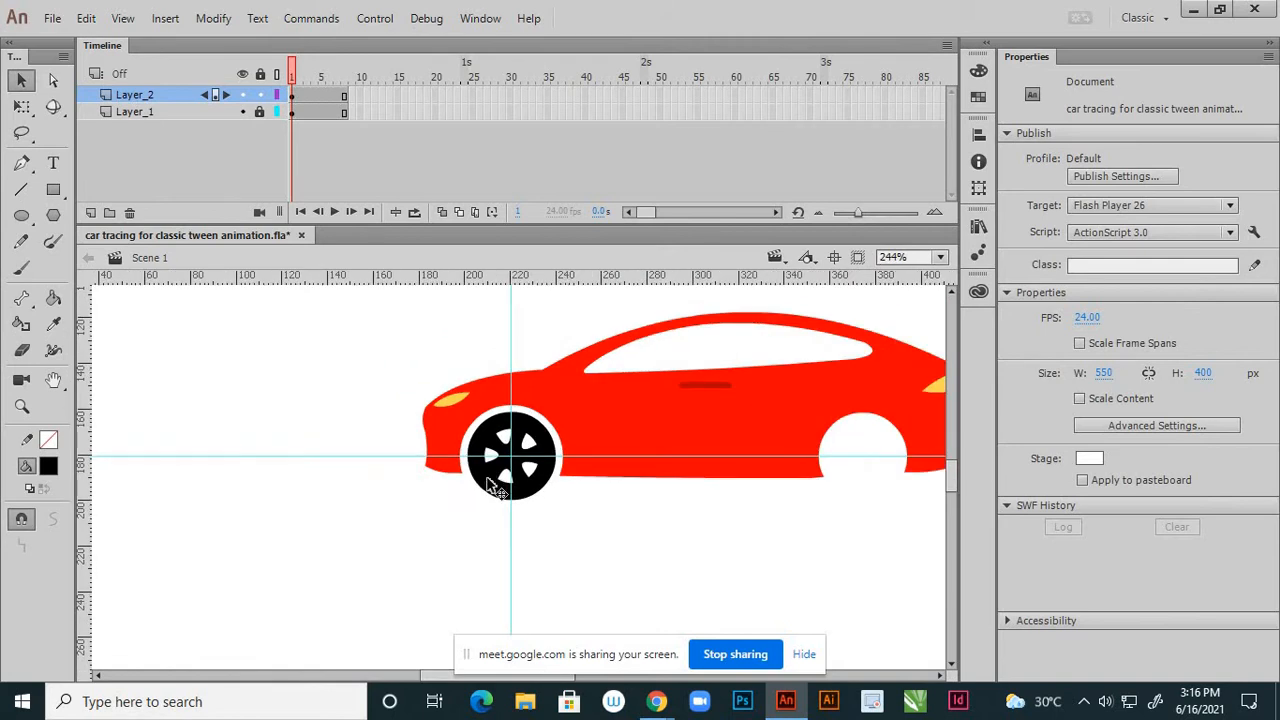
- Open the front tyre clip in place, play its wheel rotation, and return to Scene 1
double_click(540, 440)
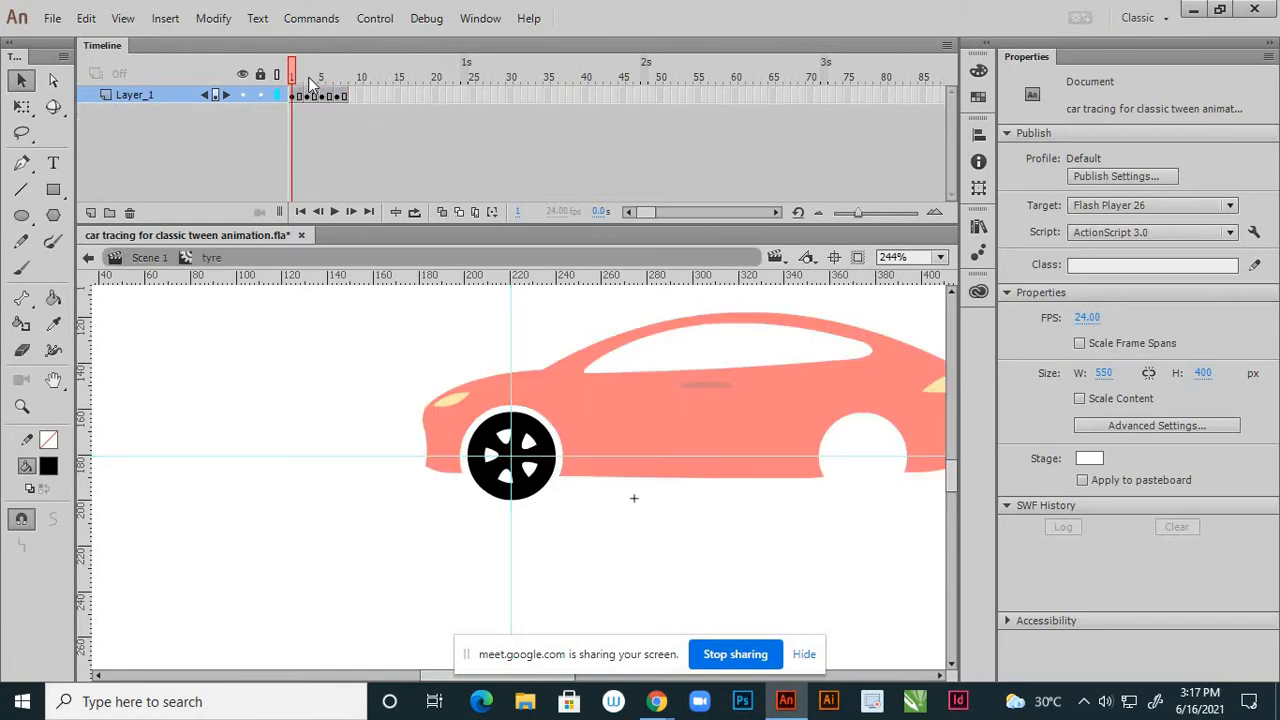
key(Return)
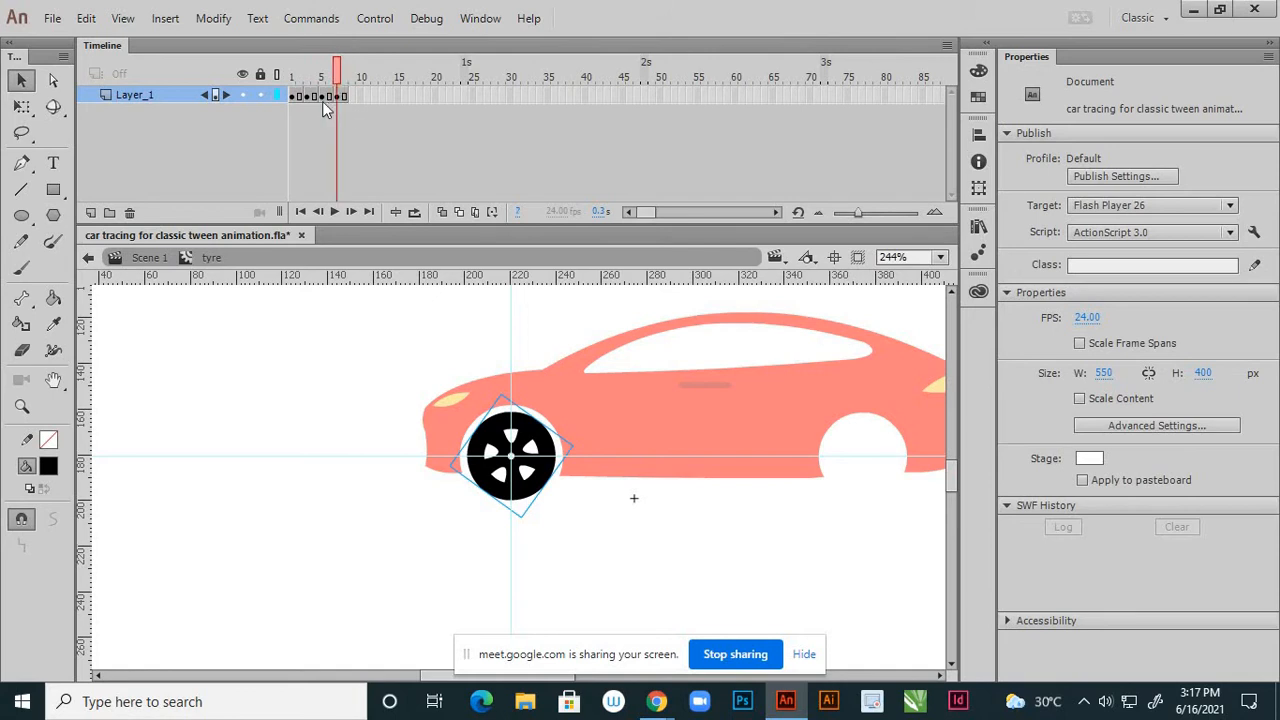
click(300, 97)
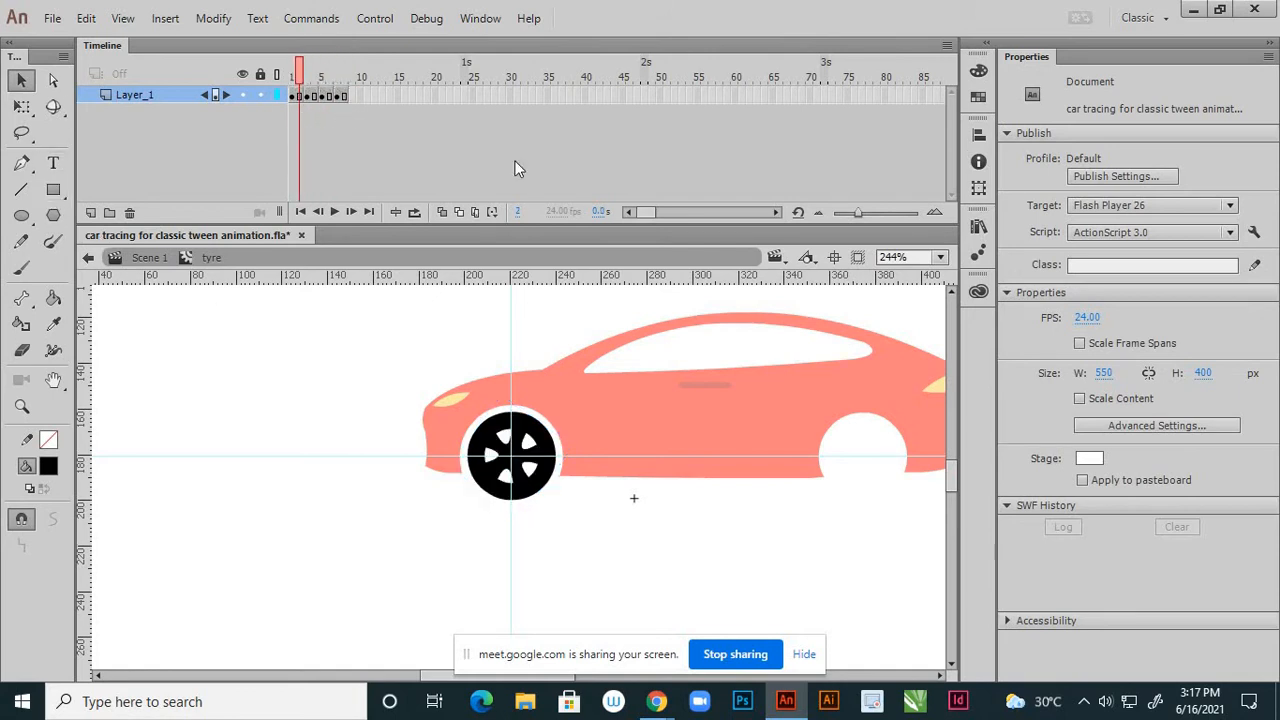
click(87, 258)
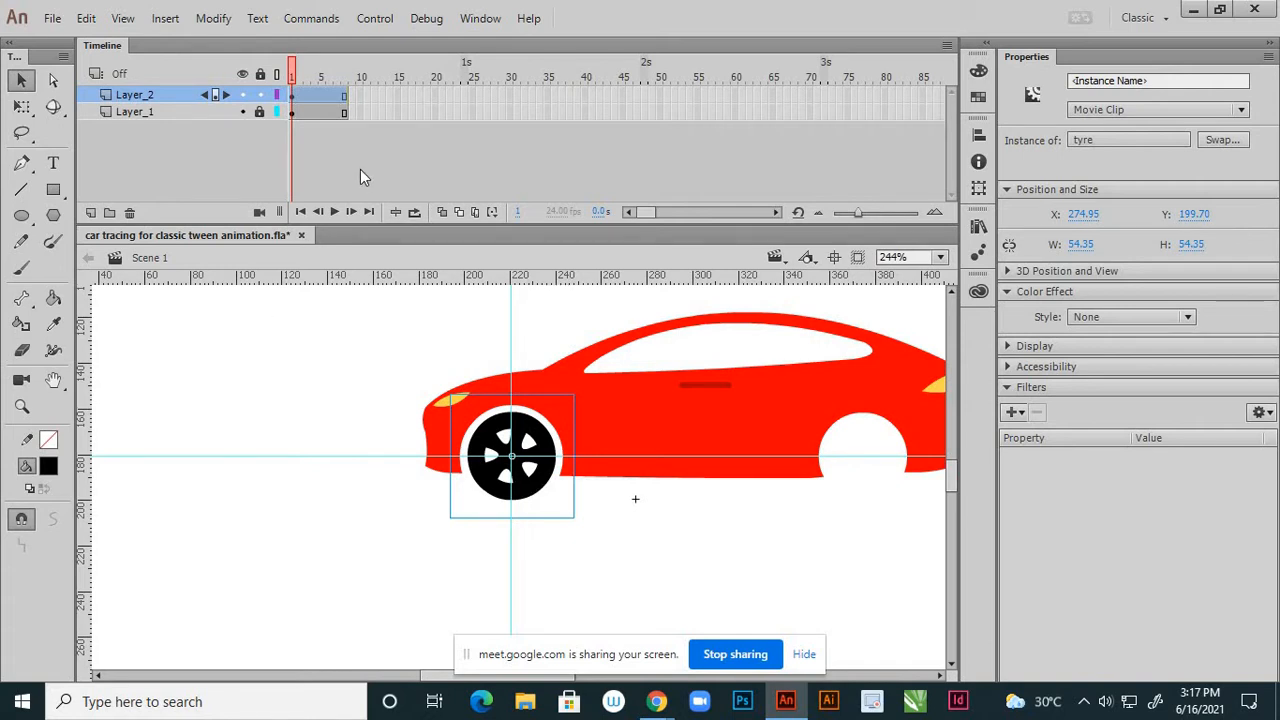
click(271, 392)
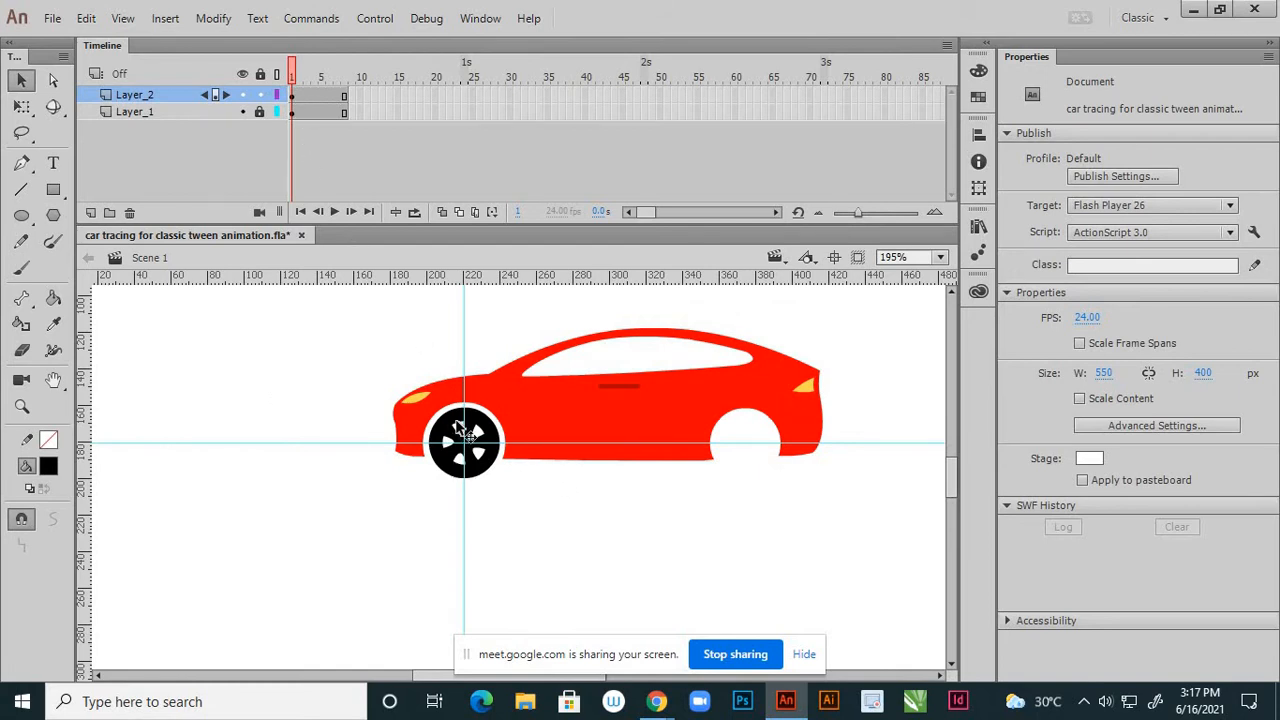
- Add a vertical guide through the centre of the car's rear wheel arch
click(497, 437)
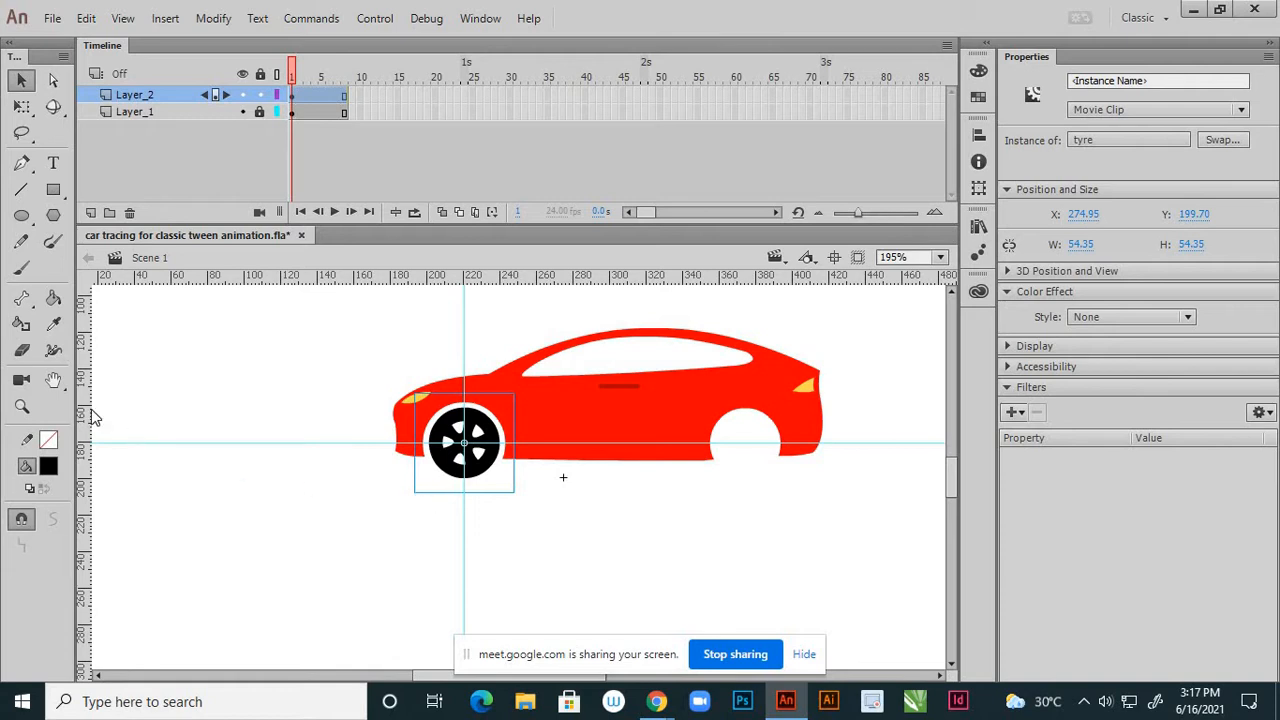
drag(336, 455, 745, 536)
click(781, 527)
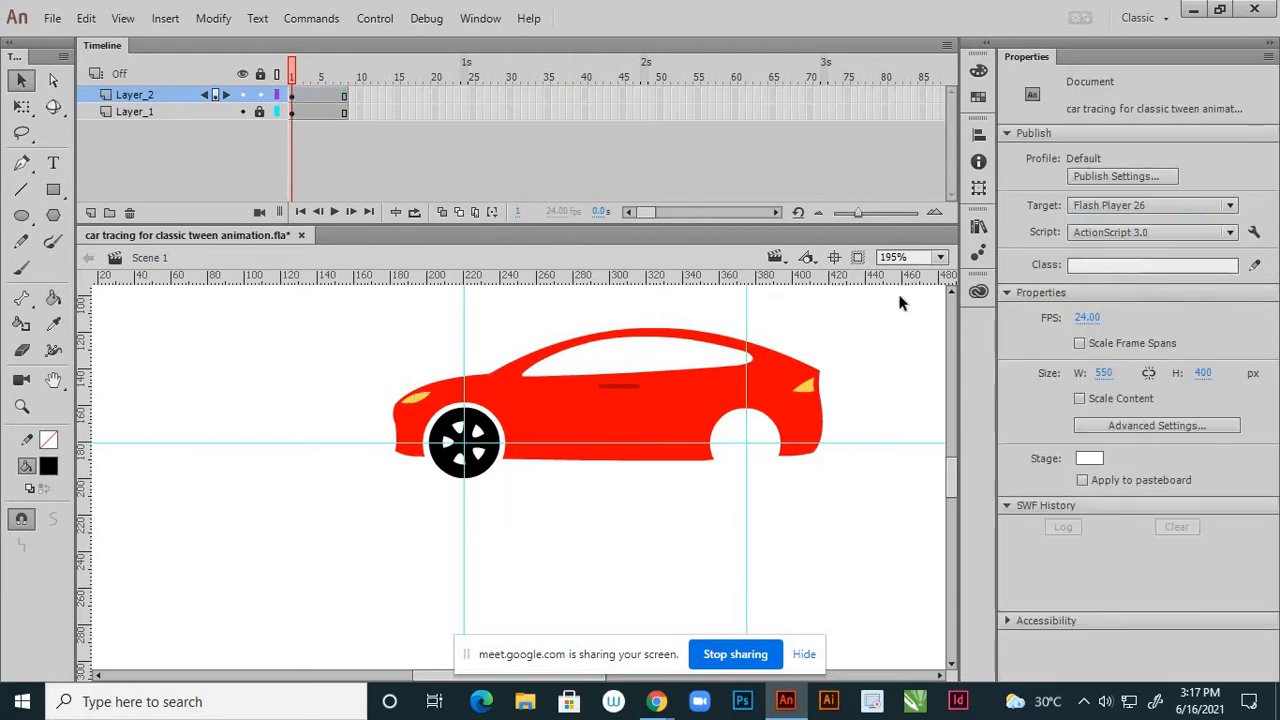
- Add a second instance of the tyre movie clip to Layer_2 and move it into the rear wheel arch
click(979, 226)
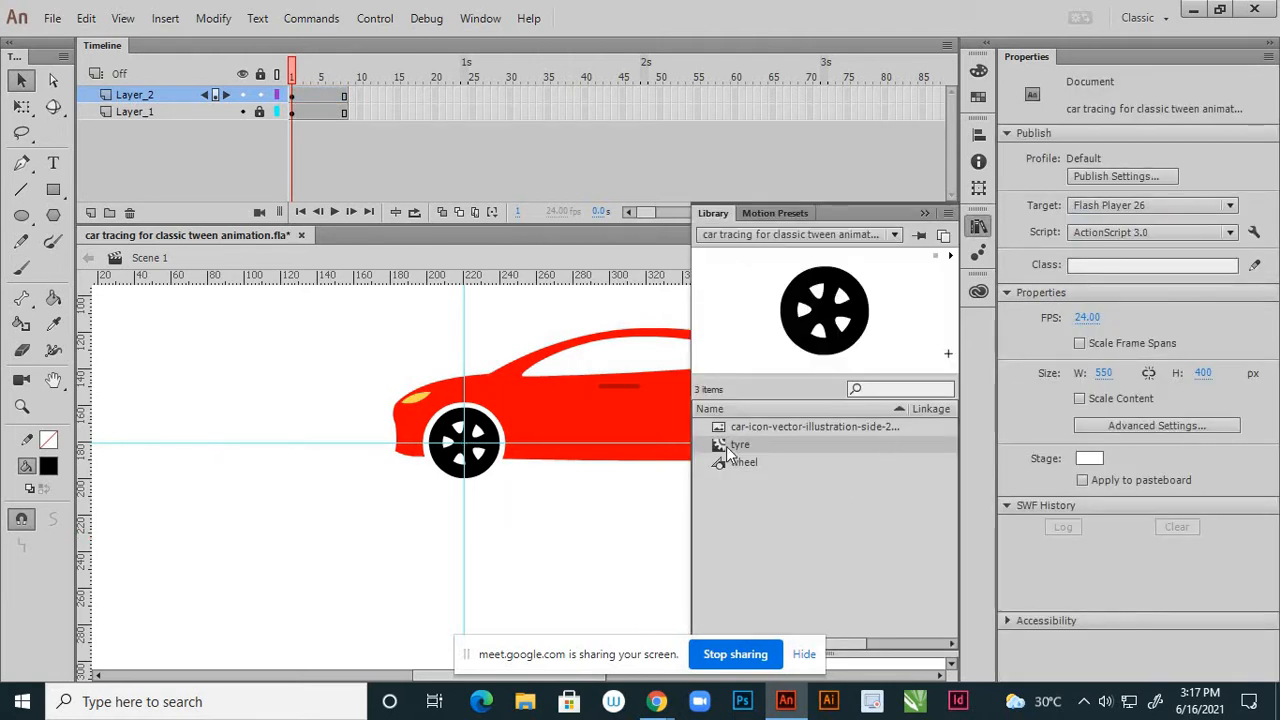
drag(726, 446, 589, 478)
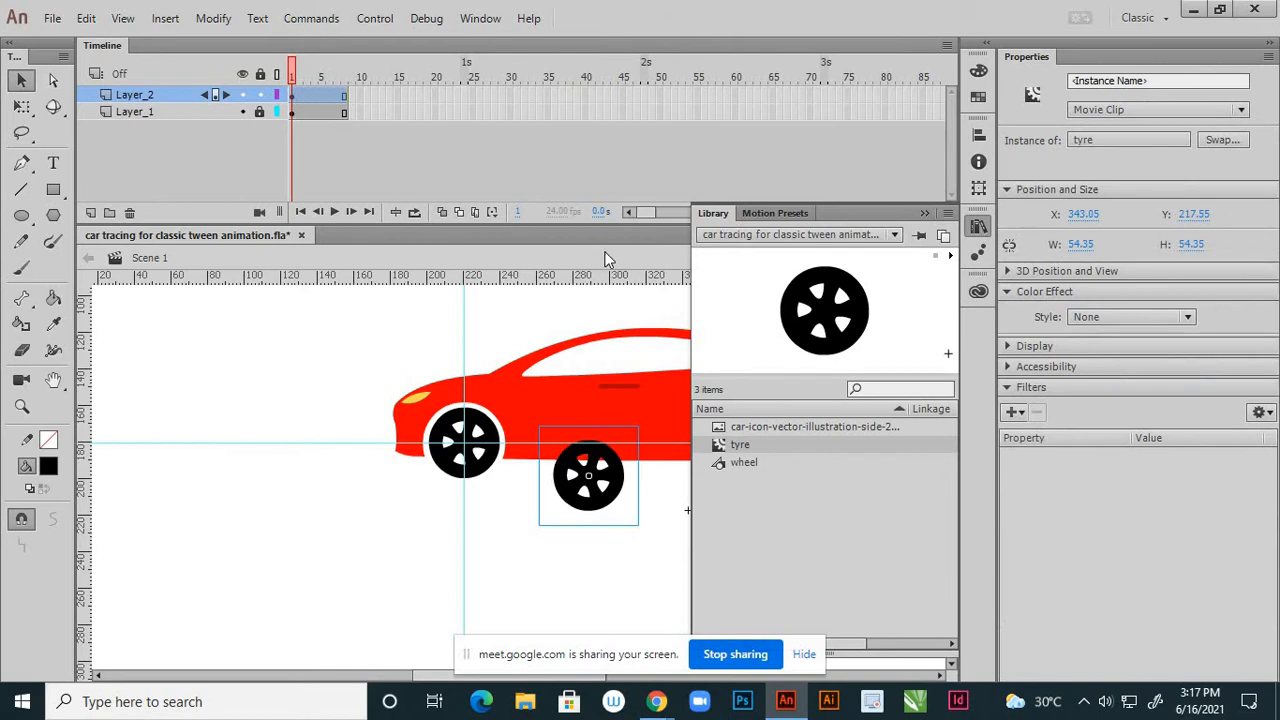
click(608, 259)
scroll(697, 453, up, 3)
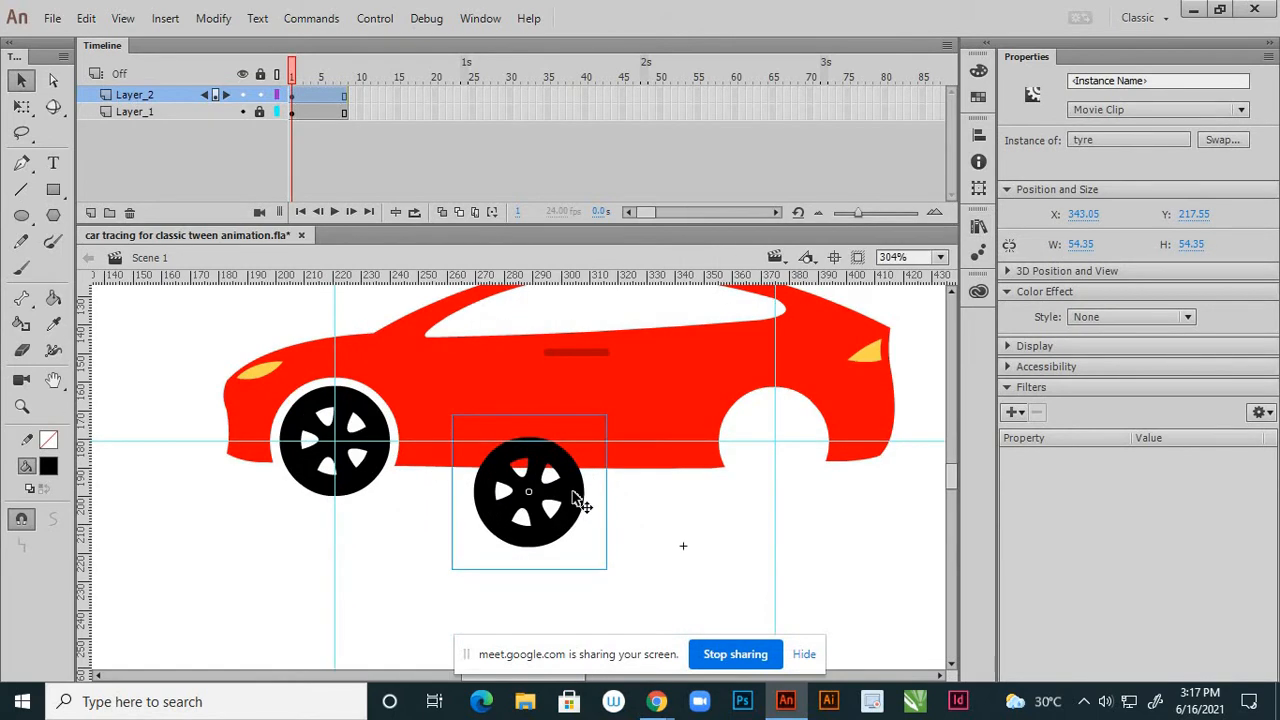
drag(577, 500, 822, 458)
- Nudge the rear tyre to X 428.70 and Y 199.70 so it fills the wheel arch, and deselect it
scroll(790, 410, up, 4)
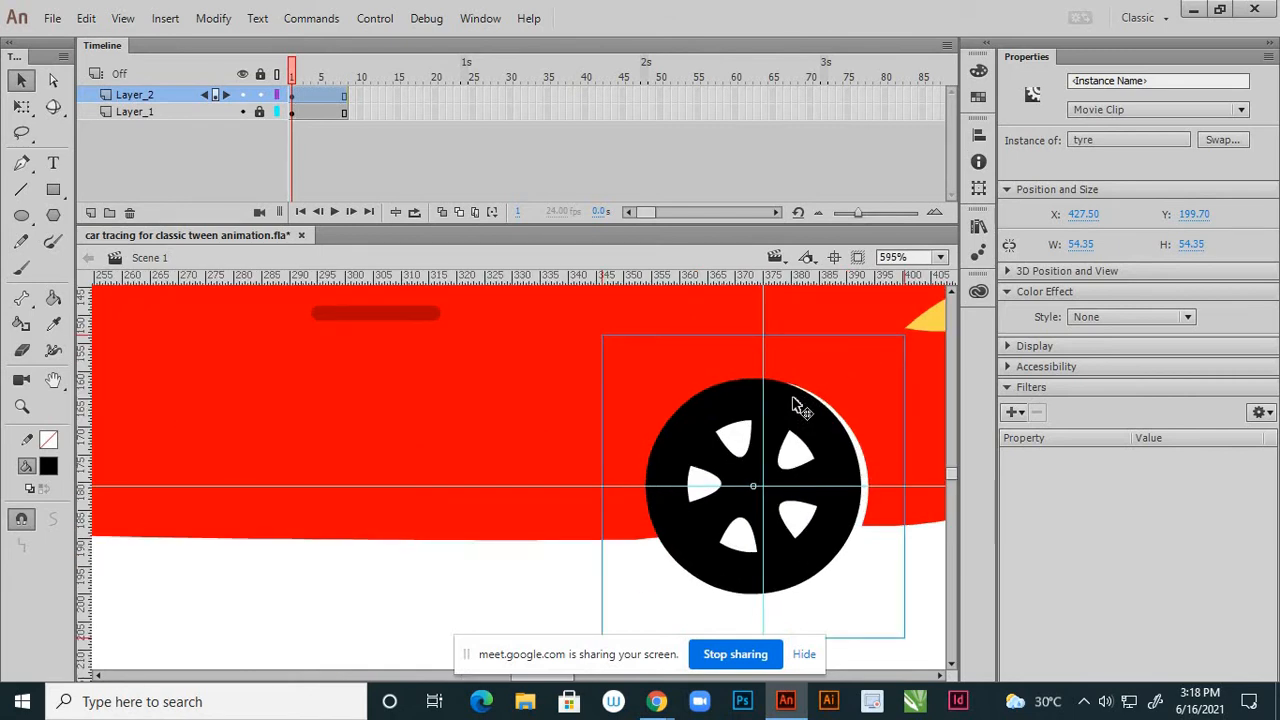
key(Right)
key(Right)
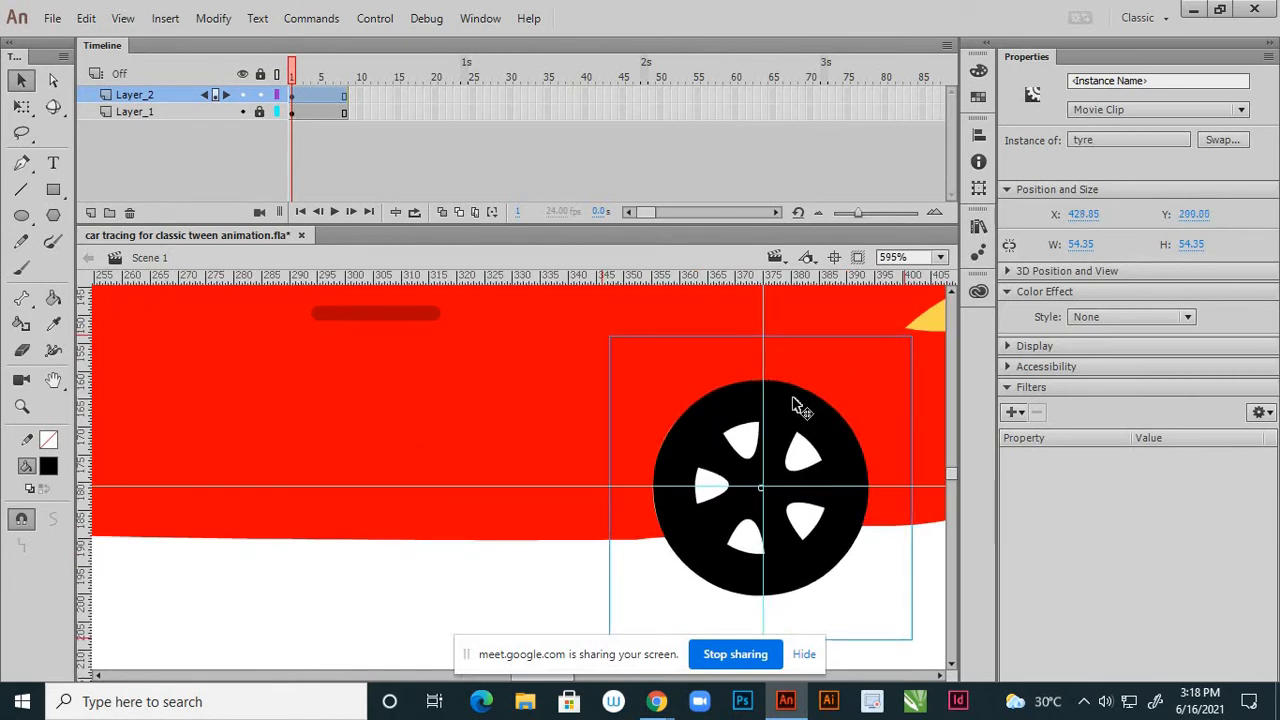
key(Right)
key(Up)
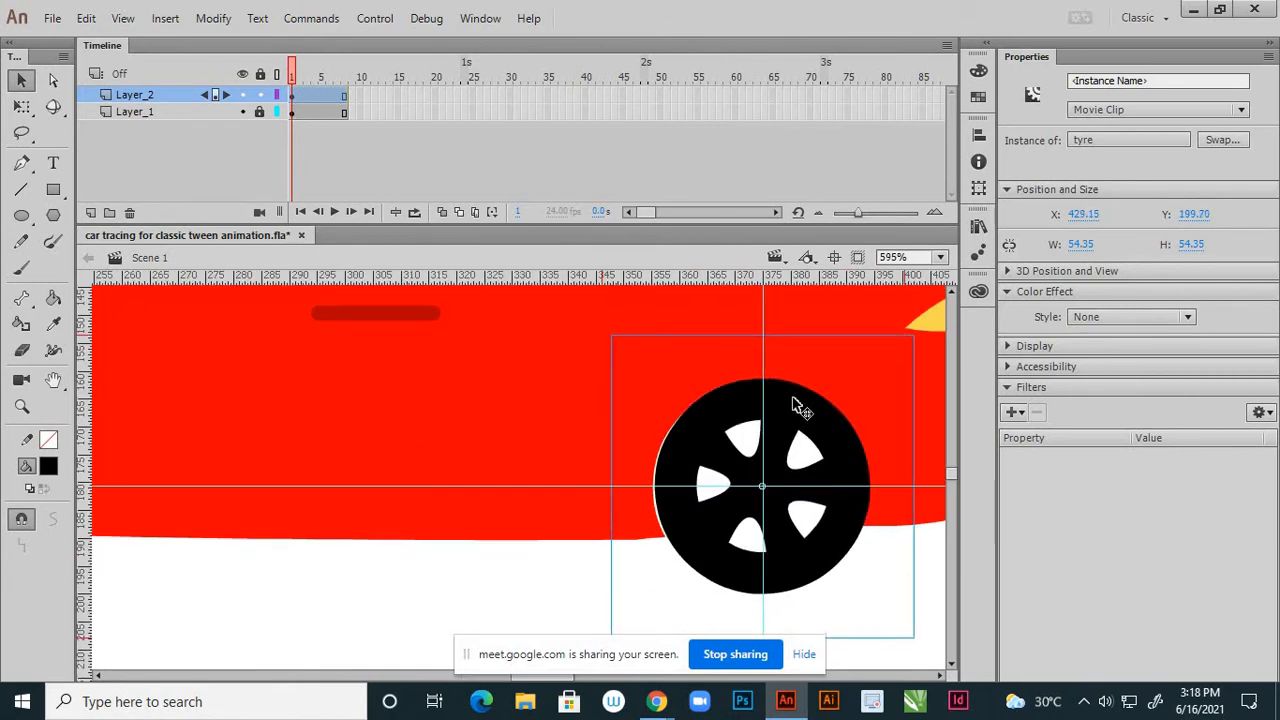
key(Left)
key(Left)
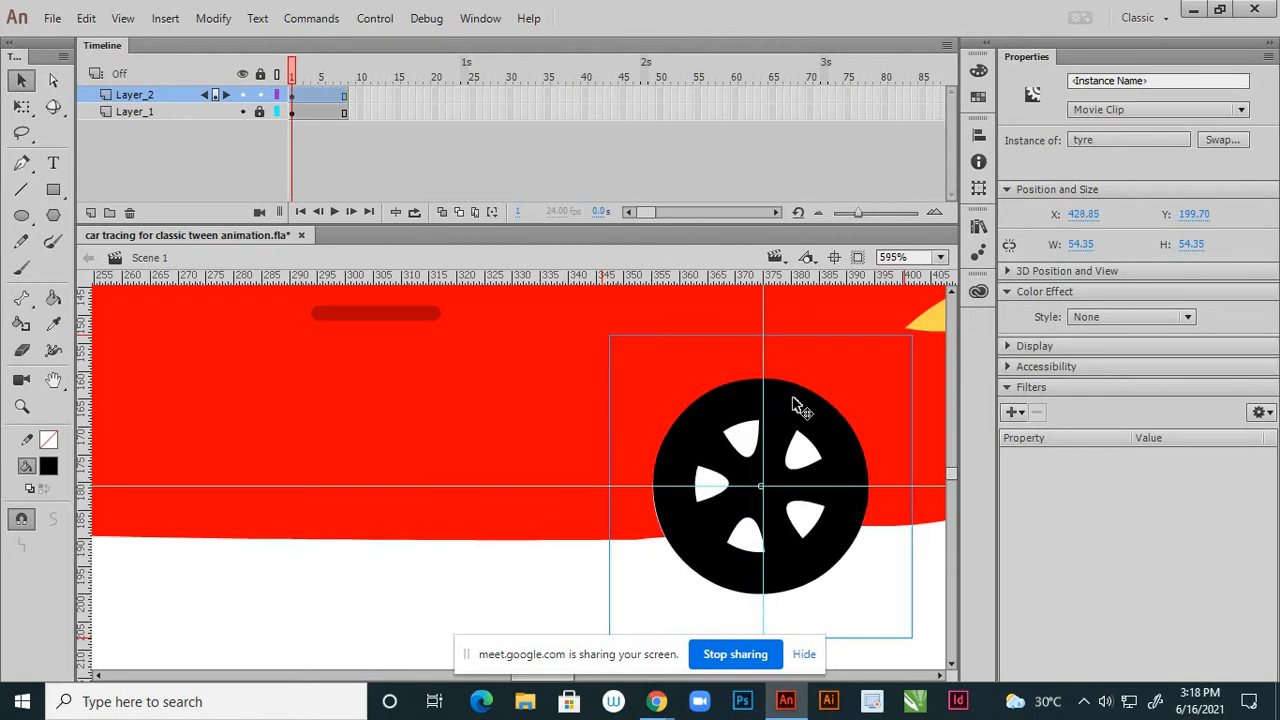
key(Left)
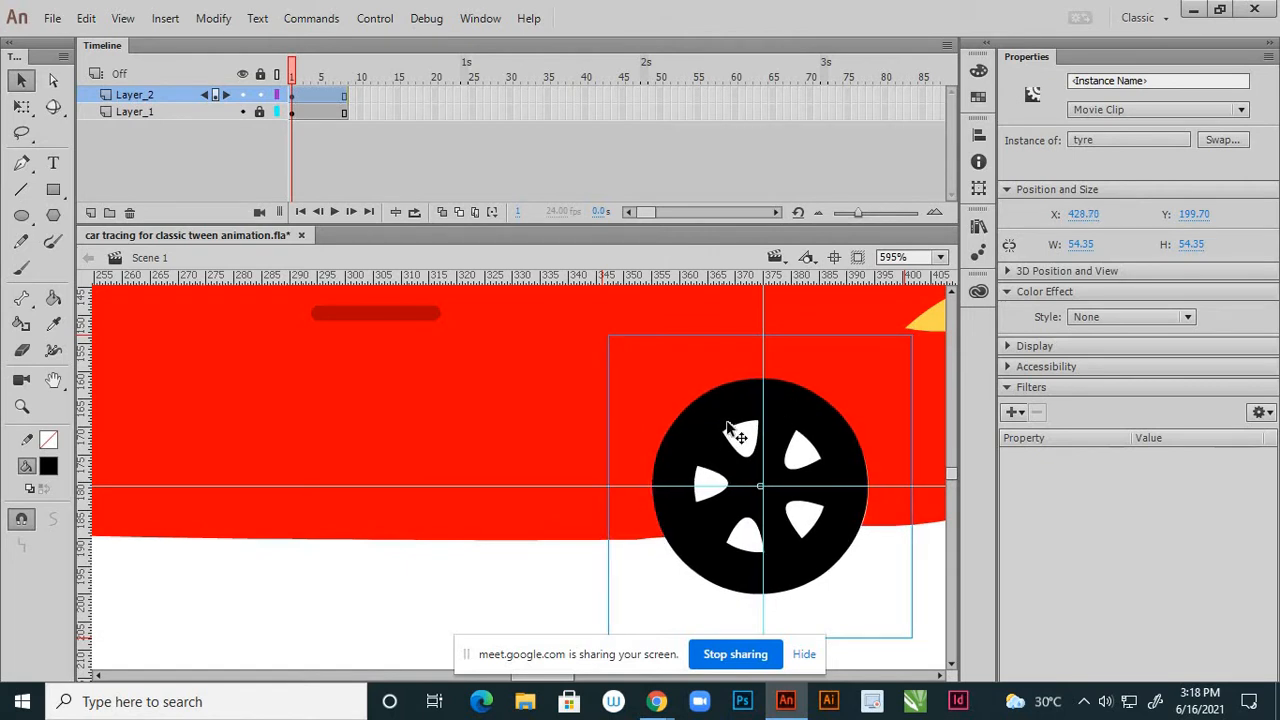
scroll(728, 428, down, 6)
click(783, 452)
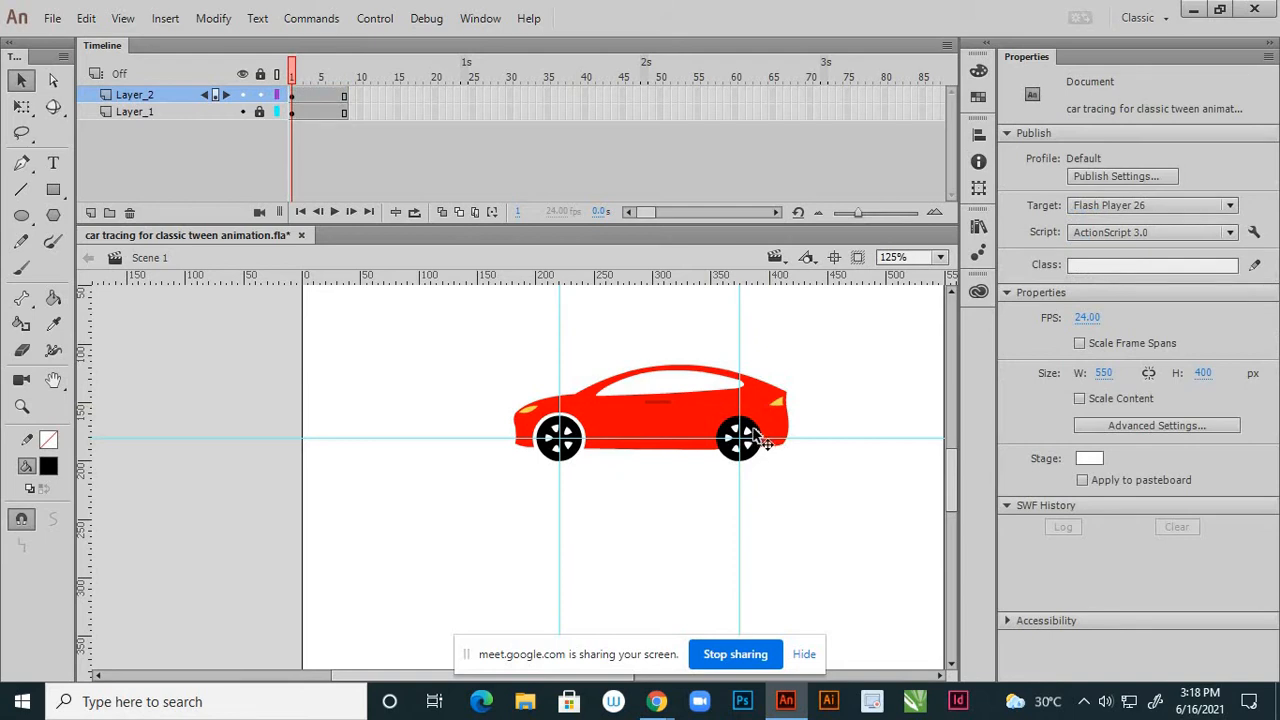
- Open the rear tyre clip in place, scrub through its frames up to 8, and return to frame 1 of Scene 1
double_click(758, 438)
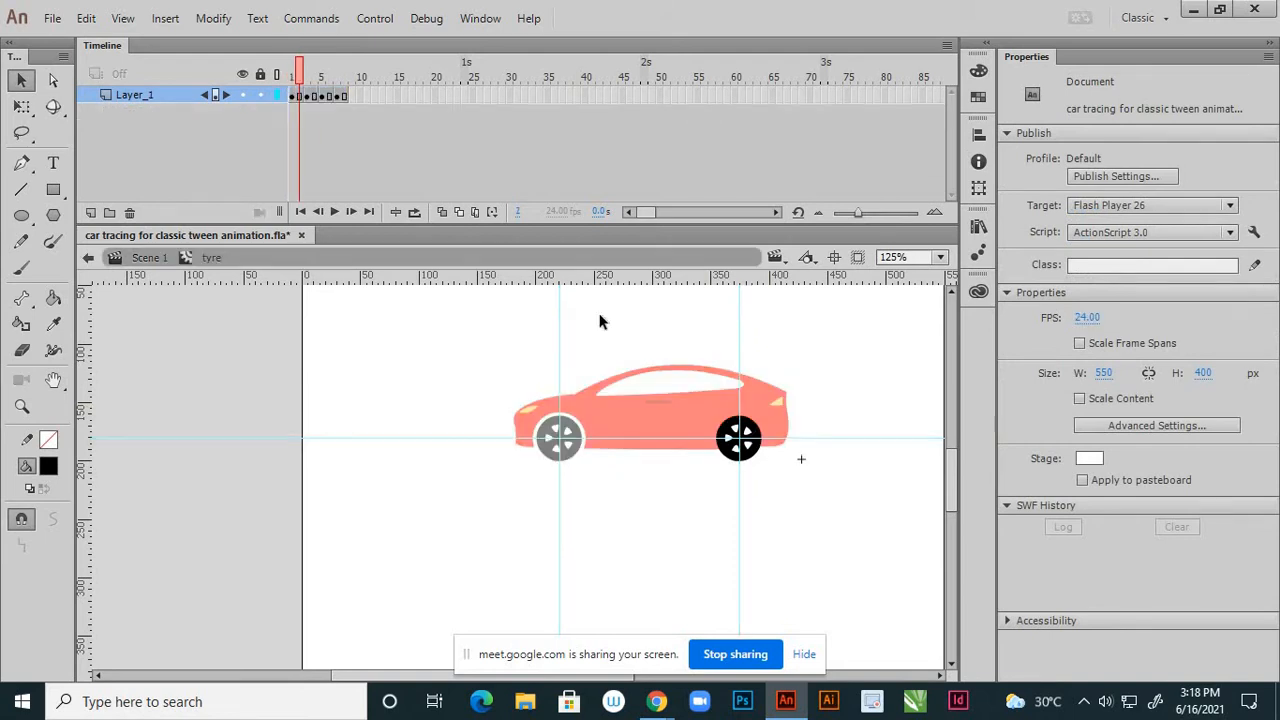
click(305, 78)
drag(357, 103, 369, 109)
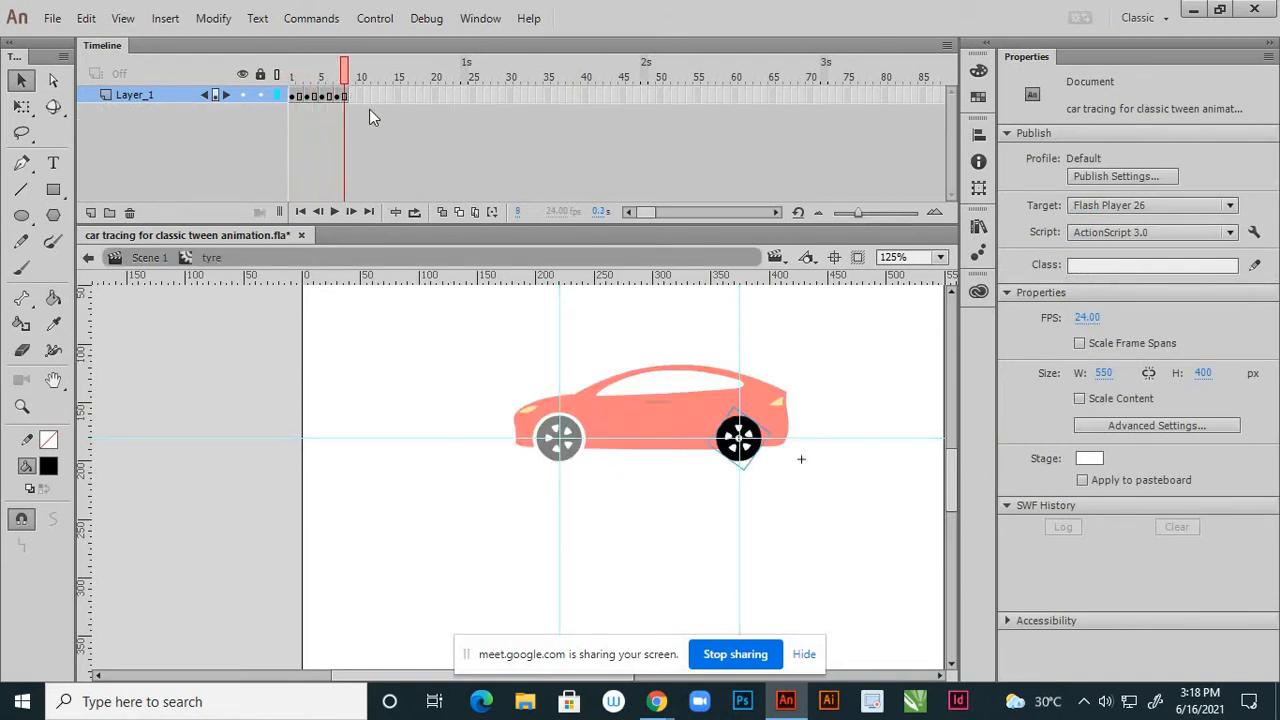
click(88, 260)
click(265, 133)
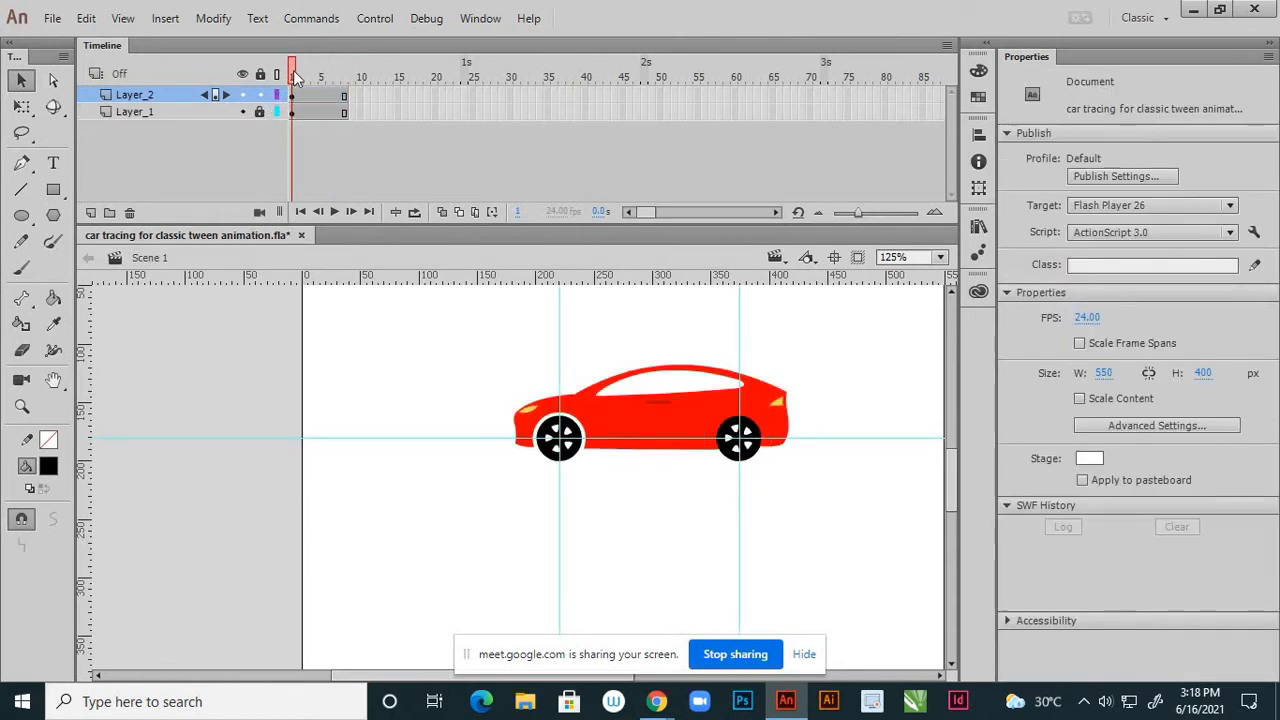
- Play the Scene 1 timeline through to frame 8 and restore the filled display of Layer_2 and Layer_1 from outlines
drag(333, 86, 298, 98)
click(329, 103)
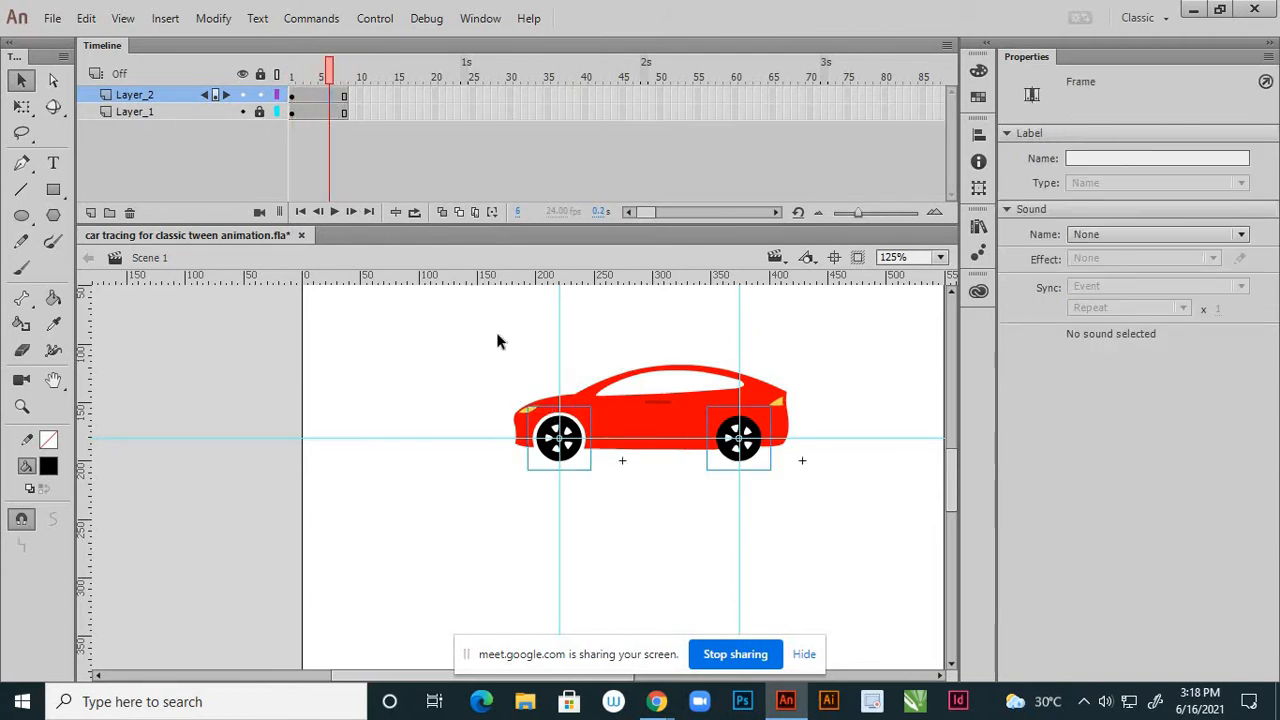
click(326, 72)
click(334, 211)
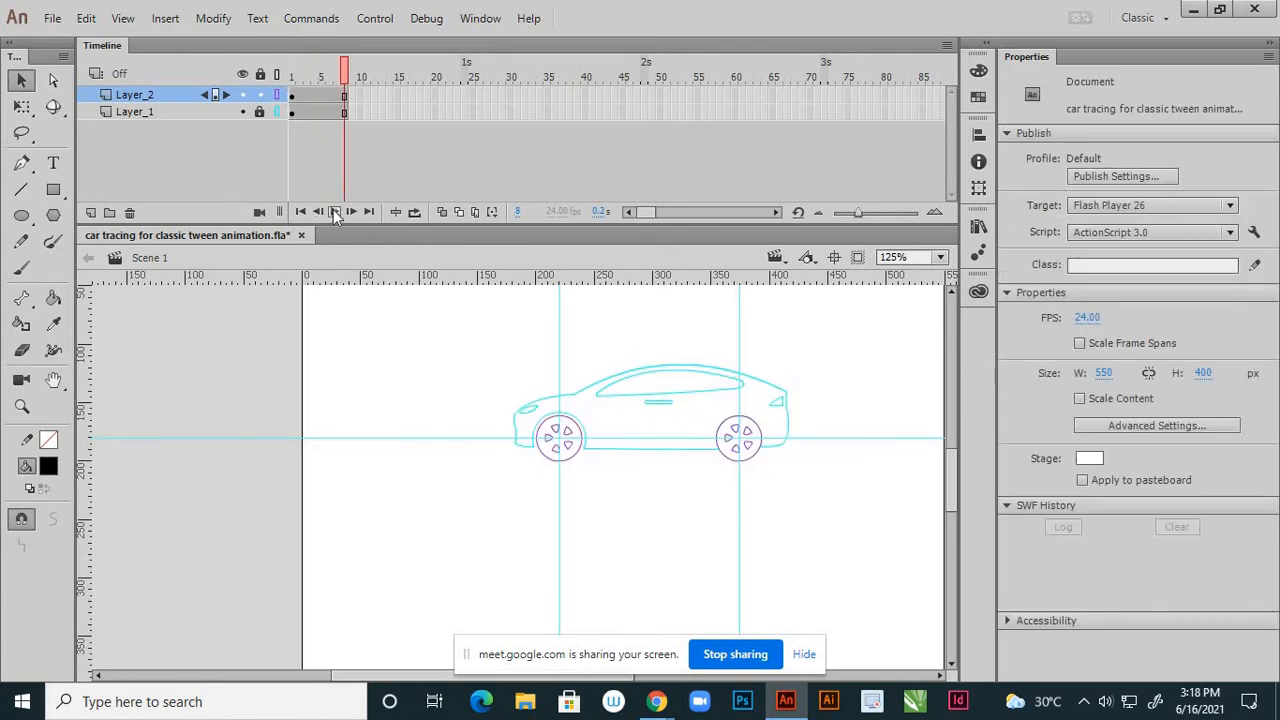
click(278, 94)
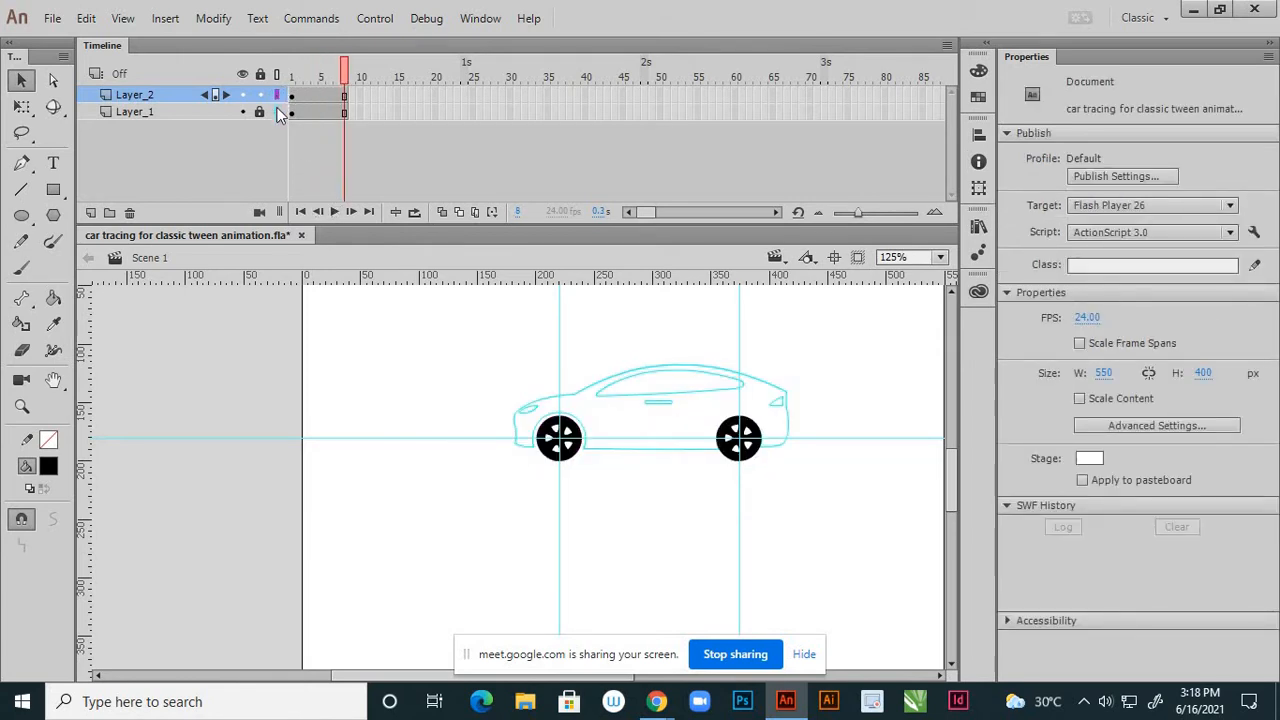
click(278, 112)
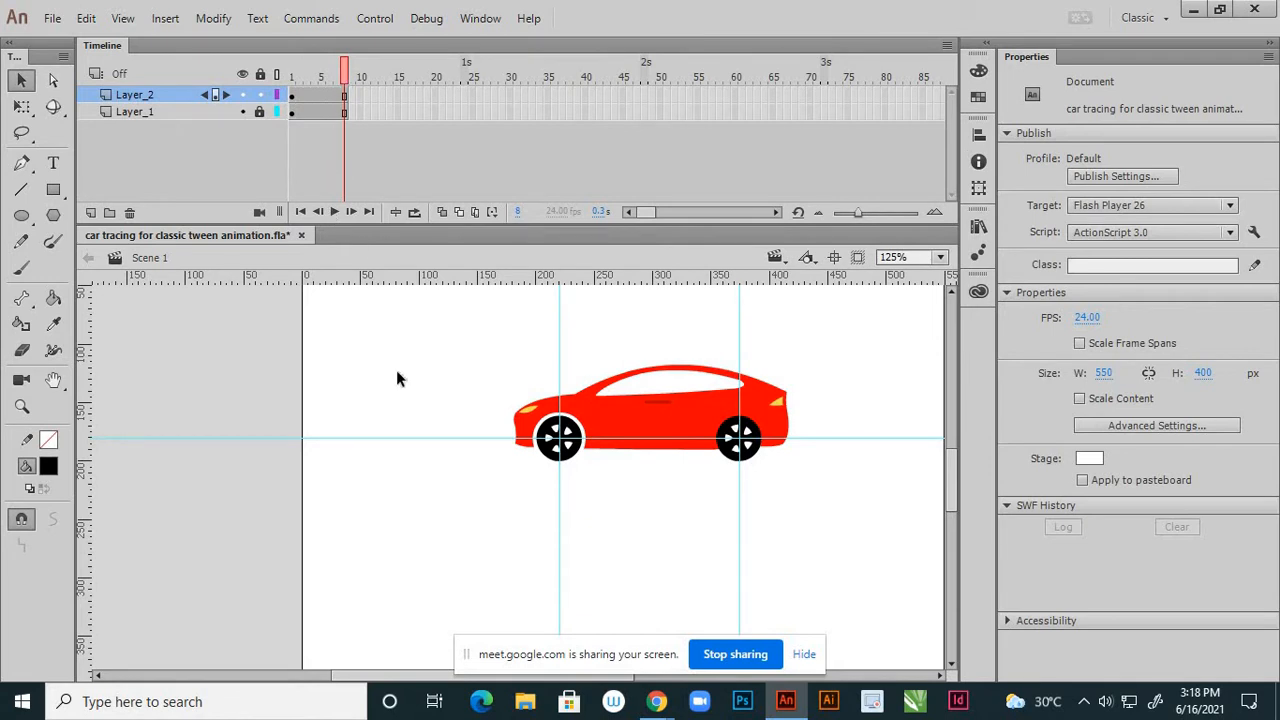
- Test the movie in a maximized preview window to check the wheel rotation, and close the preview
key(ctrl+Return)
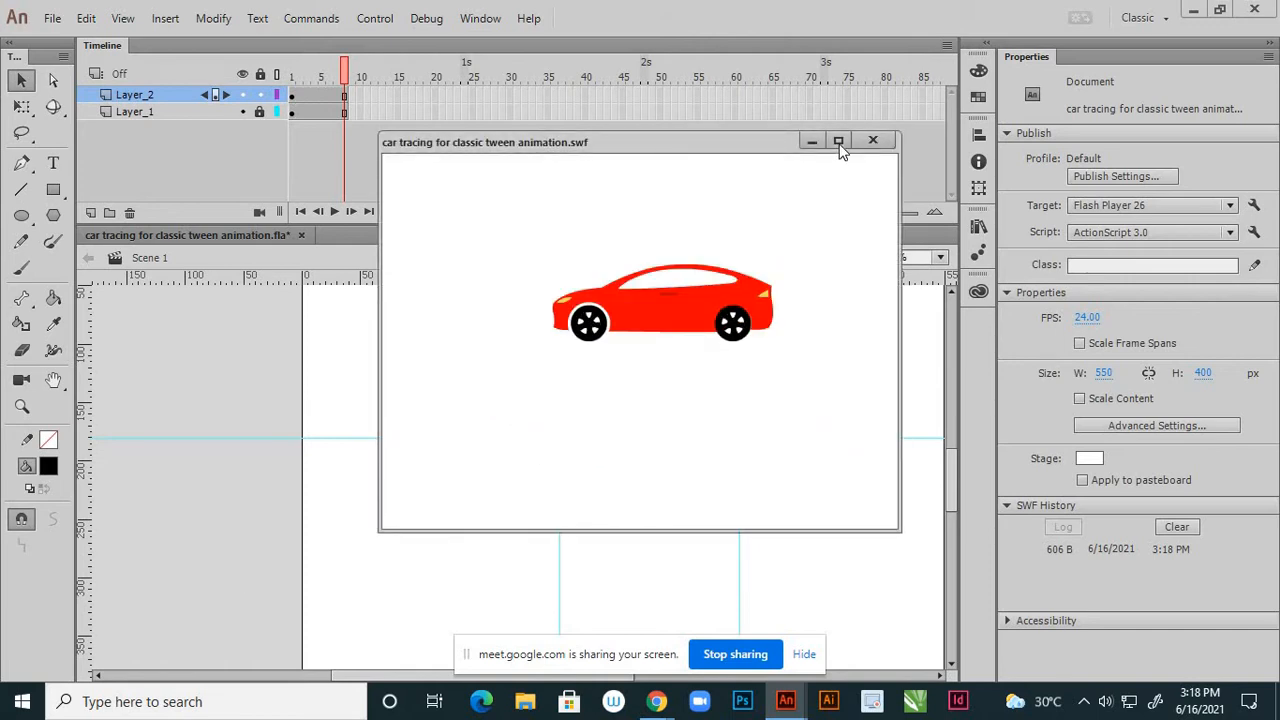
click(838, 142)
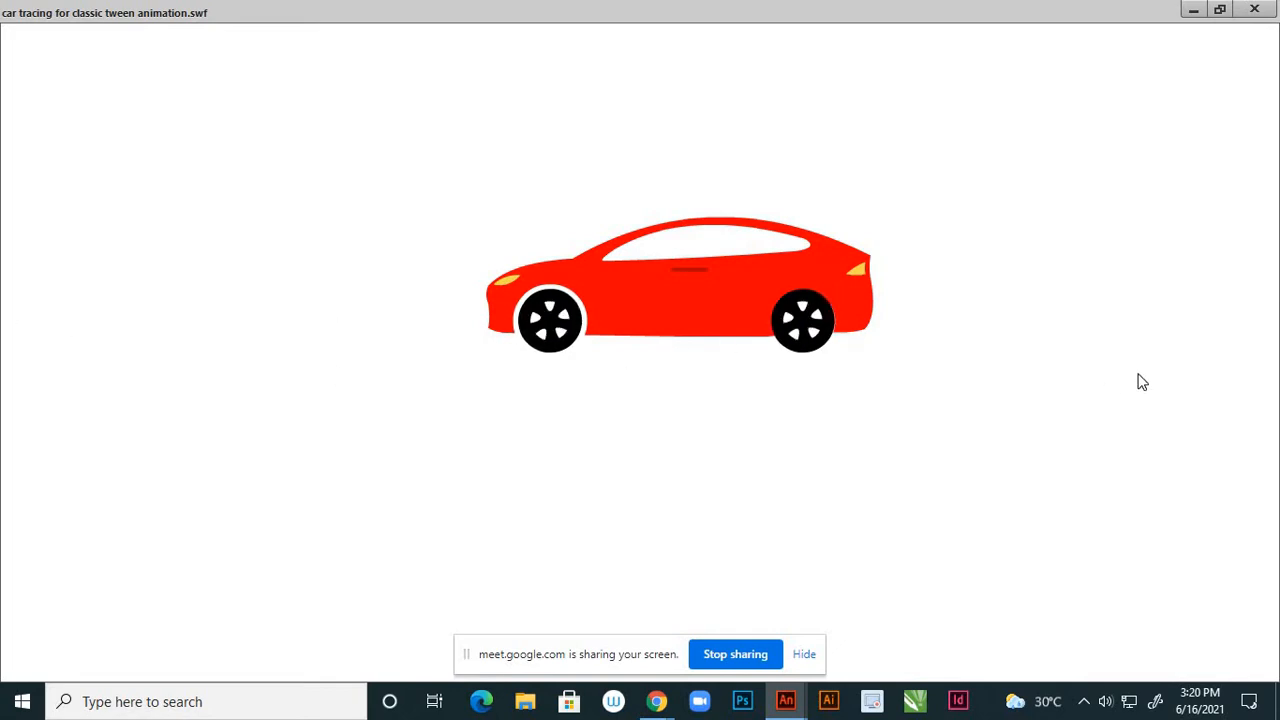
click(1254, 9)
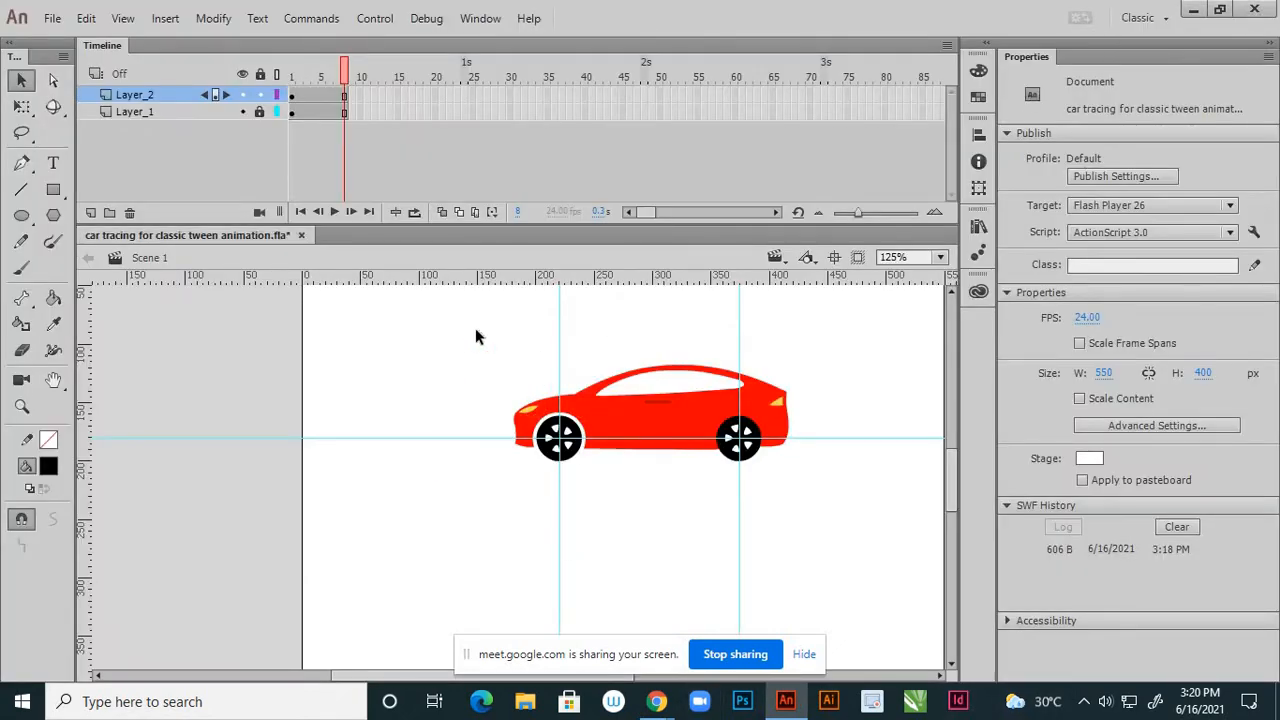
- Rename Layer_2 as tyres and lock it, and rename Layer_1 as car
click(136, 95)
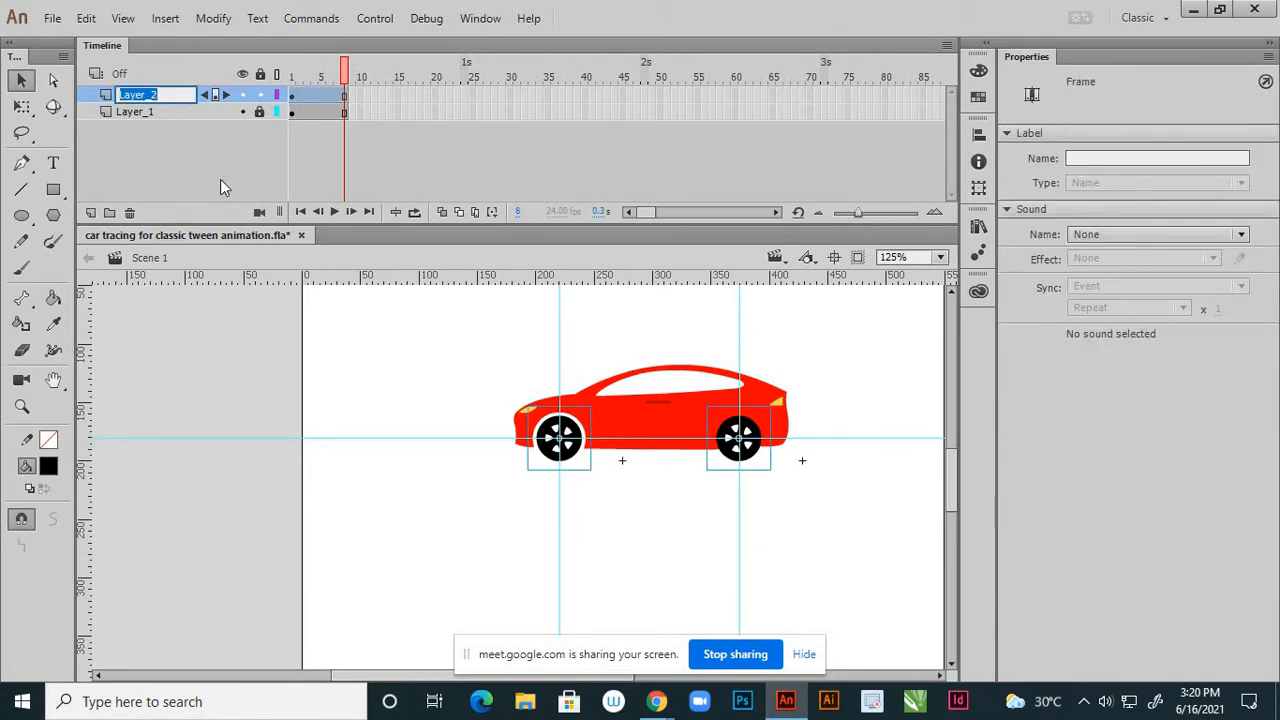
text(tyres)
click(236, 162)
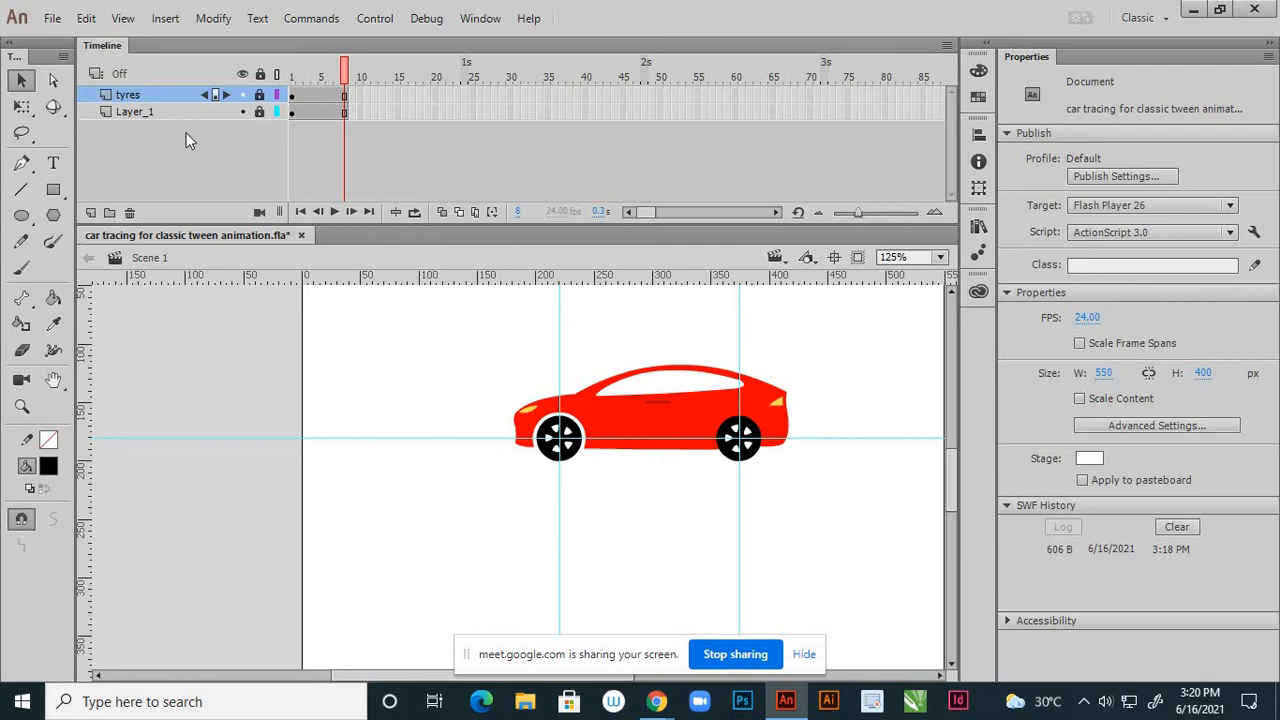
click(152, 112)
double_click(152, 111)
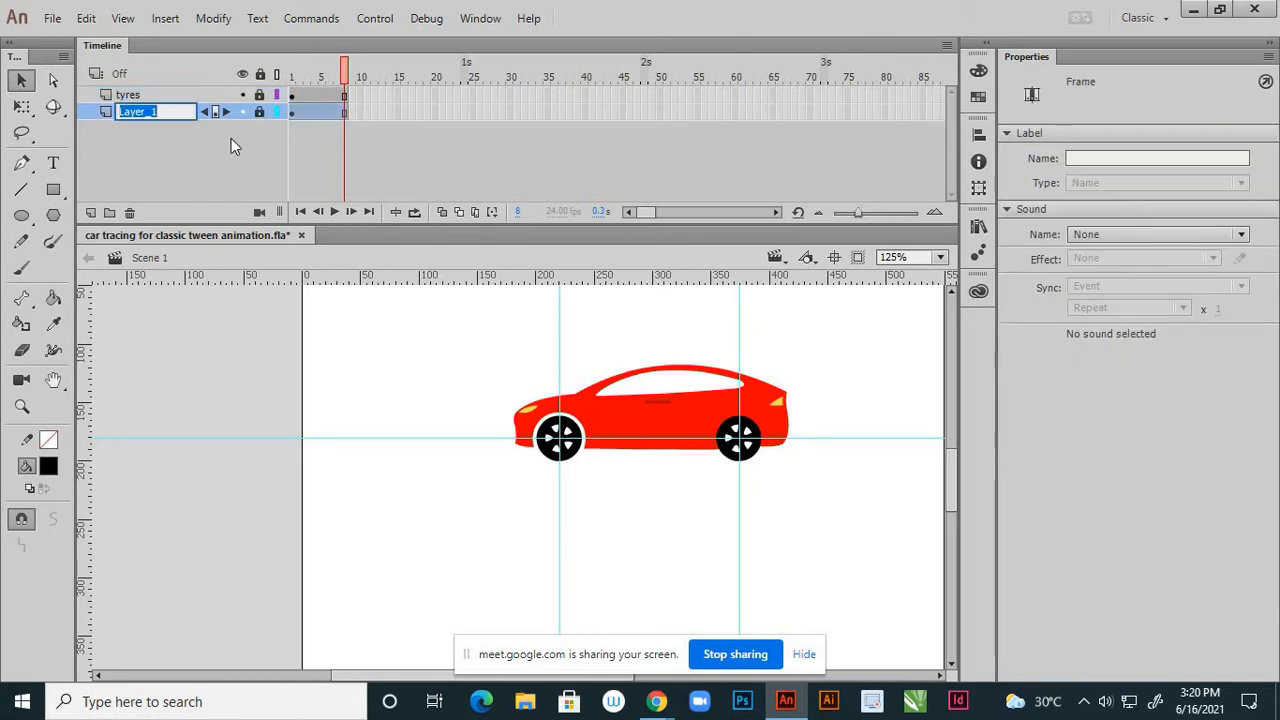
text(car)
click(212, 152)
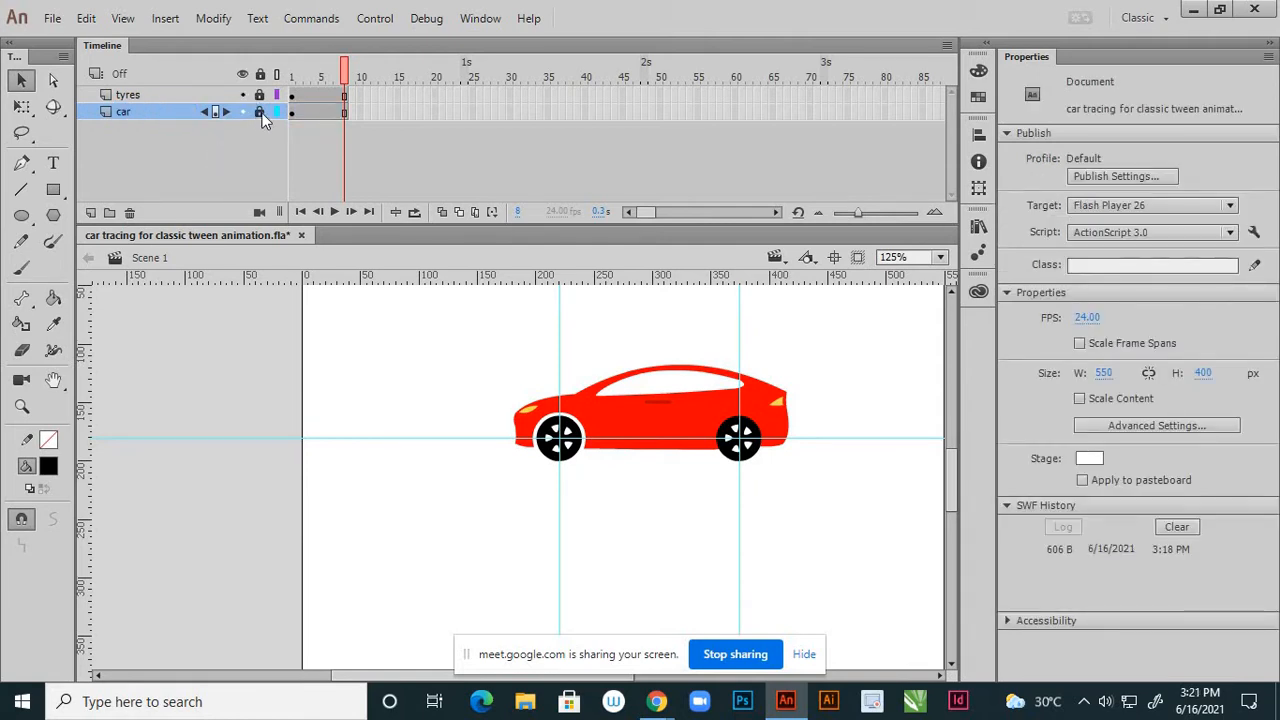
- Unlock the car layer, convert its frame 1 artwork to a Graphic symbol named car, and deselect it
click(260, 113)
click(293, 112)
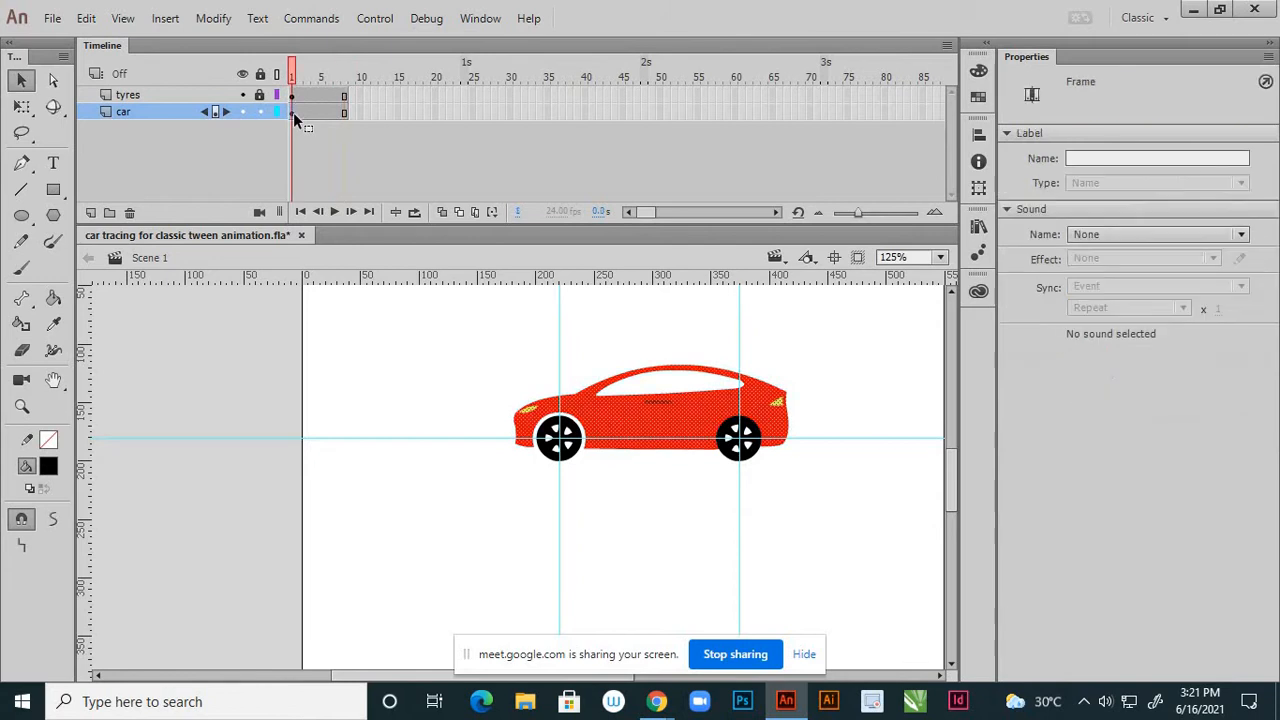
right_click(670, 430)
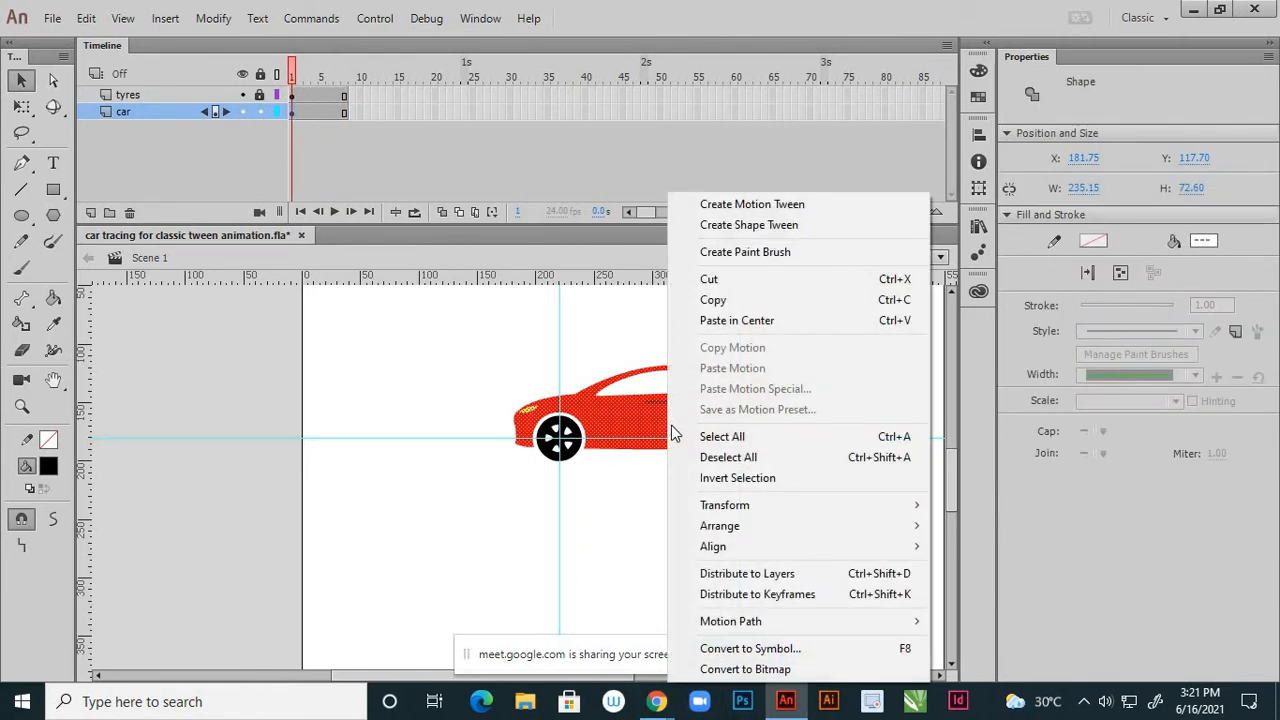
click(757, 649)
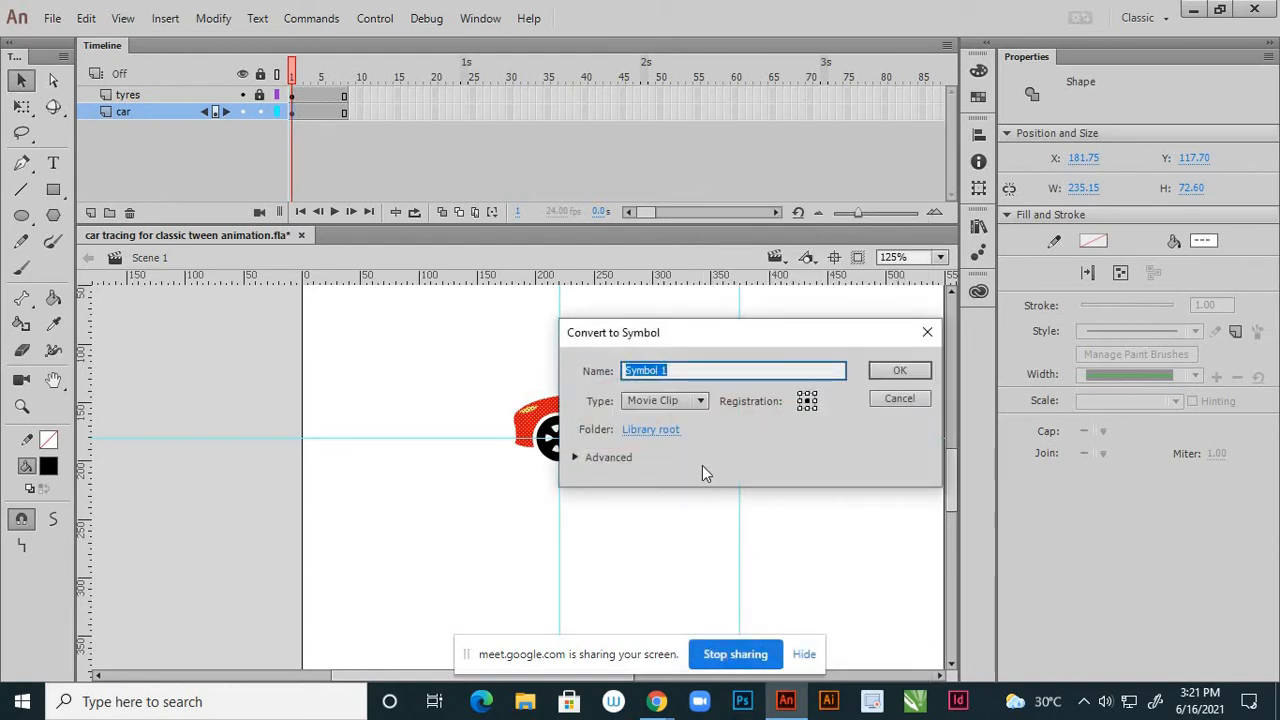
click(700, 401)
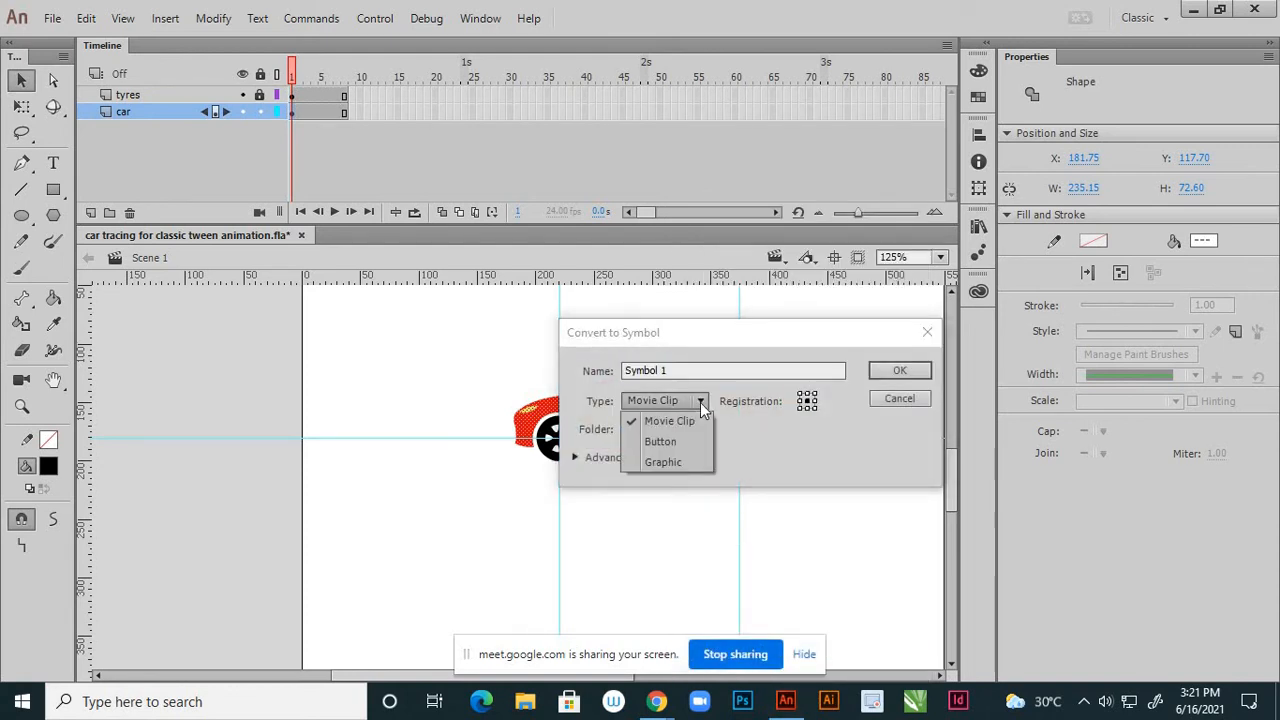
click(692, 466)
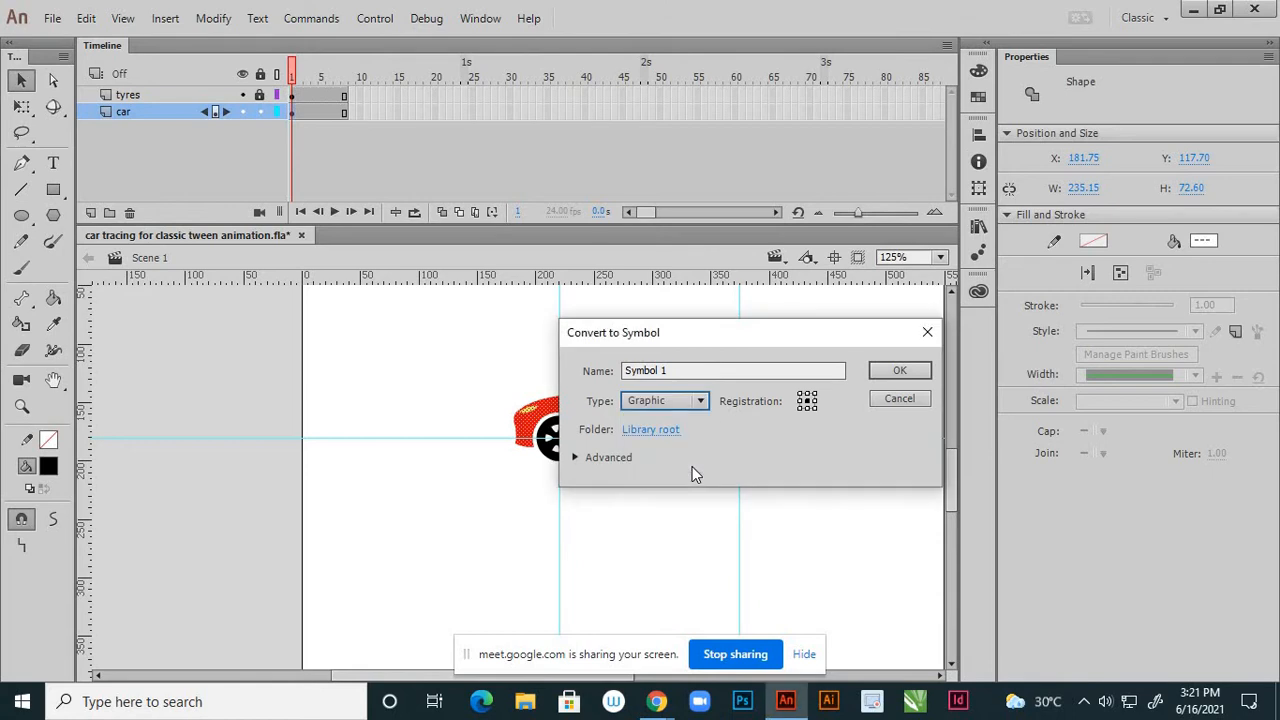
click(678, 371)
drag(677, 371, 613, 370)
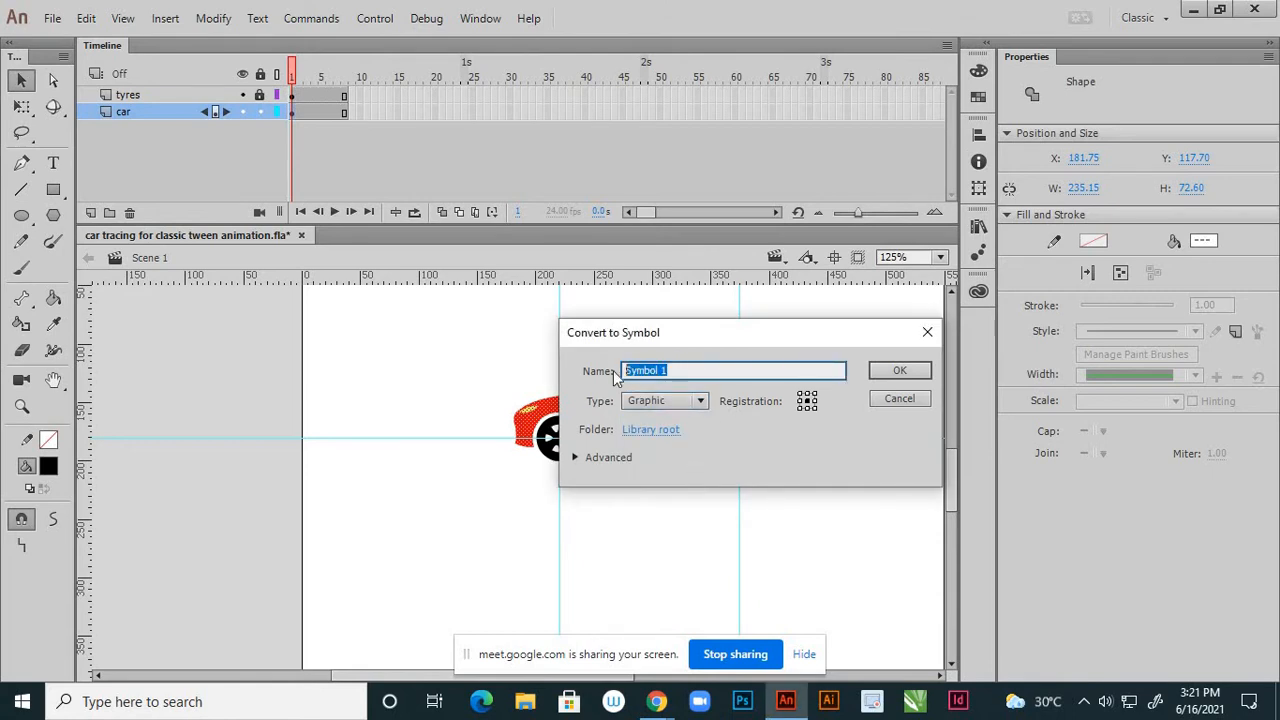
text(car)
click(883, 375)
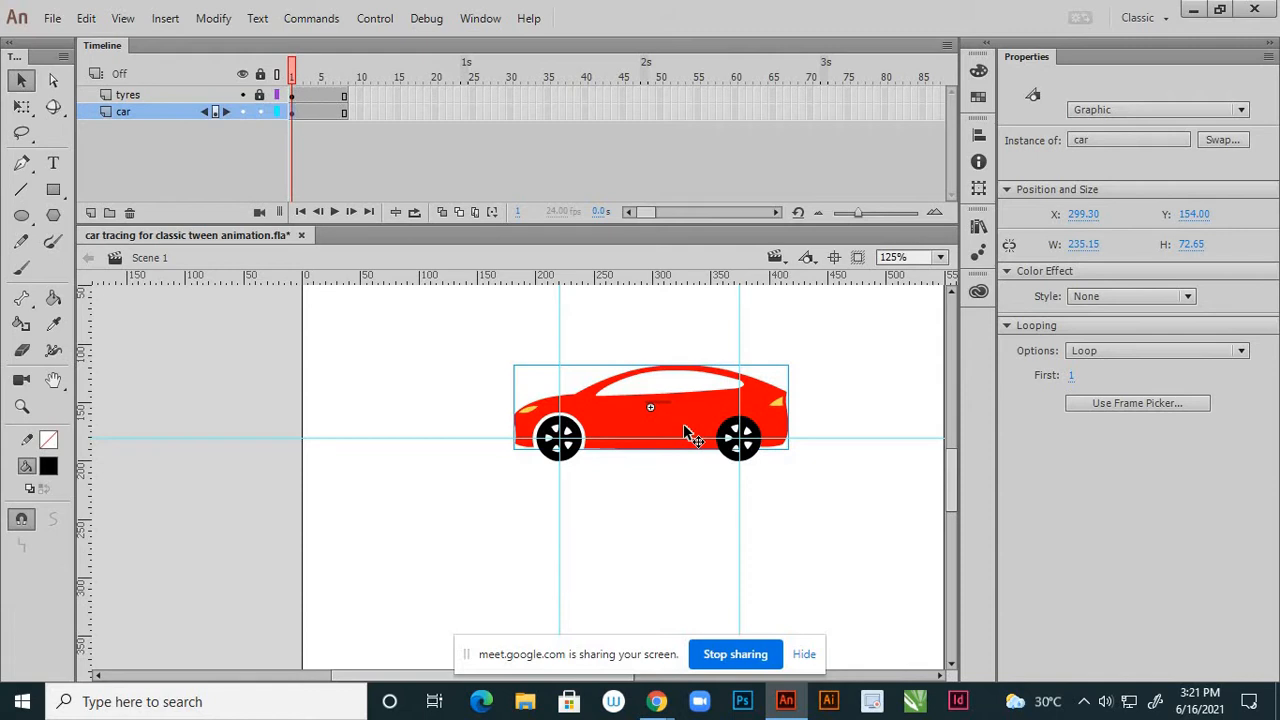
click(456, 326)
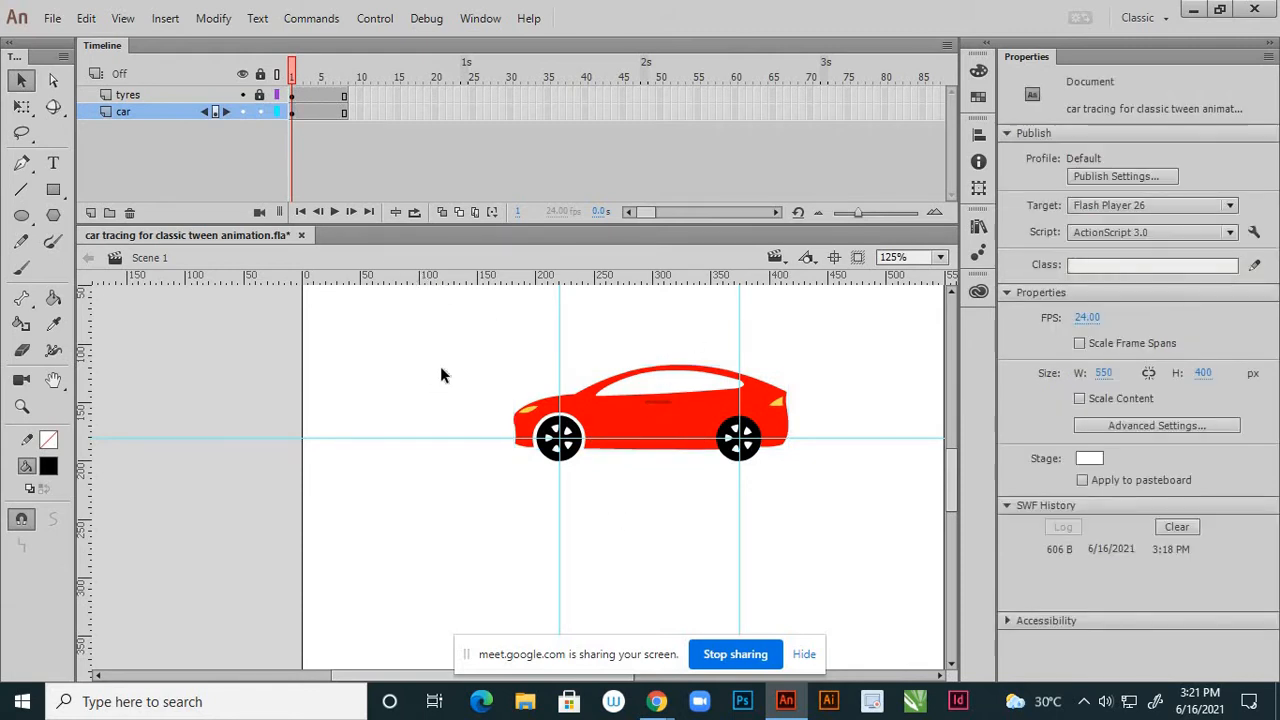
- Switch to the desktop and open the cartoon character tracing artwork in Illustrator
scroll(450, 385, down, 4)
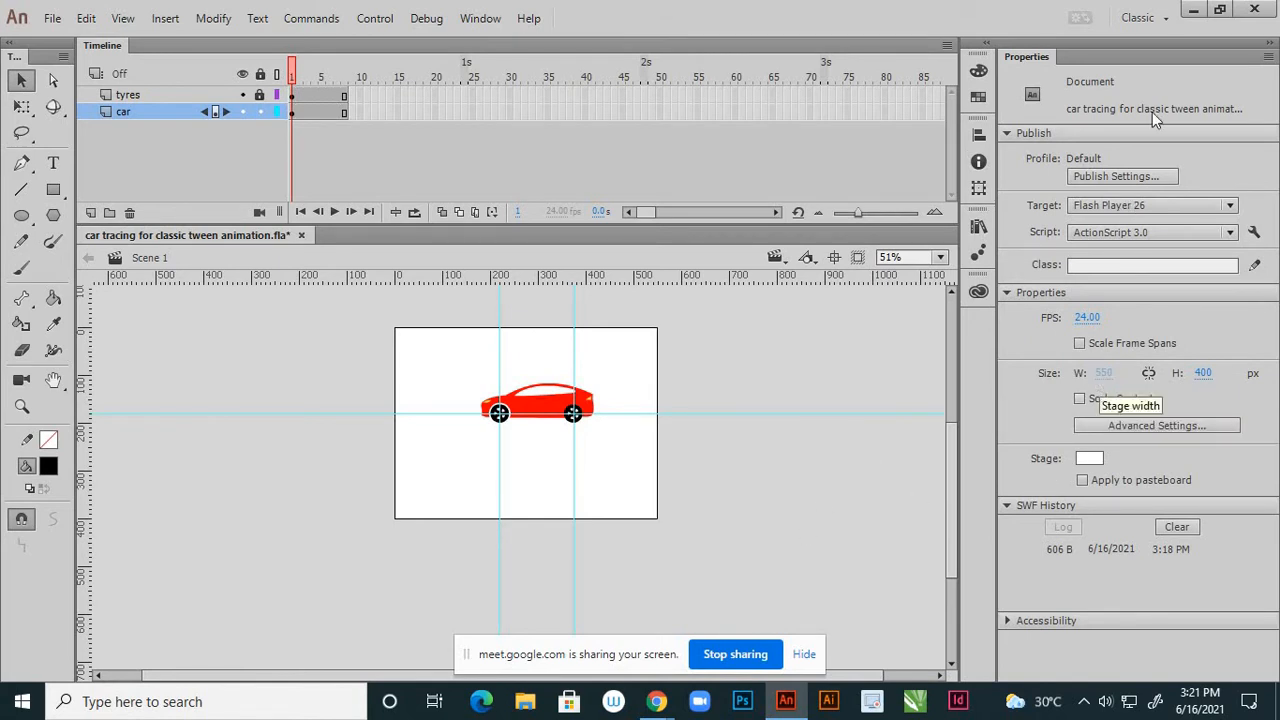
click(1192, 12)
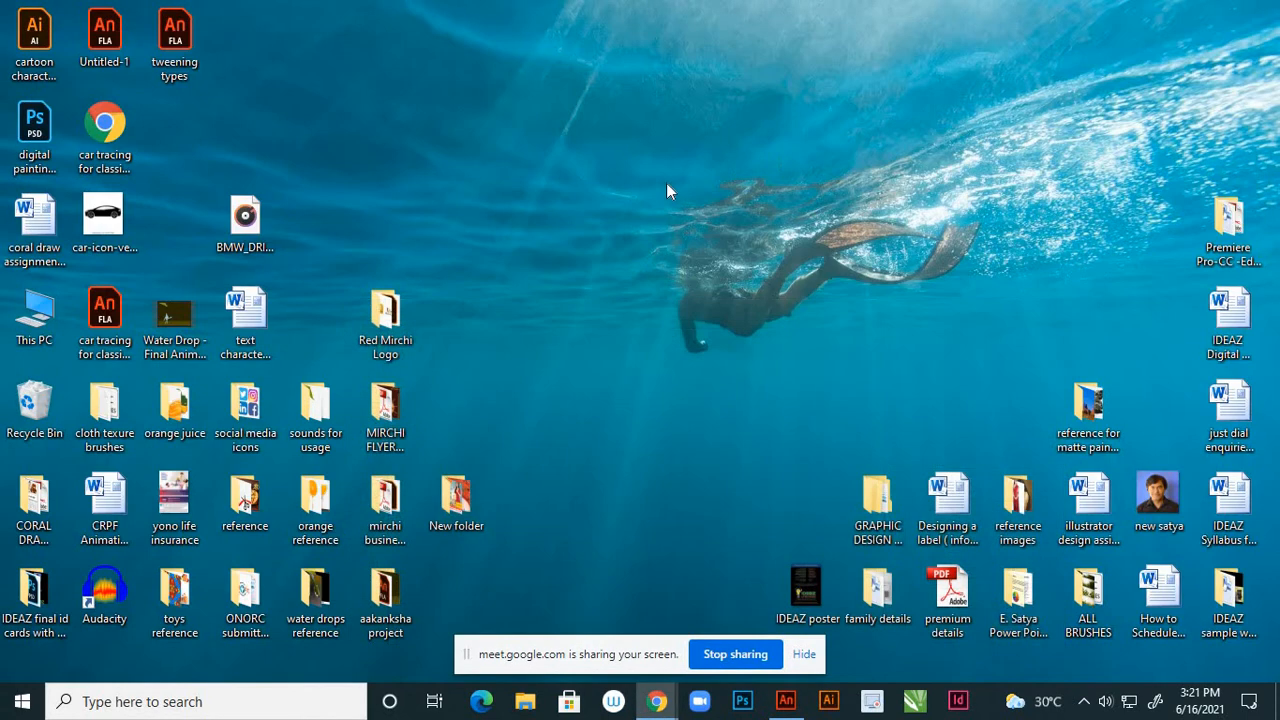
click(410, 78)
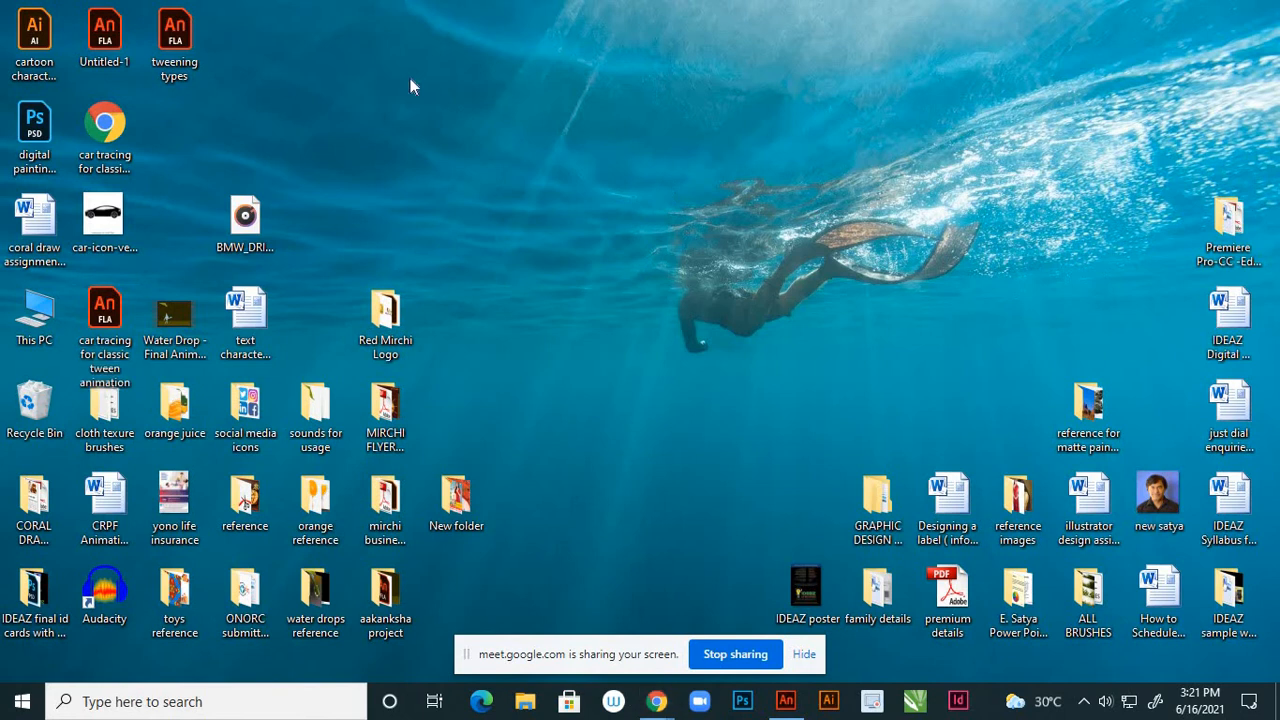
click(28, 76)
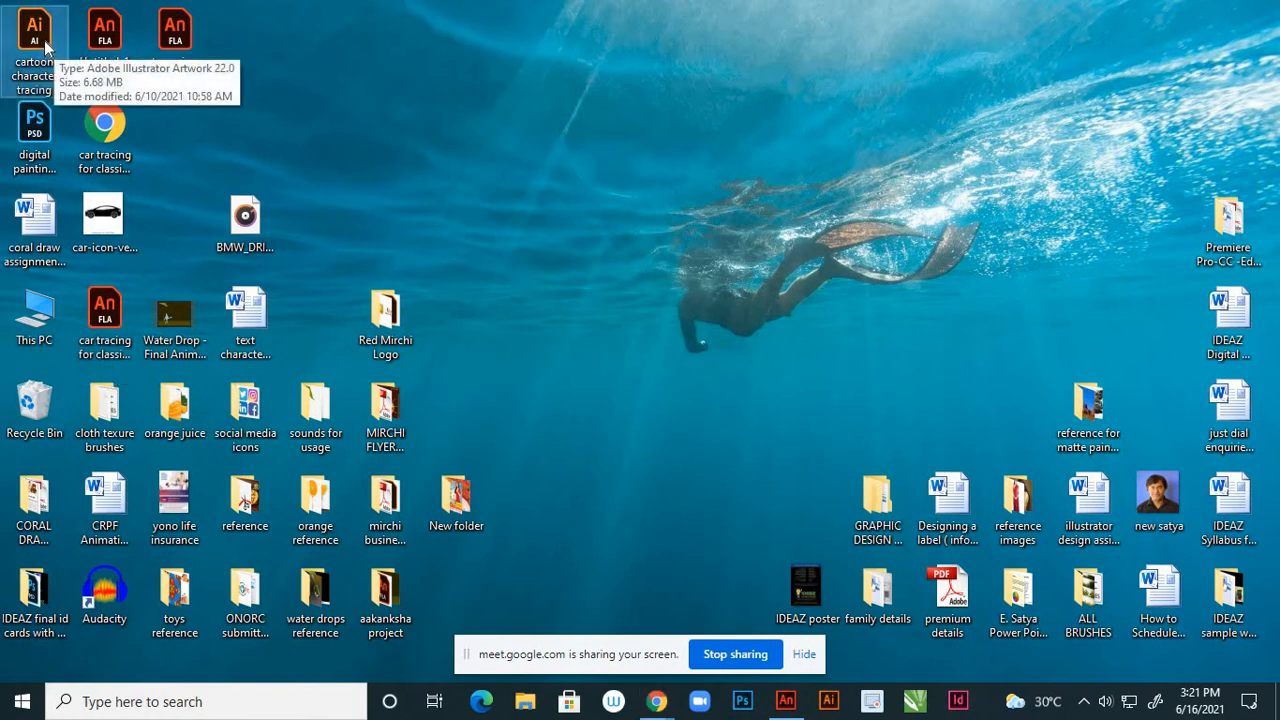
double_click(45, 45)
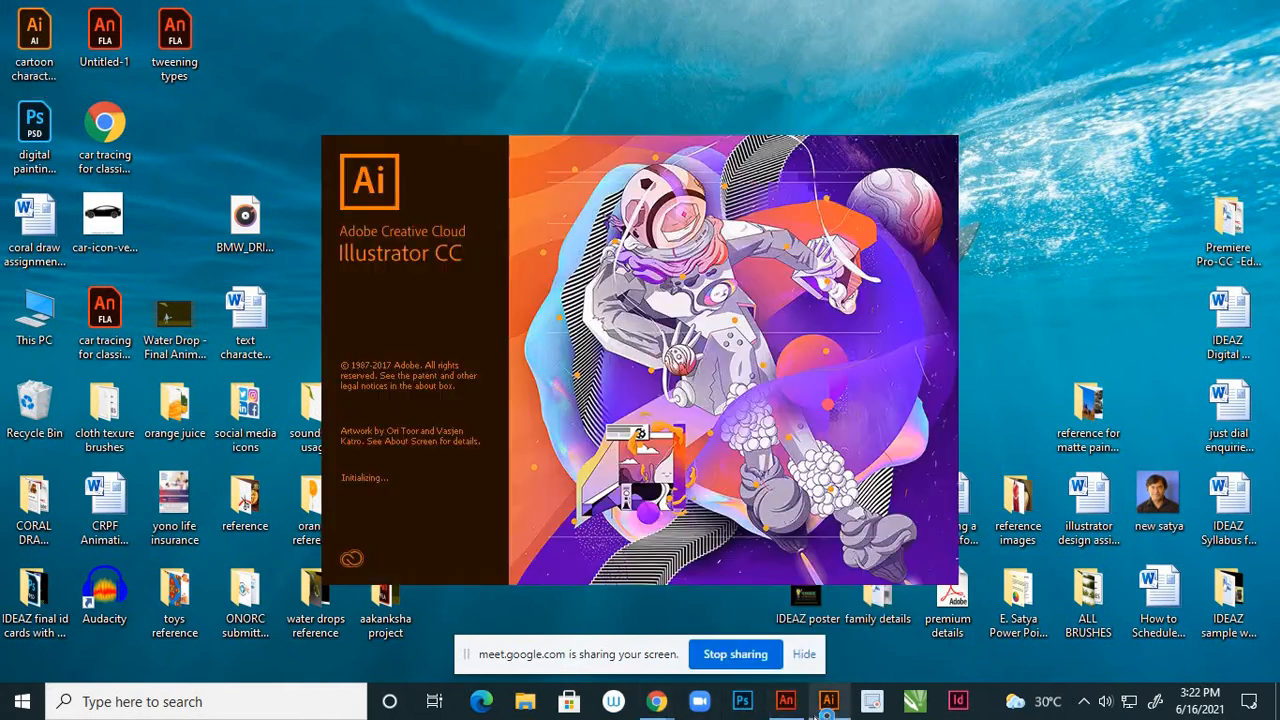
mouse_move(815, 708)
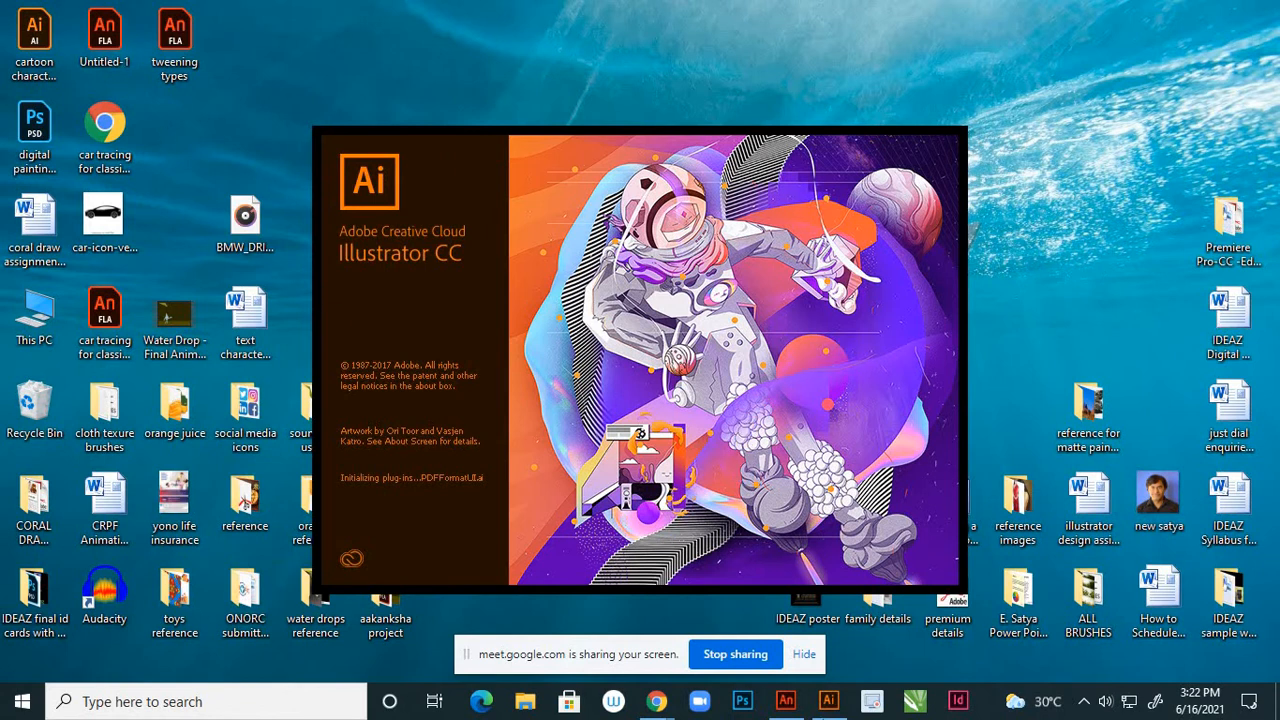
- Switch back to Animate and set the stage size to 1120 px wide and 1980 px high
click(791, 702)
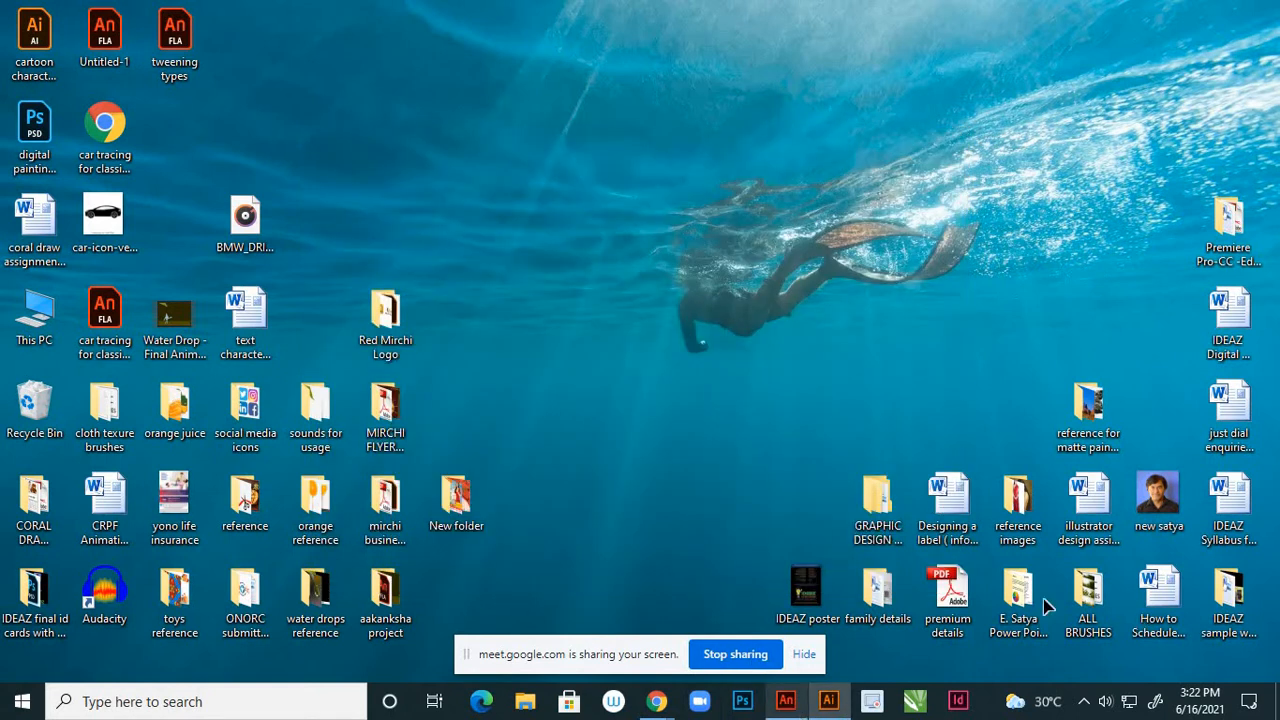
click(787, 703)
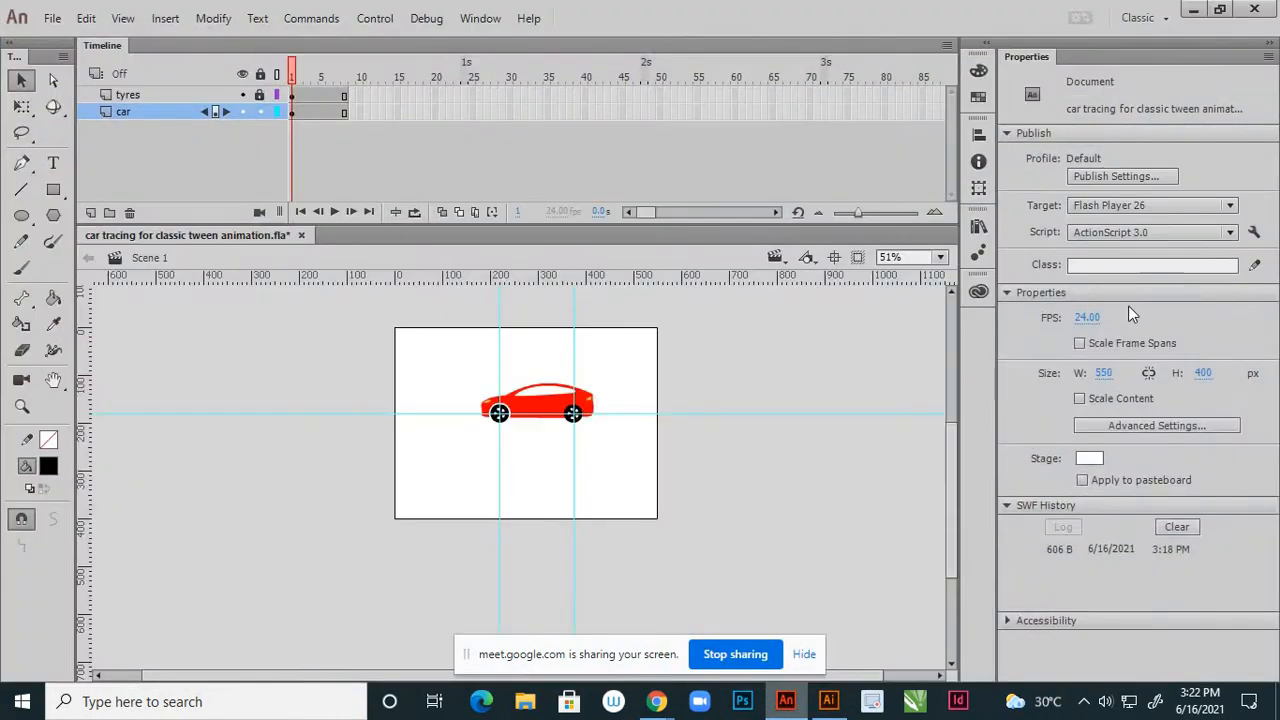
click(1103, 378)
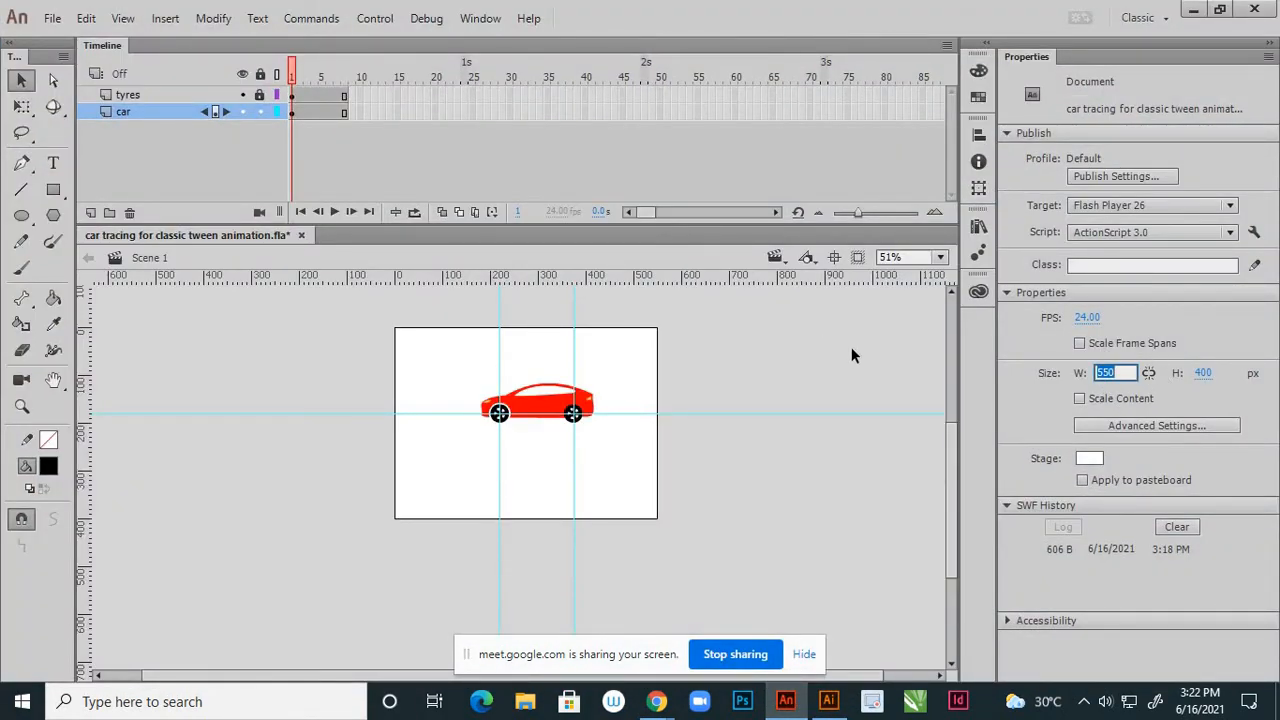
text(1120)
click(1204, 372)
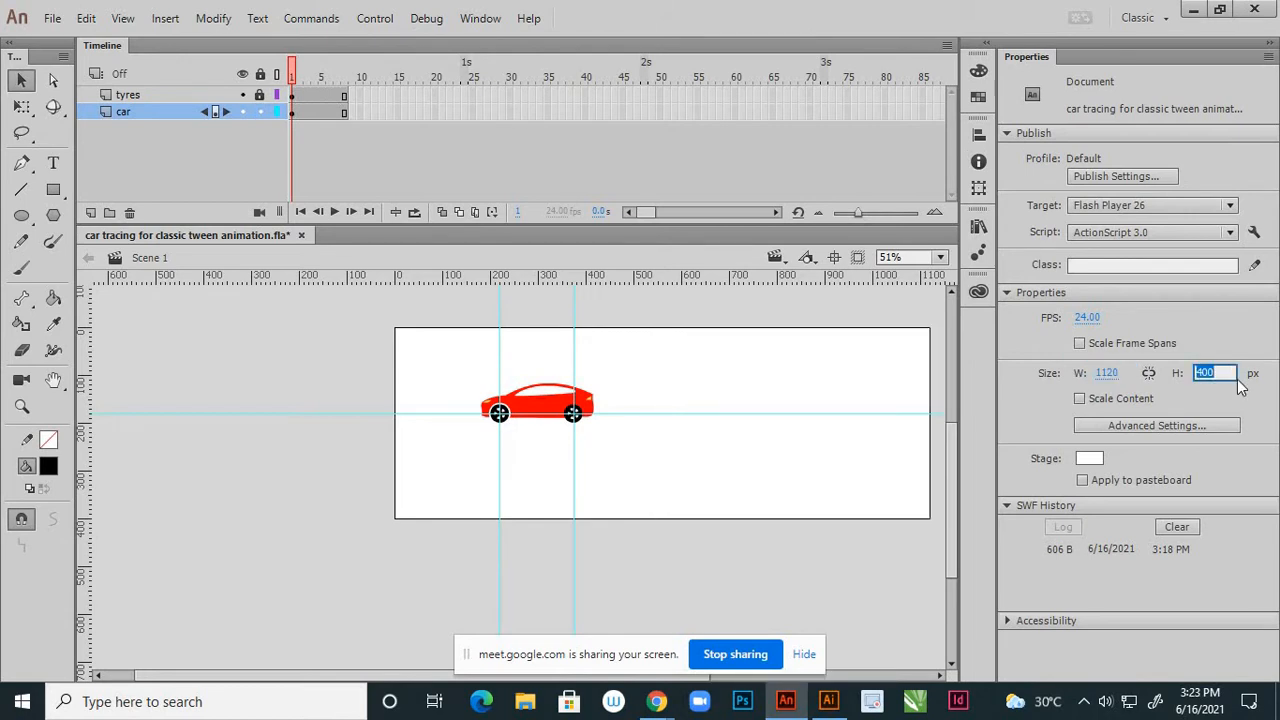
text(1980)
click(839, 310)
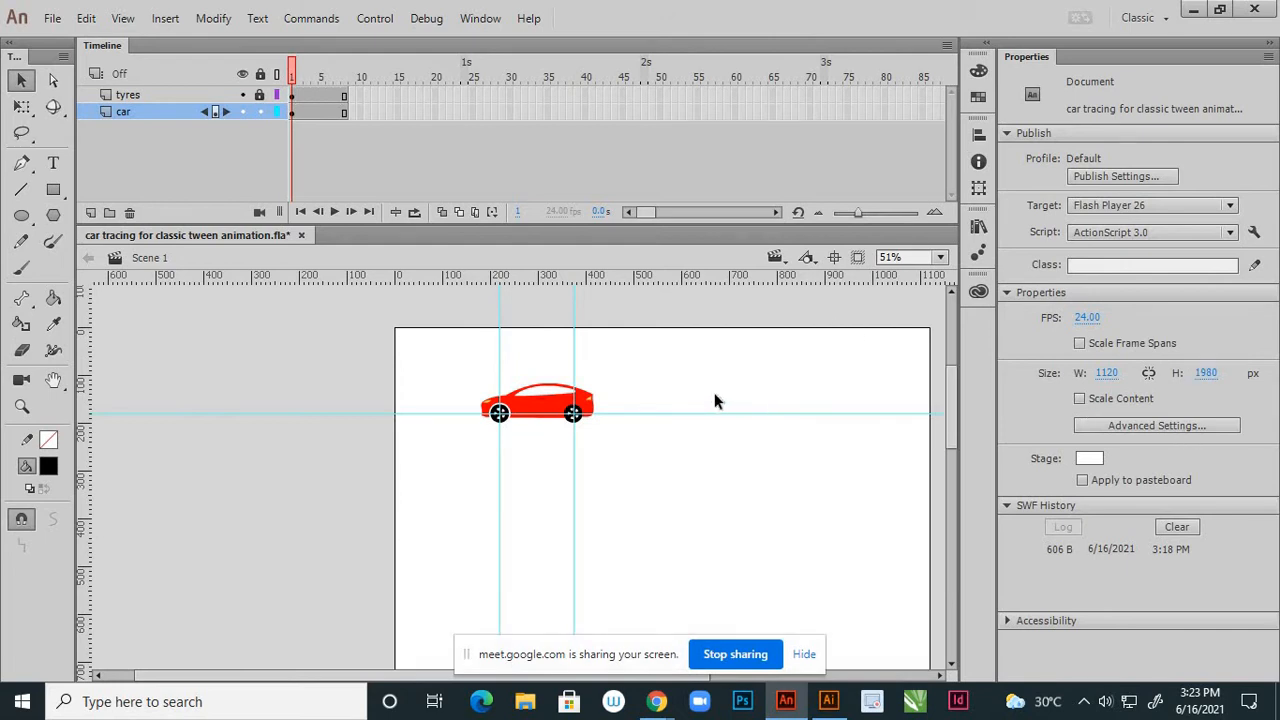
- Set the stage height to 1080 px
scroll(679, 370, down, 4)
scroll(692, 365, down, 1)
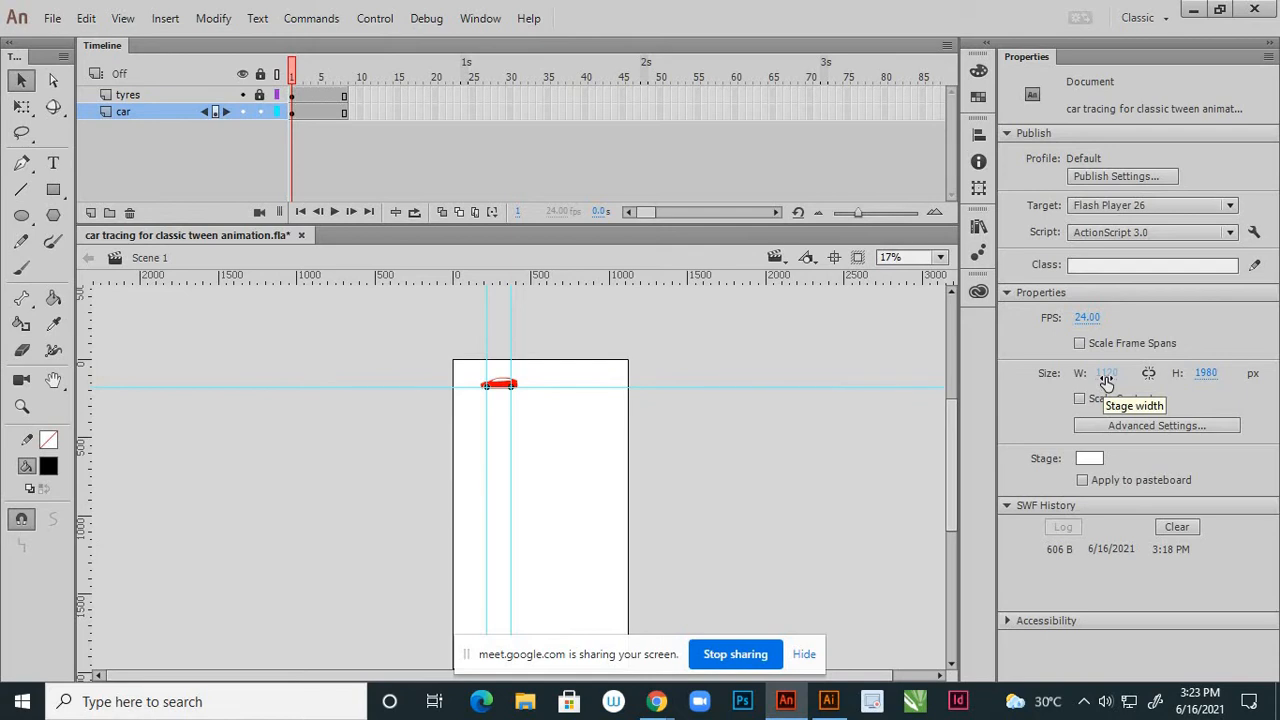
click(1207, 375)
text(1)
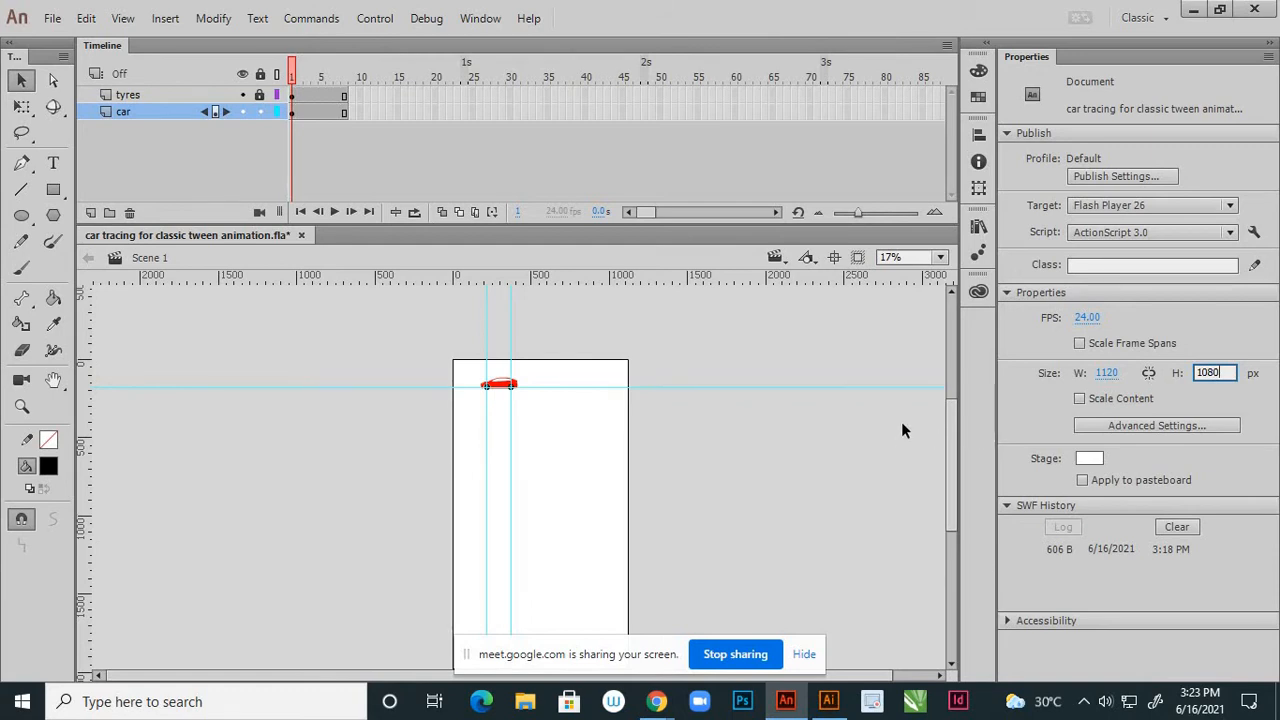
key(Return)
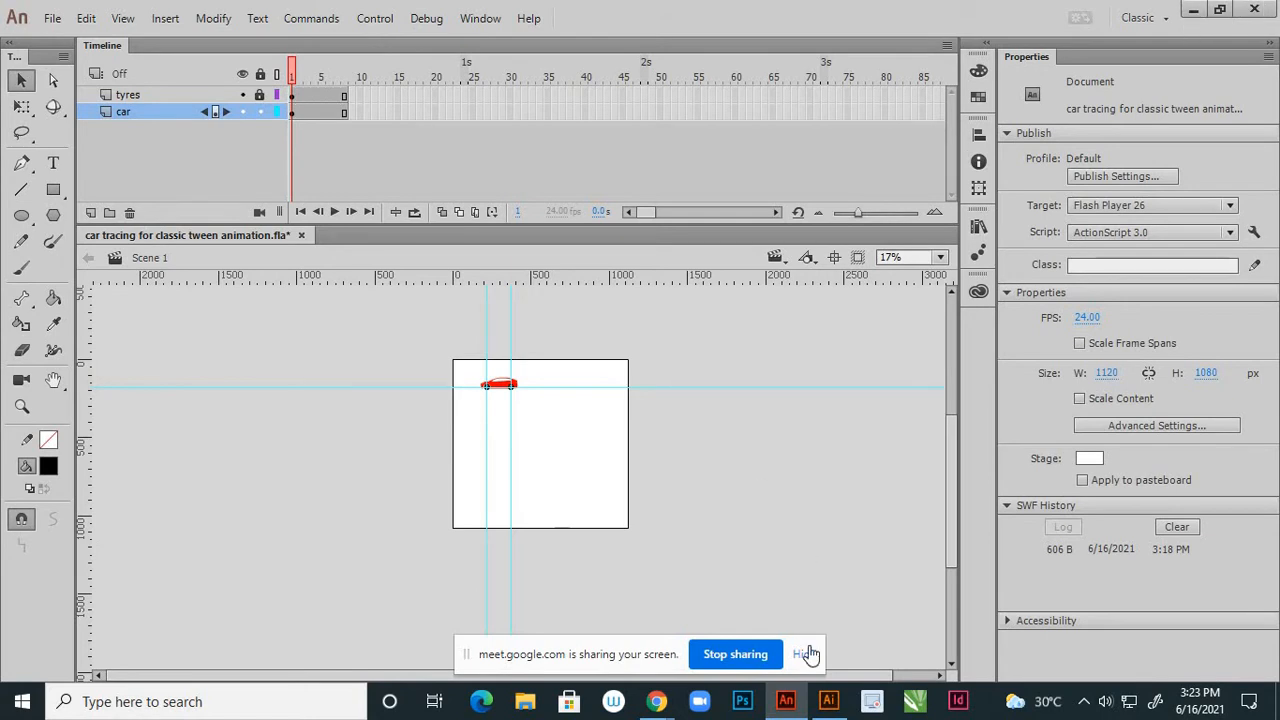
- Switch to Illustrator and close the cartoon character tracing.ai document
click(1189, 10)
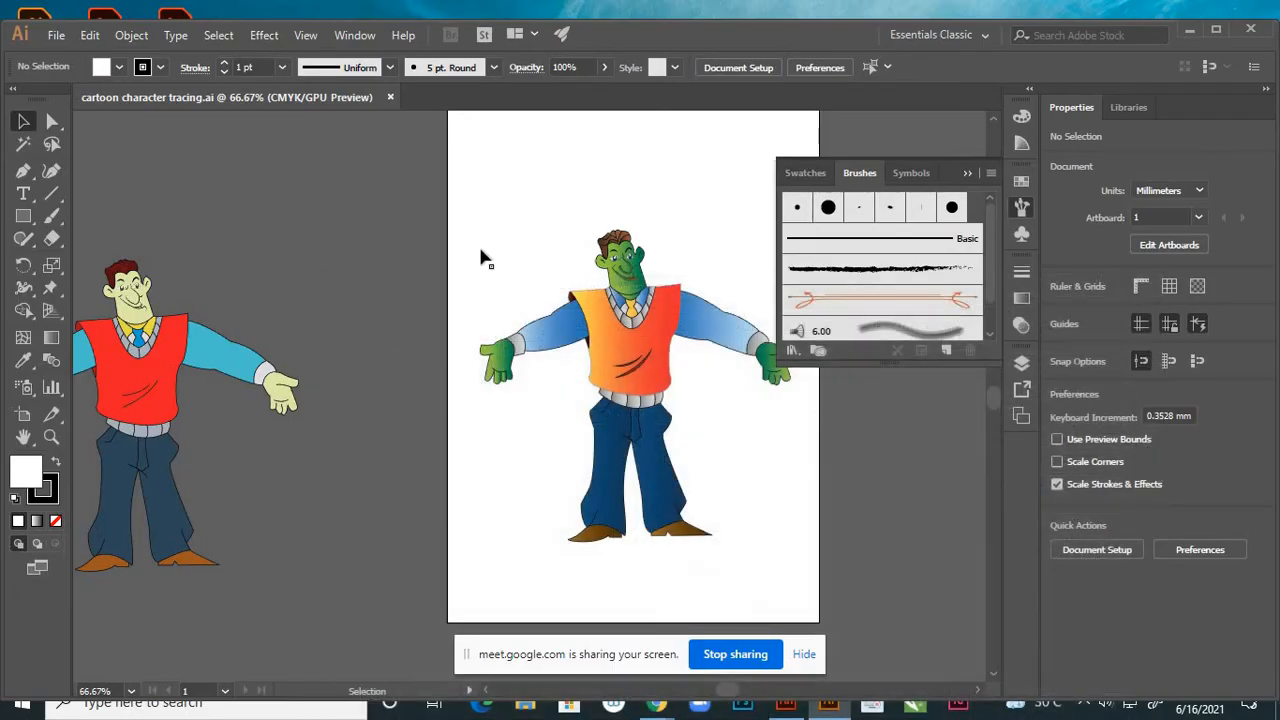
click(391, 97)
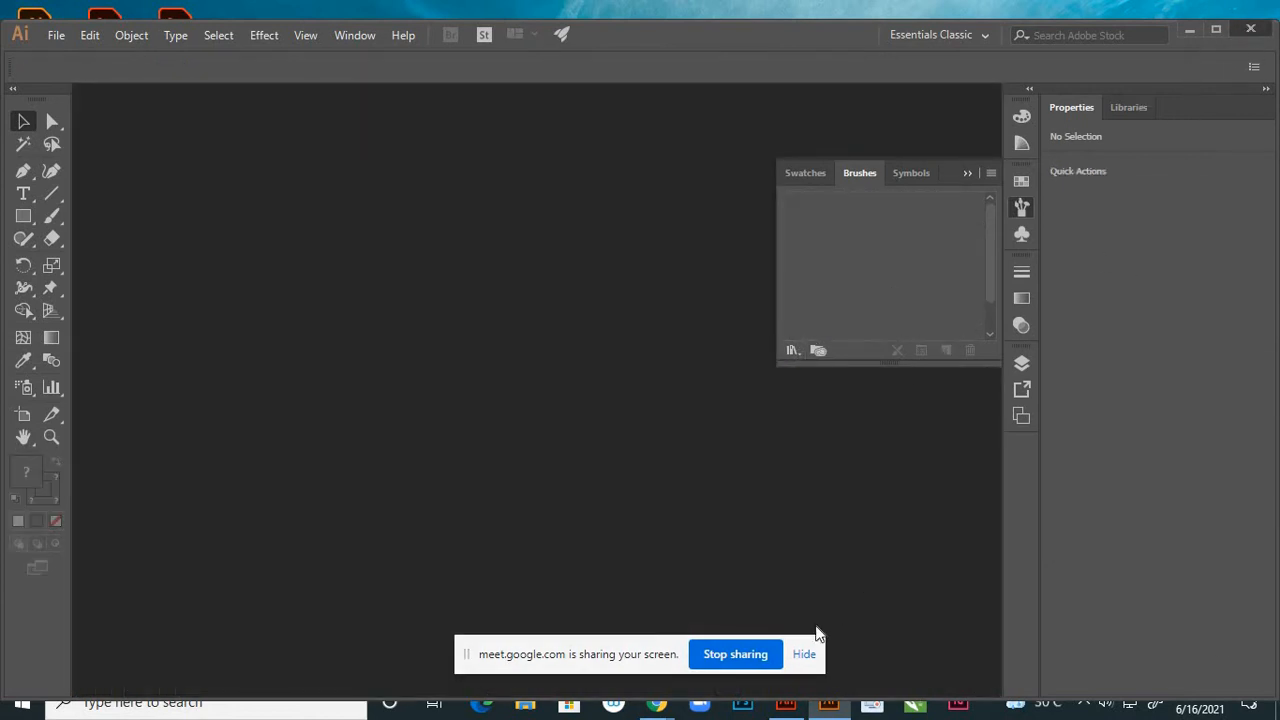
- Close Illustrator and return to the desktop
click(789, 704)
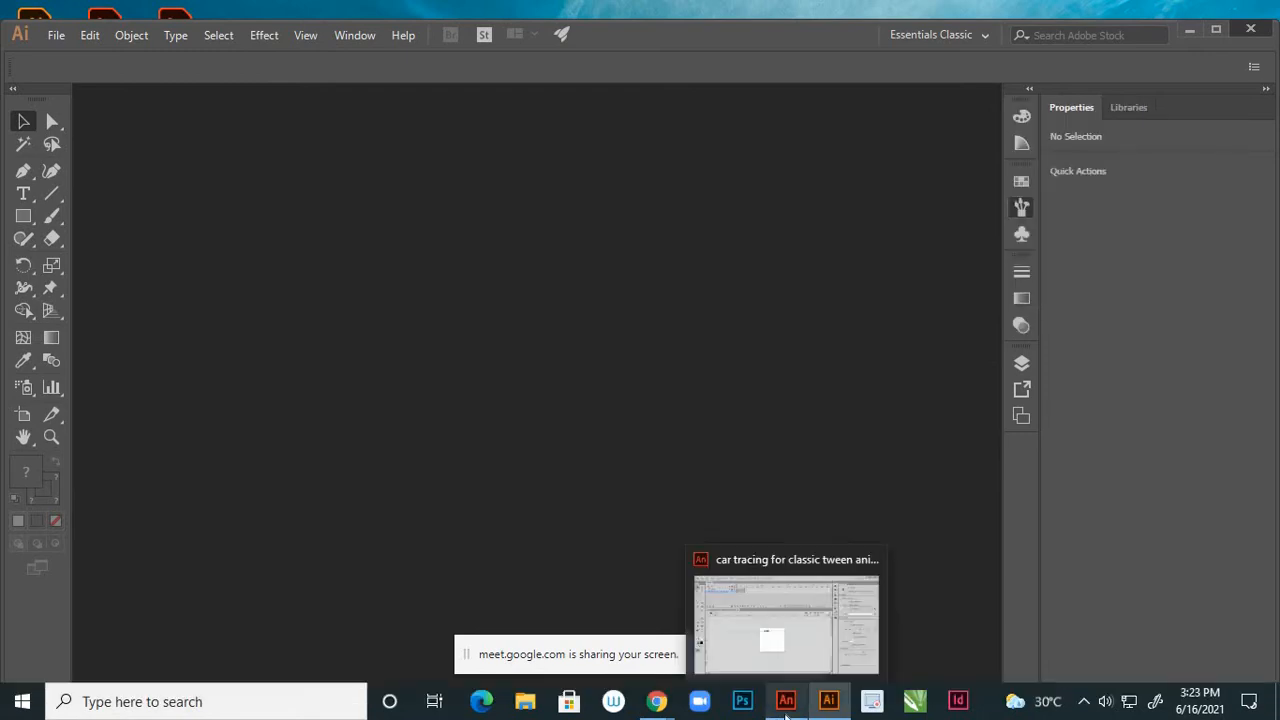
click(787, 710)
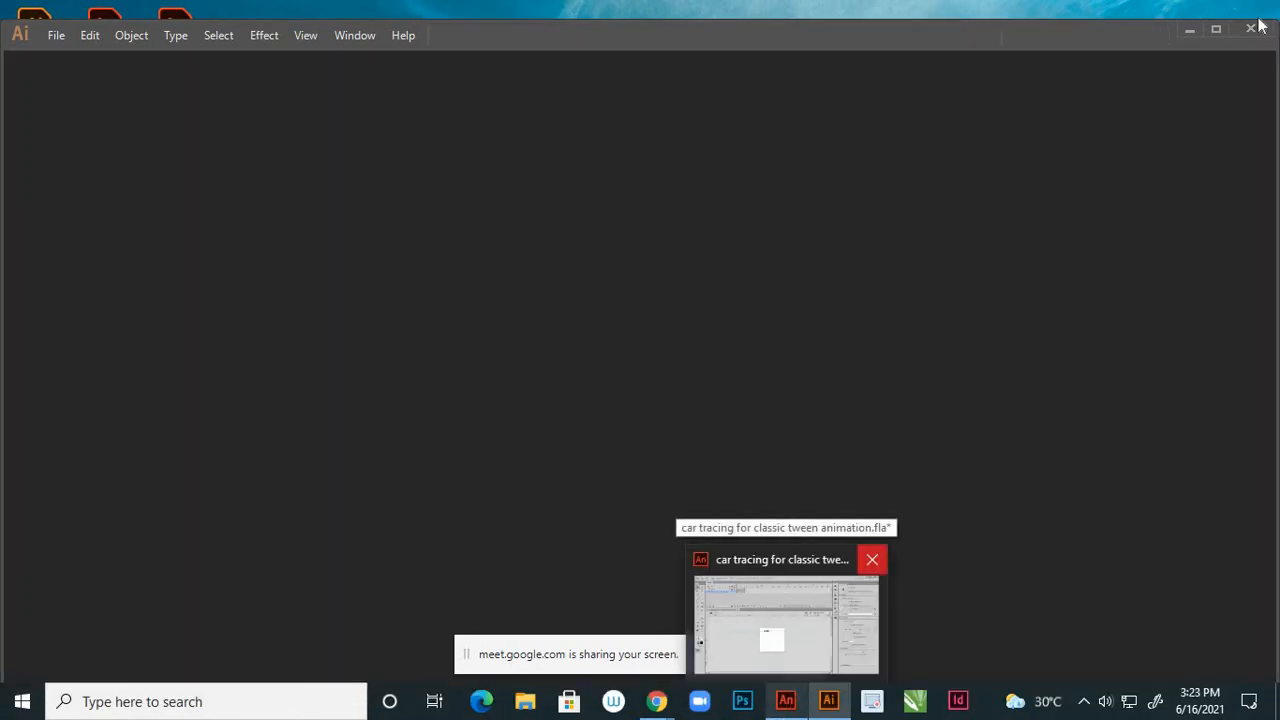
click(871, 558)
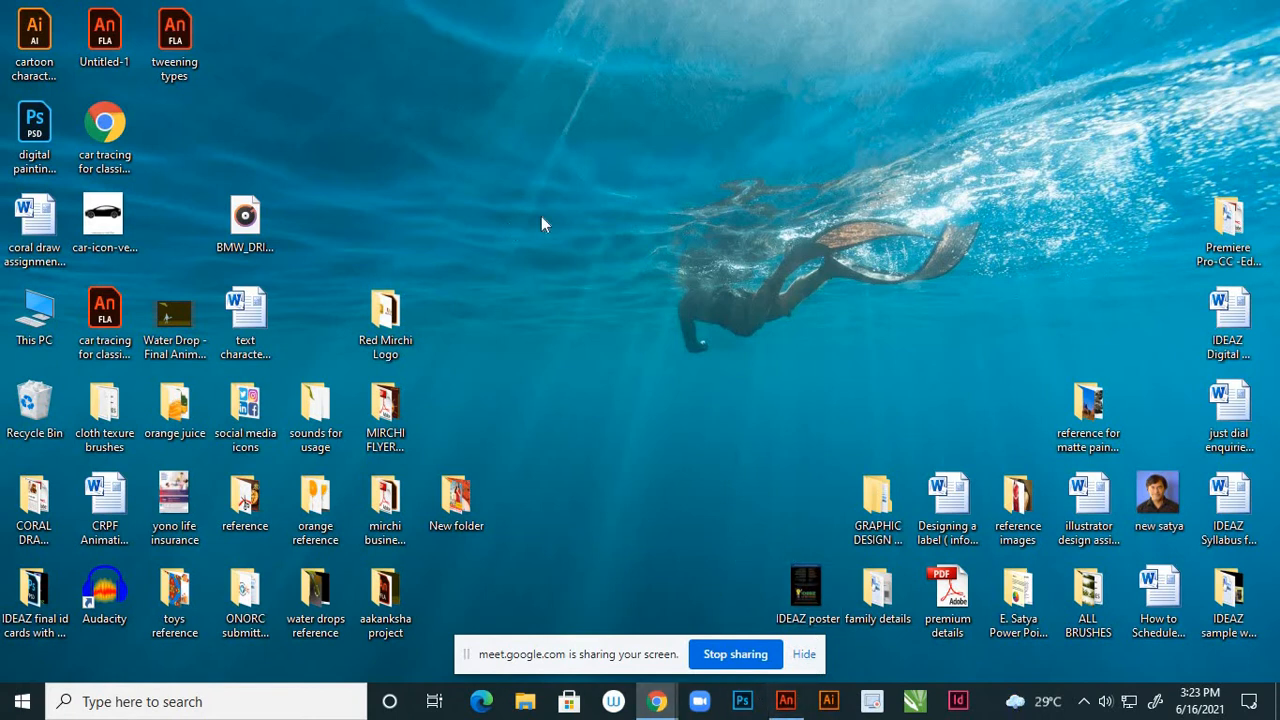
click(585, 190)
- Browse from This PC to drive D:, the ARENA Animation lock down classes folder and its arena flash recordings subfolder
click(34, 318)
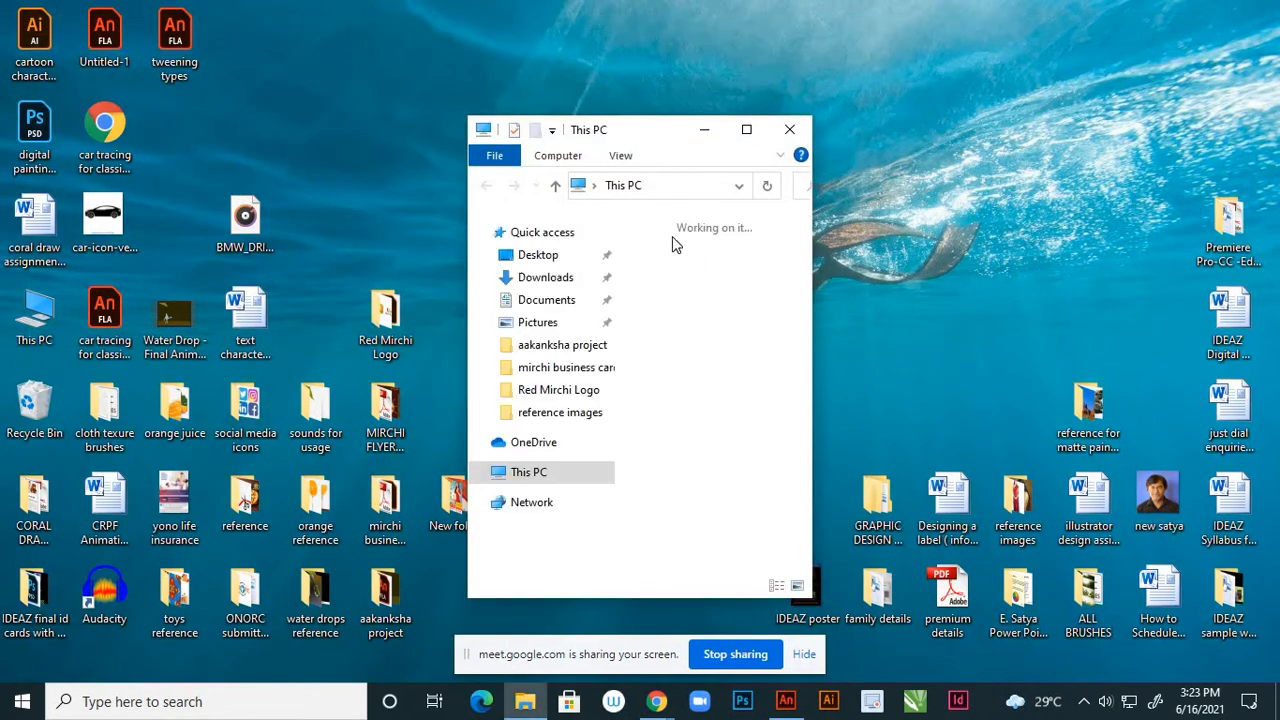
click(746, 130)
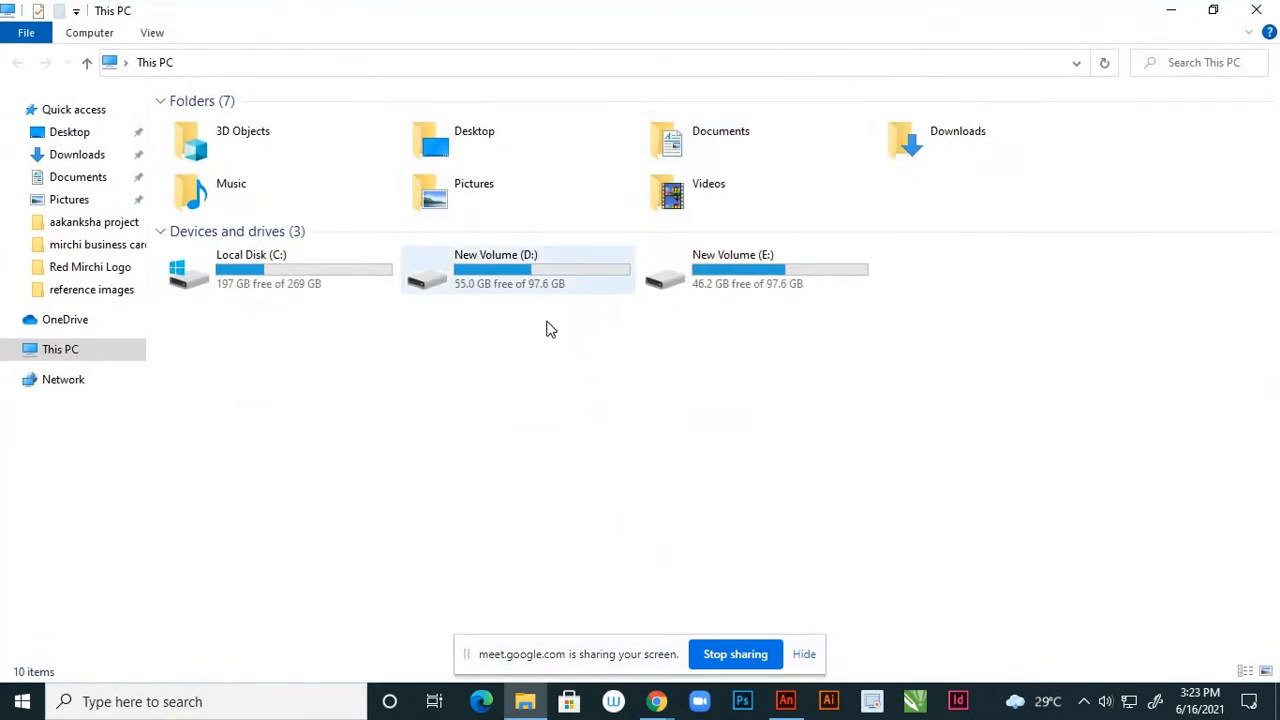
double_click(531, 276)
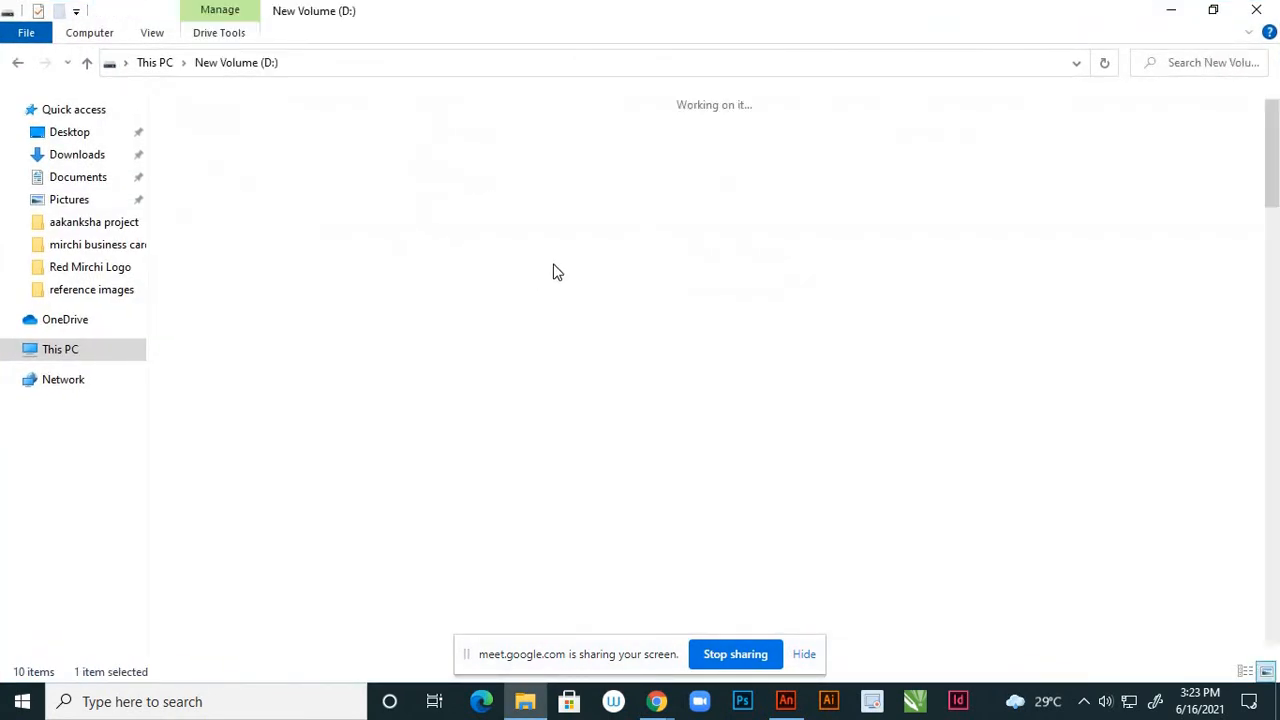
double_click(717, 212)
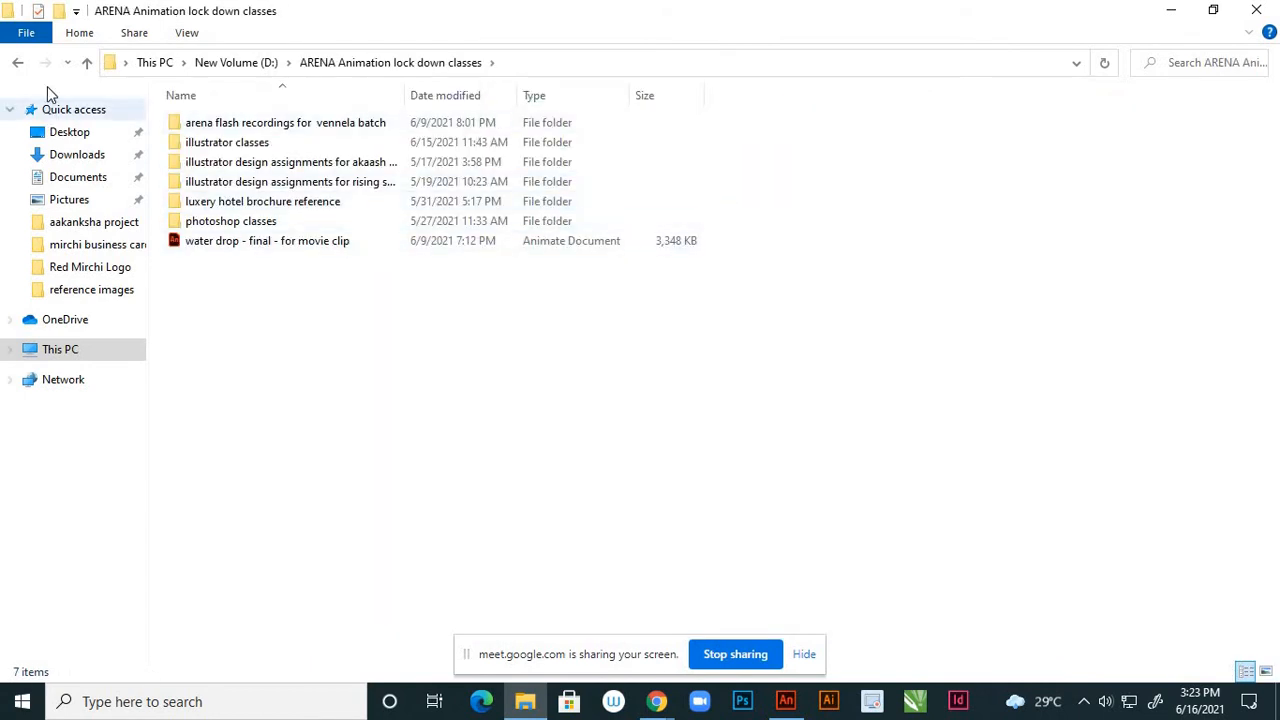
click(18, 64)
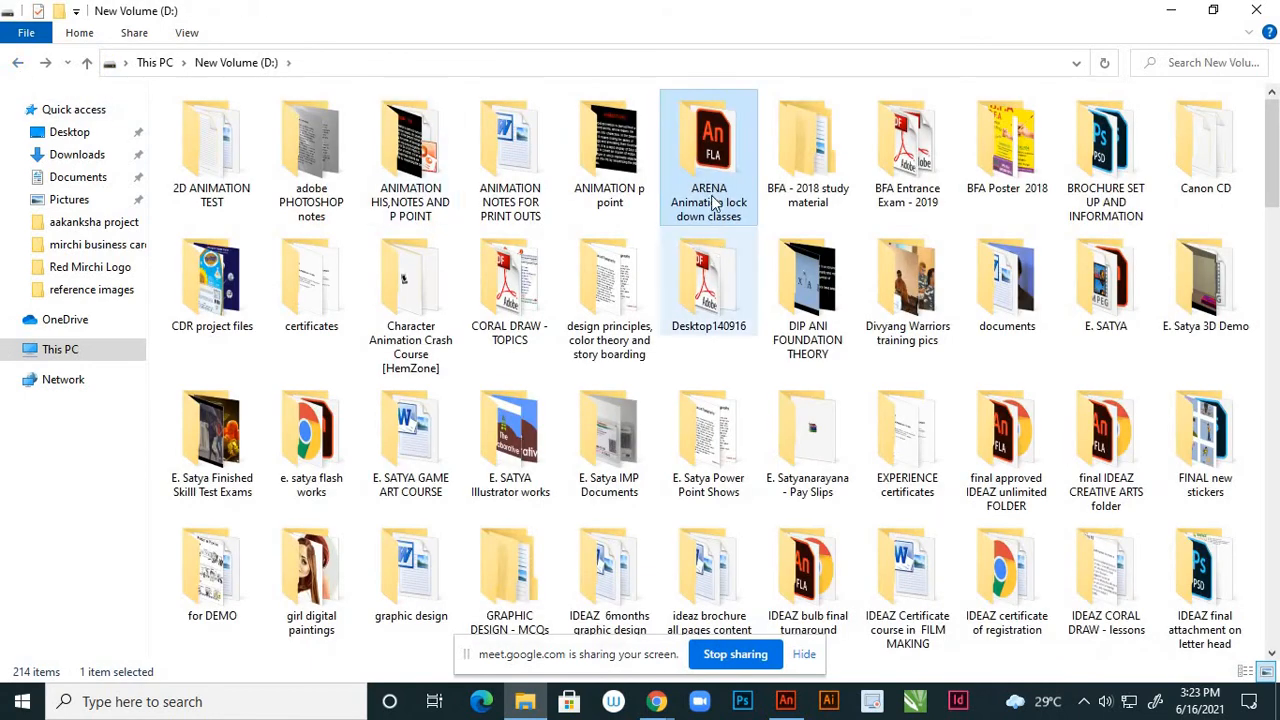
double_click(717, 178)
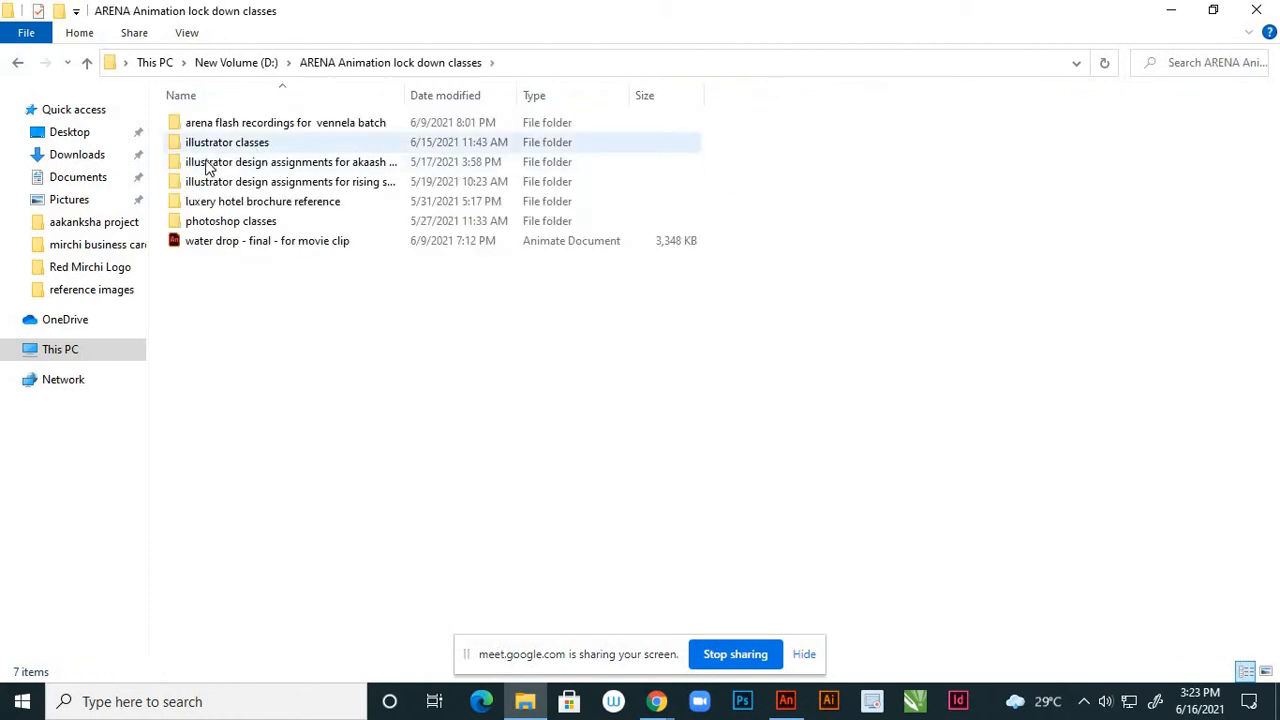
double_click(317, 128)
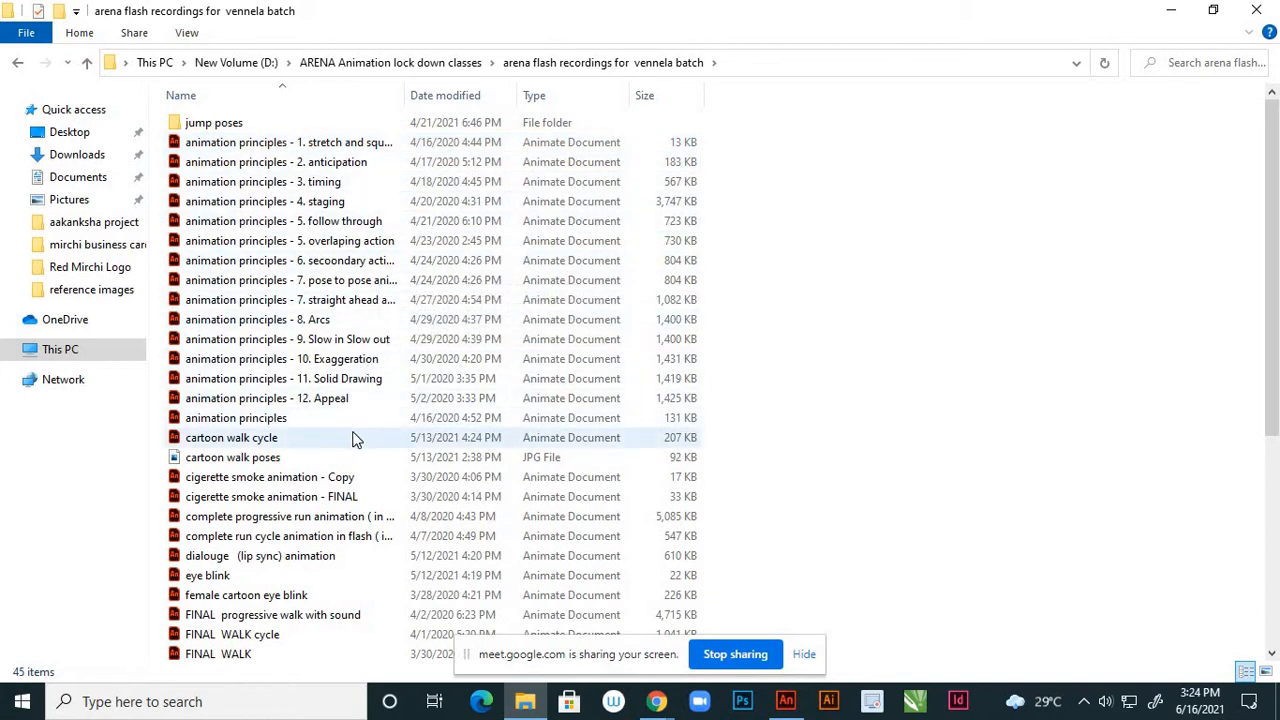
- Open the "animation principles - 1. stretch and squash" document in Animate and check its stage size
click(321, 150)
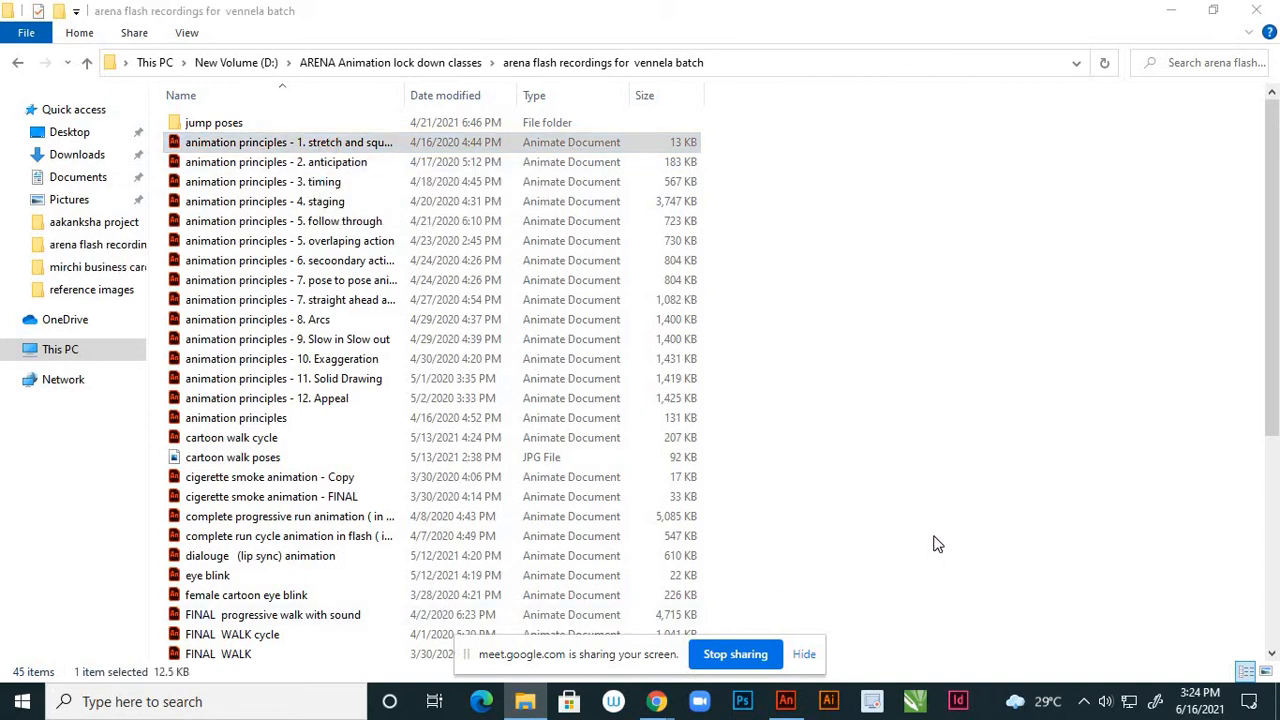
key(Return)
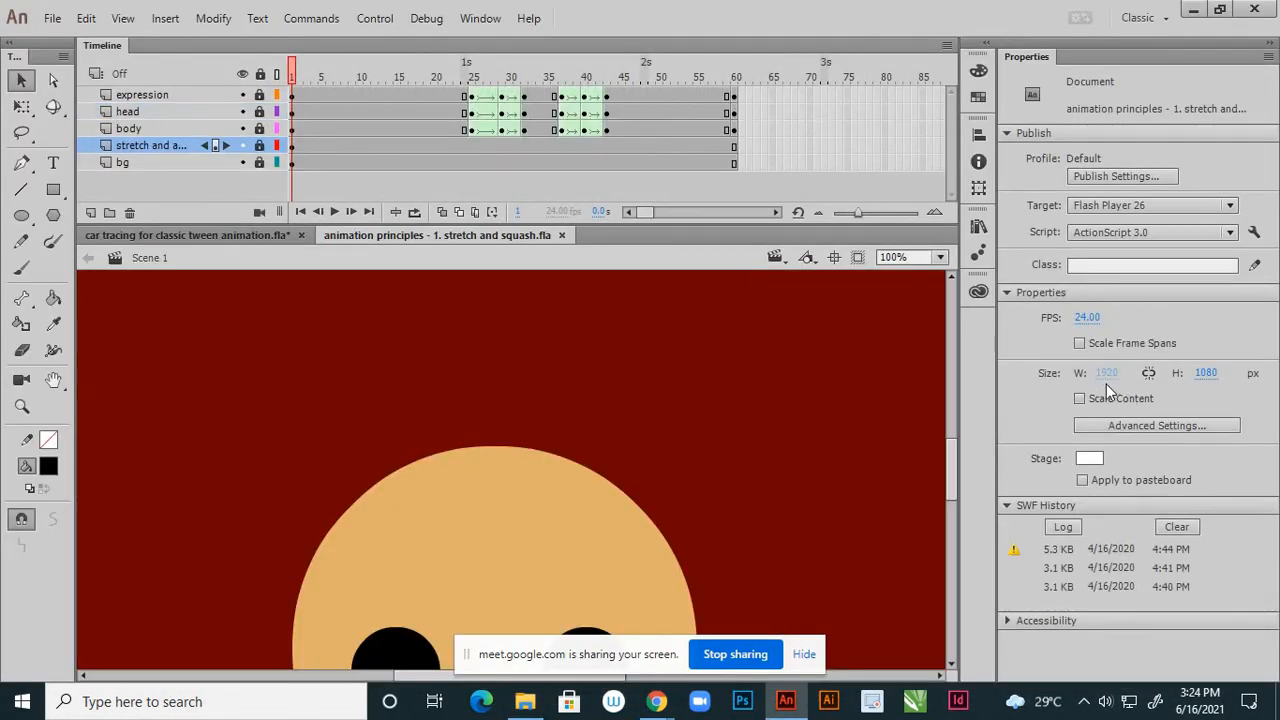
scroll(848, 405, down, 4)
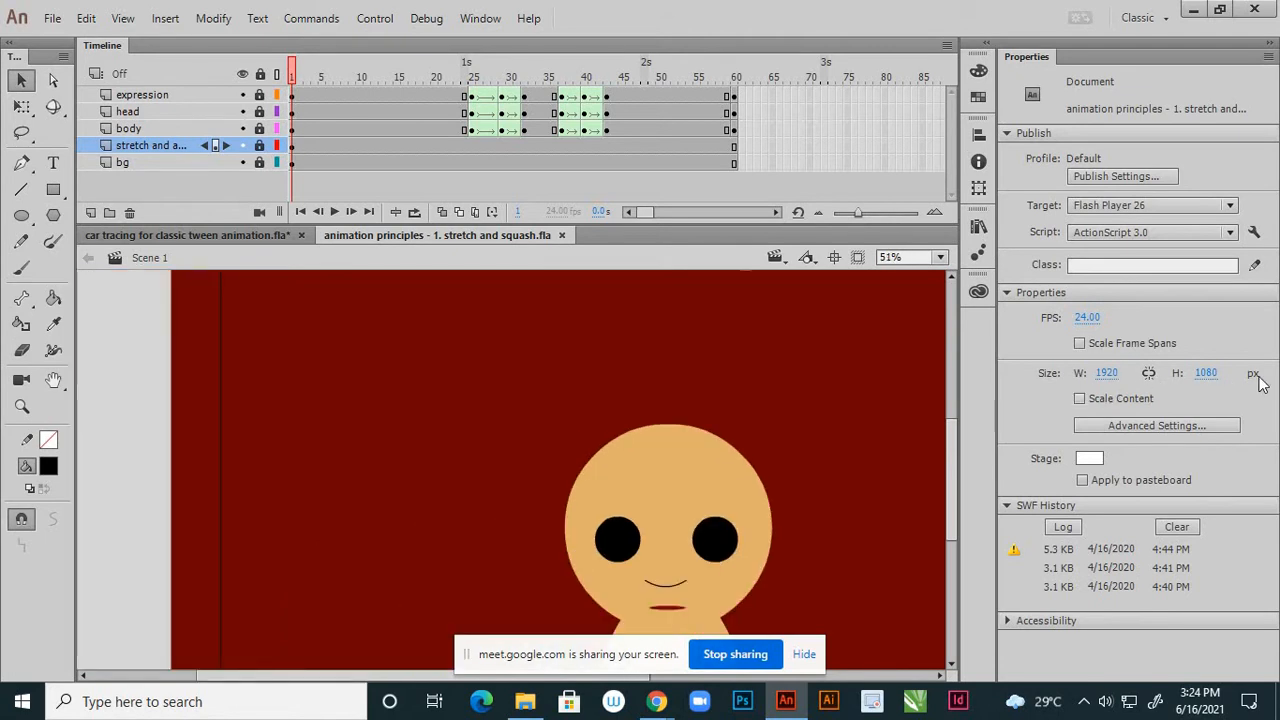
- Set the stage width of the car tracing document to 1920 px and close the stretch and squash document
click(230, 238)
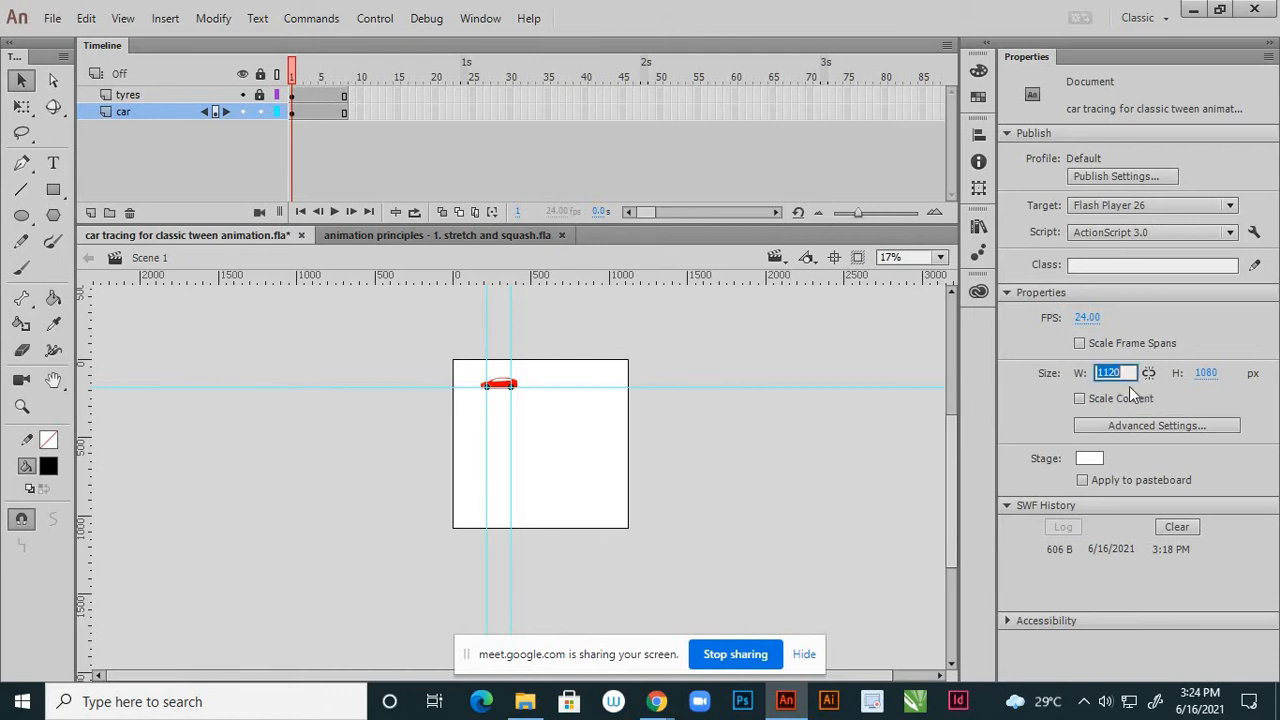
text(1920)
click(892, 441)
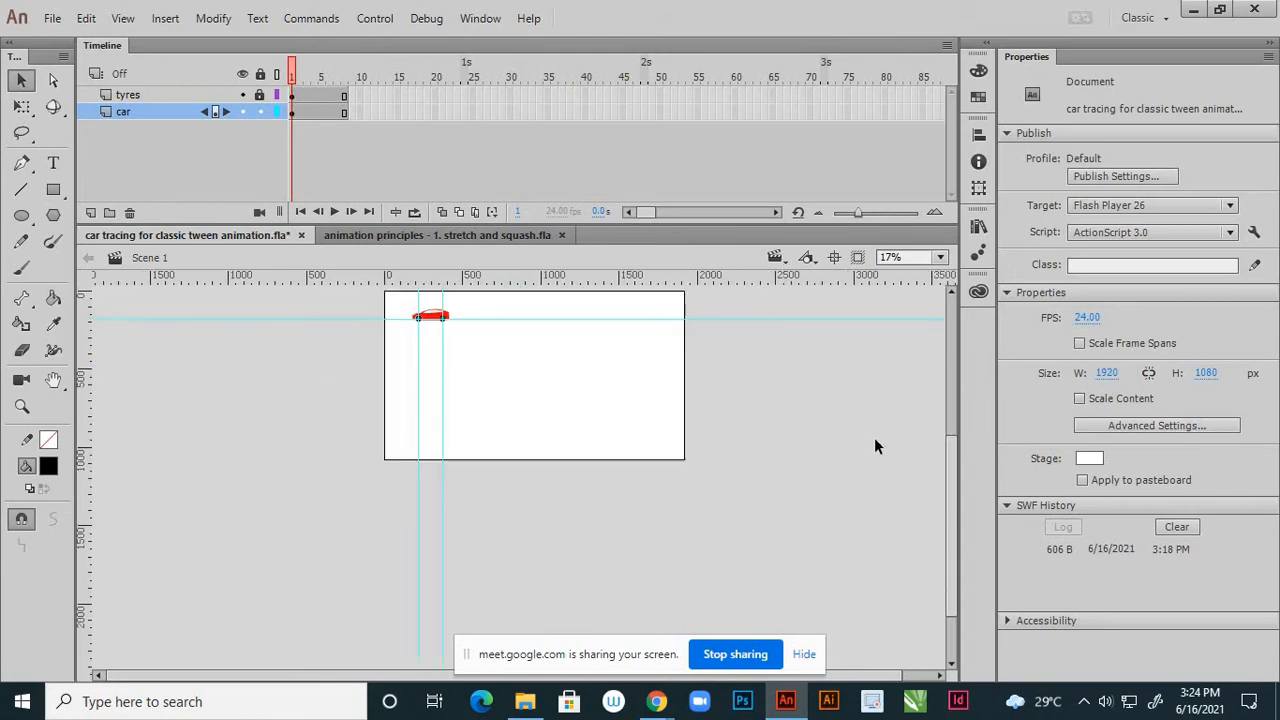
click(442, 234)
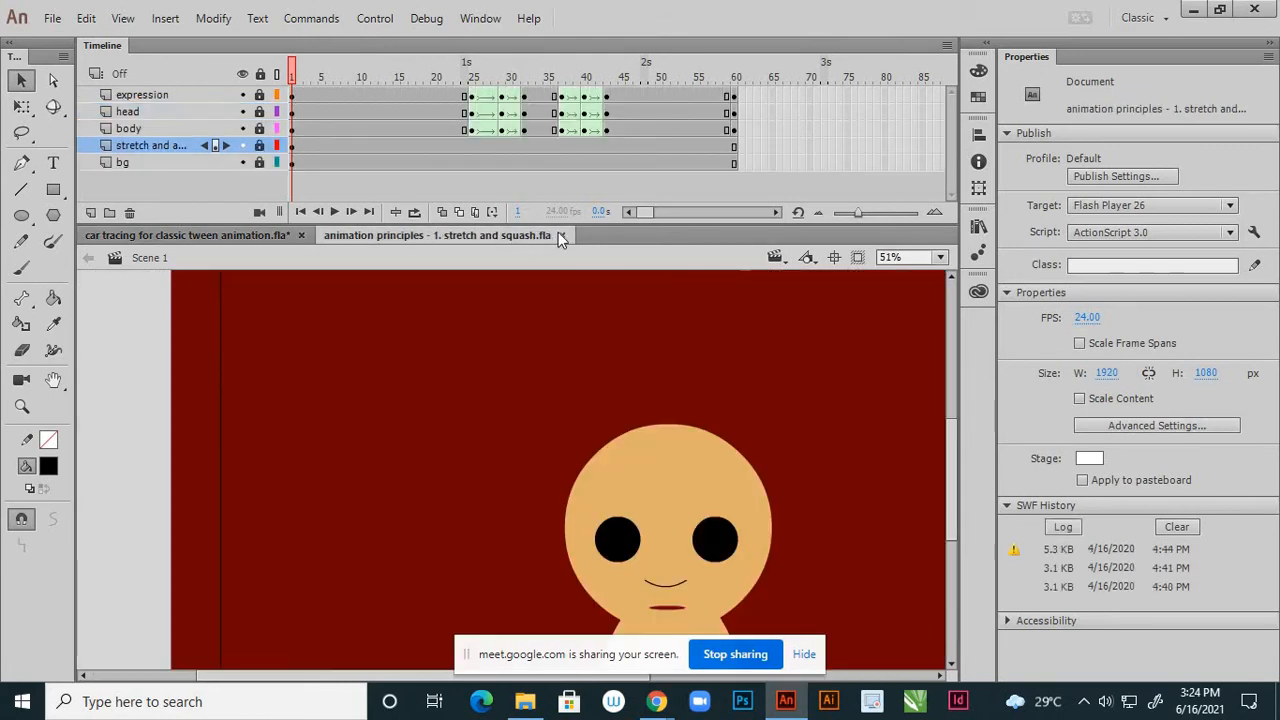
click(562, 235)
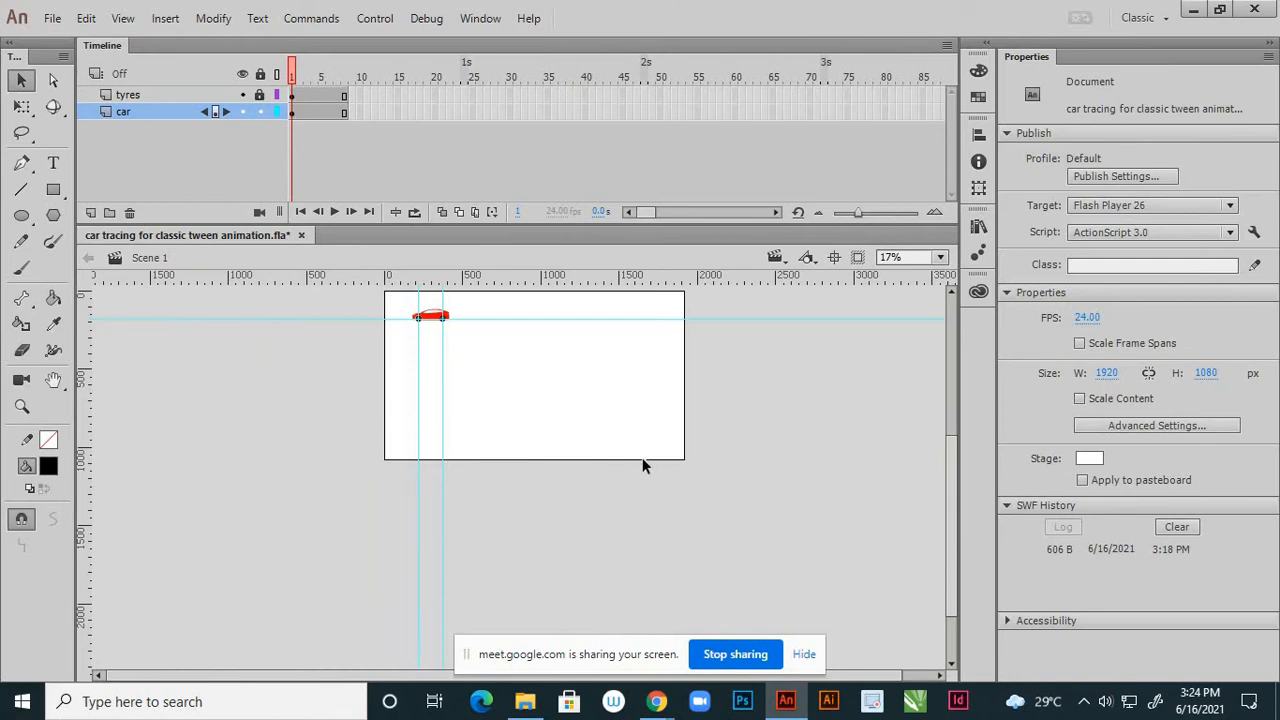
- Unlock the tyres layer in the car tracing document
scroll(491, 422, up, 2)
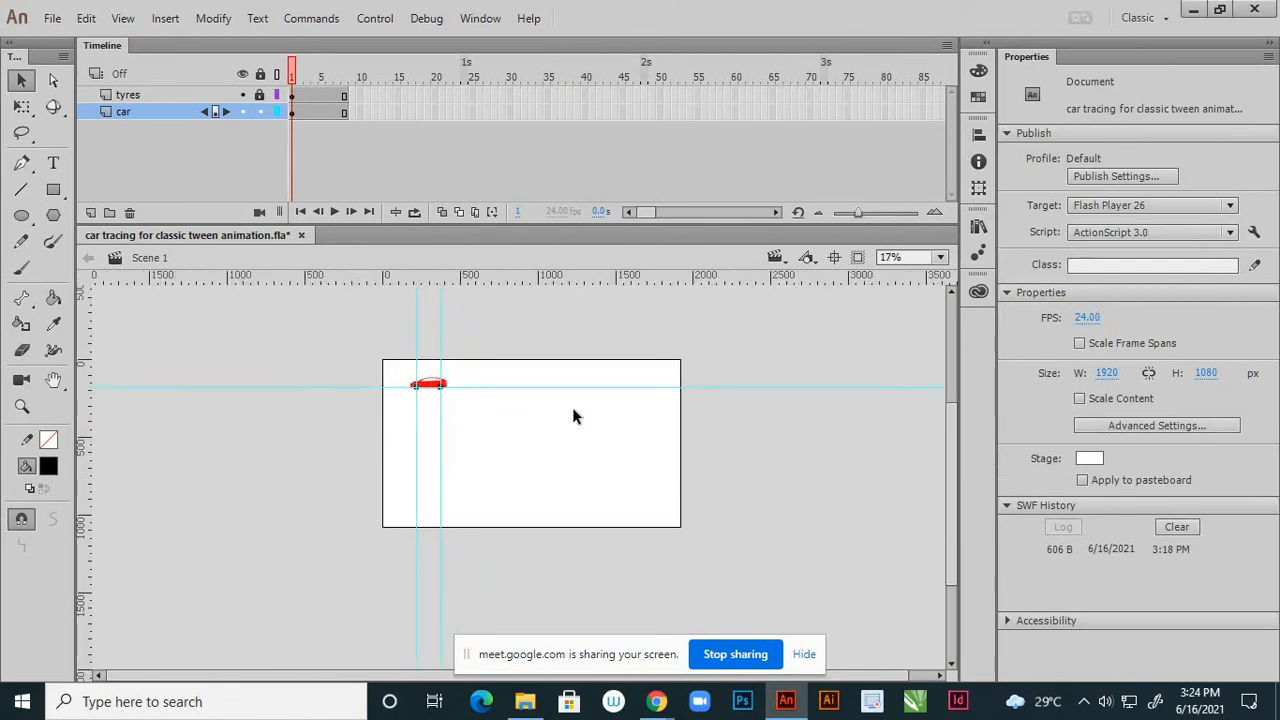
scroll(545, 458, up, 1)
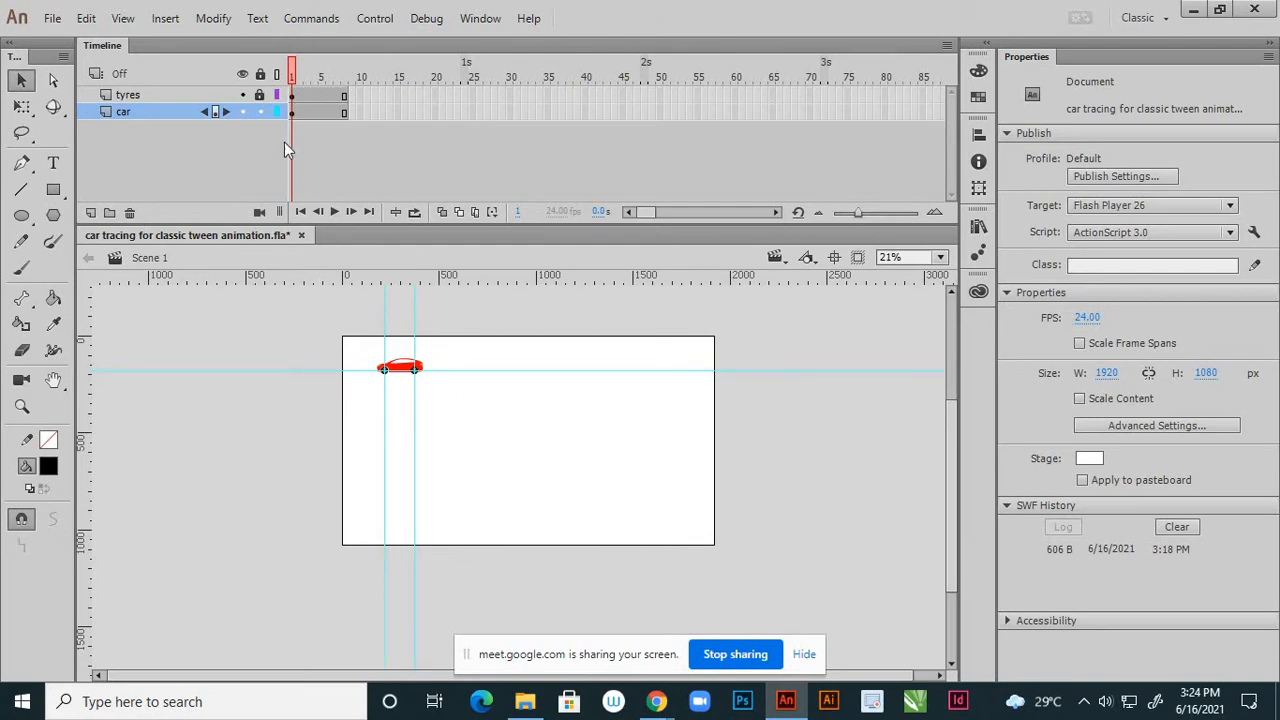
click(260, 94)
scroll(394, 377, up, 2)
scroll(440, 365, down, 2)
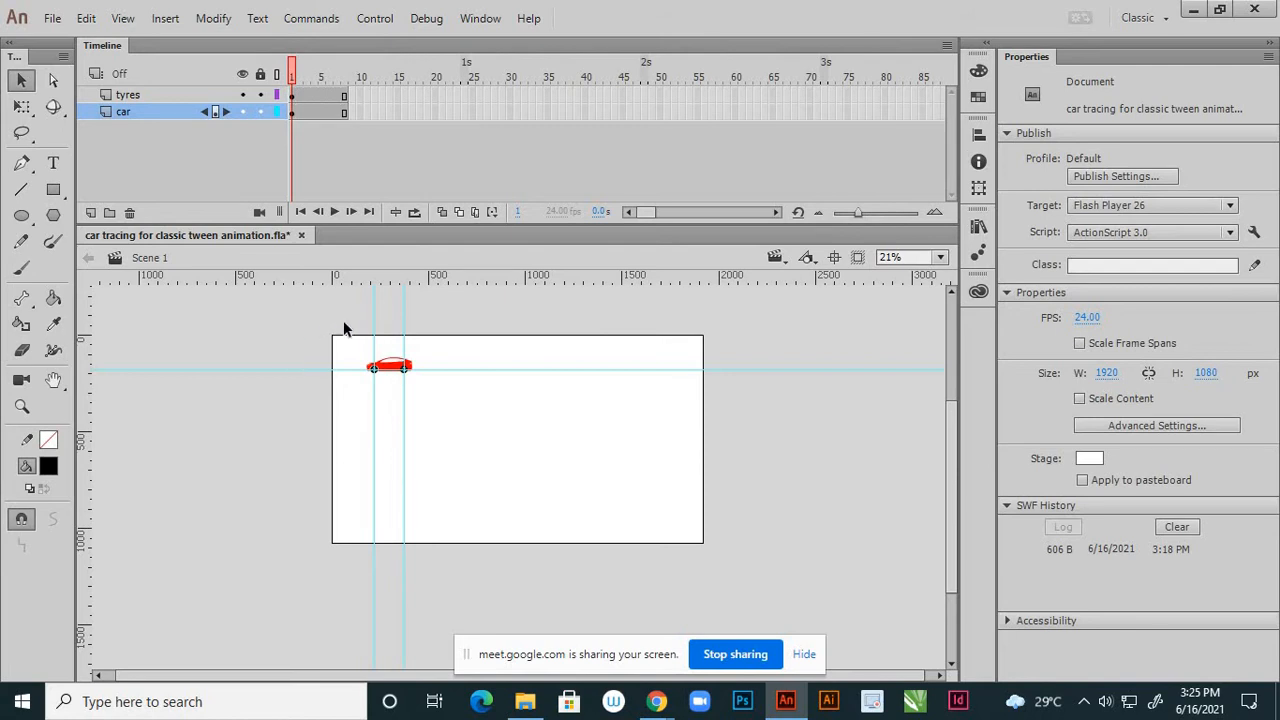
- Enlarge the car and both tyres together with Free Transform to about 471 px wide and 181 px high
drag(347, 320, 450, 408)
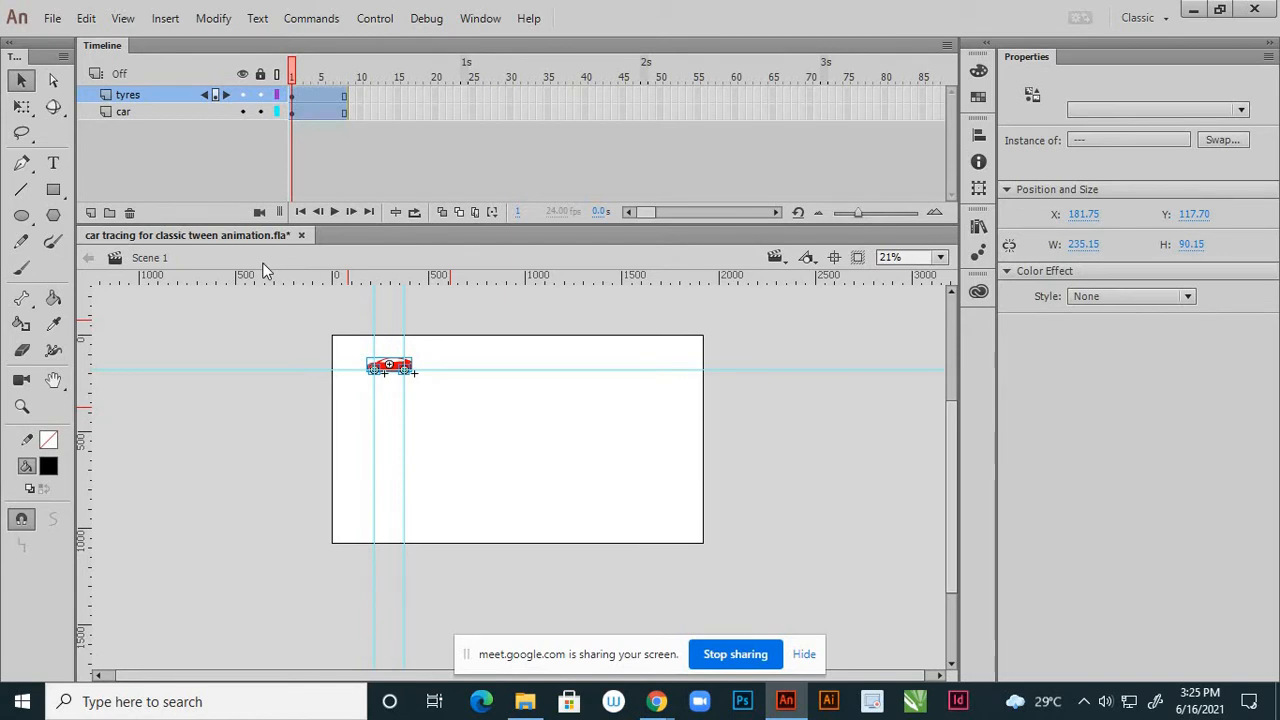
click(23, 108)
scroll(414, 397, up, 2)
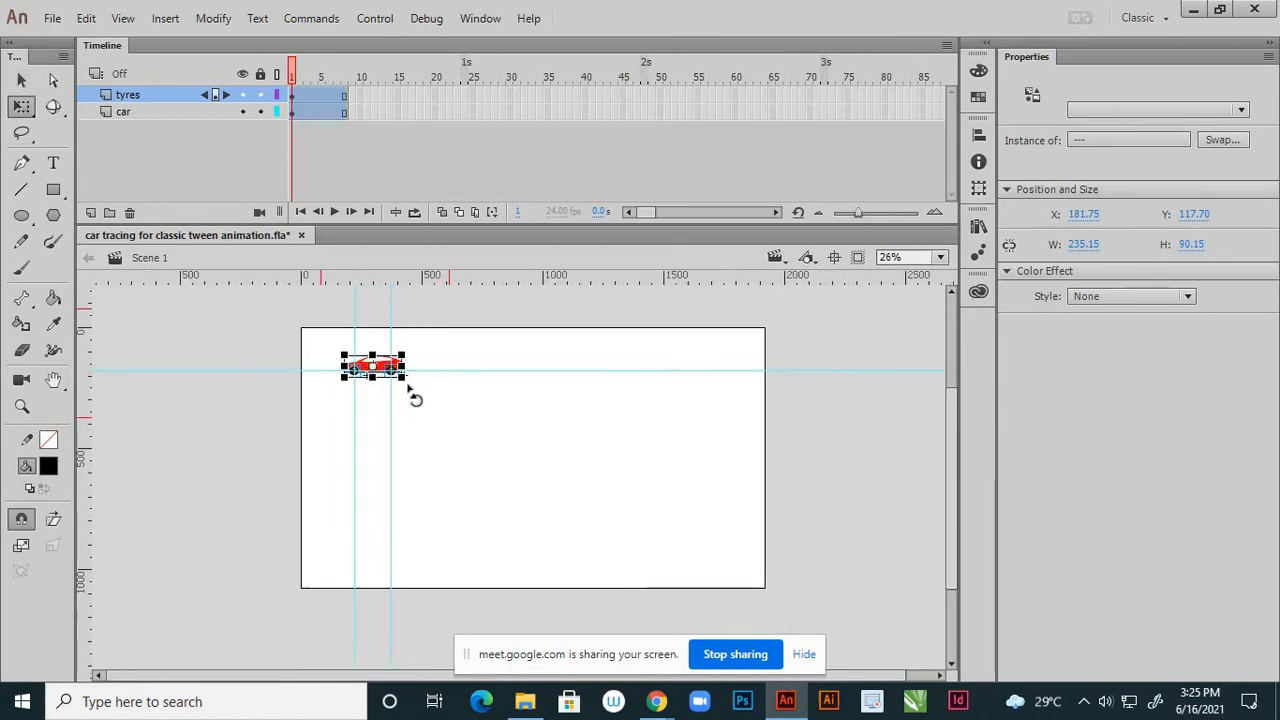
drag(398, 379, 432, 410)
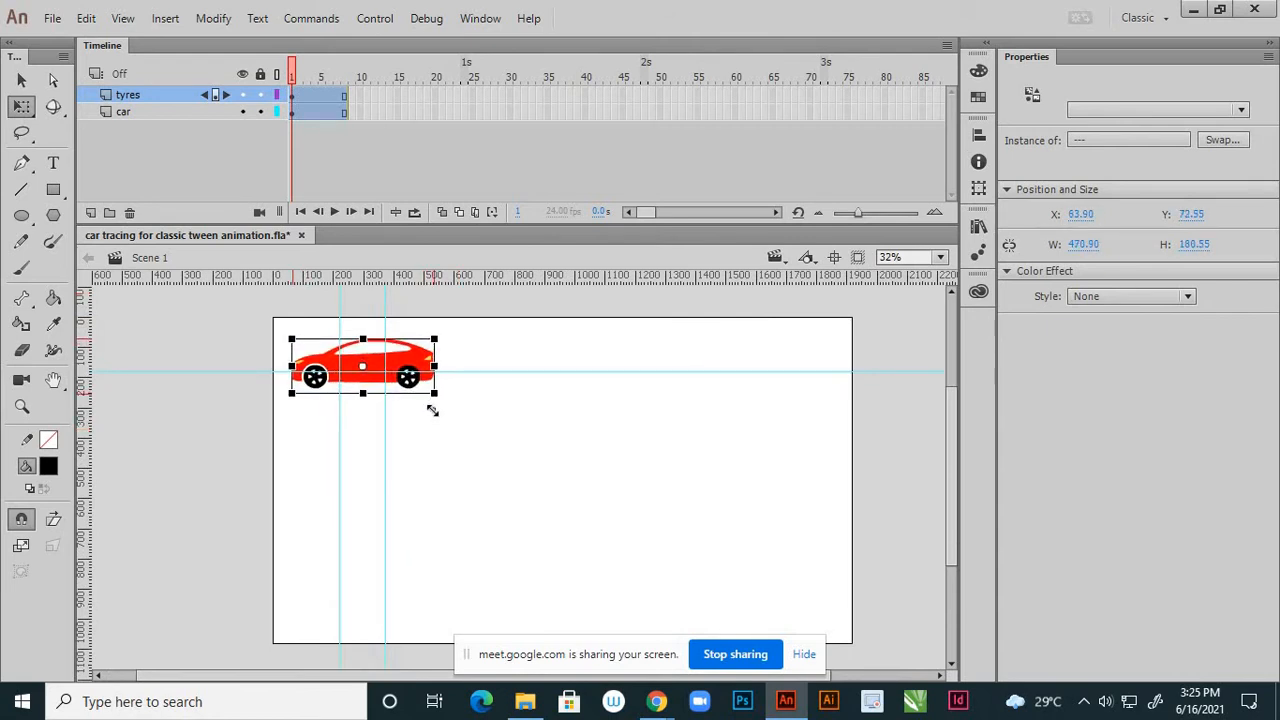
scroll(457, 400, down, 1)
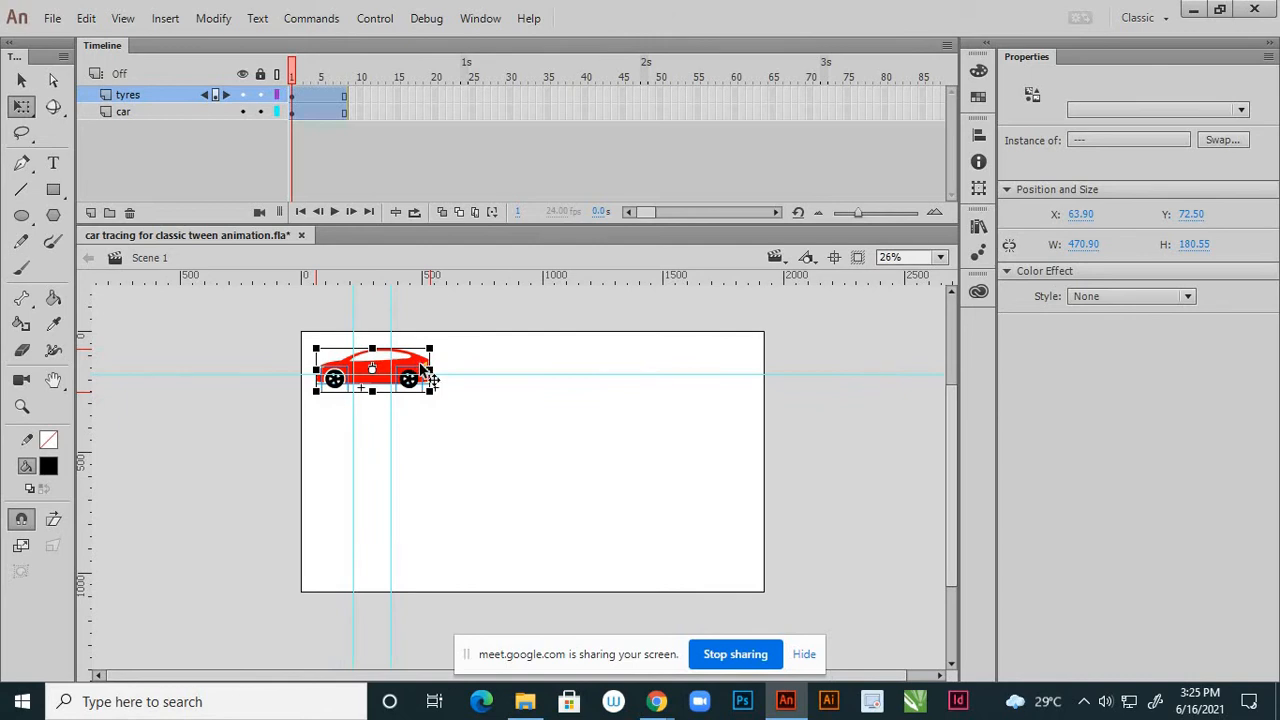
- Move the car with its tyres off the stage, beyond its right edge, to about X 2157 and Y 635
drag(425, 370, 584, 488)
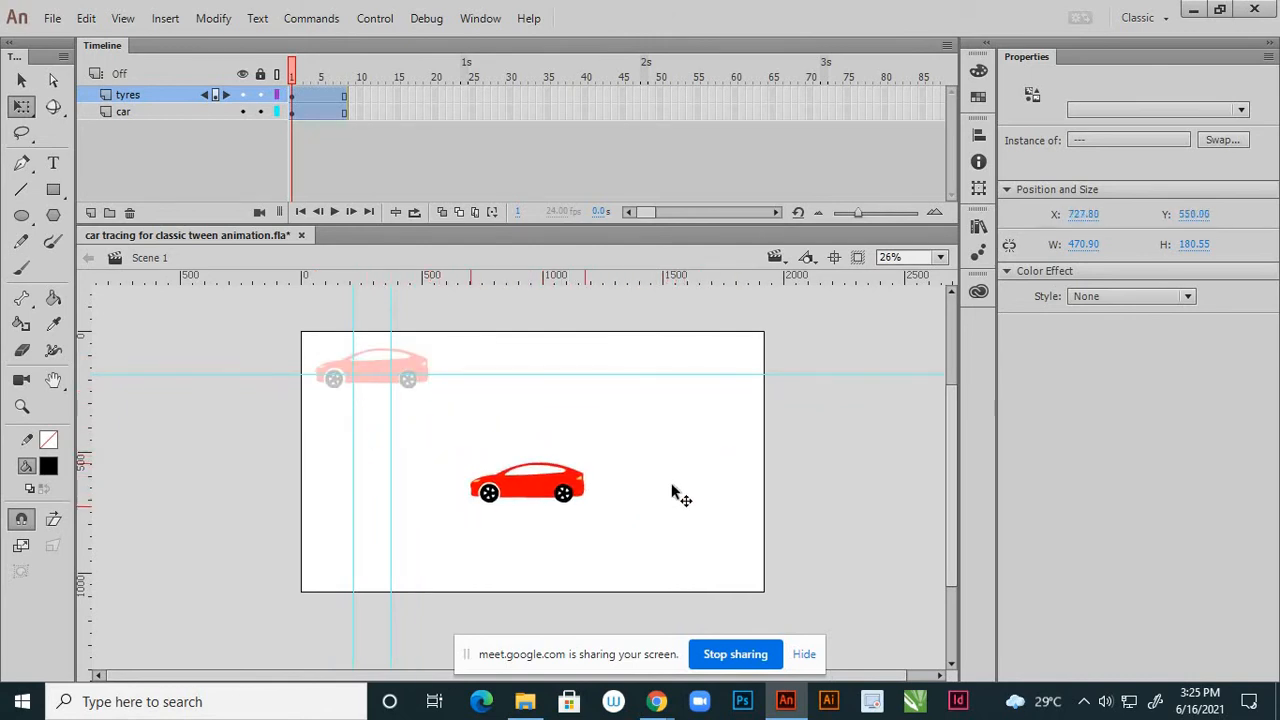
drag(672, 491, 931, 503)
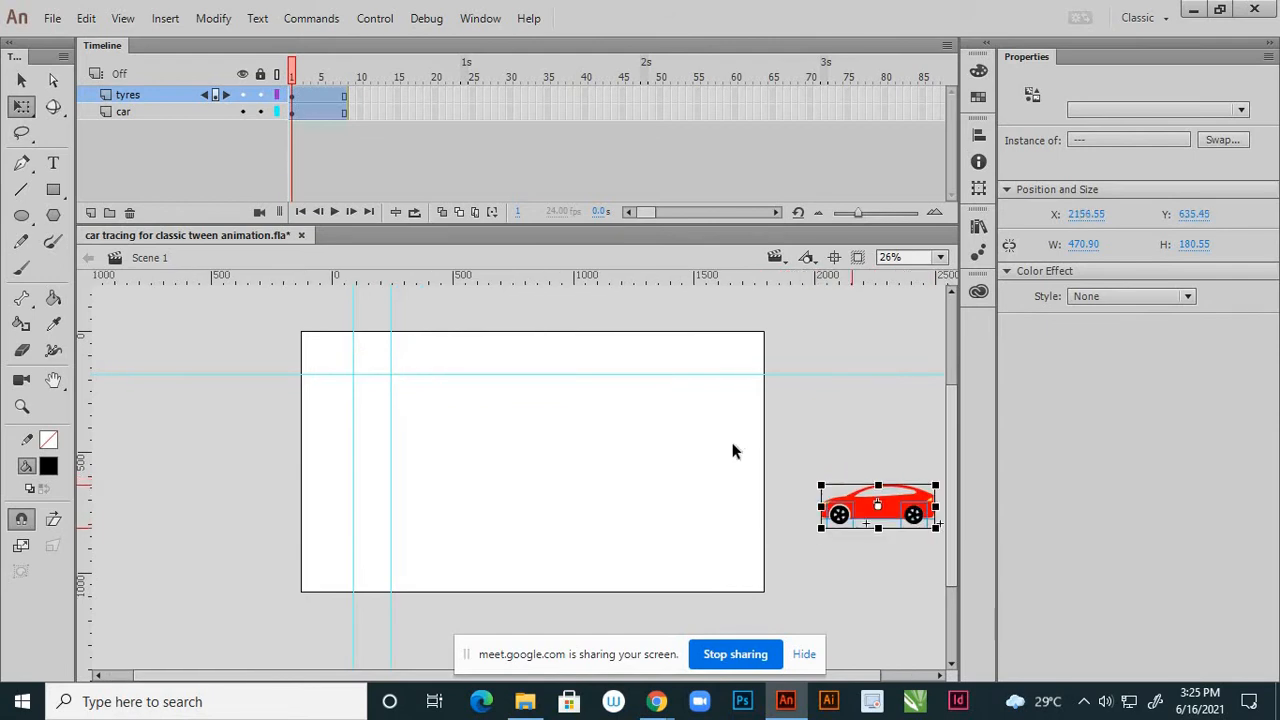
scroll(732, 451, down, 1)
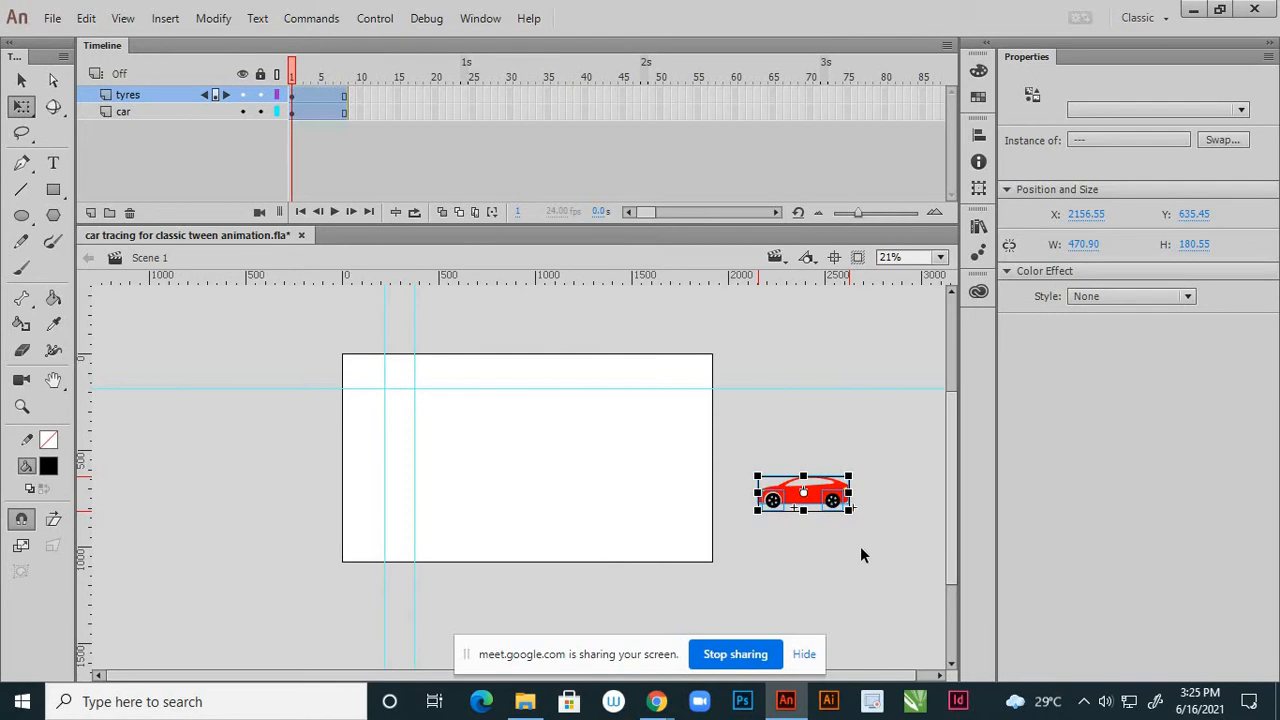
- Nudge the car and tyres further right to about X 2351, deselect them and return to the Selection tool
key(shift+Right)
key(shift+Right)
key(shift+Right)
key(shift+Right)
key(shift+Right)
key(shift+Right)
key(shift+Right)
key(shift+Right)
key(shift+Right)
key(shift+Right)
key(shift+Right)
key(shift+Right)
key(shift+Right)
key(shift+Right)
key(shift+Right)
key(shift+Right)
key(shift+Right)
key(shift+Right)
key(shift+Right)
key(shift+Right)
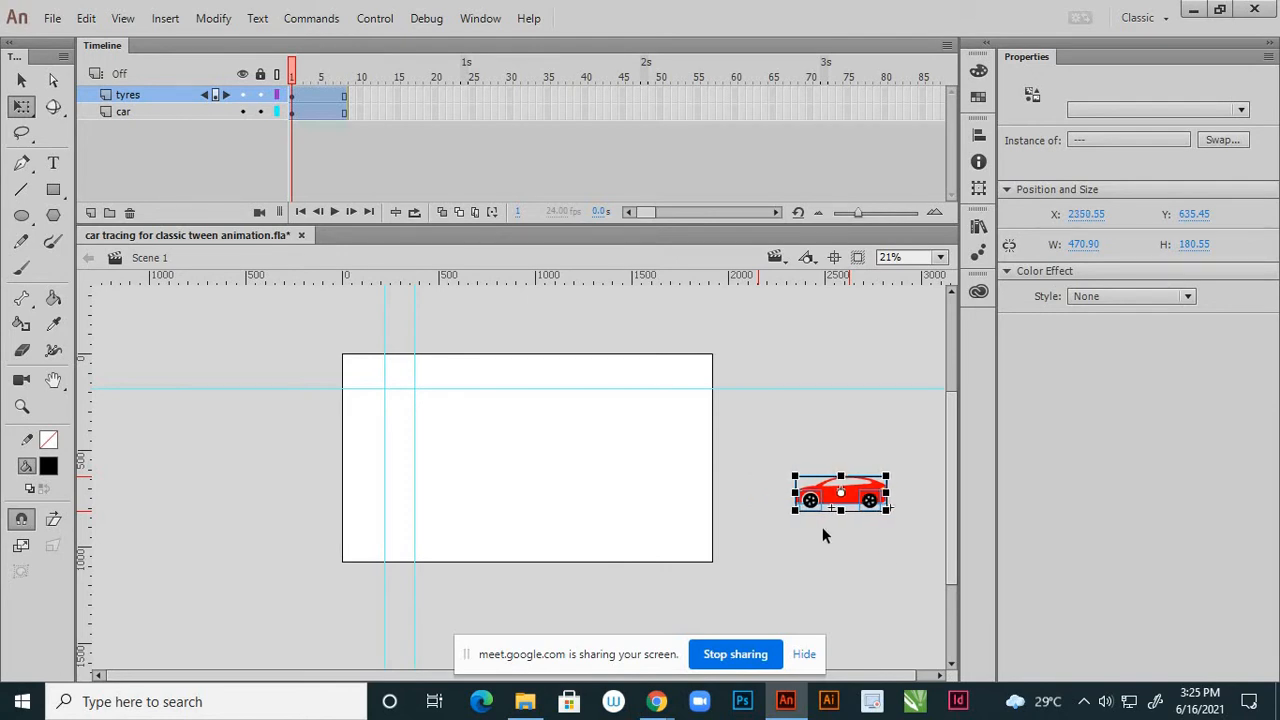
click(321, 316)
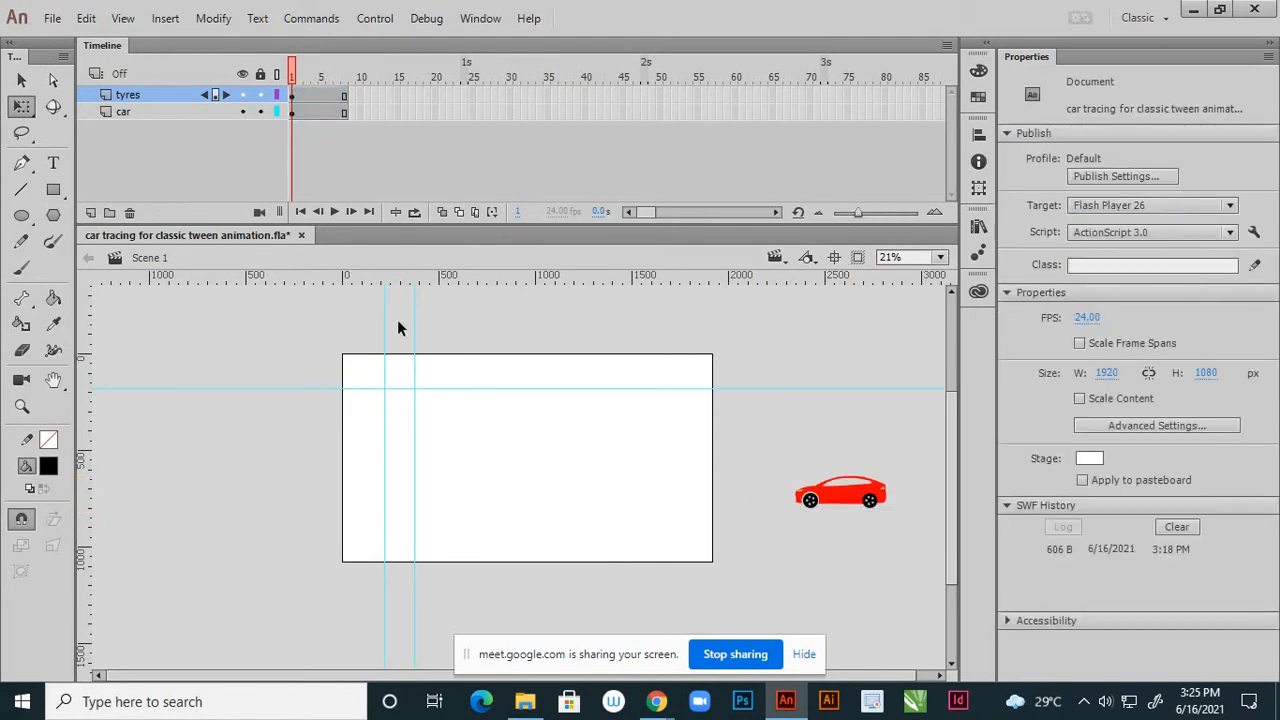
key(v)
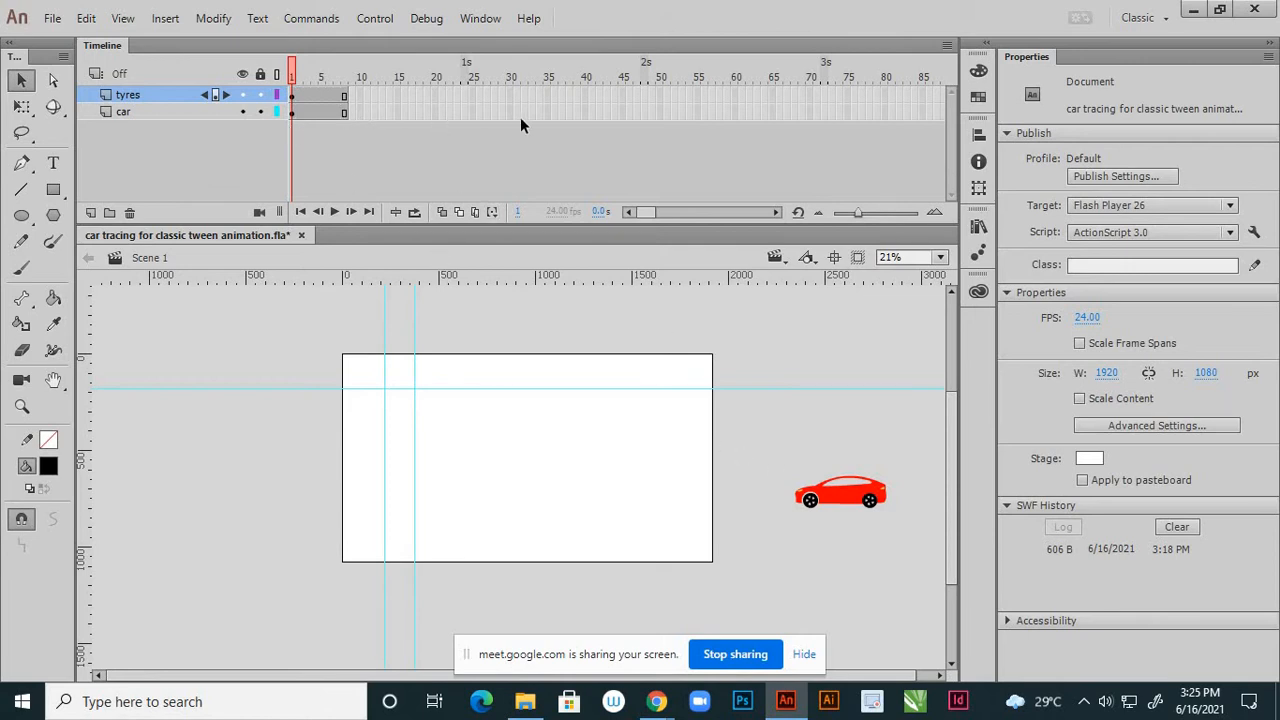
- Insert keyframes at frame 120 on both the tyres and car layers
drag(648, 213, 659, 212)
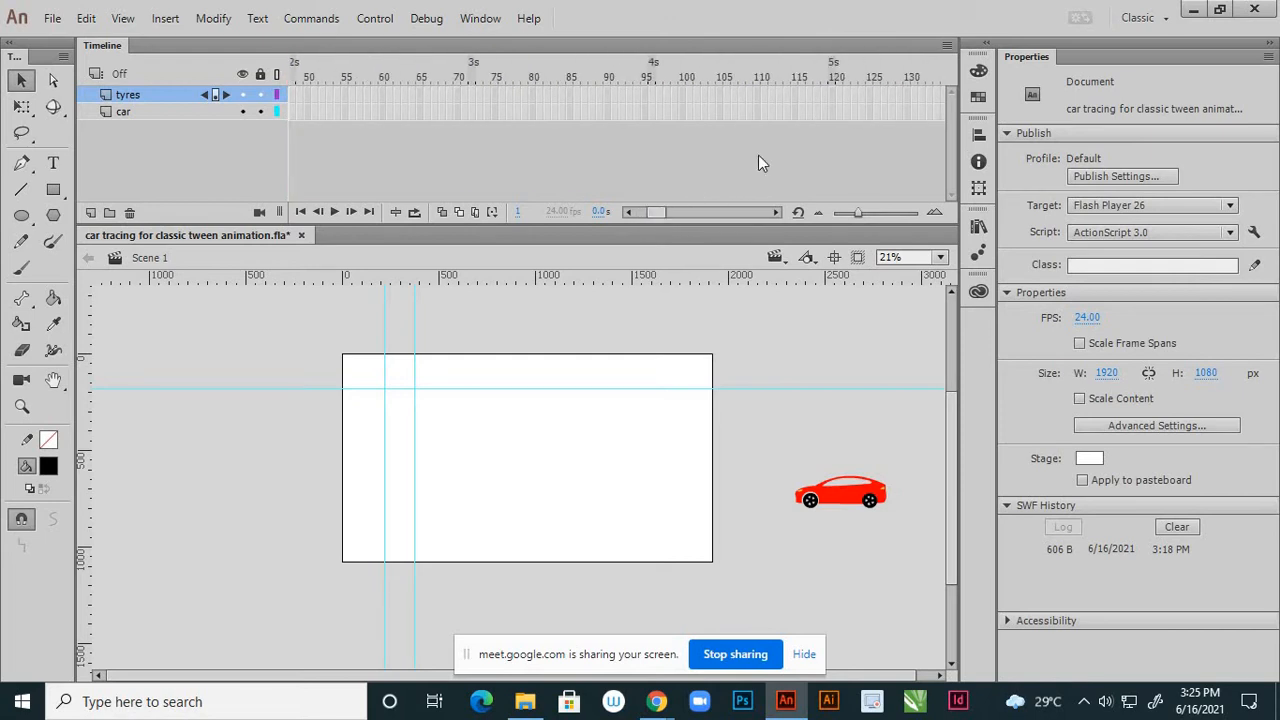
right_click(831, 92)
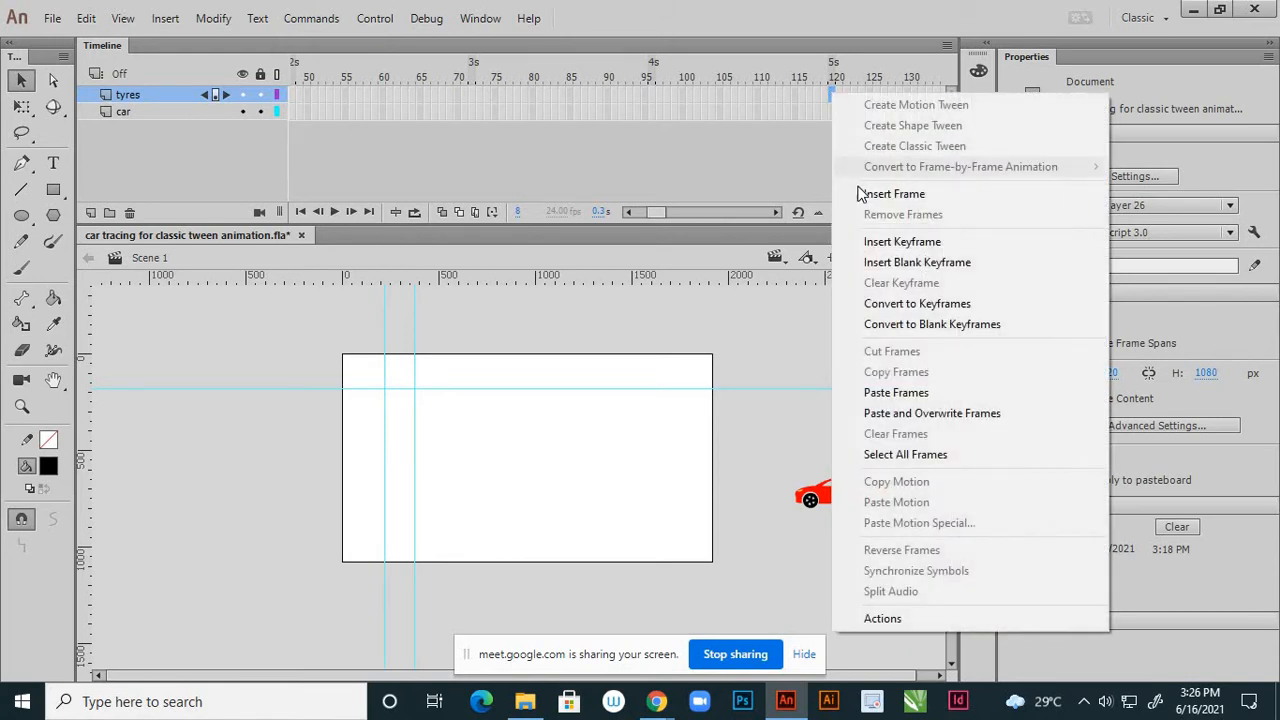
click(886, 243)
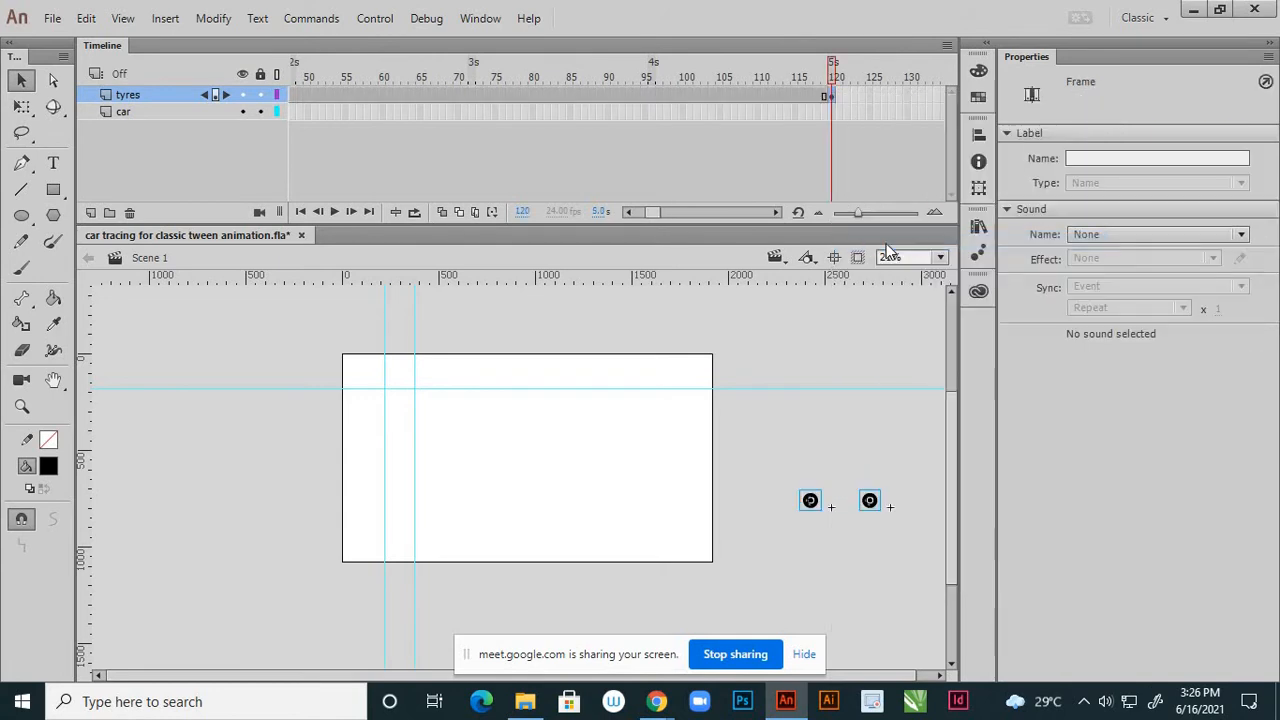
click(832, 113)
right_click(832, 113)
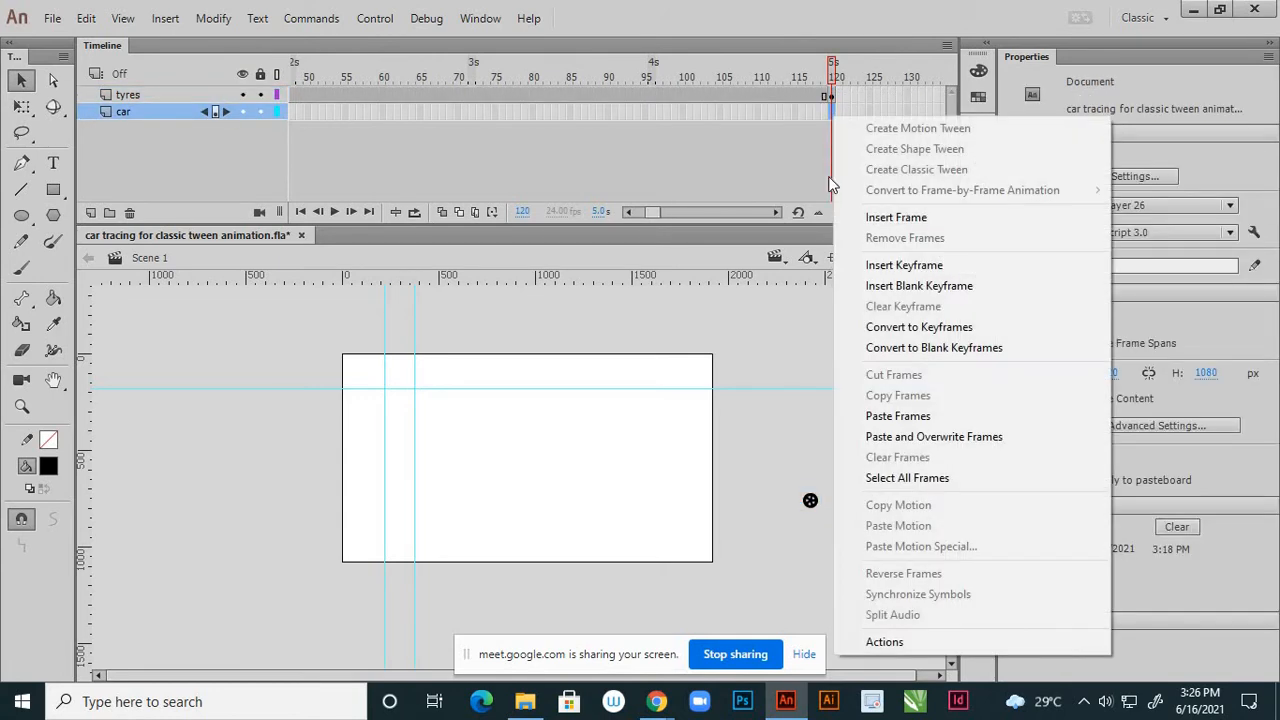
click(876, 265)
click(781, 175)
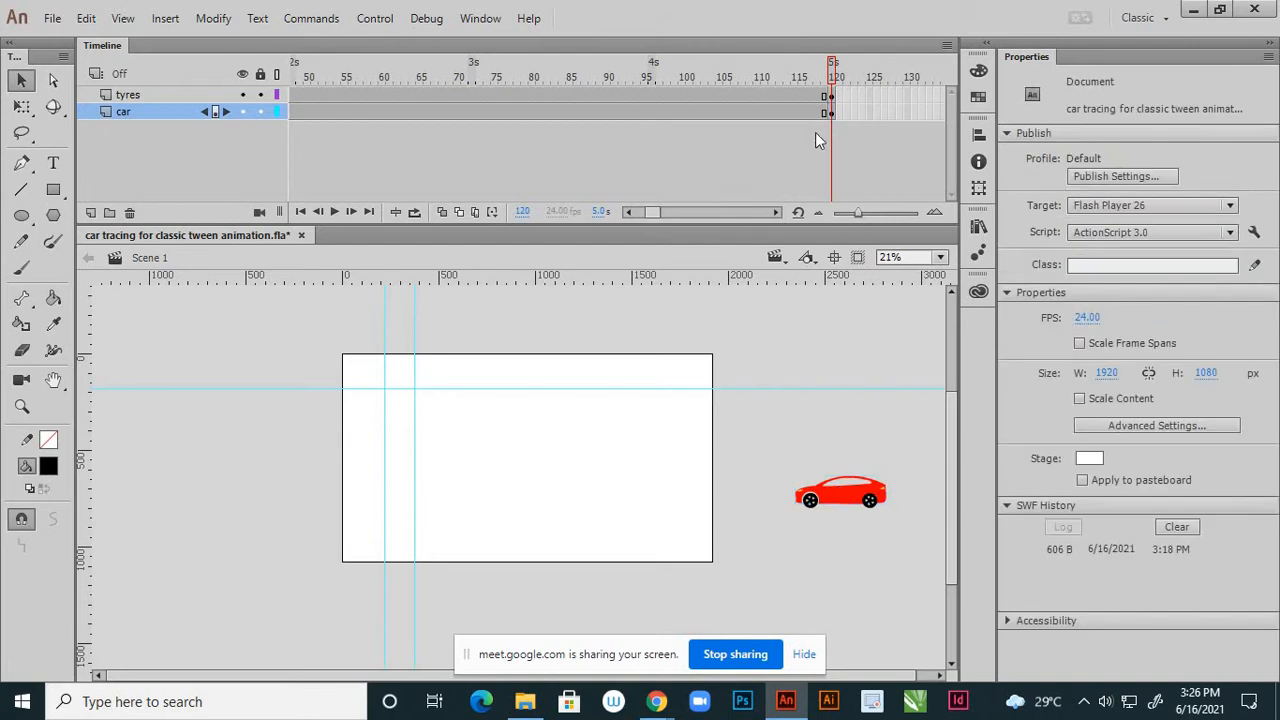
- Try inserting keyframes at frame 125 on both the tyres and car layers, and undo the insertion
click(868, 96)
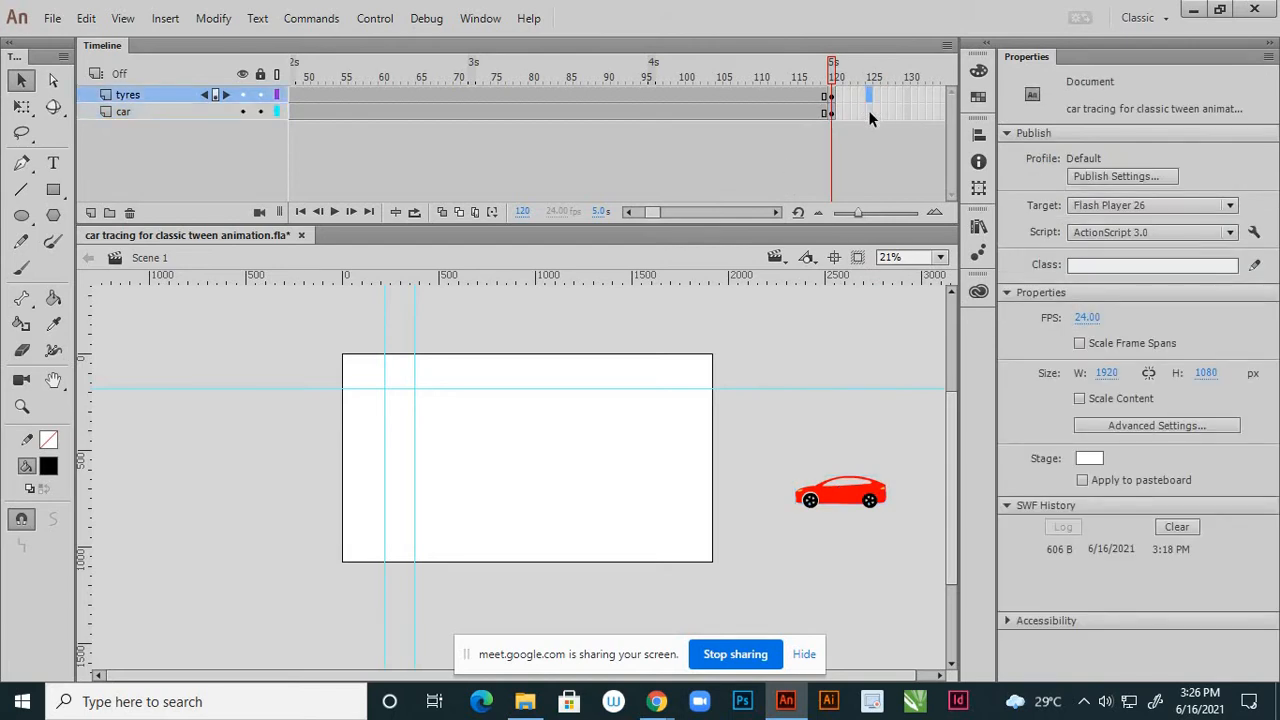
click(869, 113)
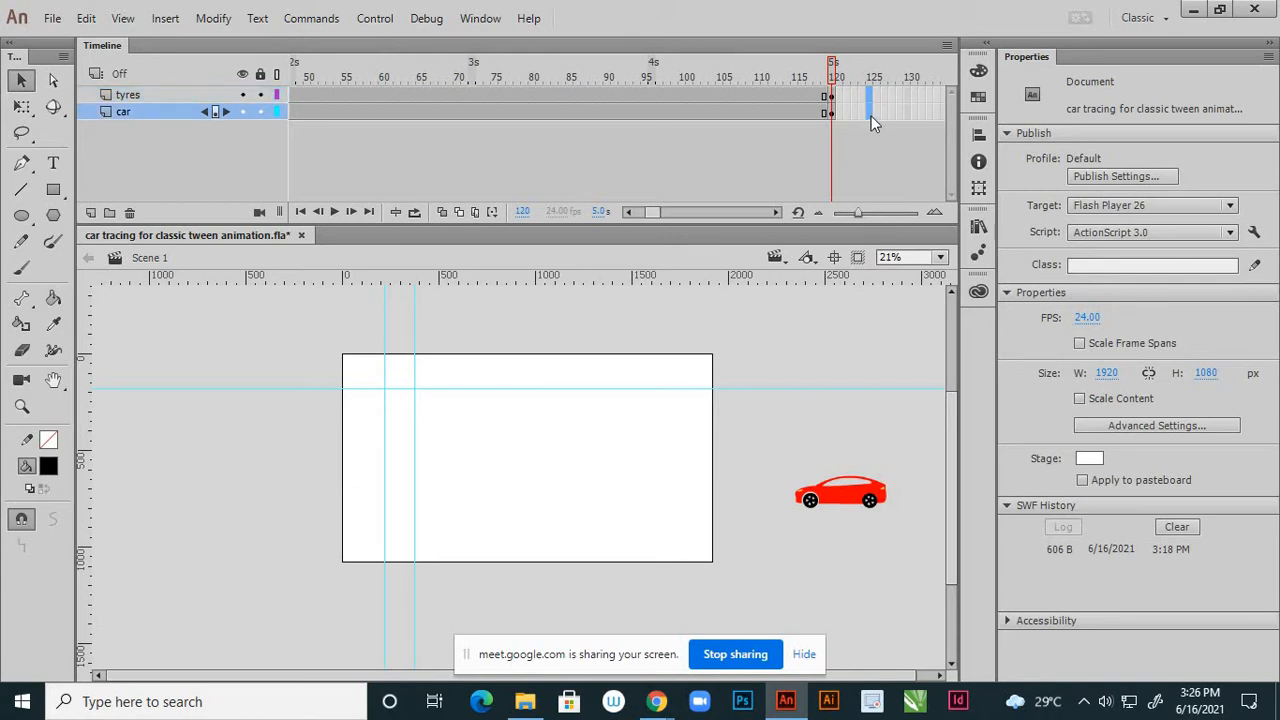
right_click(871, 116)
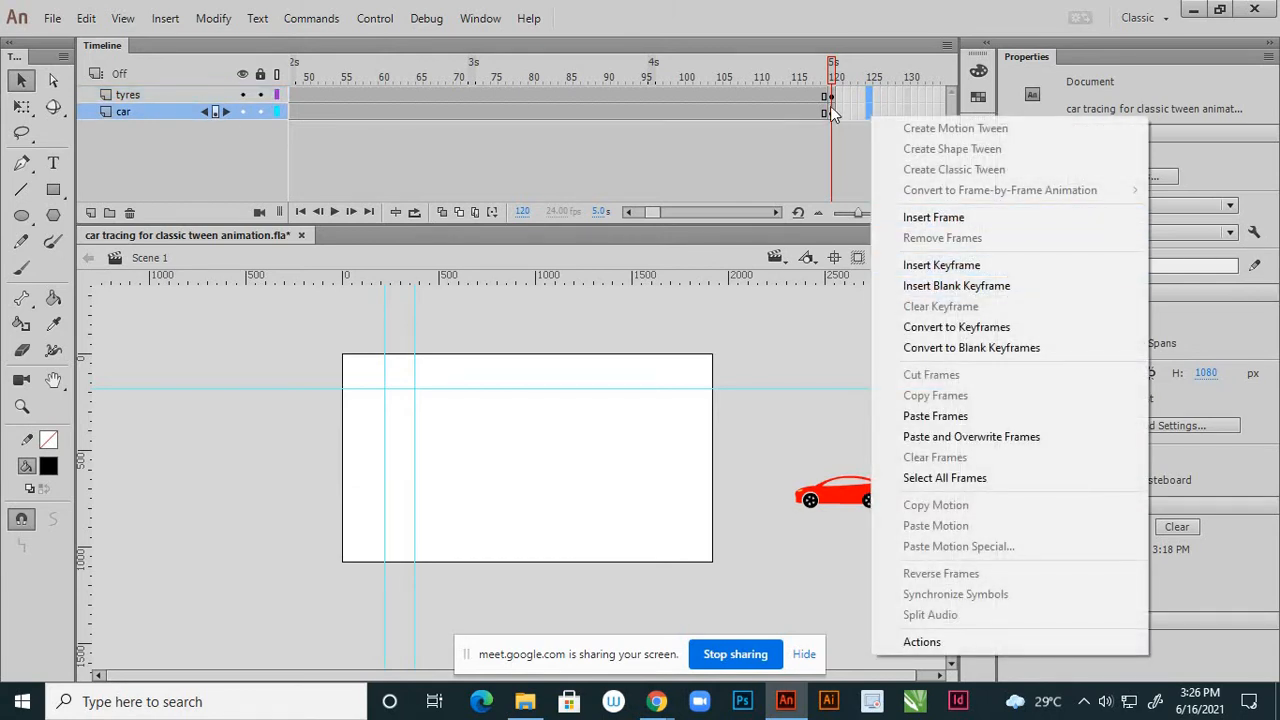
click(915, 265)
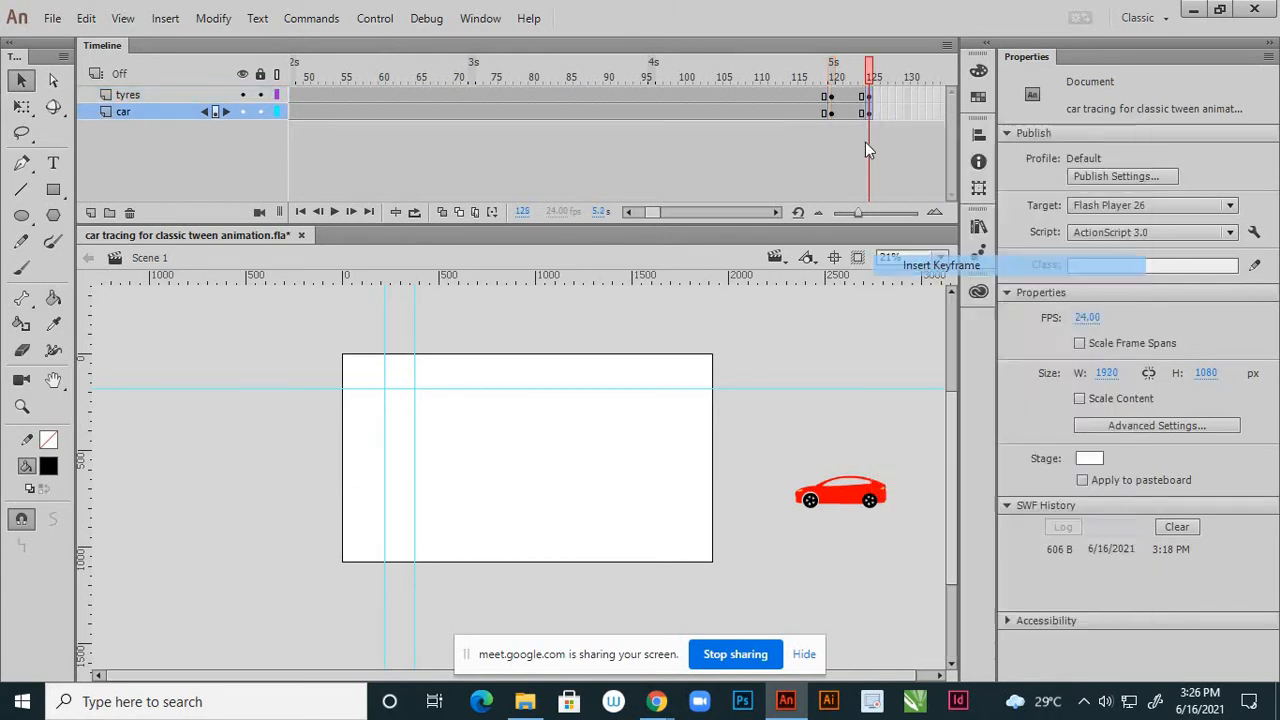
key(ctrl+z)
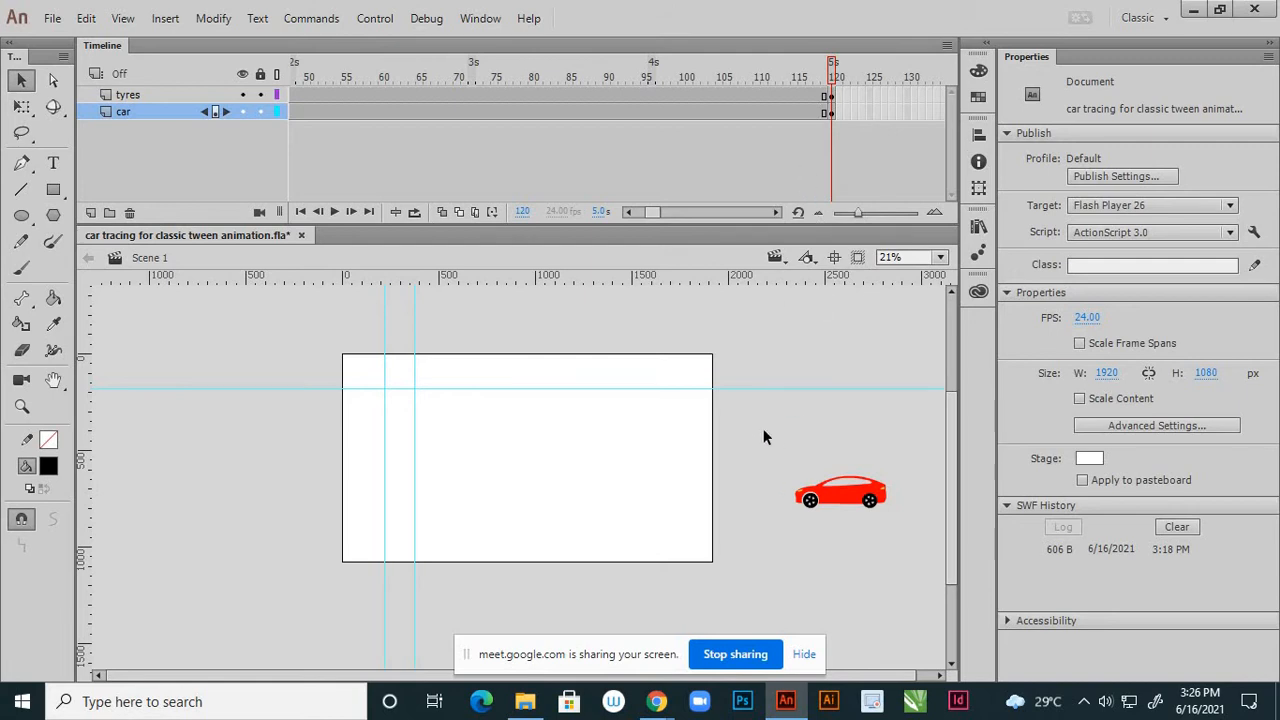
- At frame 120, move the car with its tyres off the stage's left side to about X -1044, and check the starting frame
drag(763, 430, 919, 567)
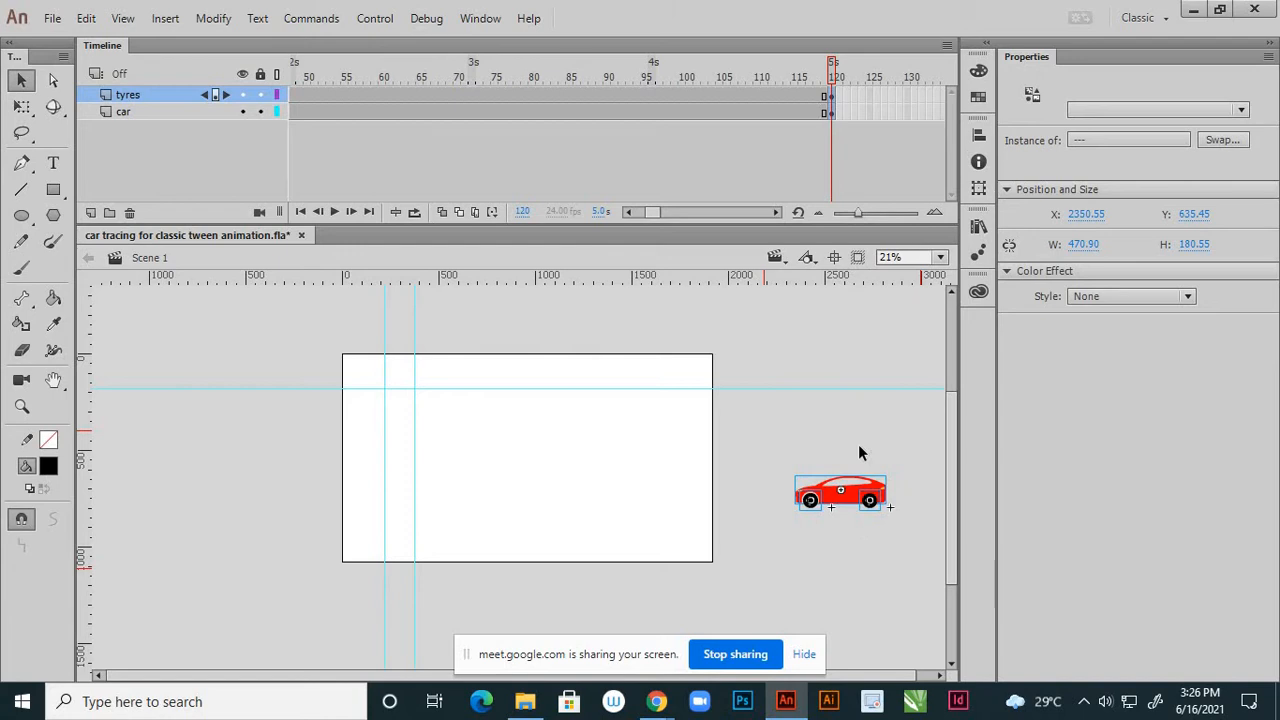
key(shift+Left)
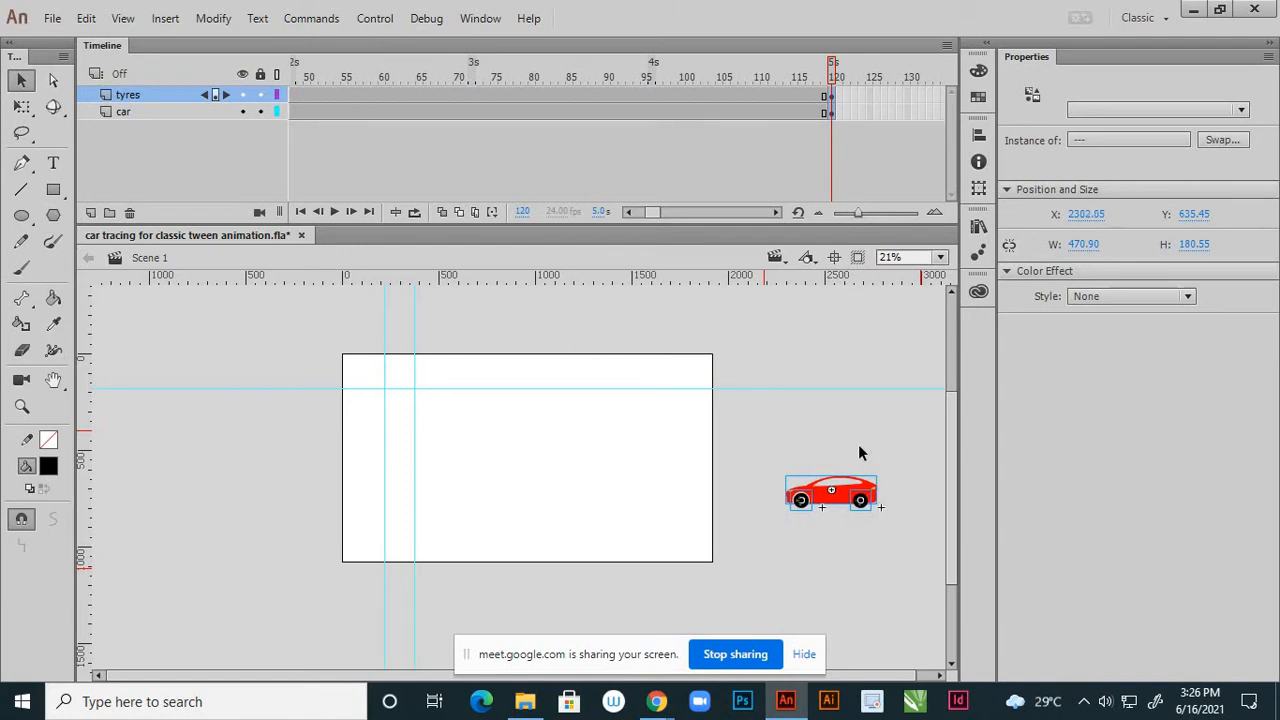
key(shift+Left)
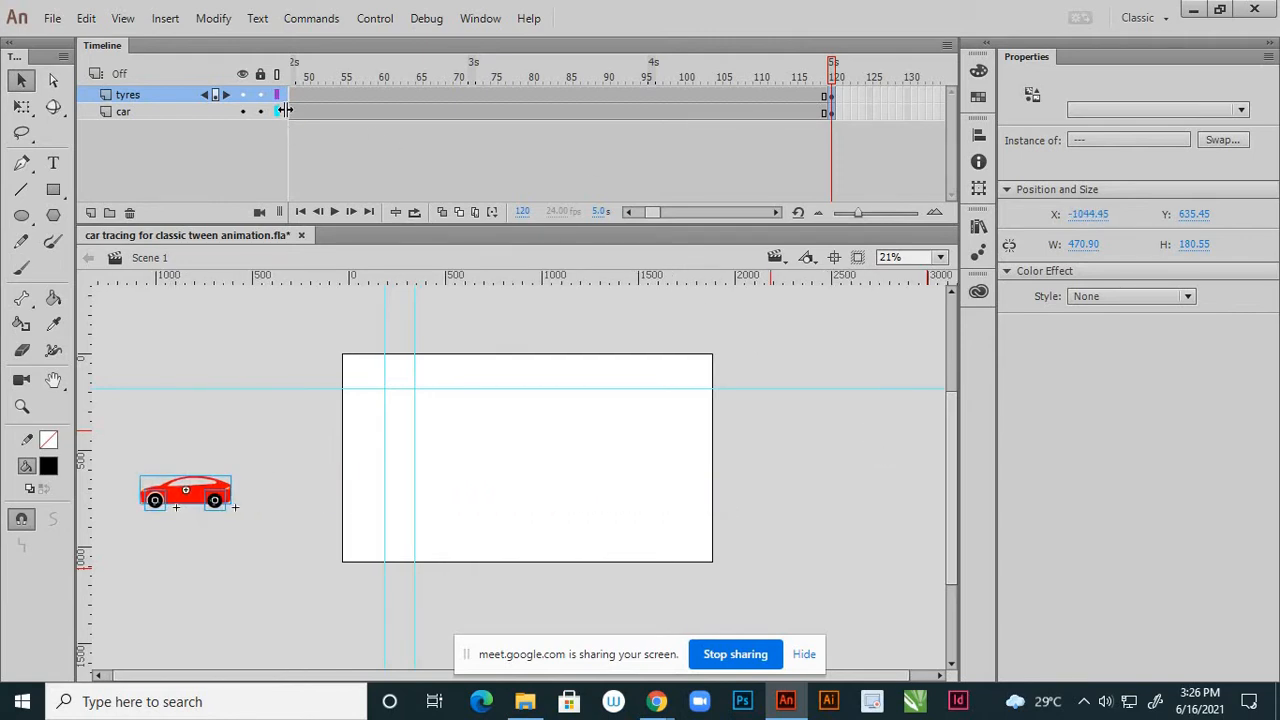
drag(650, 214, 636, 212)
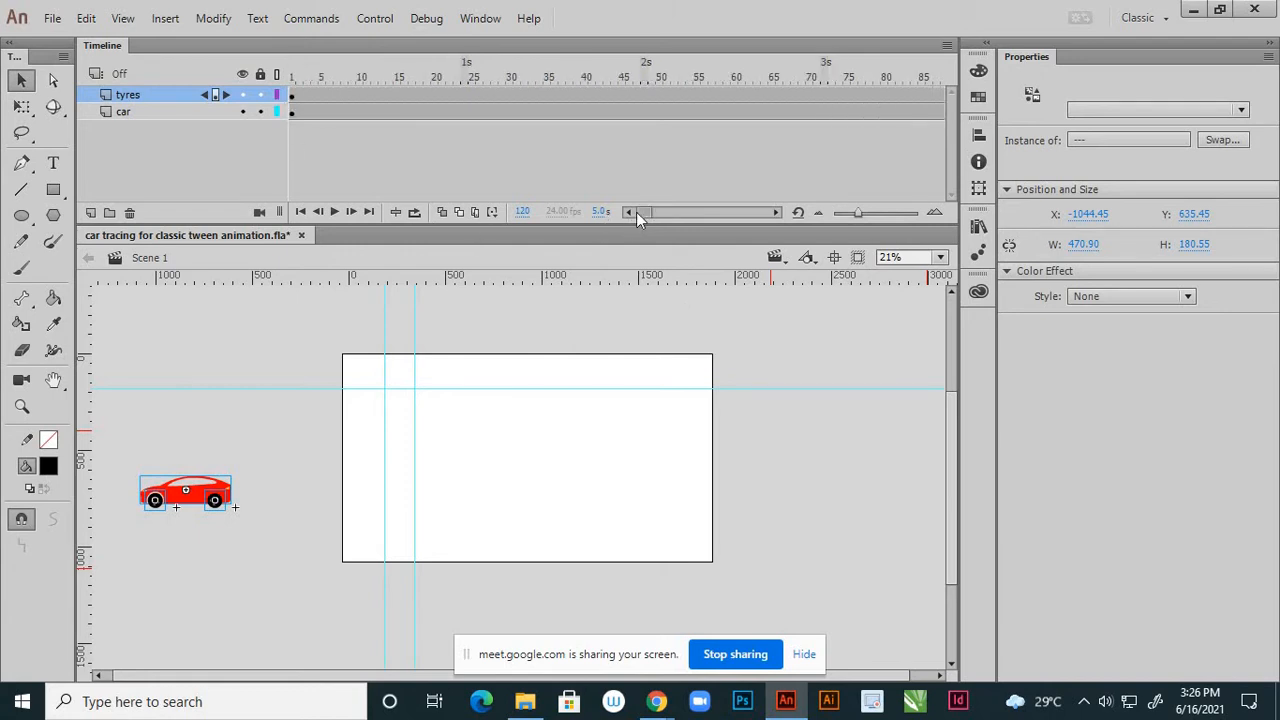
click(292, 113)
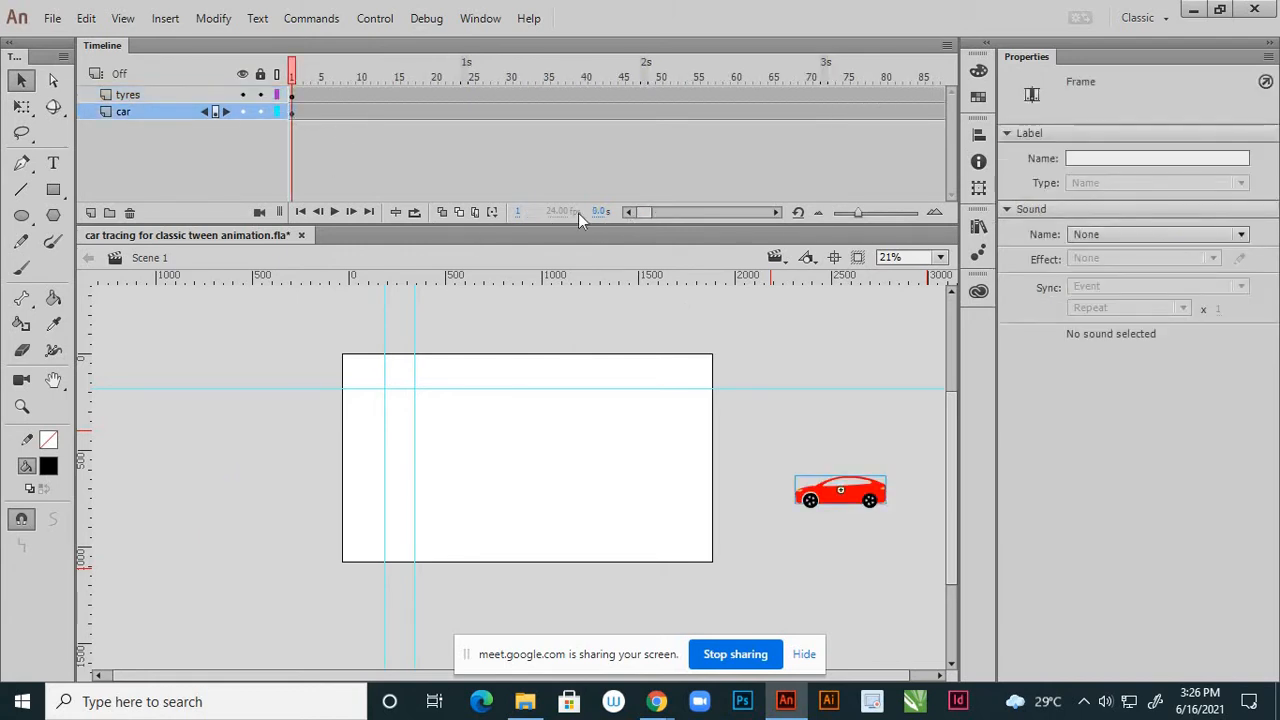
- Create classic tweens between frames 1 and 120 on the tyres and car layers, accepting conversion of the tyres to a symbol
drag(644, 214, 647, 216)
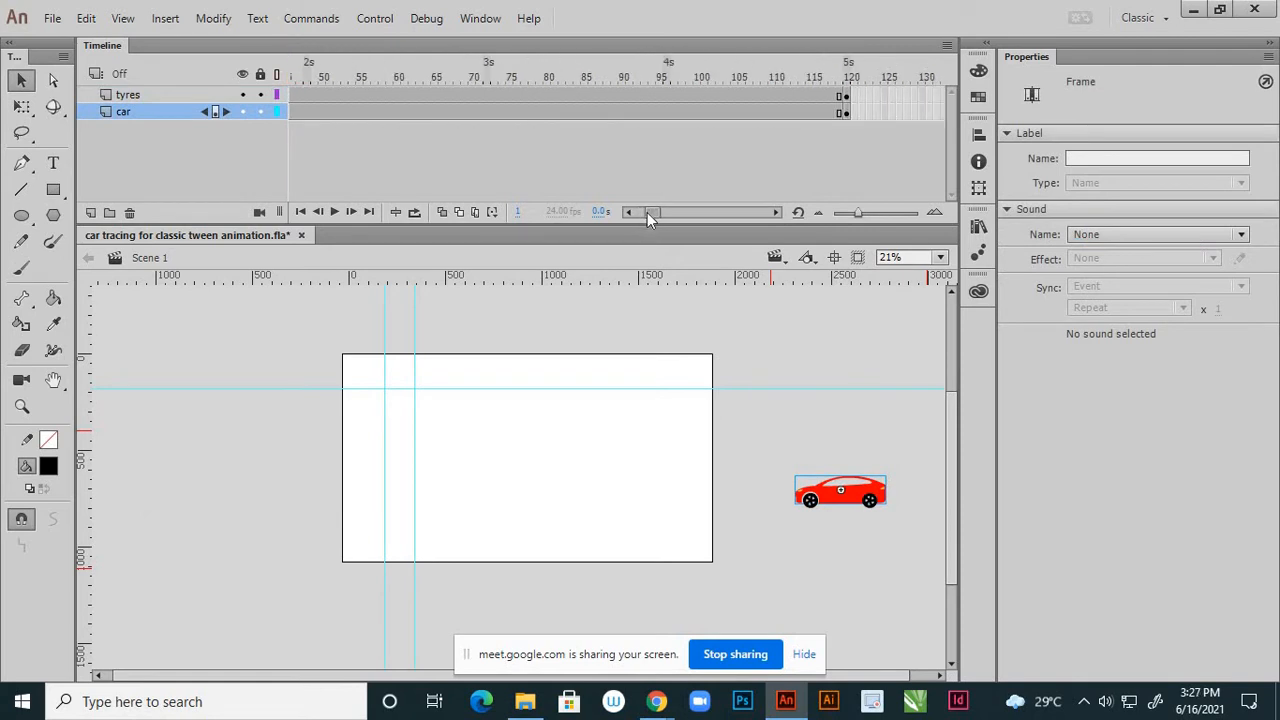
click(592, 98)
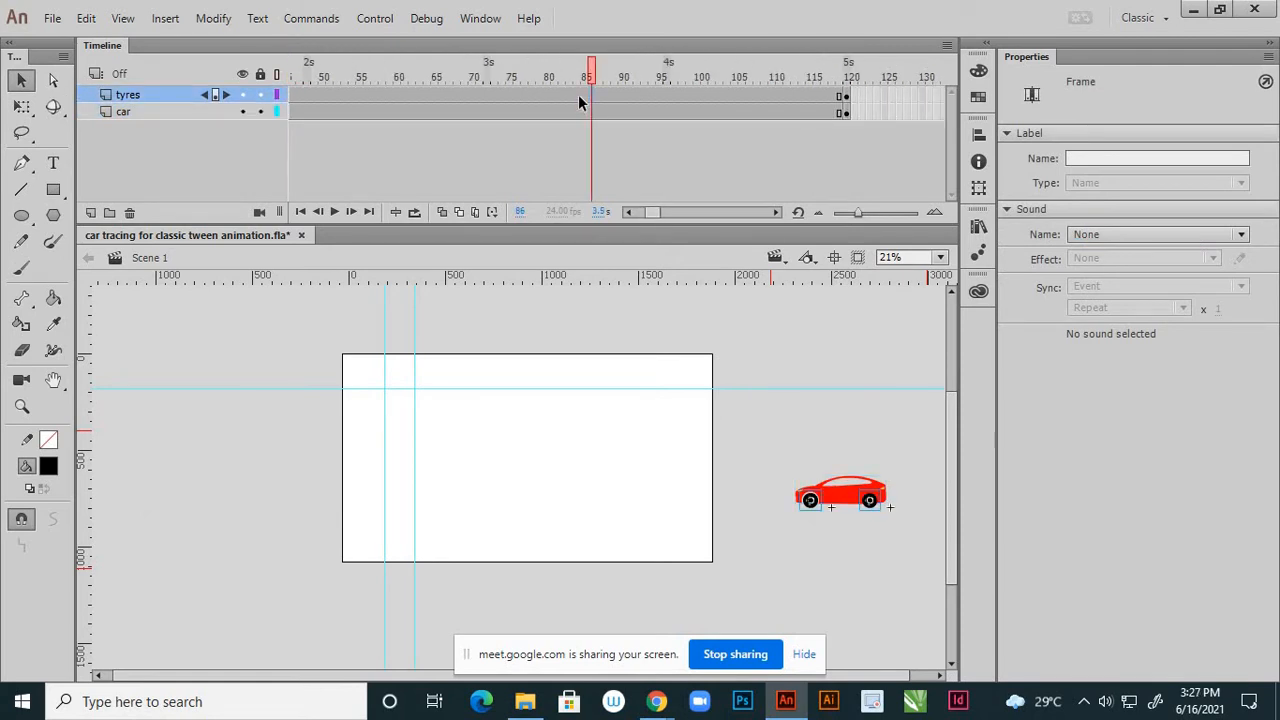
right_click(577, 93)
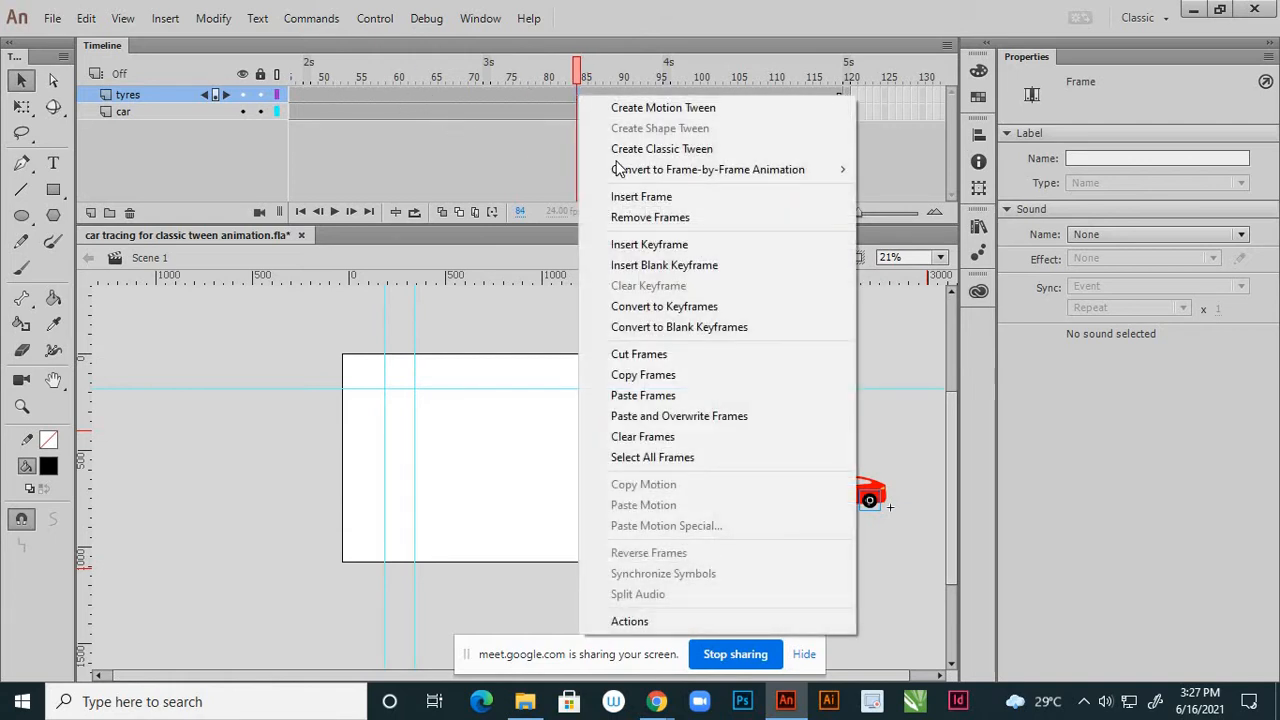
click(659, 149)
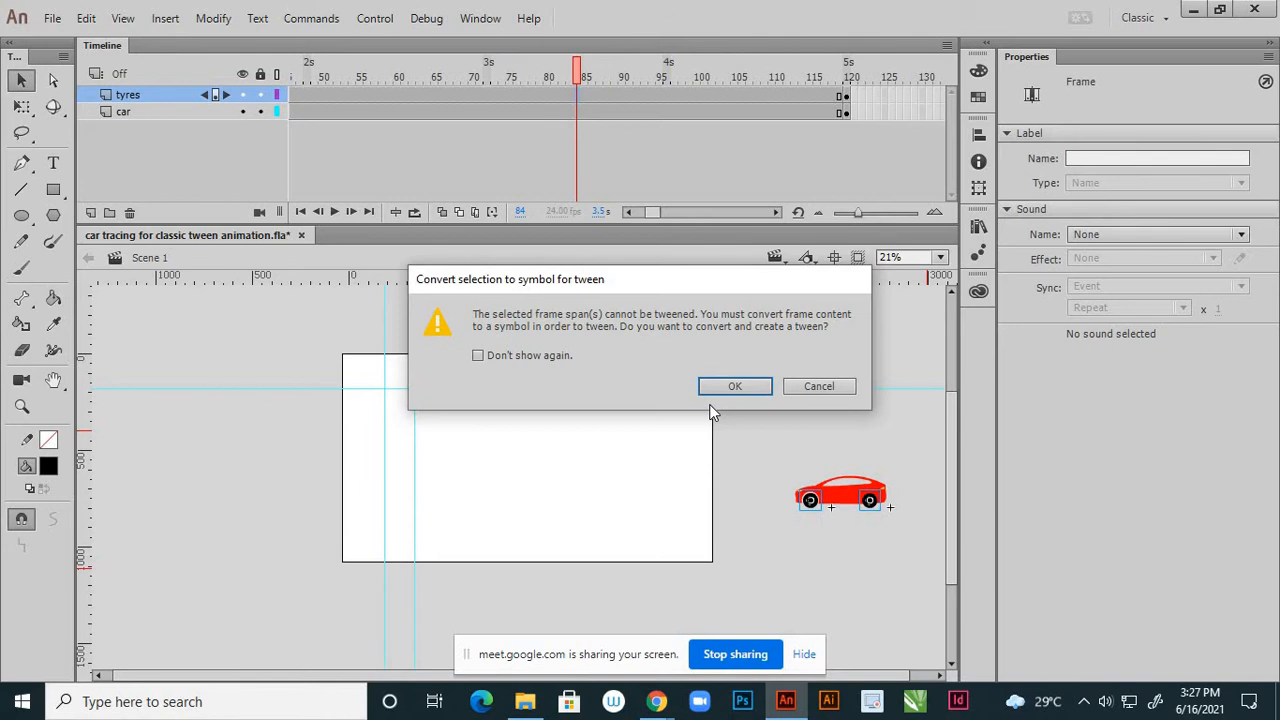
click(733, 392)
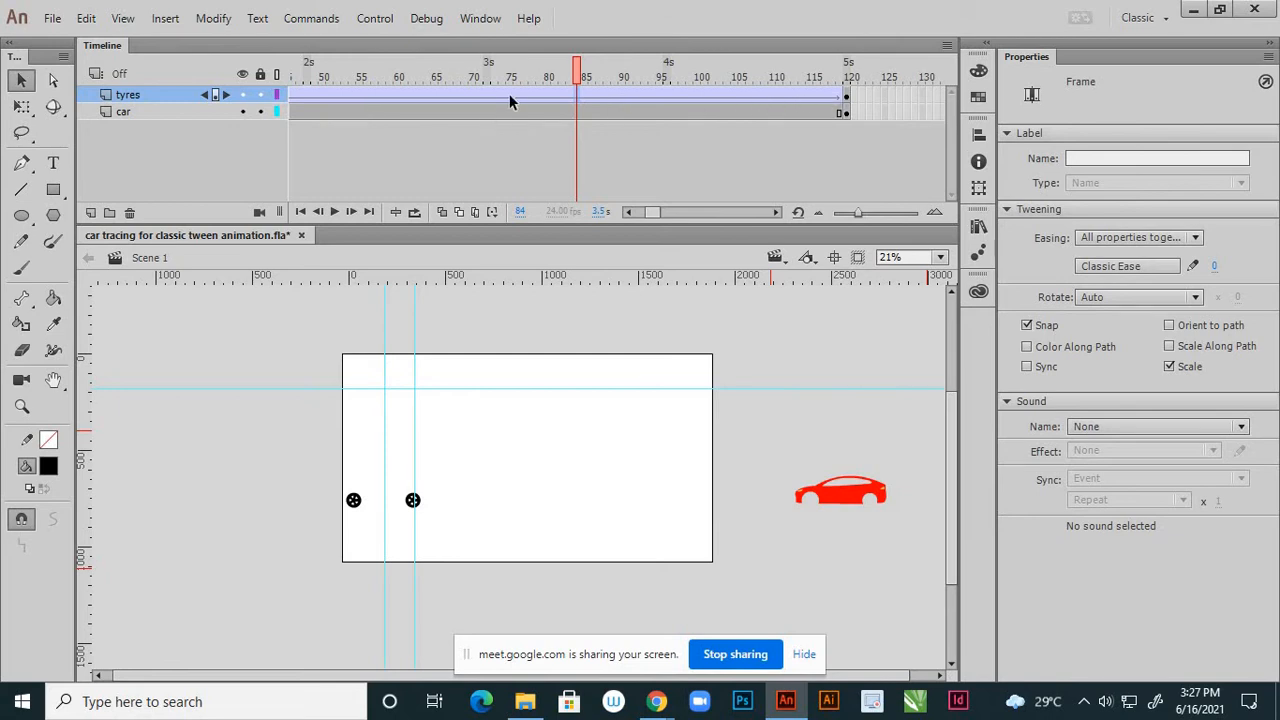
right_click(620, 116)
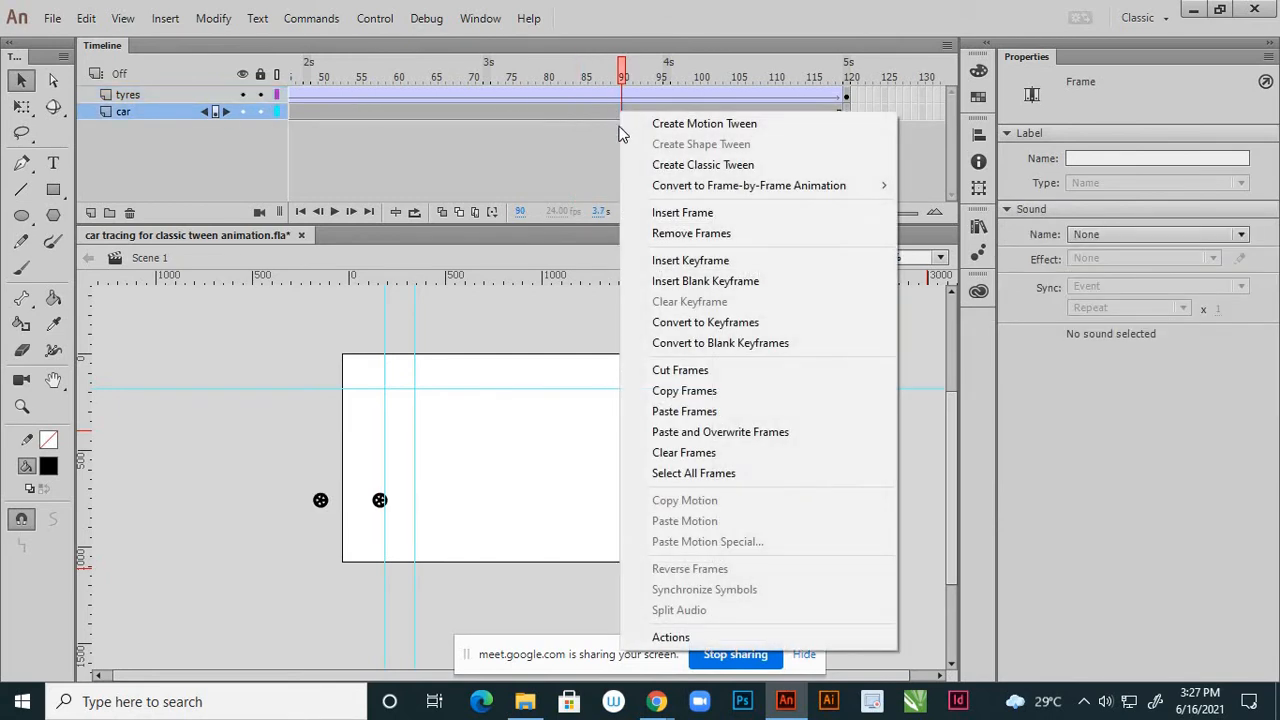
click(690, 165)
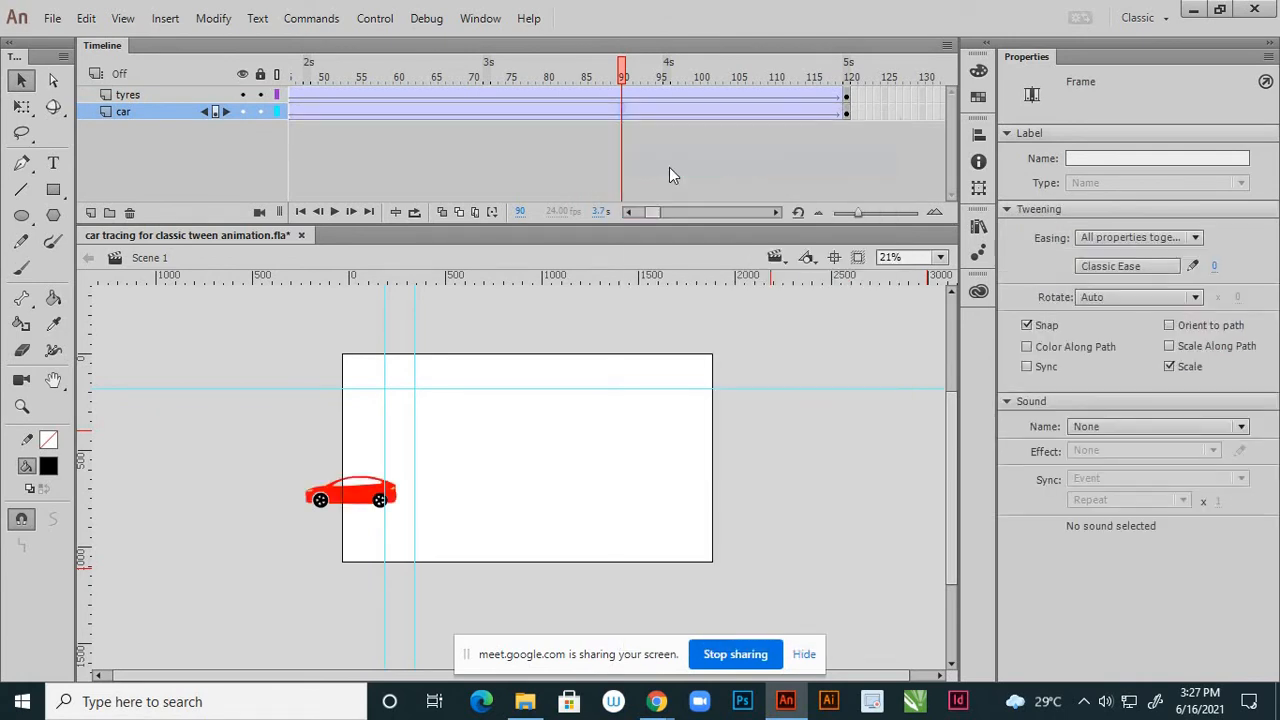
- Return to frame 1, test the movie in a maximized preview window to watch the car cross the stage, and close the preview
drag(627, 84, 289, 175)
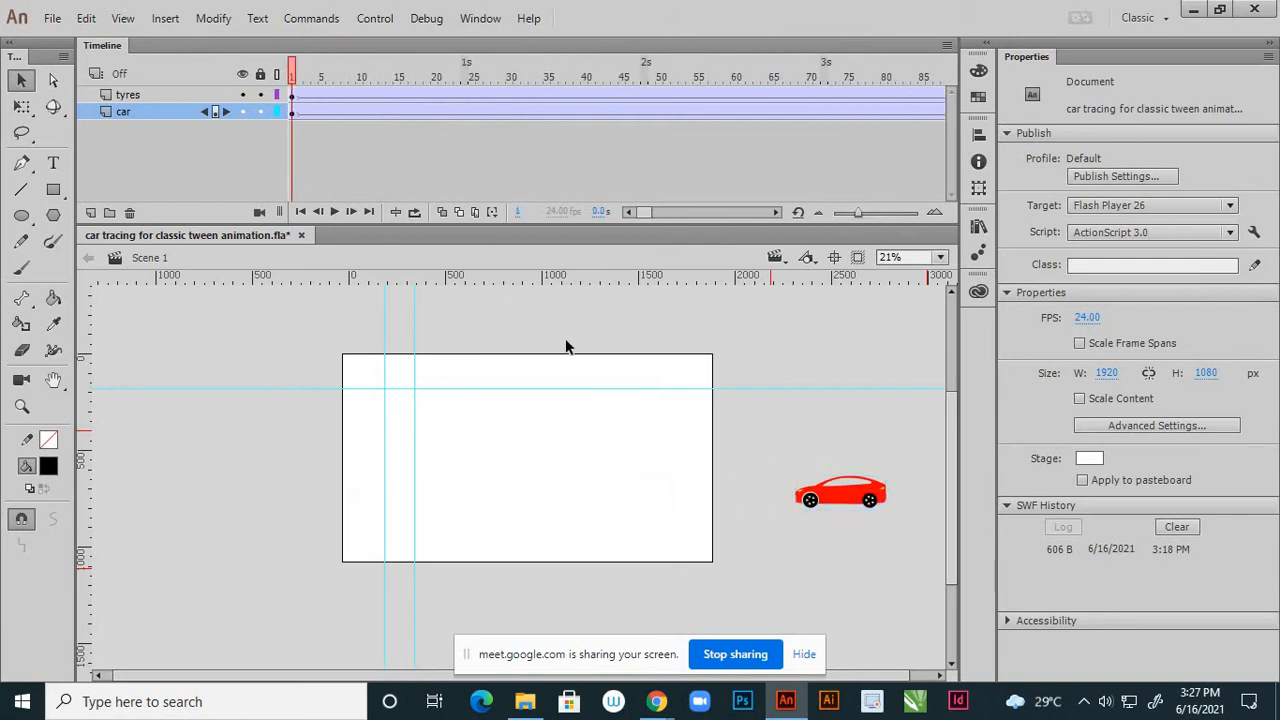
key(ctrl+Return)
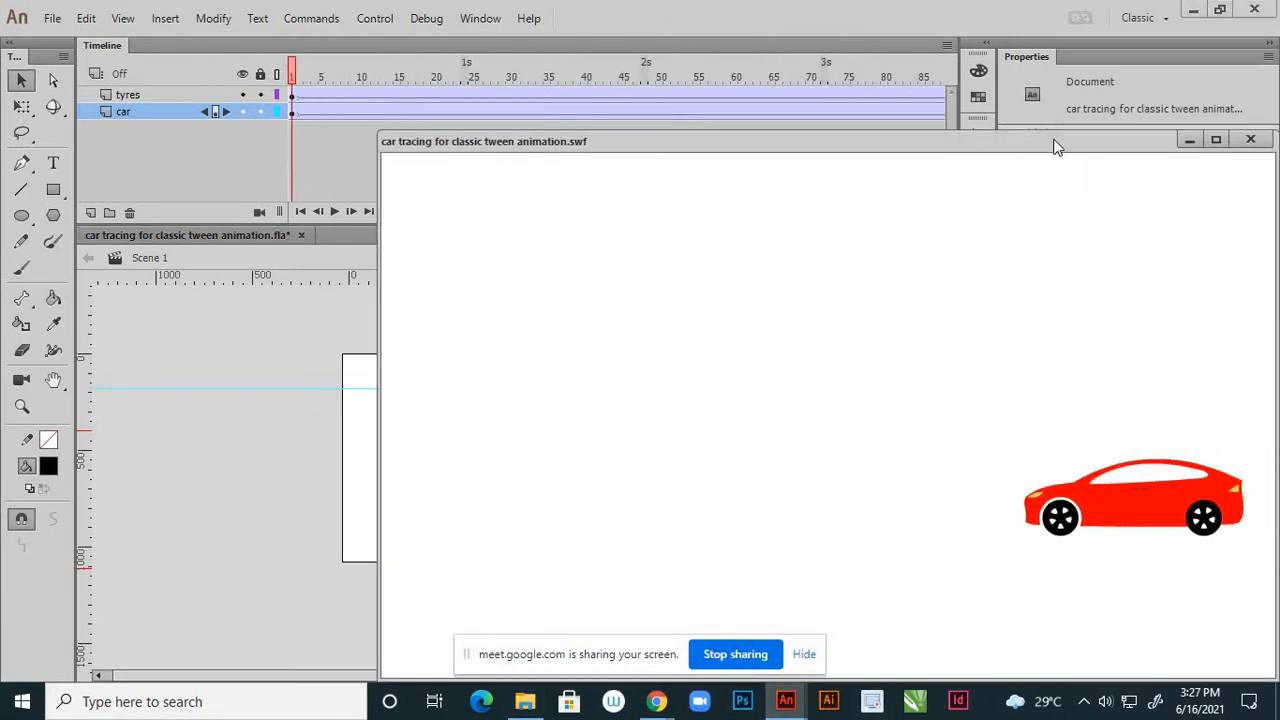
double_click(1057, 147)
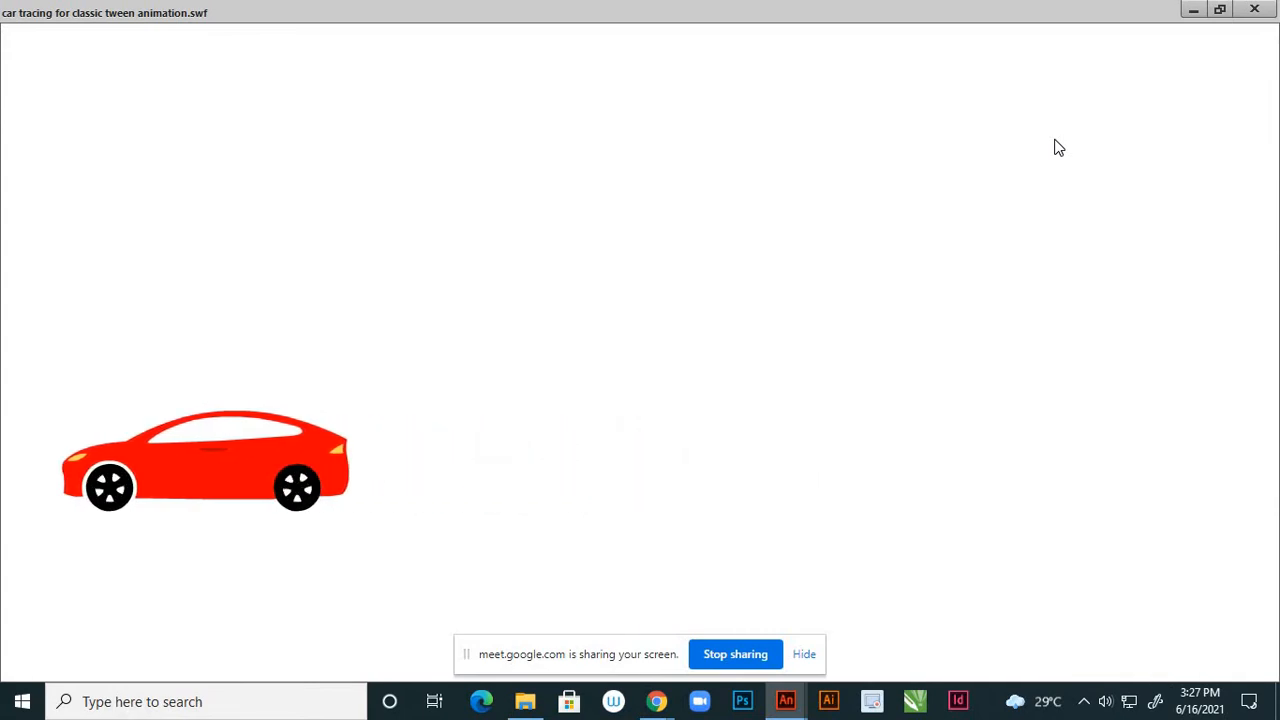
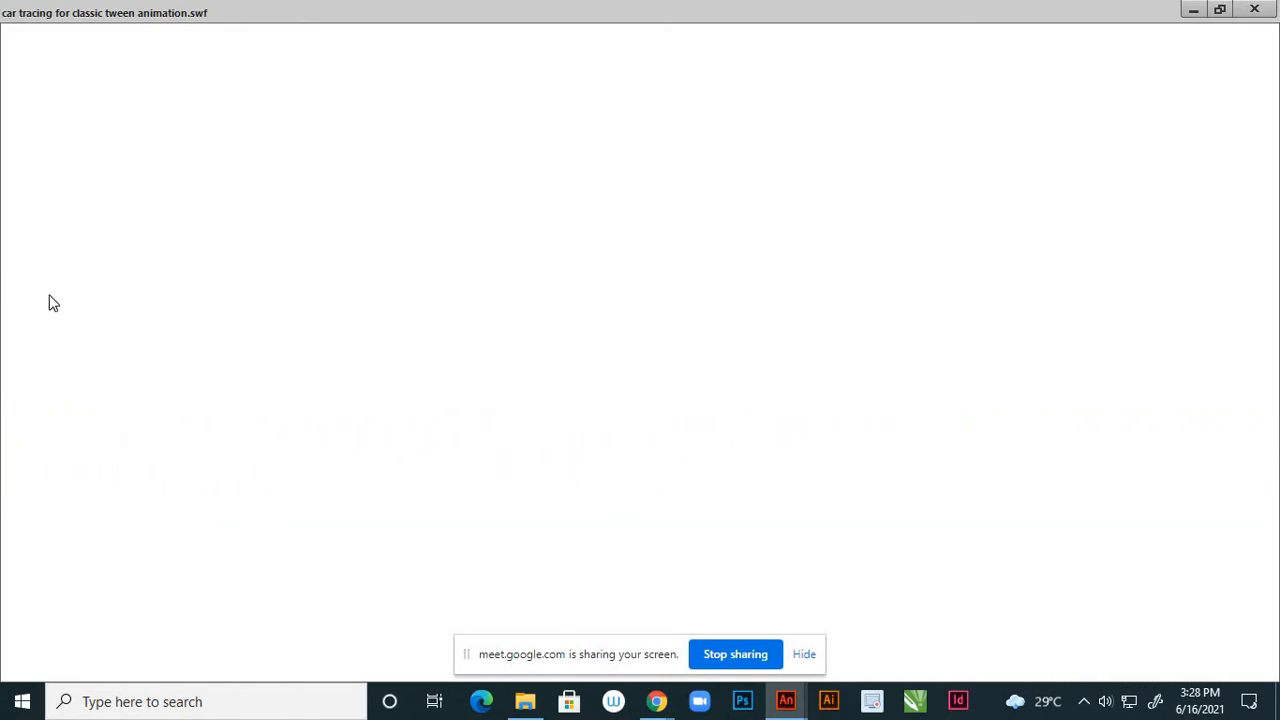
click(1264, 11)
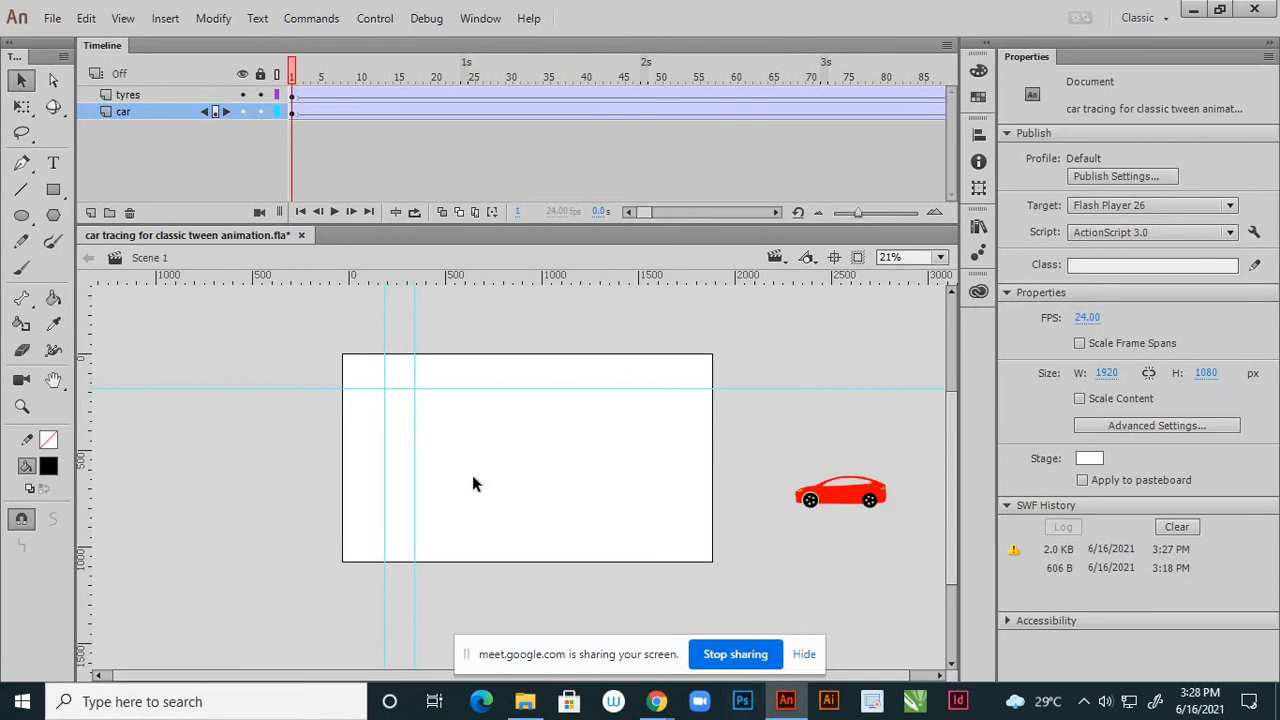
- Lock the tyres and car layers and add a new layer named bg beneath the car layer
click(260, 112)
click(91, 212)
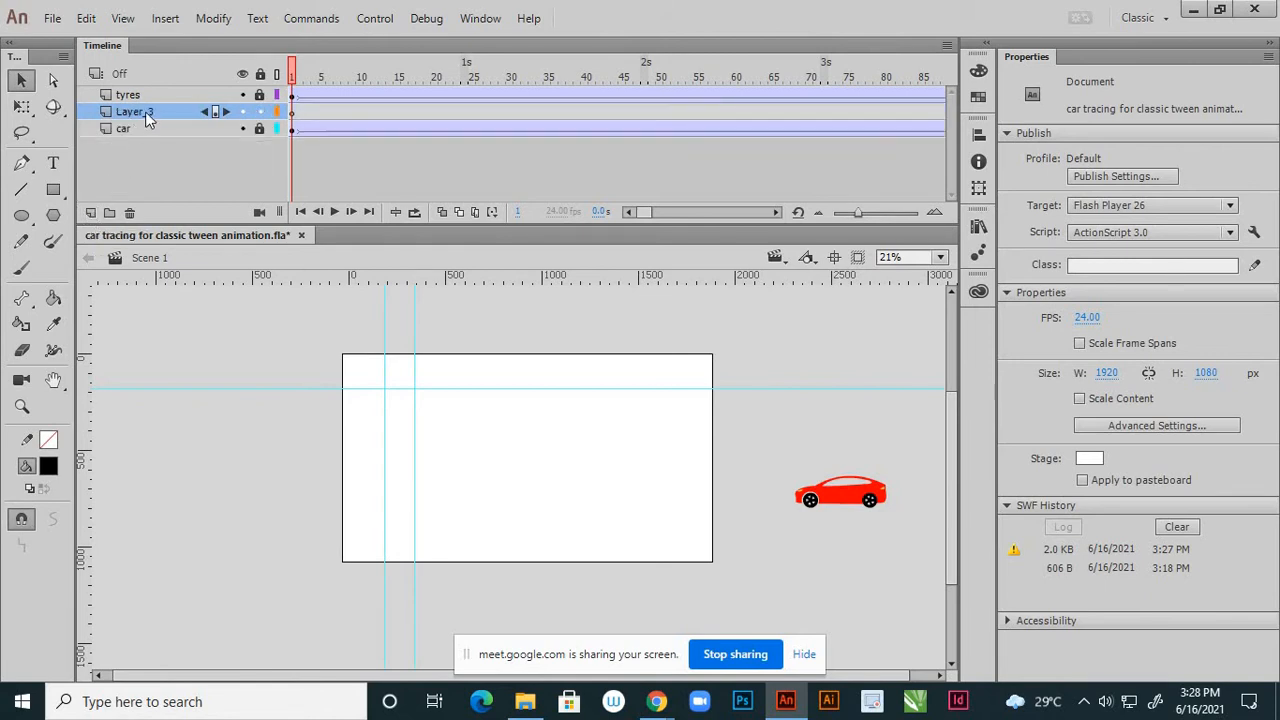
drag(153, 110, 151, 142)
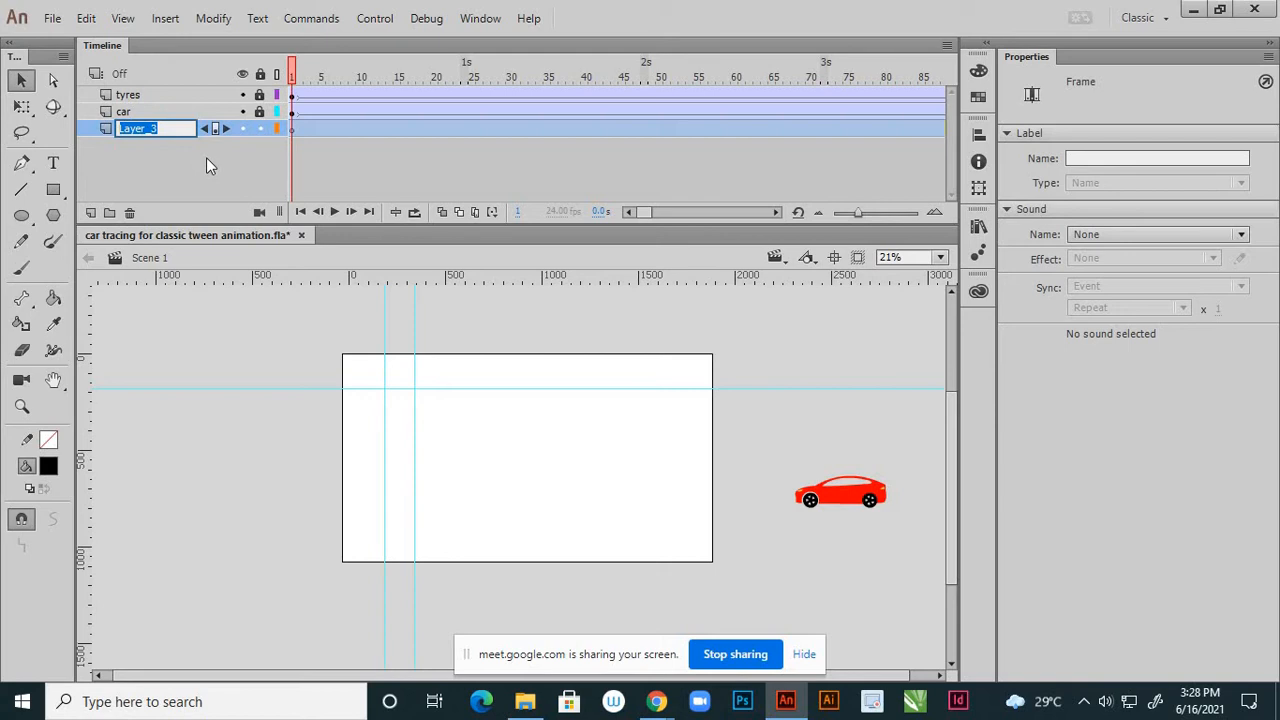
text(bg)
click(212, 195)
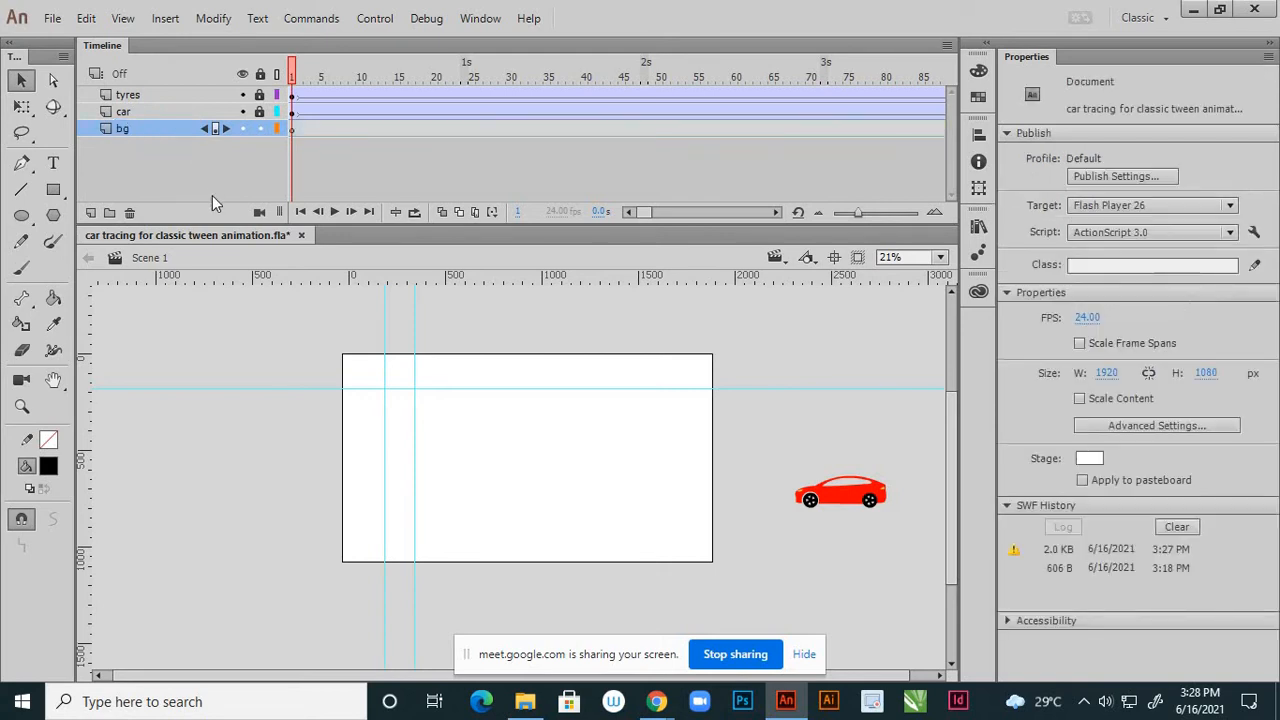
- On frame 1 of the bg layer, draw a black rectangle without stroke that covers the stage and extends beyond its edges
click(290, 130)
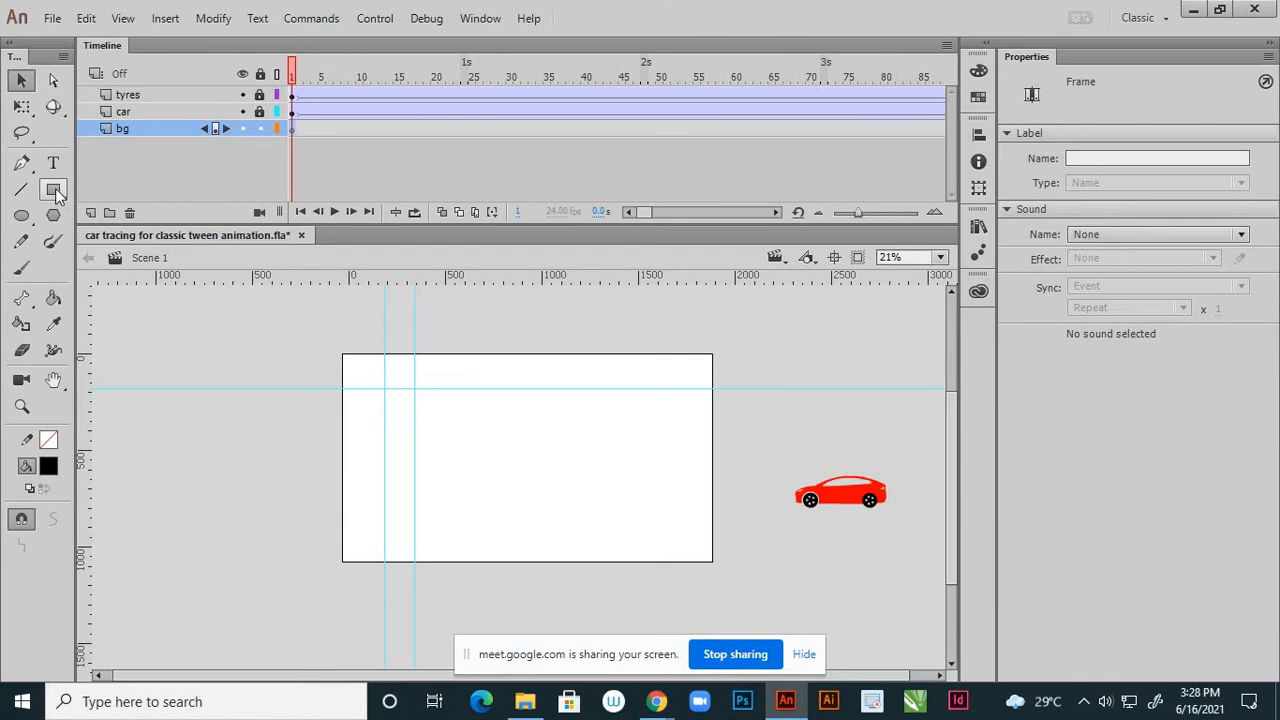
click(54, 191)
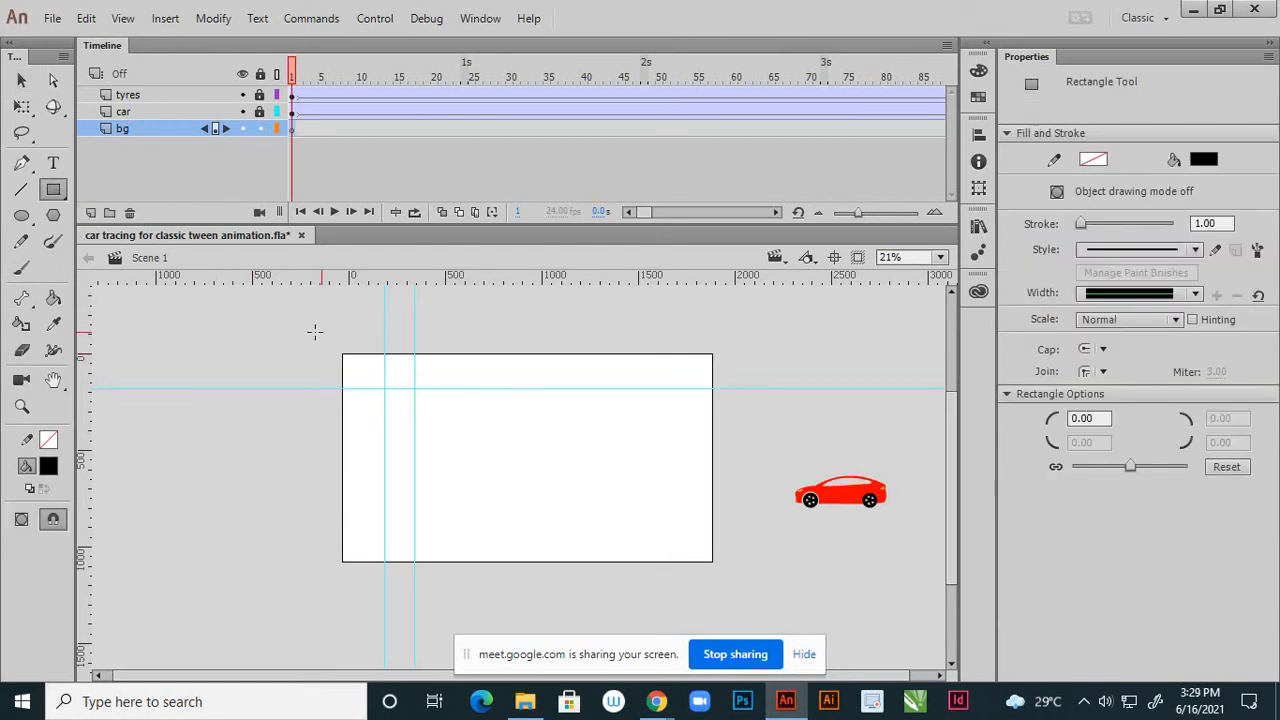
drag(314, 331, 785, 599)
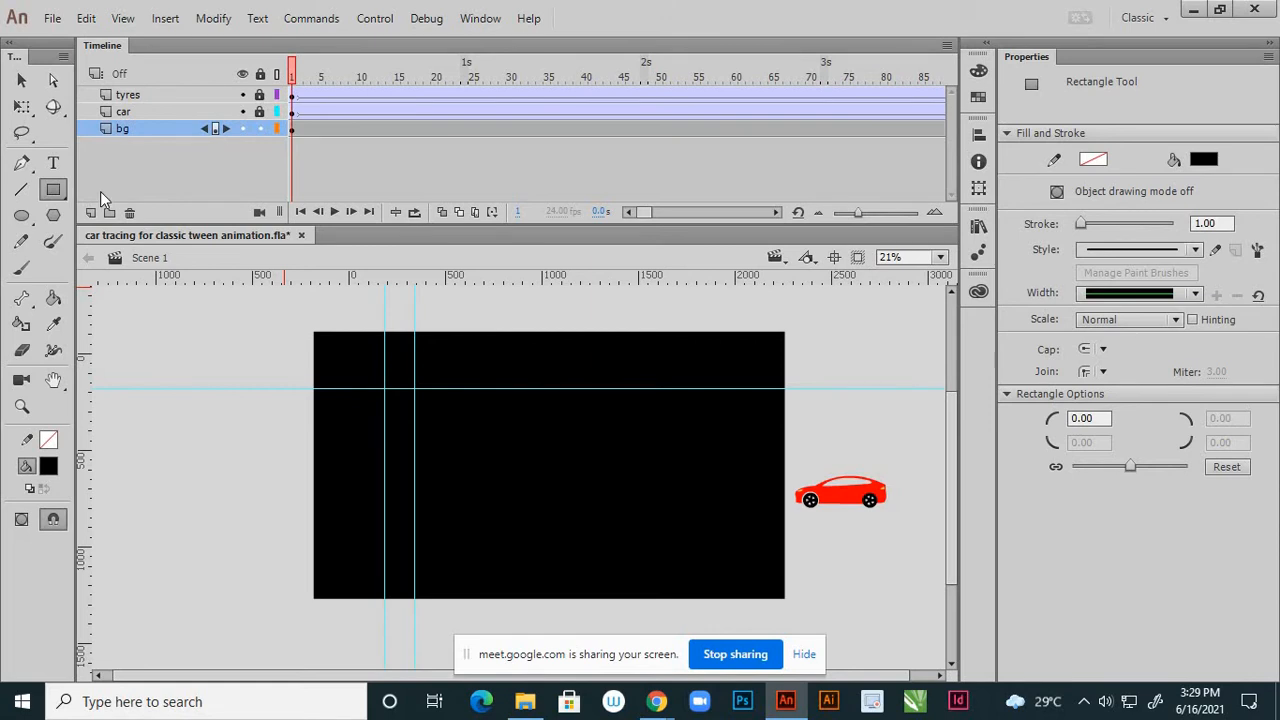
click(23, 80)
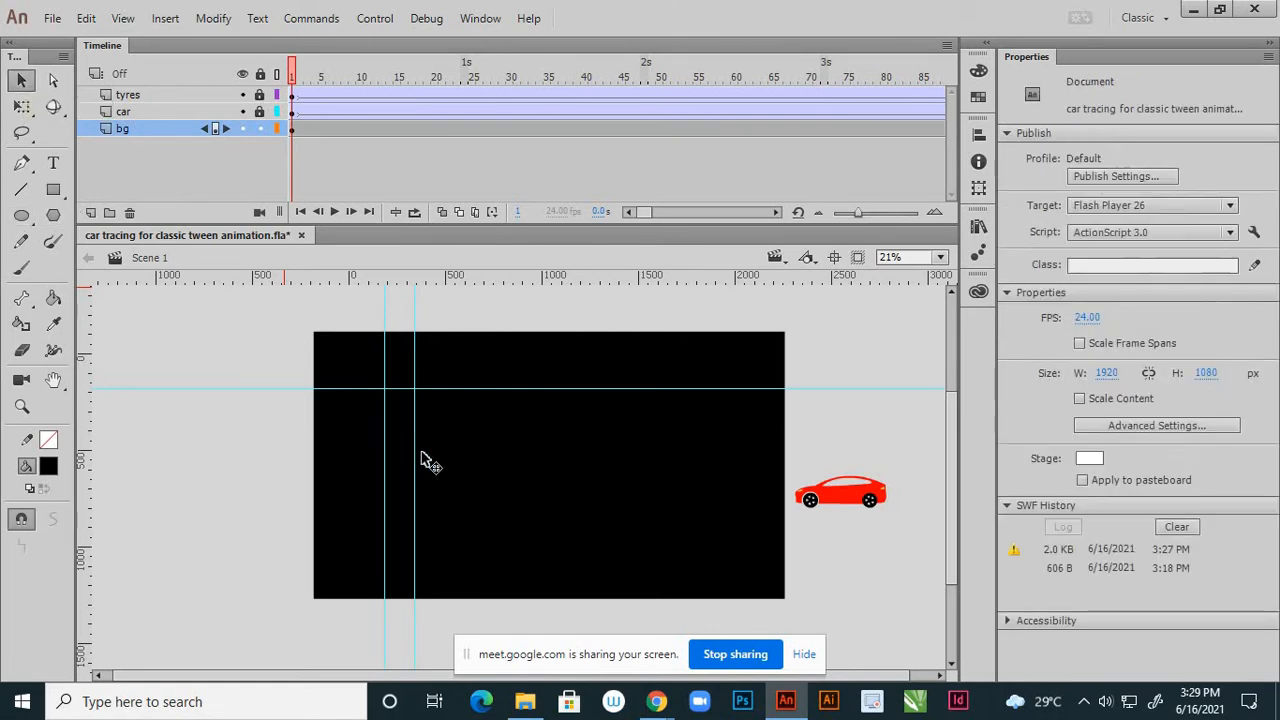
click(509, 491)
click(241, 462)
- With object drawing mode on, draw a #999999 grey rectangle about 2442 × 398 px across the lower part of the black background
click(23, 192)
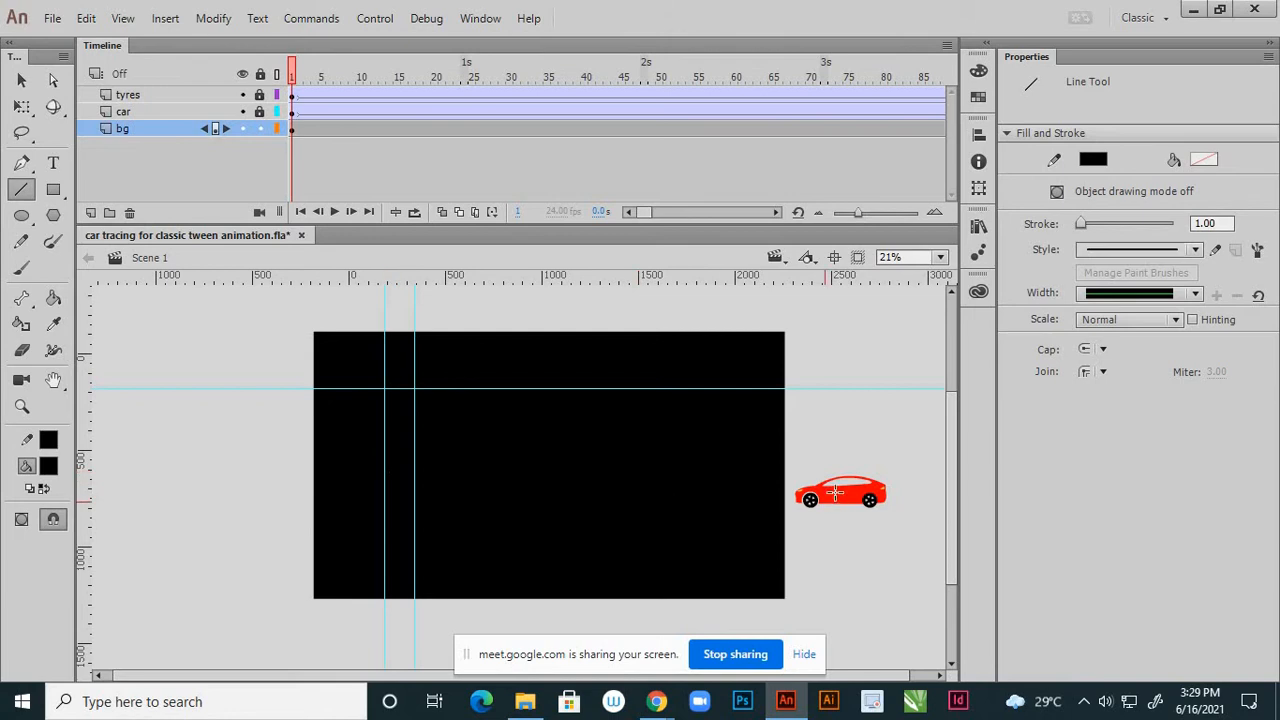
click(22, 80)
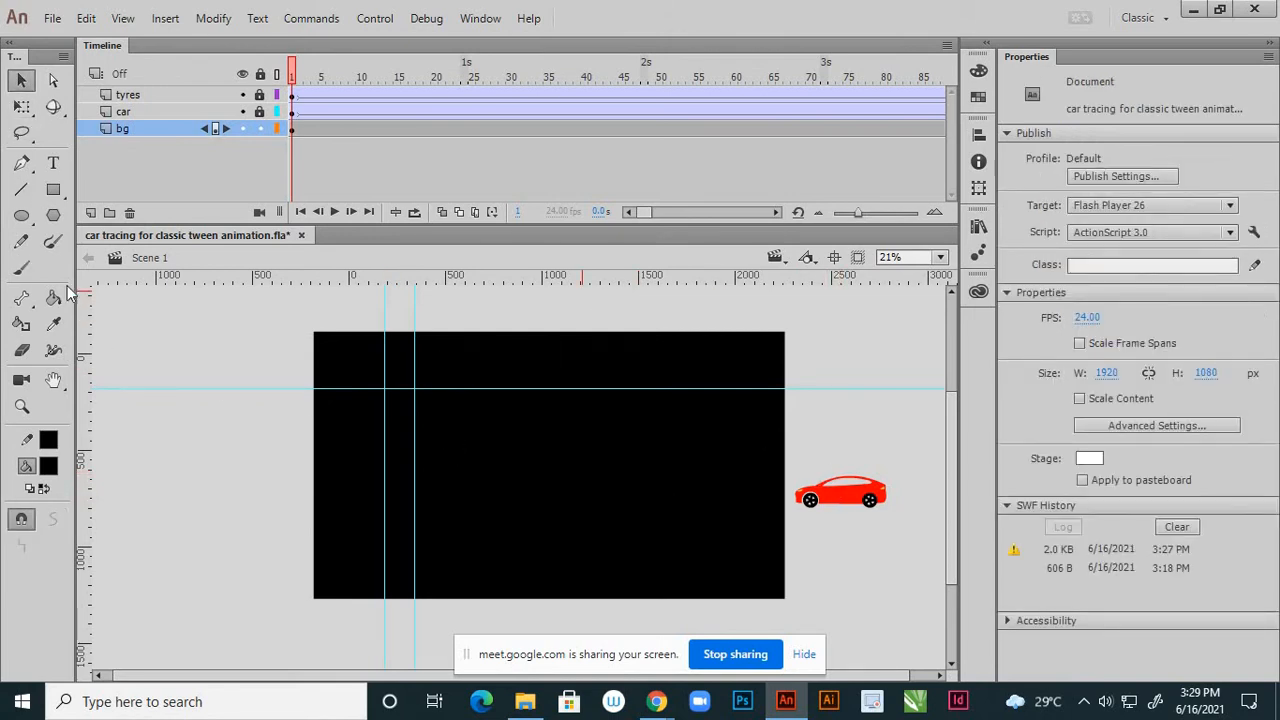
click(55, 192)
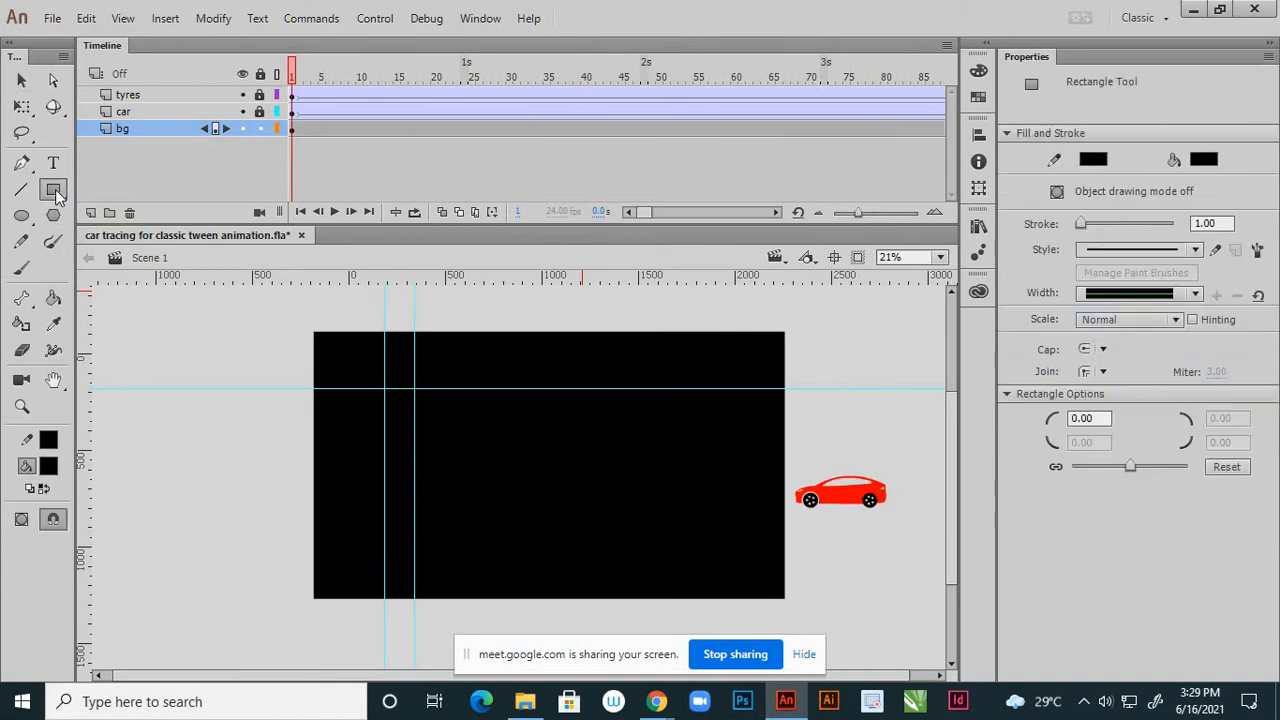
click(21, 521)
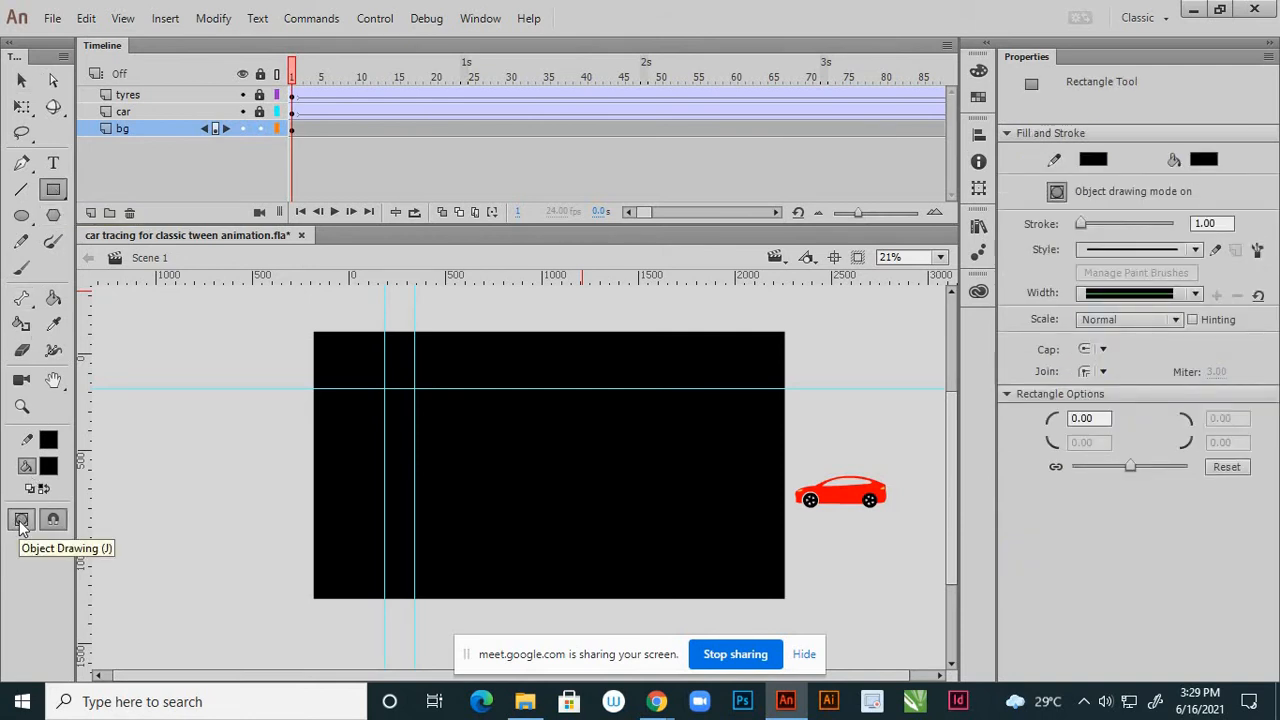
click(49, 468)
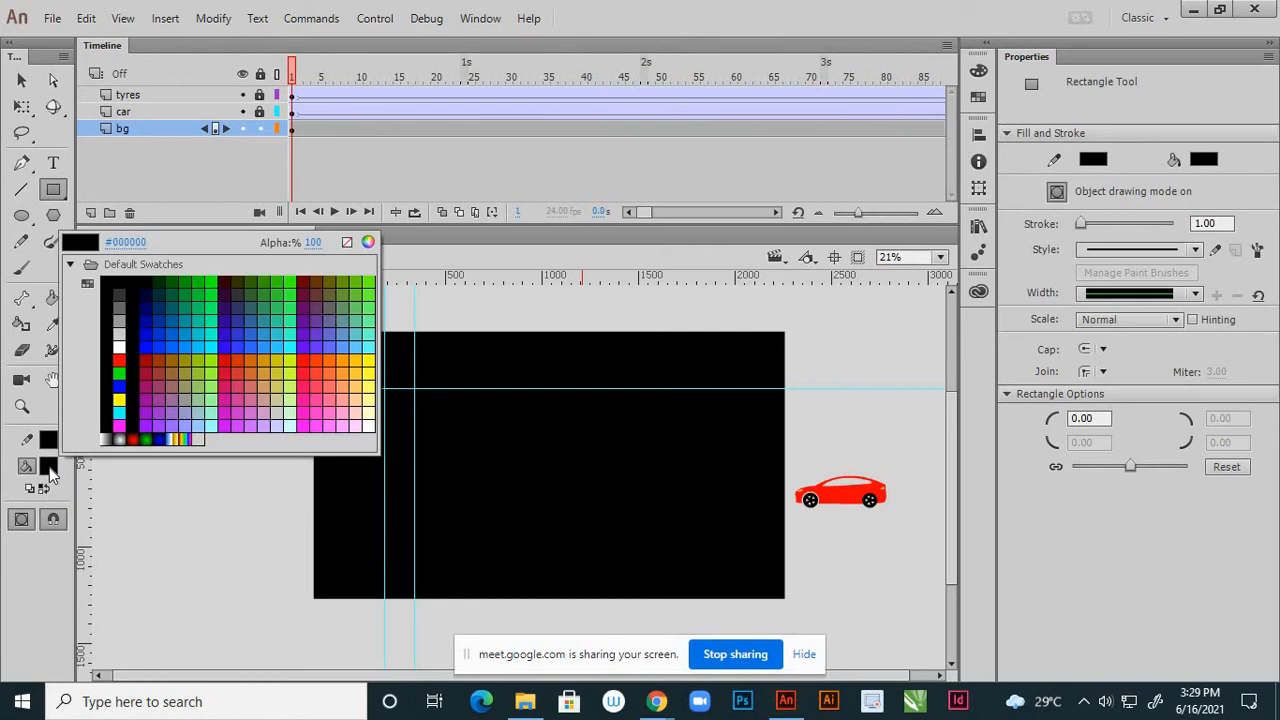
click(118, 323)
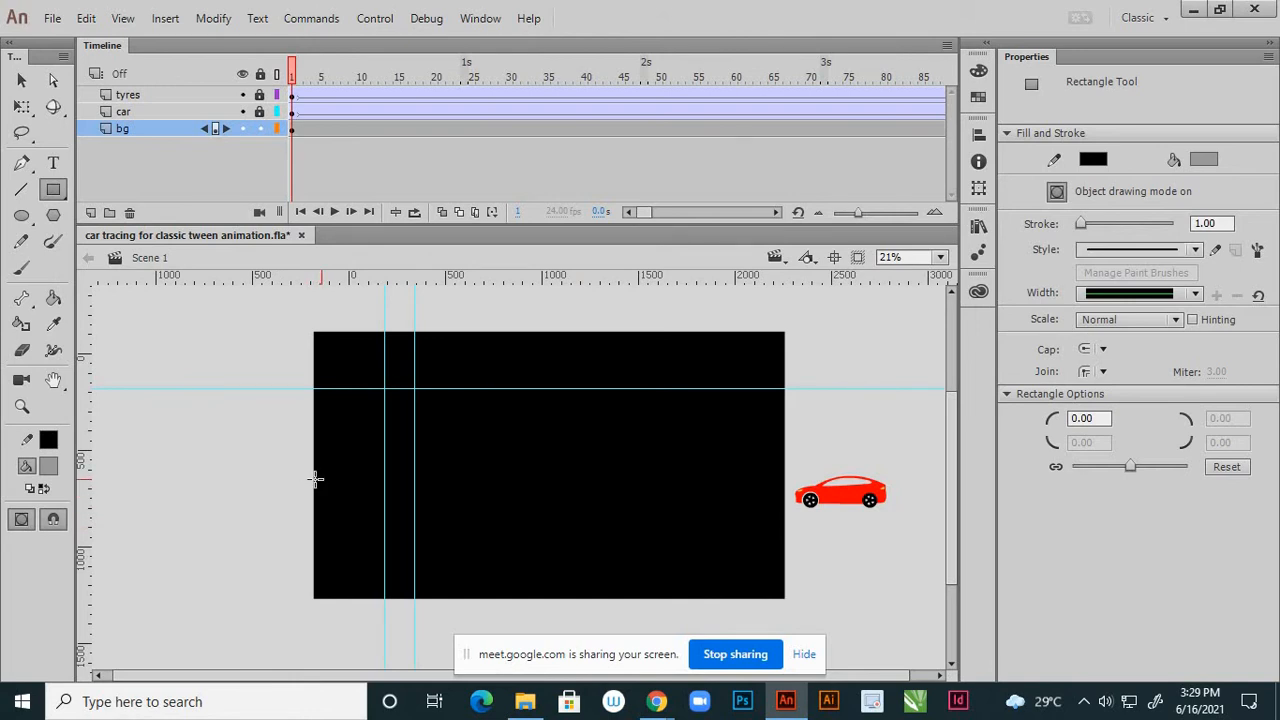
drag(620, 548, 852, 549)
key(ctrl+z)
mouse_move(314, 480)
mouse_down()
mouse_move(343, 517)
mouse_move(571, 551)
mouse_move(781, 557)
mouse_up()
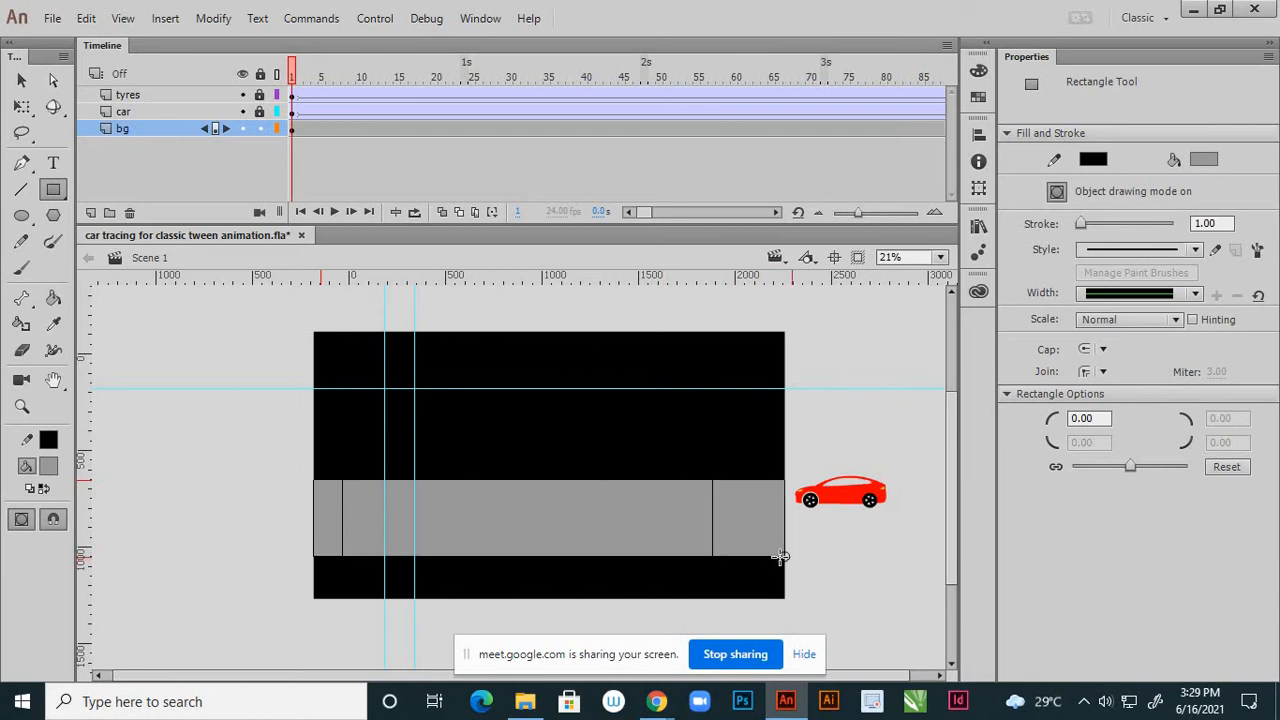
- Stretch the grey band vertically with Free Transform to a height of about 553 px
click(21, 80)
click(511, 518)
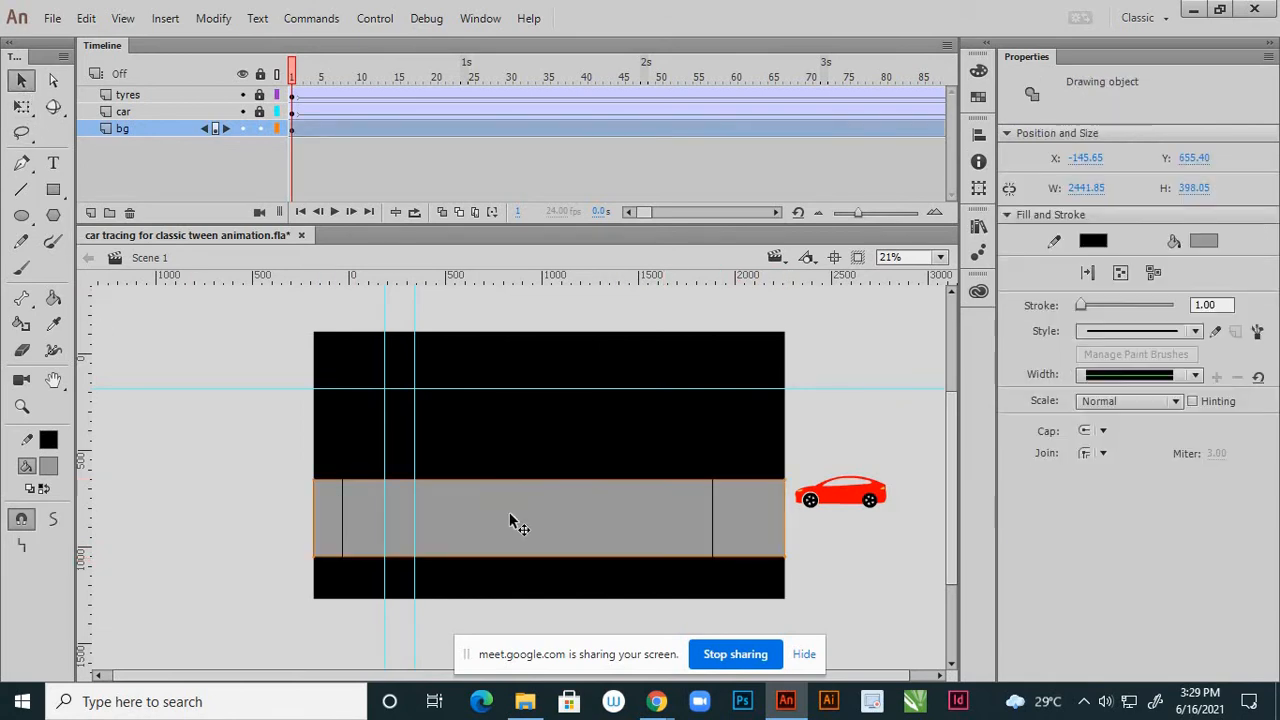
click(22, 107)
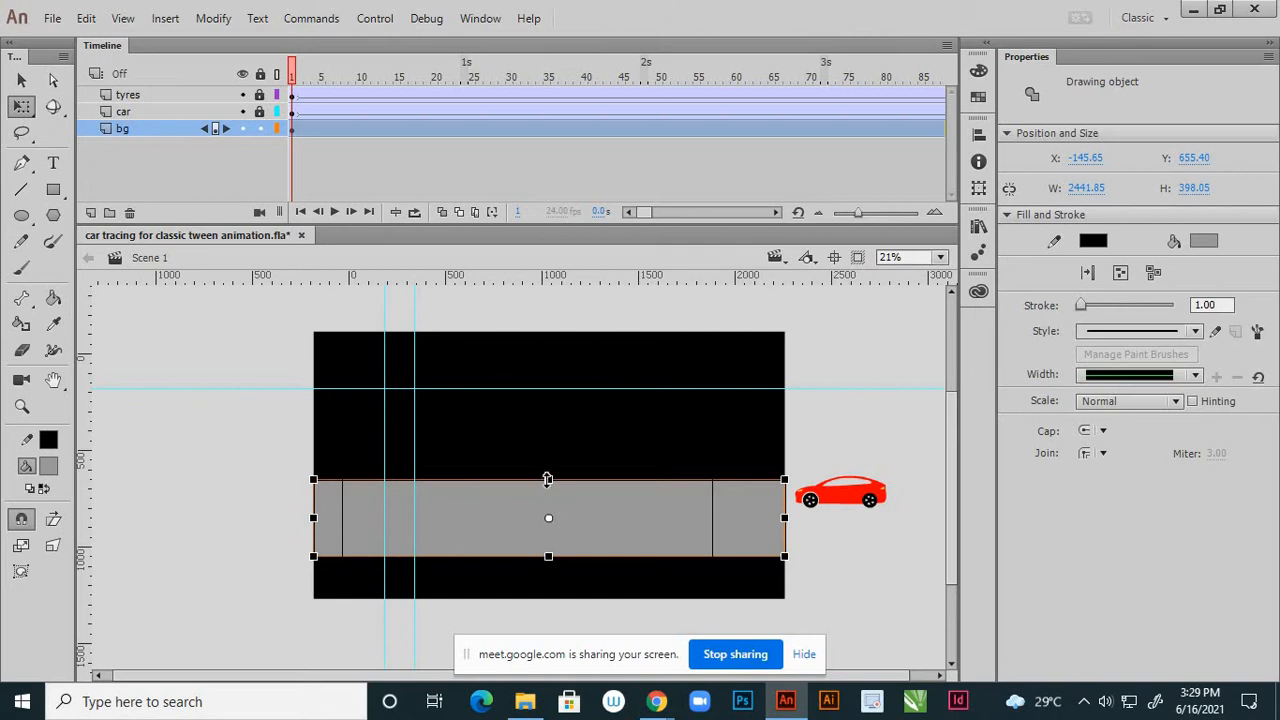
drag(547, 477, 548, 462)
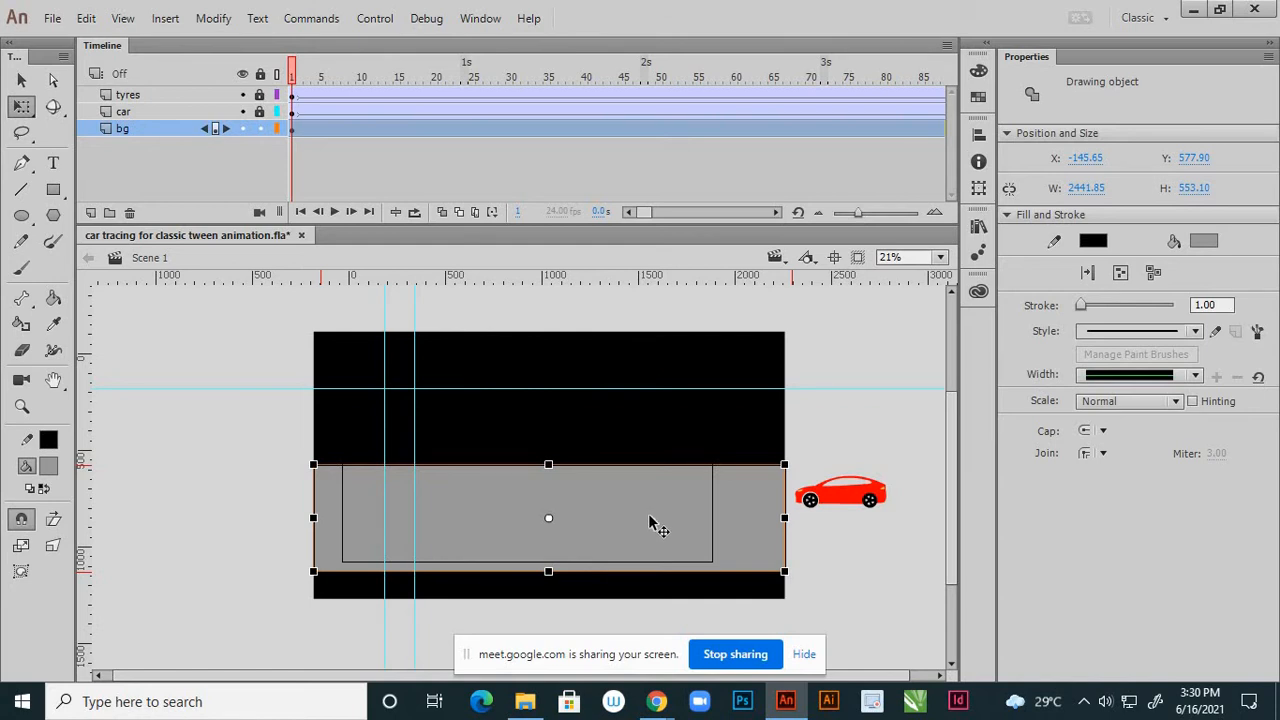
- Nudge the grey band up to a Y position of about 418 px and deselect it
key(Up)
key(Up)
key(Up)
key(Up)
key(Up)
key(Up)
key(Up)
key(Up)
key(Up)
key(Up)
key(Up)
key(Up)
key(Up)
key(Up)
key(Up)
key(Up)
key(Up)
key(Up)
key(Up)
key(Up)
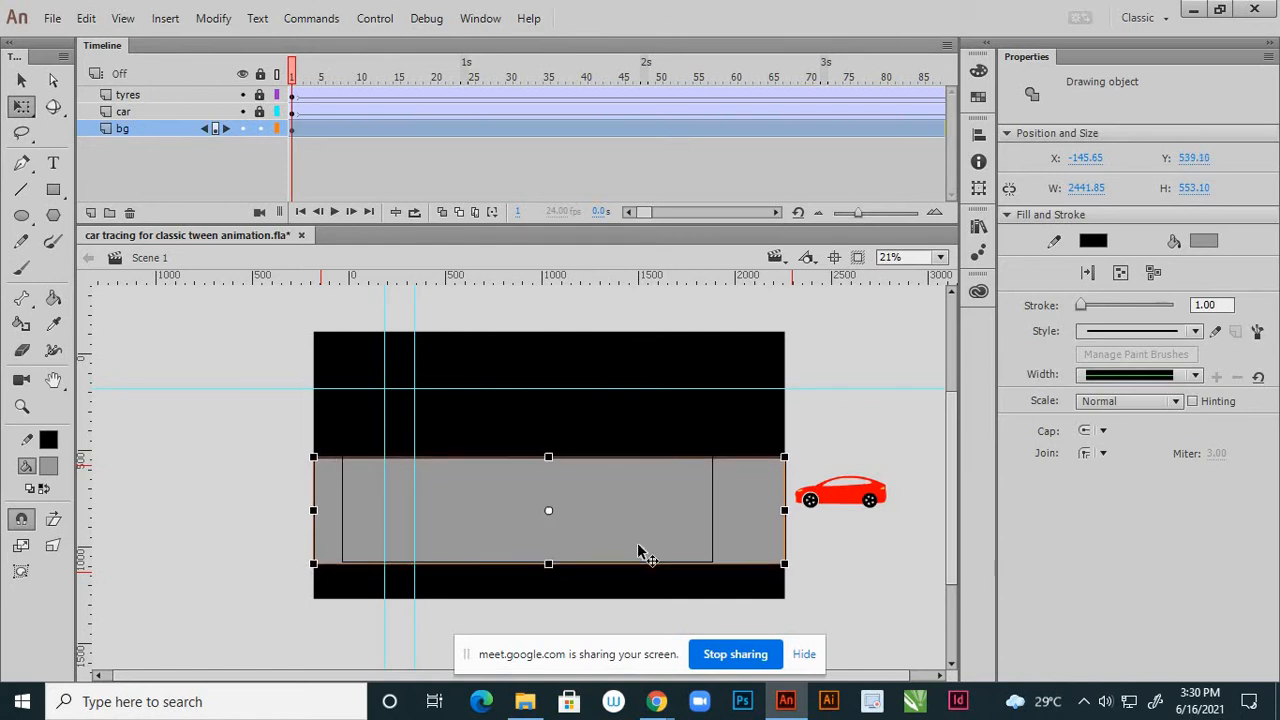
key(Up)
key(Up)
key(Up)
key(Up)
key(Up)
key(Up)
key(Up)
key(Up)
key(Up)
key(Up)
key(Up)
key(Up)
key(Up)
key(Up)
key(Up)
key(Up)
key(Up)
key(Up)
key(Up)
key(Up)
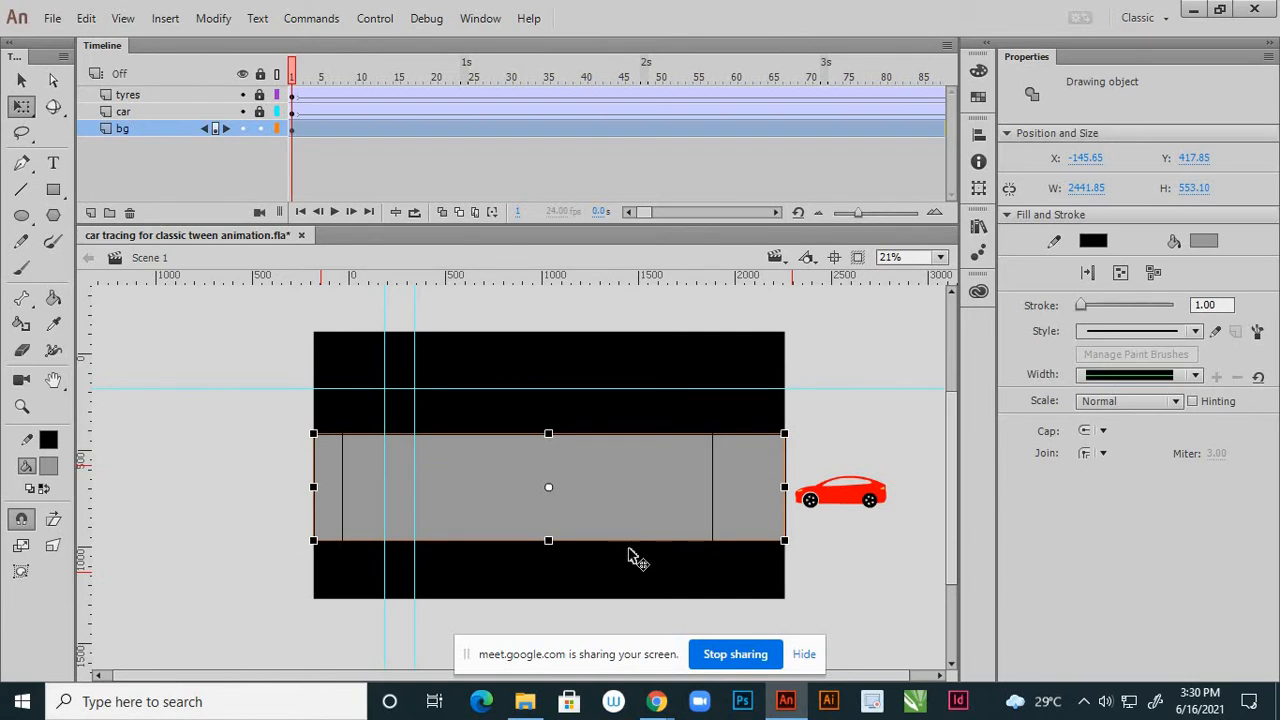
click(257, 324)
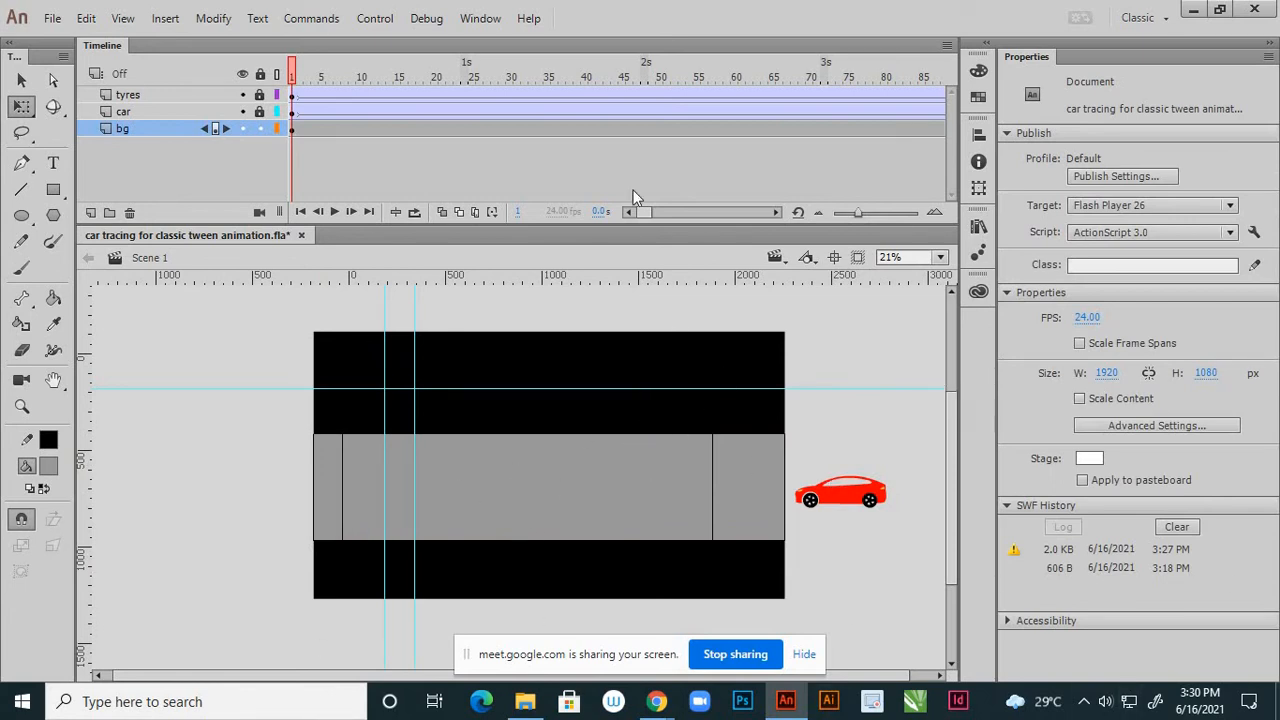
- Draw a #66CCFF sky-blue rectangle over the black area from the background's upper edge down to the grey band
click(54, 193)
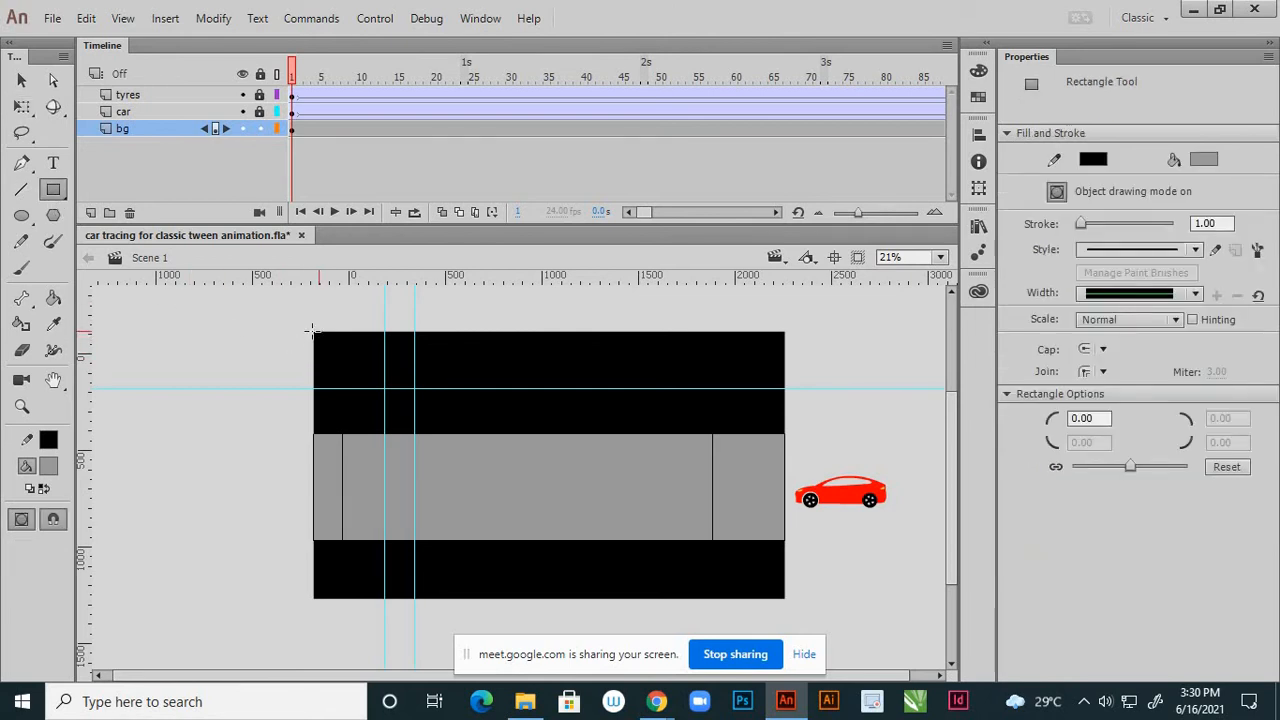
click(48, 465)
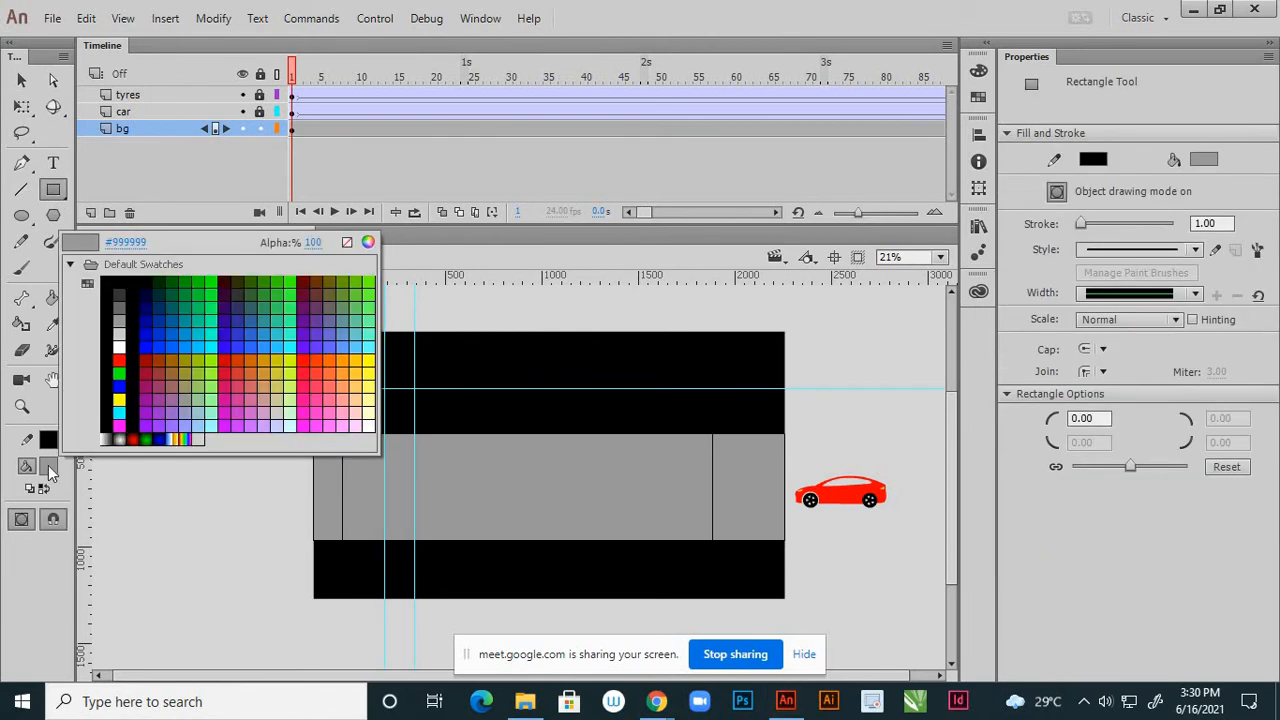
click(362, 345)
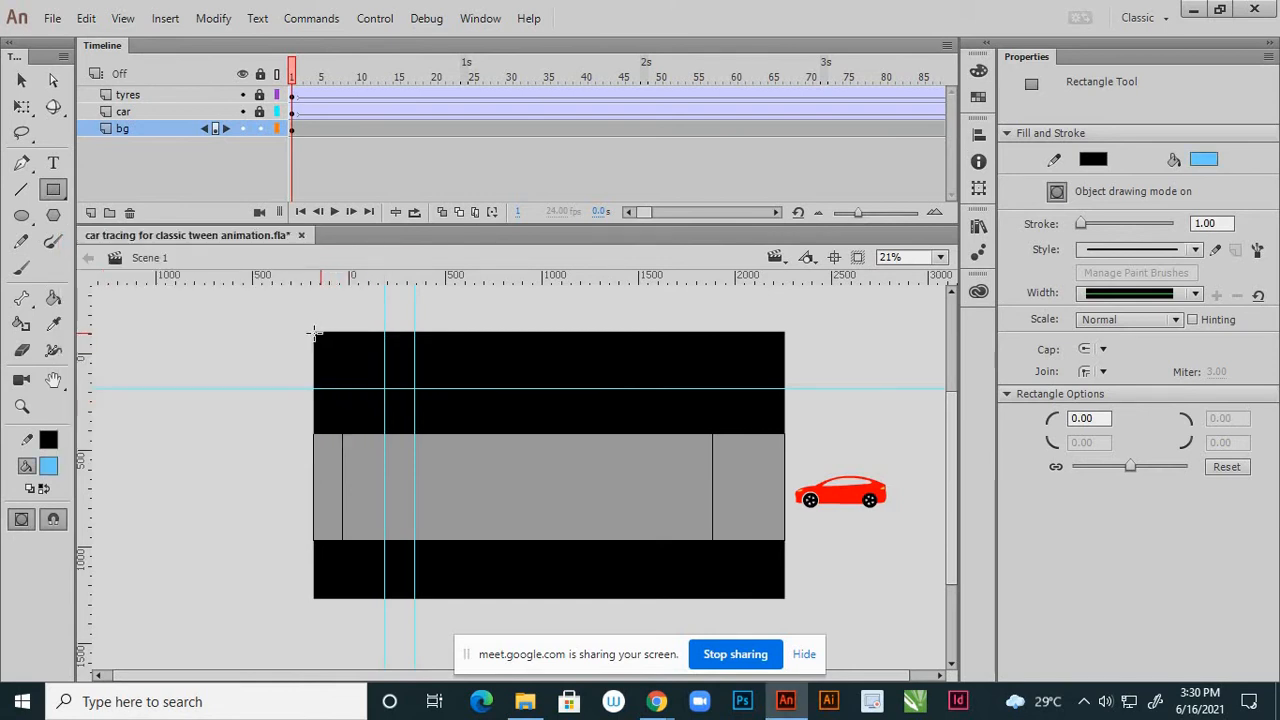
drag(314, 332, 784, 441)
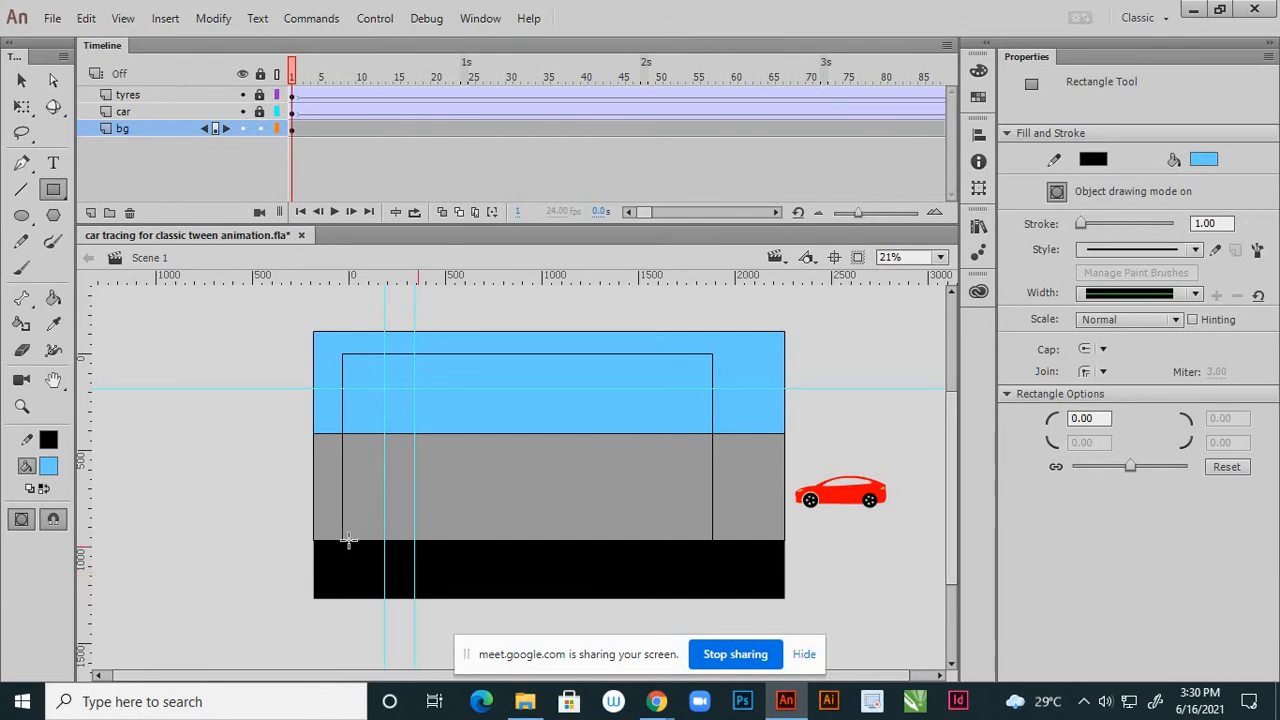
- Draw a #66CC00 green rectangle about 301 px high over the black area beneath the grey band
click(49, 460)
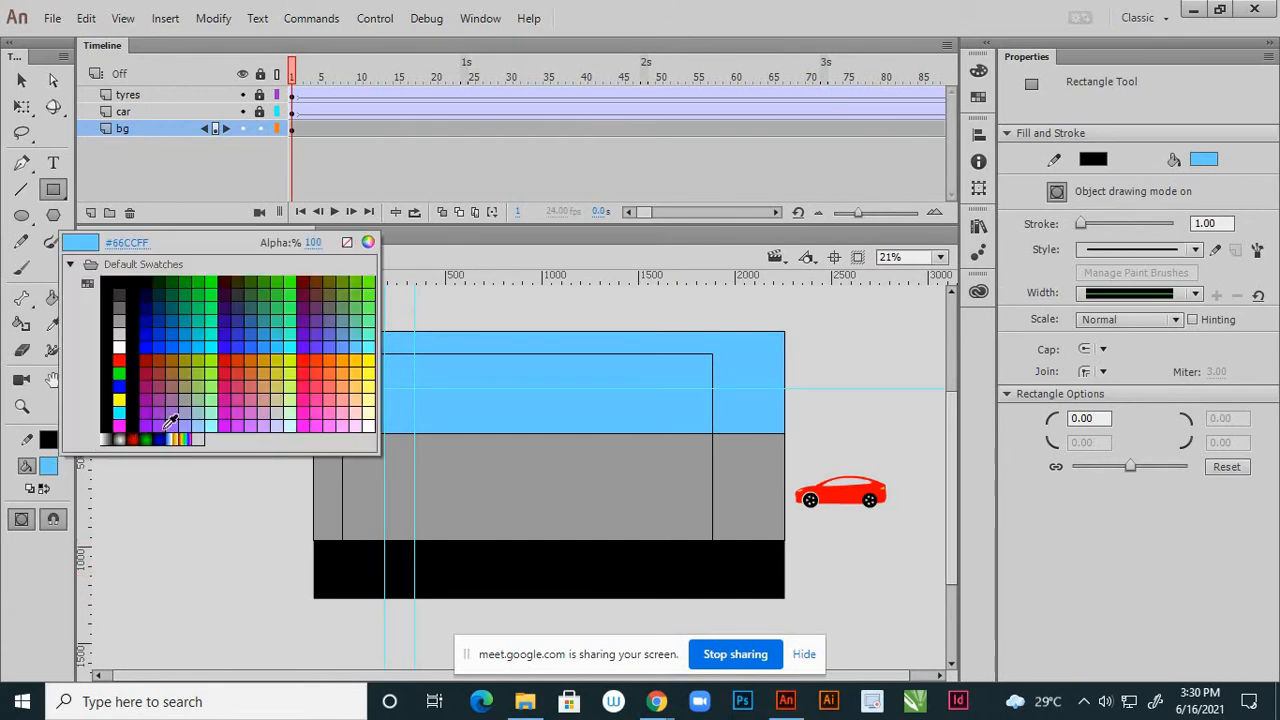
click(360, 281)
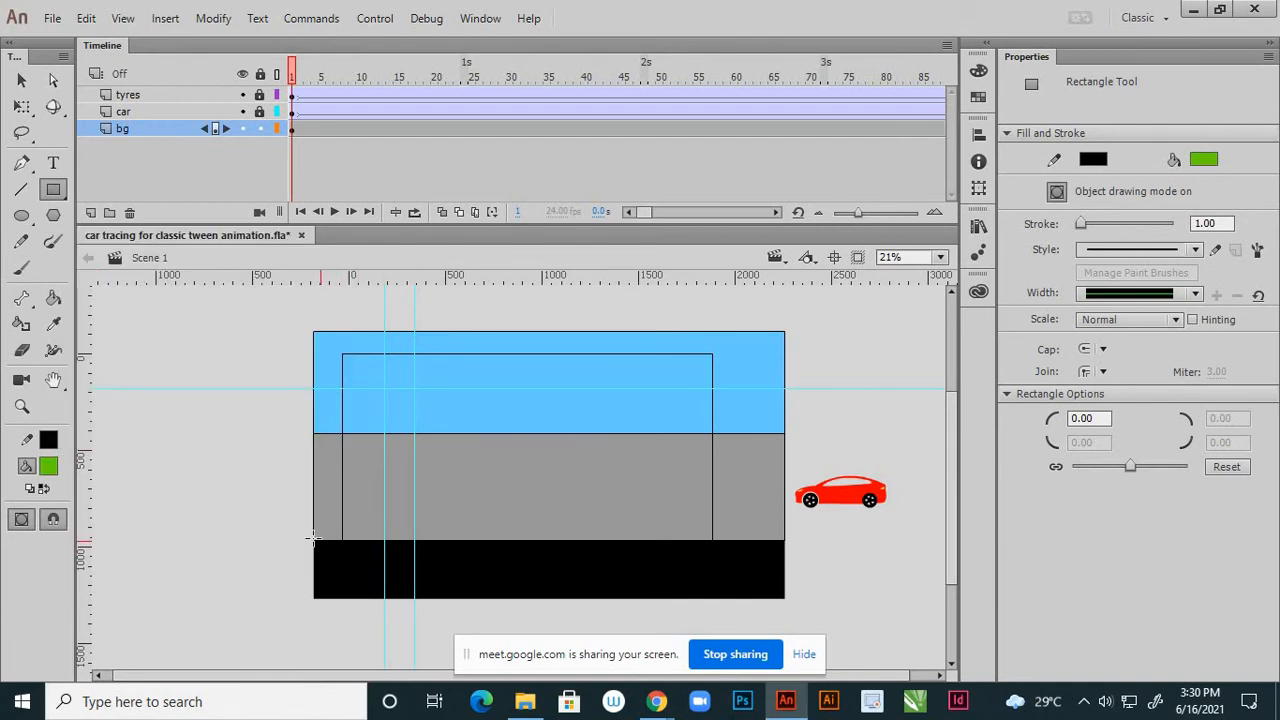
drag(313, 540, 789, 599)
- Select the green rectangle and change its fill type to Linear gradient
click(22, 80)
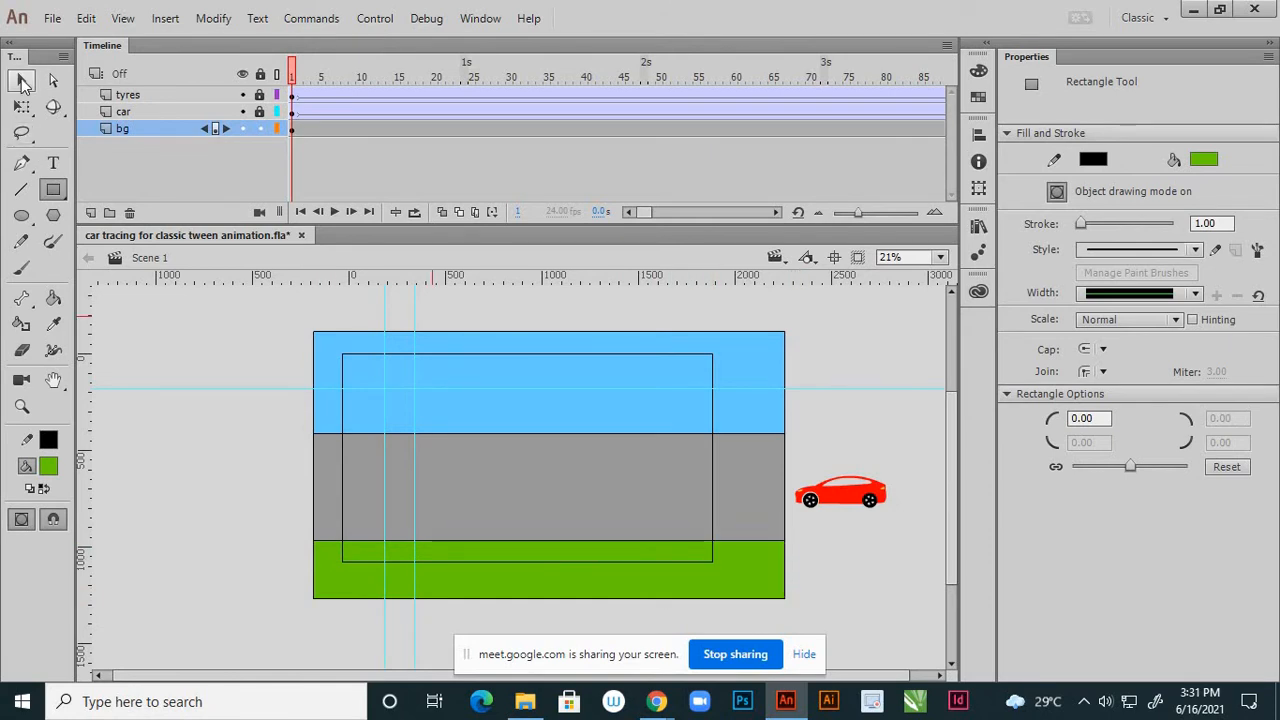
click(658, 589)
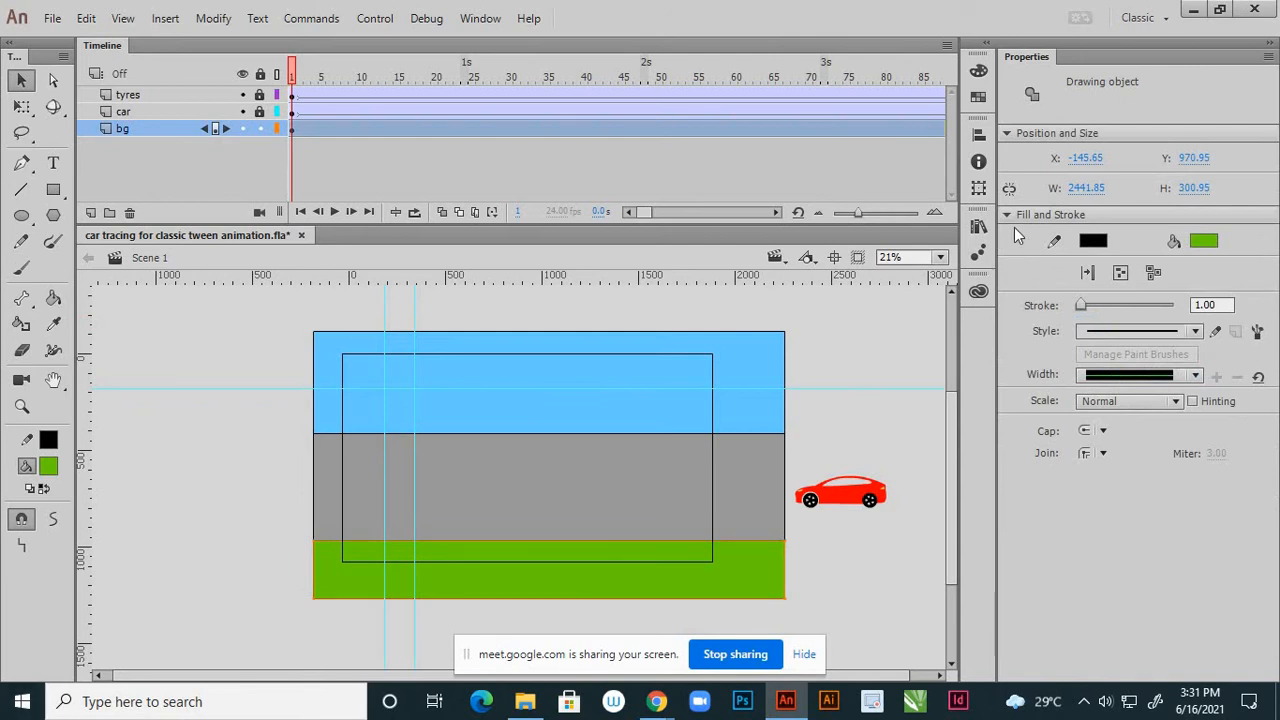
click(978, 72)
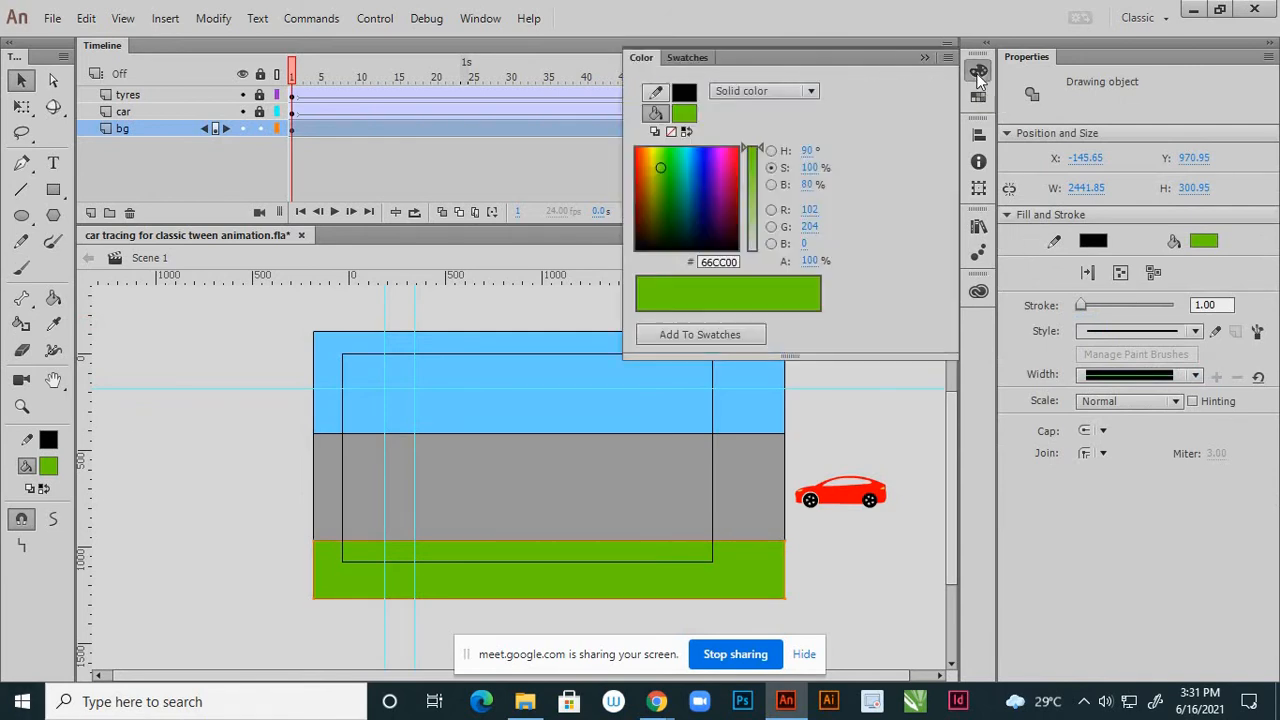
click(812, 92)
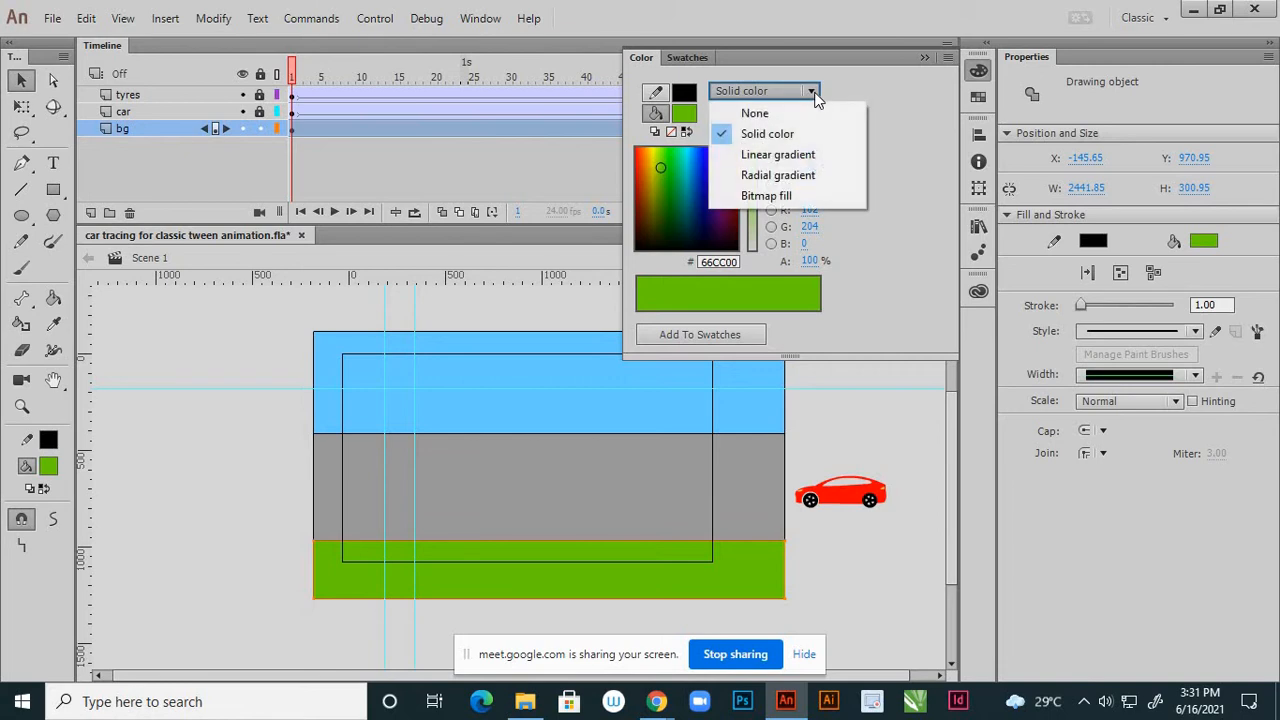
click(815, 160)
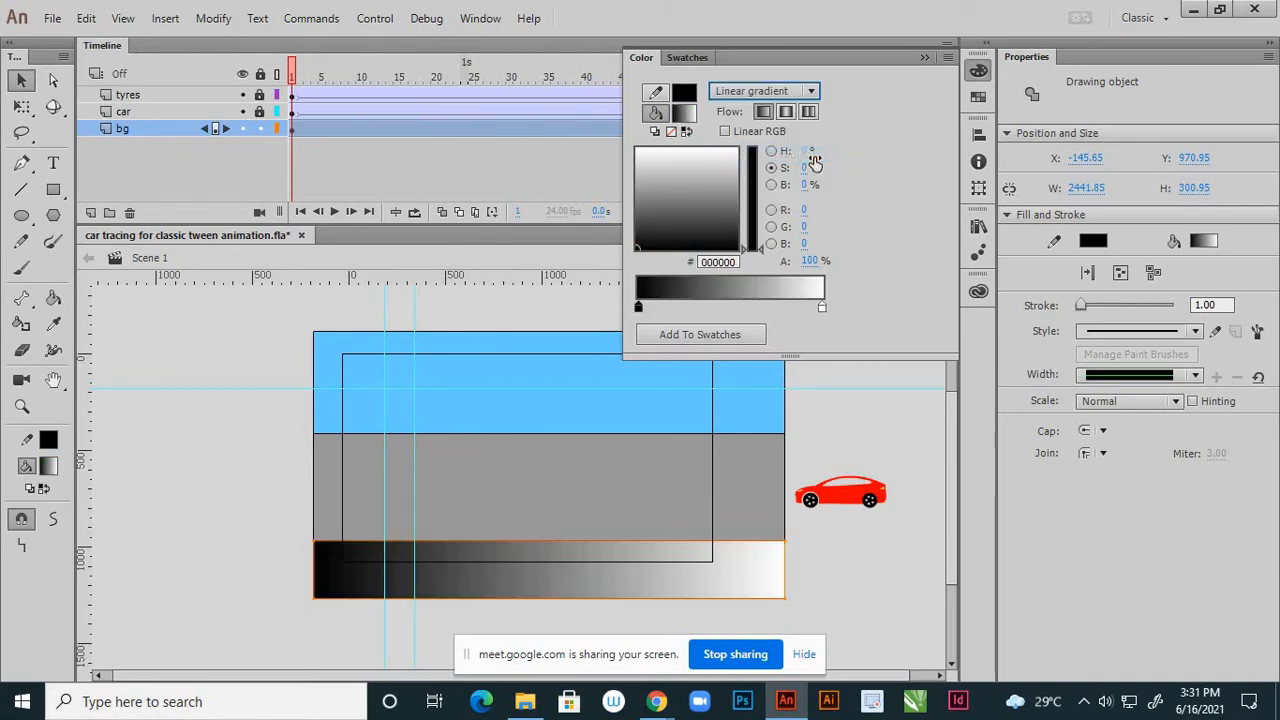
- Recolour the gradient's white end stop to light green A5F53C at 96% brightness, removing the extra stop added beside it
click(822, 308)
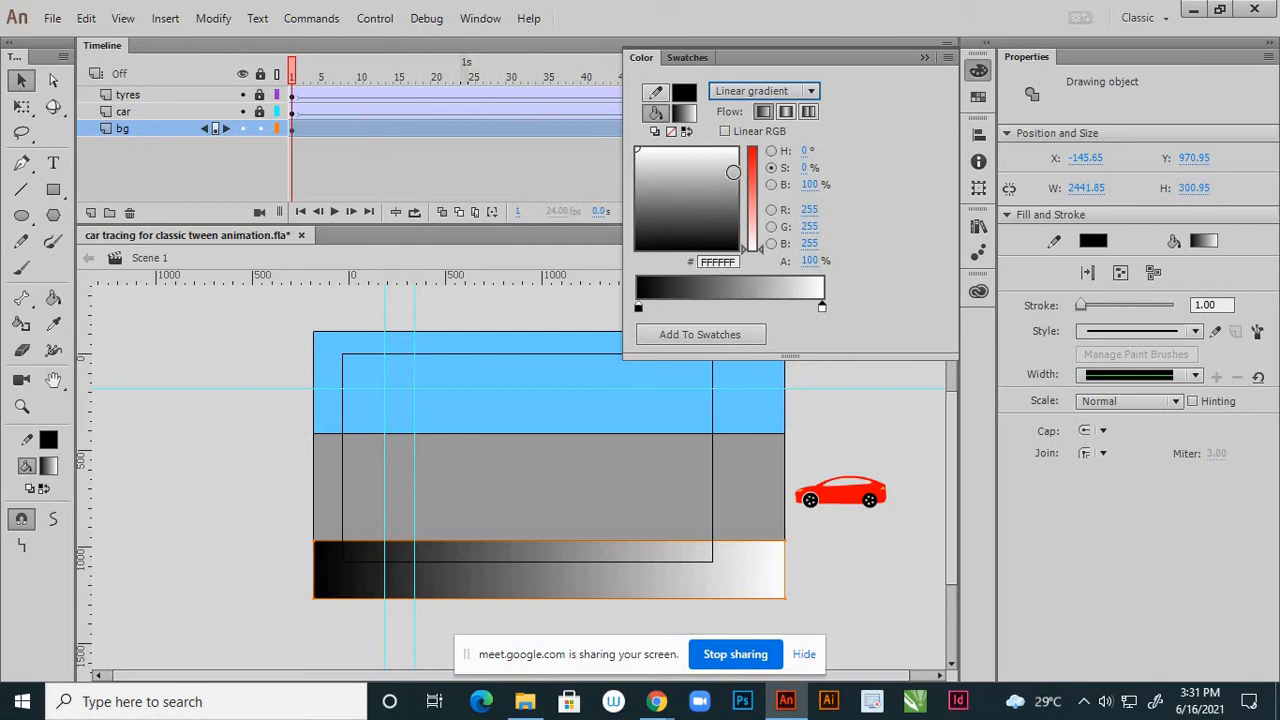
click(771, 185)
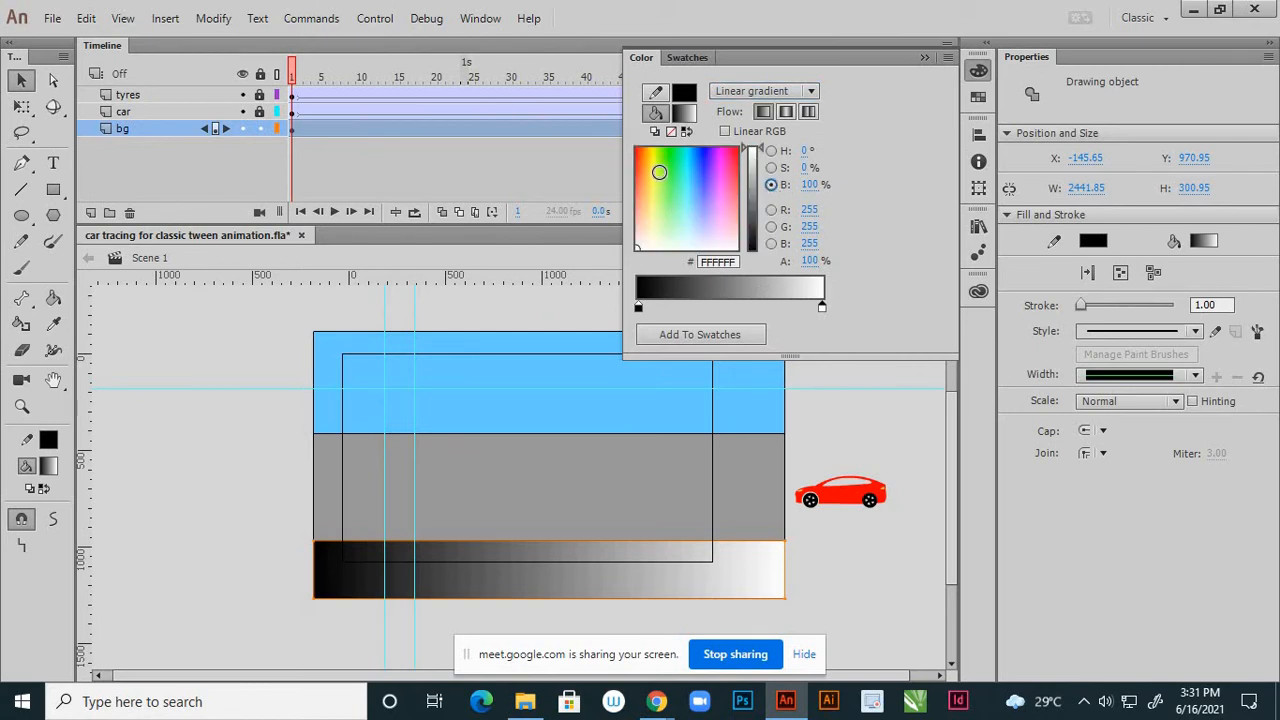
click(659, 172)
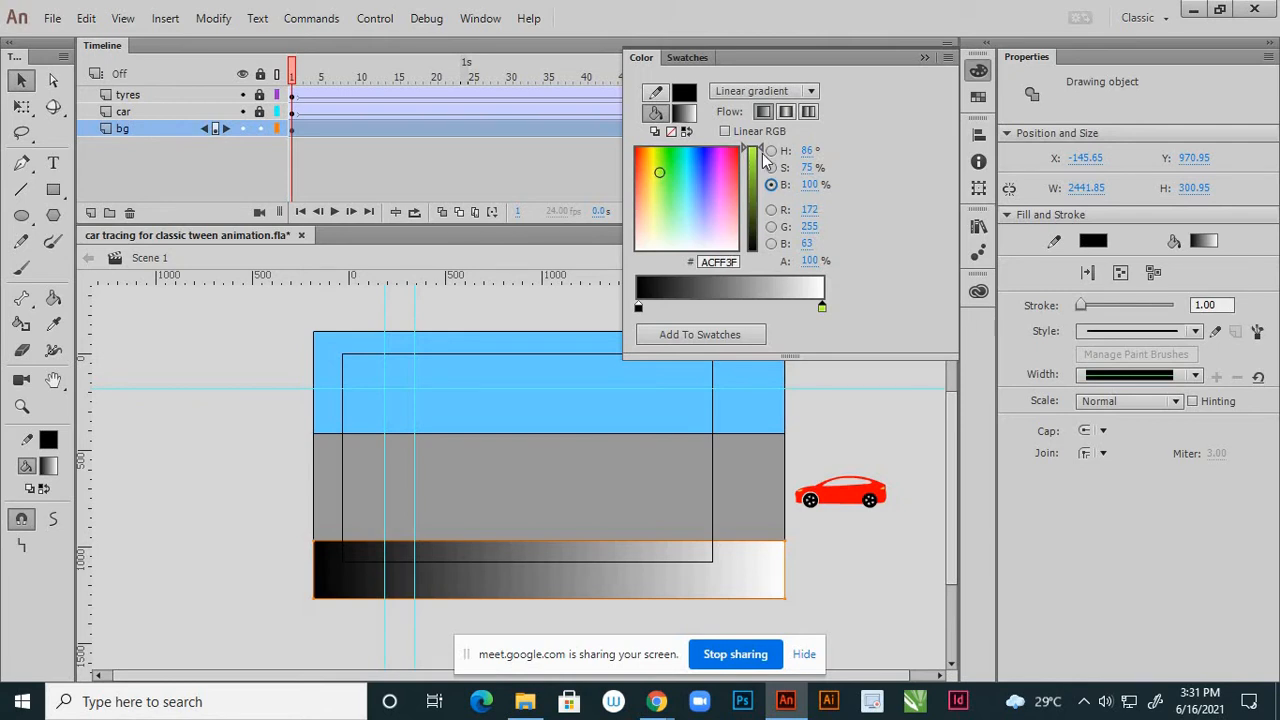
drag(765, 160, 764, 158)
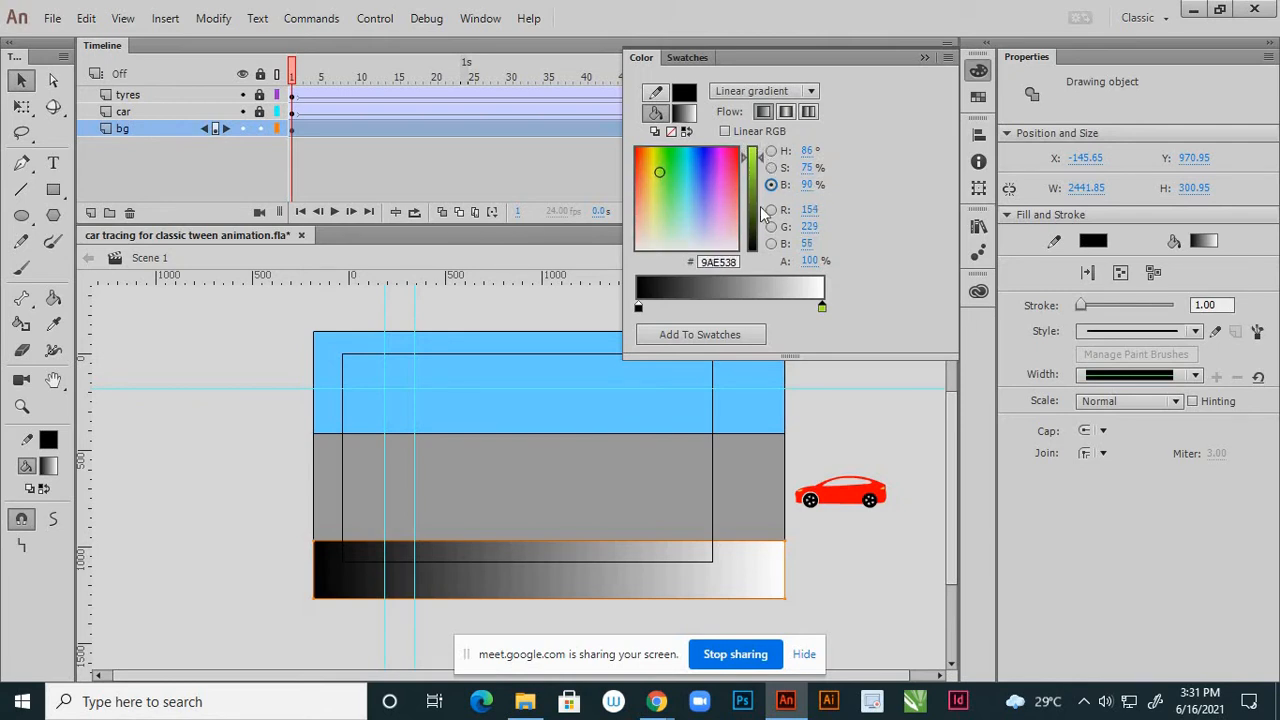
click(811, 306)
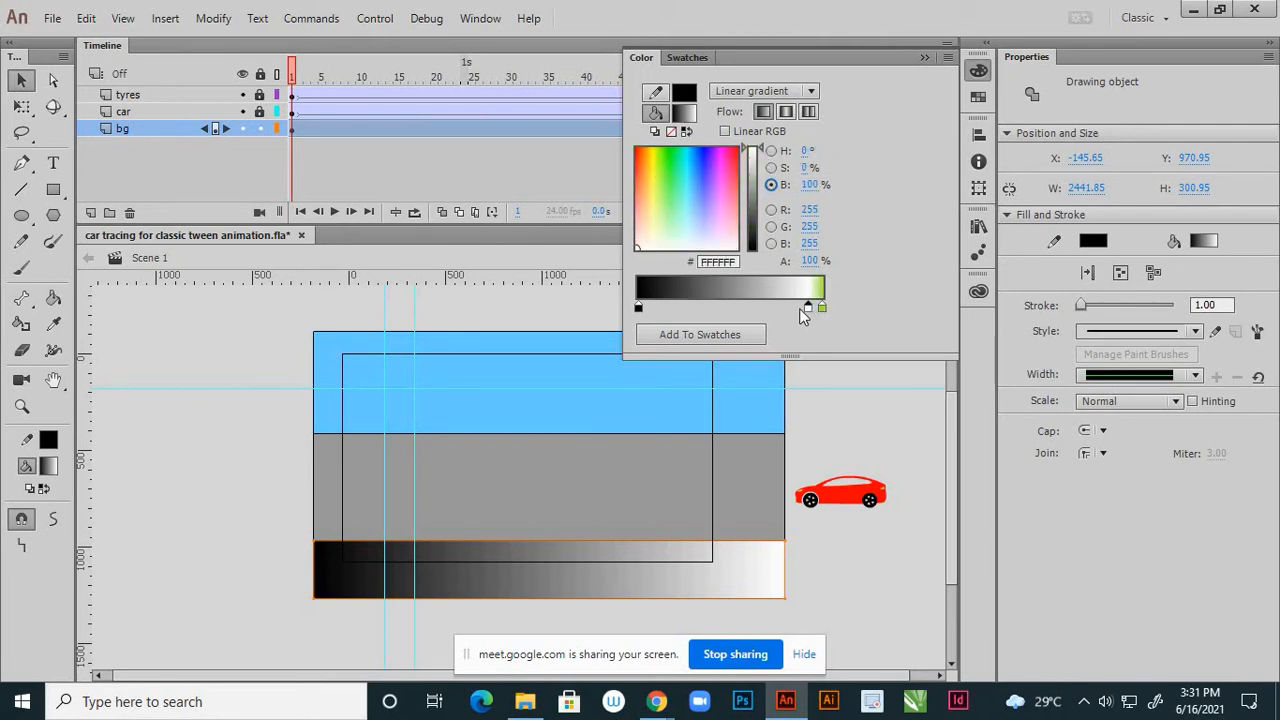
drag(801, 309, 796, 309)
click(797, 307)
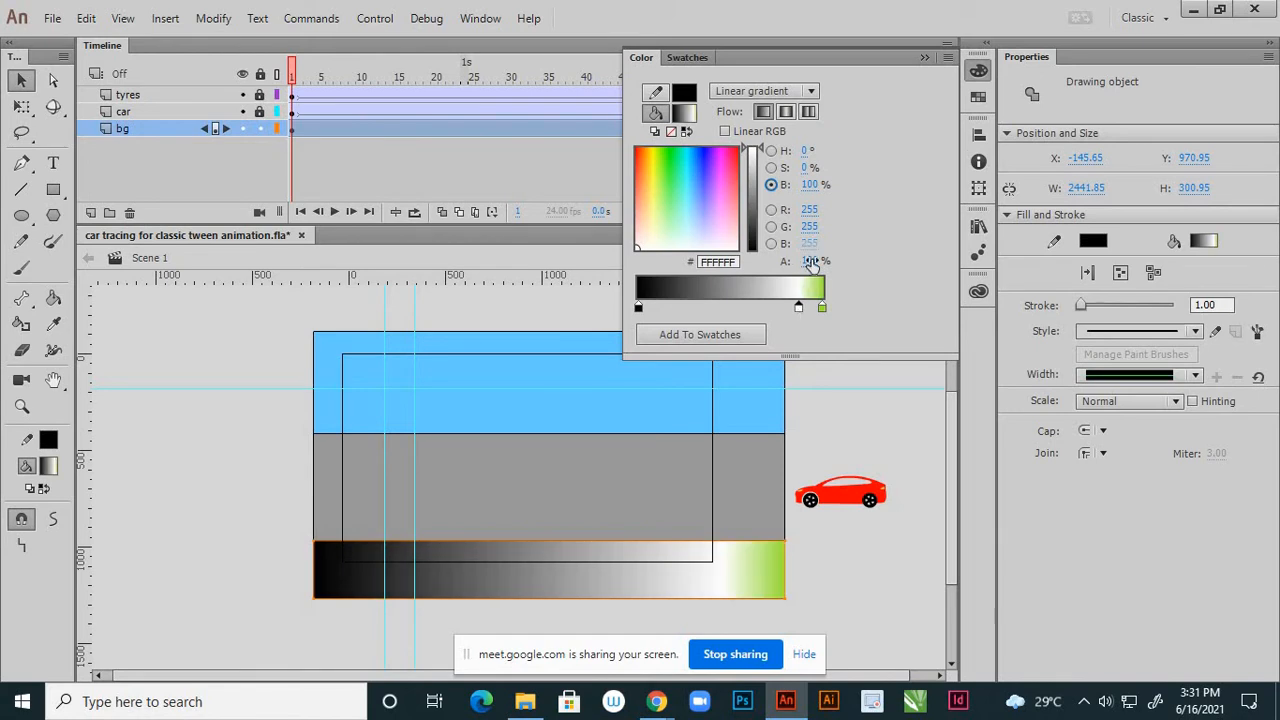
drag(797, 307, 866, 320)
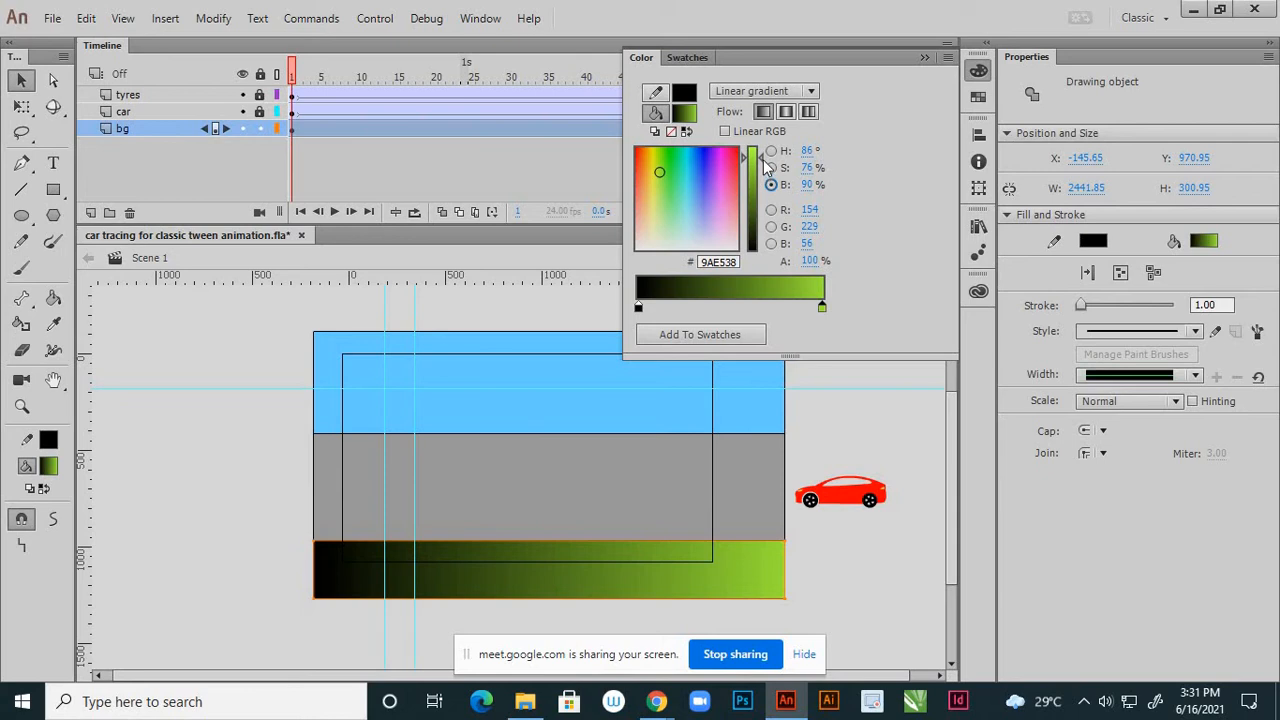
drag(763, 160, 763, 151)
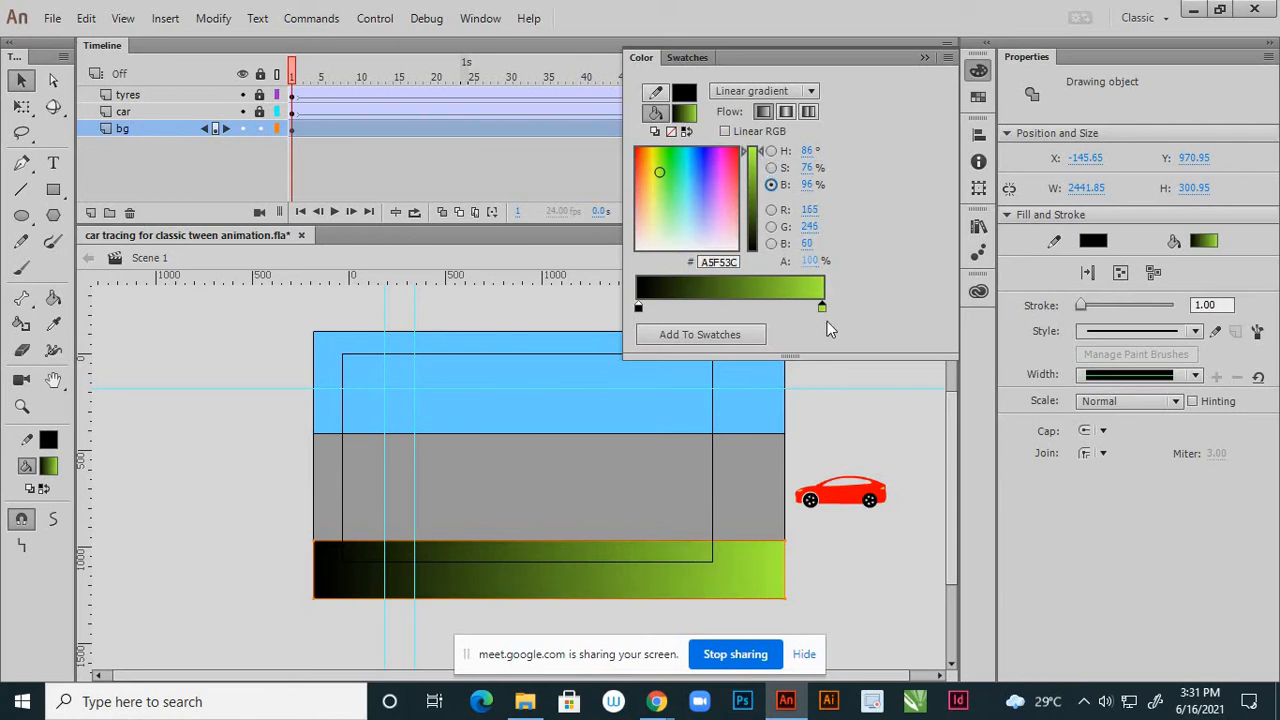
- Recolour the green rectangle's black gradient stop to yellow-green CFE50C, with hue 66°, saturation 95% and brightness 90%
click(638, 307)
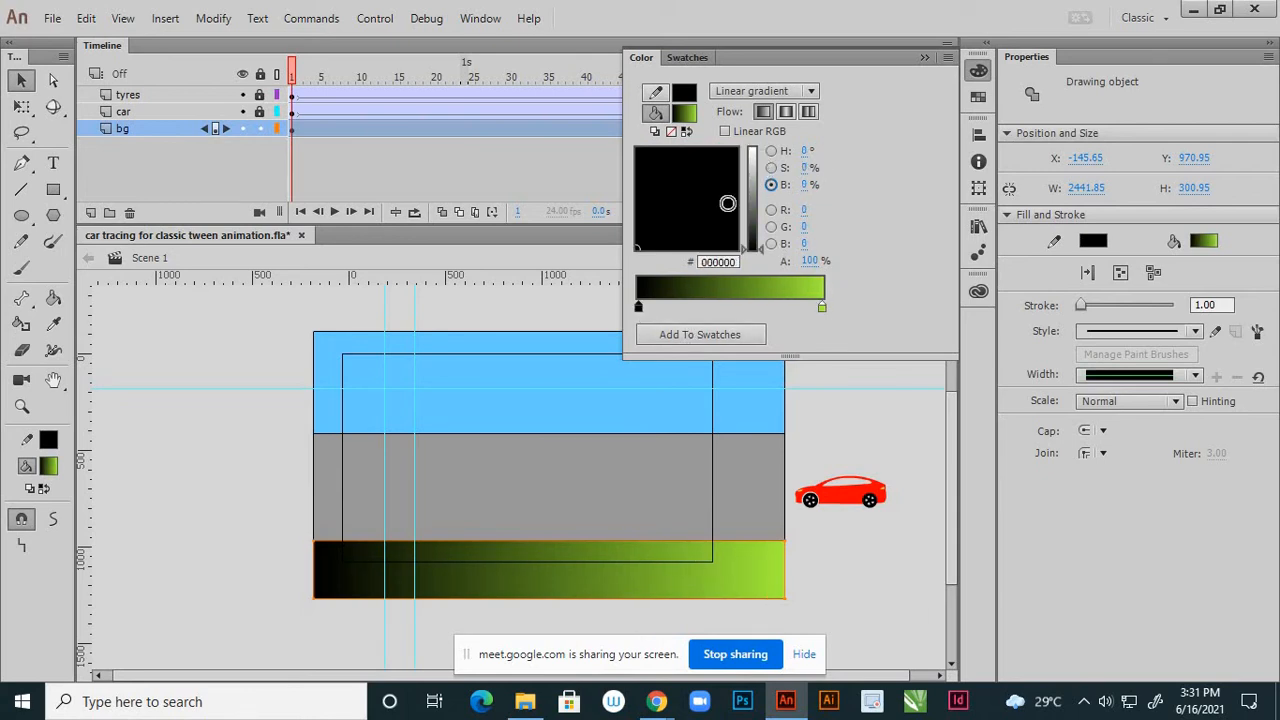
click(771, 168)
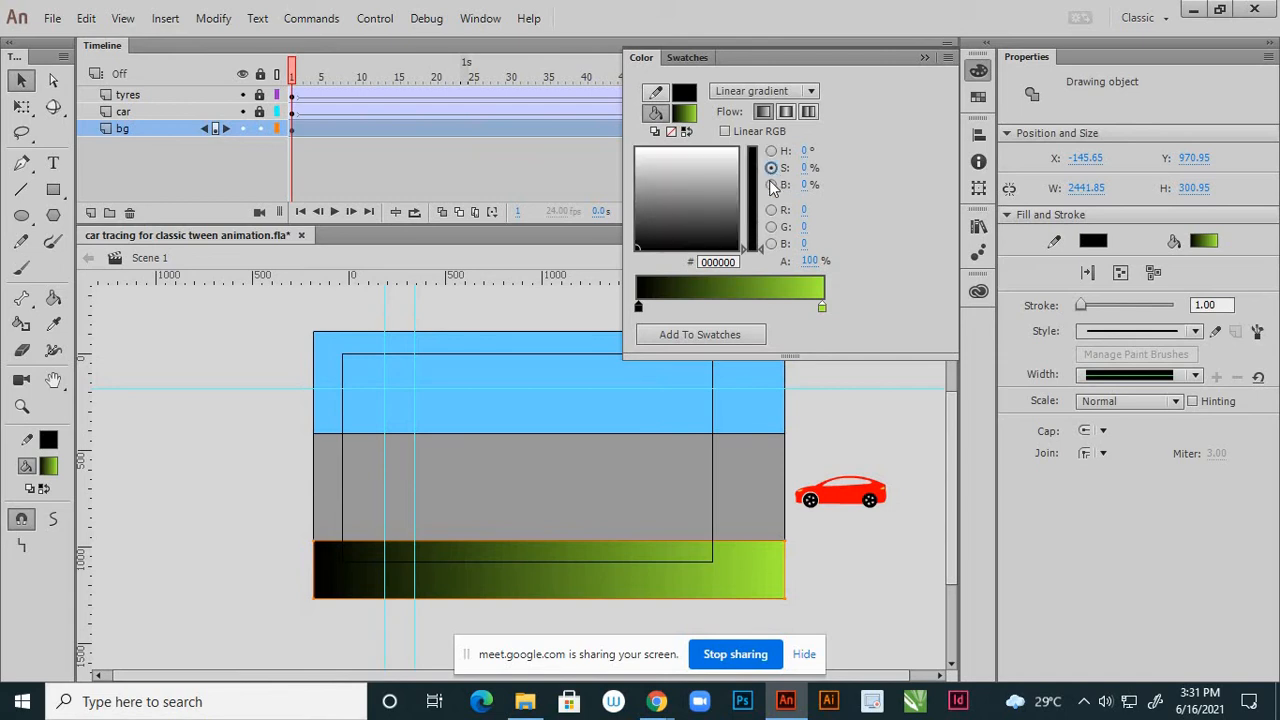
click(770, 184)
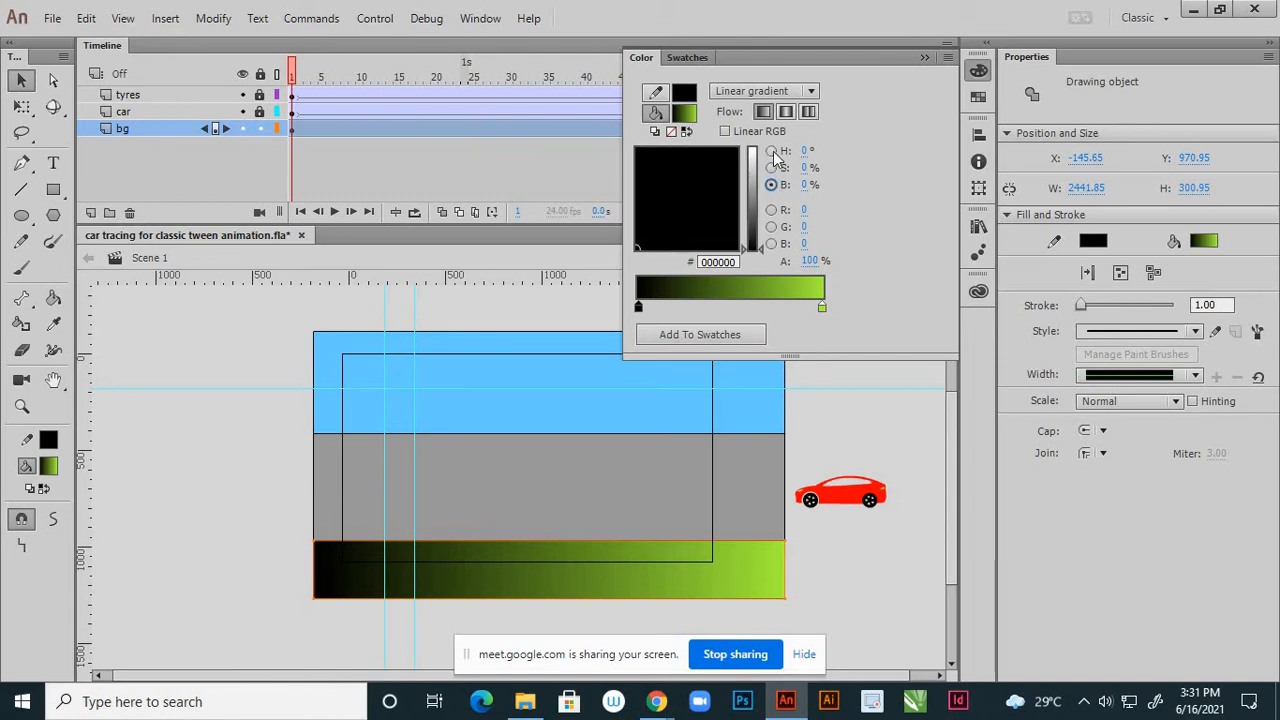
click(771, 151)
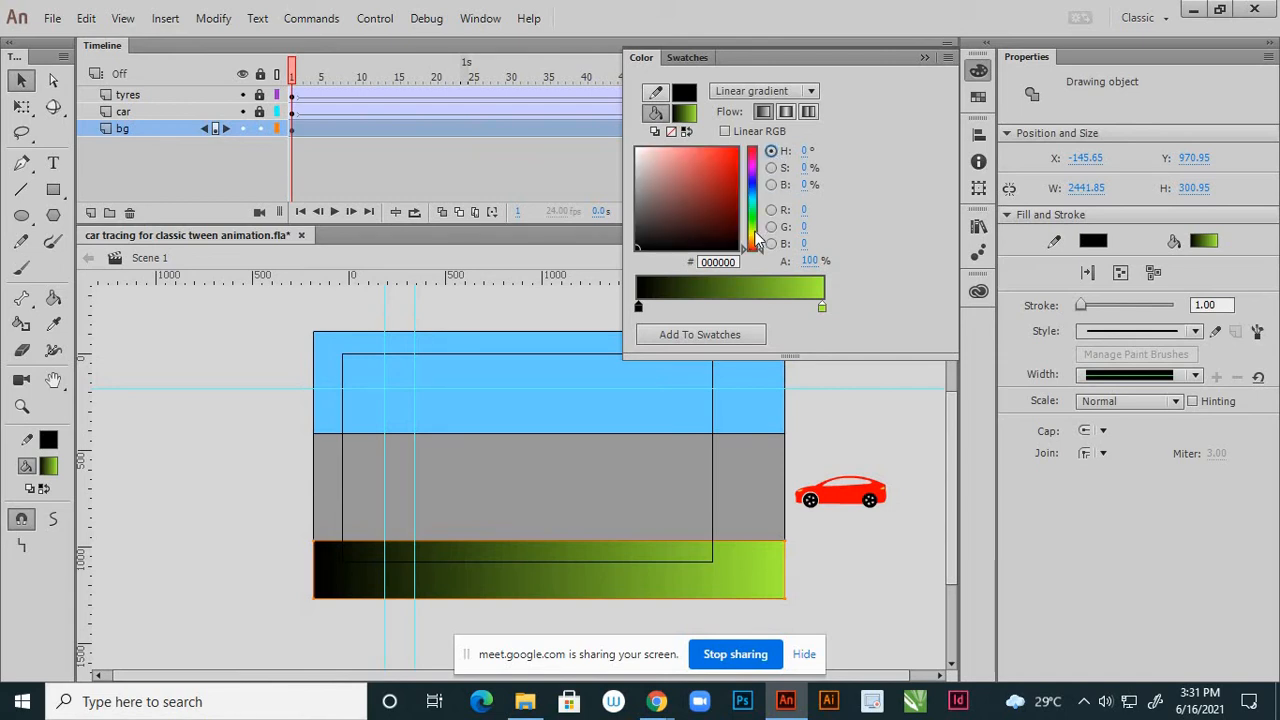
drag(756, 240, 754, 230)
click(731, 157)
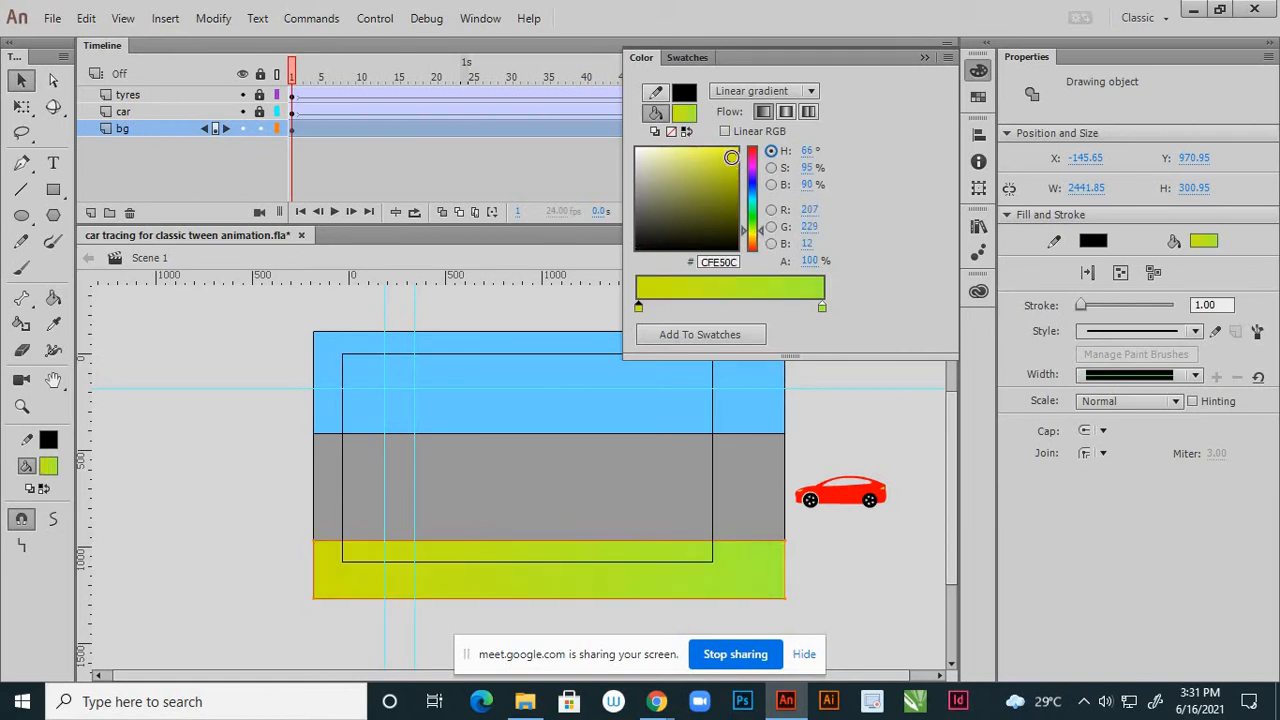
- Try to swap the yellow-green and light green gradient stops and darken the light green one to 66A80F
click(821, 307)
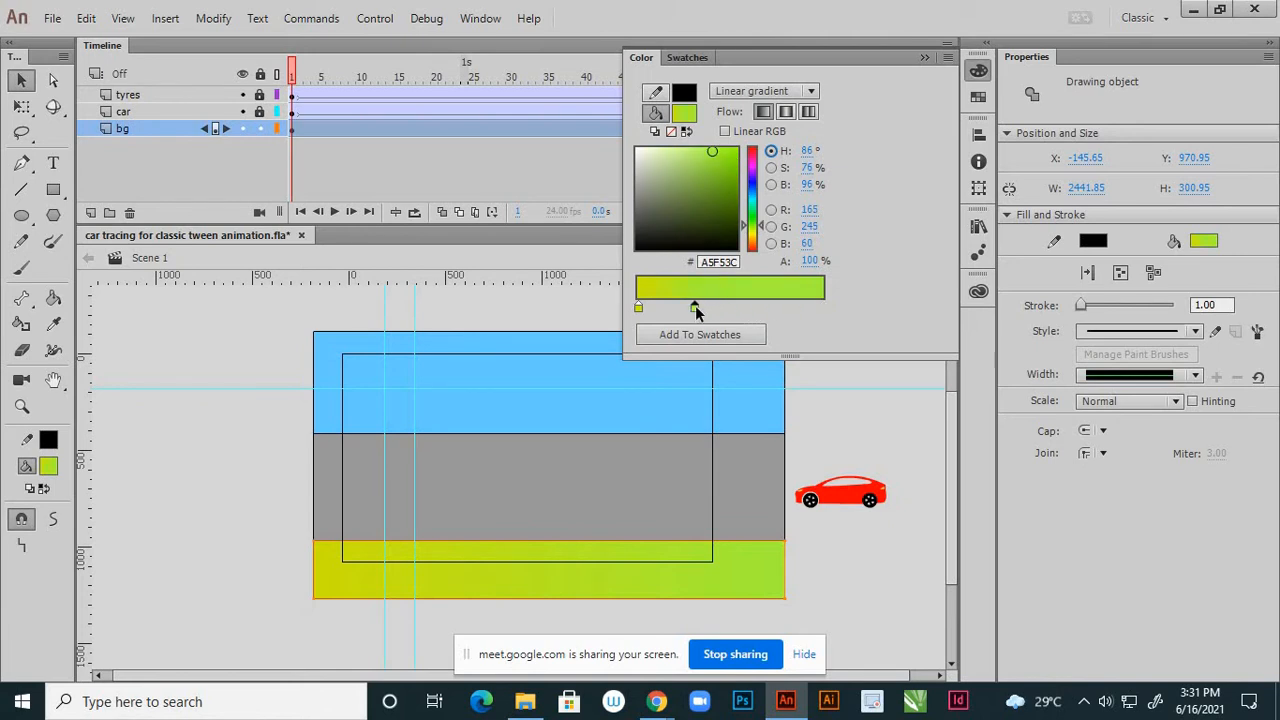
click(638, 307)
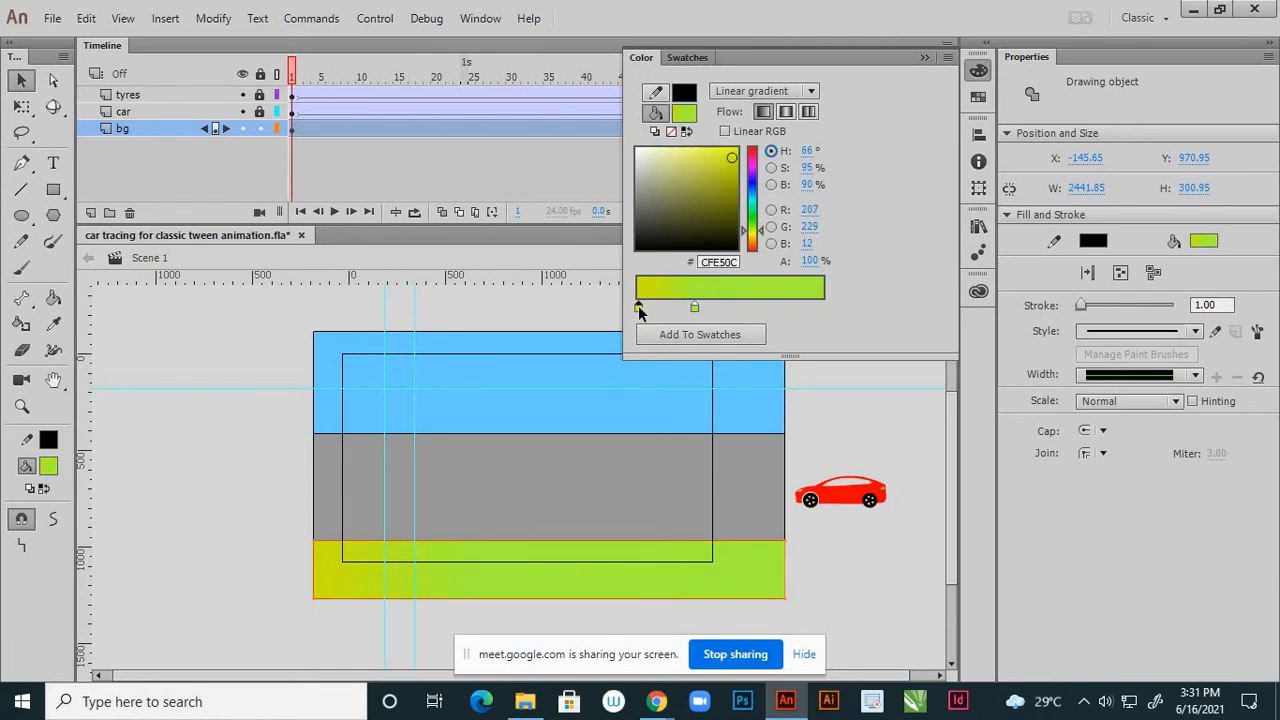
click(697, 310)
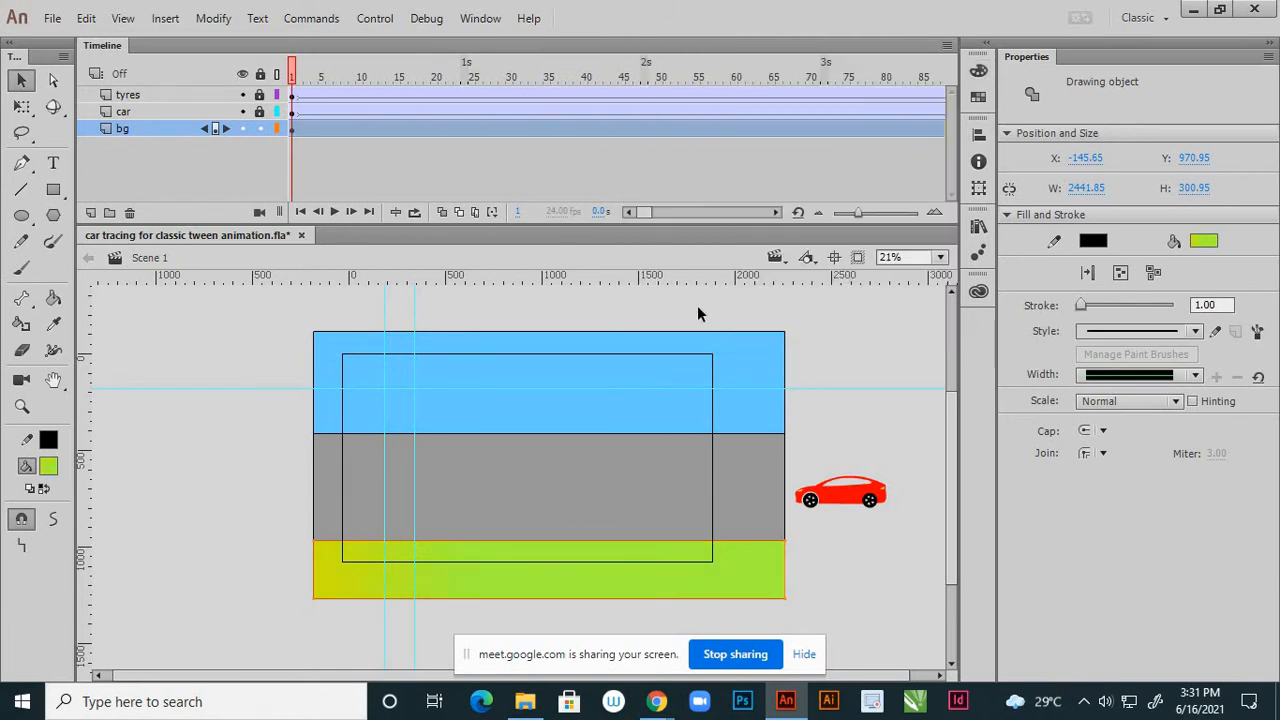
click(978, 71)
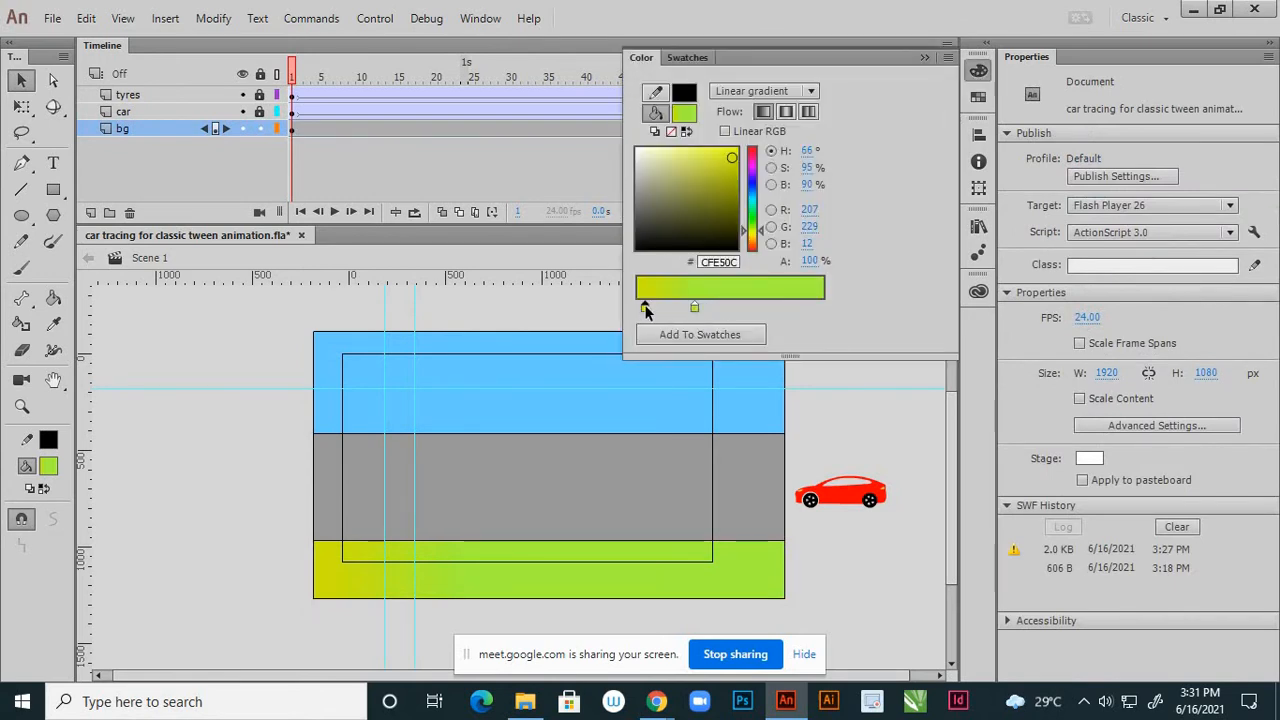
drag(812, 308, 824, 309)
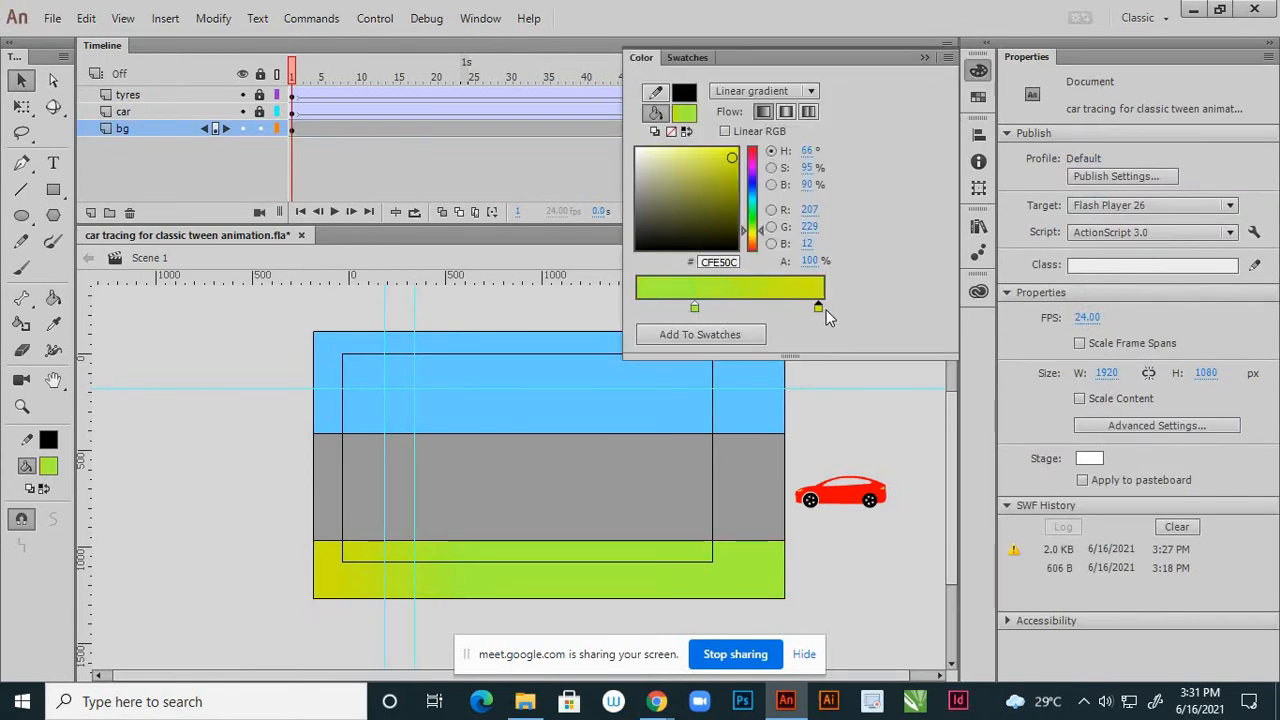
drag(696, 309, 639, 305)
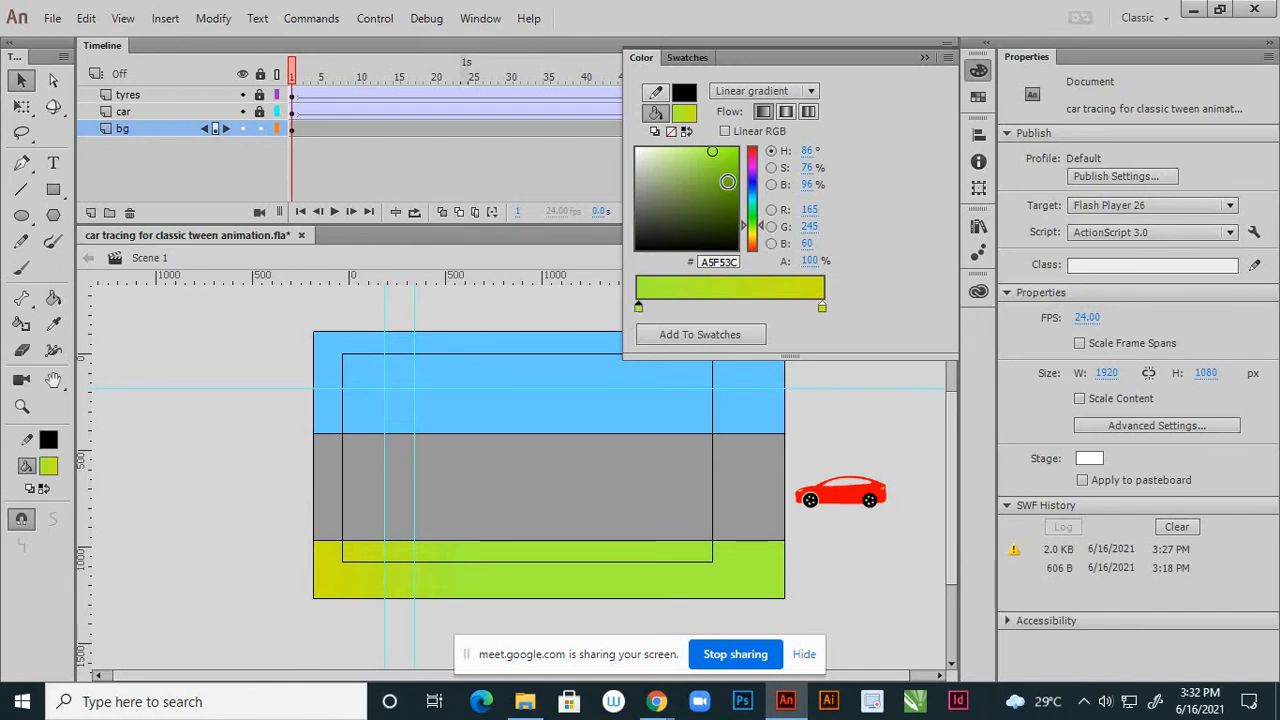
click(730, 188)
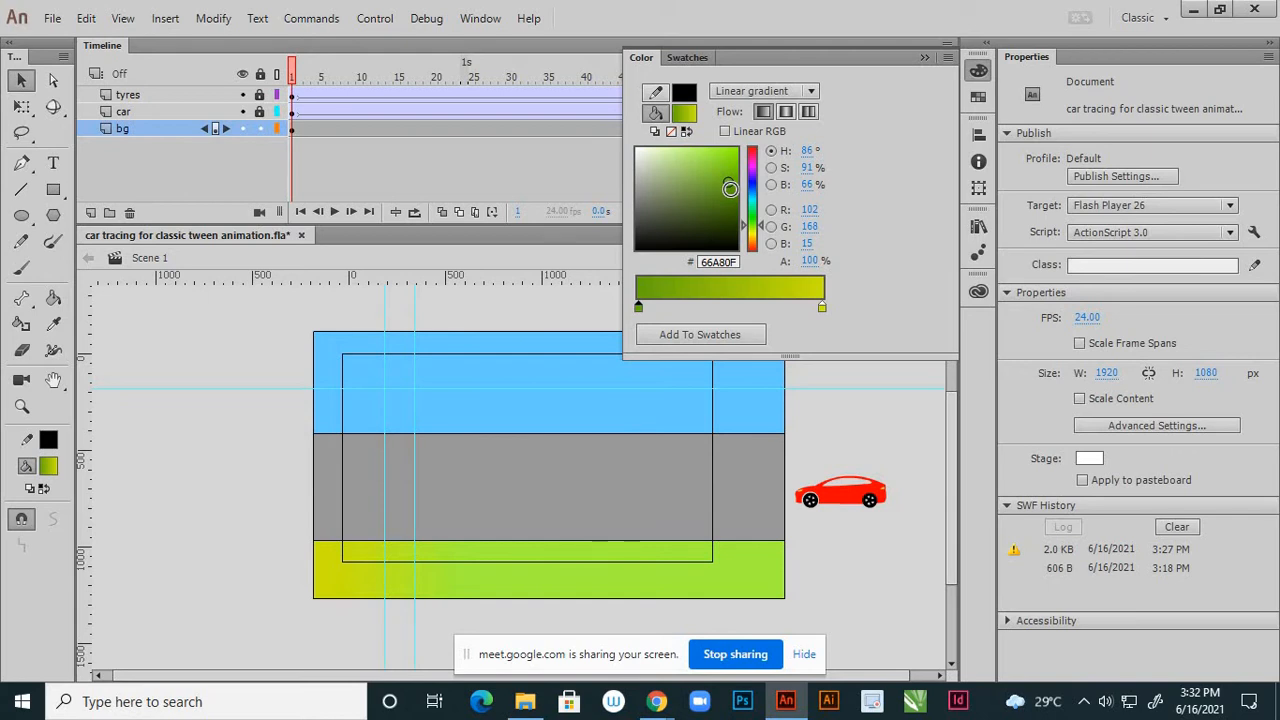
- Select the grass rectangle and darken its light green gradient stop to 69B109
click(542, 573)
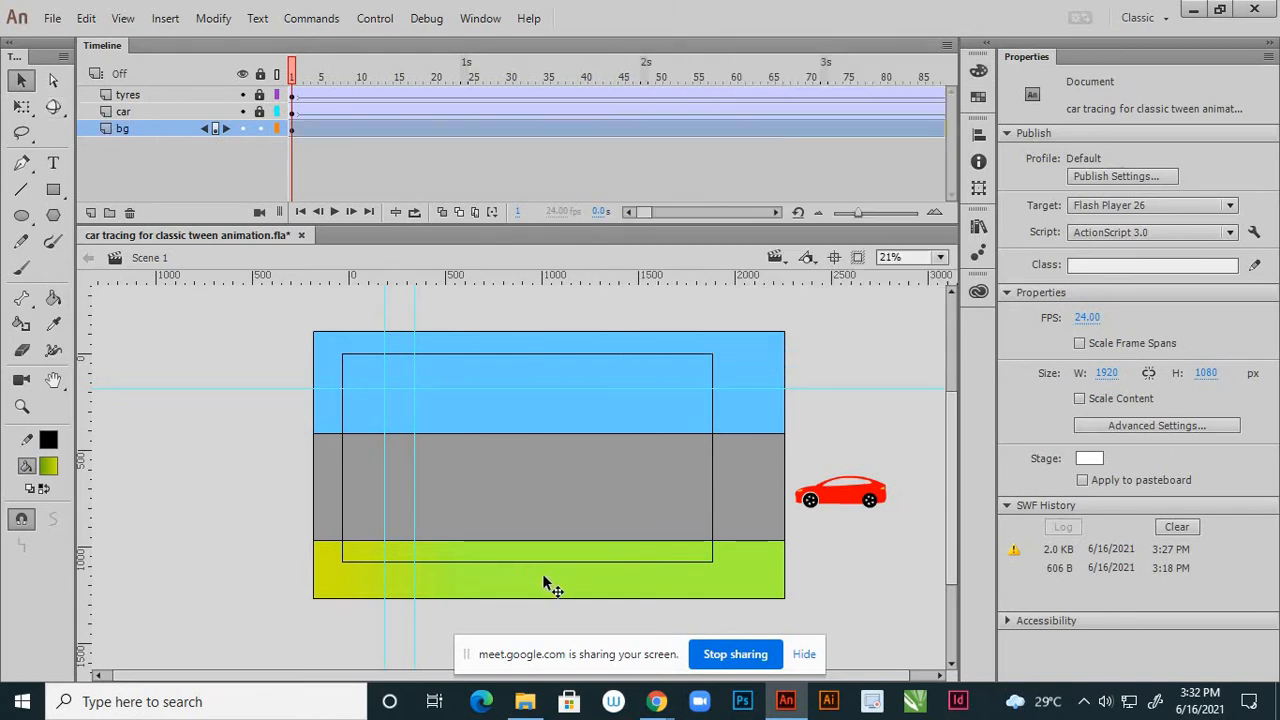
click(543, 576)
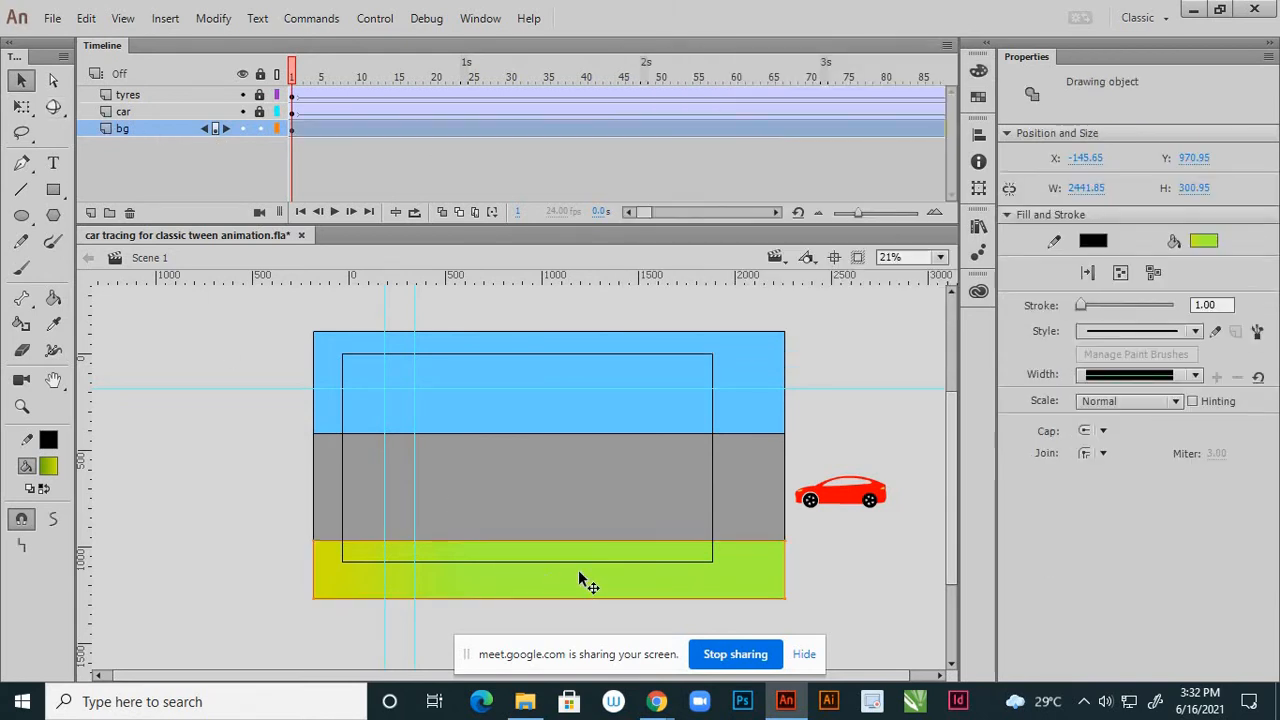
click(978, 70)
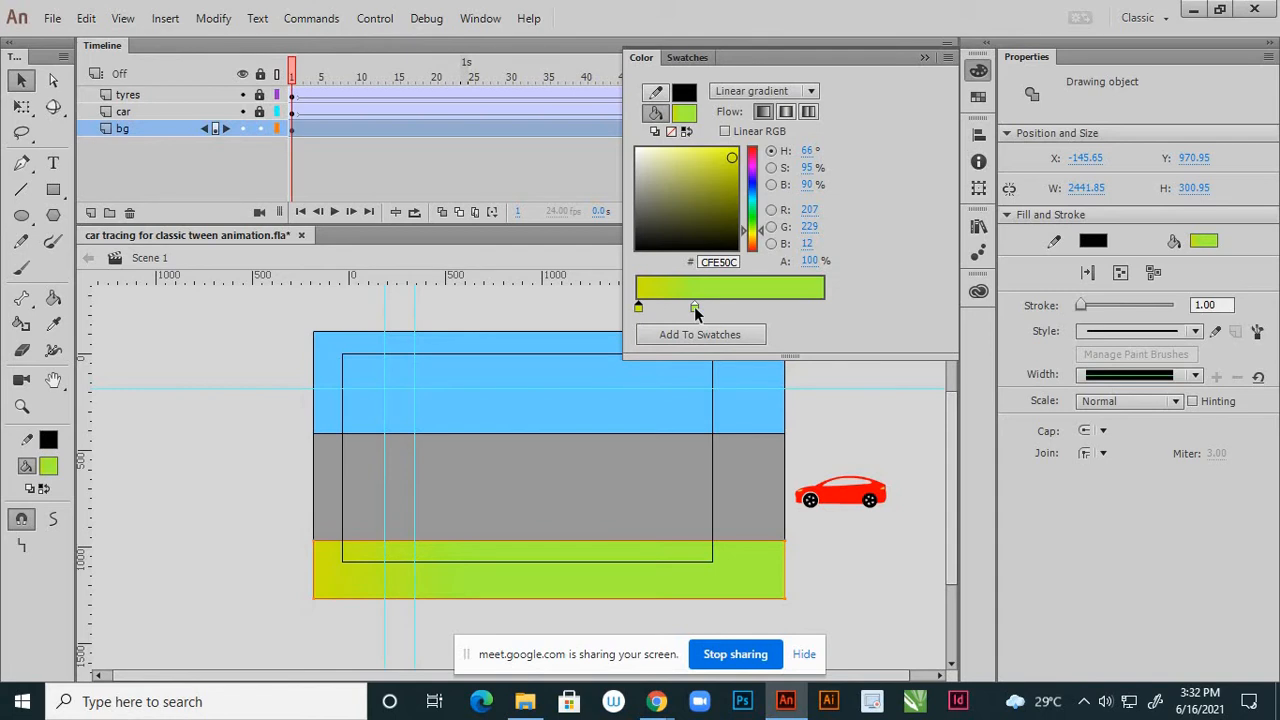
drag(696, 309, 747, 309)
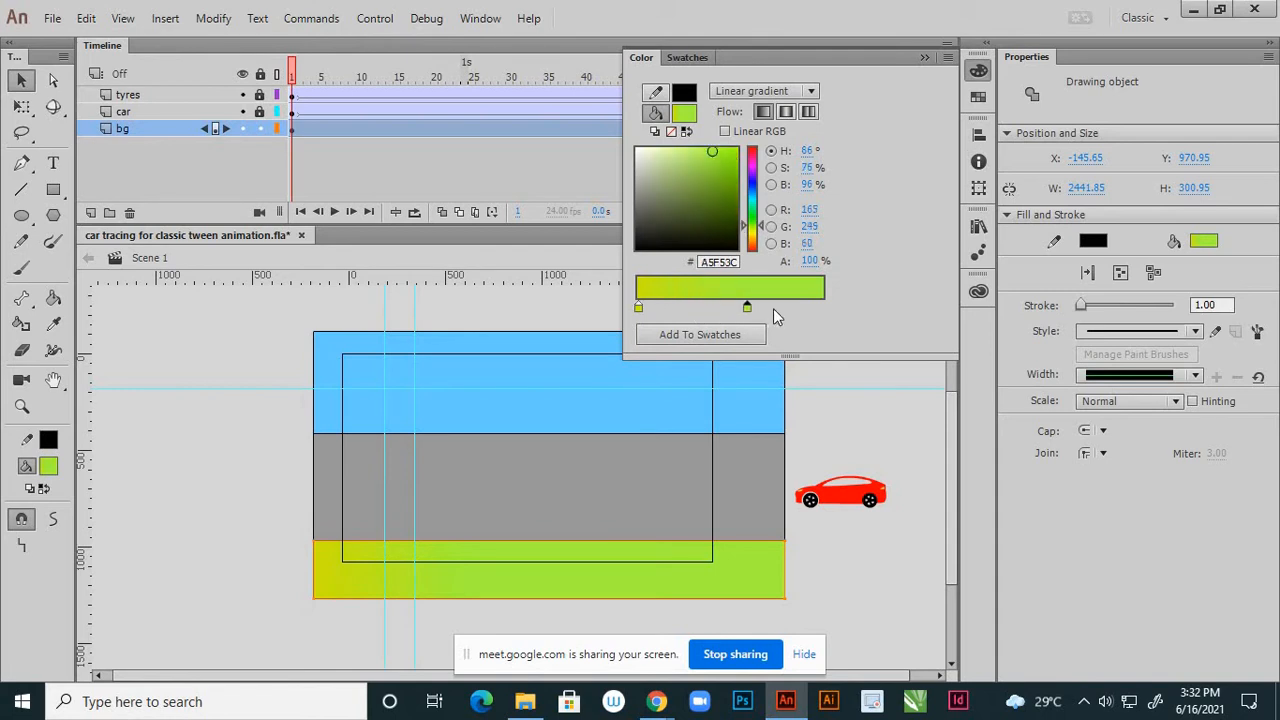
click(731, 178)
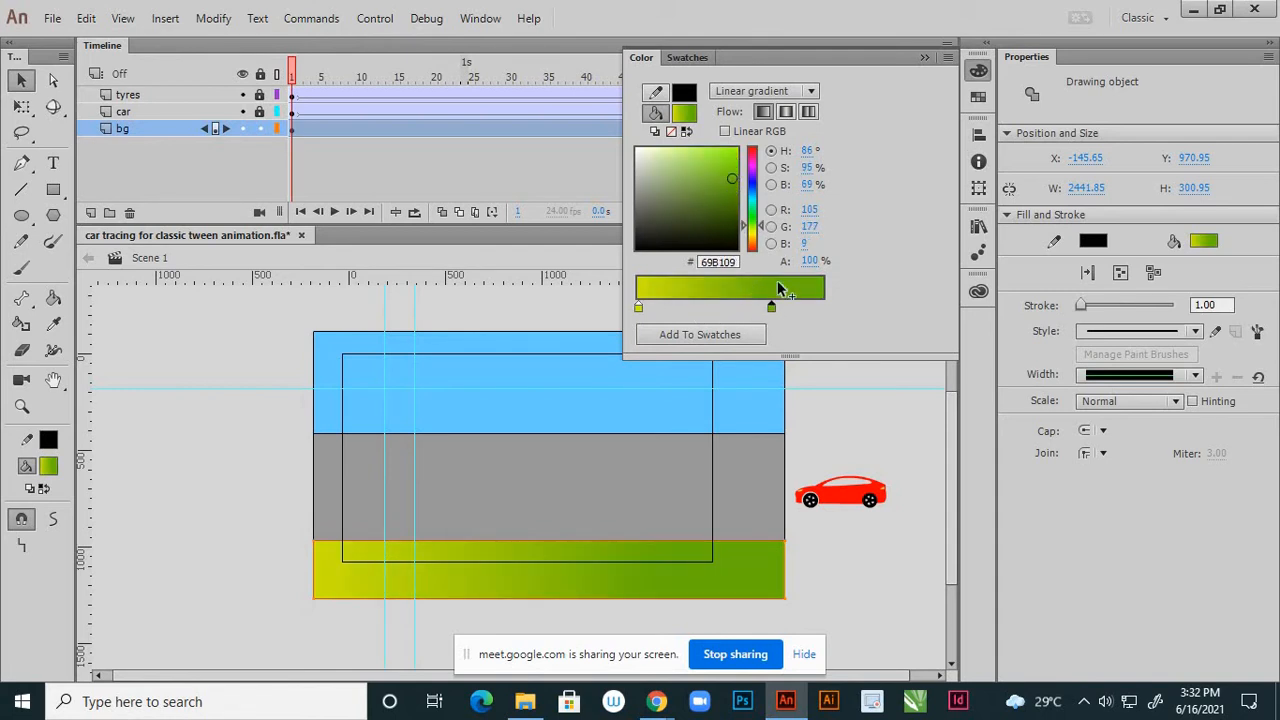
- Swap the grass gradient's stops so dark green sits at the start and yellow-green at the end
drag(639, 309, 703, 309)
drag(788, 303, 638, 308)
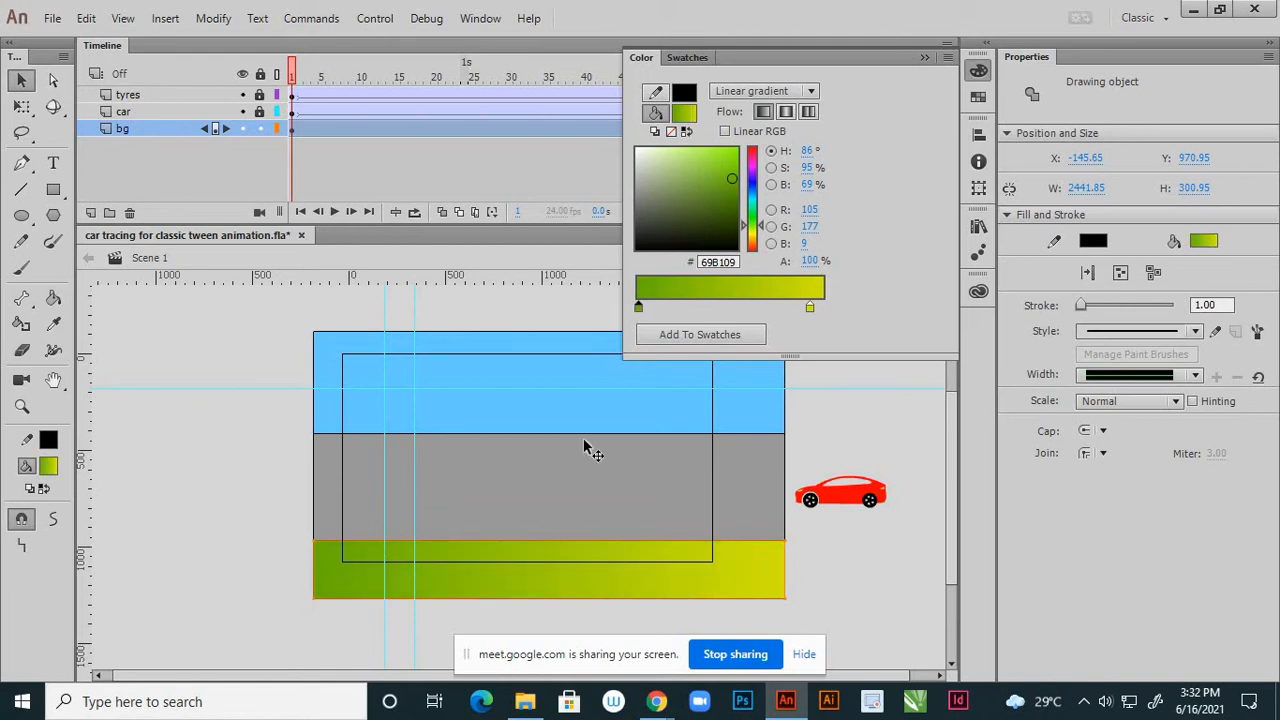
drag(809, 308, 826, 308)
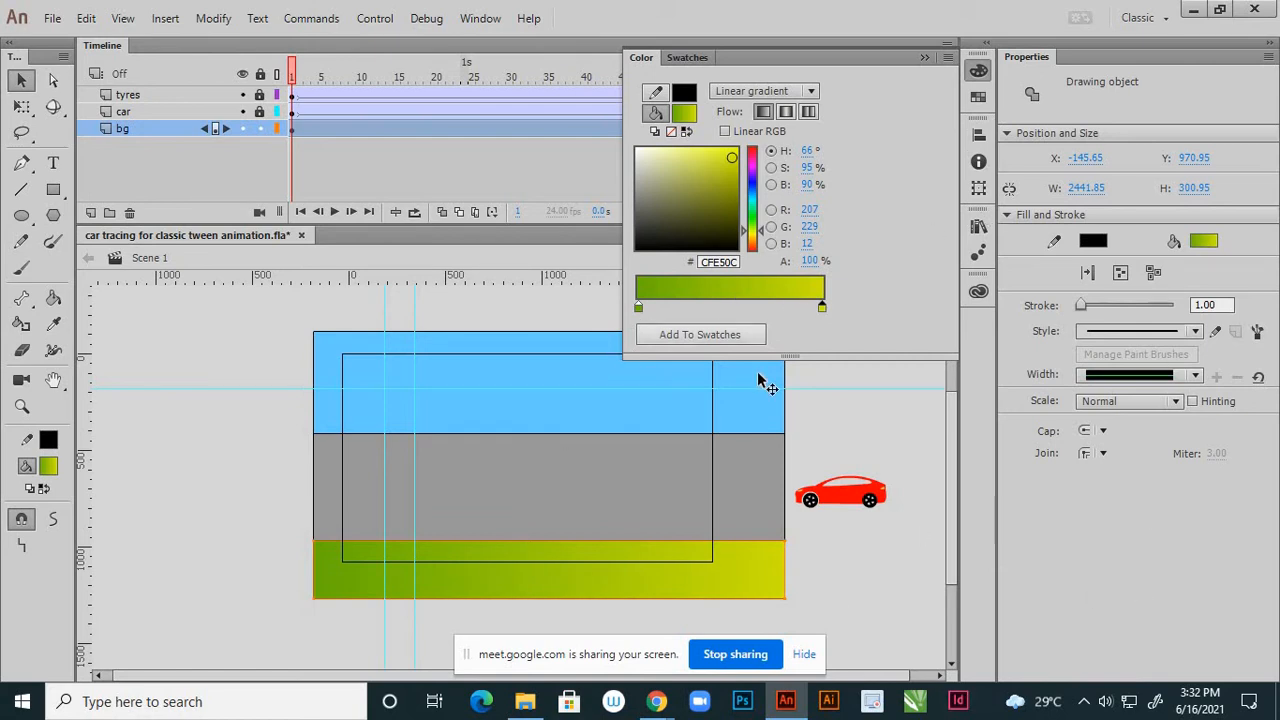
click(534, 312)
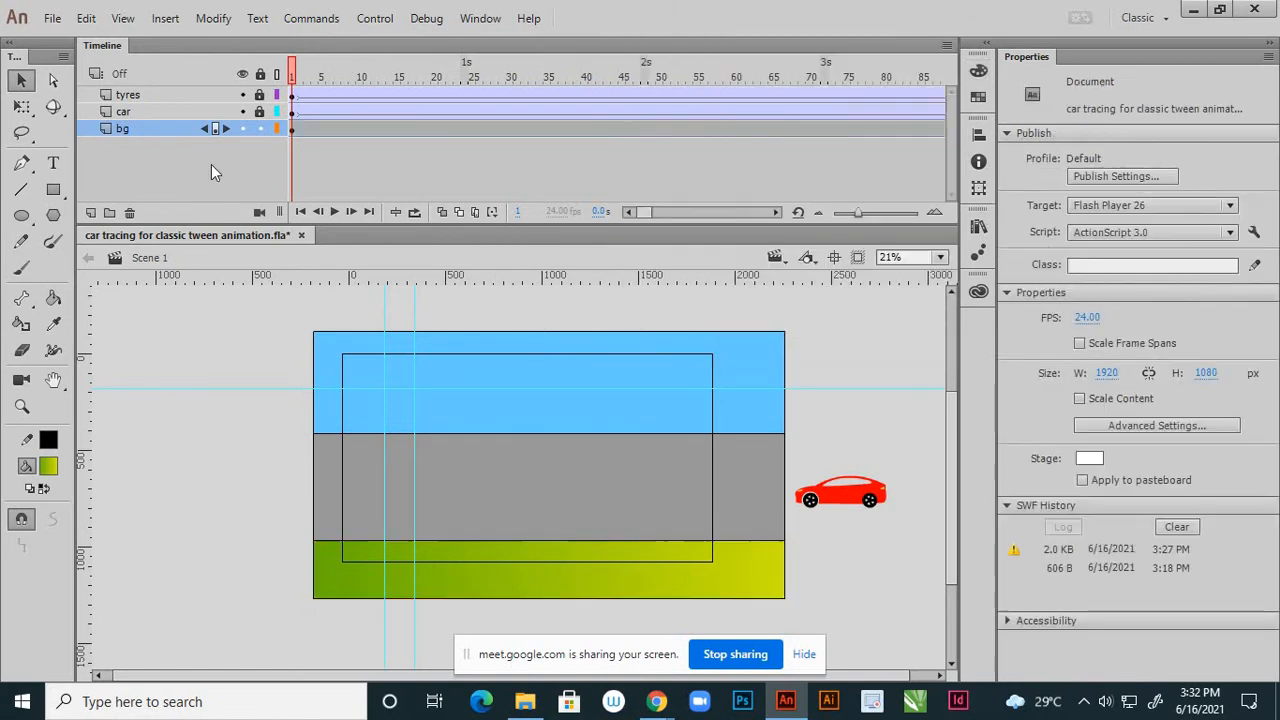
- Rotate the grass rectangle's gradient to a diagonal of about 45° with the Gradient Transform tool
click(425, 549)
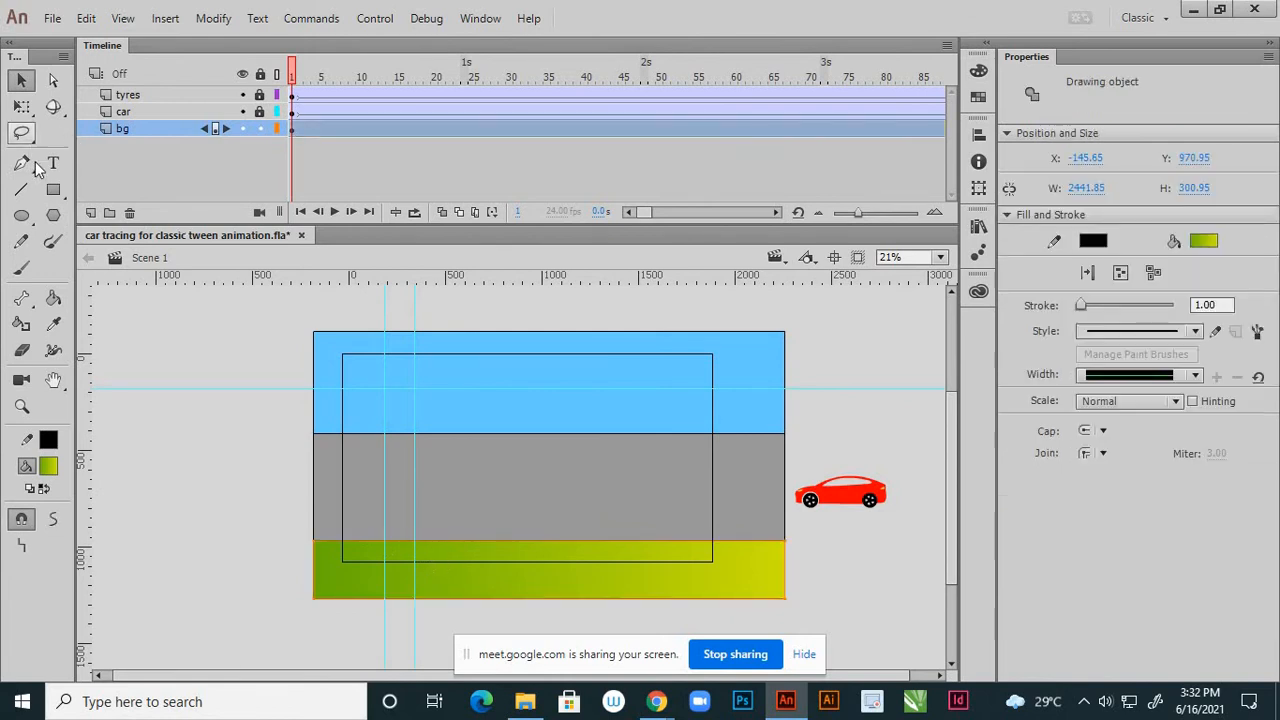
click(25, 108)
click(30, 117)
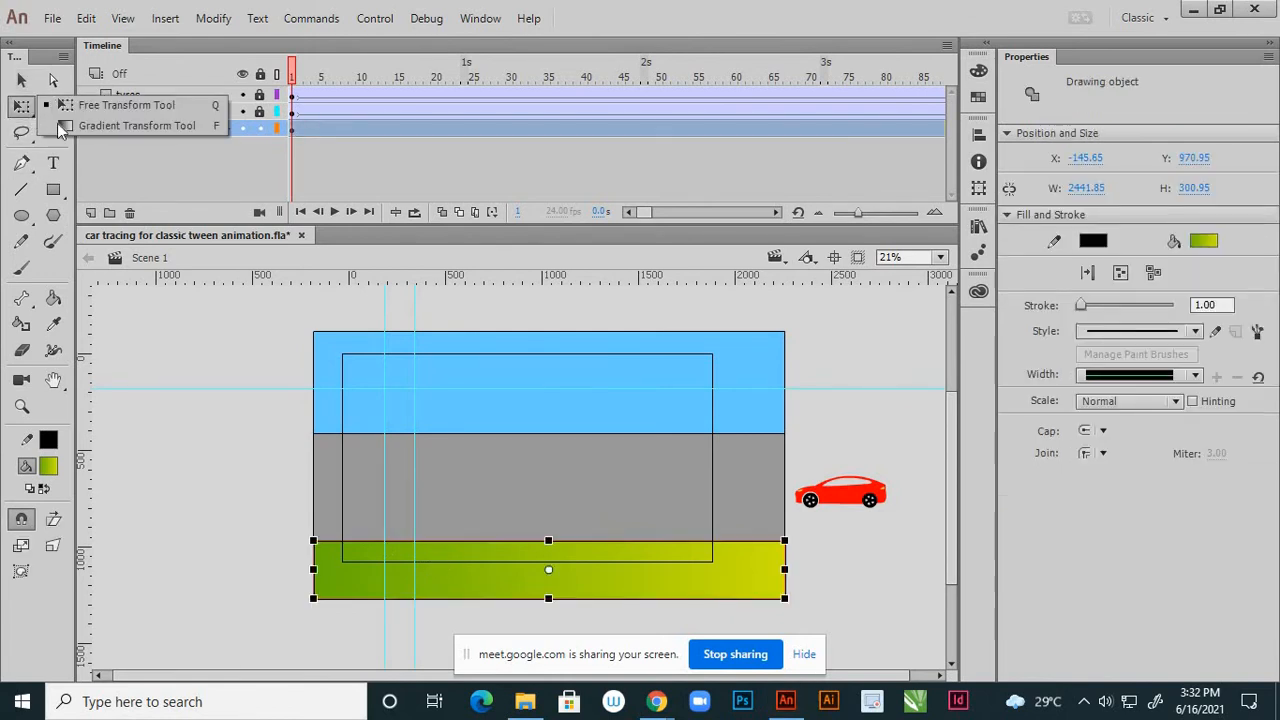
click(116, 125)
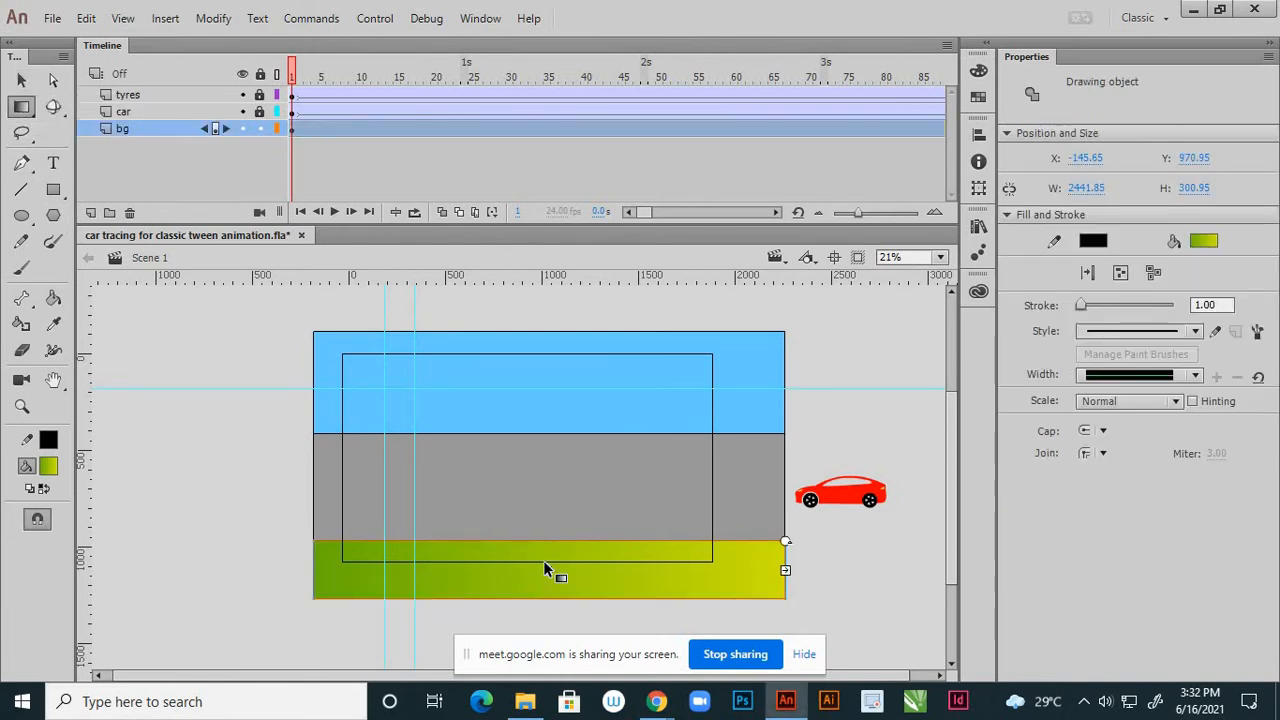
drag(549, 570, 584, 565)
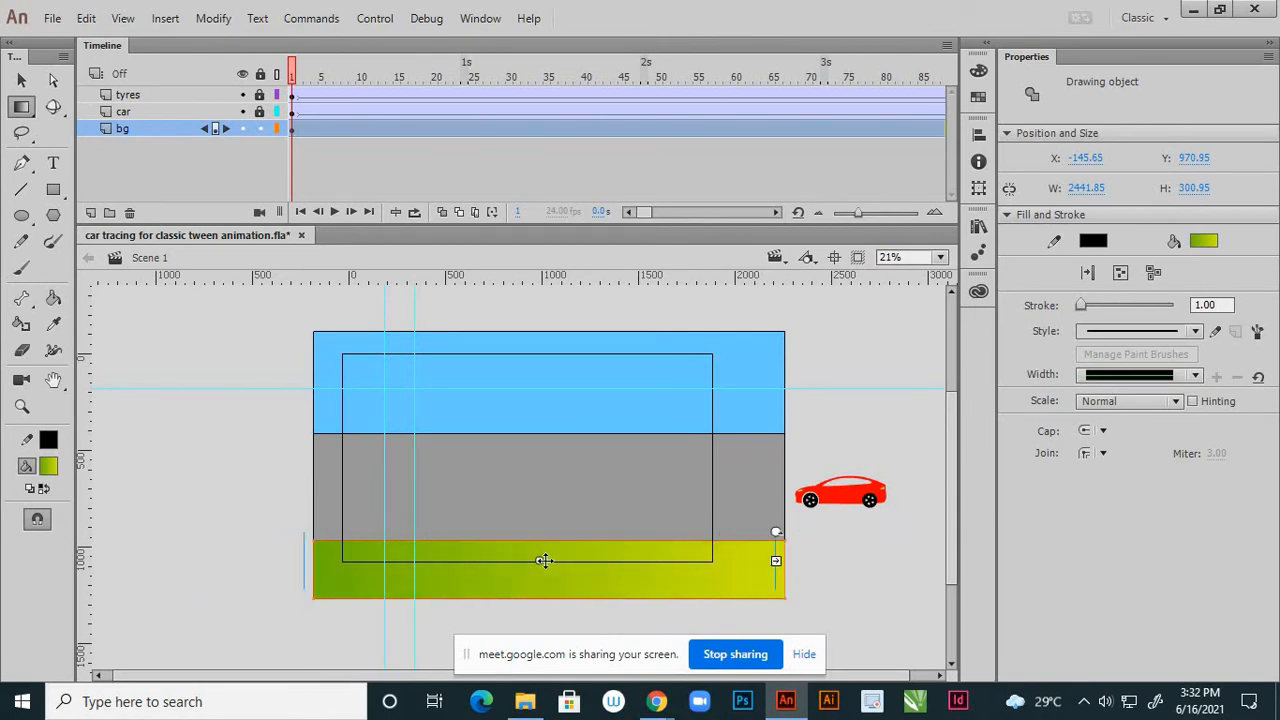
drag(790, 553, 658, 438)
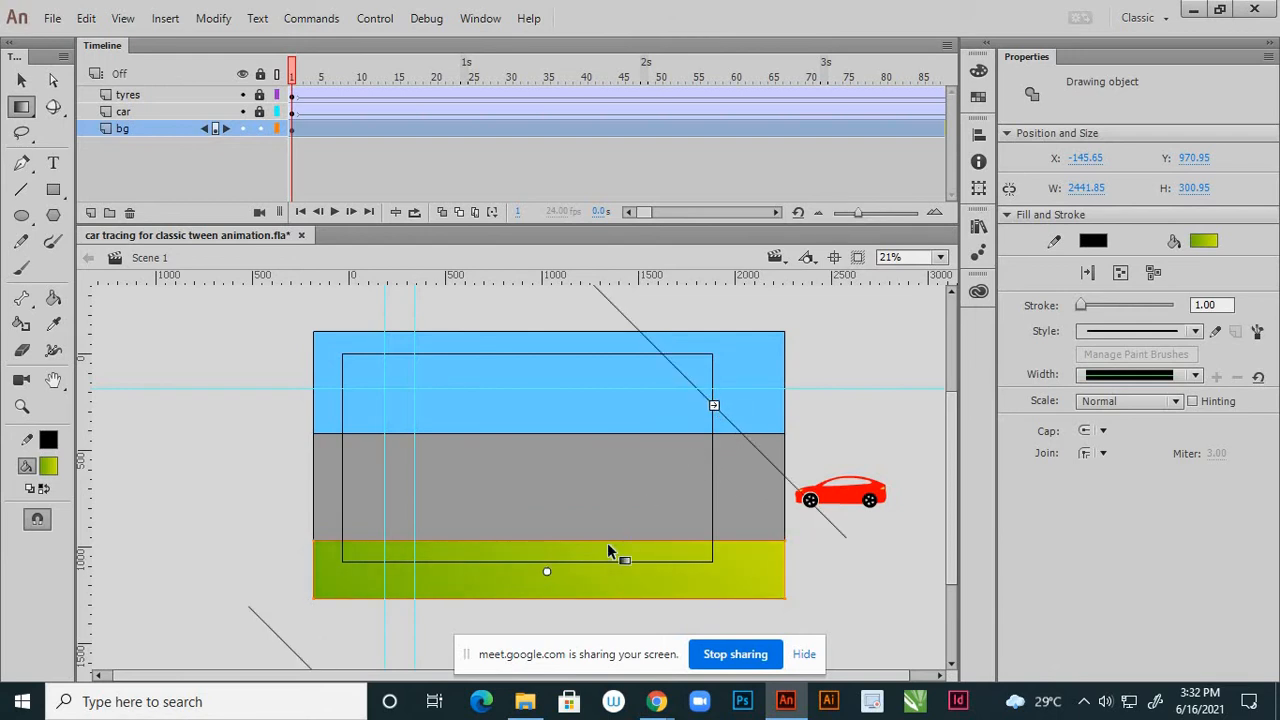
- Shift the diagonal gradient's centre to the grass rectangle's upper edge, slightly right of its middle, and deselect the rectangle
drag(550, 574, 487, 574)
drag(608, 532, 573, 543)
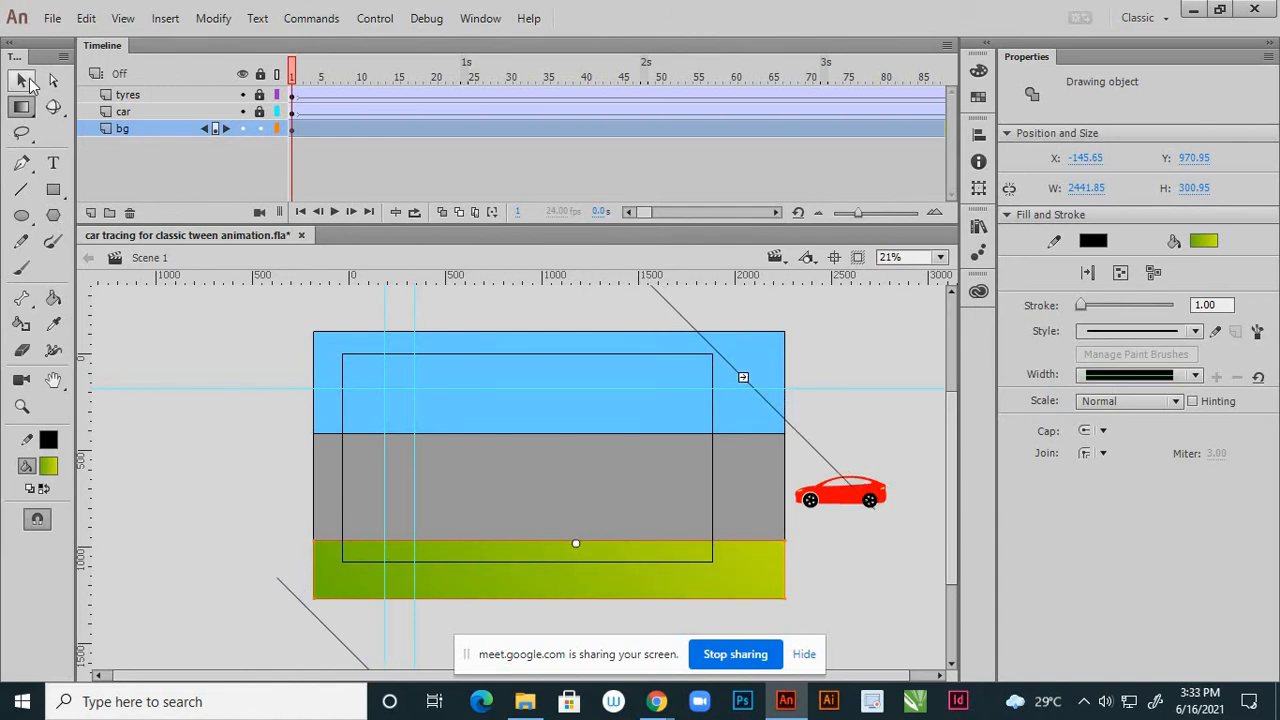
click(22, 80)
click(130, 328)
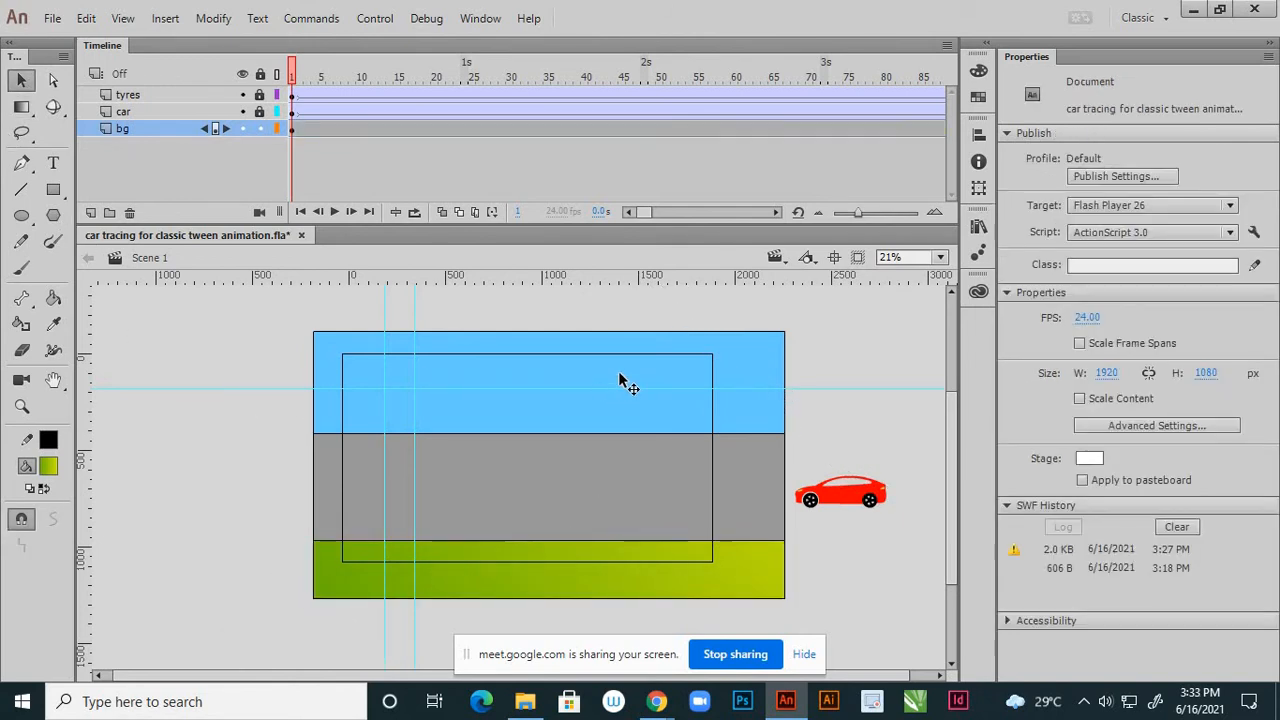
- Select the sky-blue rectangle and change its fill type to Linear gradient
click(620, 381)
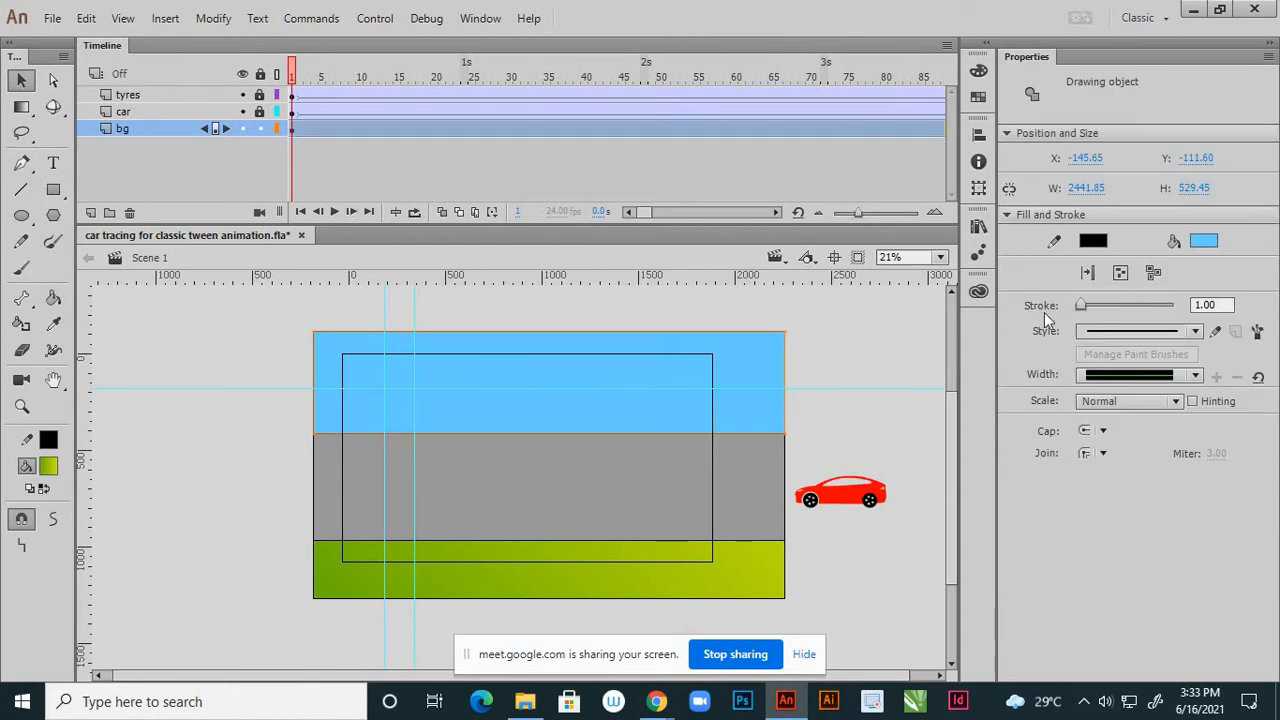
click(979, 71)
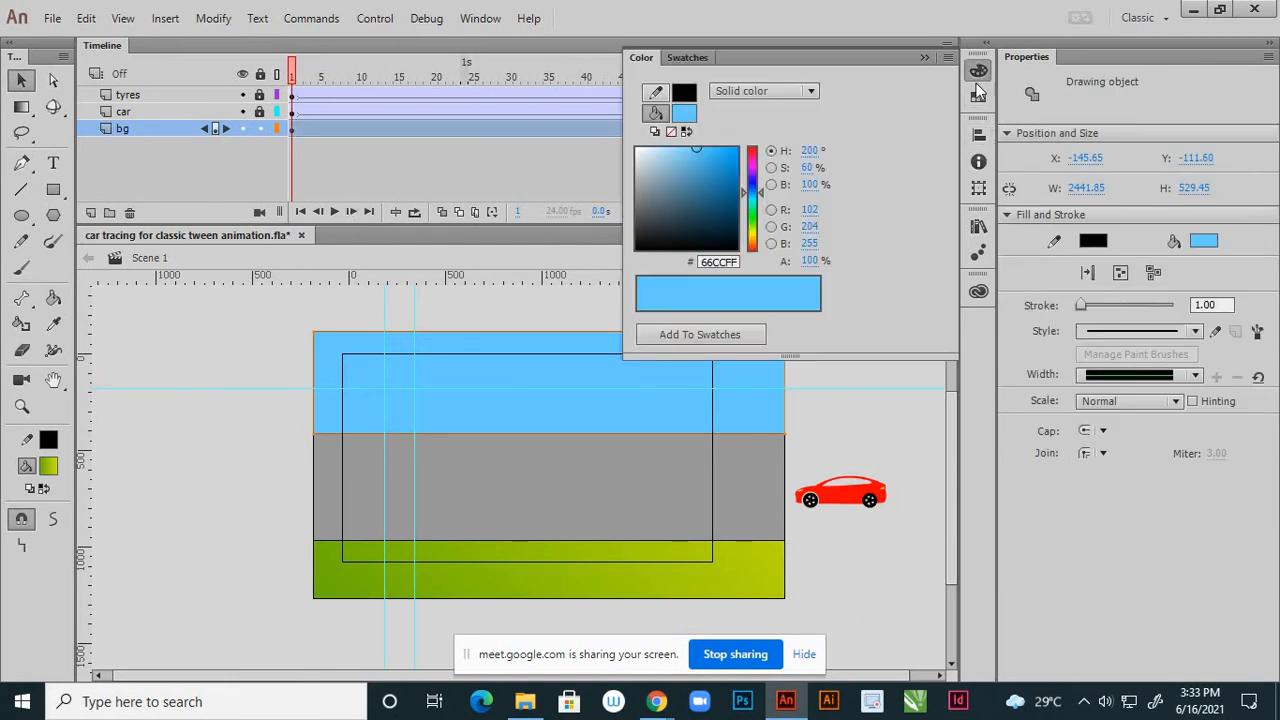
click(765, 91)
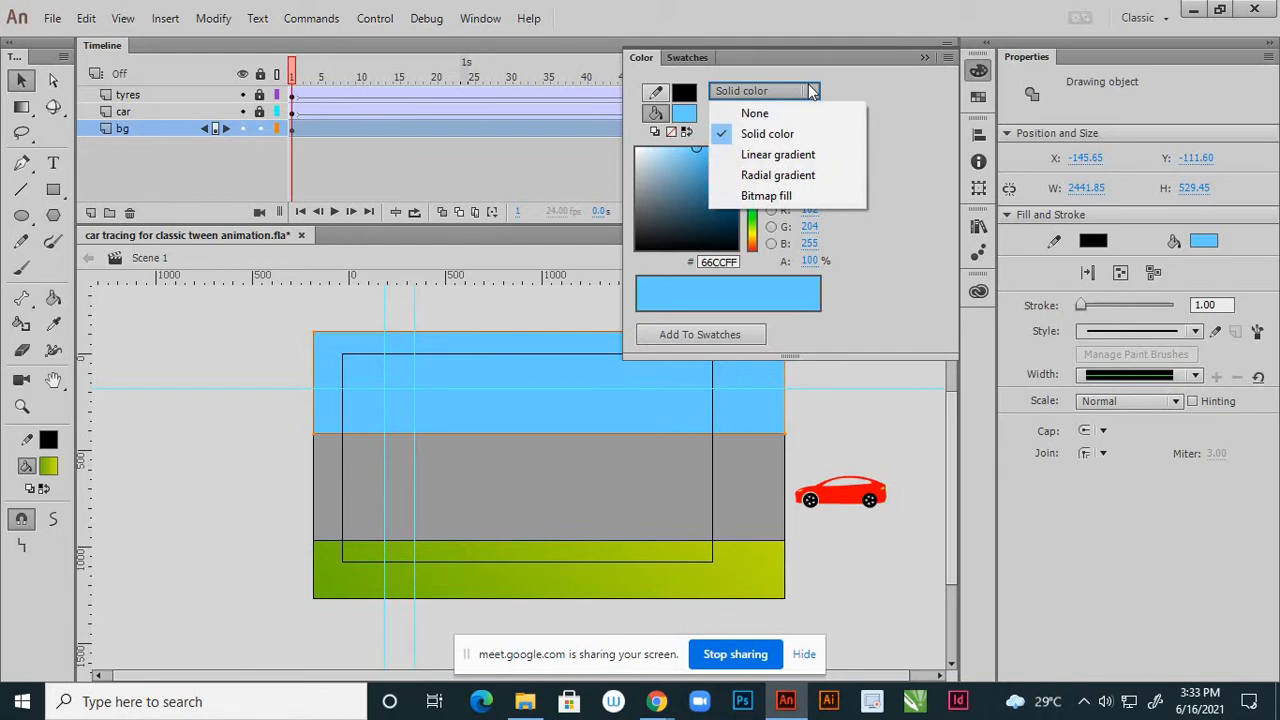
click(815, 149)
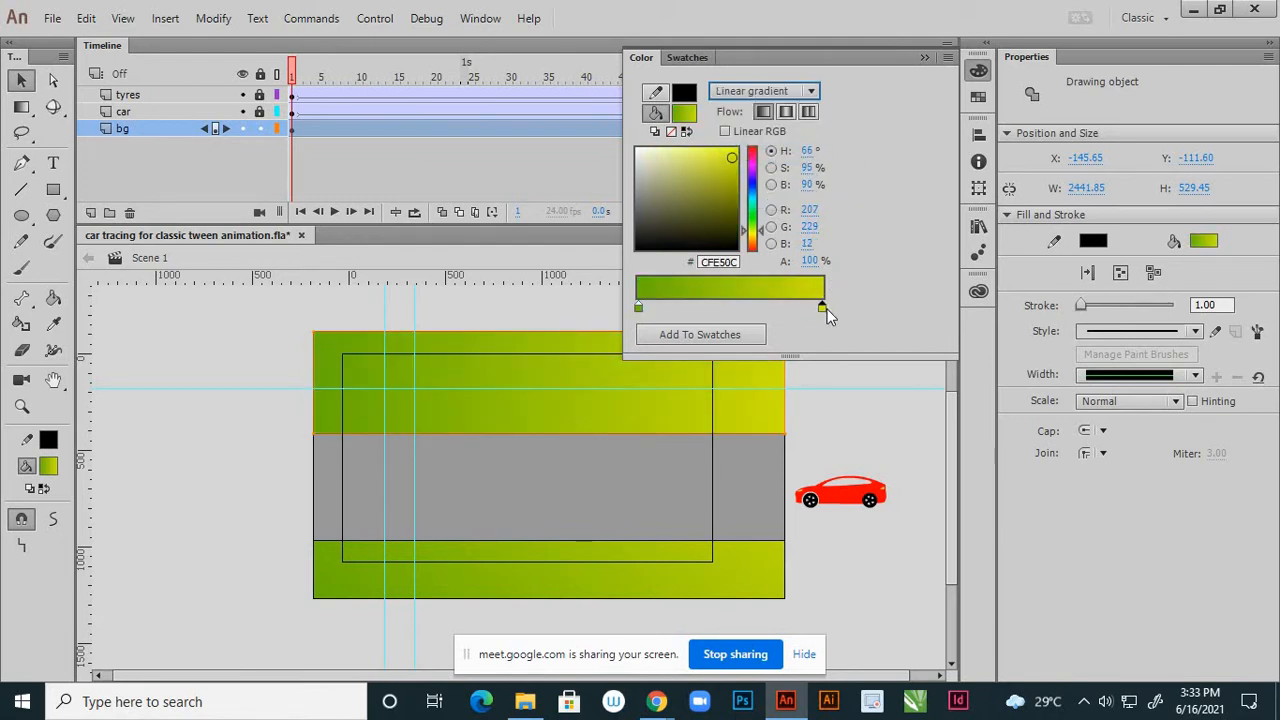
- Recolour the sky gradient's yellow-green end stop to blue 0CBBE5, with the hue at 192°
click(753, 201)
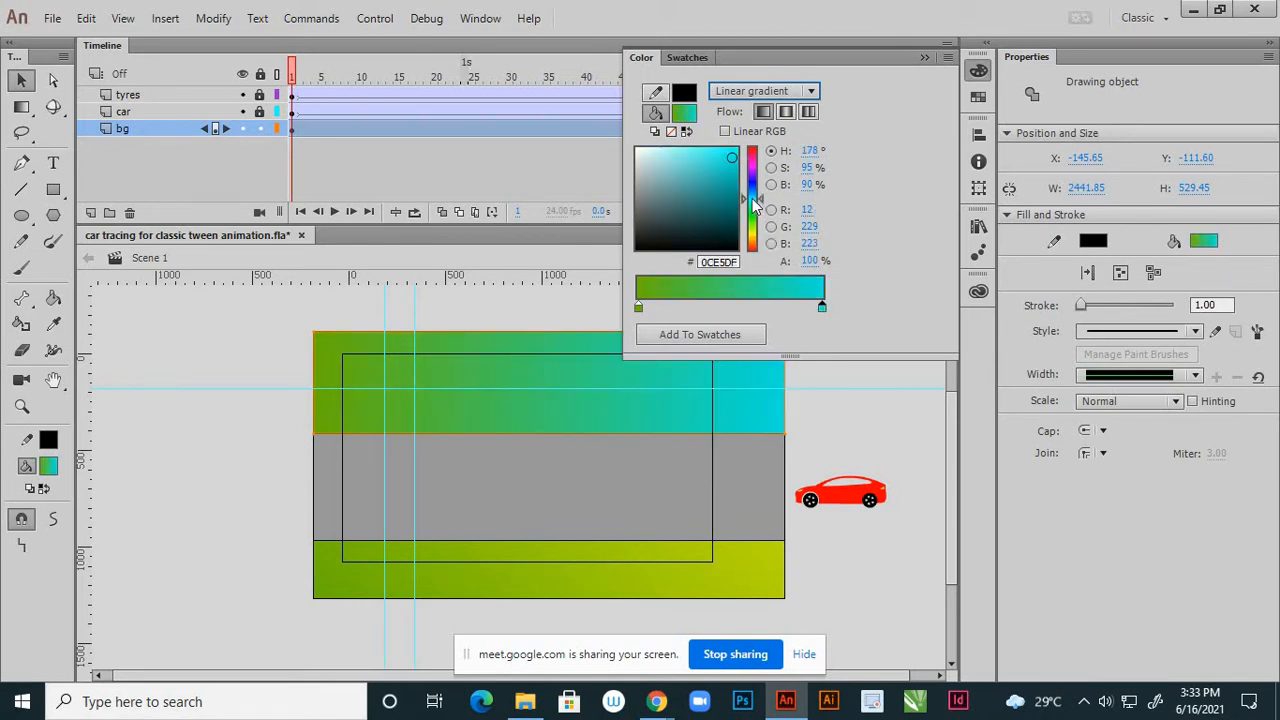
click(771, 185)
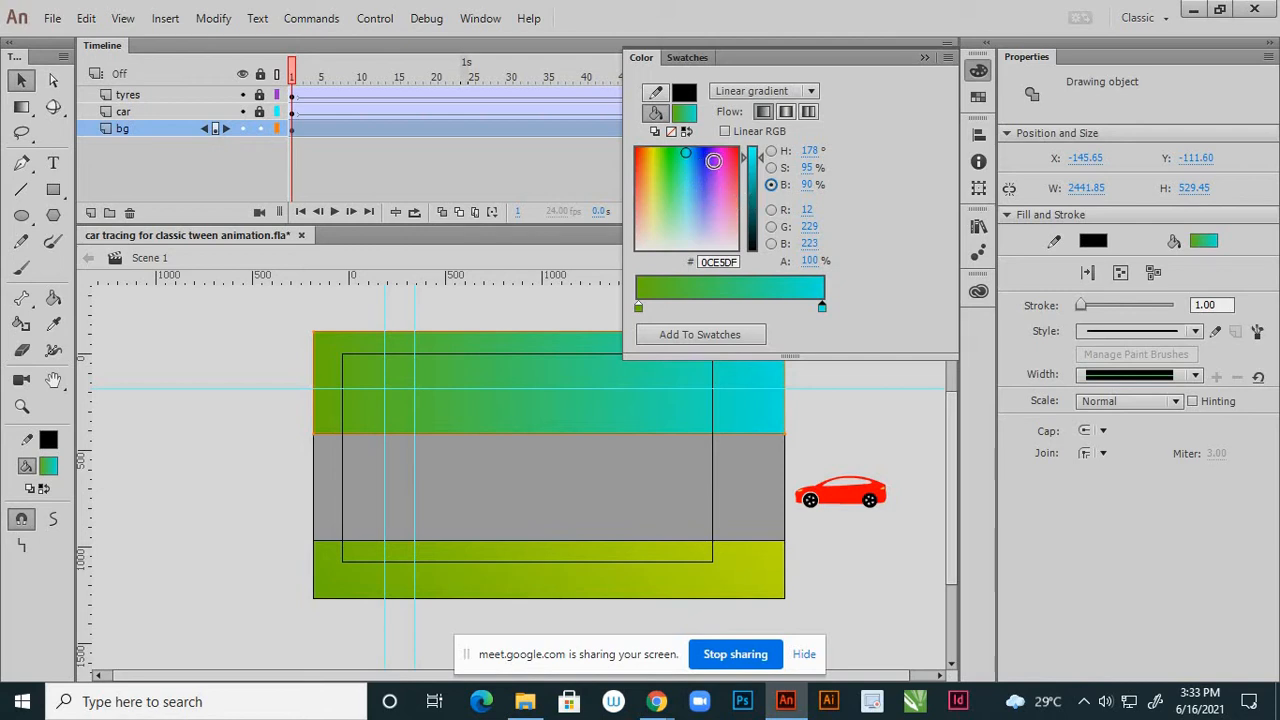
click(771, 151)
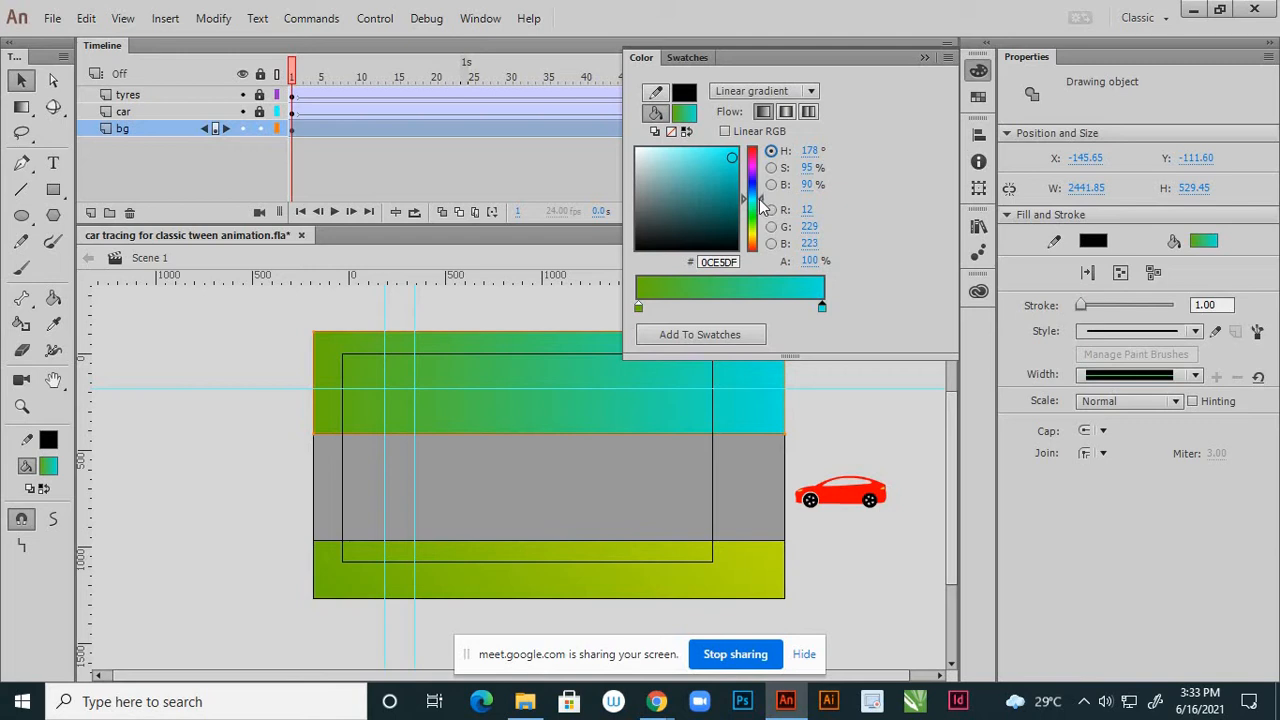
drag(762, 199, 760, 195)
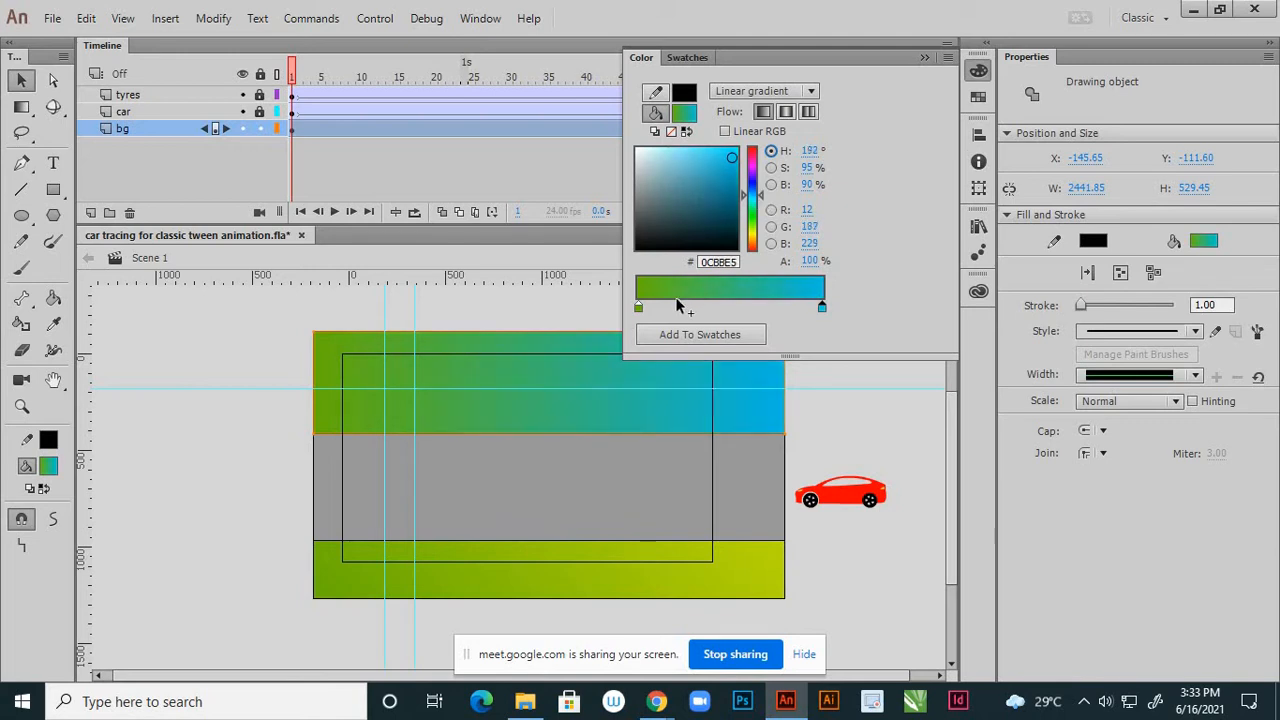
- Recolour the sky gradient's green start stop to blue 0962B1, with the hue at 208°
click(640, 306)
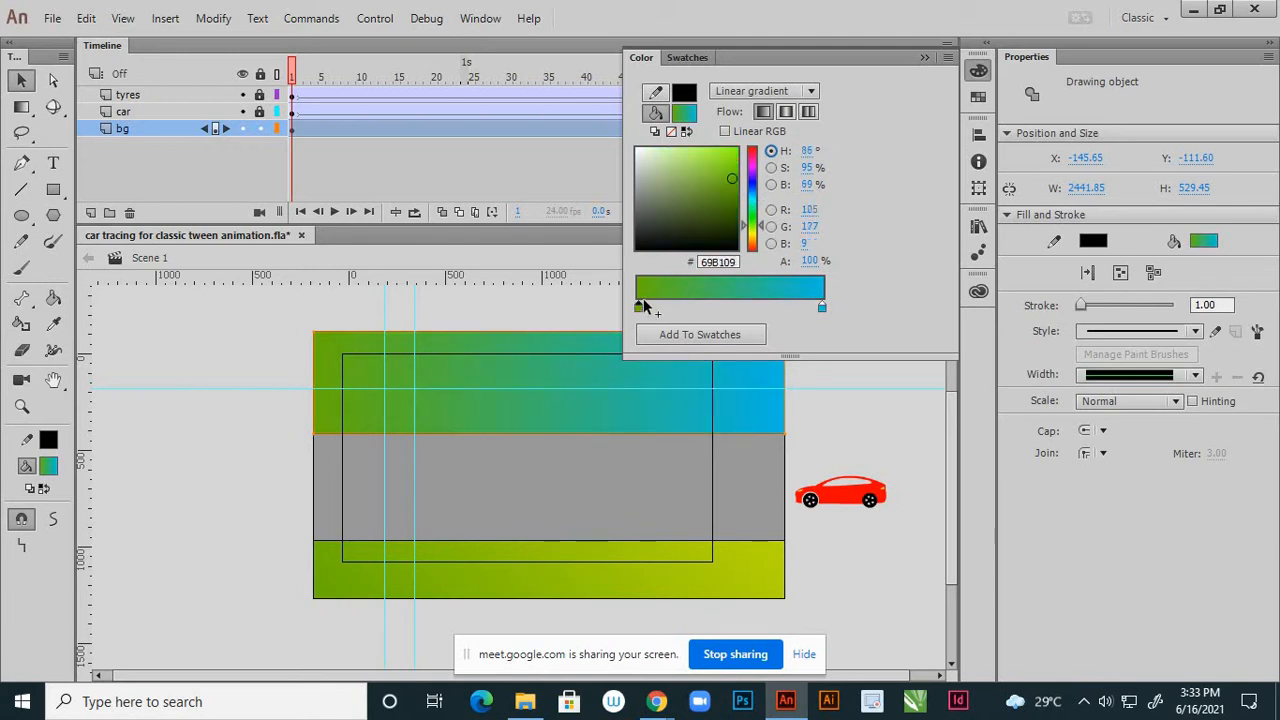
click(755, 195)
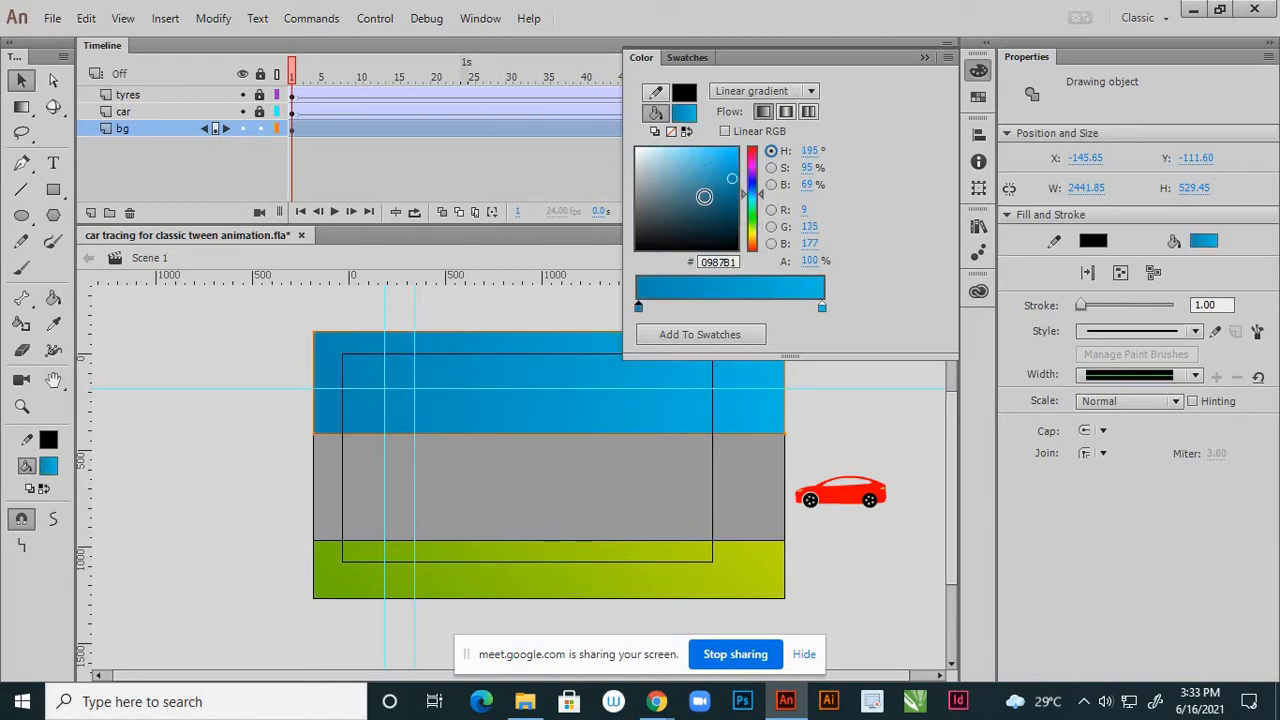
click(756, 177)
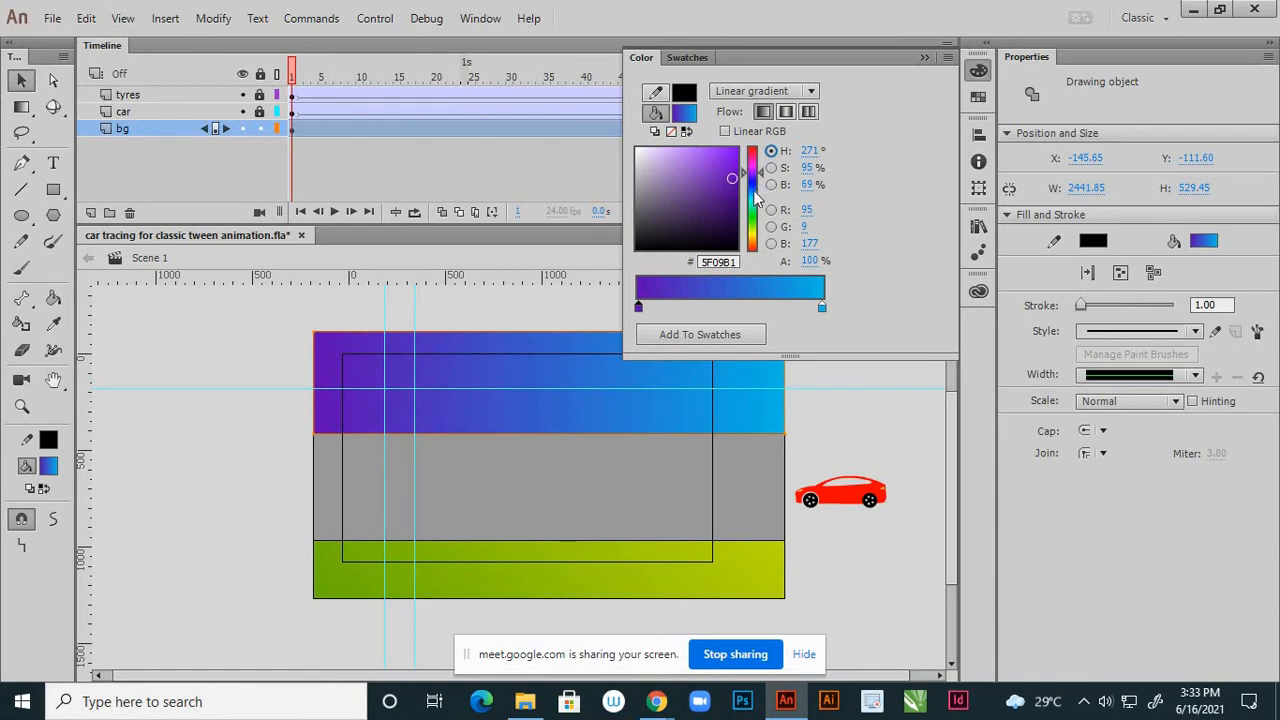
click(757, 198)
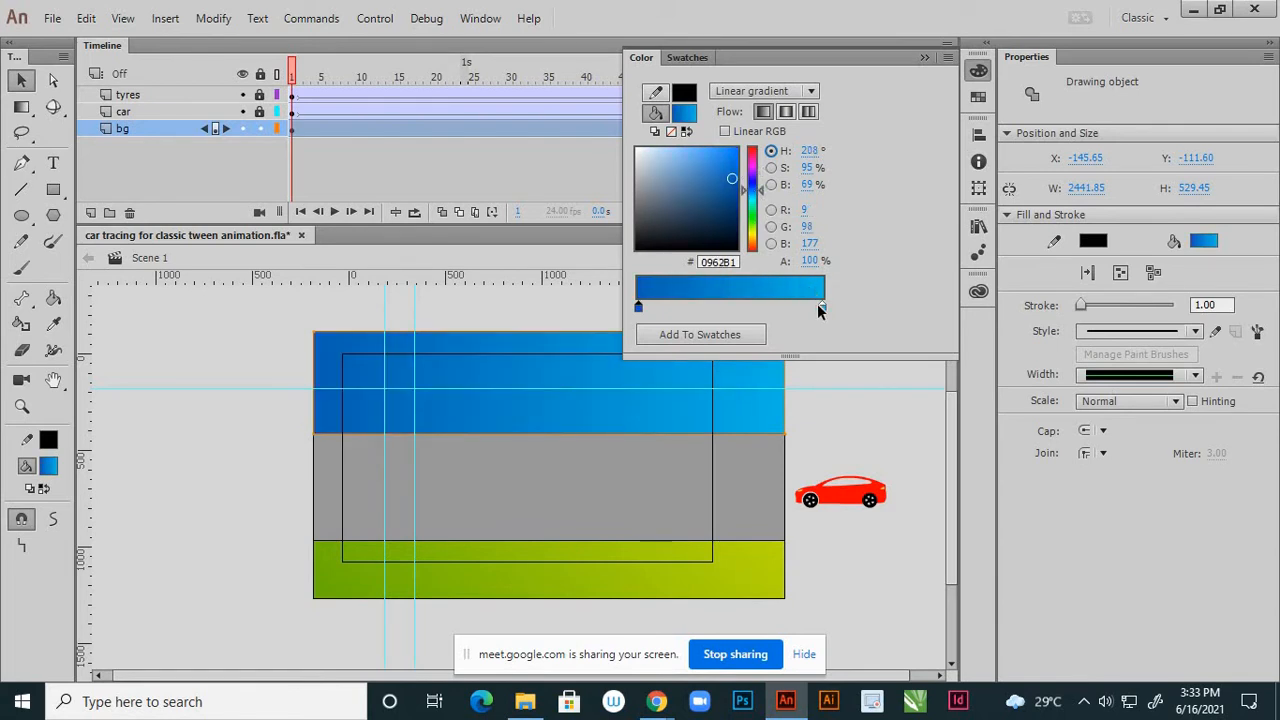
- Recolour the sky gradient's light-blue end stop to pale lavender DFC3FA, with hue 271° and saturation 22%
click(818, 304)
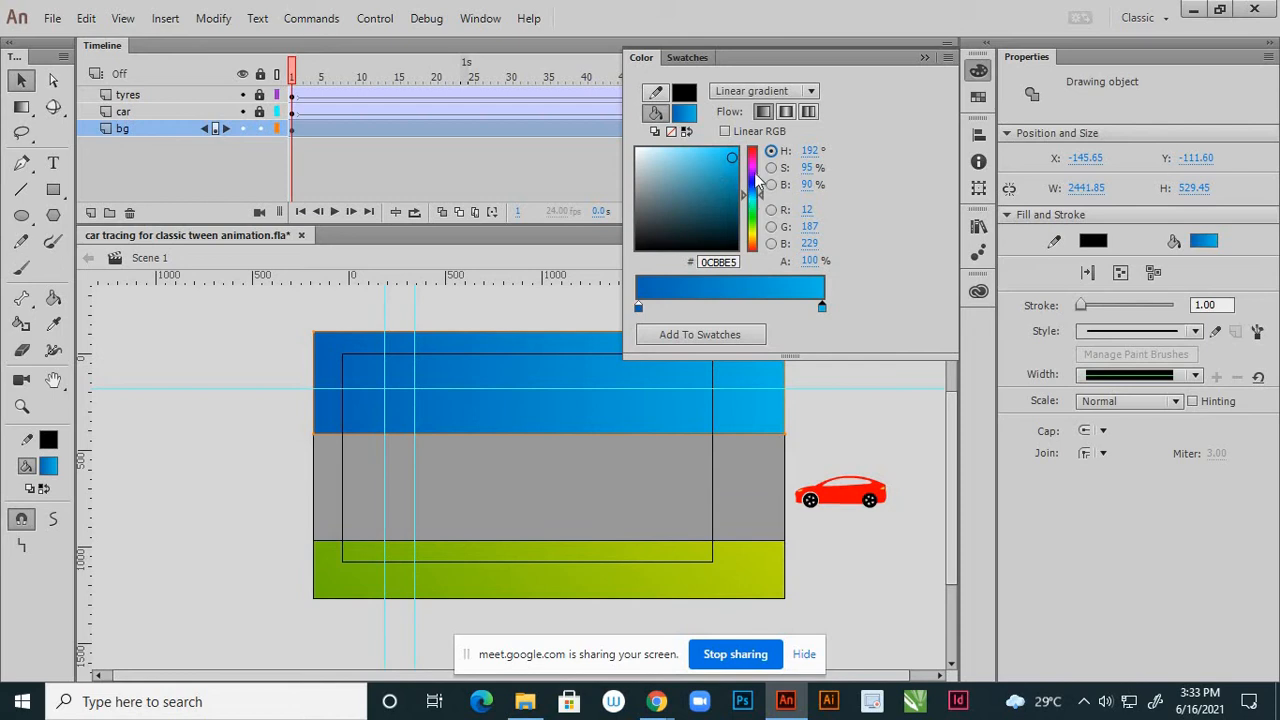
click(757, 174)
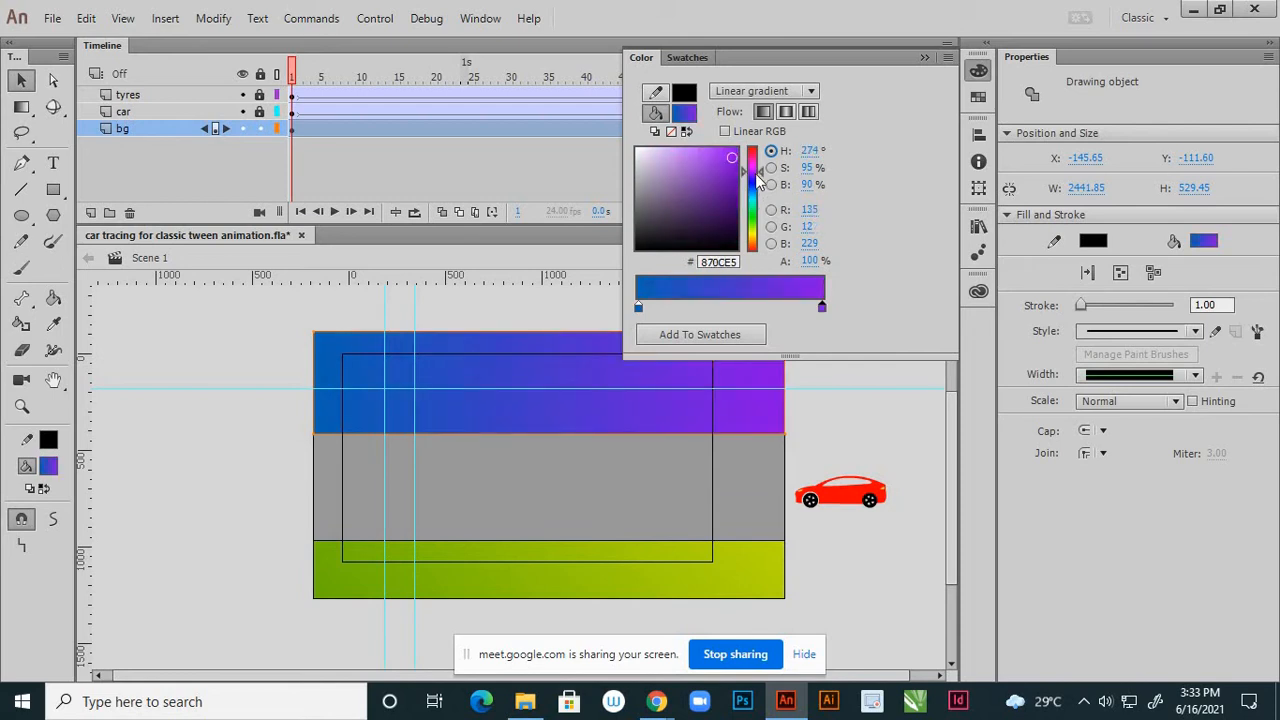
click(668, 150)
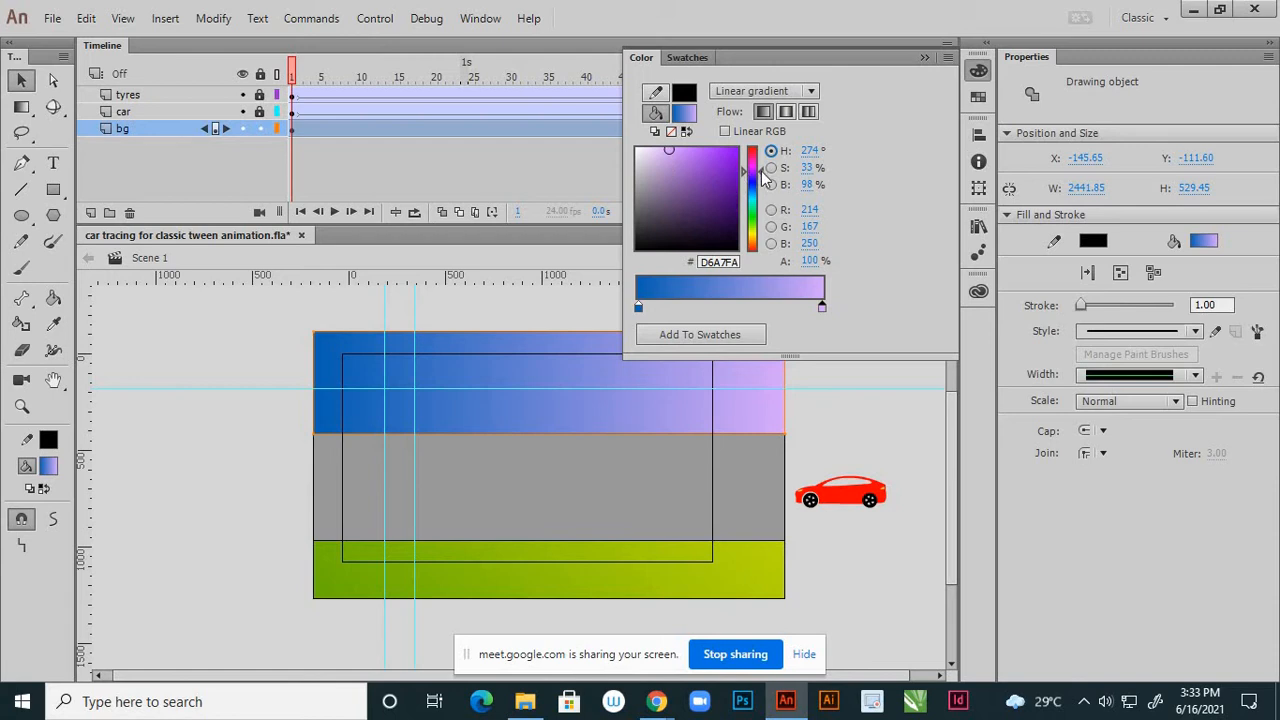
drag(760, 172, 760, 173)
click(657, 149)
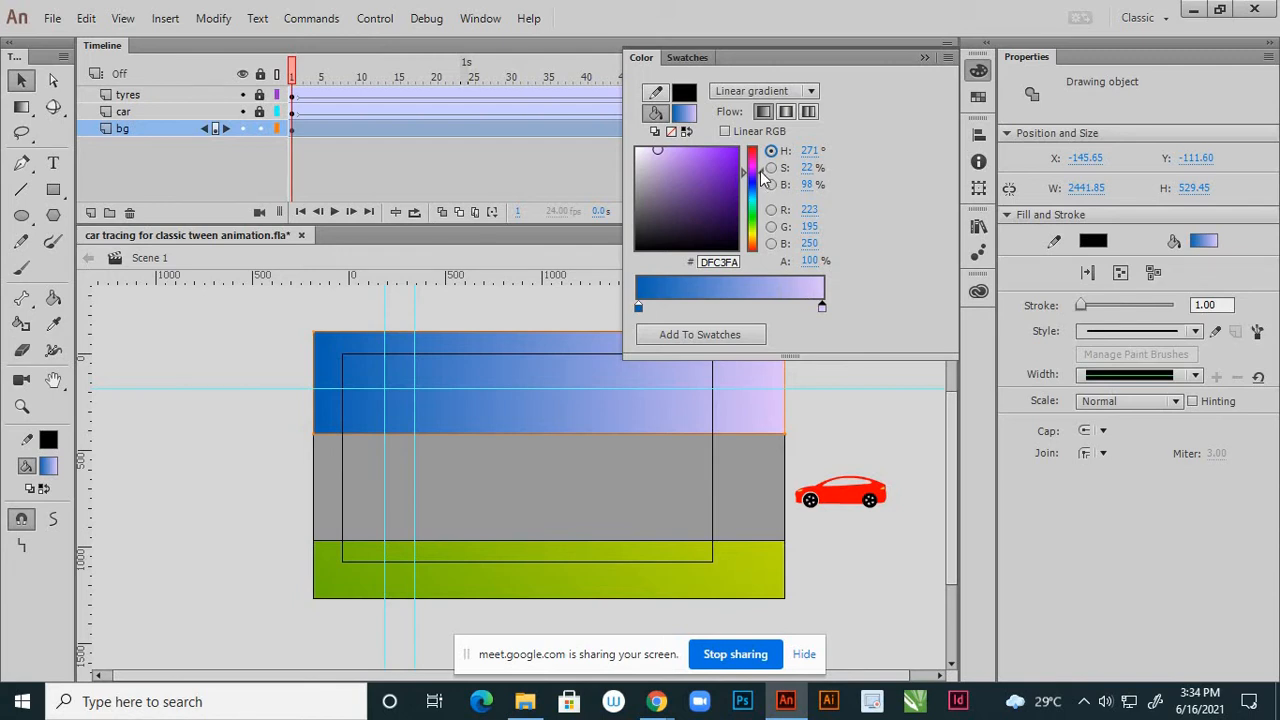
- Change the sky gradient's end stop to pale cream yellow FAE6B5, with hue 43° and saturation 28%
drag(763, 177, 763, 173)
drag(762, 174, 760, 238)
click(755, 240)
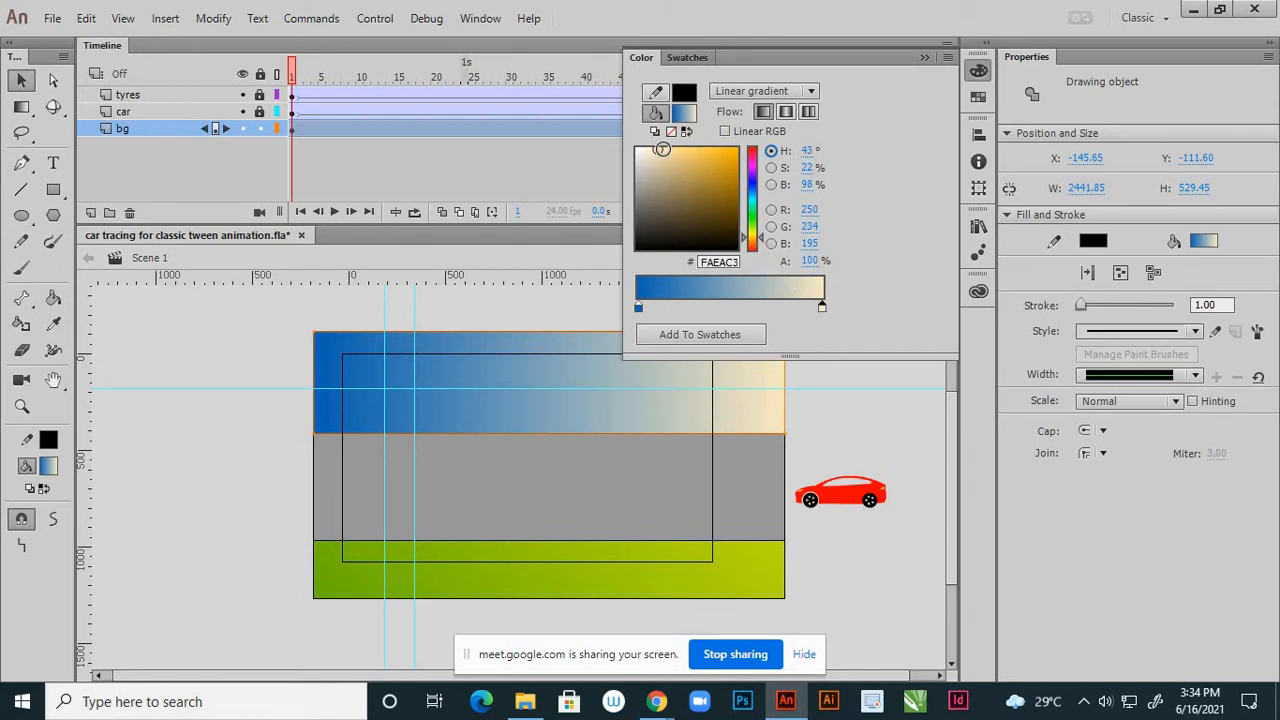
click(663, 149)
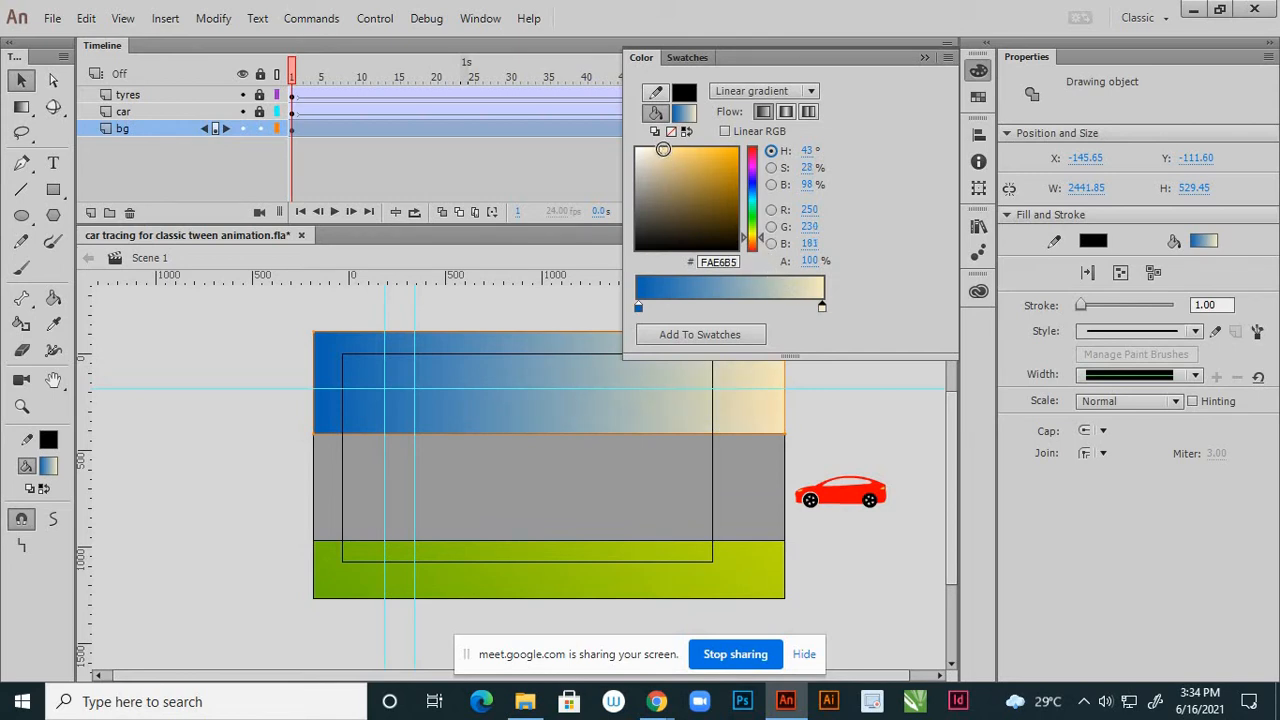
- Select the sky gradient's dark-blue start stop for colour editing
click(638, 308)
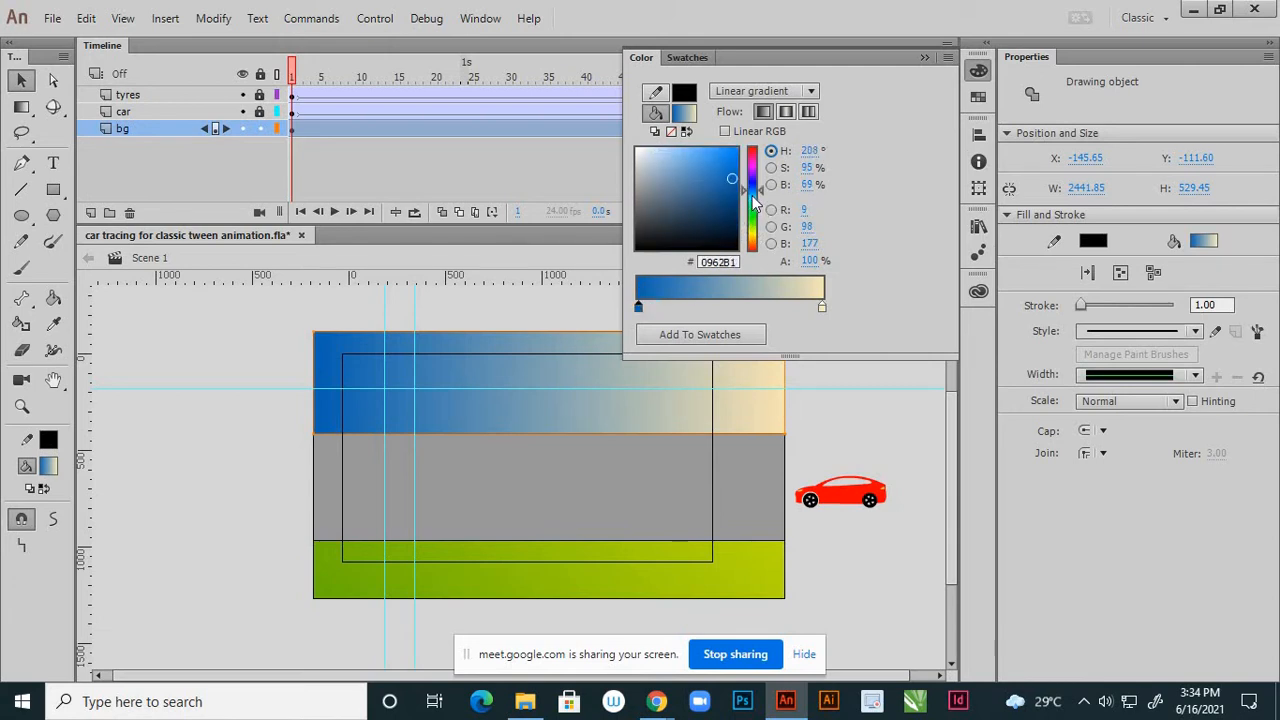
- Shift the hue of the blue end of the sky rectangle's linear gradient to 198°, giving colour 097EB1
click(753, 198)
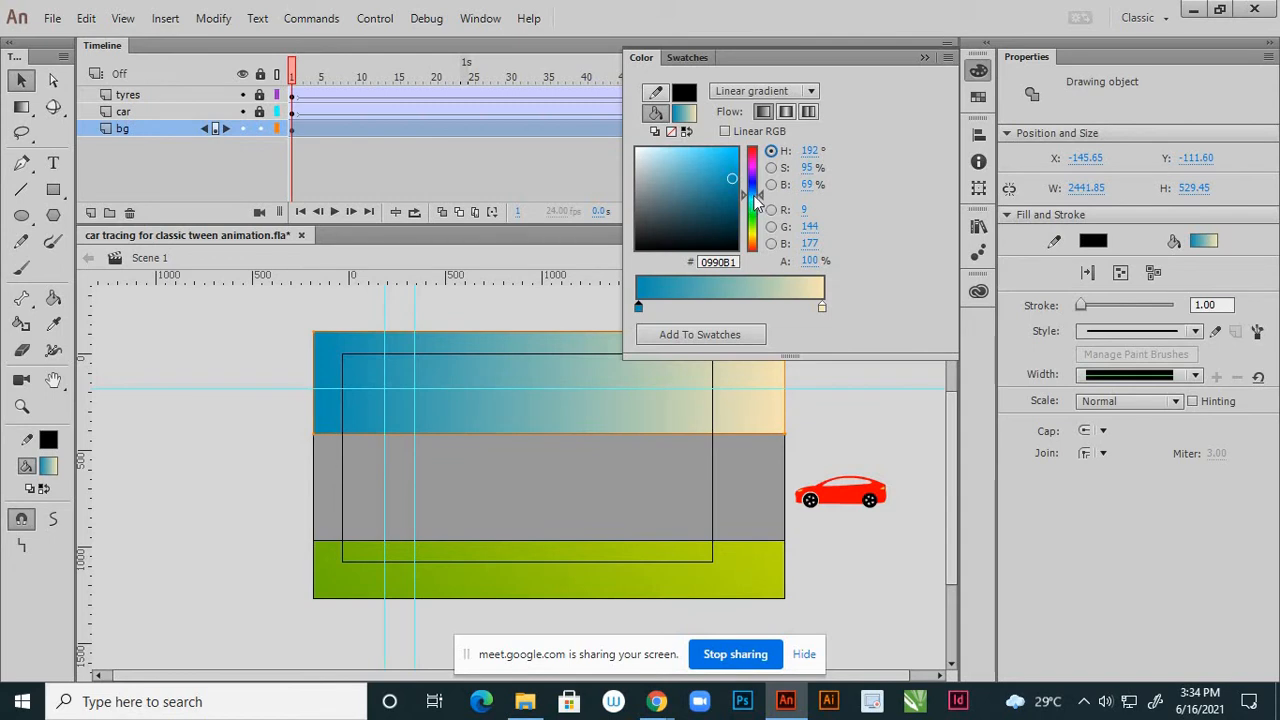
click(753, 197)
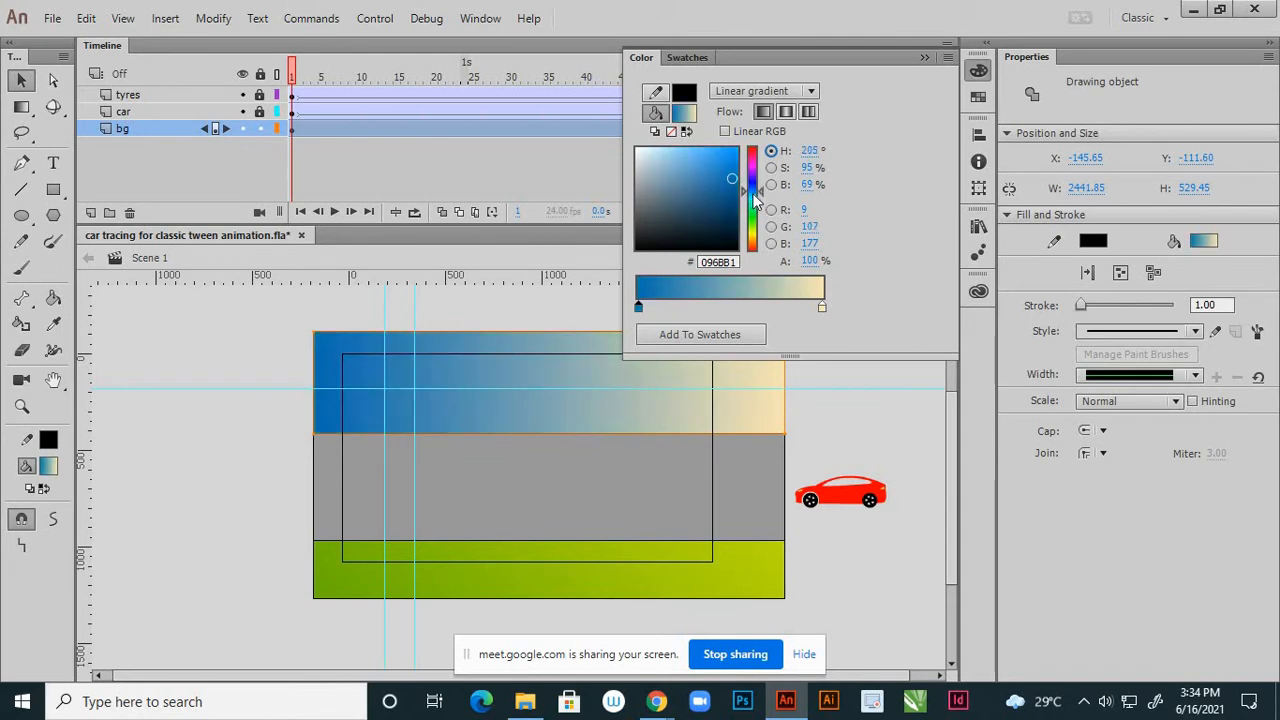
click(754, 196)
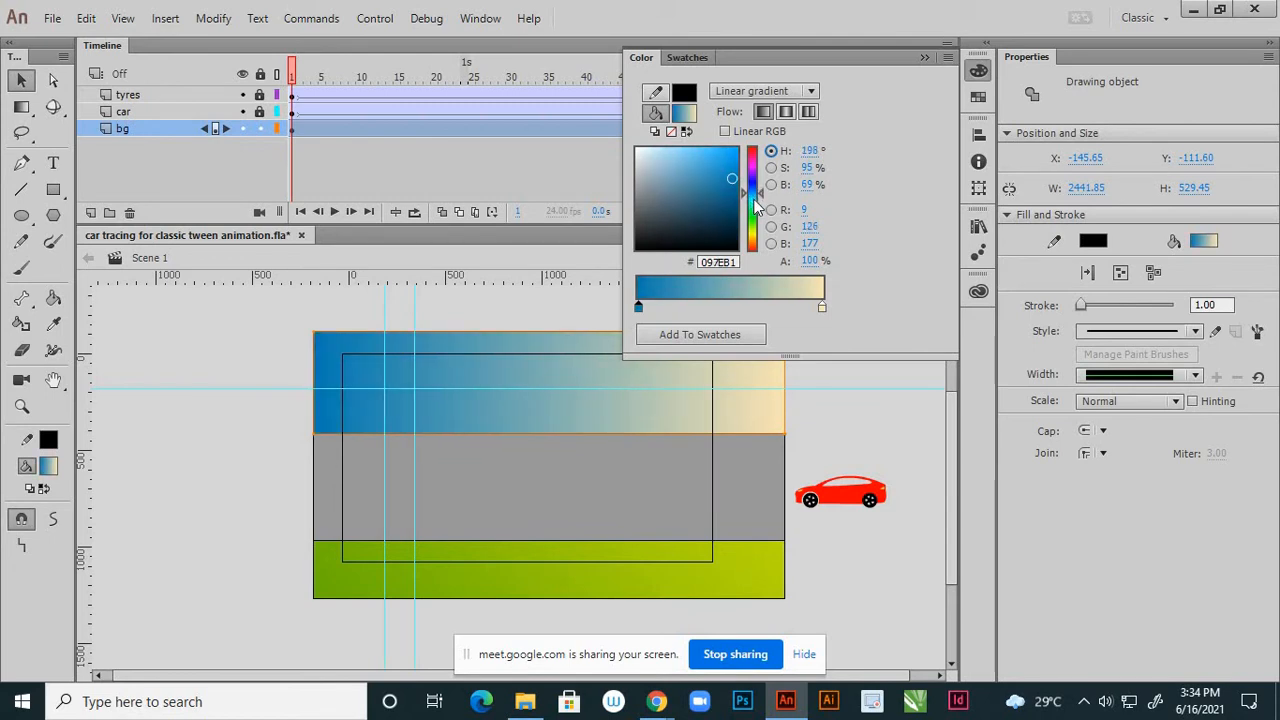
click(822, 308)
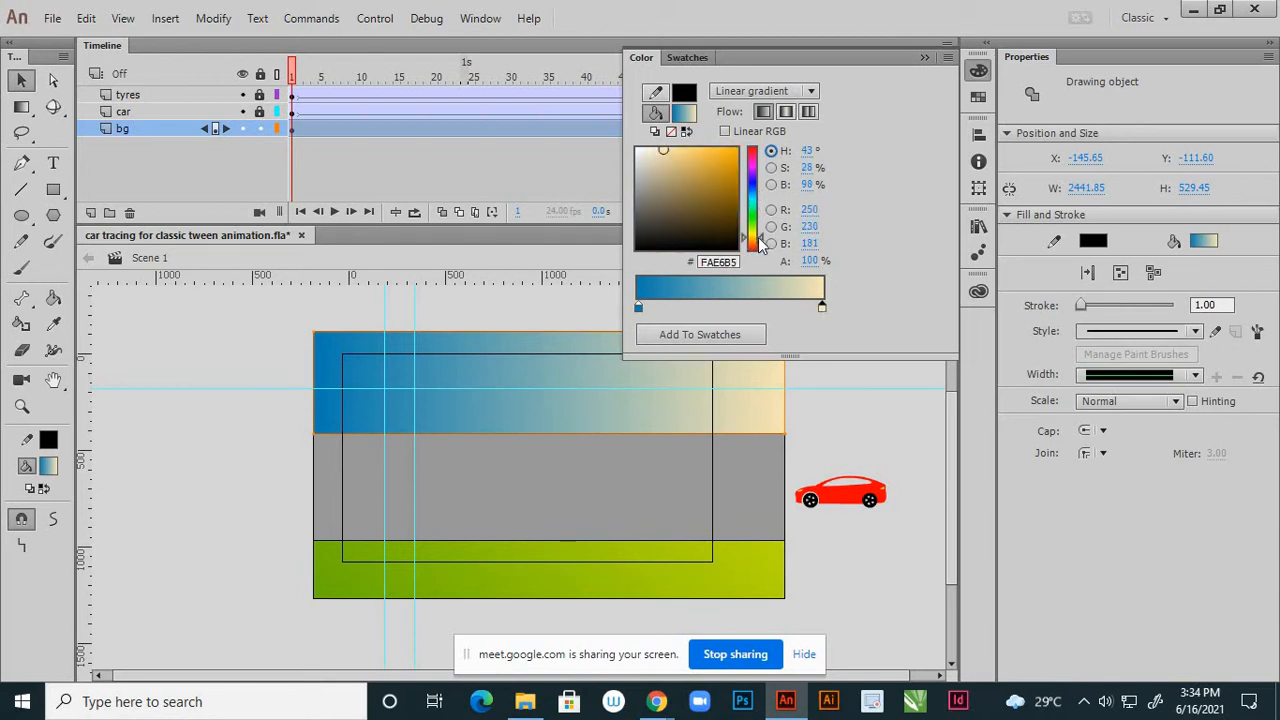
click(570, 308)
click(545, 372)
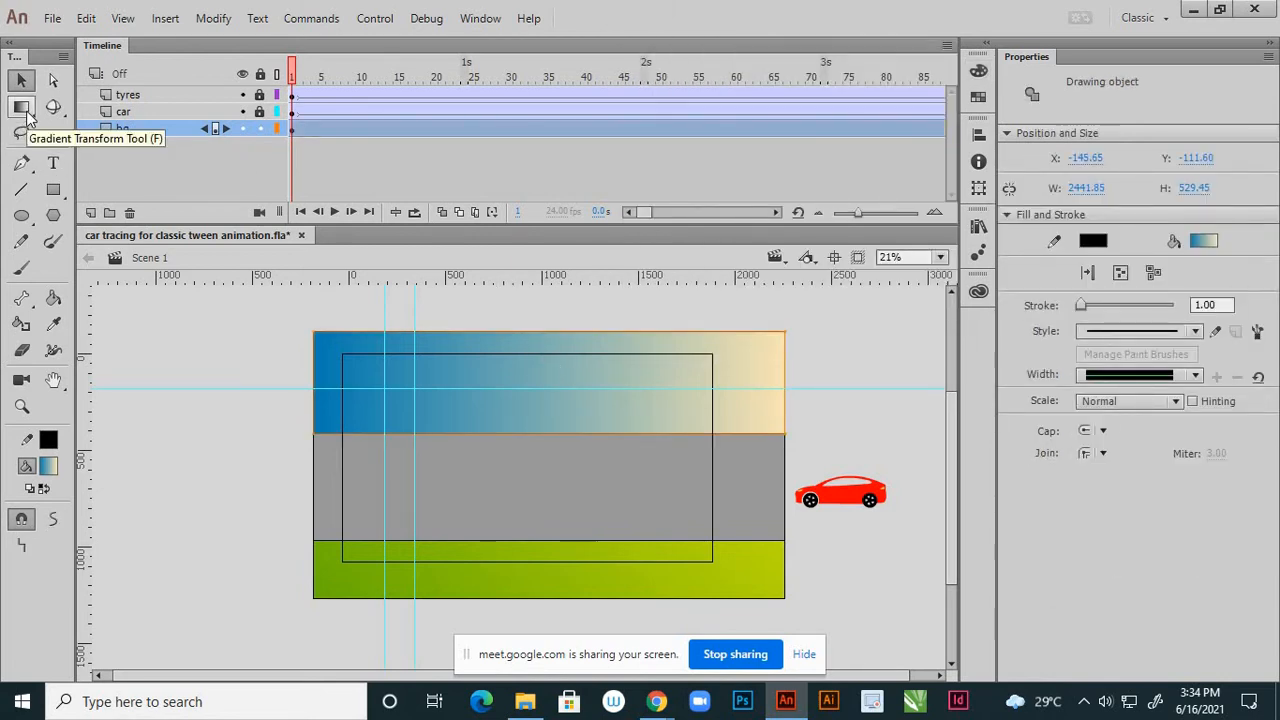
- Use the Gradient Transform tool to tilt the sky gradient diagonally from lower-left blue to upper-right cream, adjusting its spread and centre
click(26, 112)
mouse_move(548, 383)
mouse_down()
mouse_move(491, 383)
mouse_move(660, 381)
mouse_move(571, 382)
mouse_up()
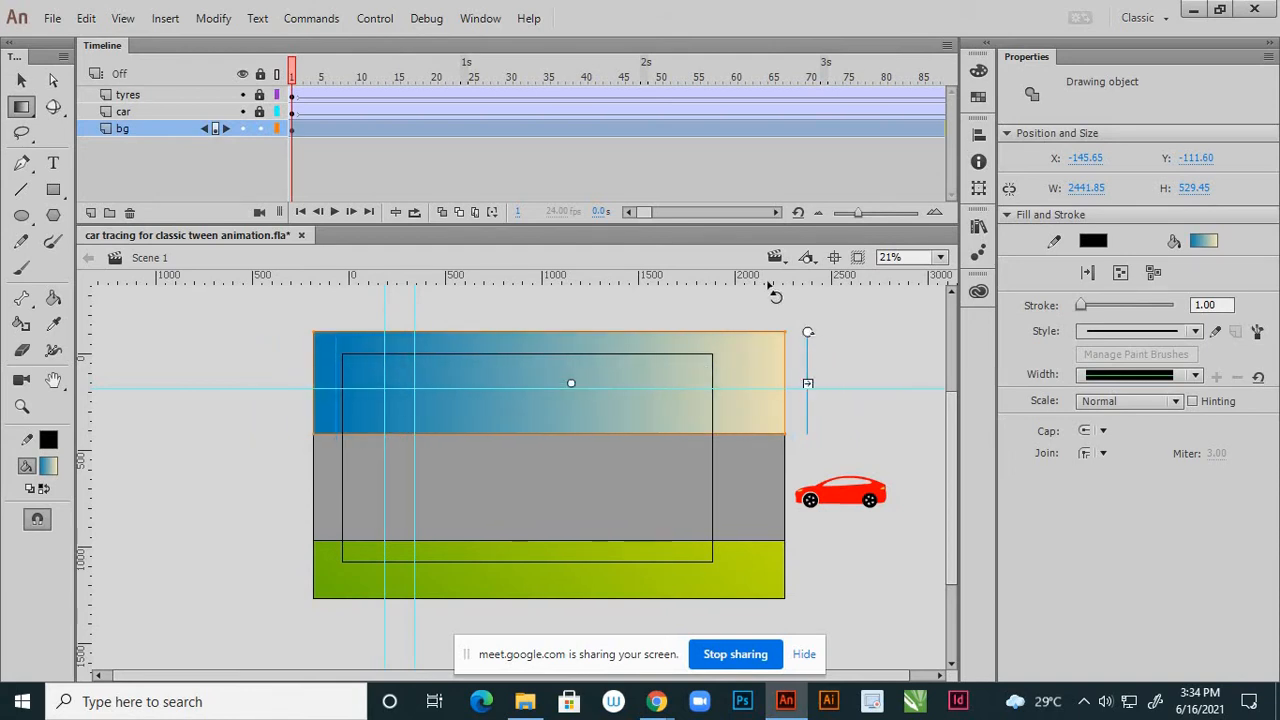
drag(812, 336, 425, 570)
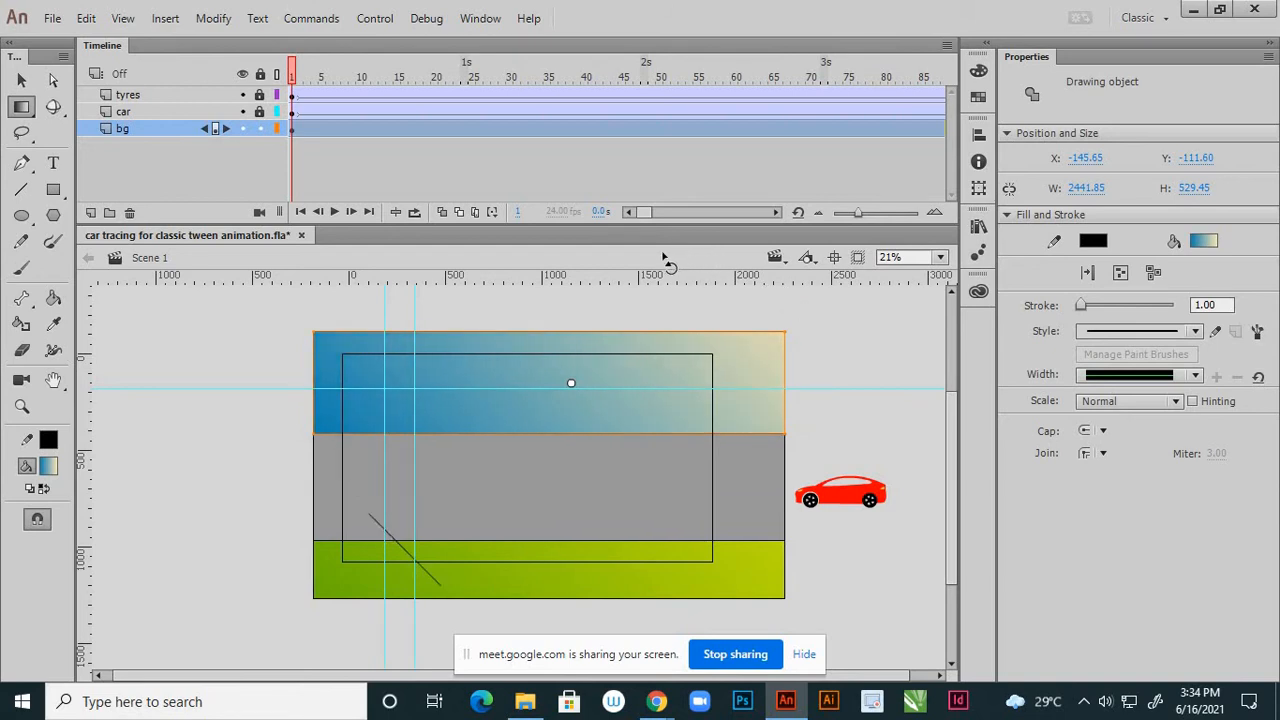
mouse_move(663, 255)
mouse_down()
mouse_move(734, 310)
mouse_move(750, 367)
mouse_move(724, 270)
mouse_move(681, 255)
mouse_up()
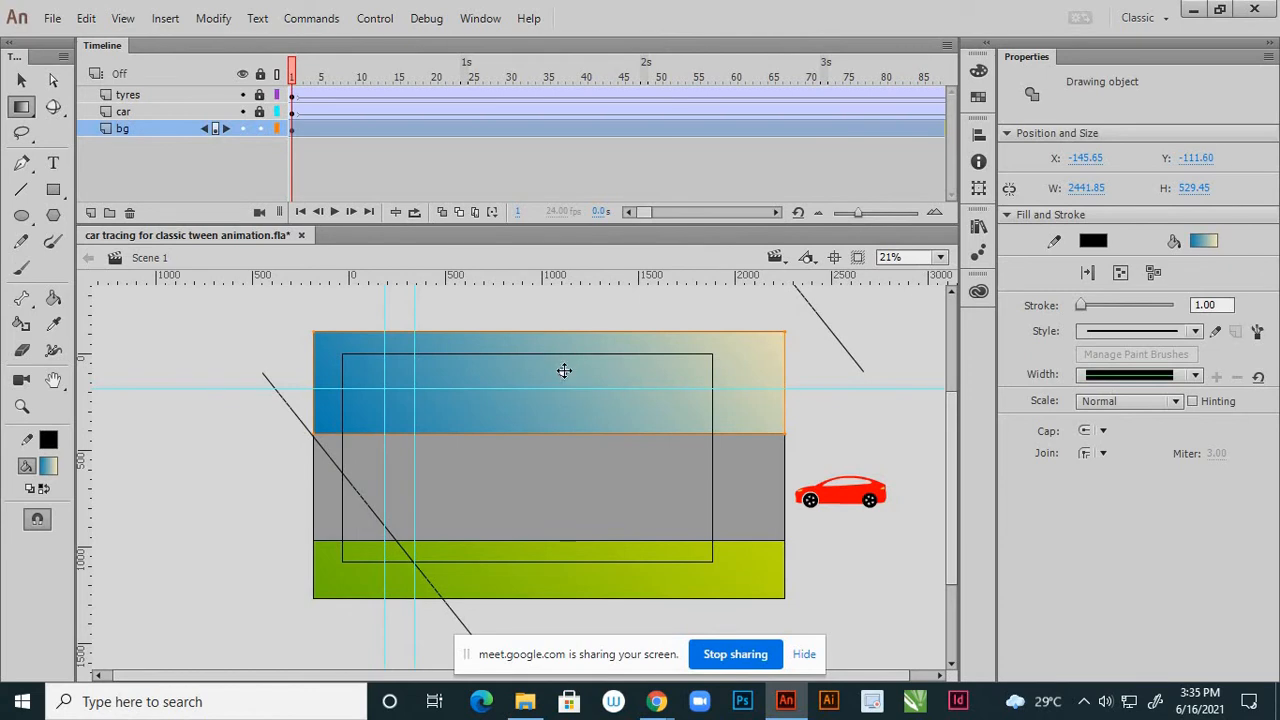
mouse_move(564, 371)
mouse_down()
mouse_move(511, 405)
mouse_move(611, 386)
mouse_move(547, 390)
mouse_up()
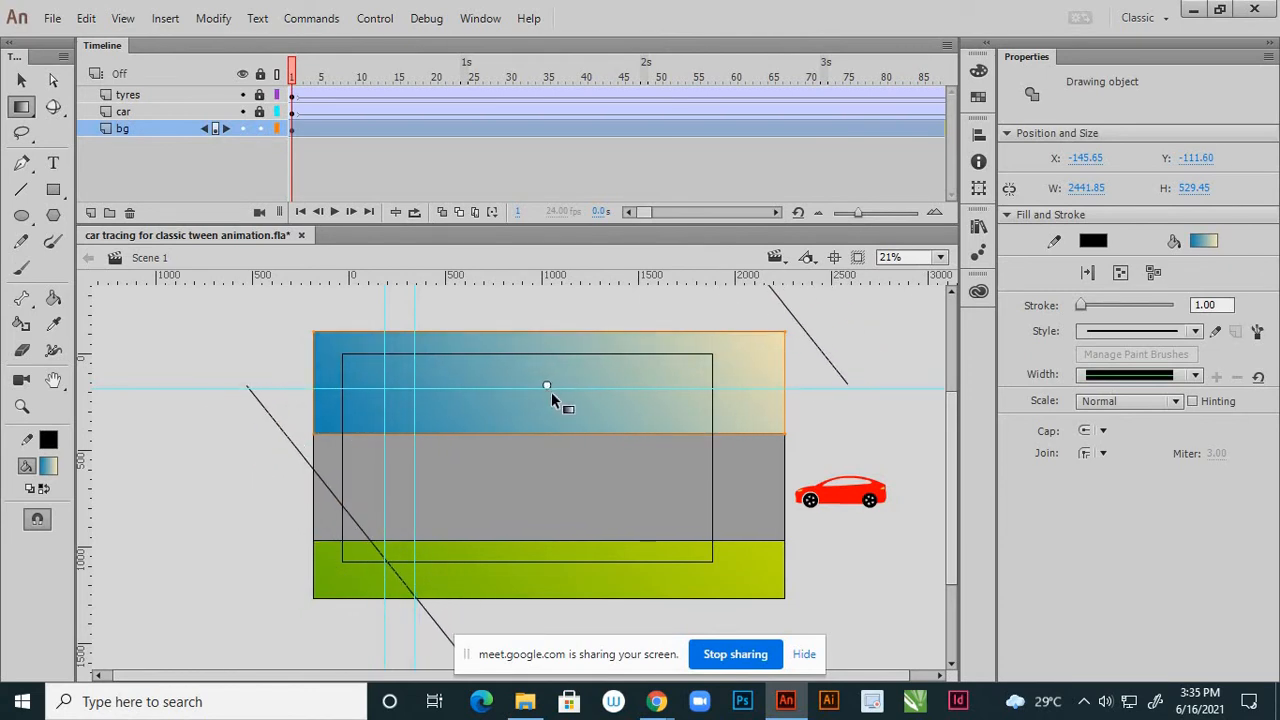
key(v)
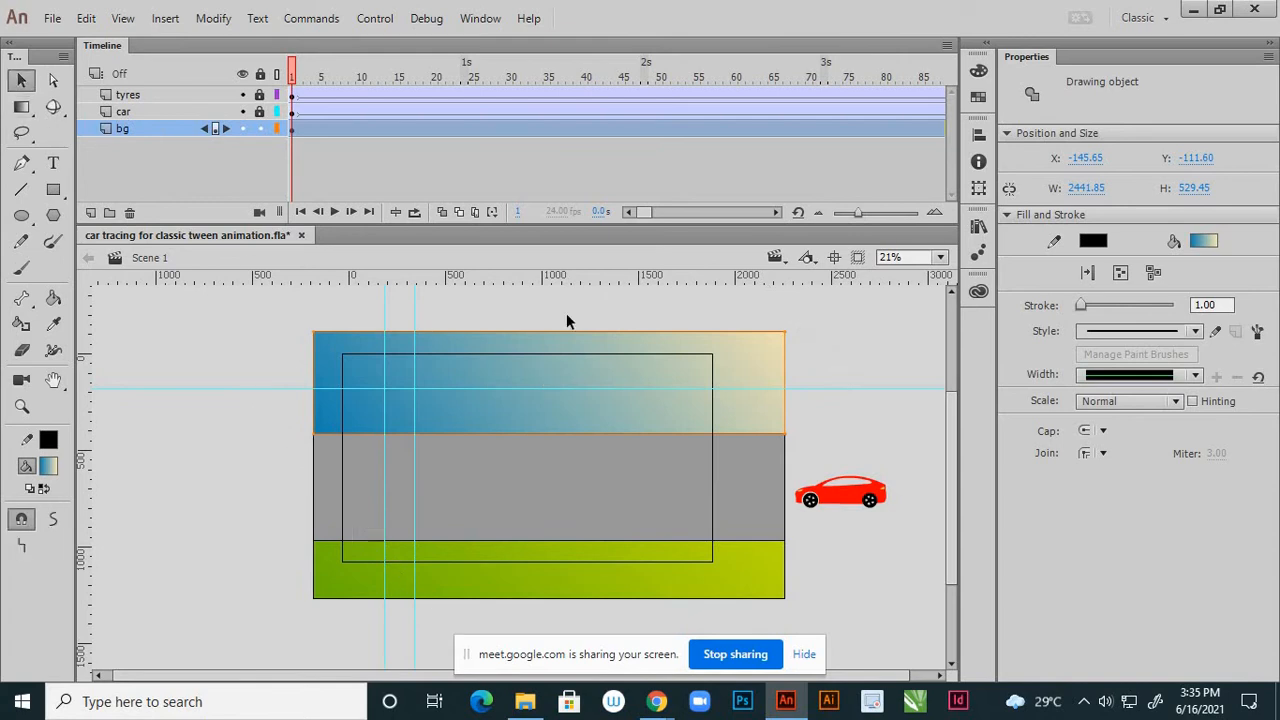
click(584, 312)
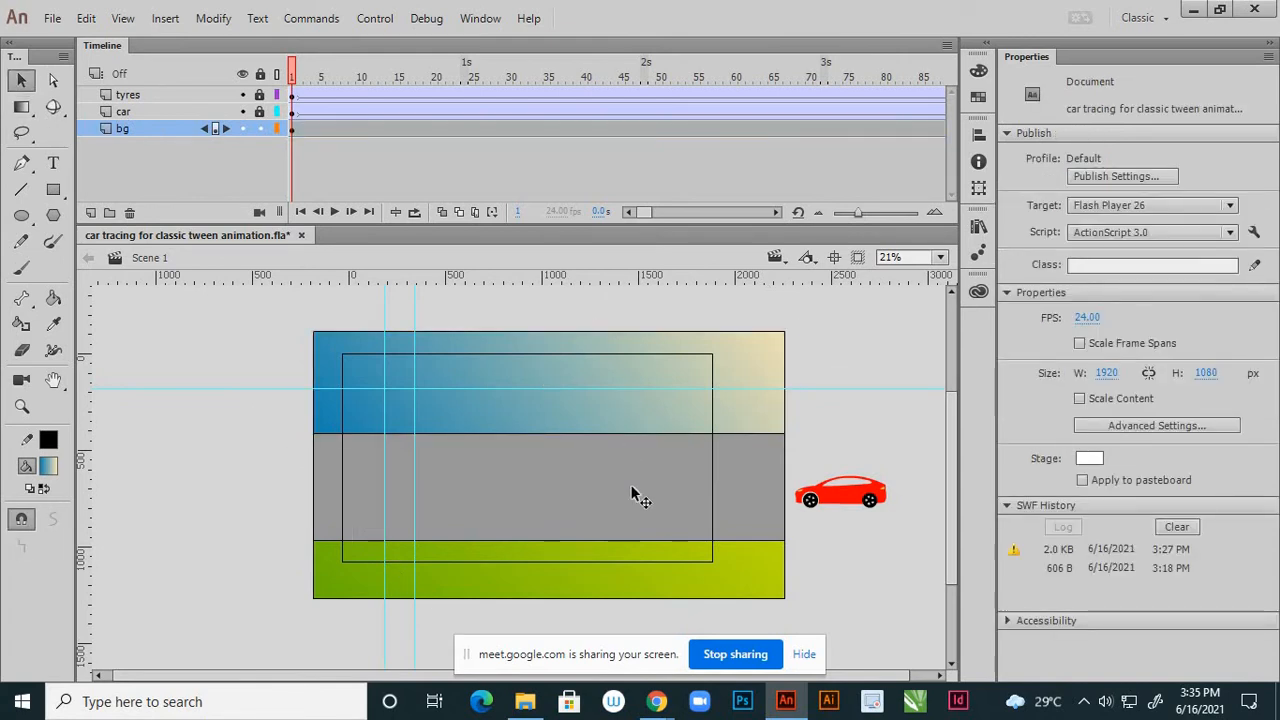
- Change the gray road rectangle's fill to a linear gradient and set its right-hand colour stop to gray 989692
click(632, 493)
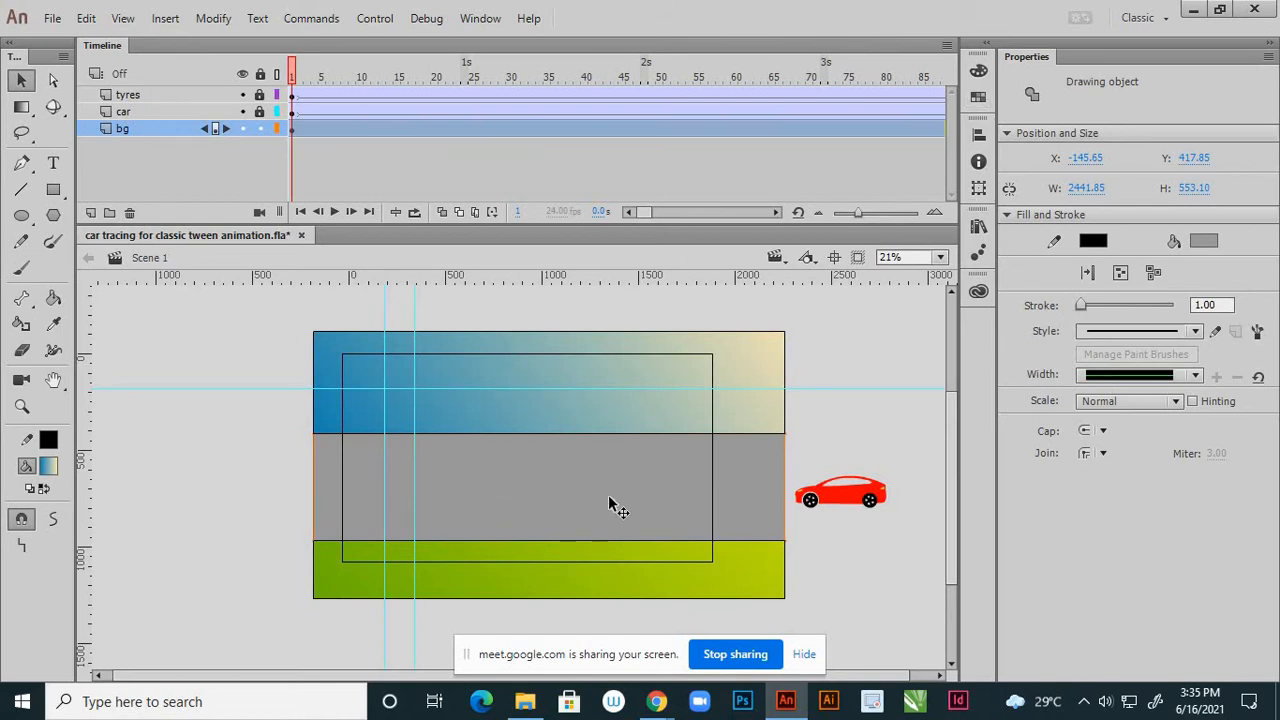
click(979, 72)
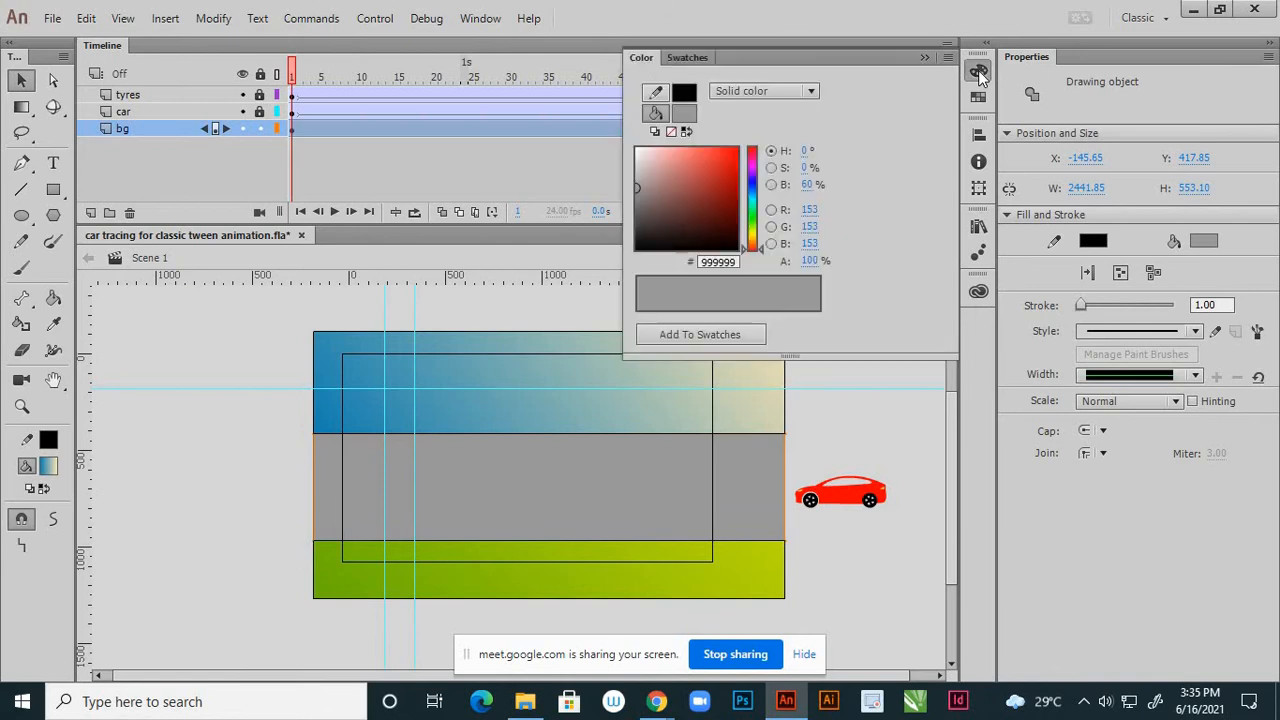
click(812, 92)
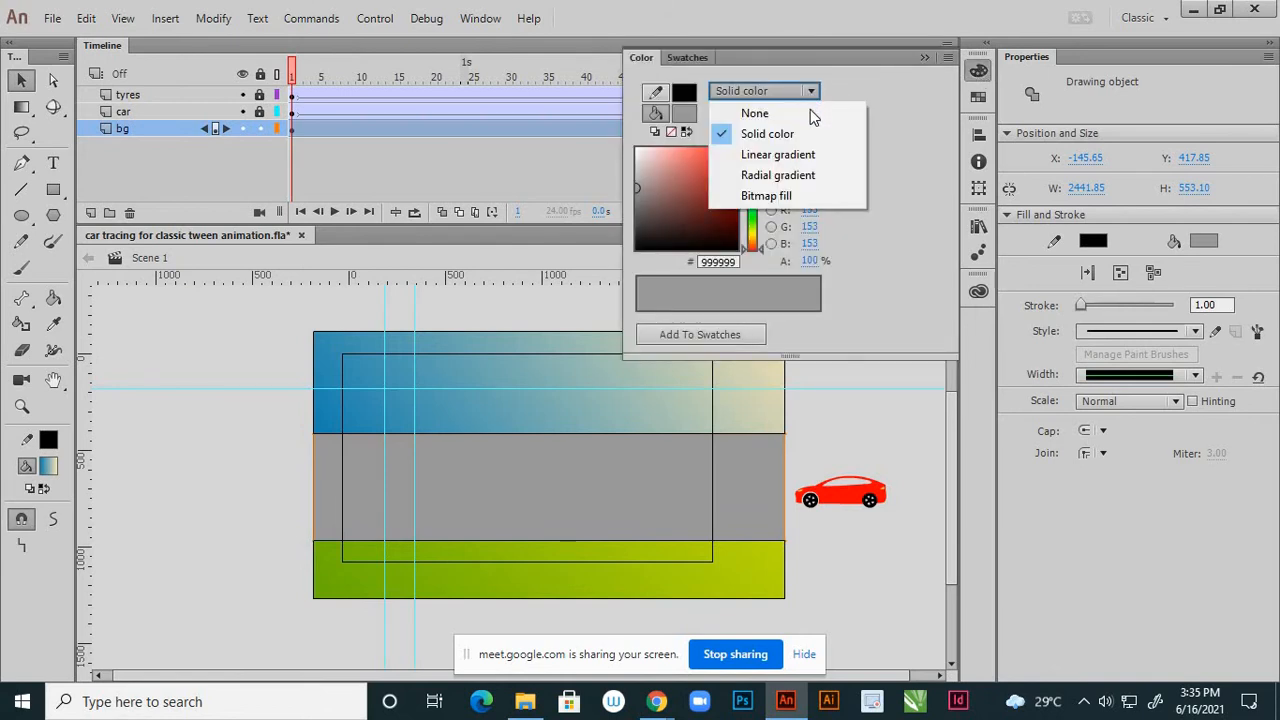
click(810, 155)
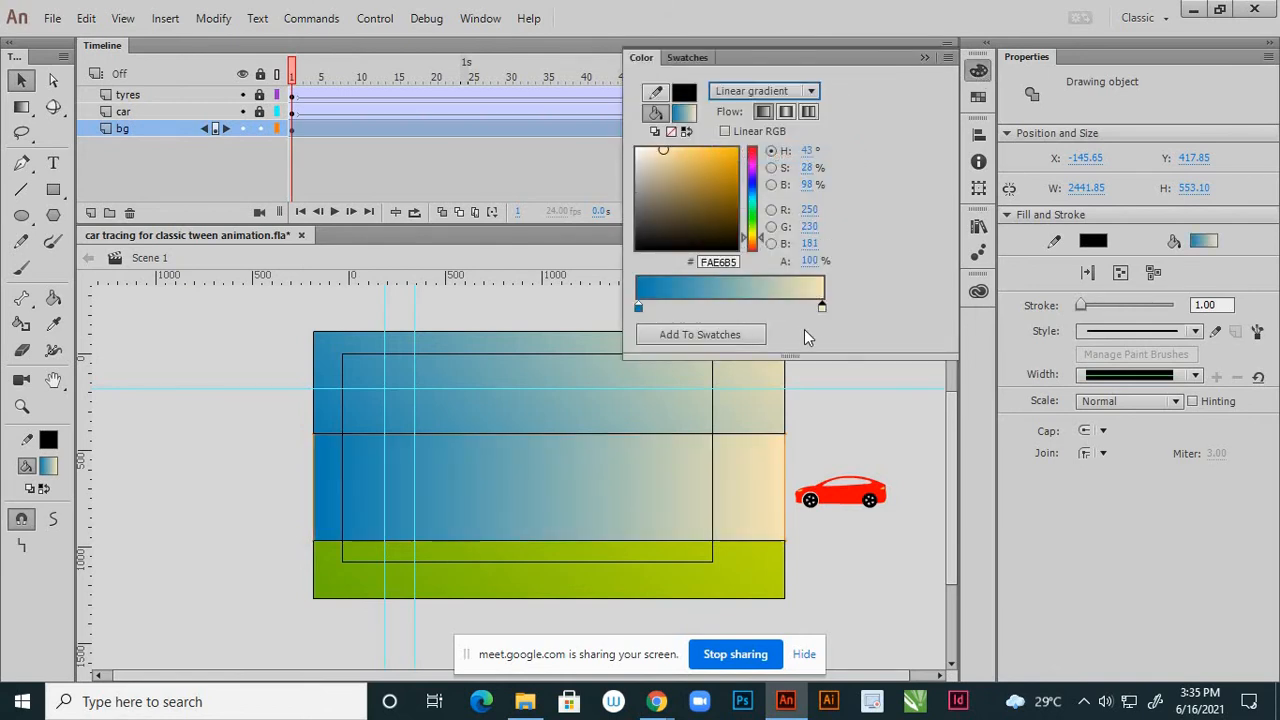
click(772, 186)
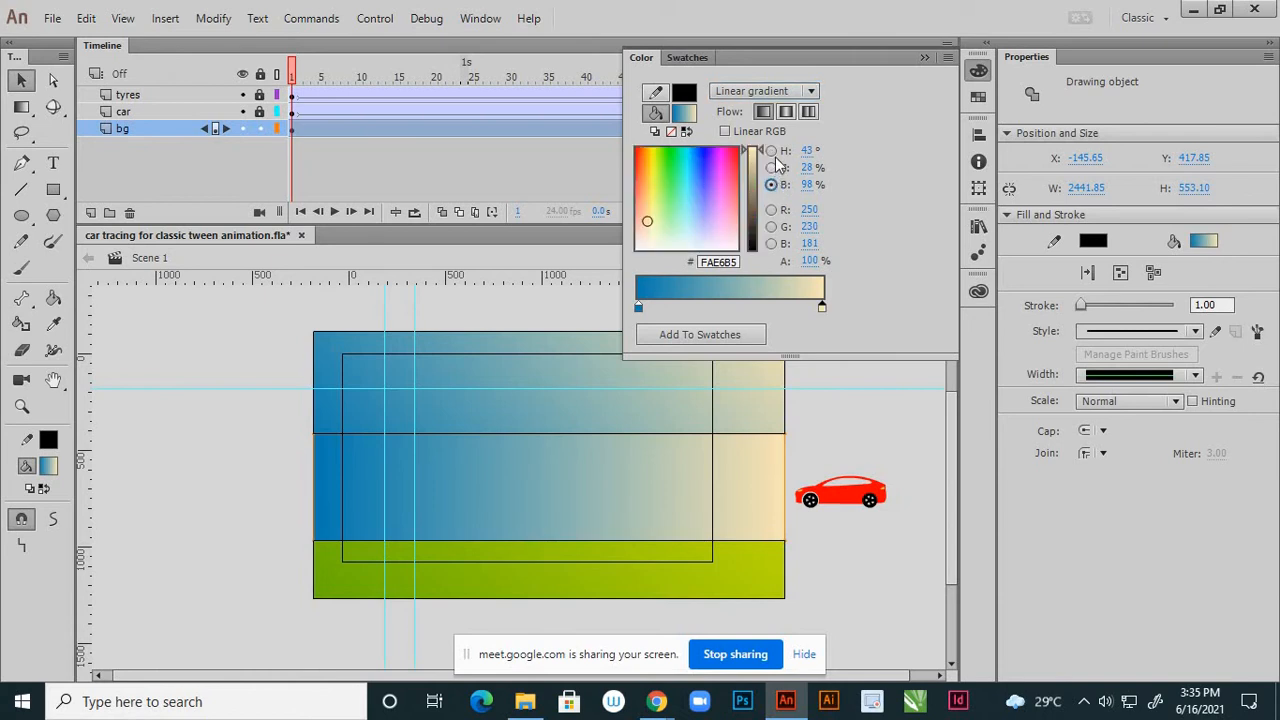
click(771, 151)
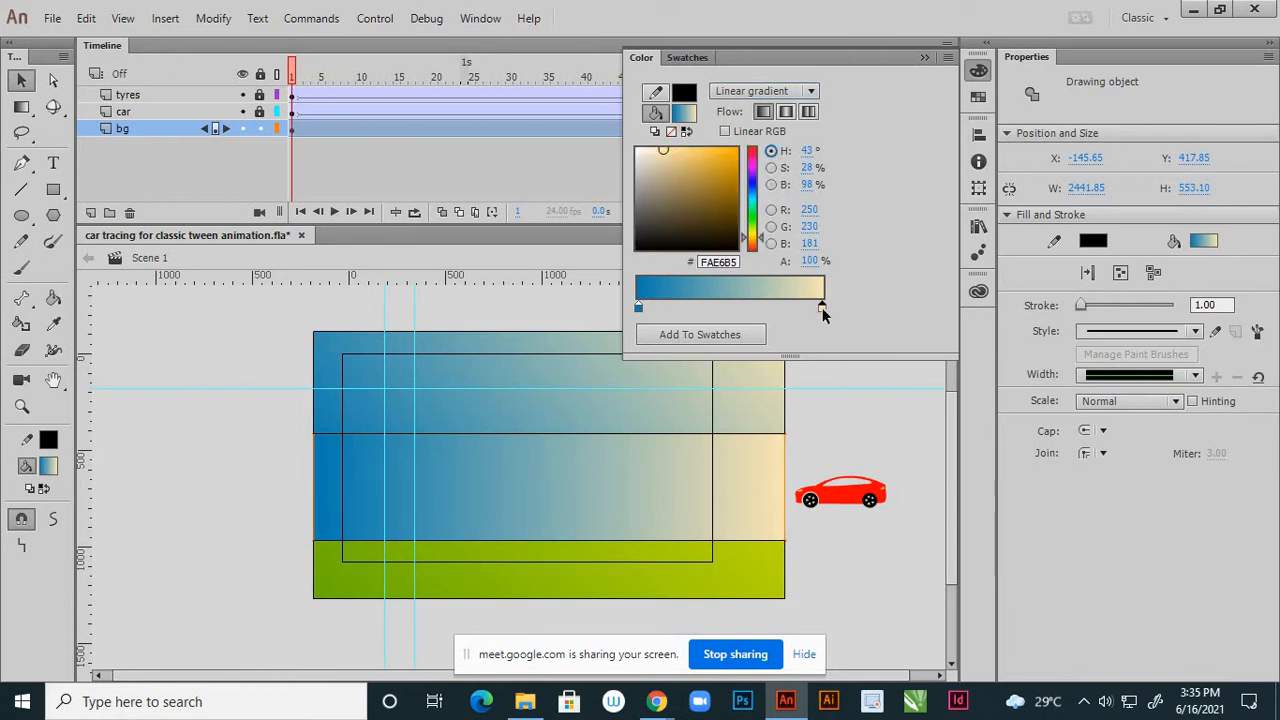
mouse_move(643, 186)
mouse_down()
mouse_move(634, 178)
mouse_move(639, 189)
mouse_up()
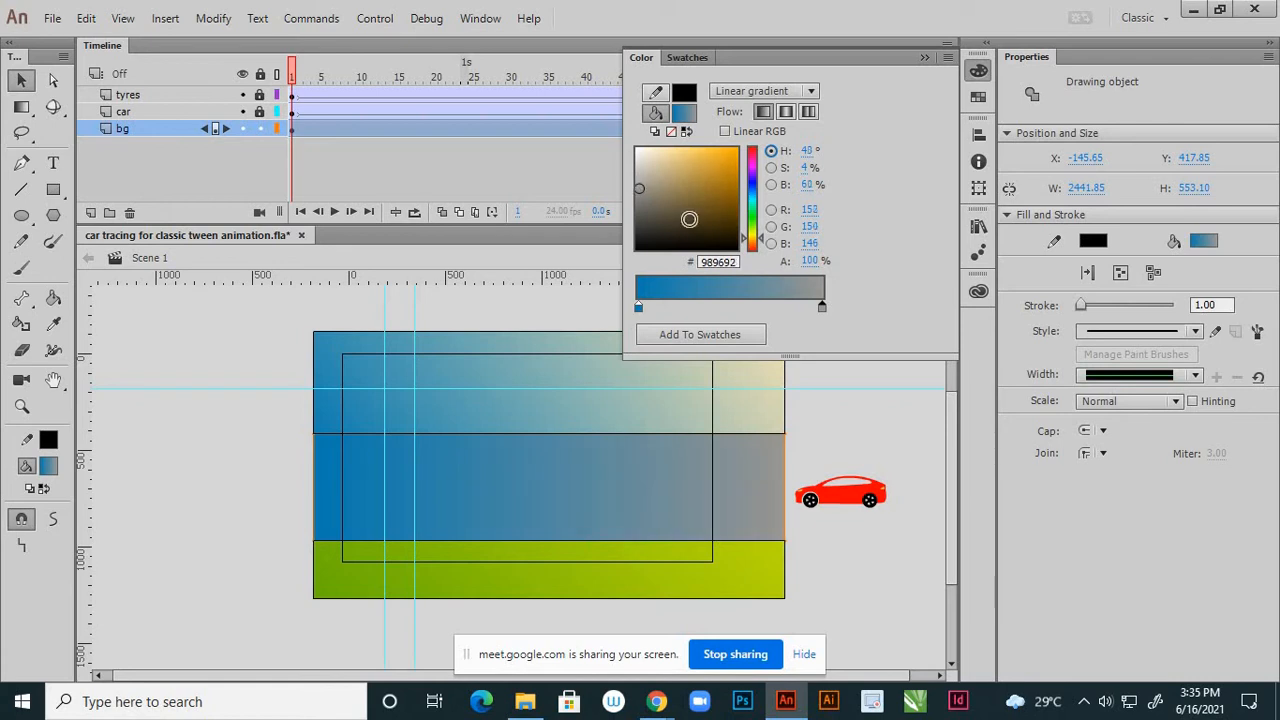
- Set the left-hand colour stop of the road's gradient to dark gray 5B5D5D
click(638, 307)
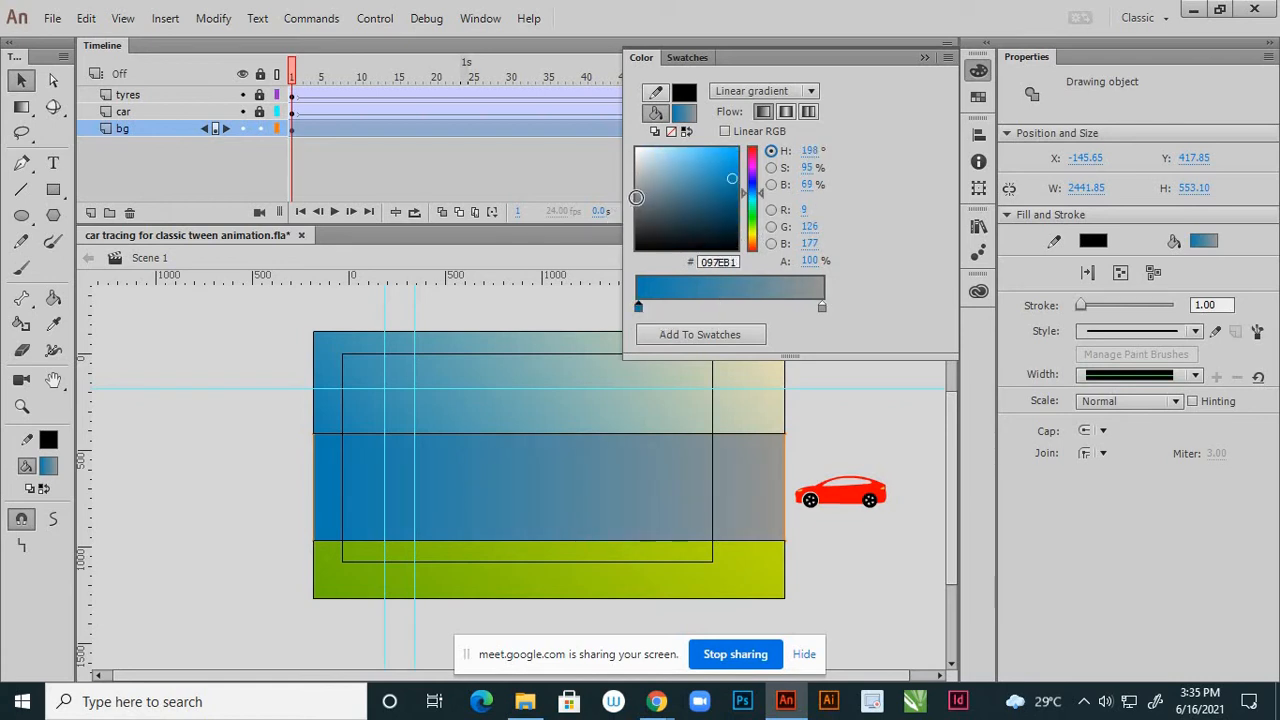
click(636, 197)
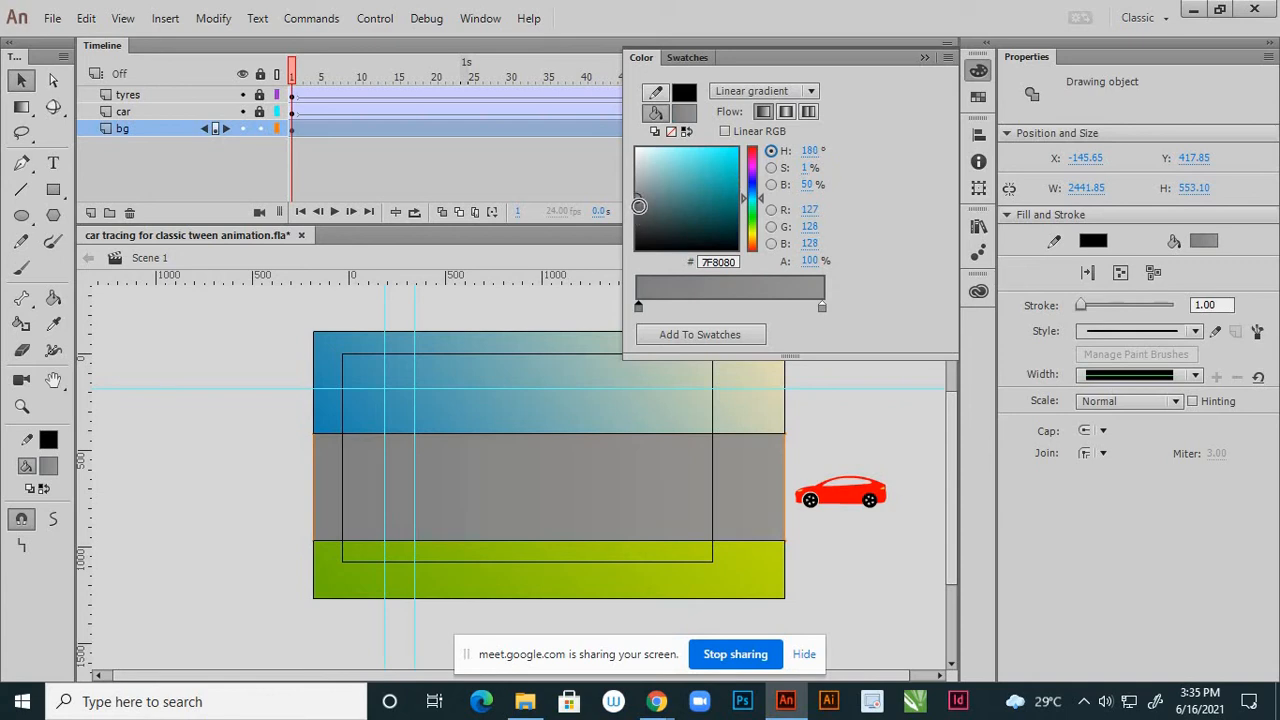
drag(638, 206, 638, 213)
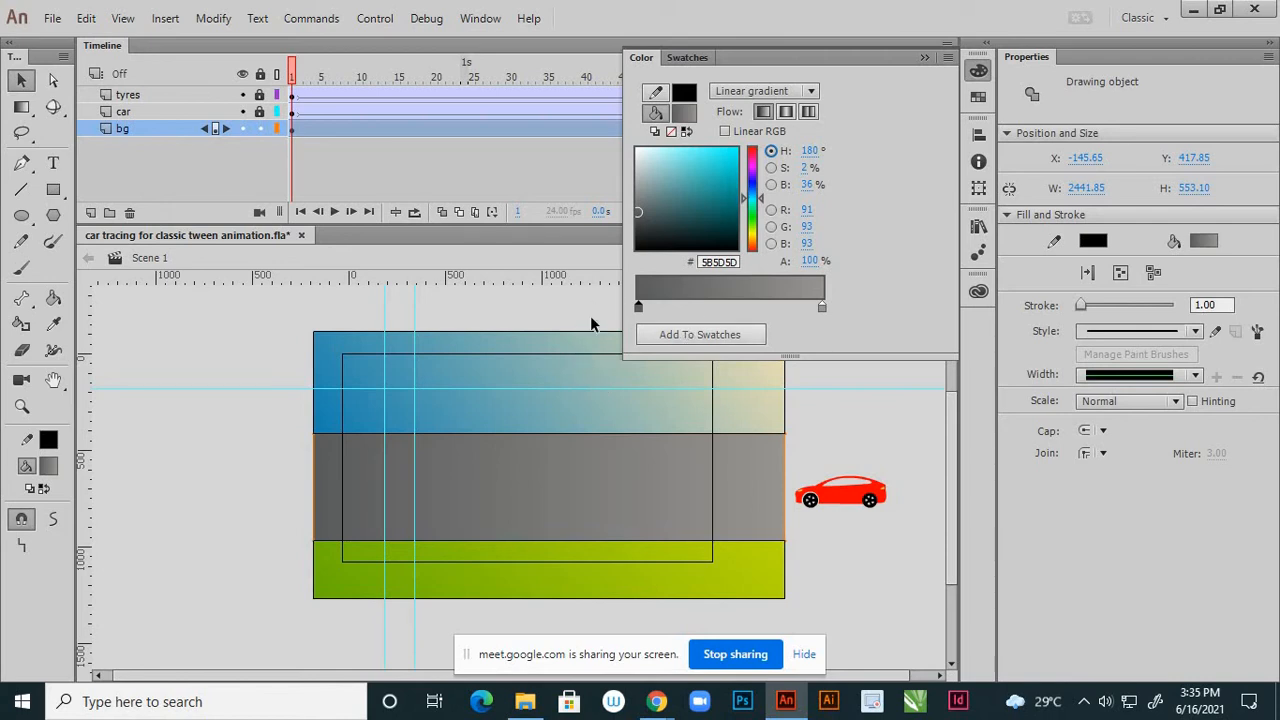
click(548, 293)
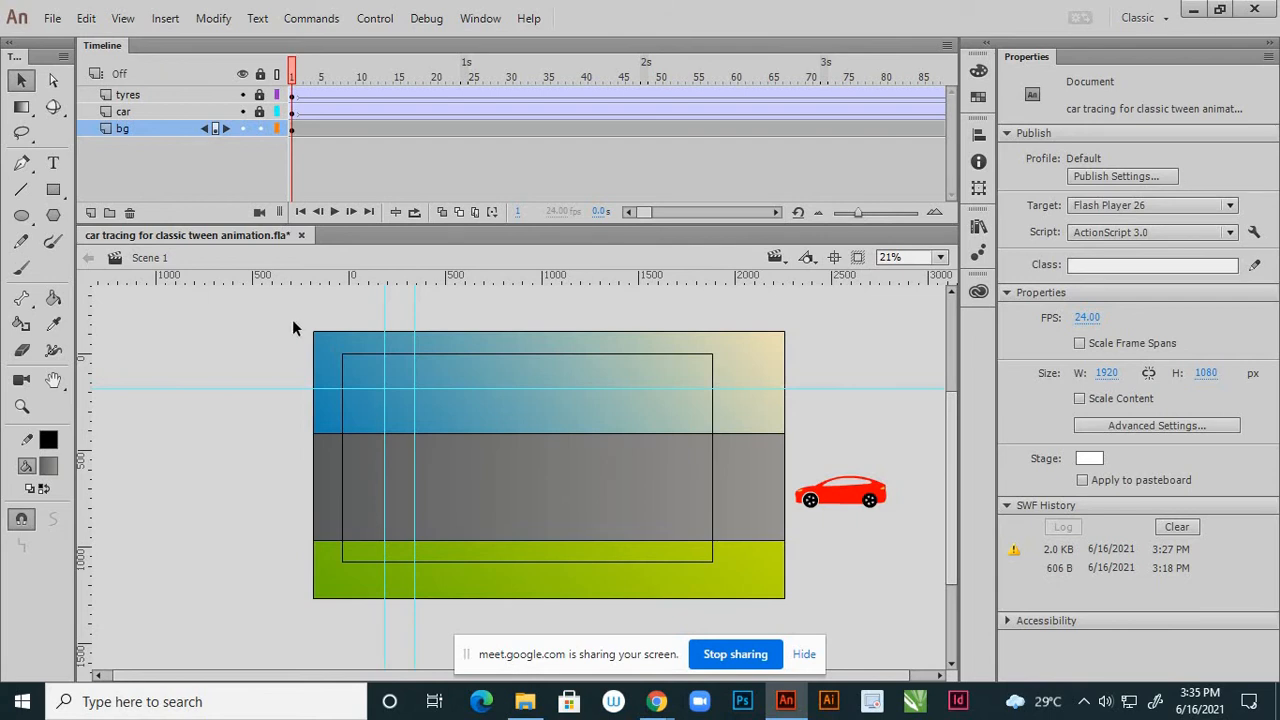
- Remove the stroke from the sky, road and grass rectangles together
drag(288, 314, 797, 631)
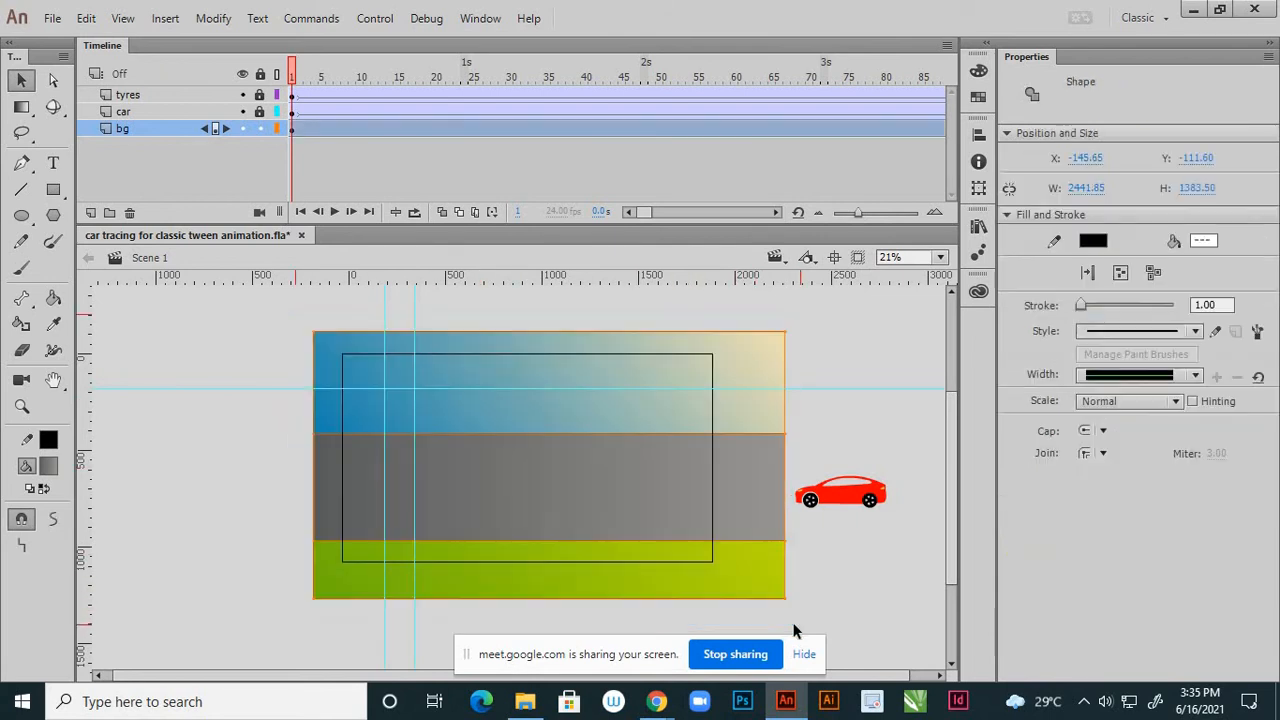
click(48, 441)
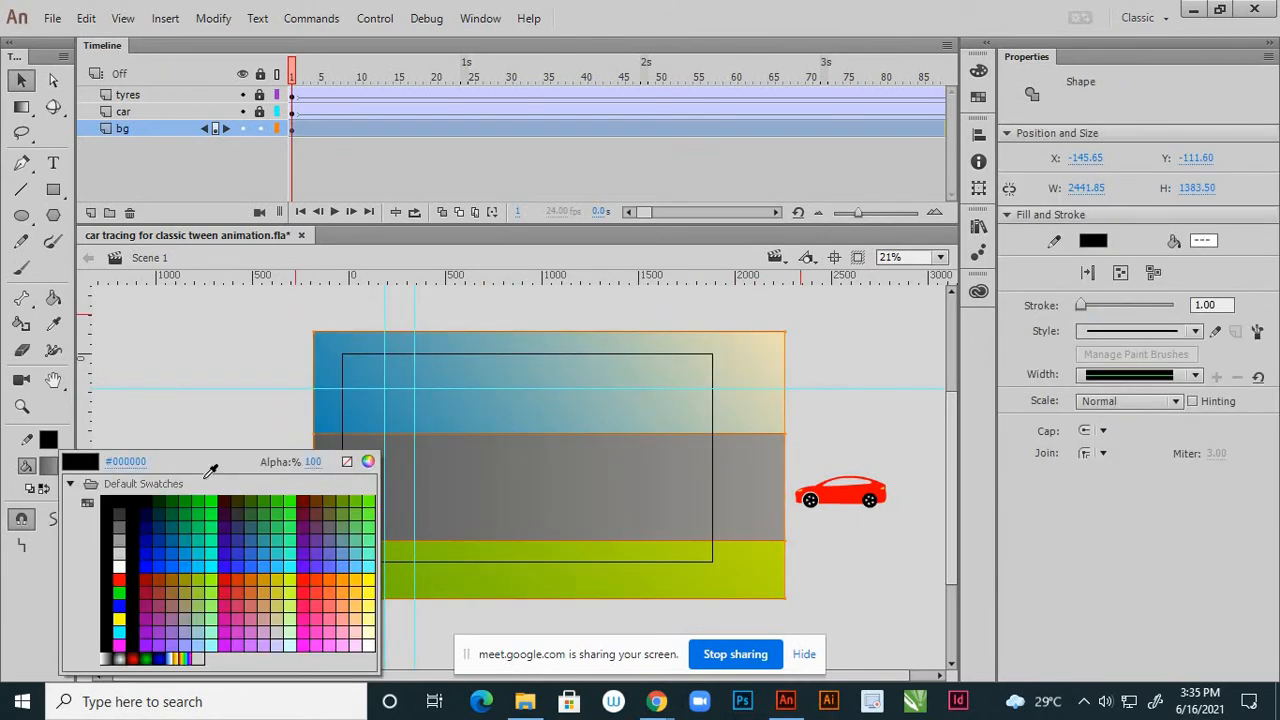
click(344, 460)
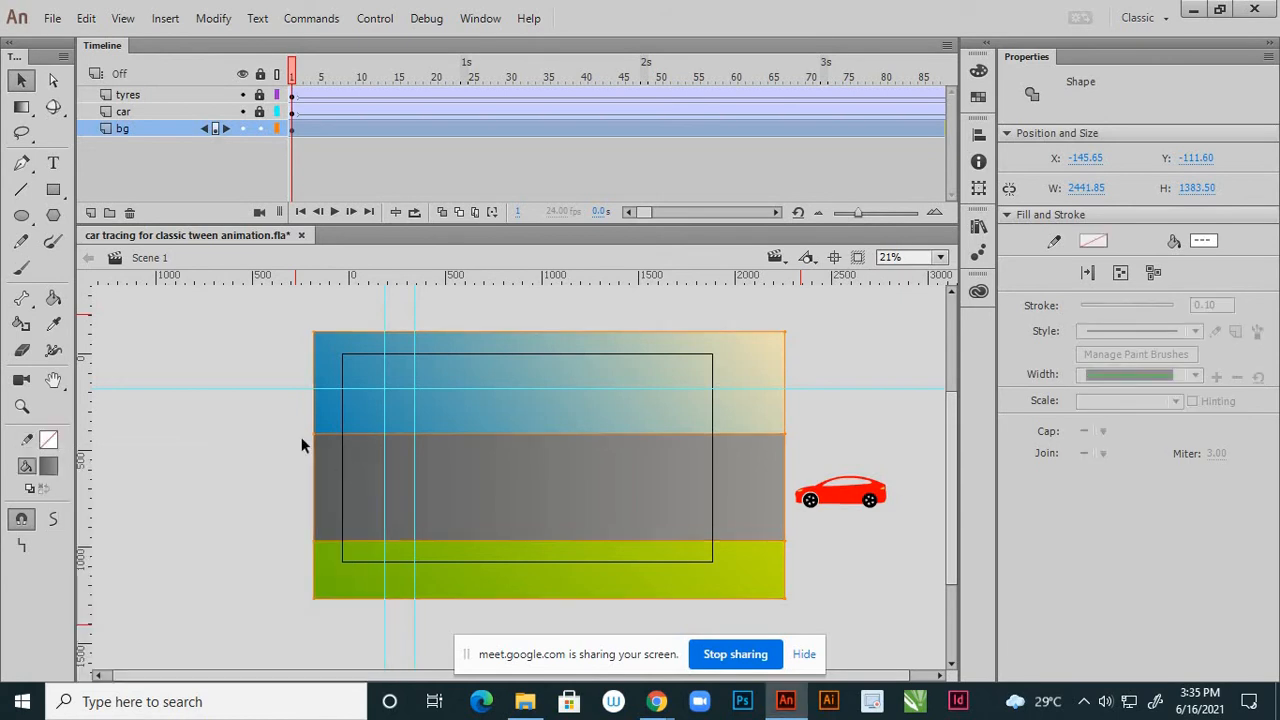
click(252, 370)
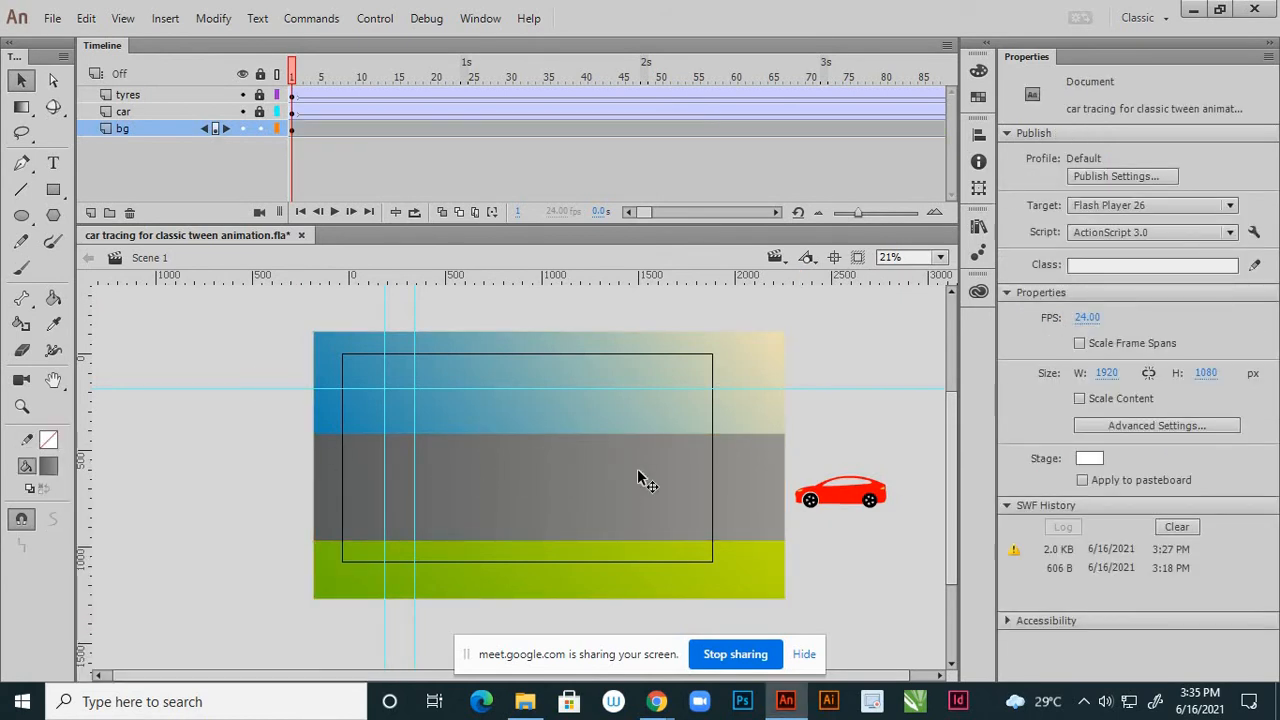
- Bend the grass shape's upper edge into a wavy curve with a hill on the left, and raise its upper-right corner slightly
scroll(590, 510, up, 1)
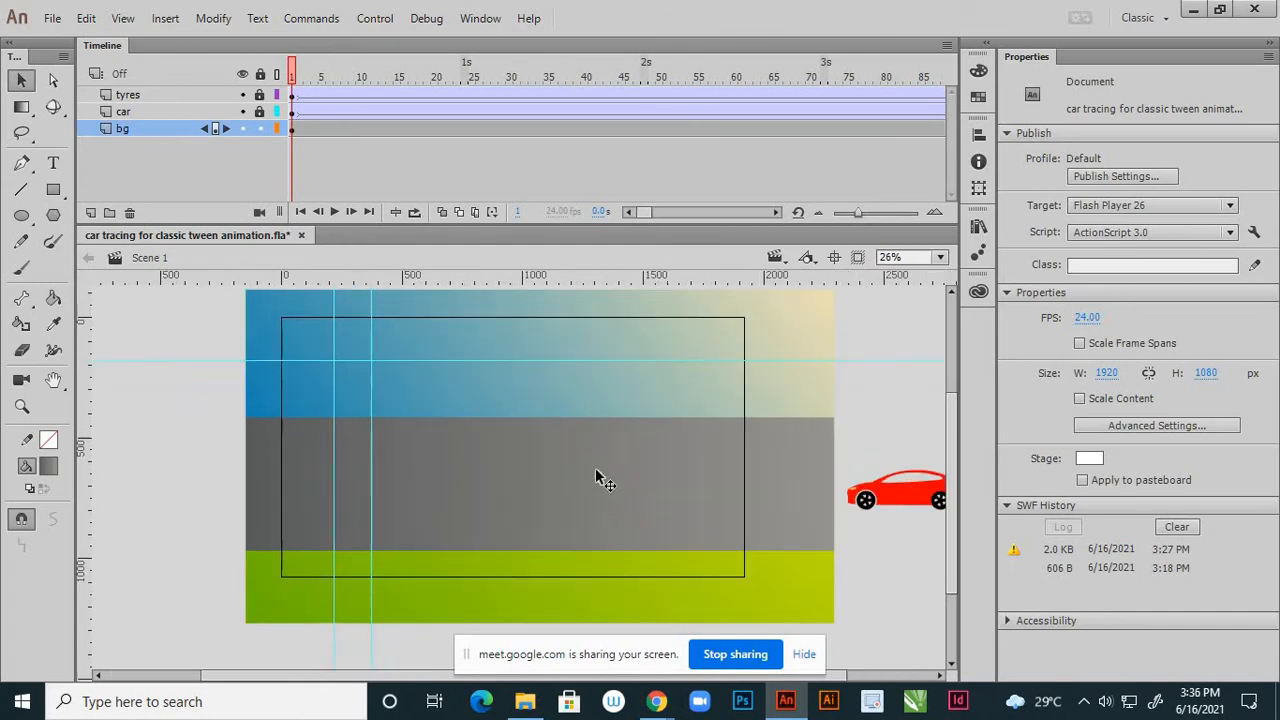
scroll(575, 515, down, 1)
scroll(575, 515, up, 3)
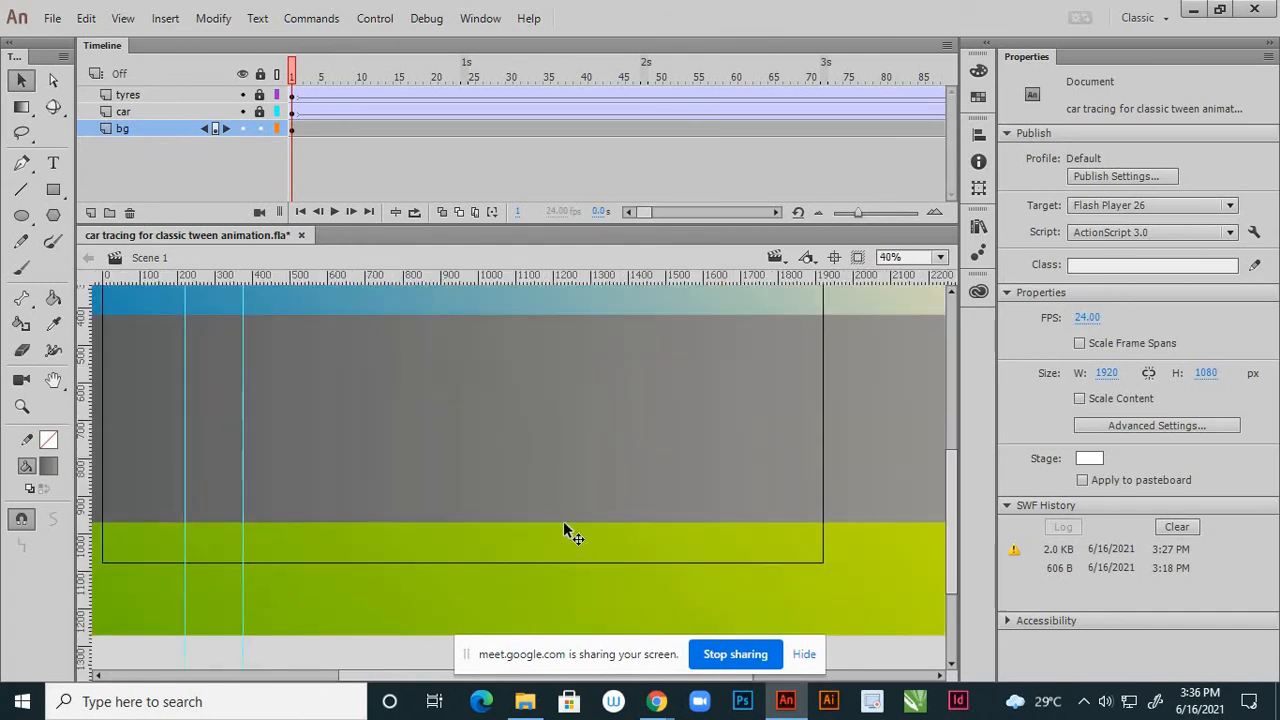
scroll(585, 500, down, 2)
scroll(563, 517, up, 1)
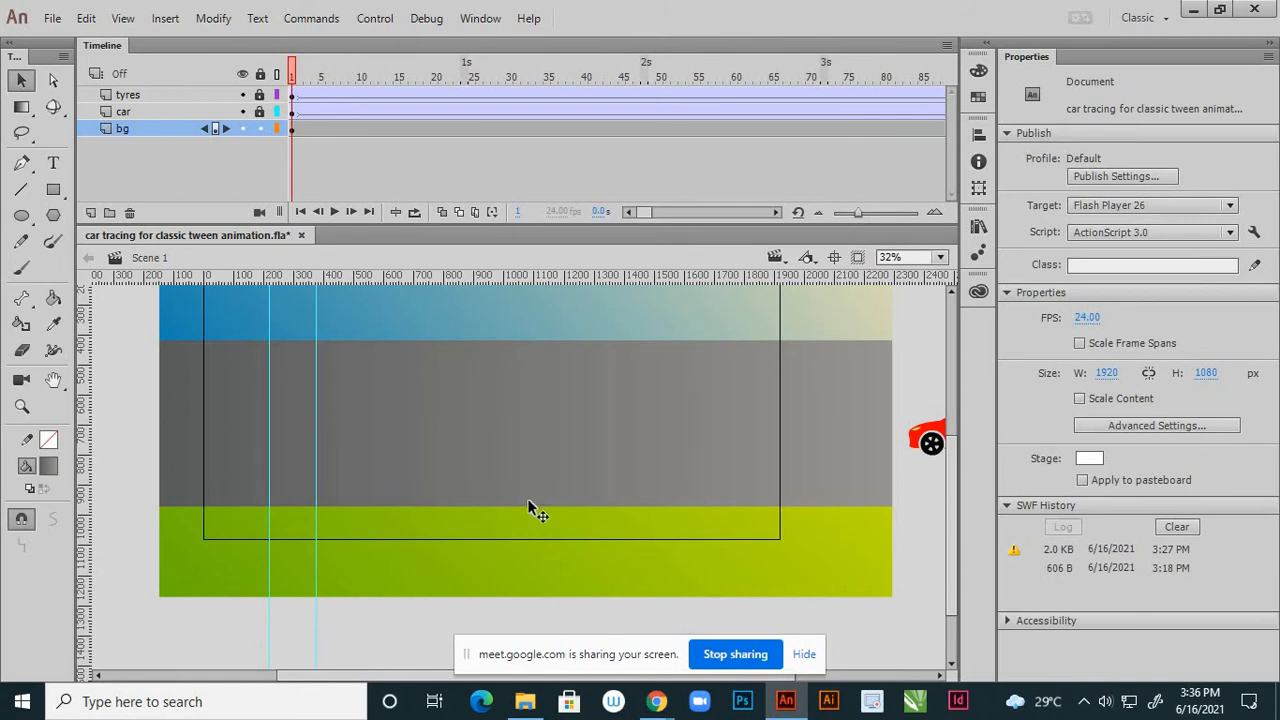
scroll(500, 515, down, 1)
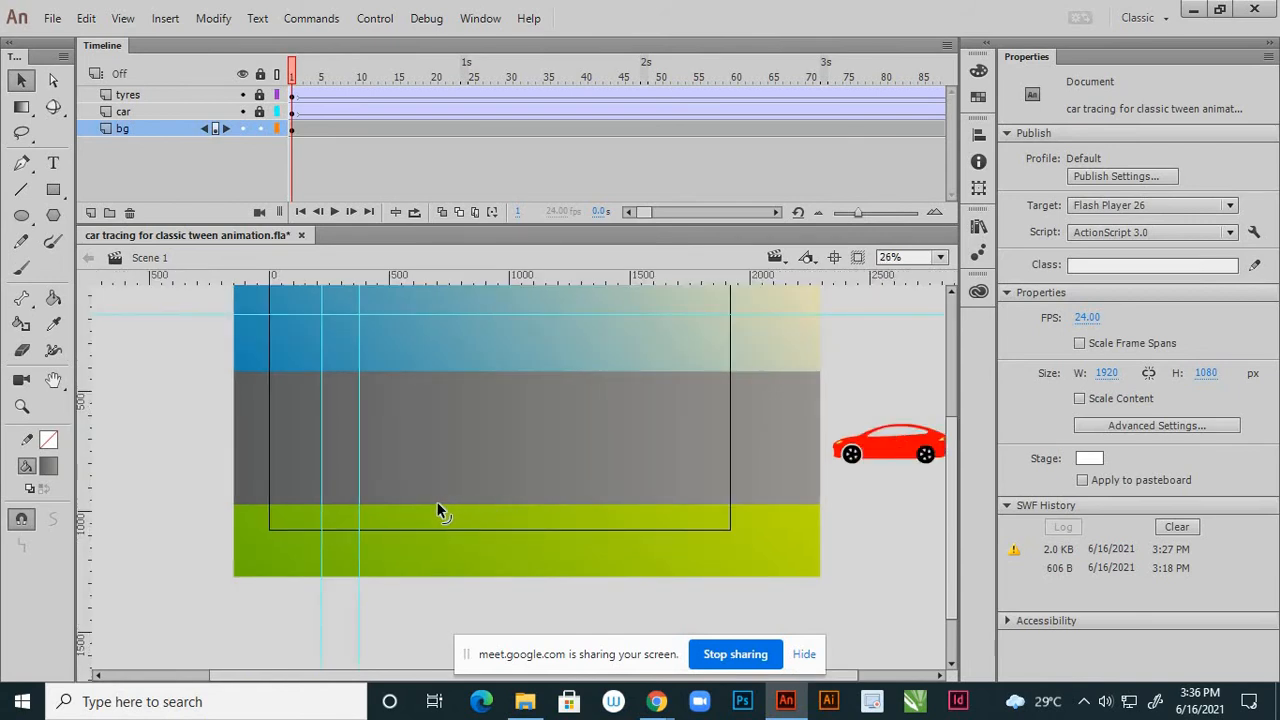
drag(410, 503, 325, 478)
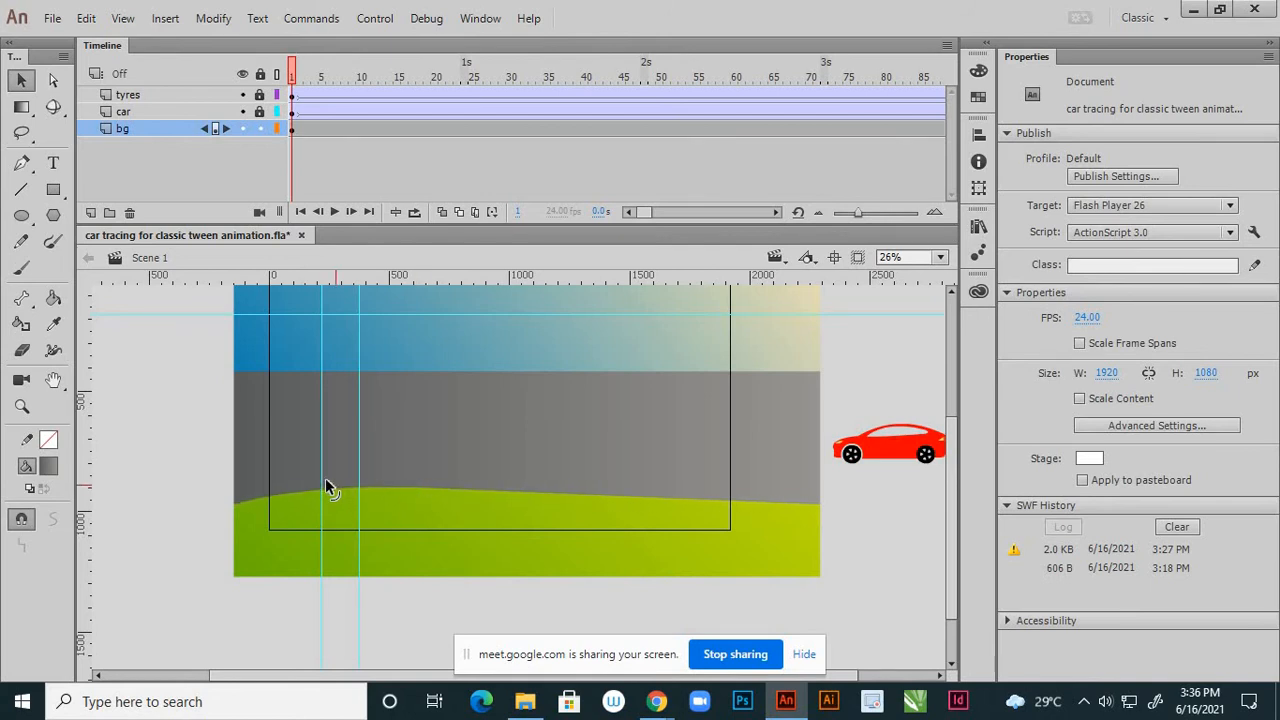
drag(543, 496, 684, 514)
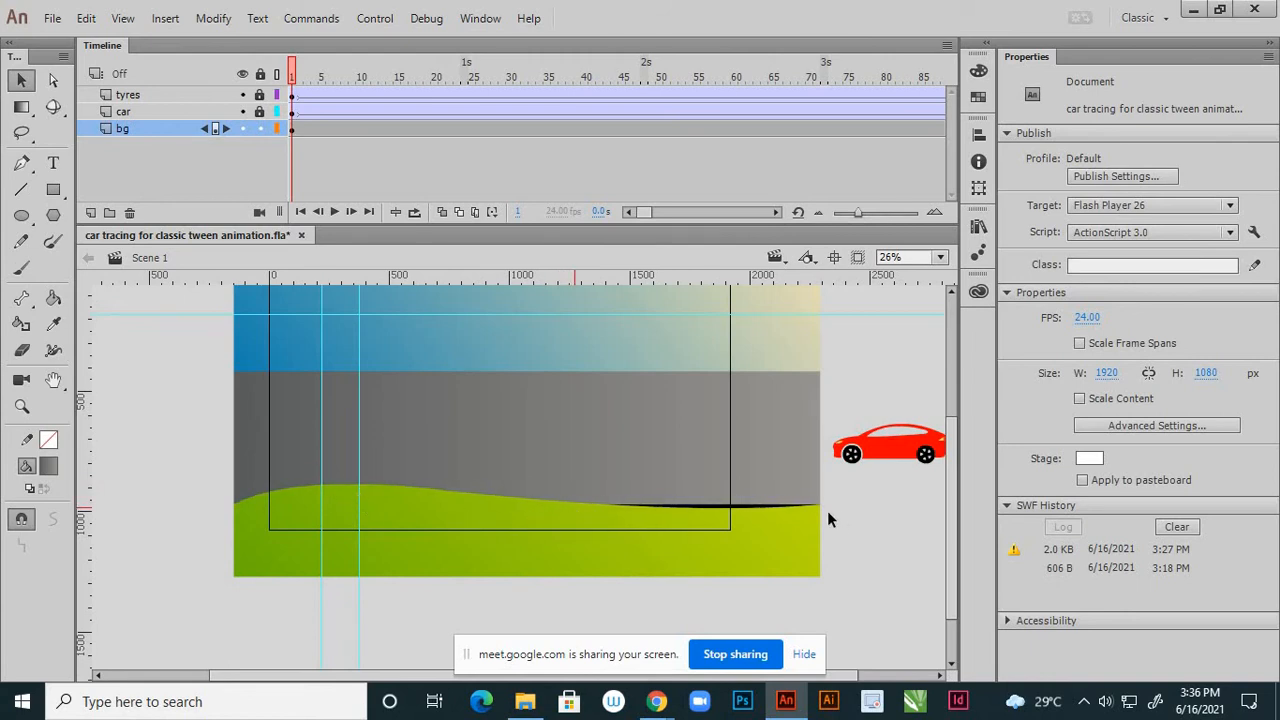
drag(820, 510, 824, 500)
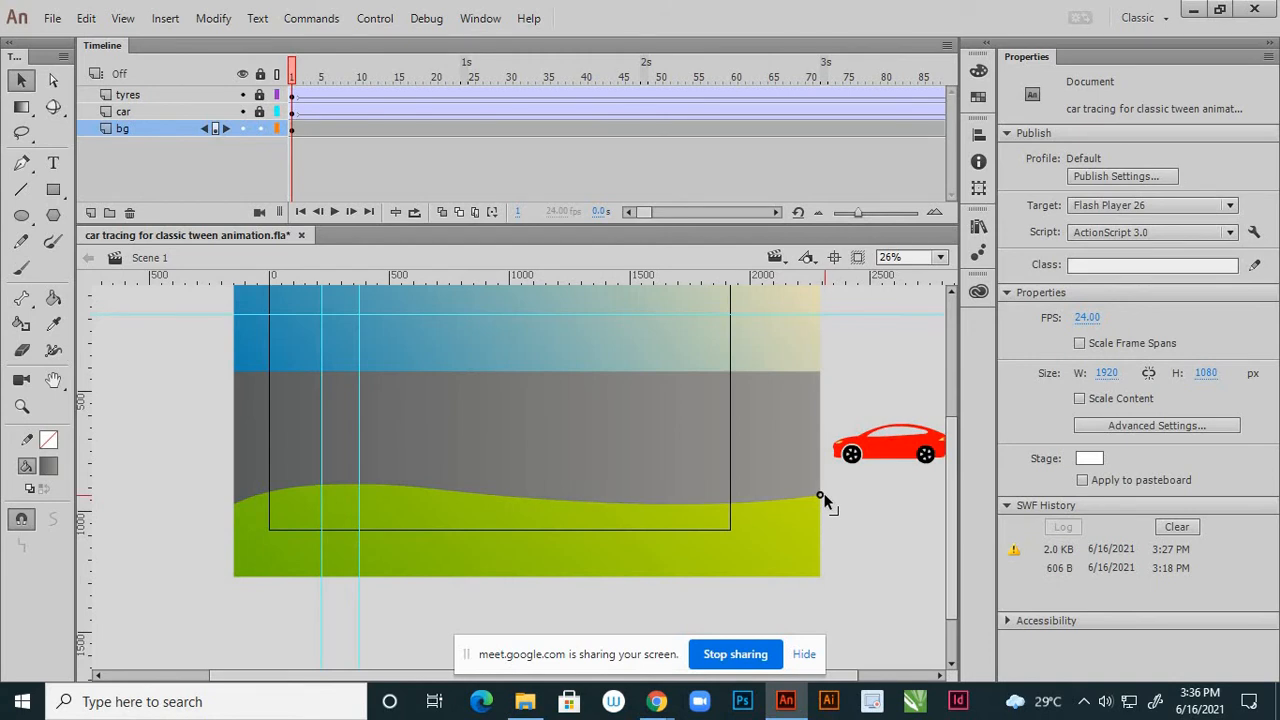
double_click(370, 488)
click(88, 257)
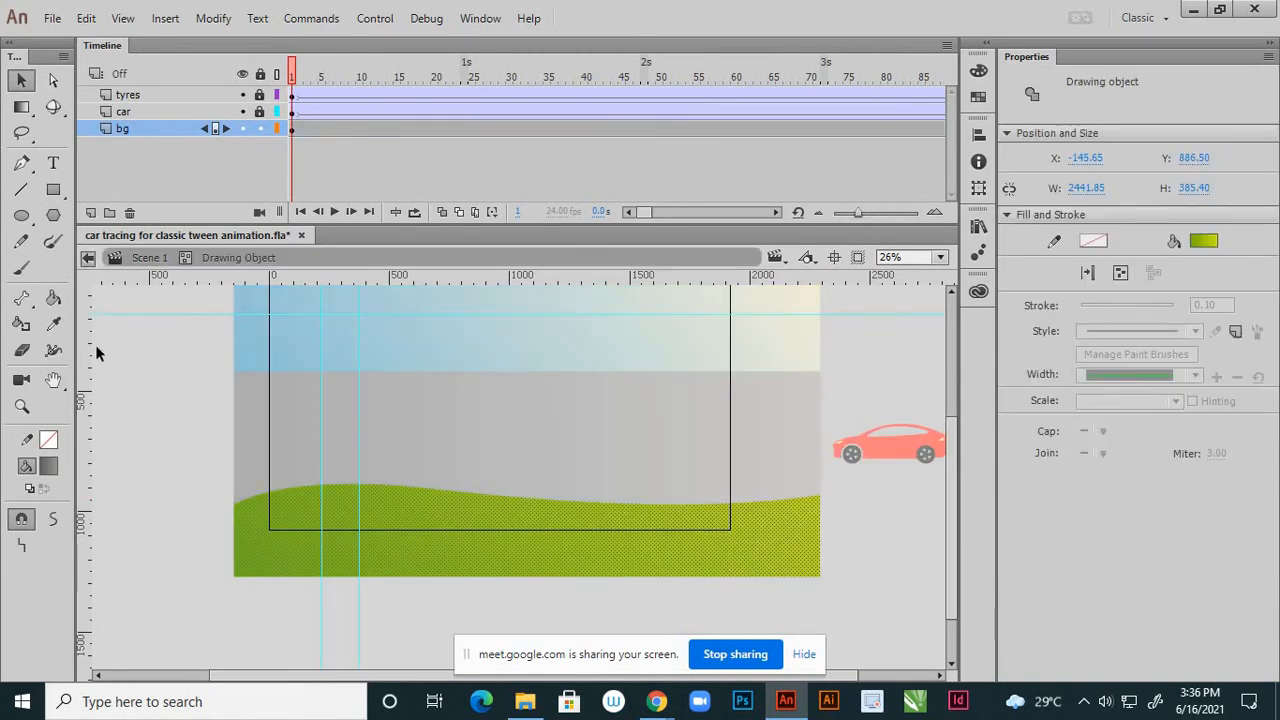
click(231, 490)
double_click(331, 482)
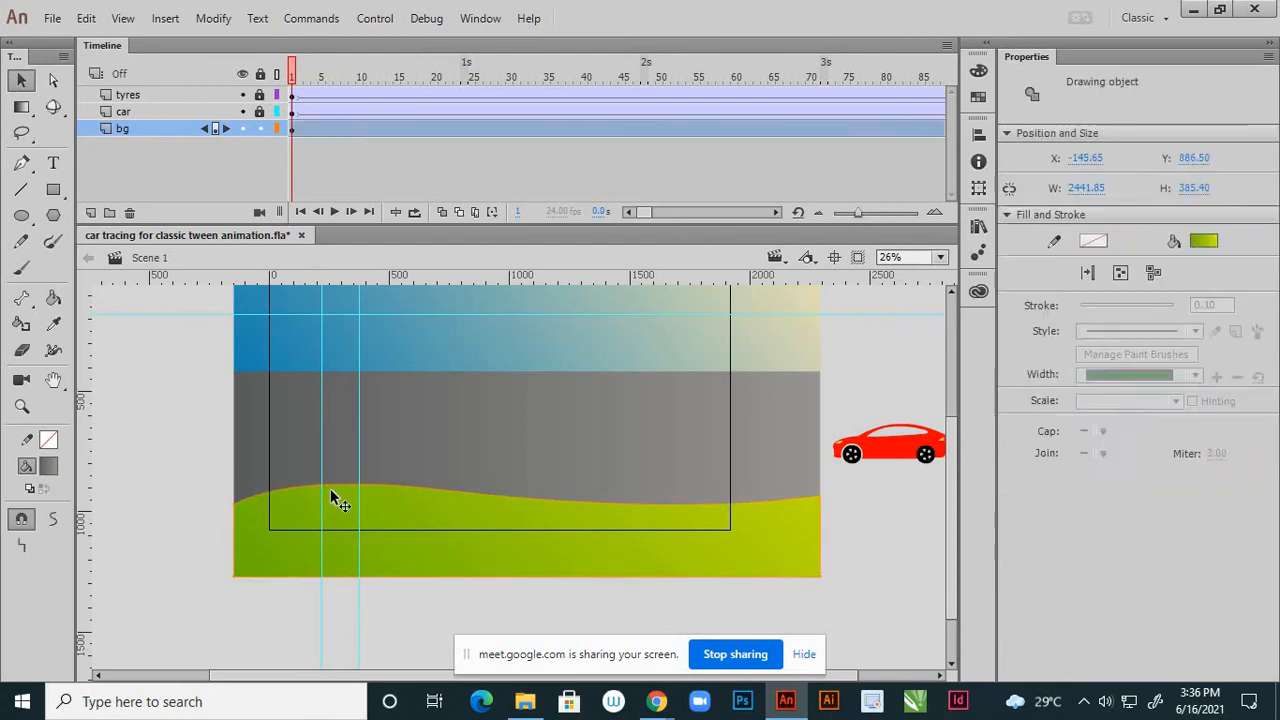
click(88, 257)
click(163, 485)
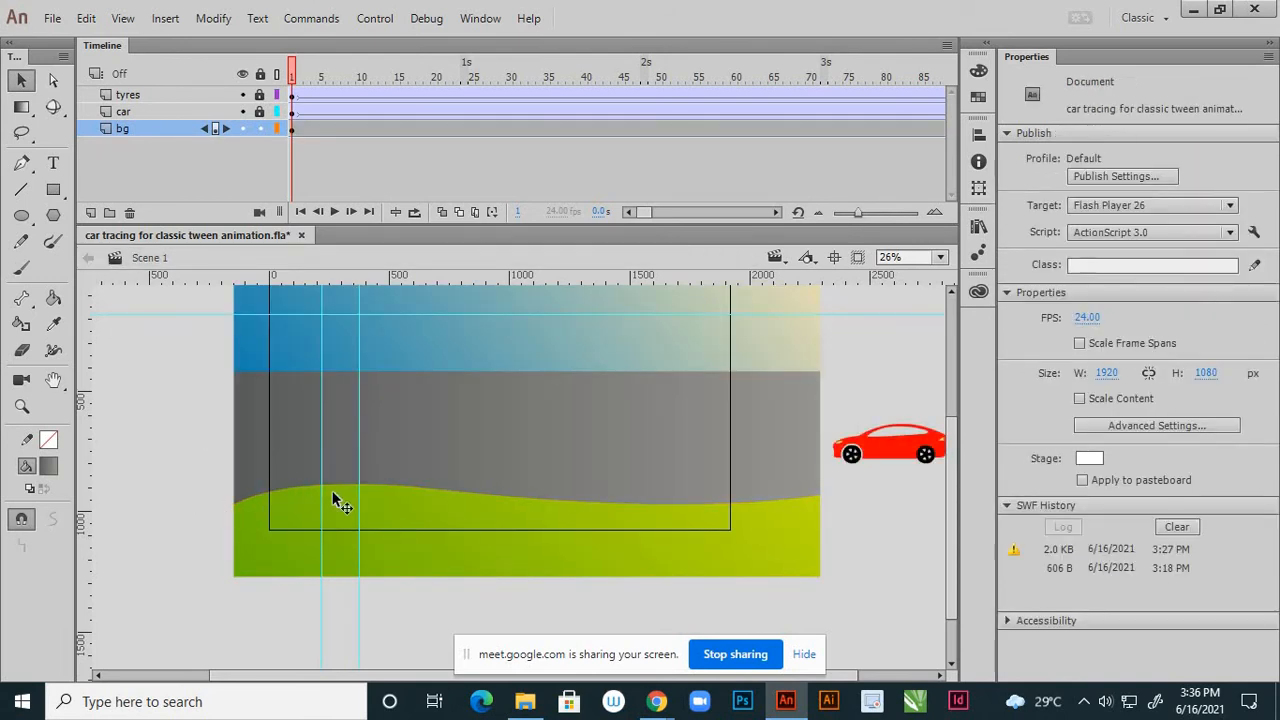
- Flatten the grass shape's wavy upper edge by lowering the left hill and slightly raising the dip on the right
drag(330, 485, 330, 491)
double_click(420, 492)
click(199, 428)
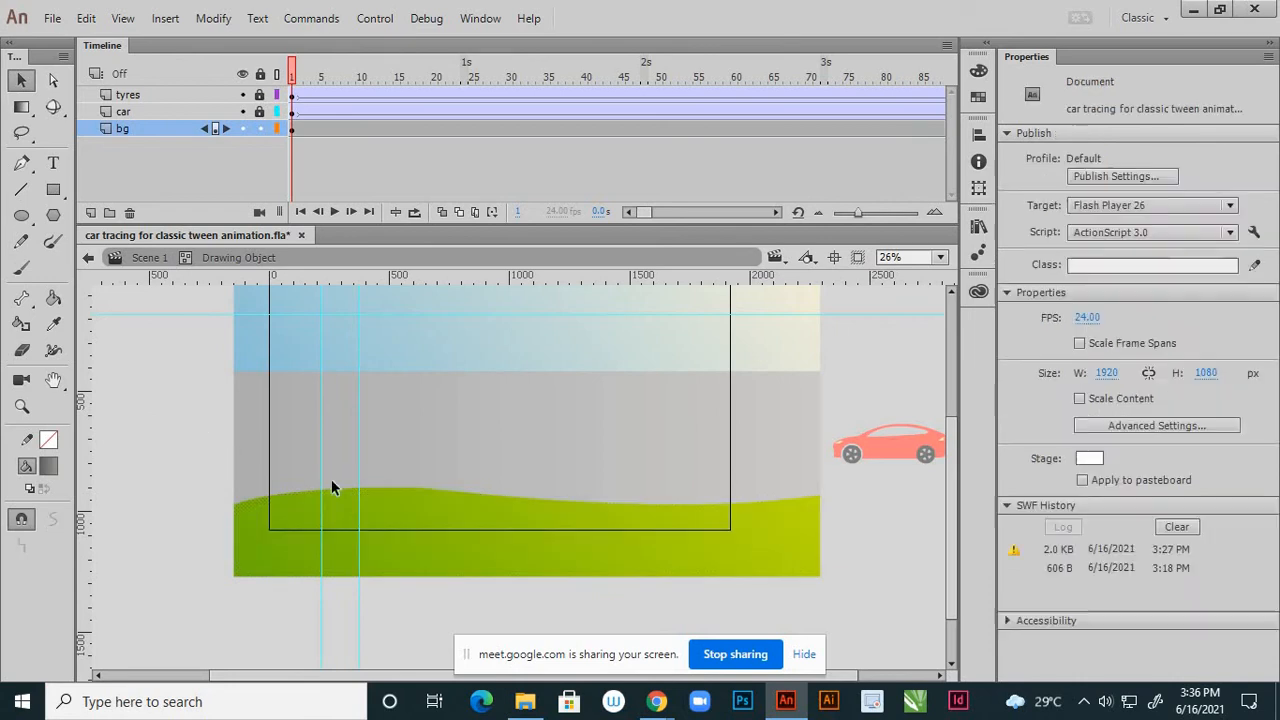
drag(419, 489, 420, 496)
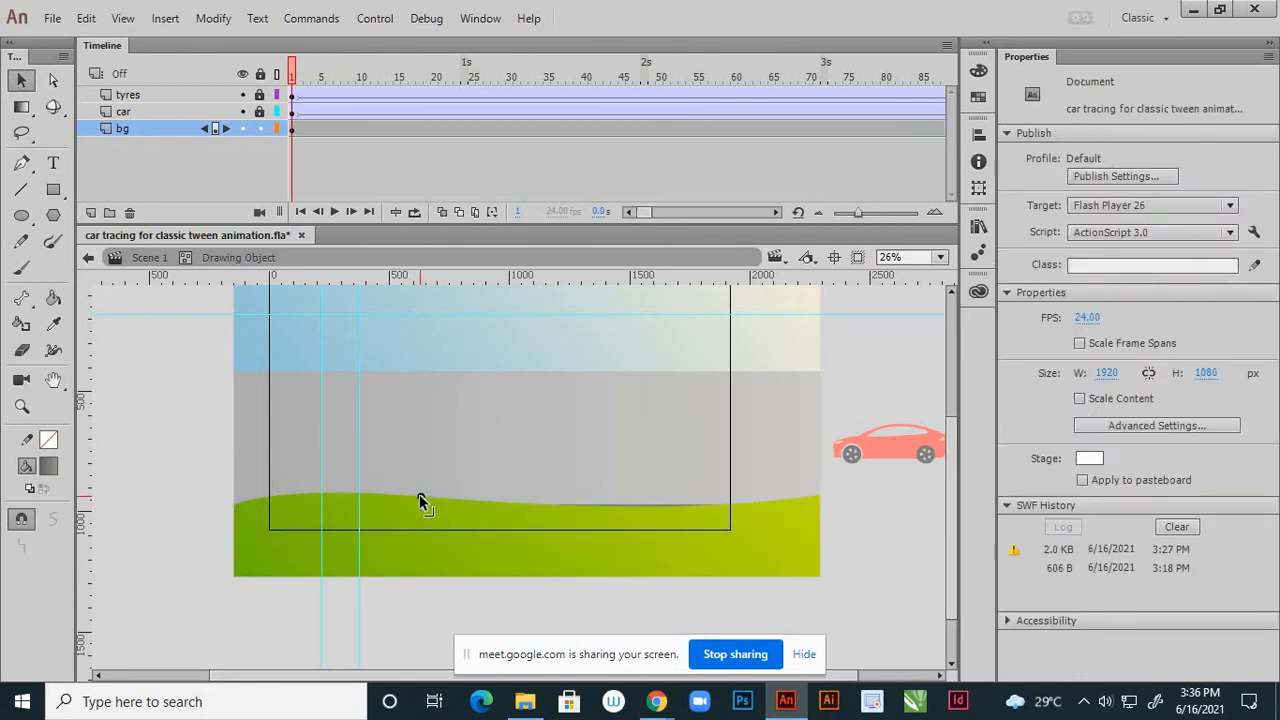
click(420, 496)
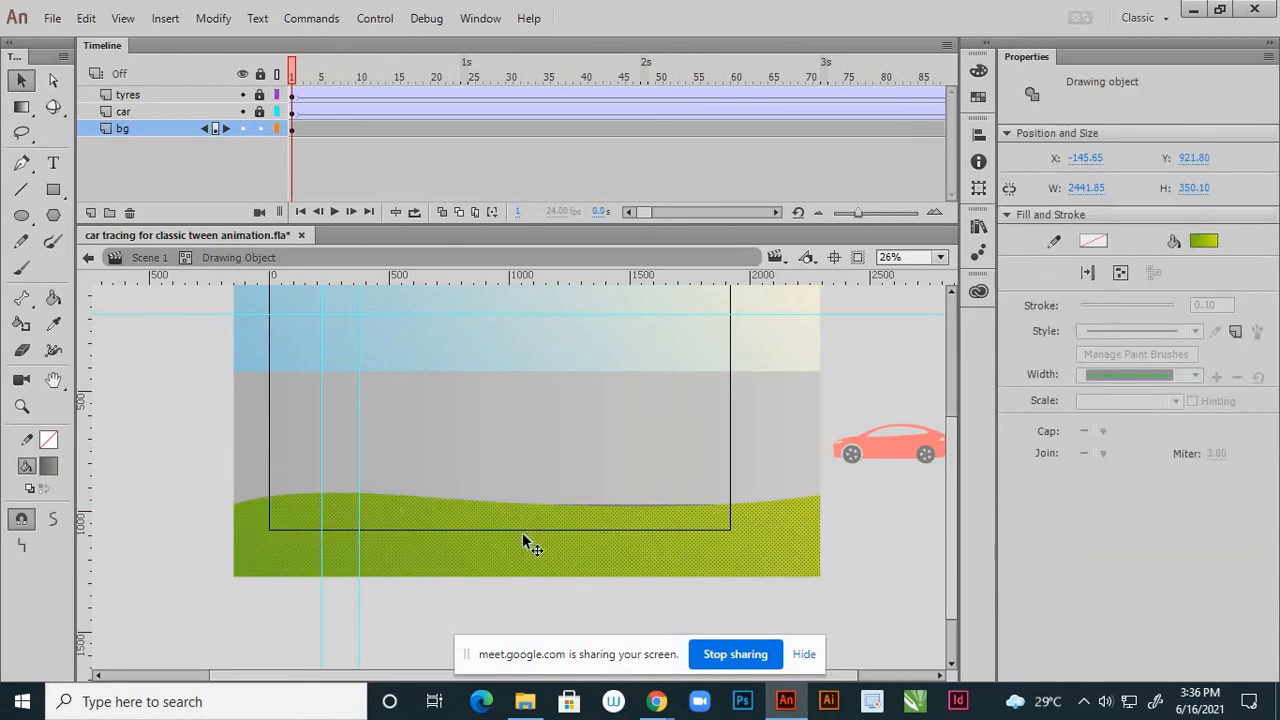
click(567, 603)
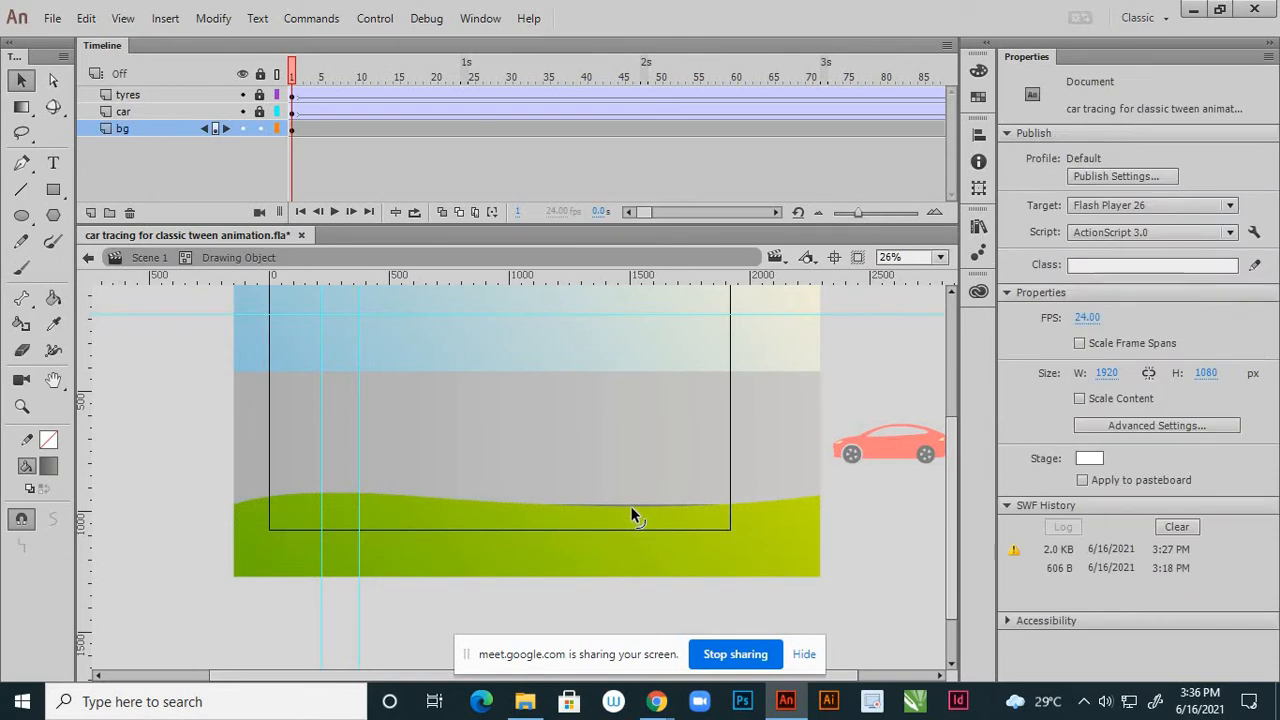
drag(635, 504, 637, 502)
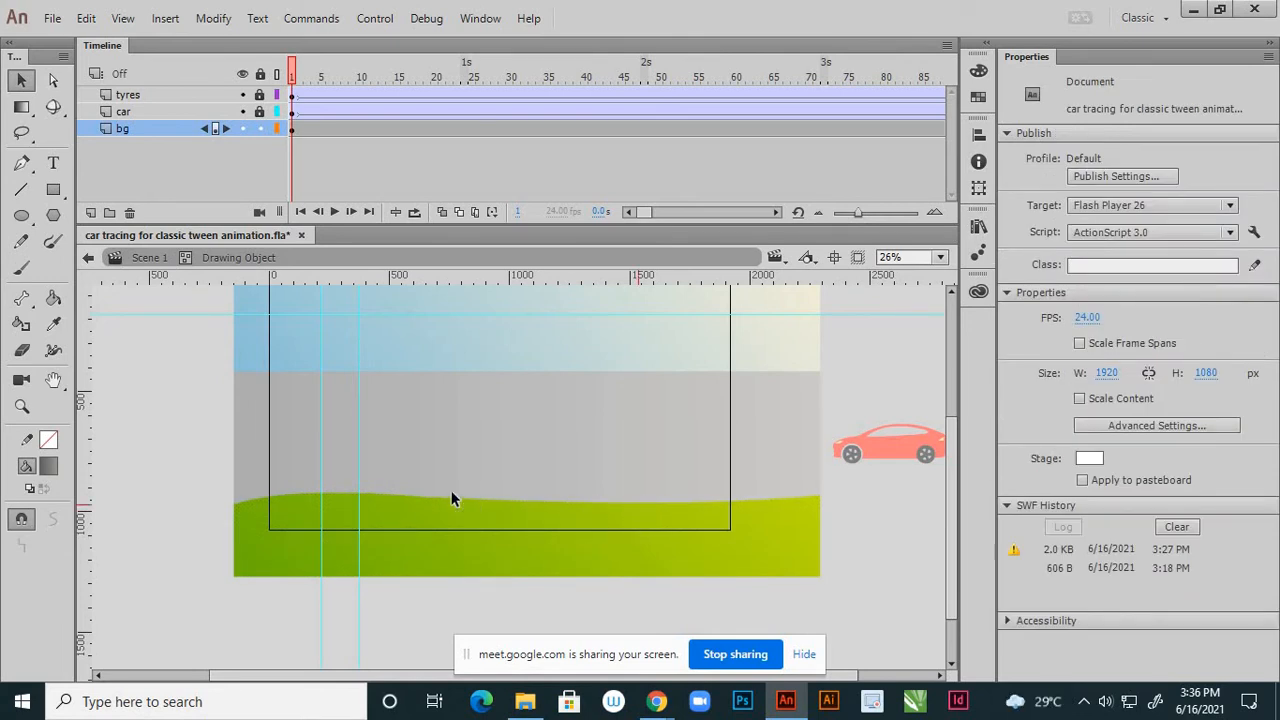
click(88, 257)
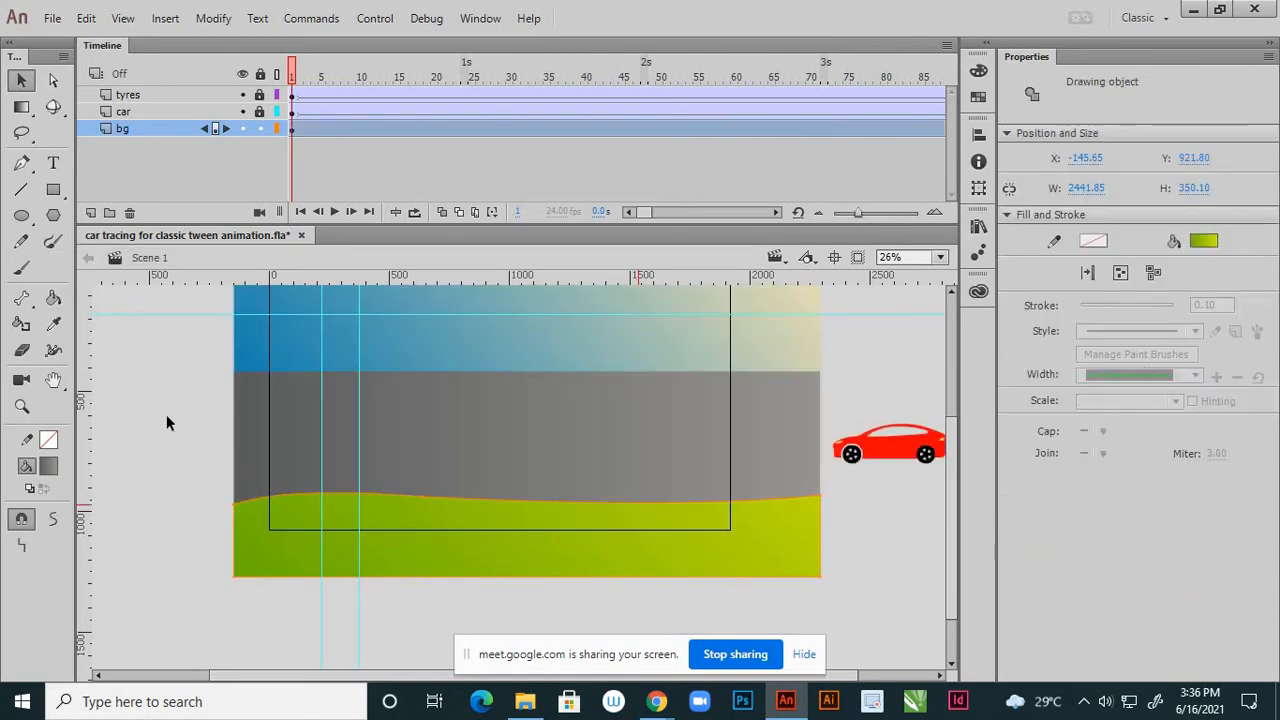
click(137, 469)
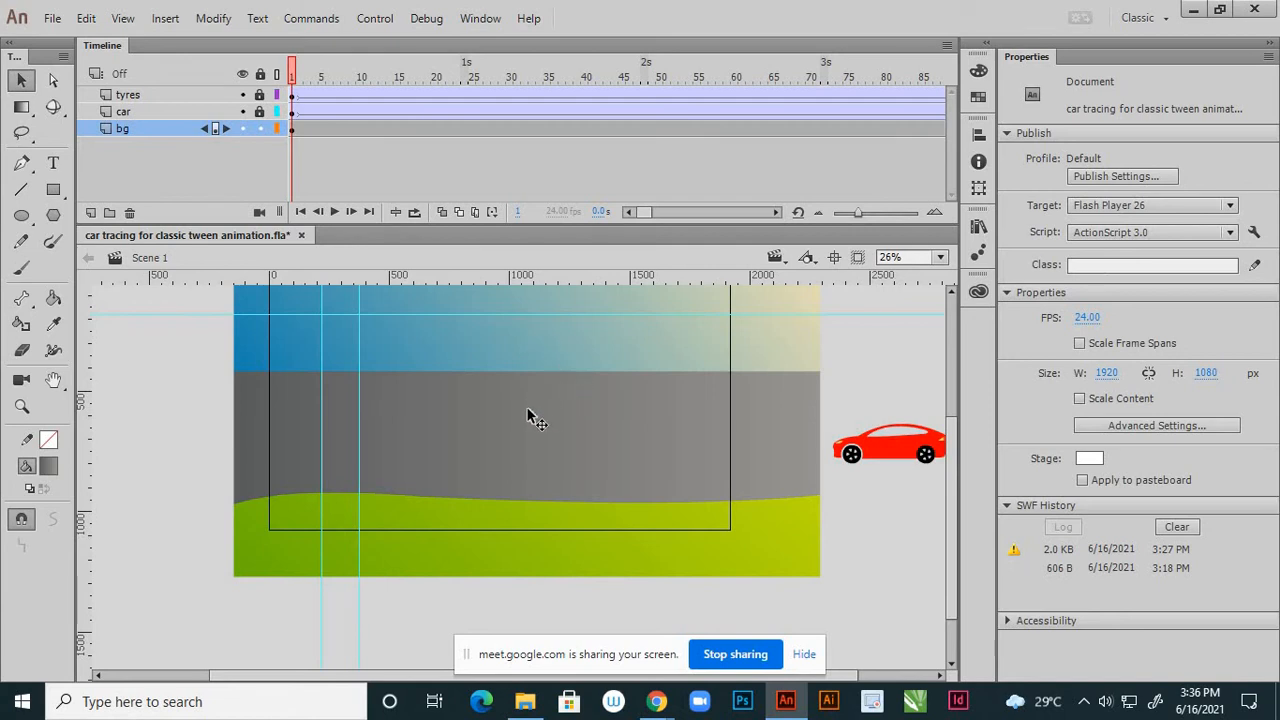
- Duplicate the grass shape and move the copy up over the lower part of the sky, above the road
scroll(572, 519, up, 2)
scroll(587, 493, down, 2)
click(465, 548)
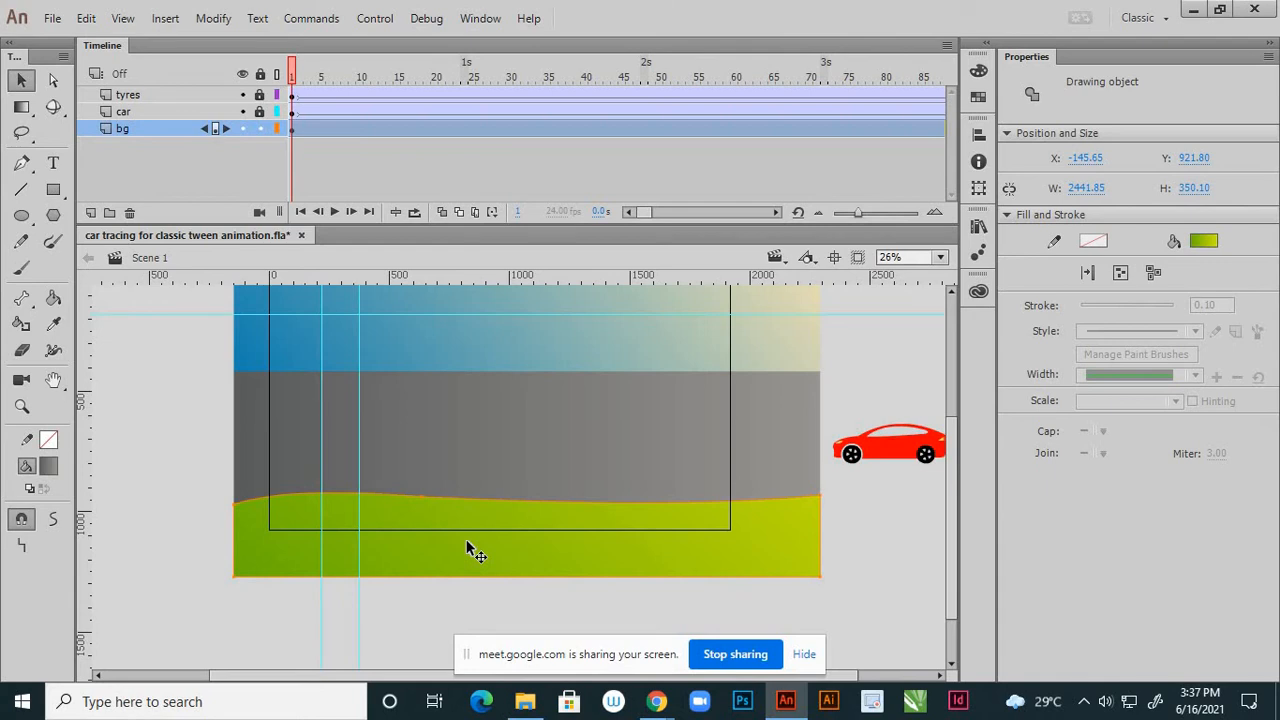
key(ctrl+v)
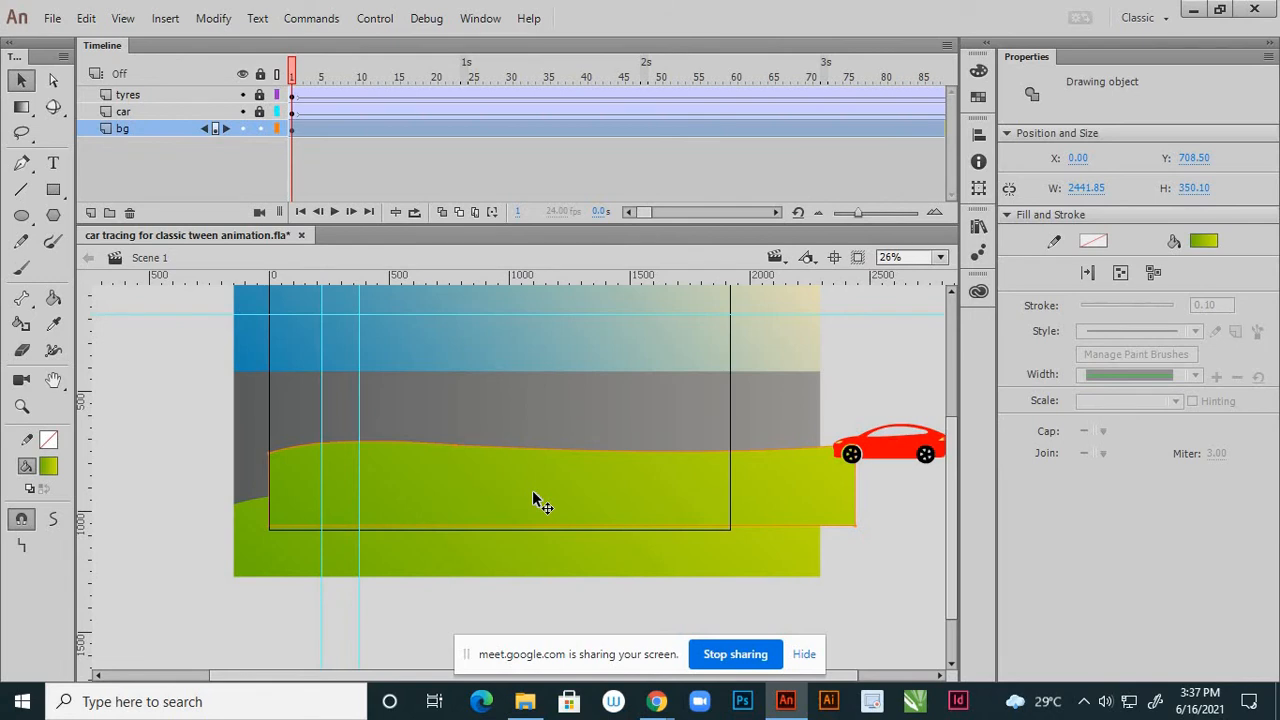
drag(532, 490, 509, 312)
scroll(580, 510, down, 2)
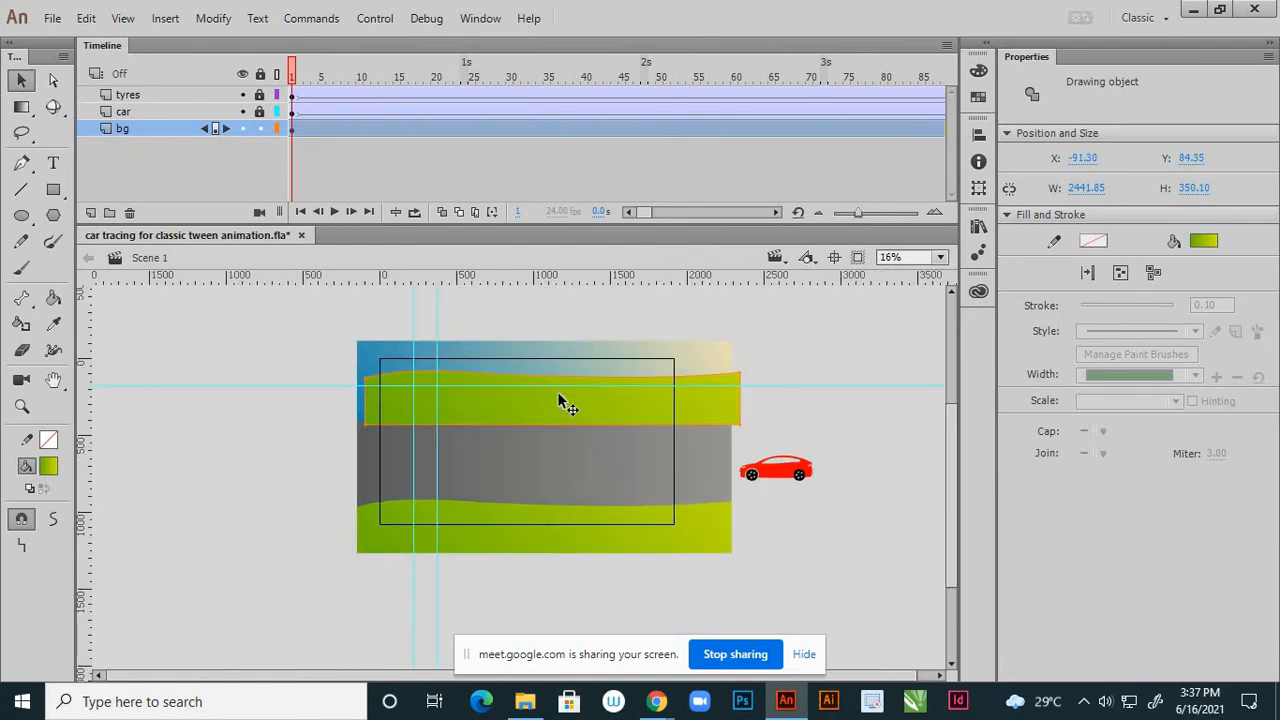
- Shift the grass copy sideways until it lines up with the background's side edges, at about X -146
scroll(557, 392, up, 2)
drag(566, 397, 550, 390)
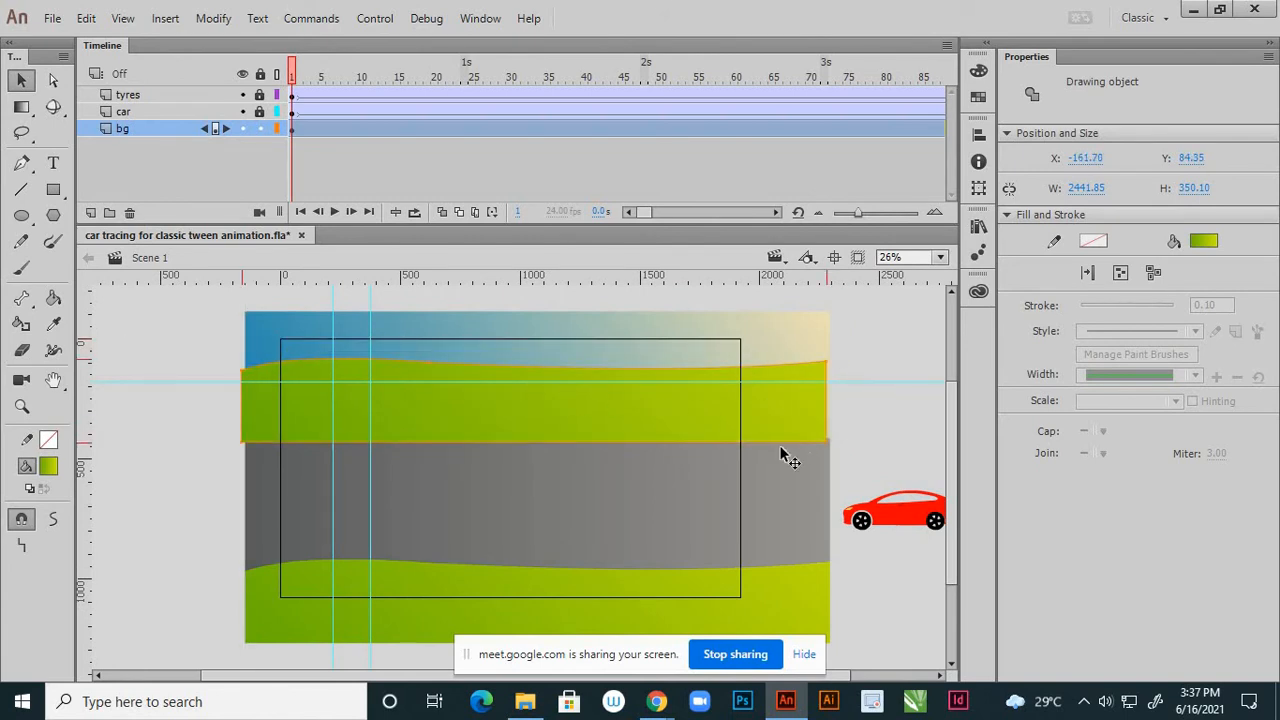
key(Right)
key(Right)
key(Right)
key(Right)
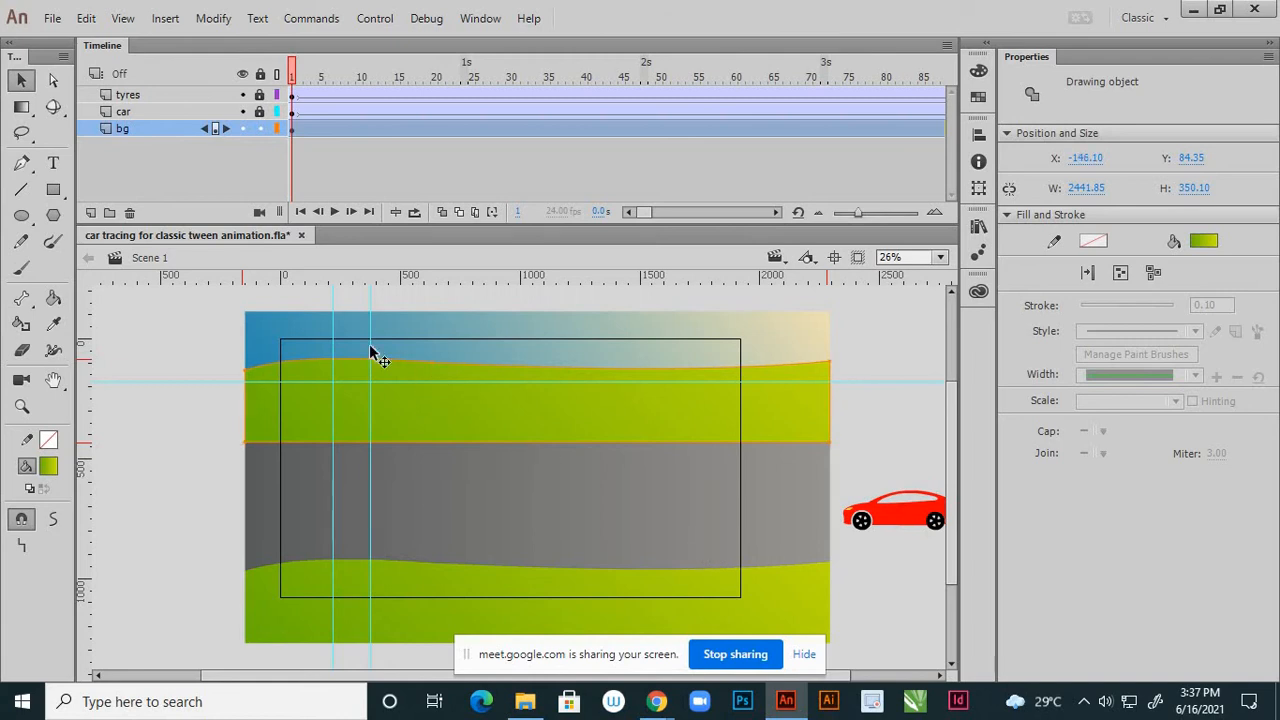
- Squash the upper grass copy with Free Transform to a height of about 119 px, keeping its lower edge on the road
click(21, 107)
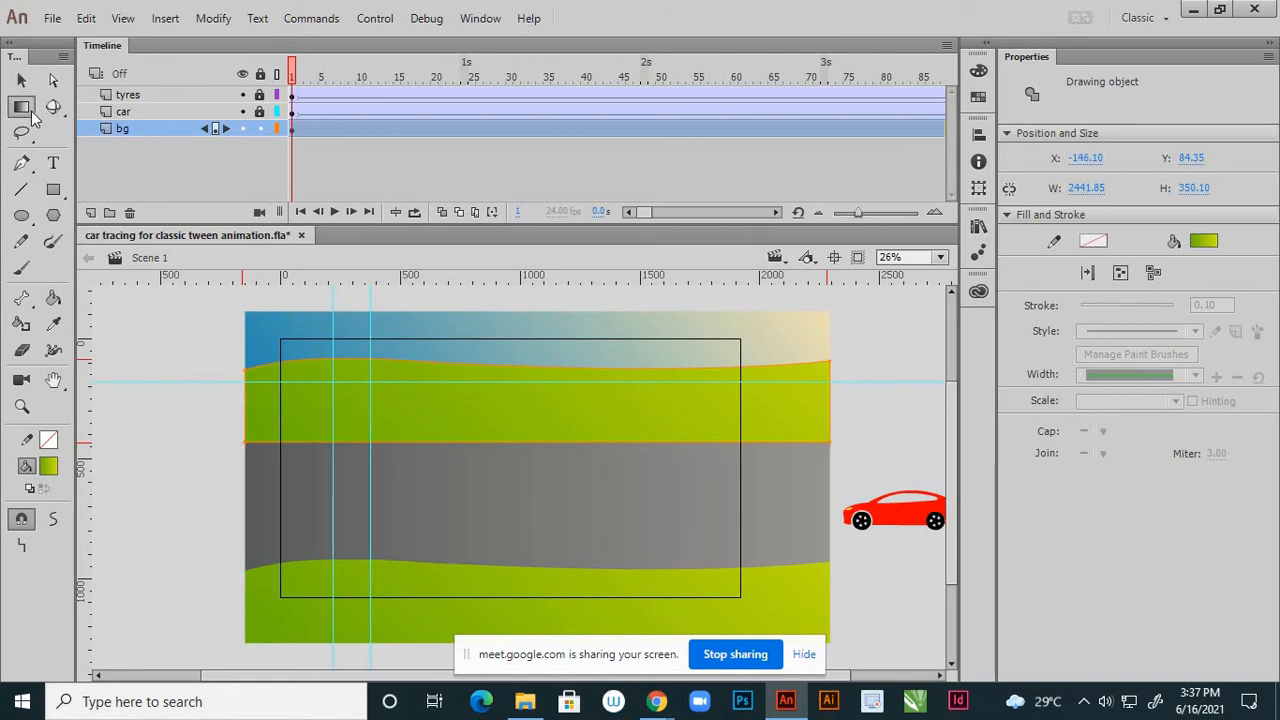
click(81, 110)
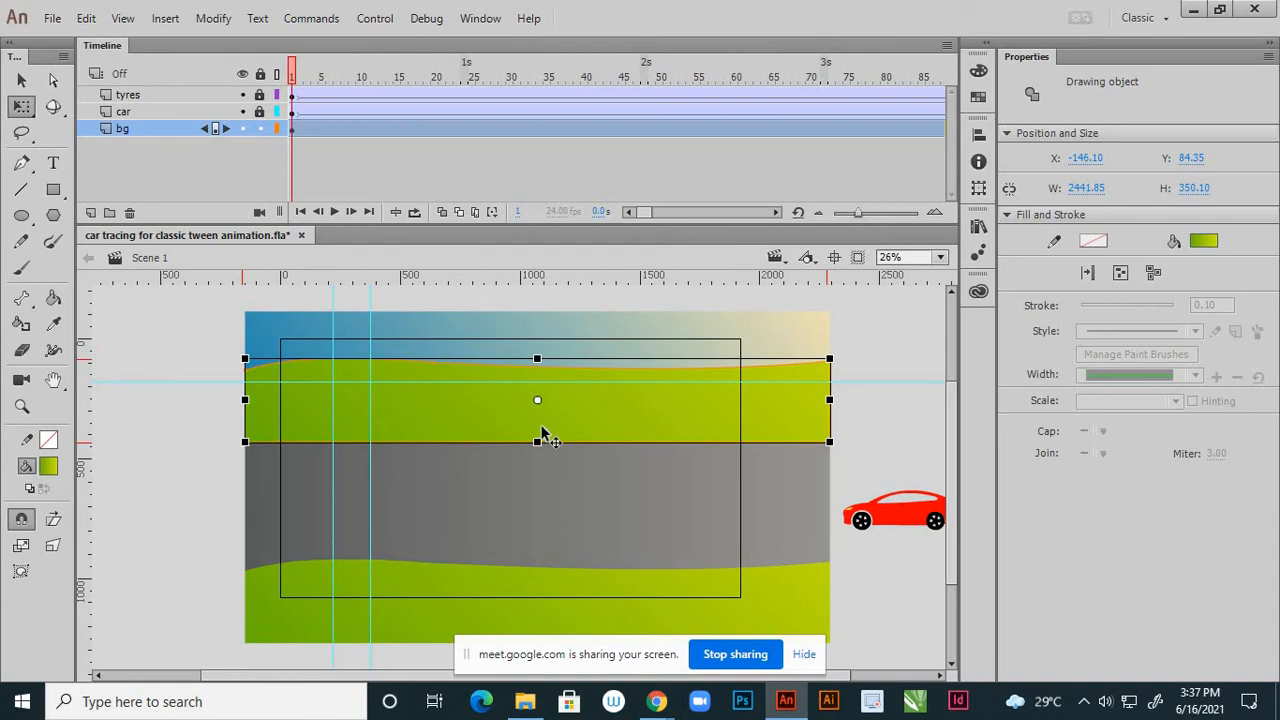
drag(538, 403, 536, 438)
drag(537, 358, 537, 414)
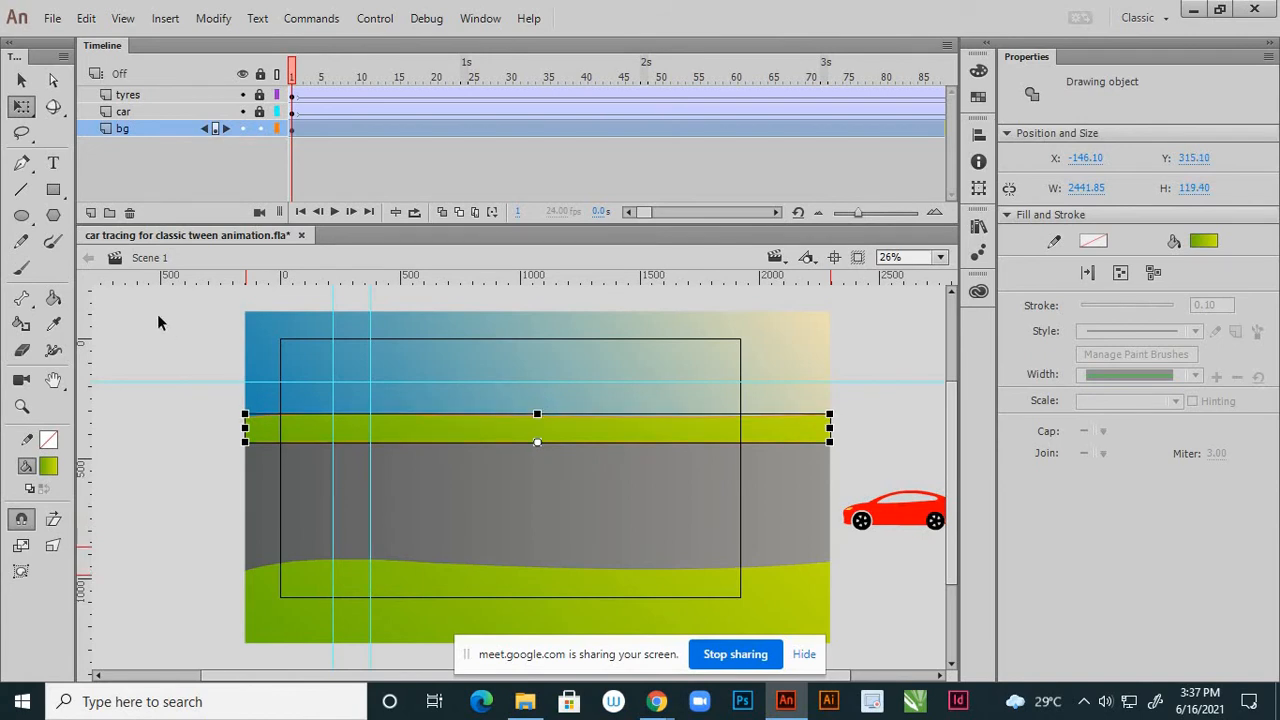
click(157, 314)
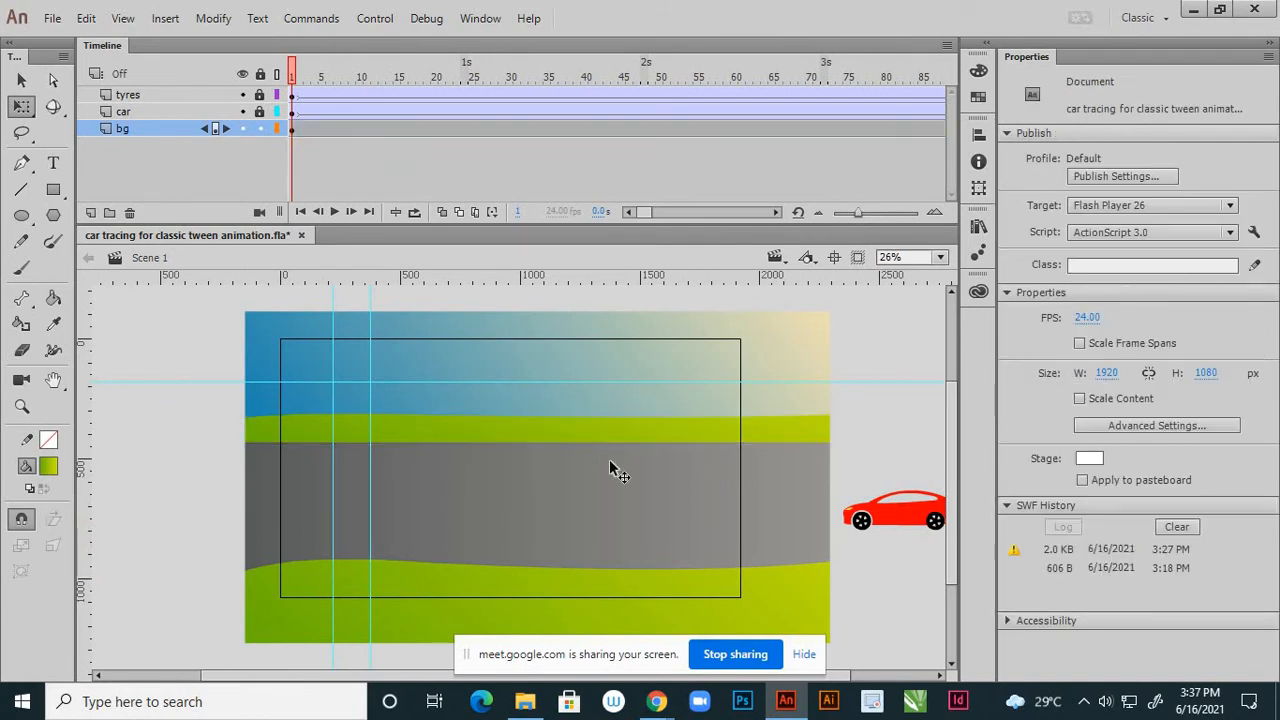
- Bend the left part of the upper grass strip's lower edge slightly downwards over the road
click(531, 440)
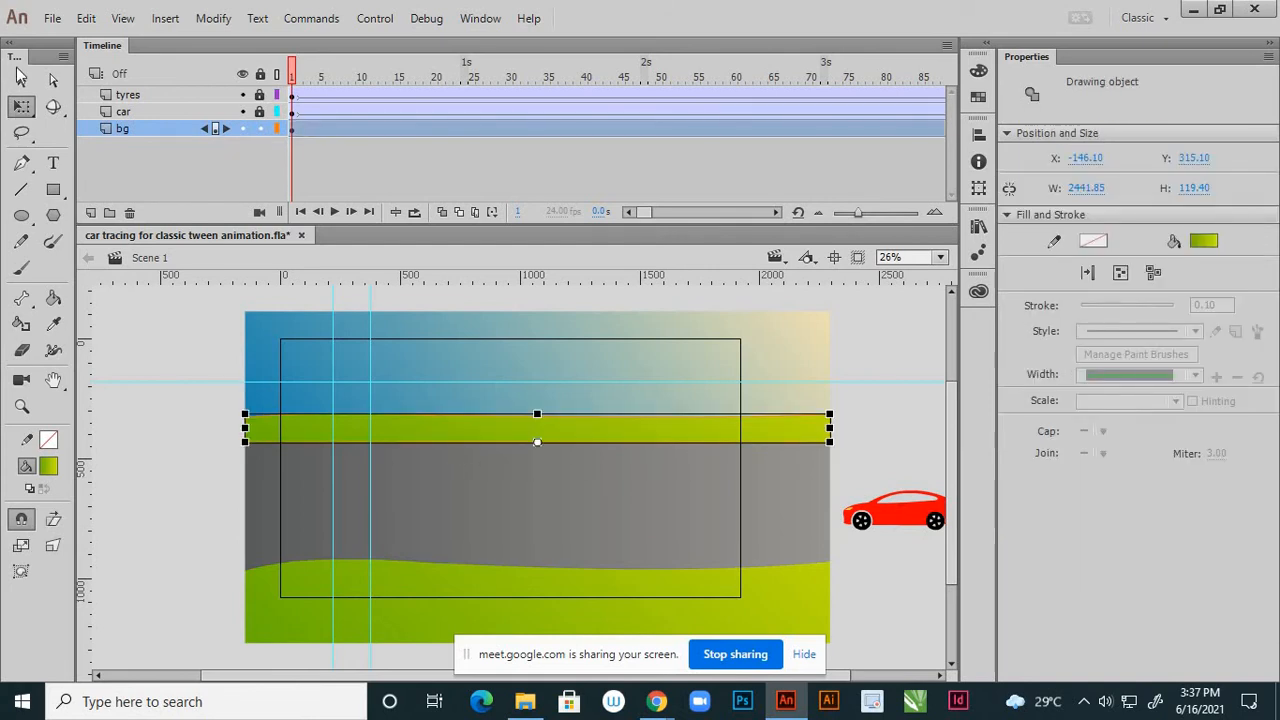
click(22, 80)
scroll(578, 445, up, 2)
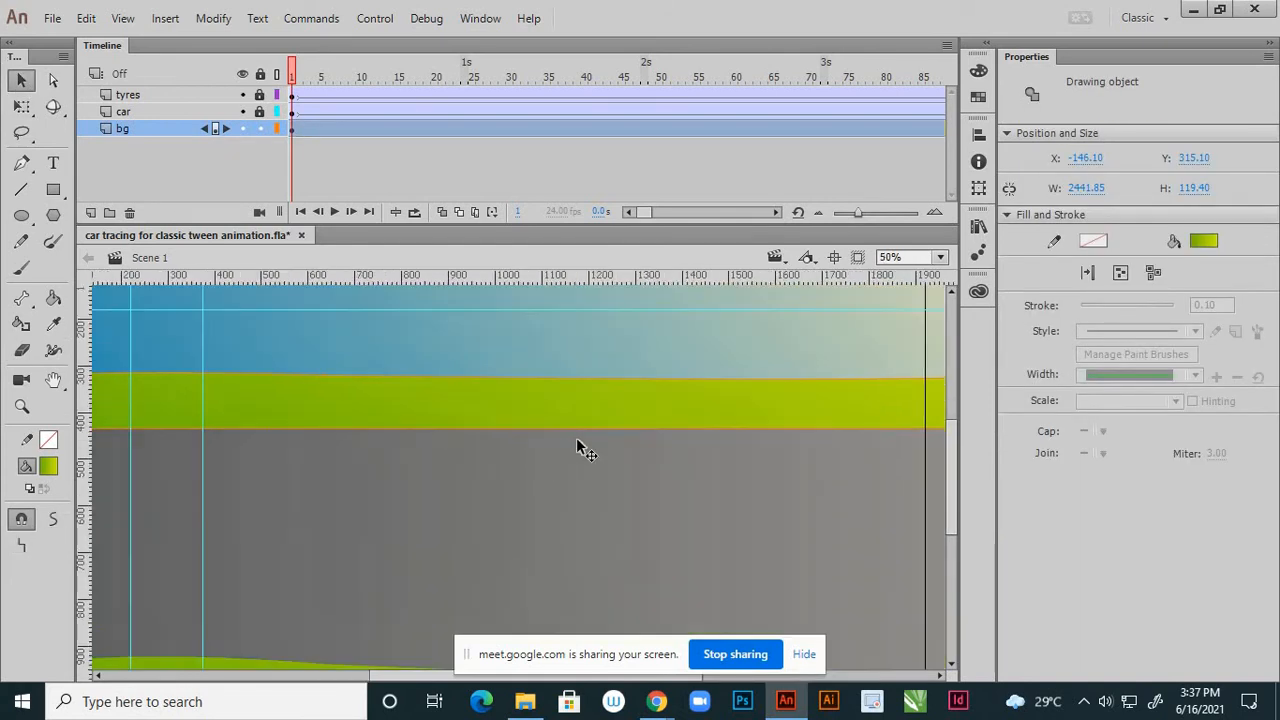
scroll(622, 455, down, 1)
scroll(572, 457, up, 1)
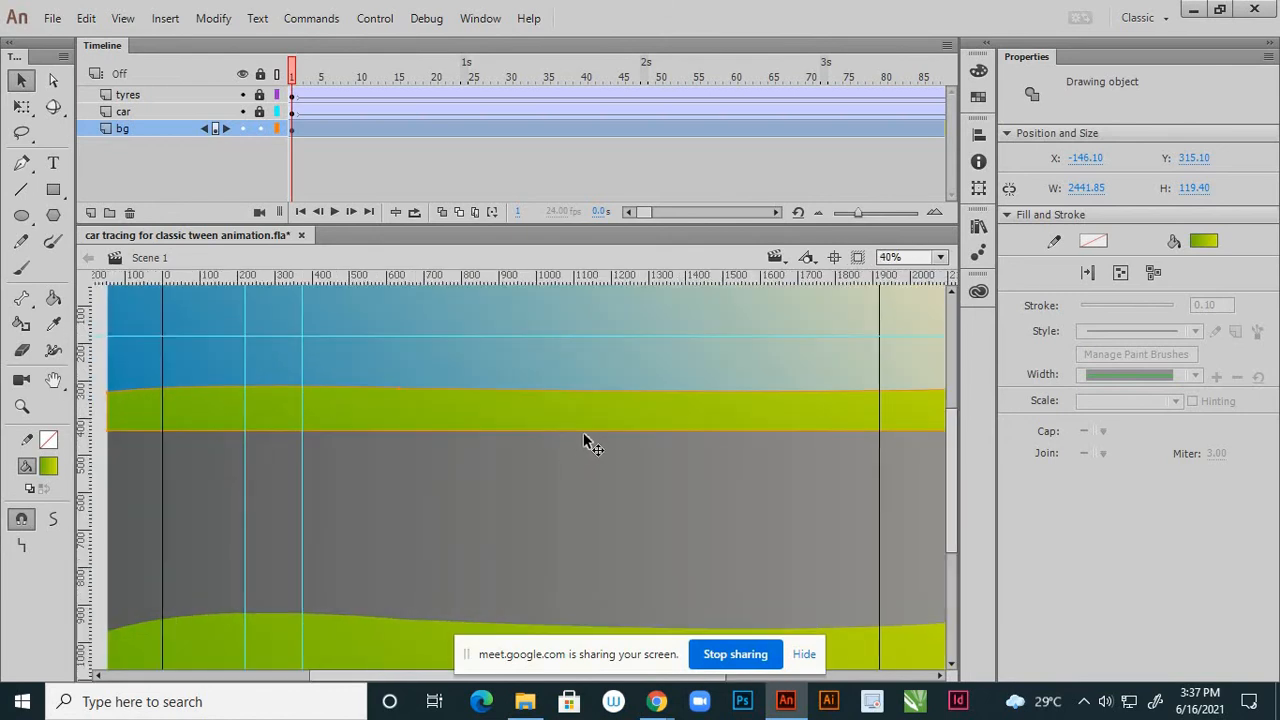
scroll(471, 378, down, 2)
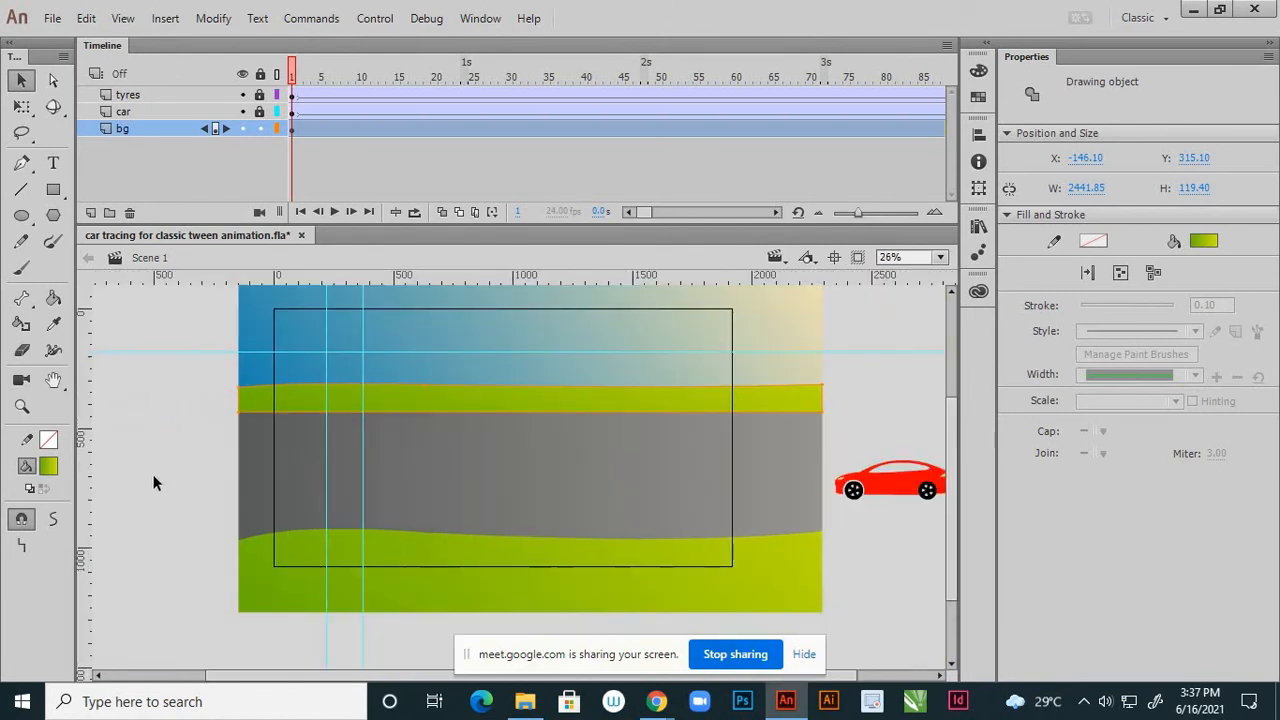
click(151, 478)
scroll(337, 416, up, 1)
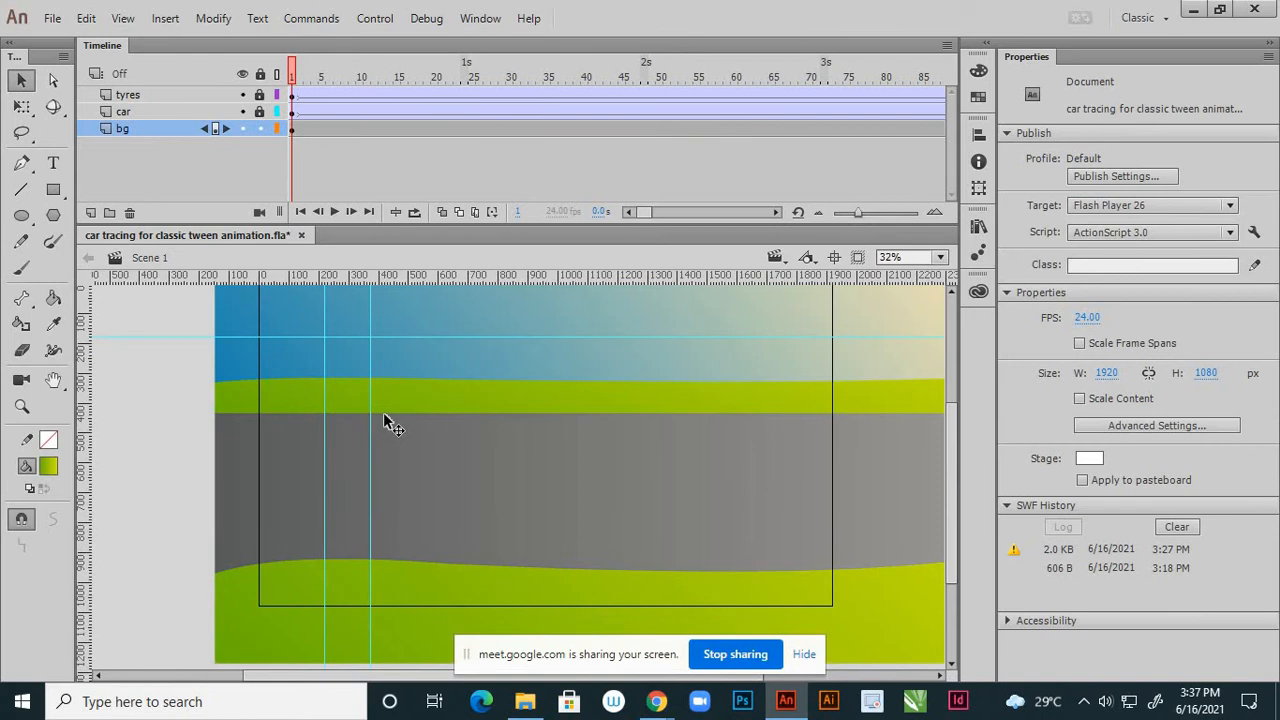
drag(384, 413, 386, 421)
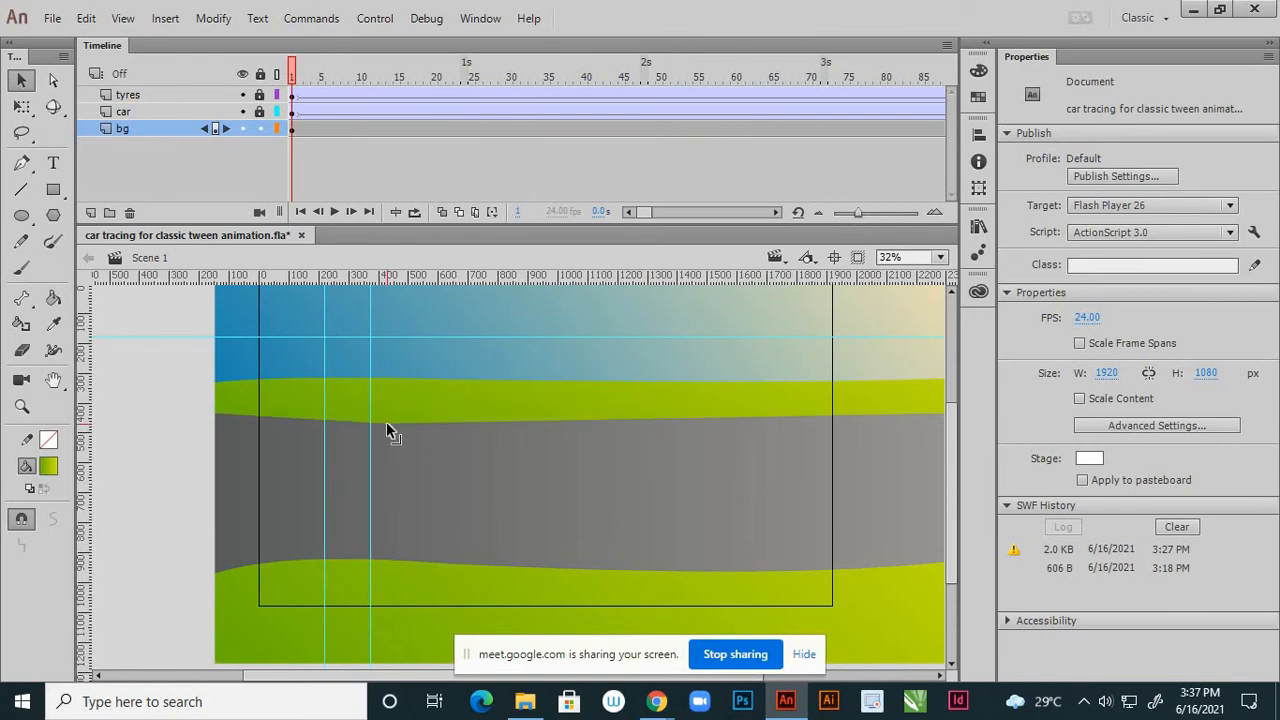
click(268, 420)
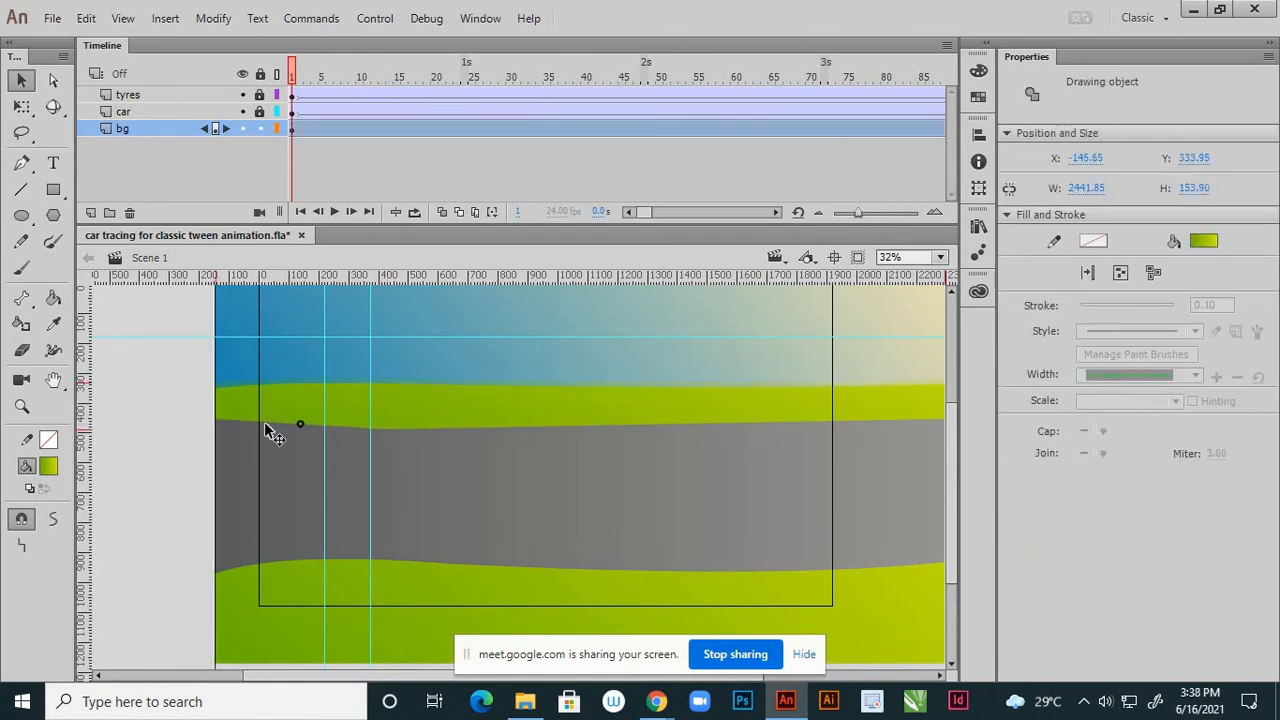
click(158, 420)
drag(293, 419, 287, 424)
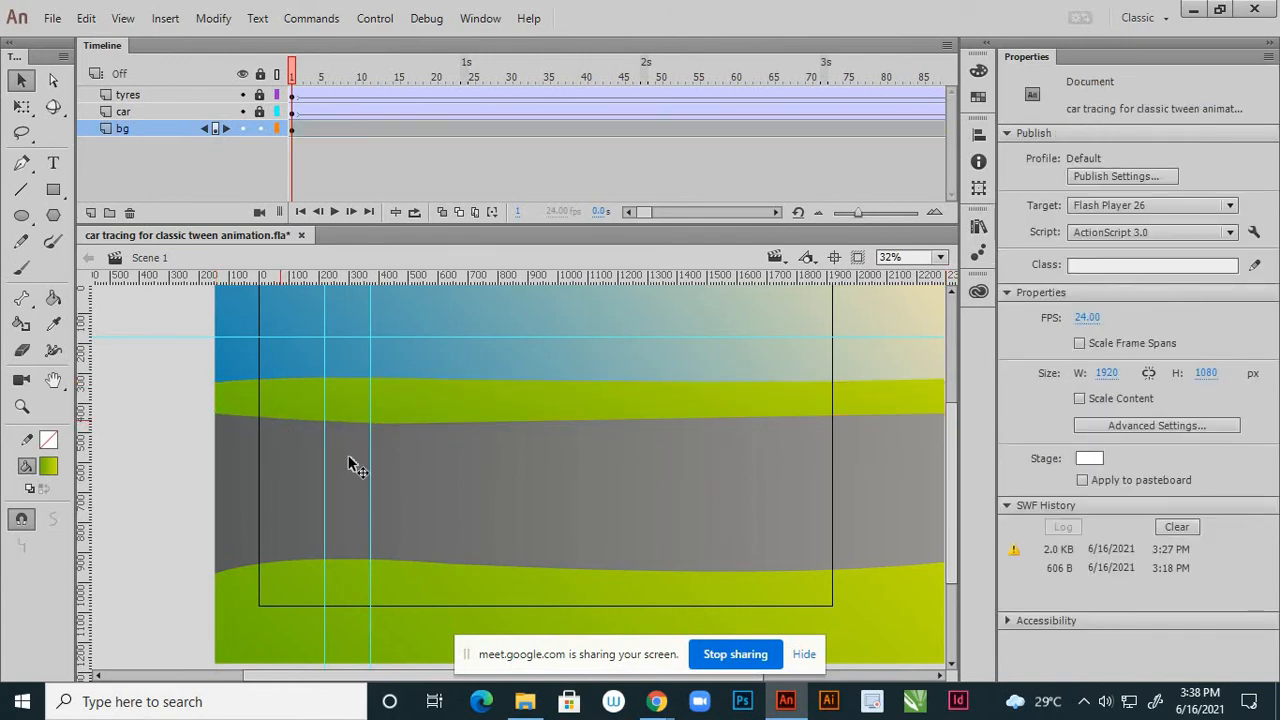
- Bend the right-hand section of the upper grass strip's lower edge slightly upwards
ctrl+scroll(349, 460, down, 1)
ctrl+scroll(487, 424, up, 1)
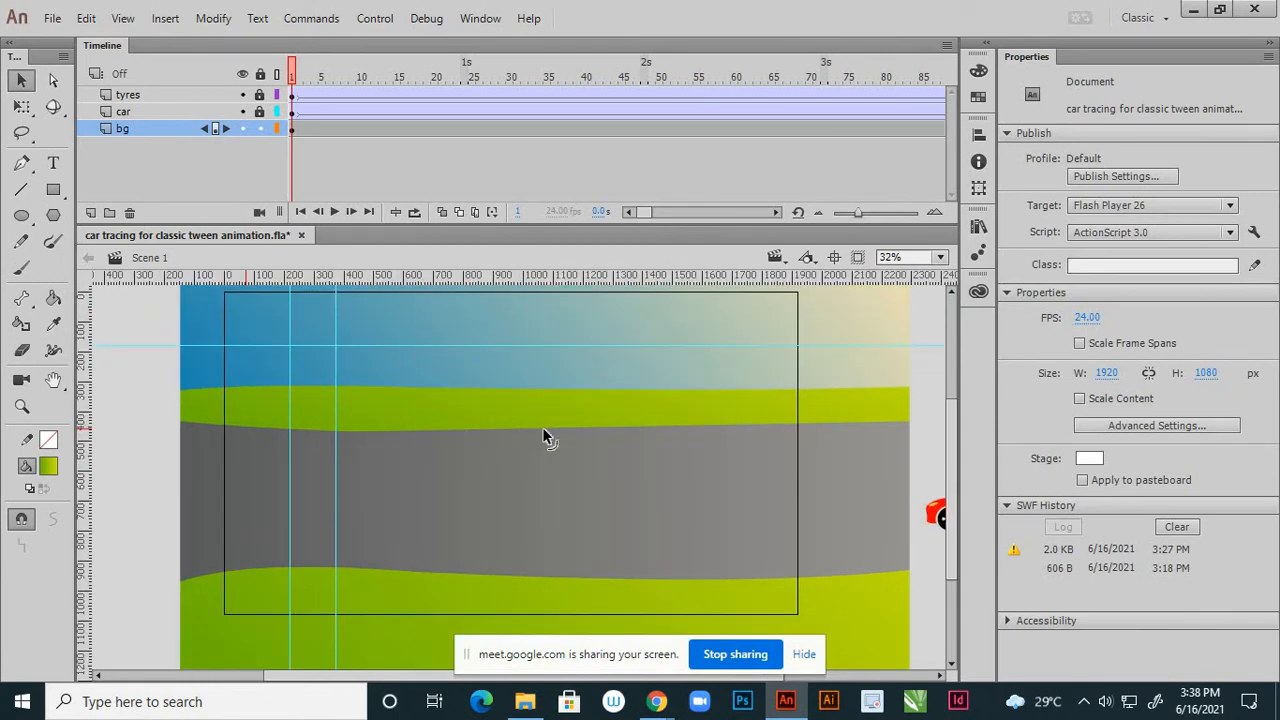
mouse_move(543, 429)
mouse_down()
mouse_move(557, 426)
mouse_move(537, 426)
mouse_up()
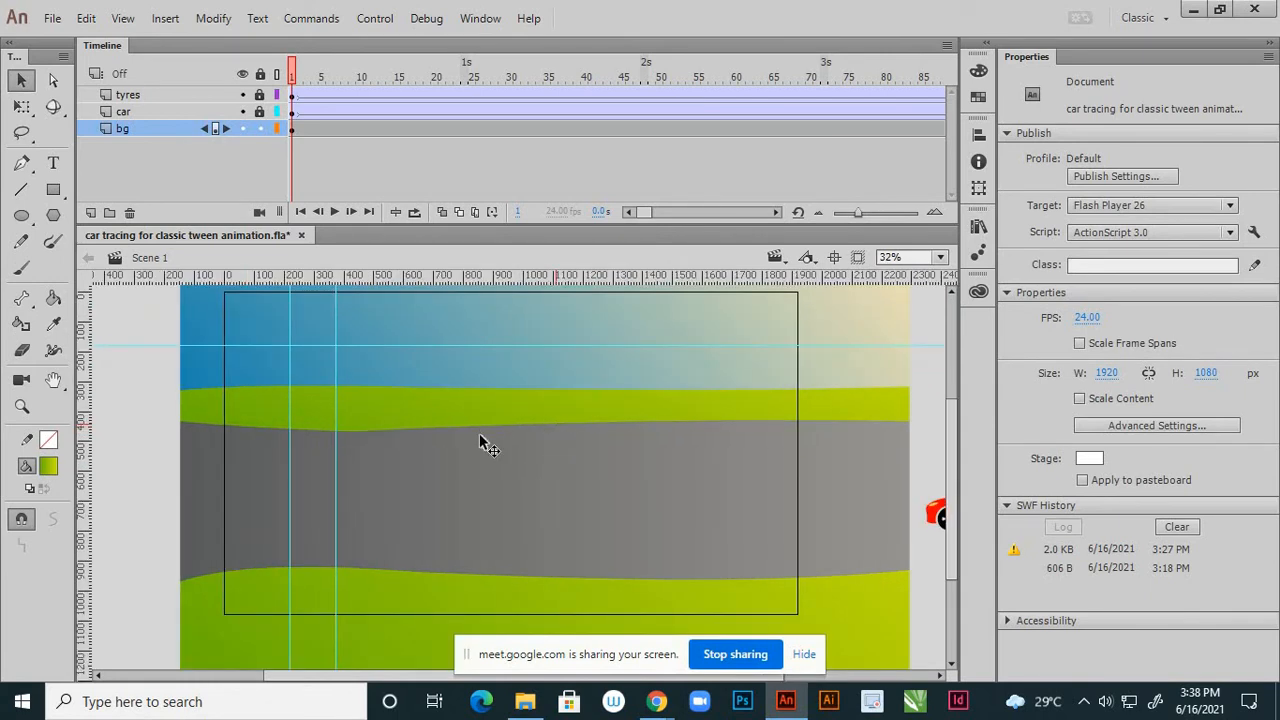
- Raise the upper grass strip's lower-right corner, and raise the road's upper-right corner to meet it
ctrl+scroll(680, 437, down, 1)
ctrl+scroll(725, 429, up, 2)
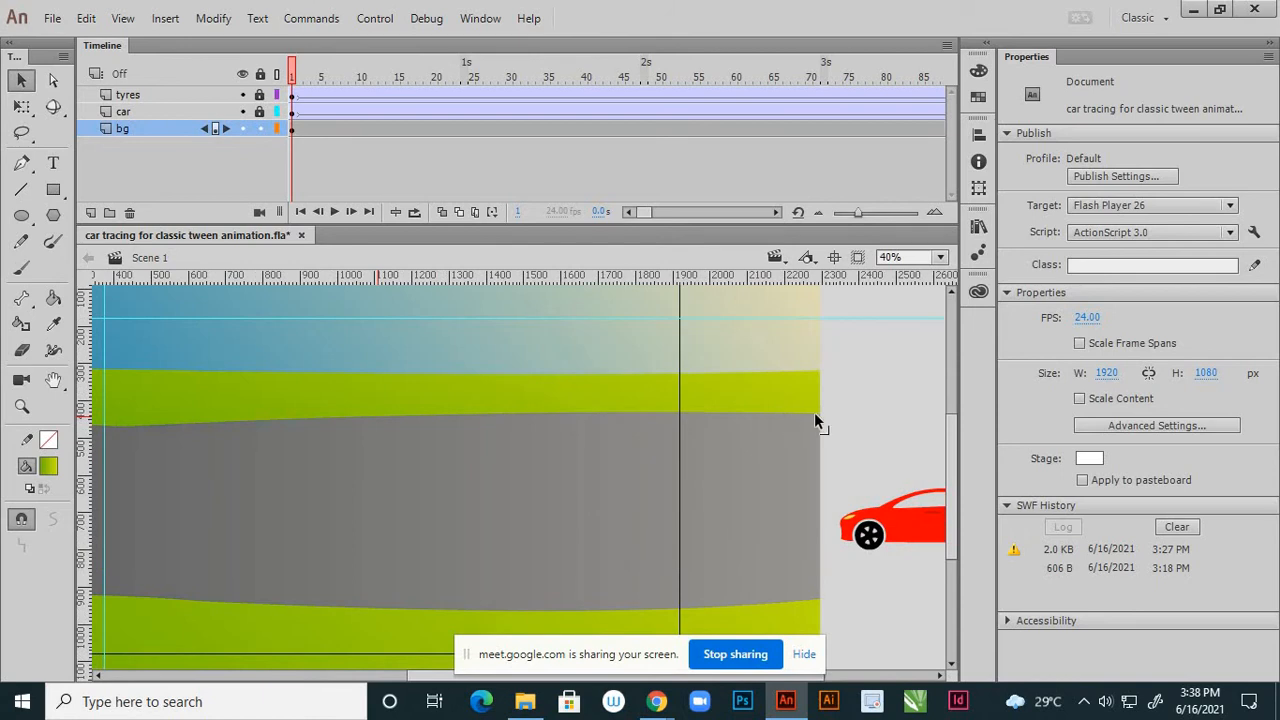
drag(818, 414, 819, 394)
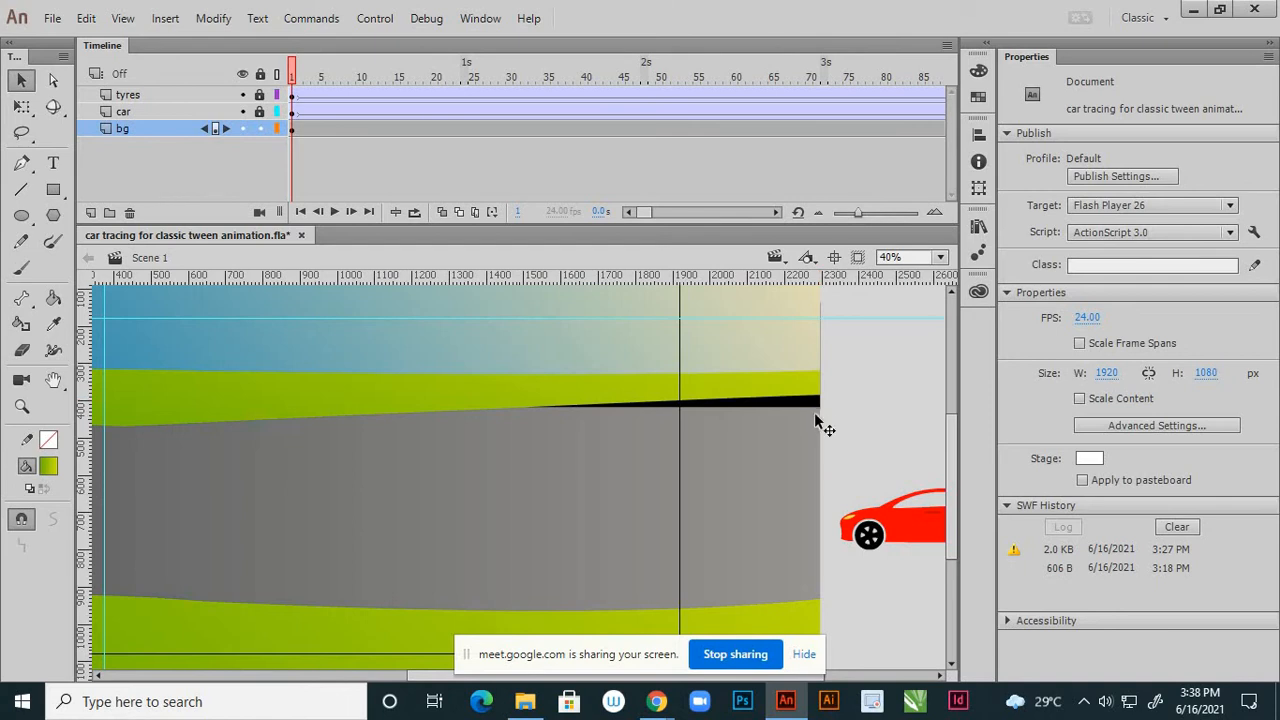
drag(817, 404, 818, 390)
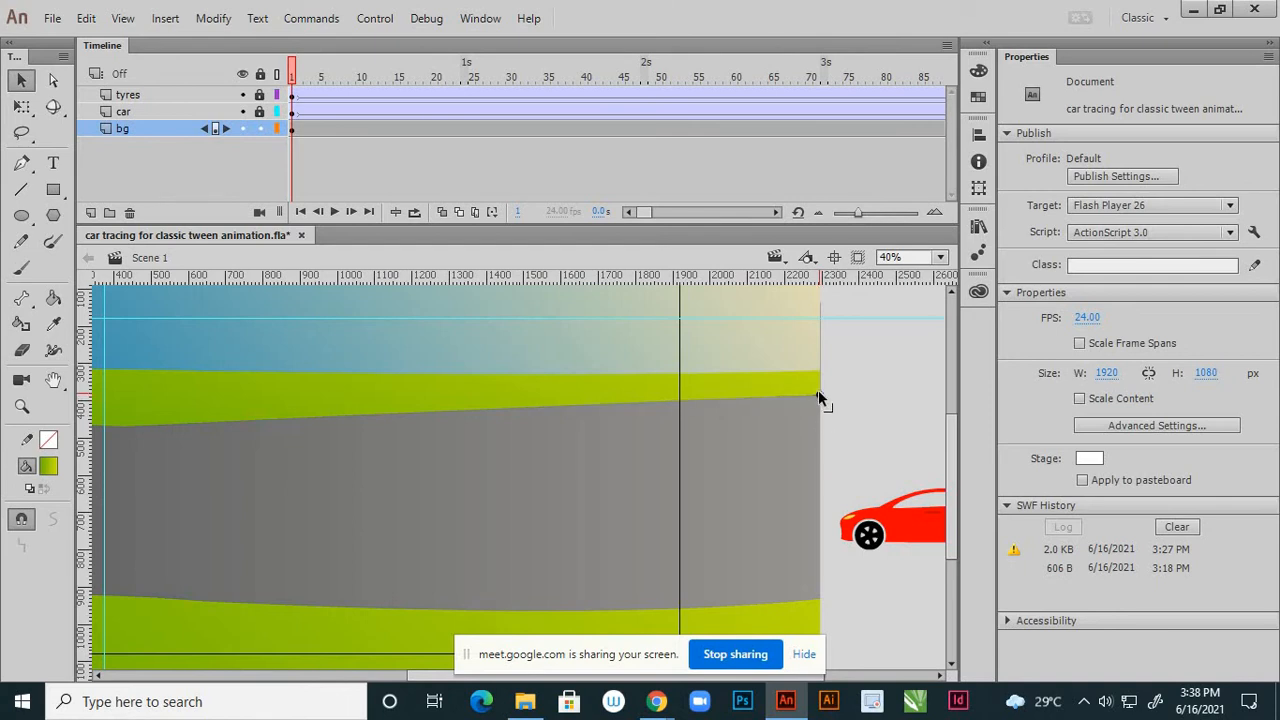
- Smooth the kink at the lowest point of the upper grass strip's lower edge by raising it slightly
key(ctrl+minus)
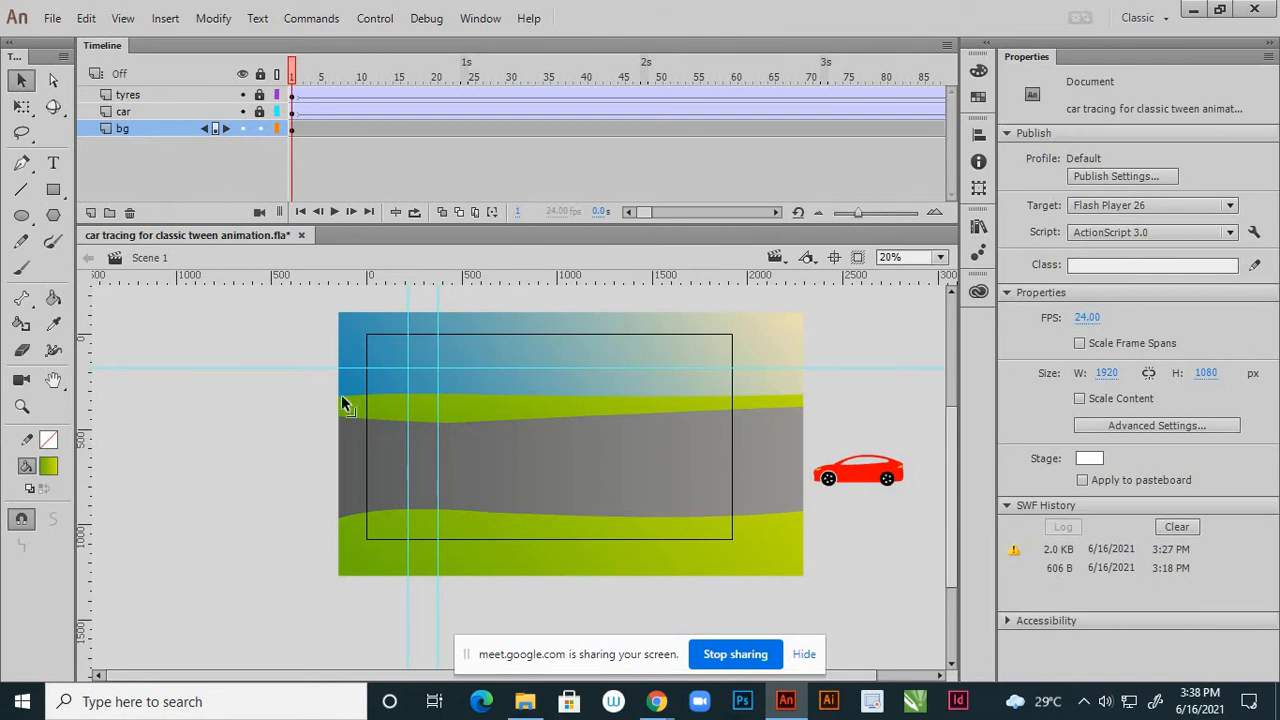
scroll(466, 428, up, 2)
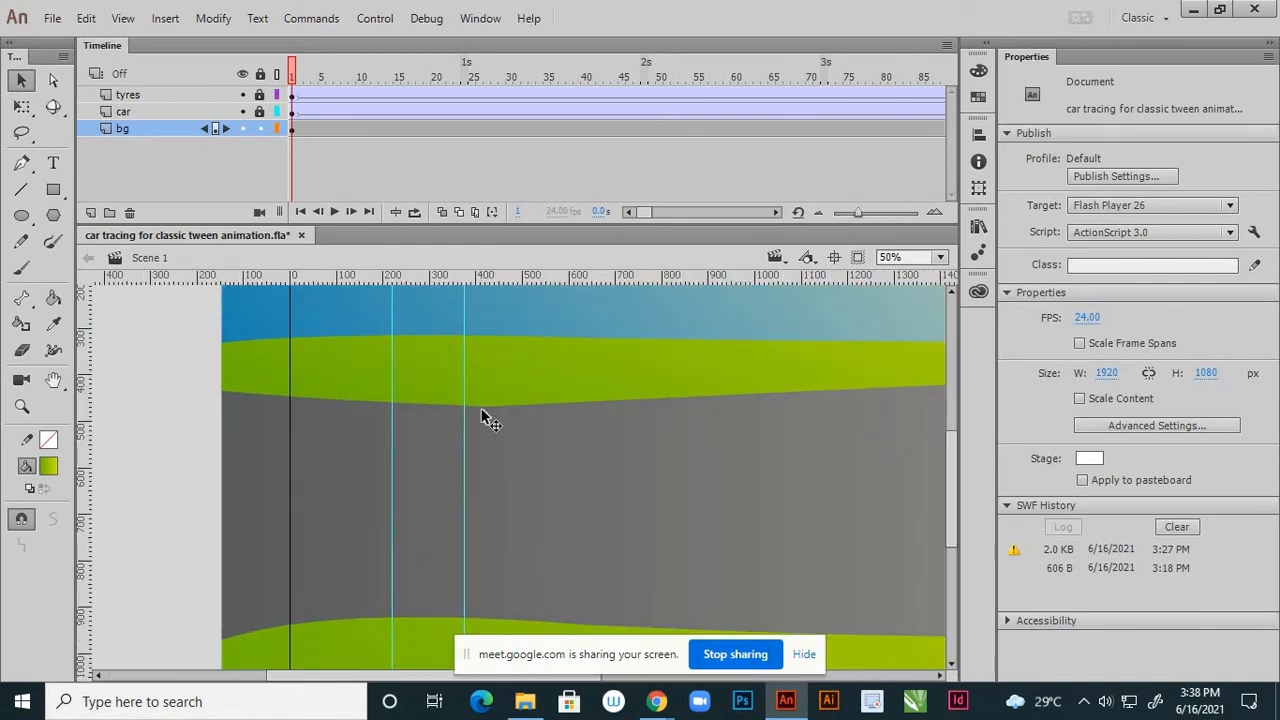
drag(485, 406, 486, 400)
scroll(557, 431, down, 1)
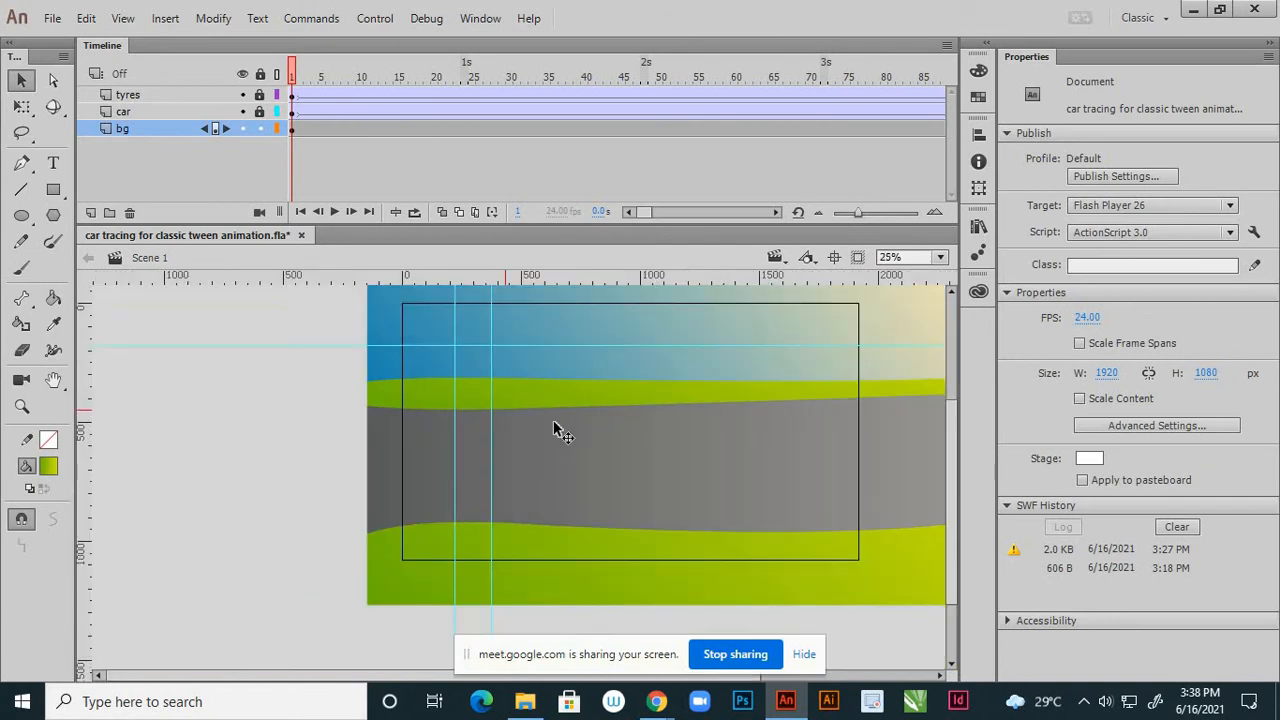
- Darken the right color stop of the upper grass strip's linear gradient to olive green #8E9C0F
scroll(392, 420, down, 1)
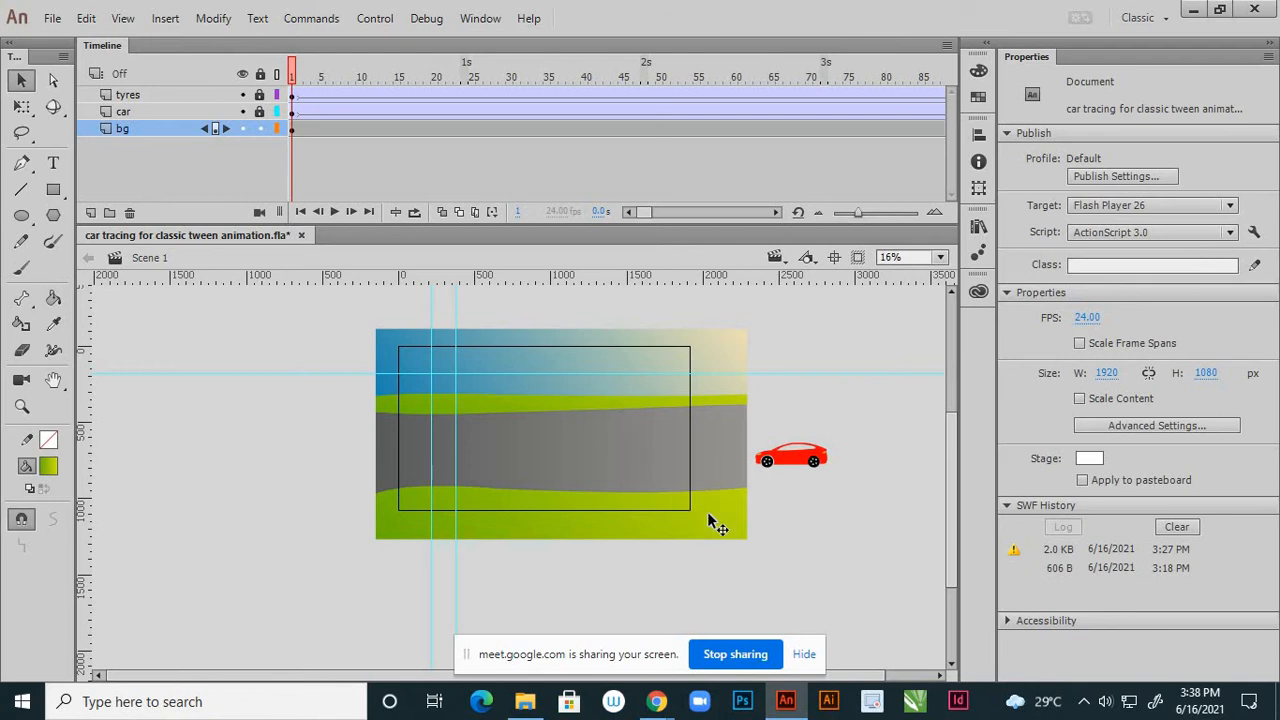
click(631, 398)
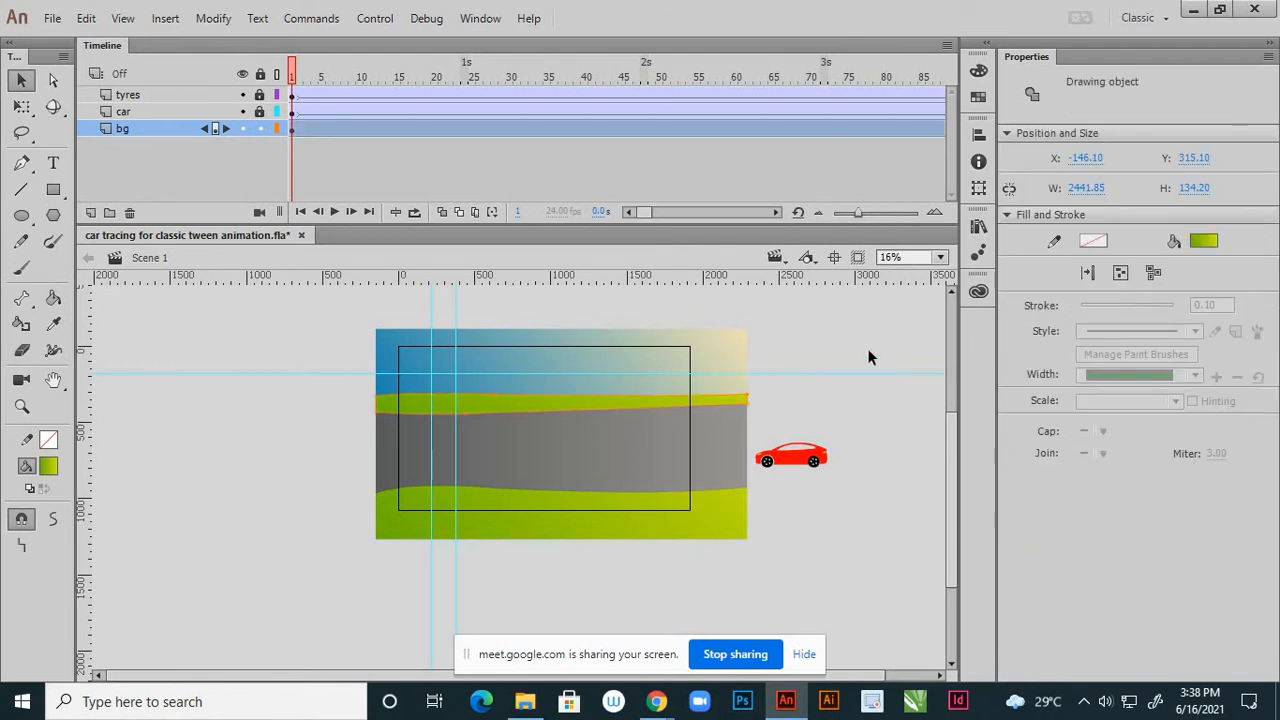
scroll(871, 412, up, 1)
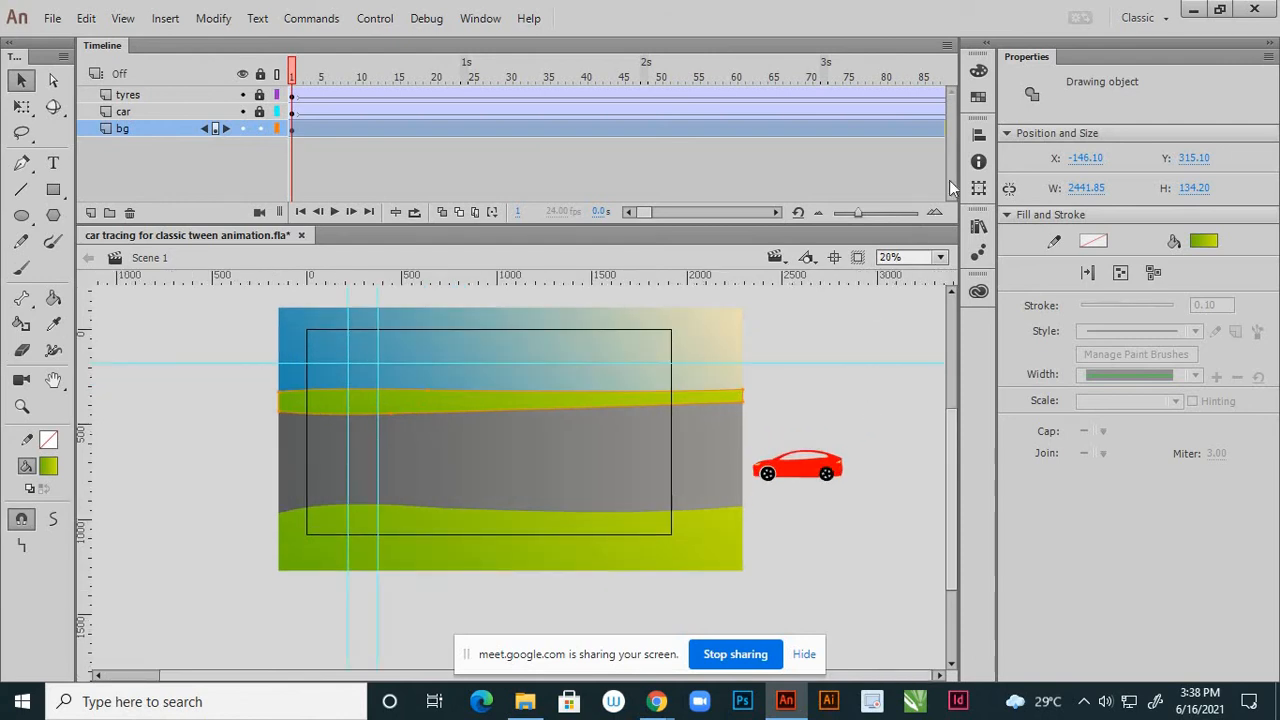
click(979, 71)
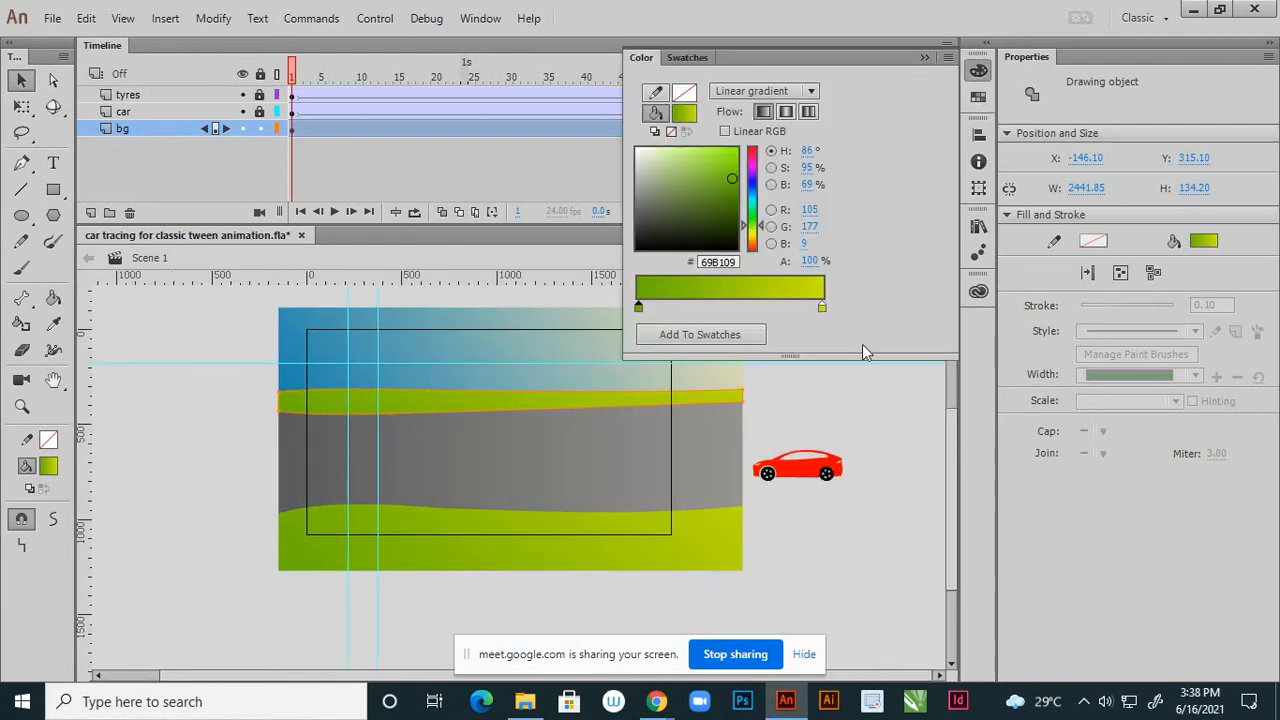
click(822, 309)
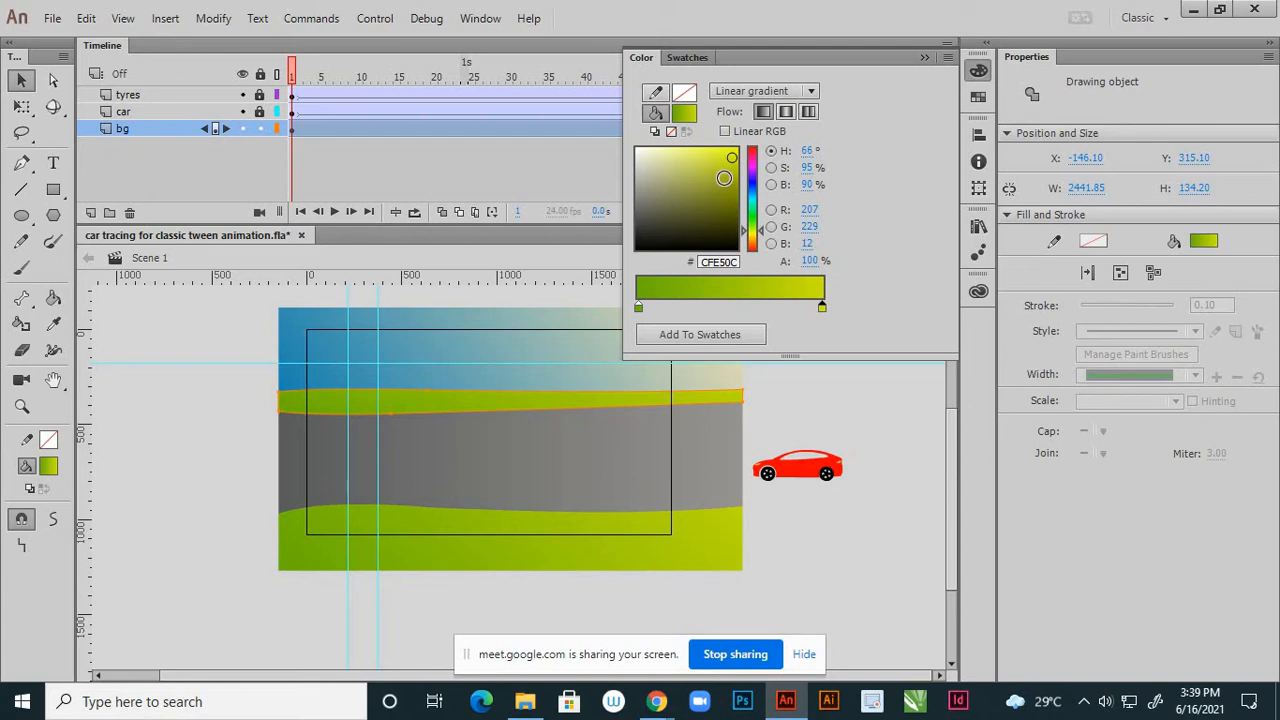
click(727, 176)
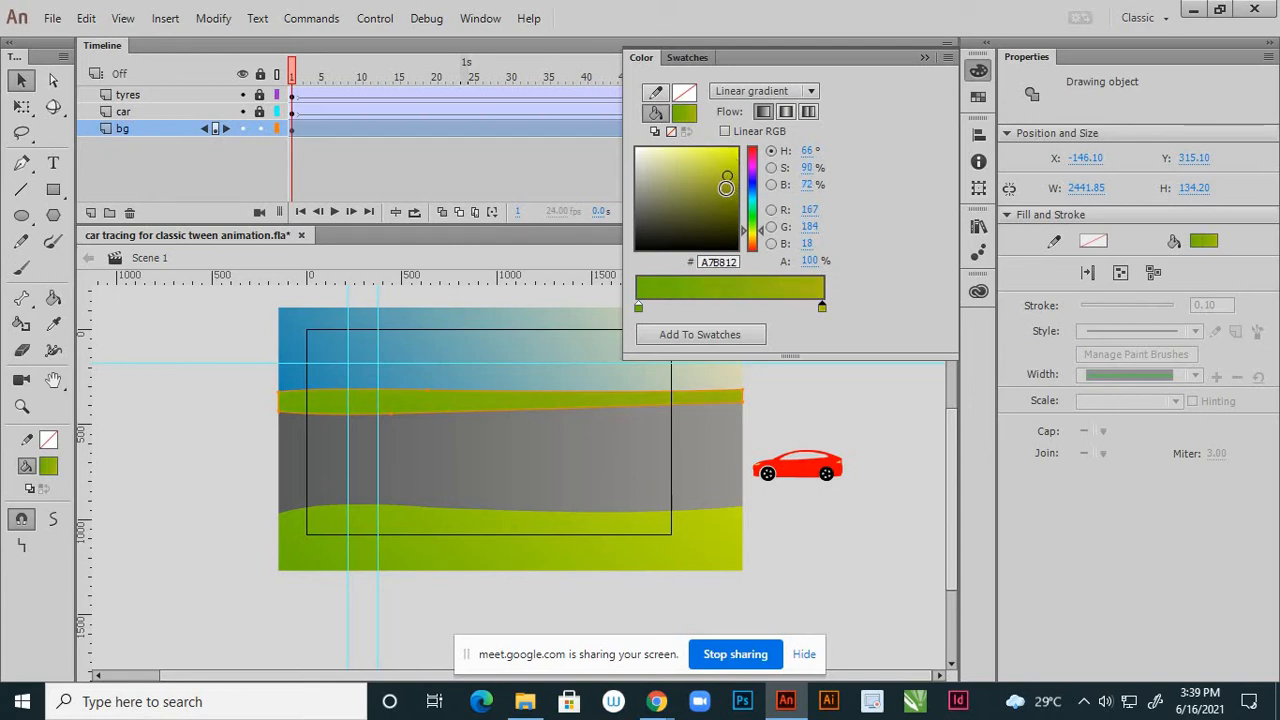
click(727, 186)
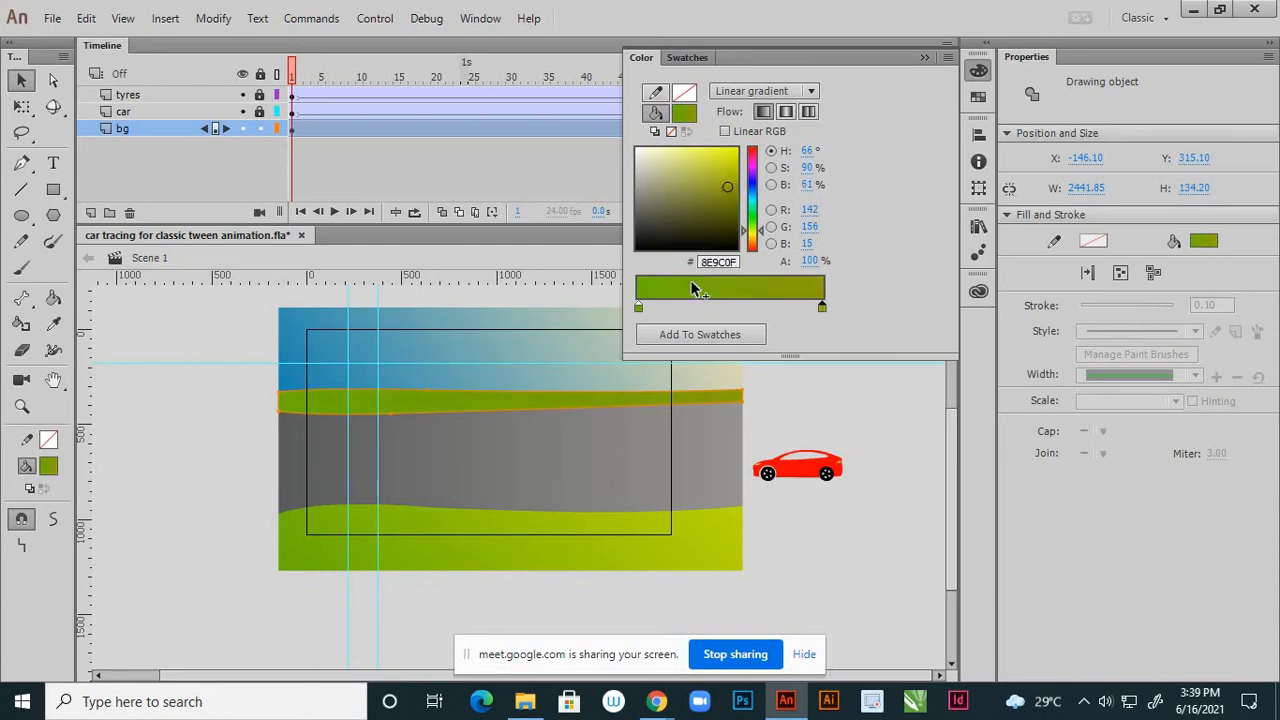
- Set the left color stop of the upper grass strip's gradient to dark green #477906
click(638, 305)
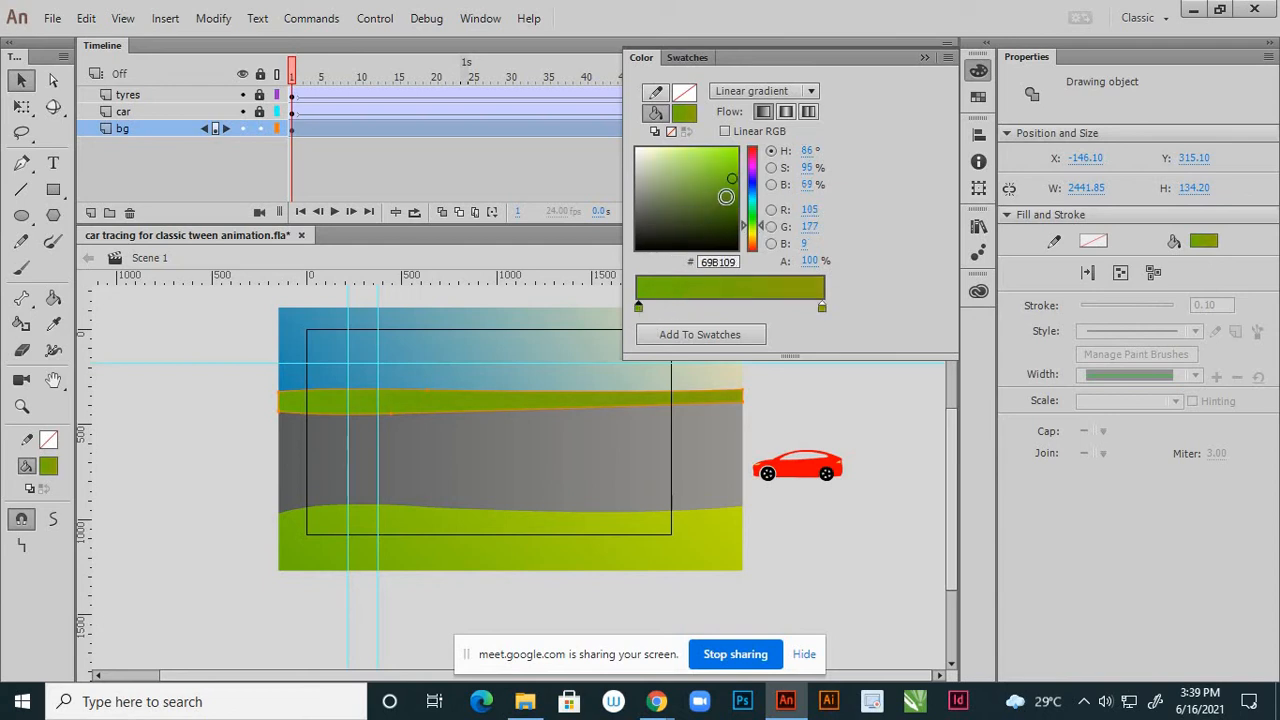
click(727, 199)
click(727, 209)
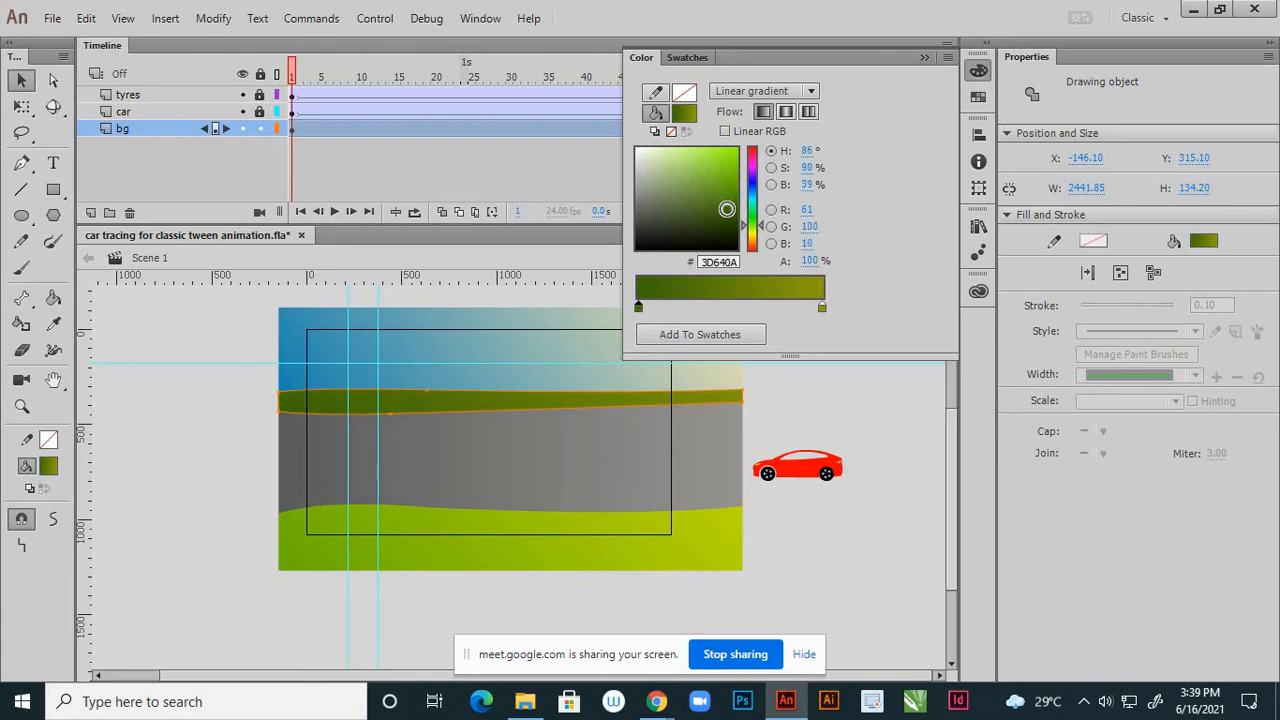
click(732, 201)
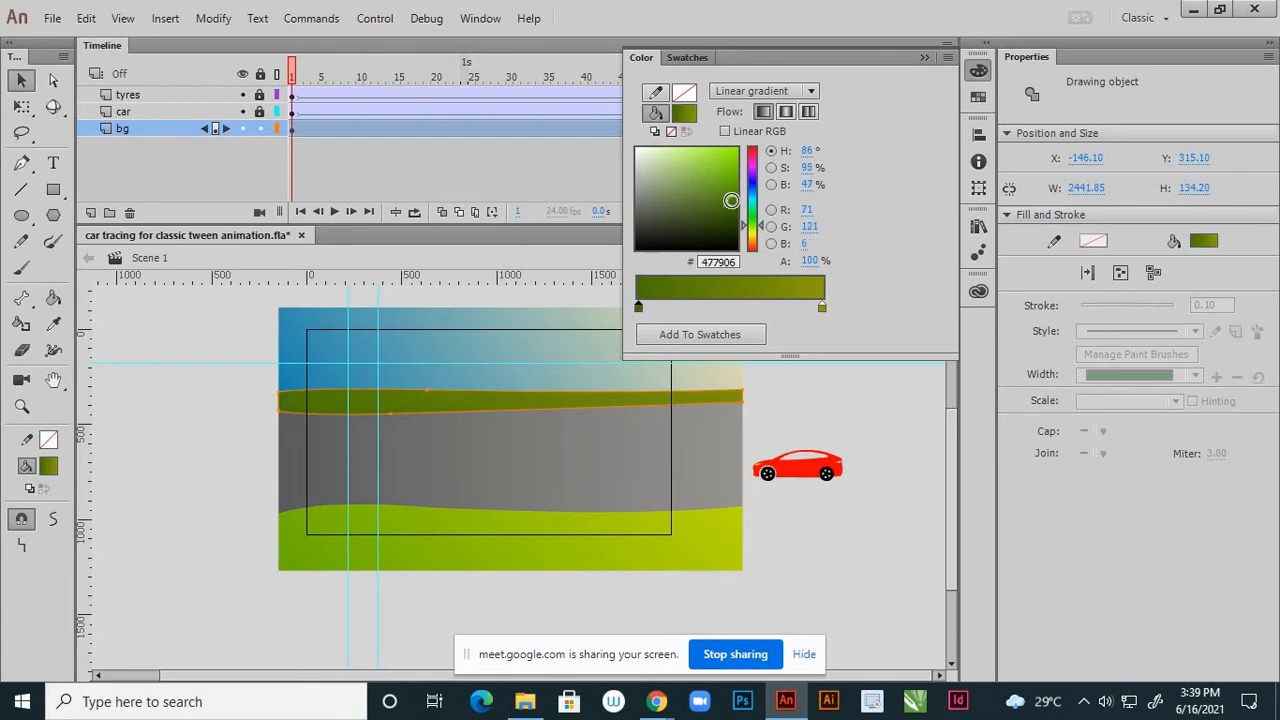
- Brighten the right color stop of the upper grass strip's gradient to #B5C903 and deselect the strip
click(822, 307)
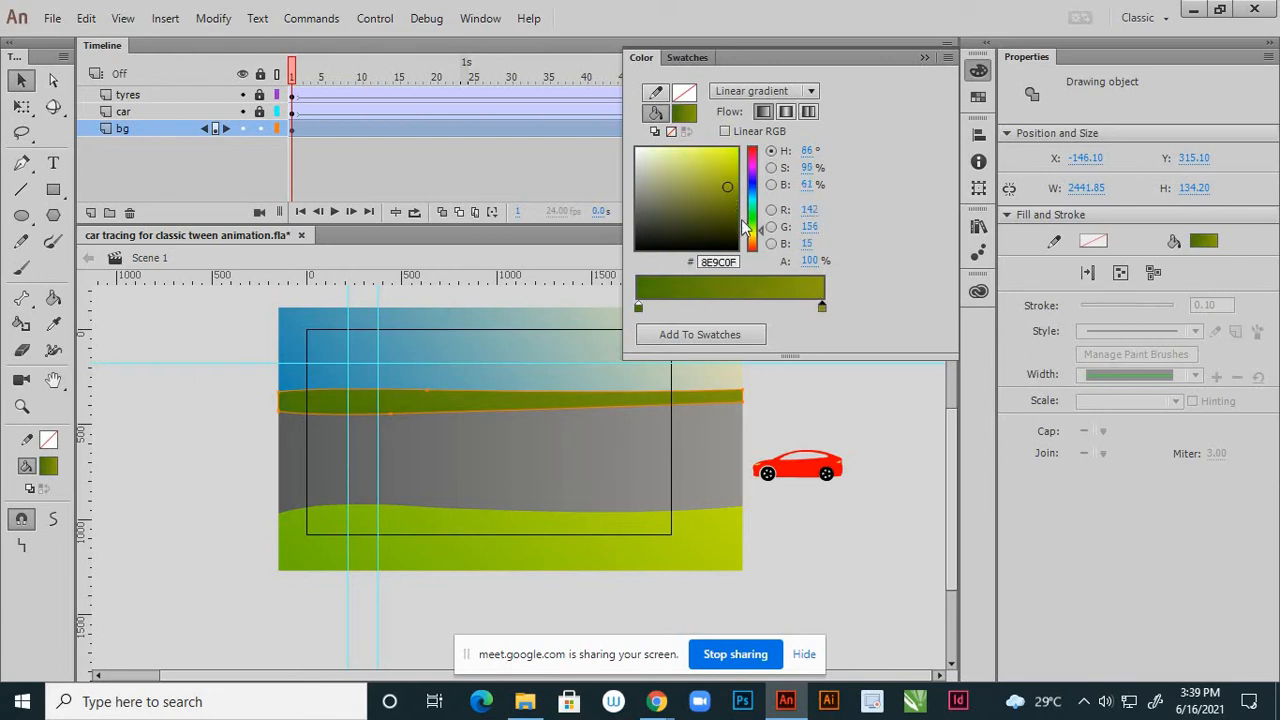
click(735, 174)
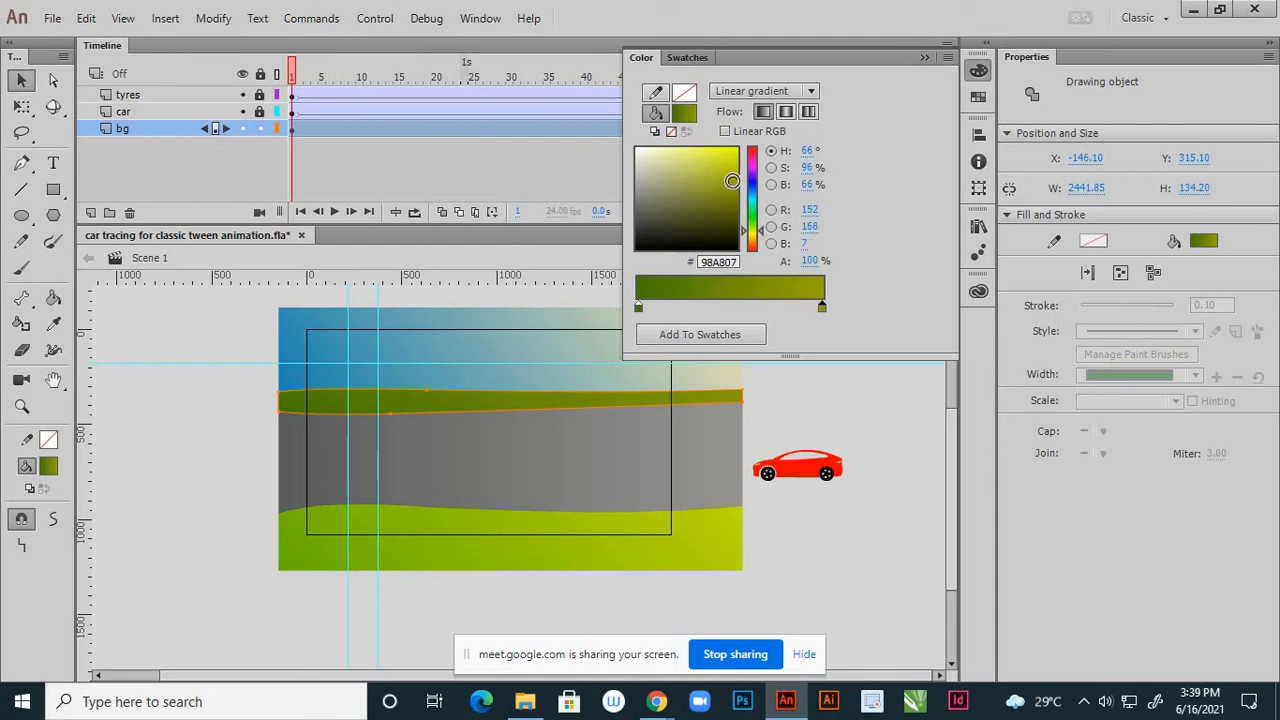
click(736, 173)
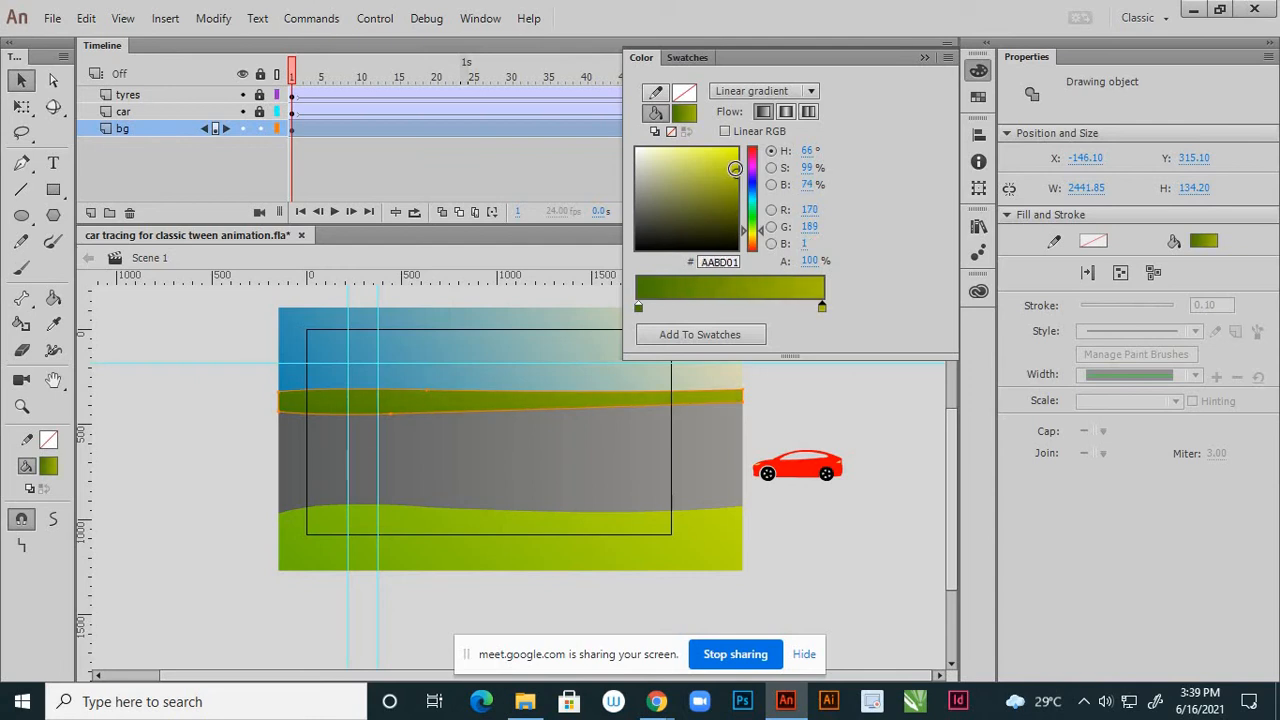
click(735, 167)
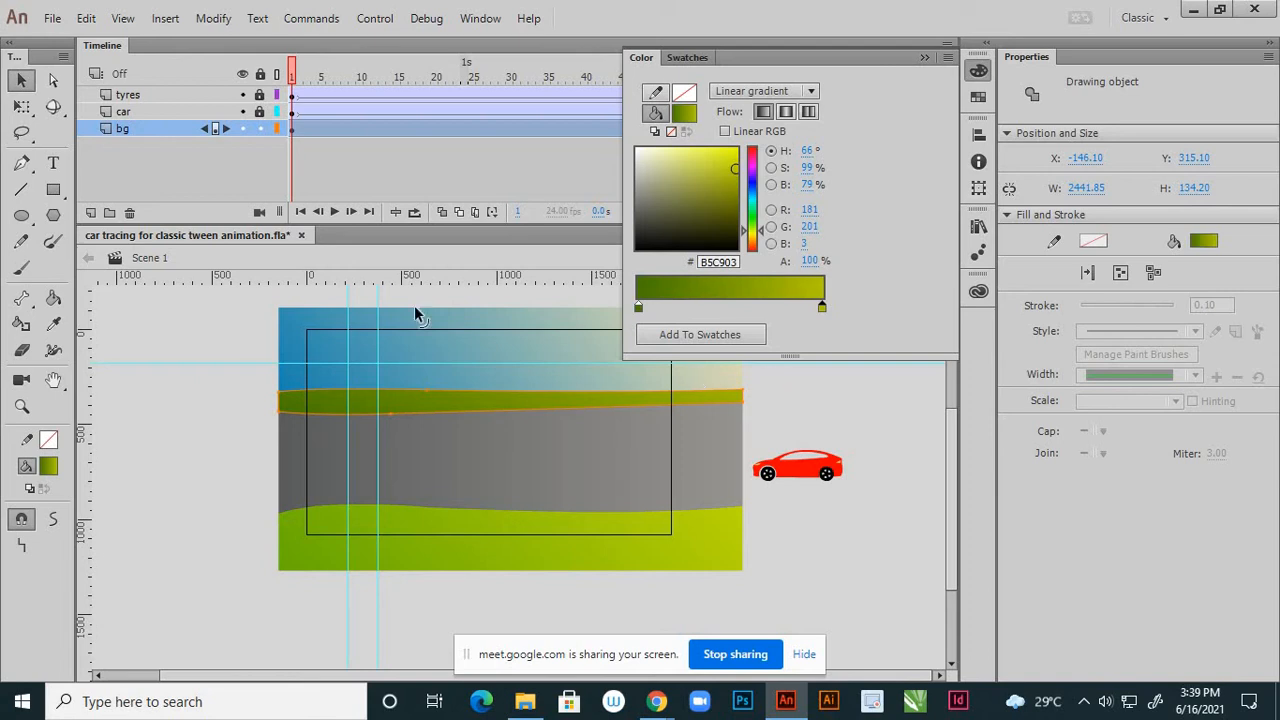
click(226, 370)
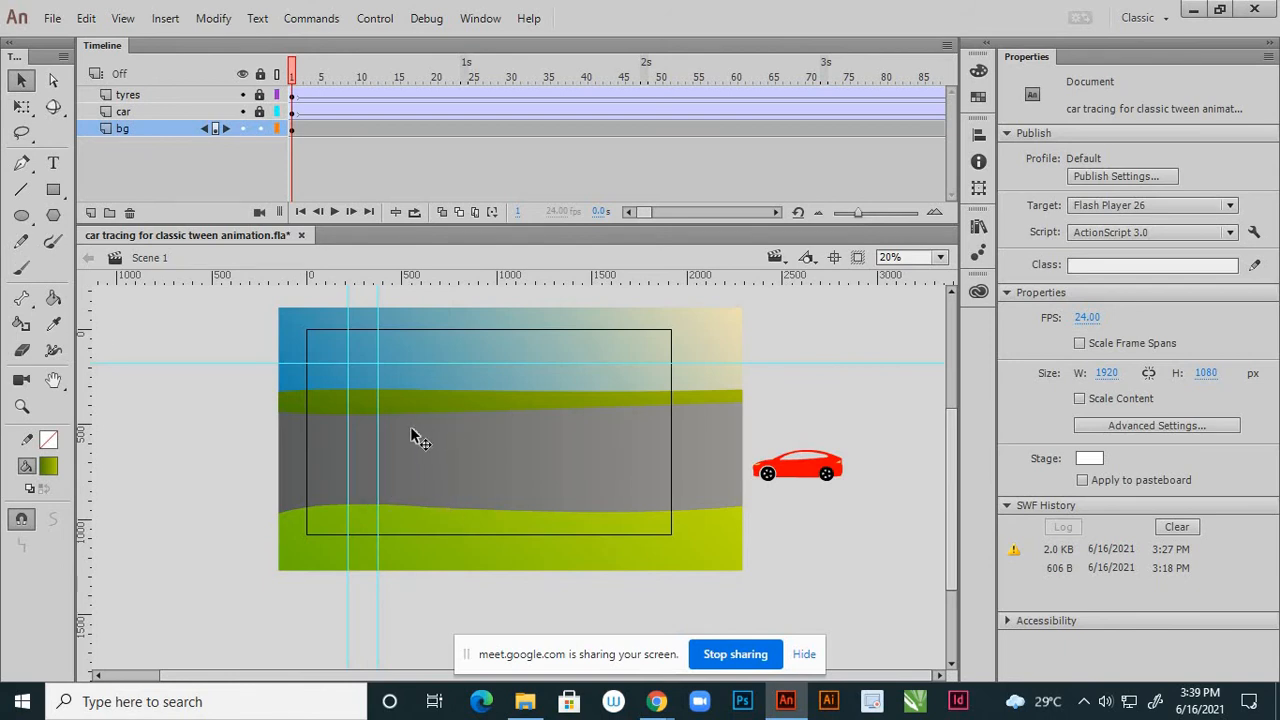
- Draw a narrow closed wedge about 1700 px long with black lines along the upper grass strip's lower edge, extending past the road's right end
scroll(377, 434, up, 1)
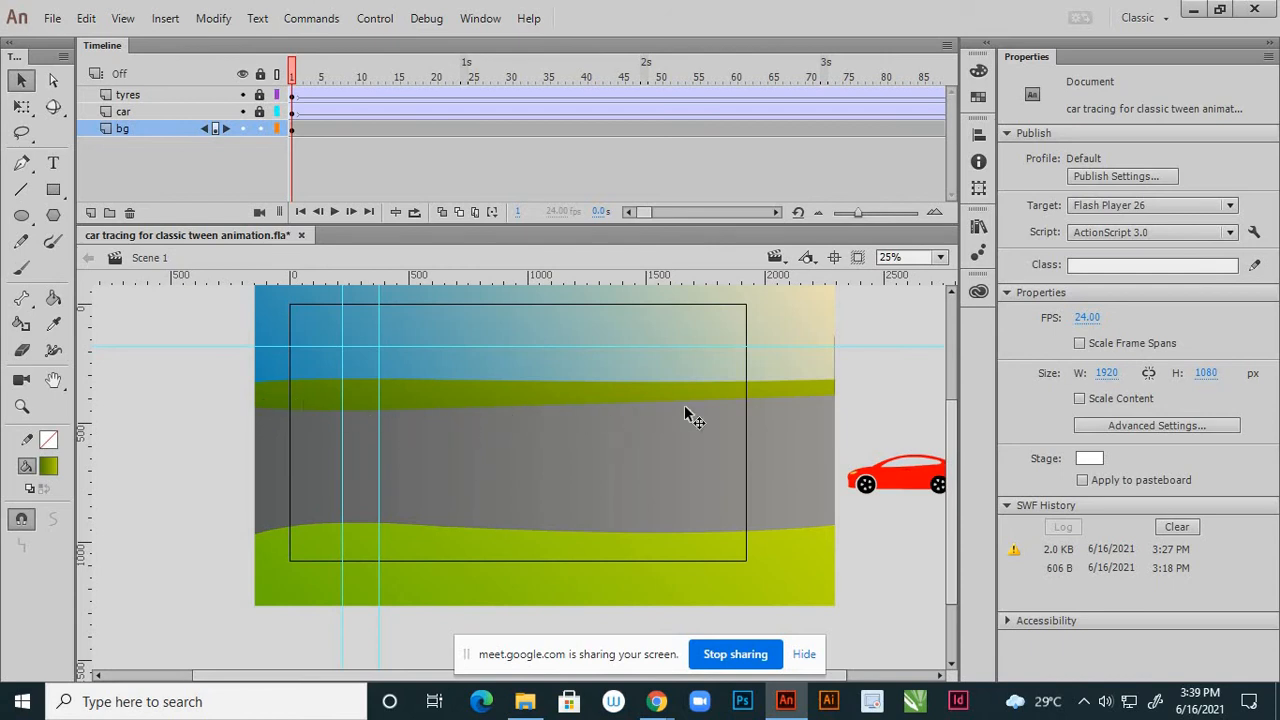
scroll(815, 411, up, 1)
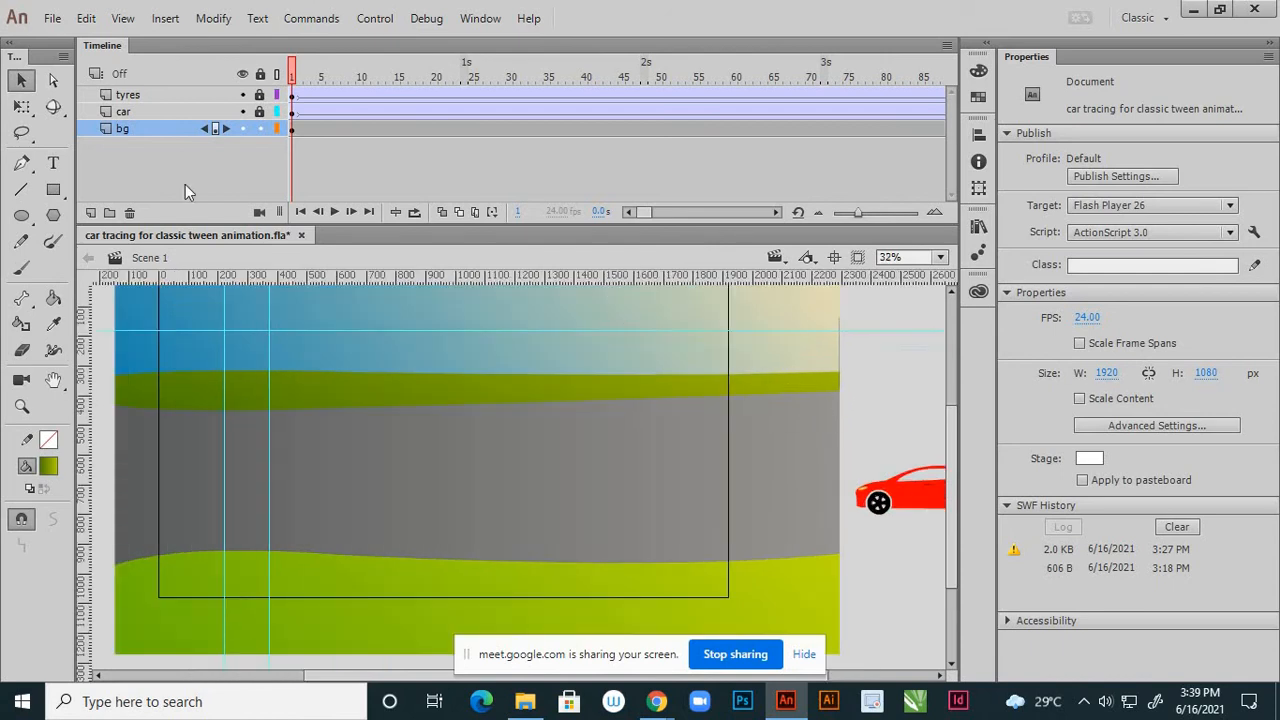
click(21, 190)
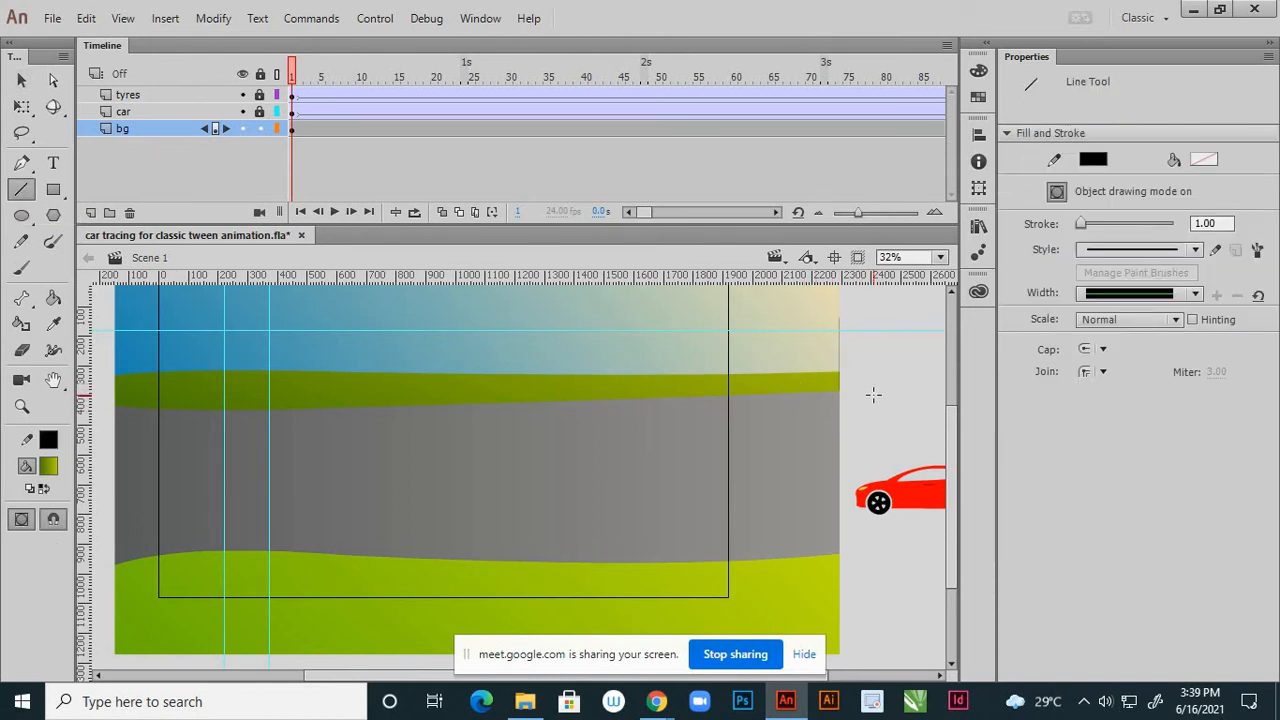
mouse_move(873, 395)
mouse_down()
mouse_move(443, 394)
mouse_move(372, 406)
mouse_move(878, 420)
mouse_up()
scroll(877, 408, up, 3)
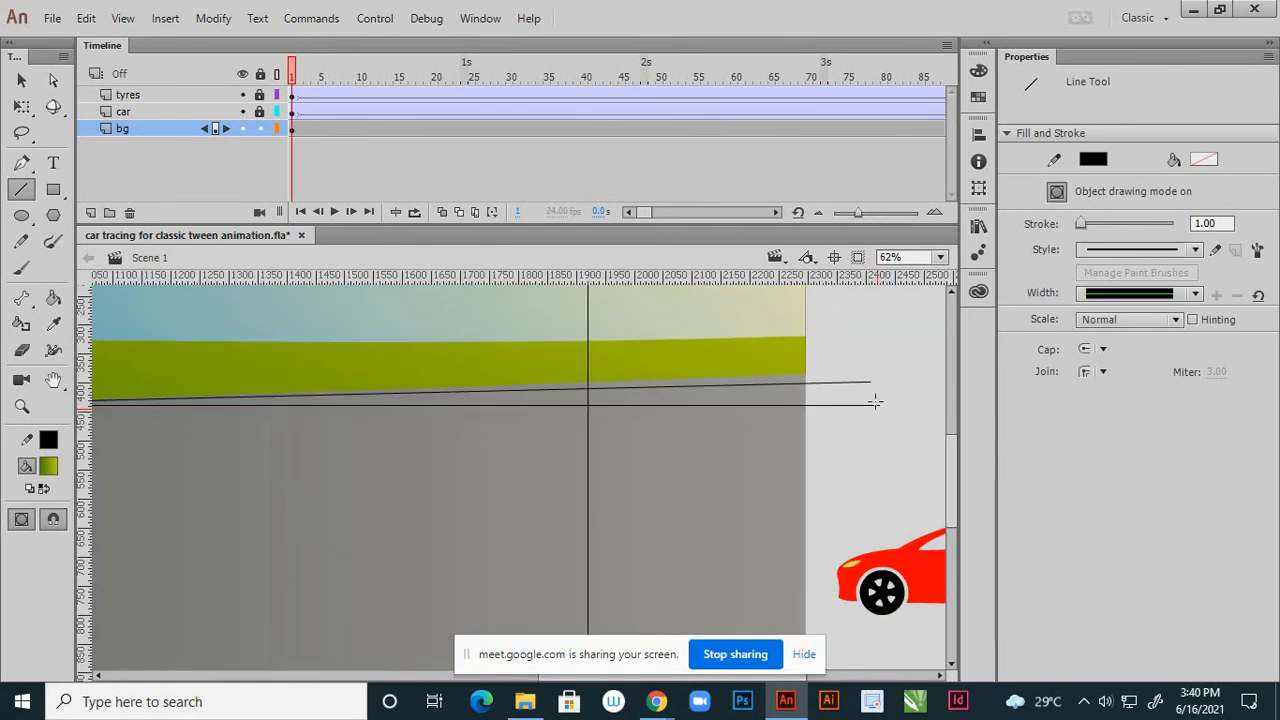
drag(878, 404, 870, 382)
- Move the wedge outline's upper-right corner outwards so its right end is vertical
click(21, 80)
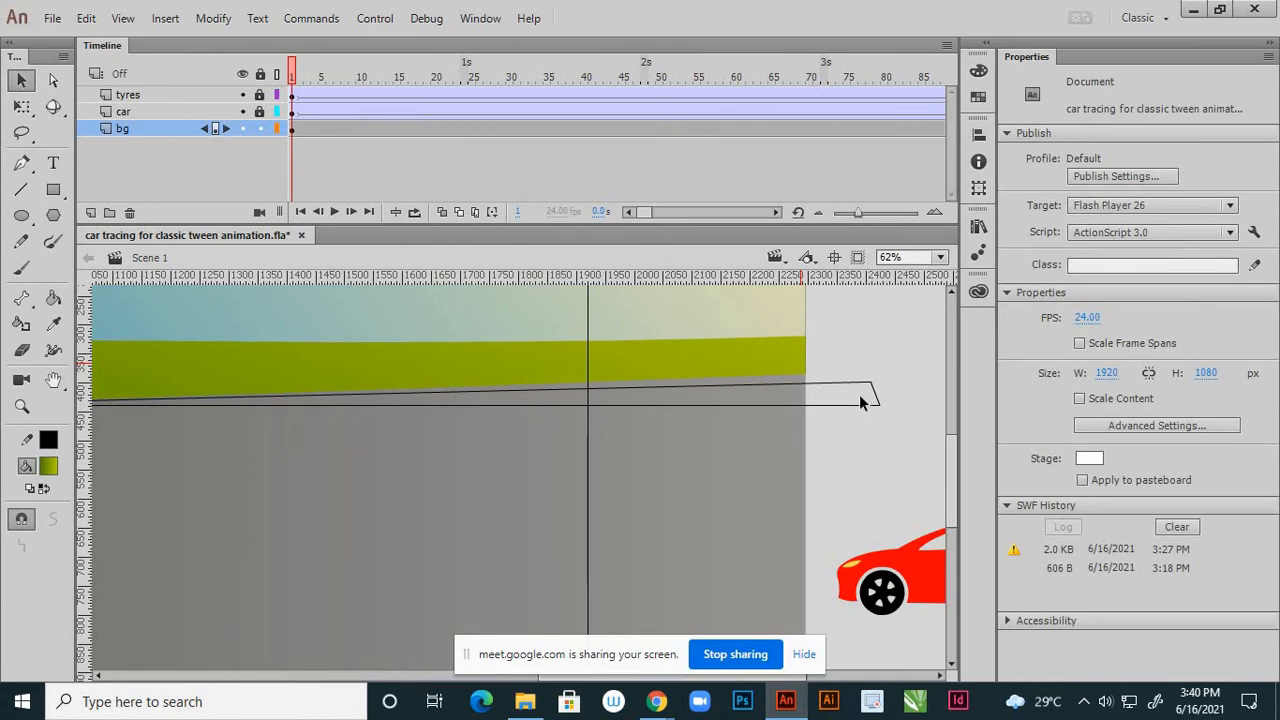
scroll(880, 383, up, 2)
drag(875, 375, 892, 371)
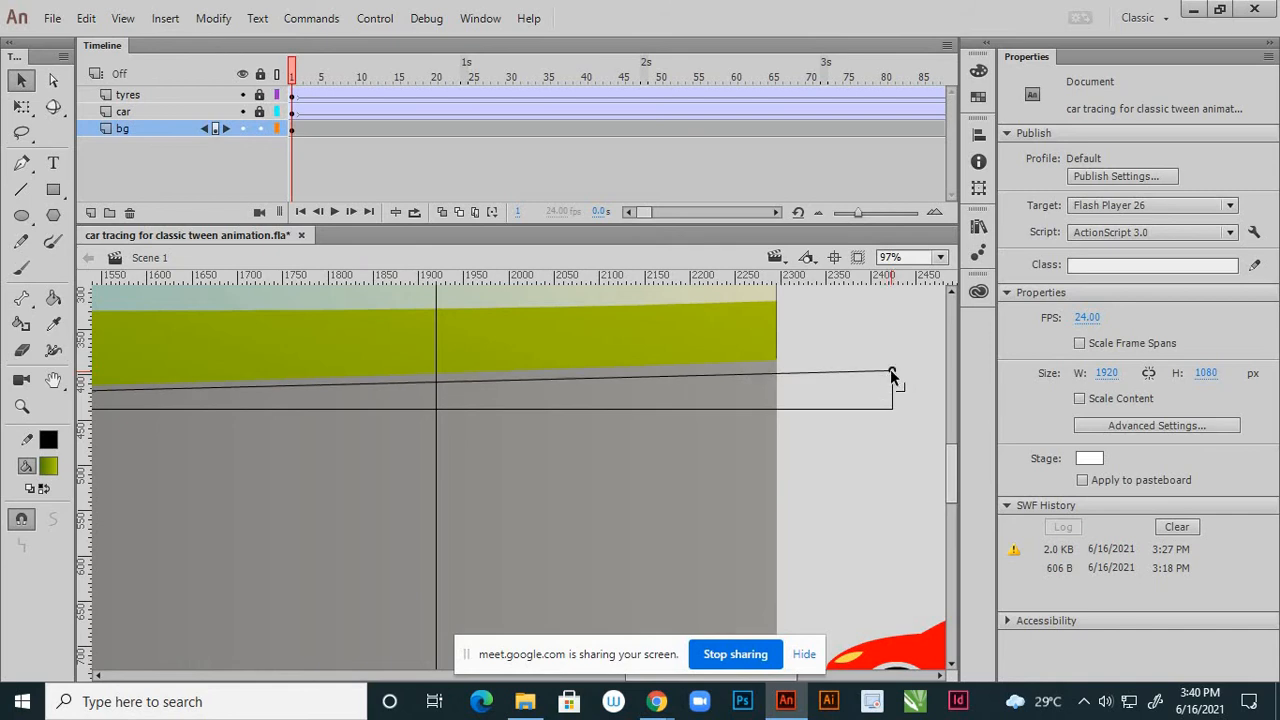
- Bend the wedge outline's upper edge upwards into an arc over the grass, and curve its lower edge slightly upwards
scroll(860, 375, down, 1)
scroll(756, 376, up, 2)
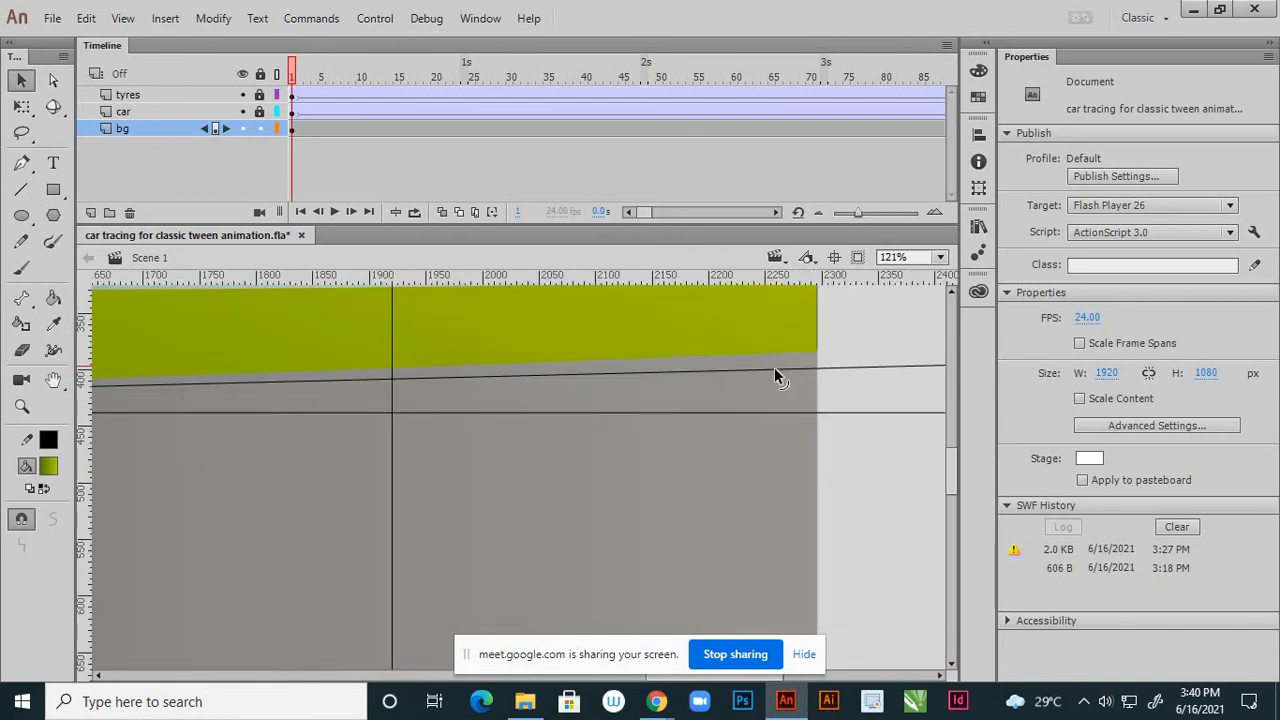
drag(777, 369, 745, 355)
scroll(743, 355, down, 3)
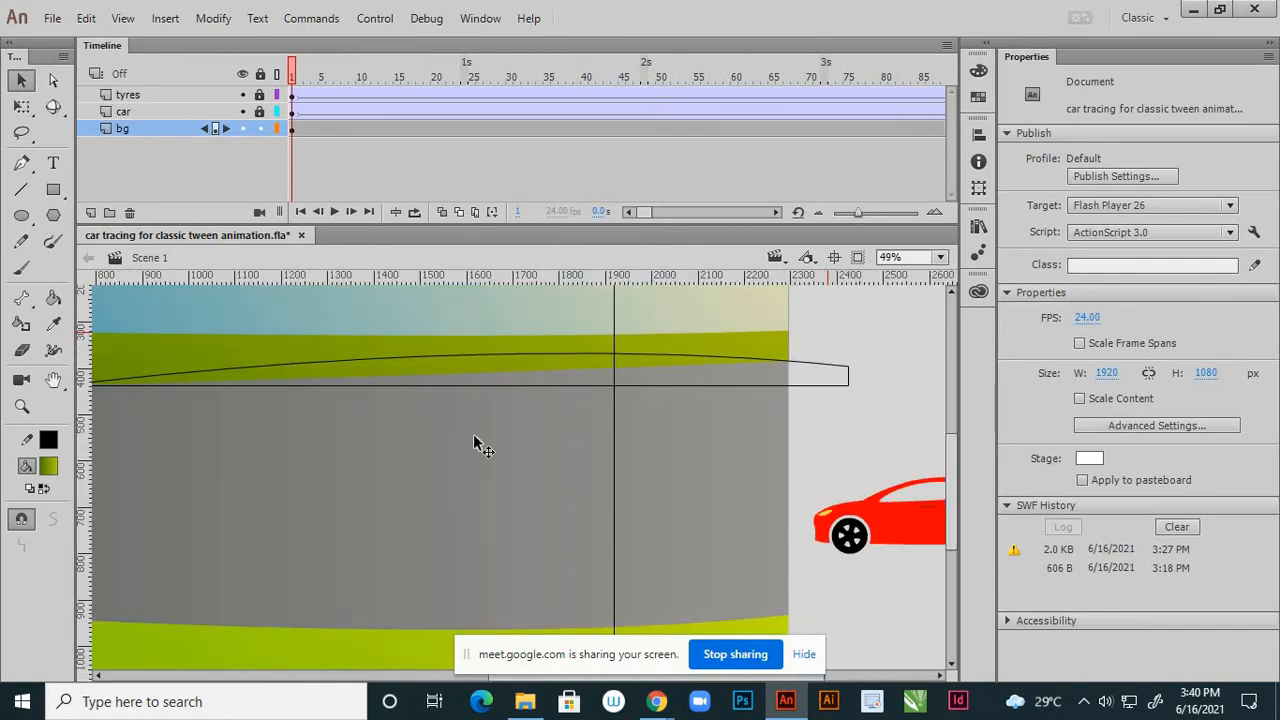
scroll(612, 392, up, 1)
drag(622, 390, 658, 384)
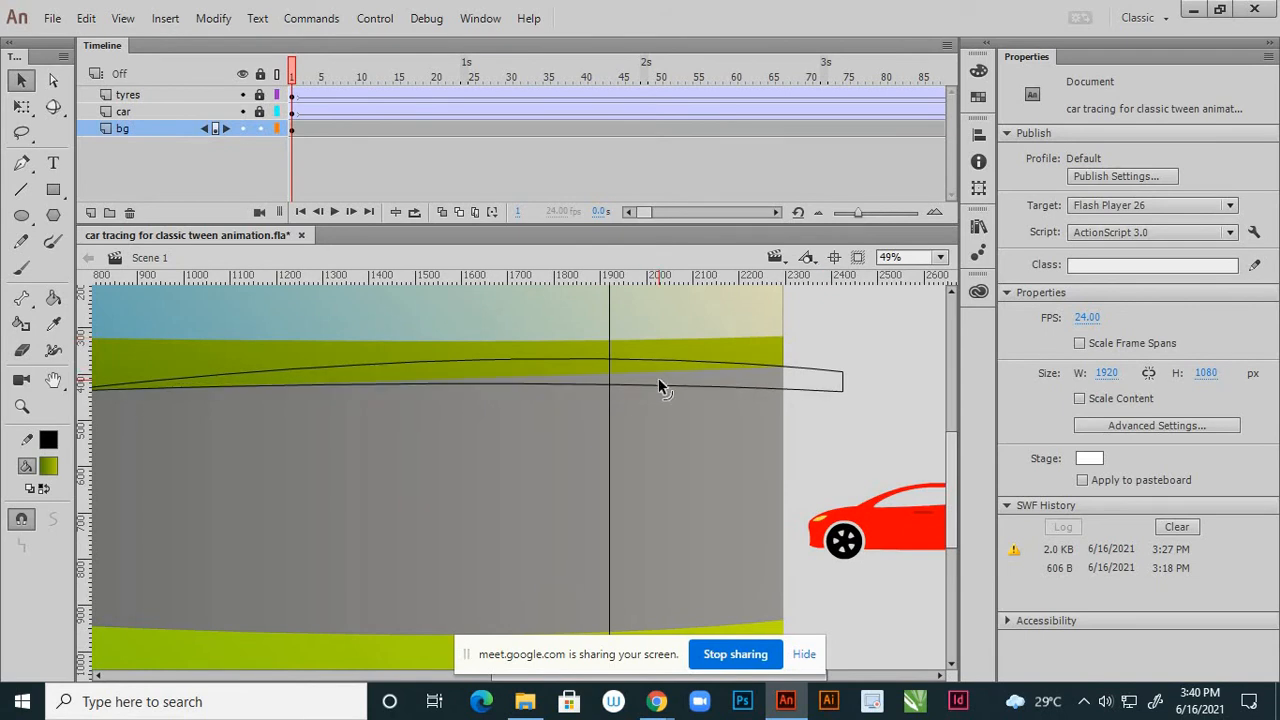
- Try breaking apart the wedge outline on the bg layer
scroll(723, 406, down, 2)
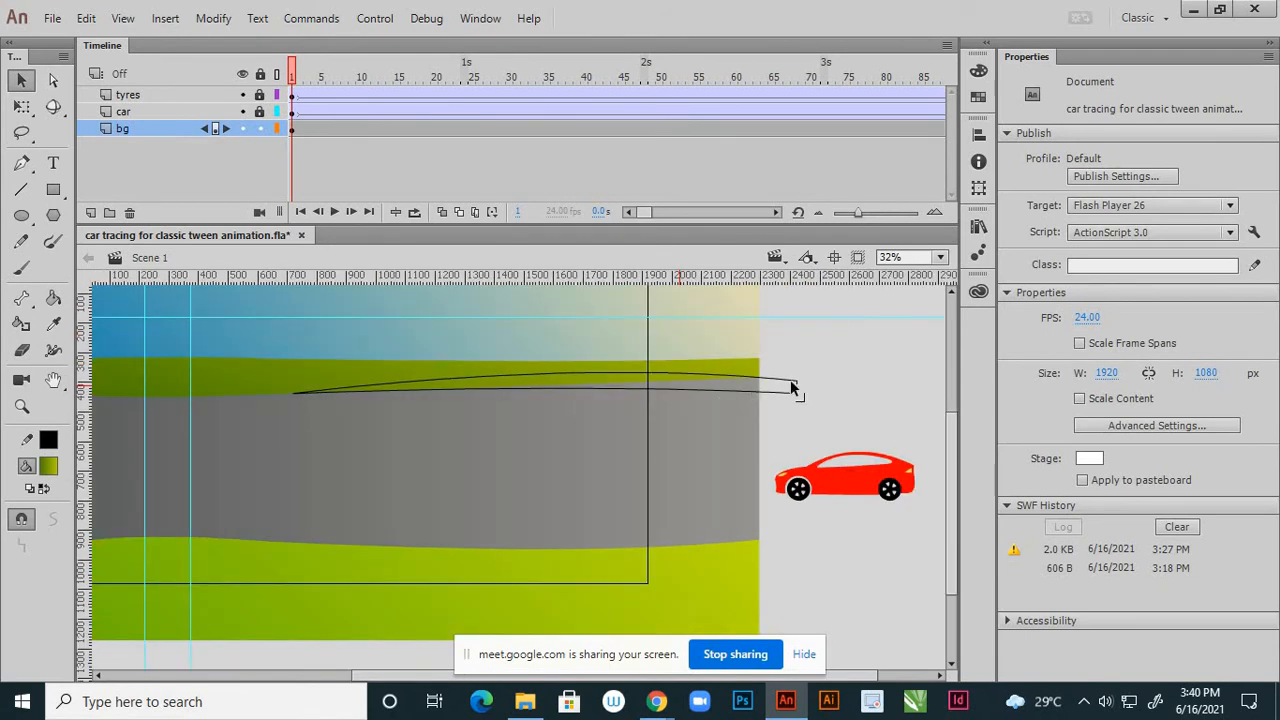
drag(804, 370, 786, 407)
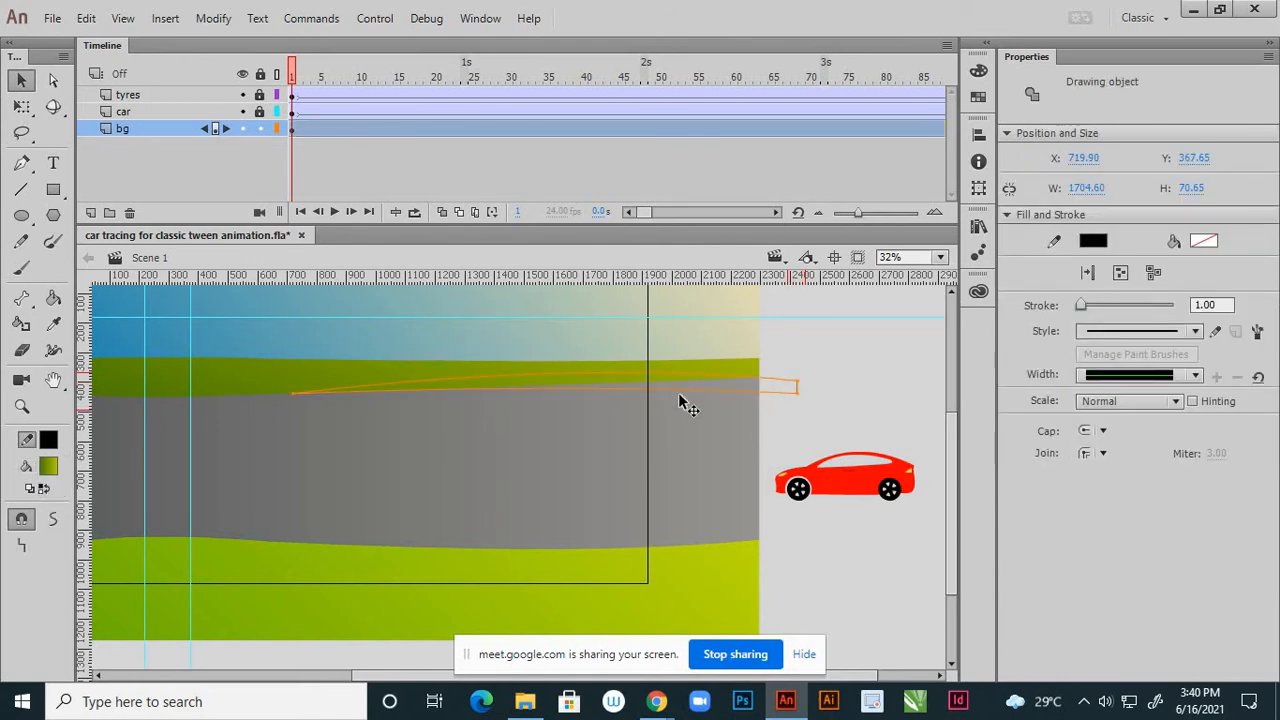
key(ctrl+b)
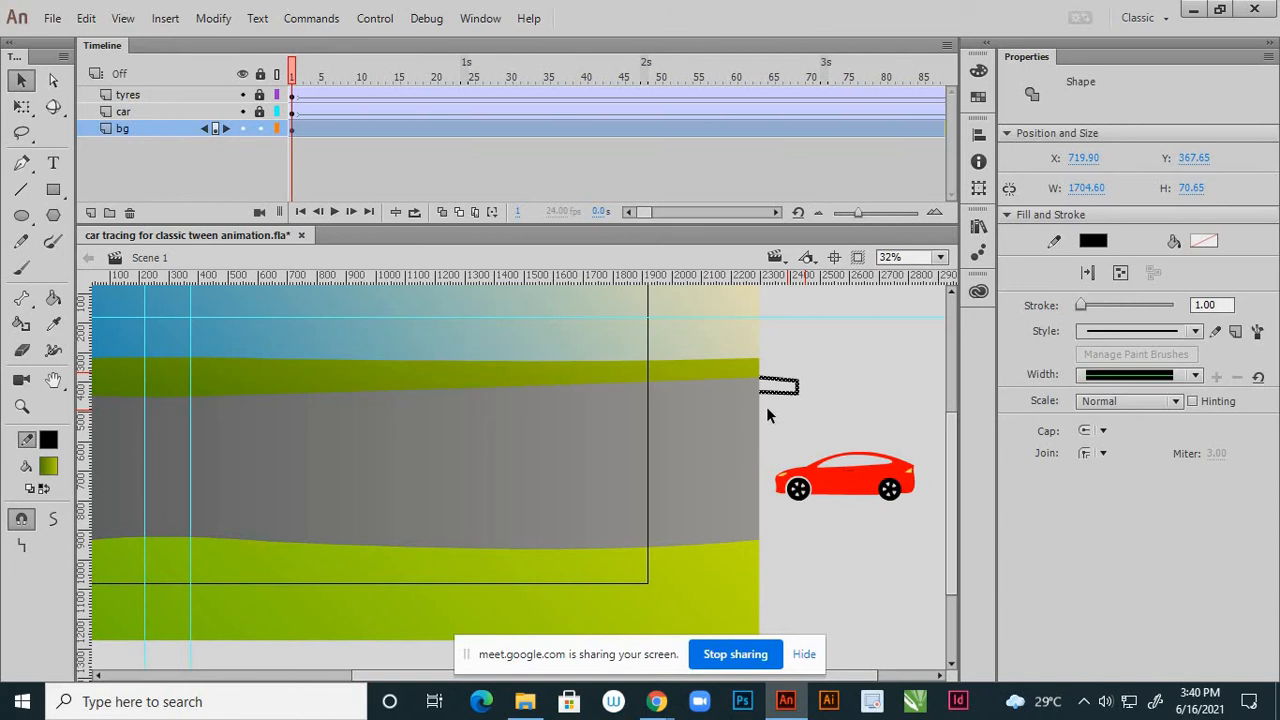
key(ctrl+z)
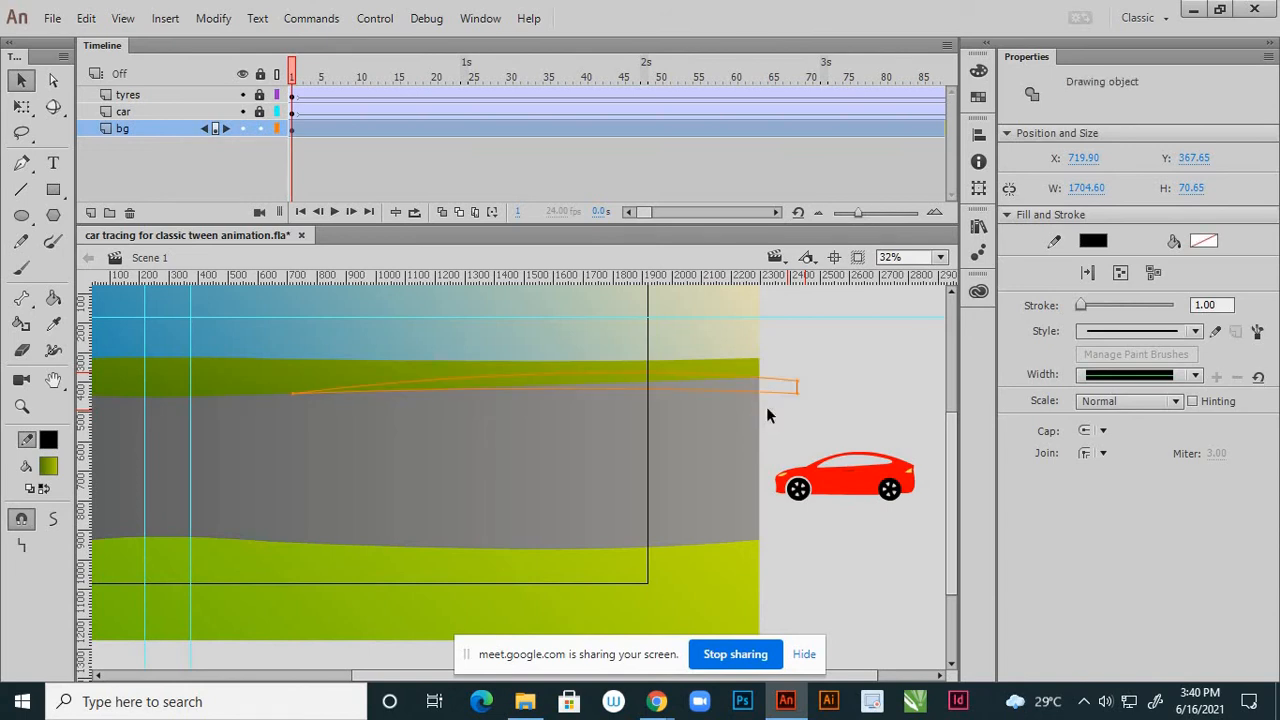
- Cut the wedge outline from the bg layer, lock that layer, and paste the outline in place on a new layer directly above it
click(766, 406)
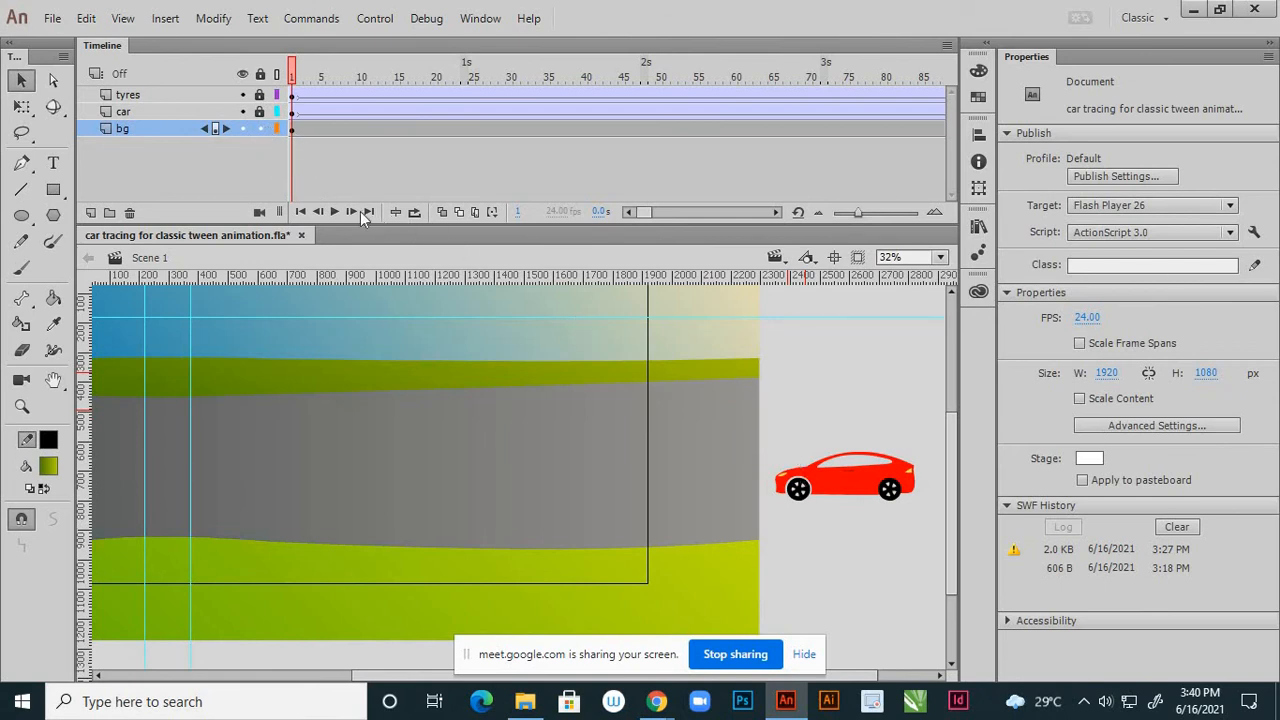
click(259, 129)
click(90, 213)
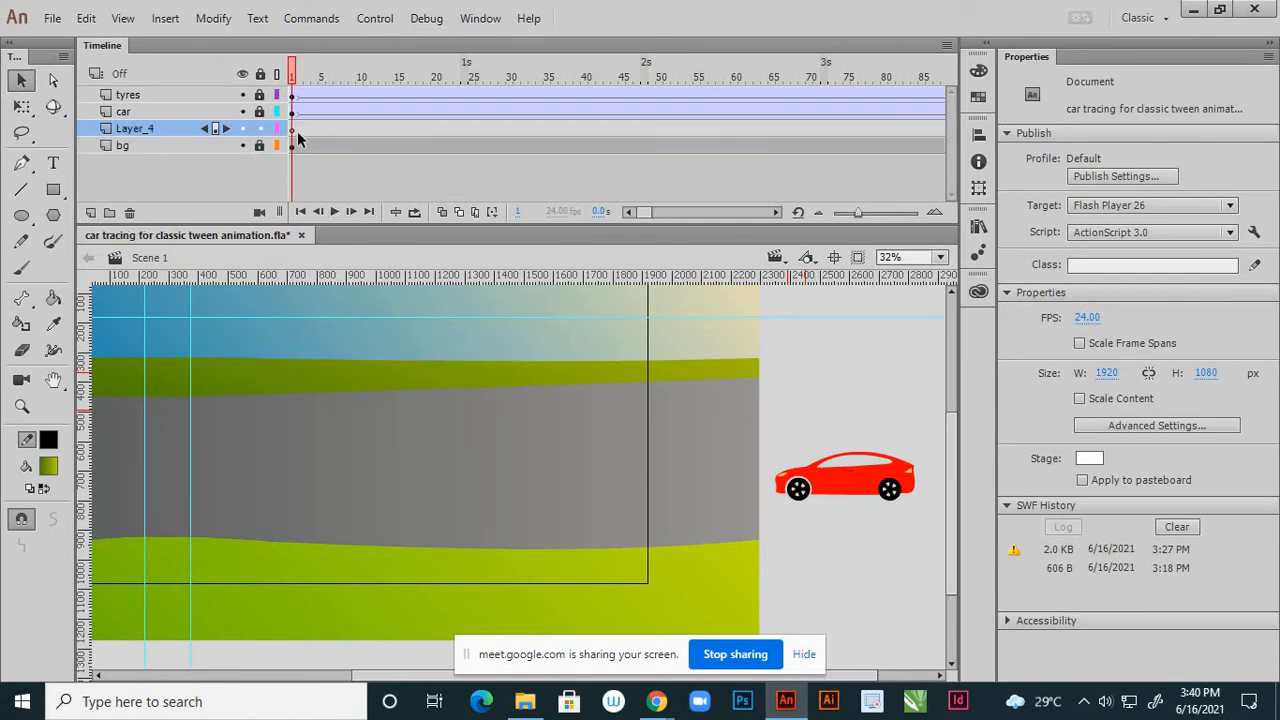
click(294, 131)
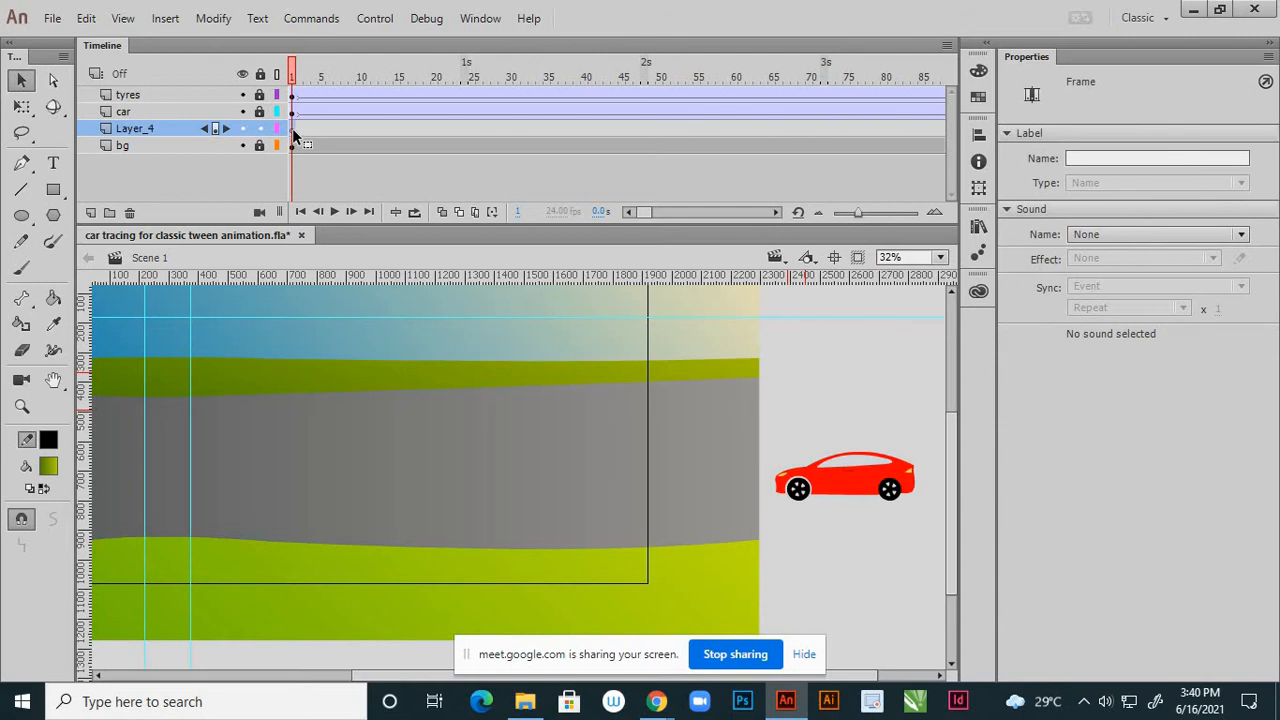
click(294, 130)
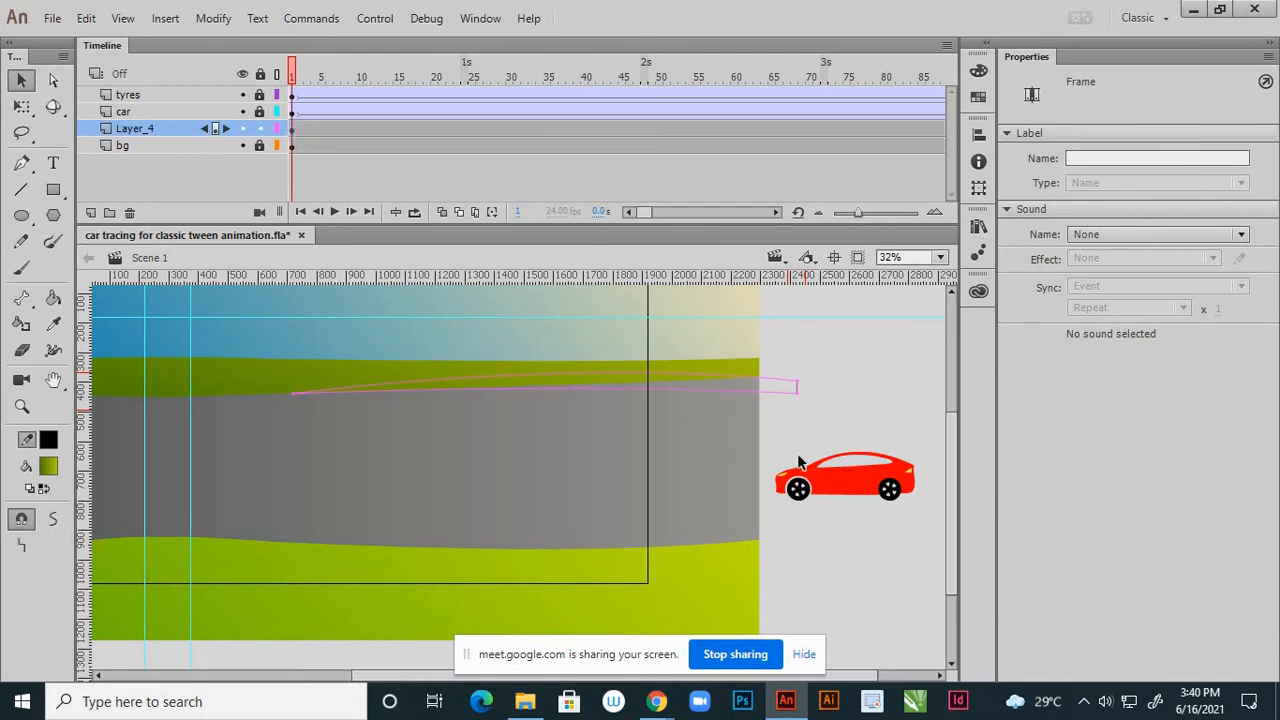
- Fill the wedge outline on Layer_4 with solid orange-brown #CC9900 using the Paint Bucket
key(ctrl+a)
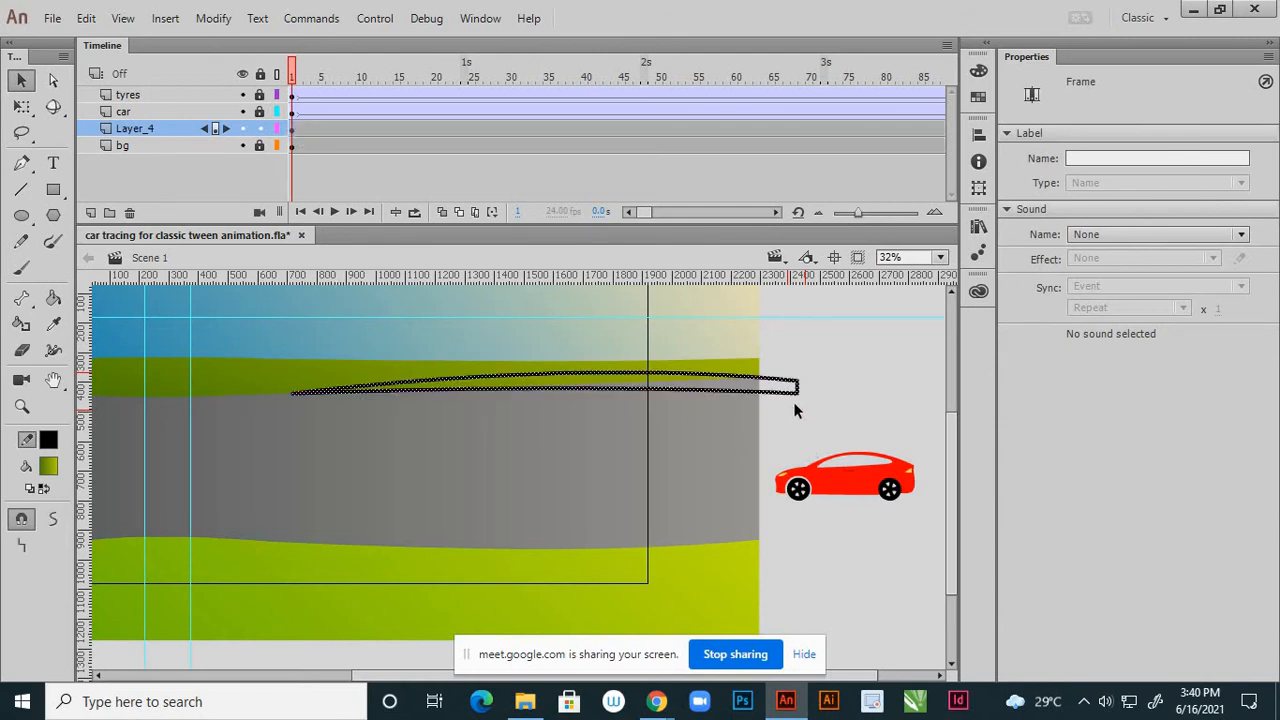
click(819, 392)
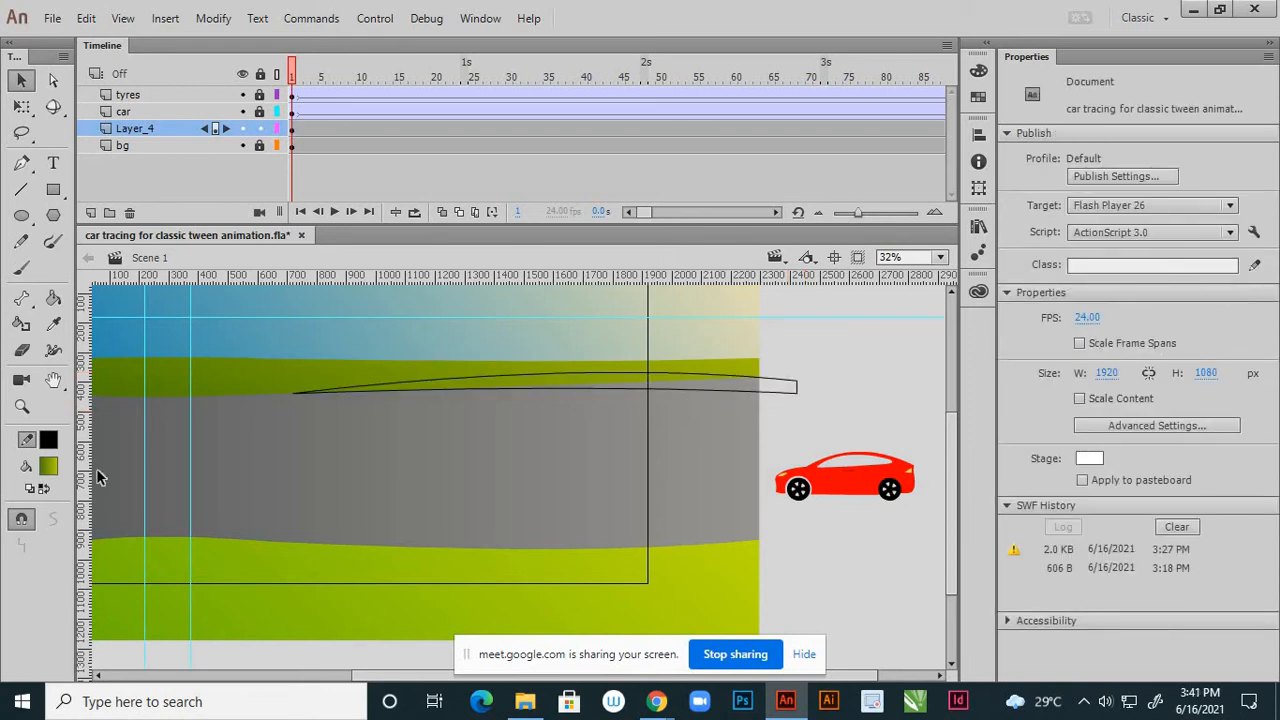
click(48, 466)
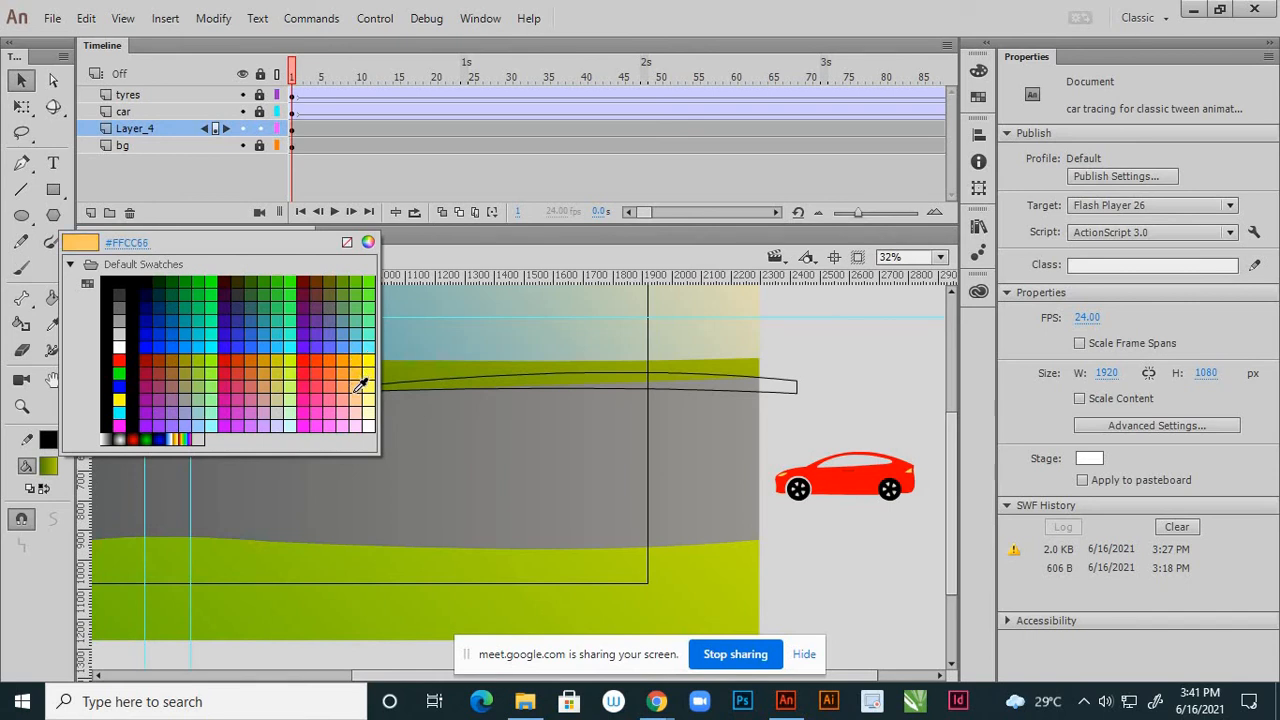
click(268, 368)
key(k)
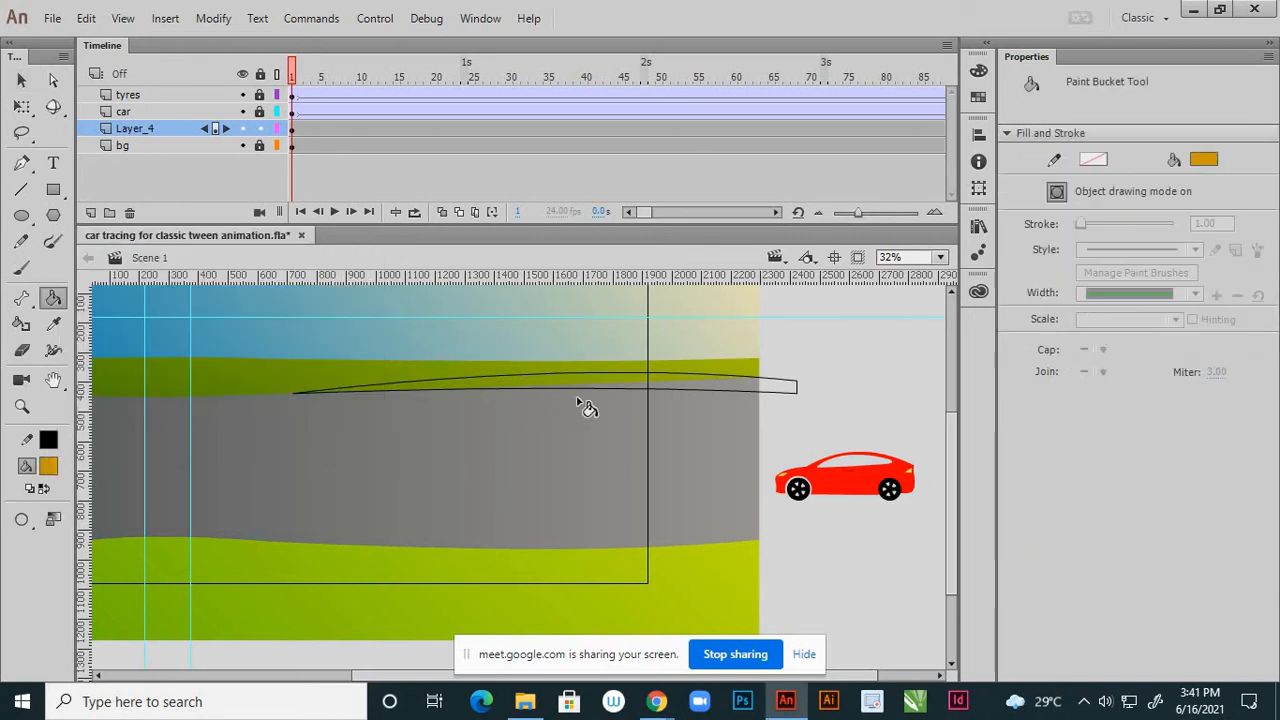
click(600, 383)
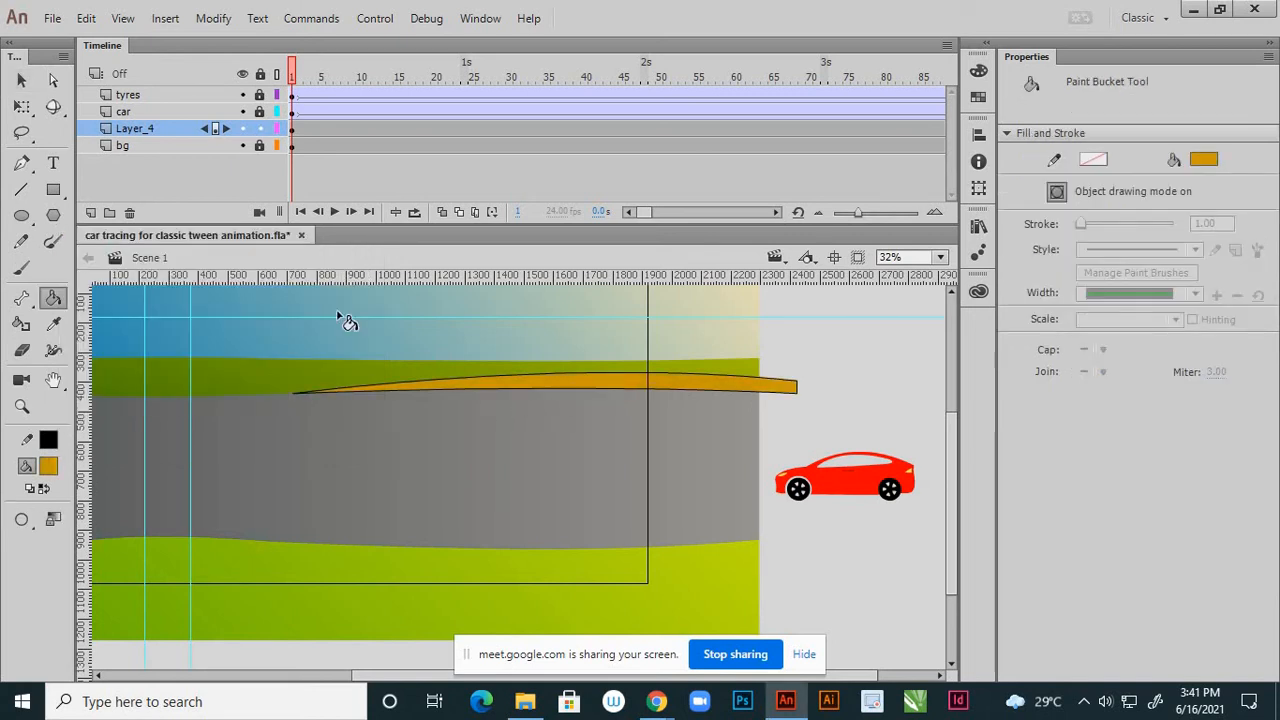
- Remove the black stroke from the orange-brown wedge, keeping only its fill
click(24, 82)
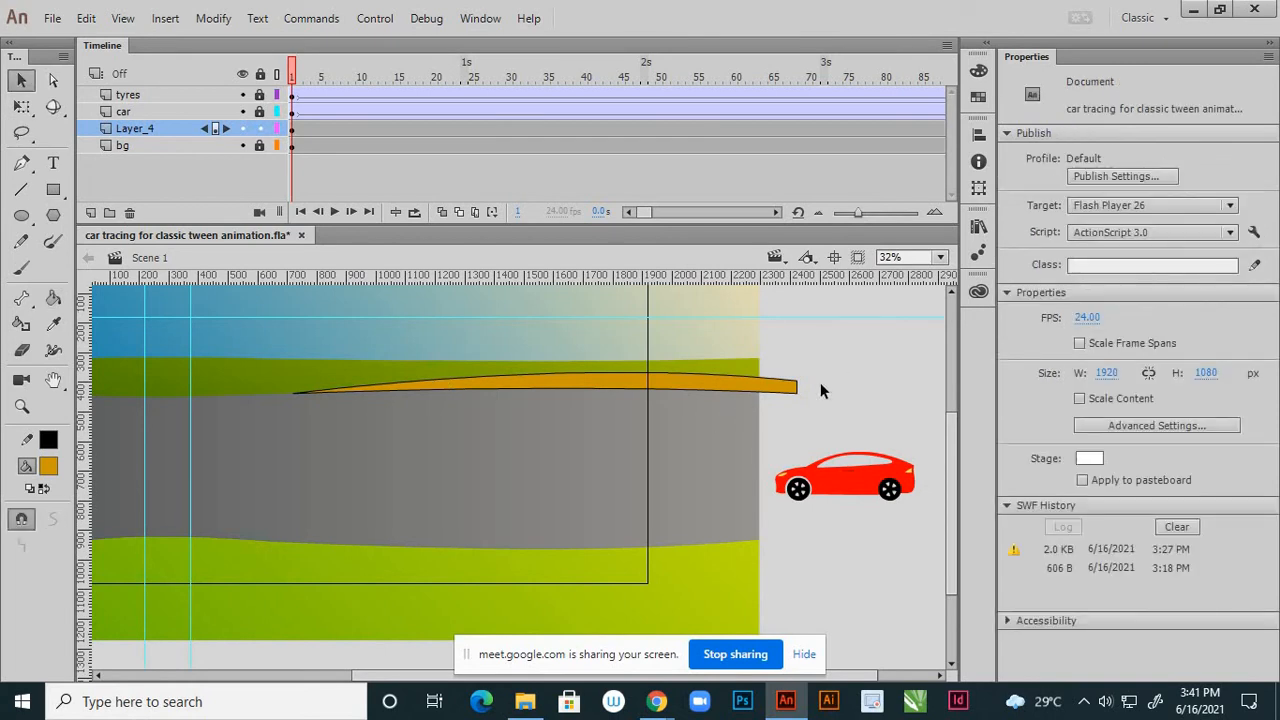
mouse_move(842, 358)
mouse_down()
mouse_move(423, 434)
mouse_move(266, 434)
mouse_up()
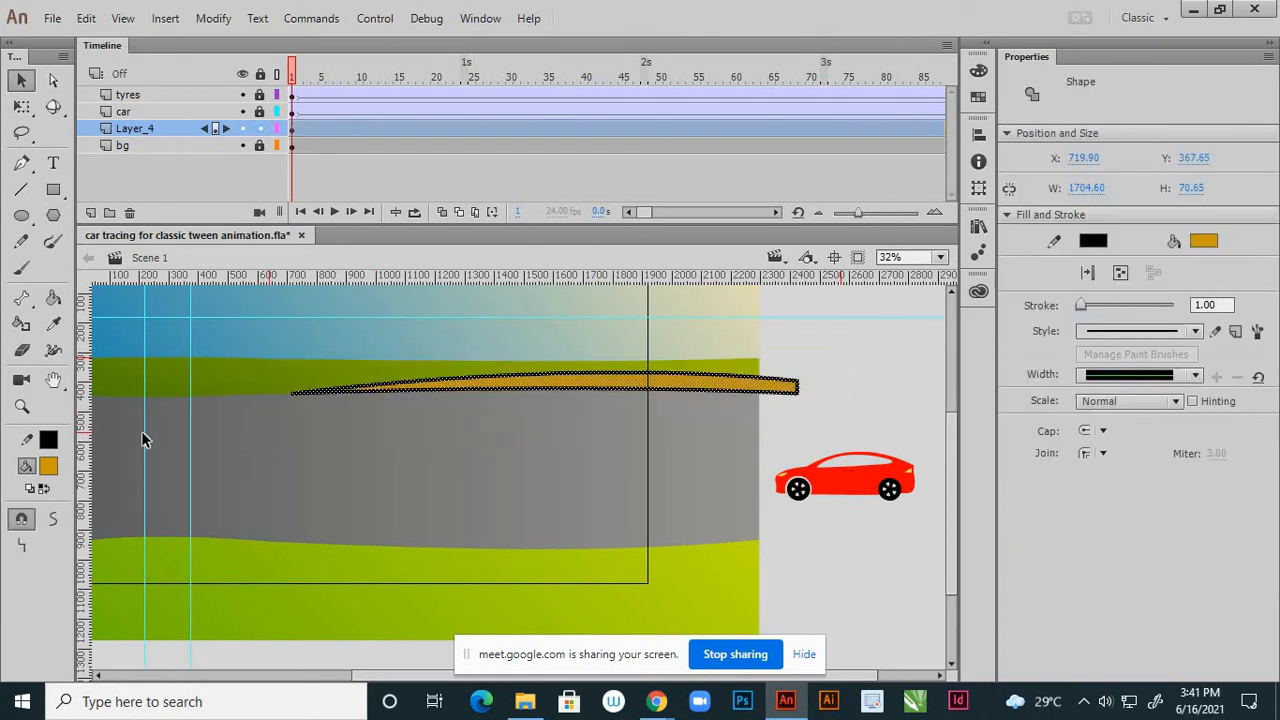
click(48, 440)
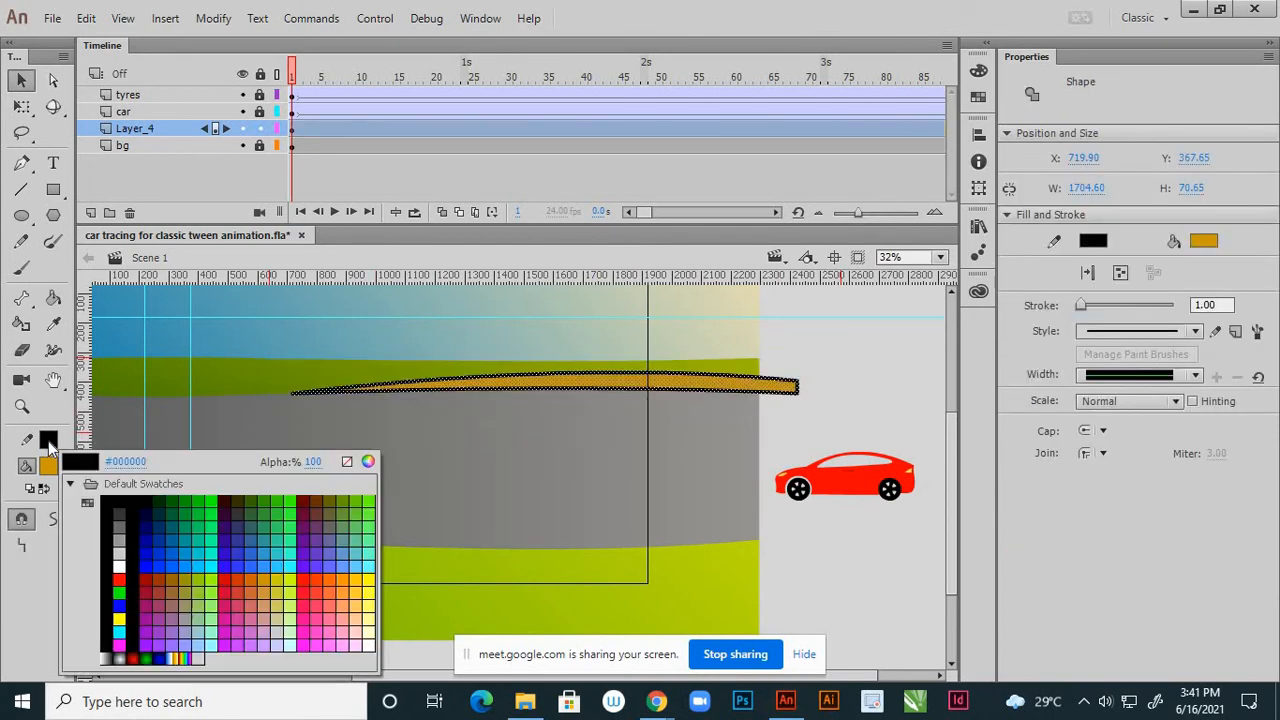
click(347, 461)
click(879, 389)
scroll(700, 440, down, 4)
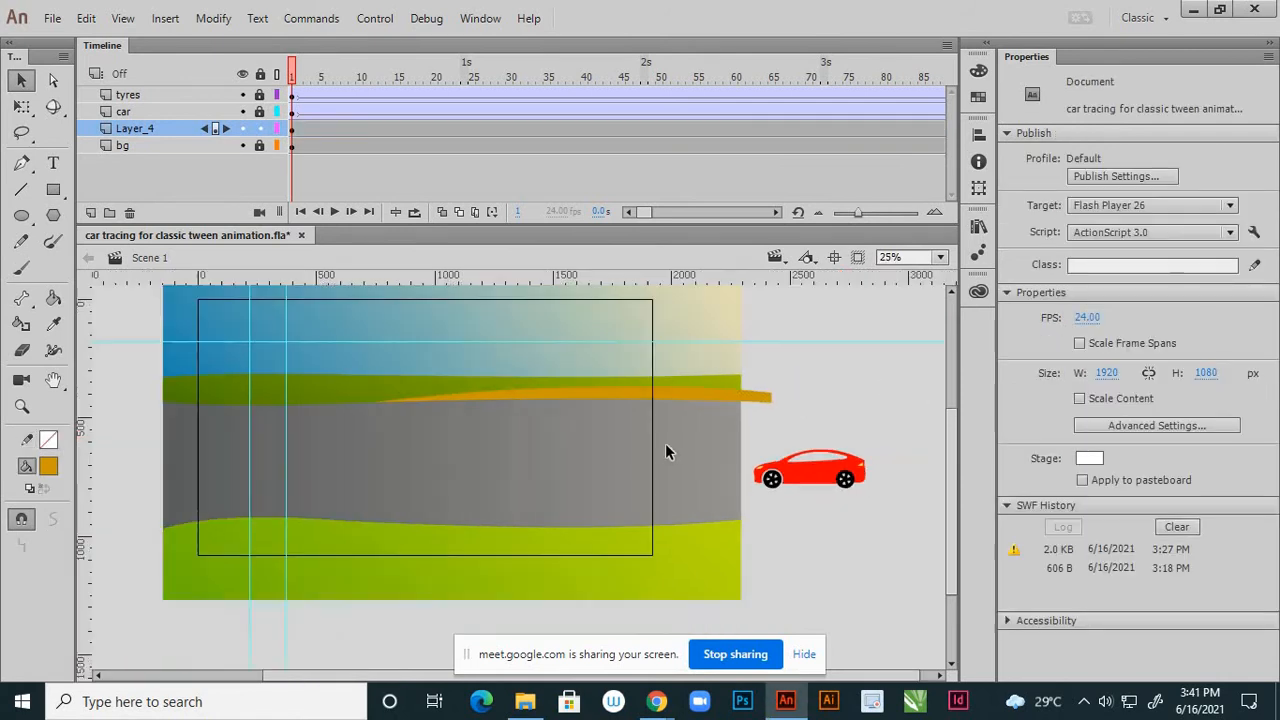
- Change the wedge's fill type from a solid color to a linear gradient
scroll(625, 440, up, 4)
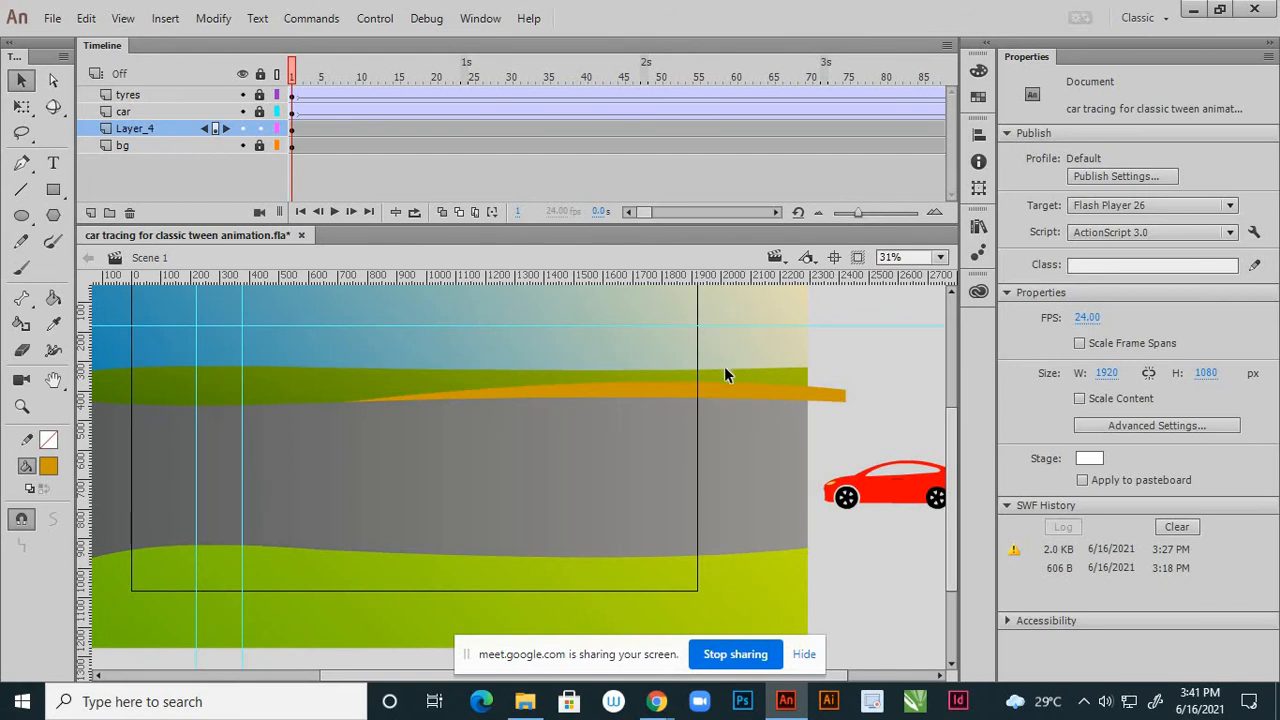
scroll(623, 420, down, 2)
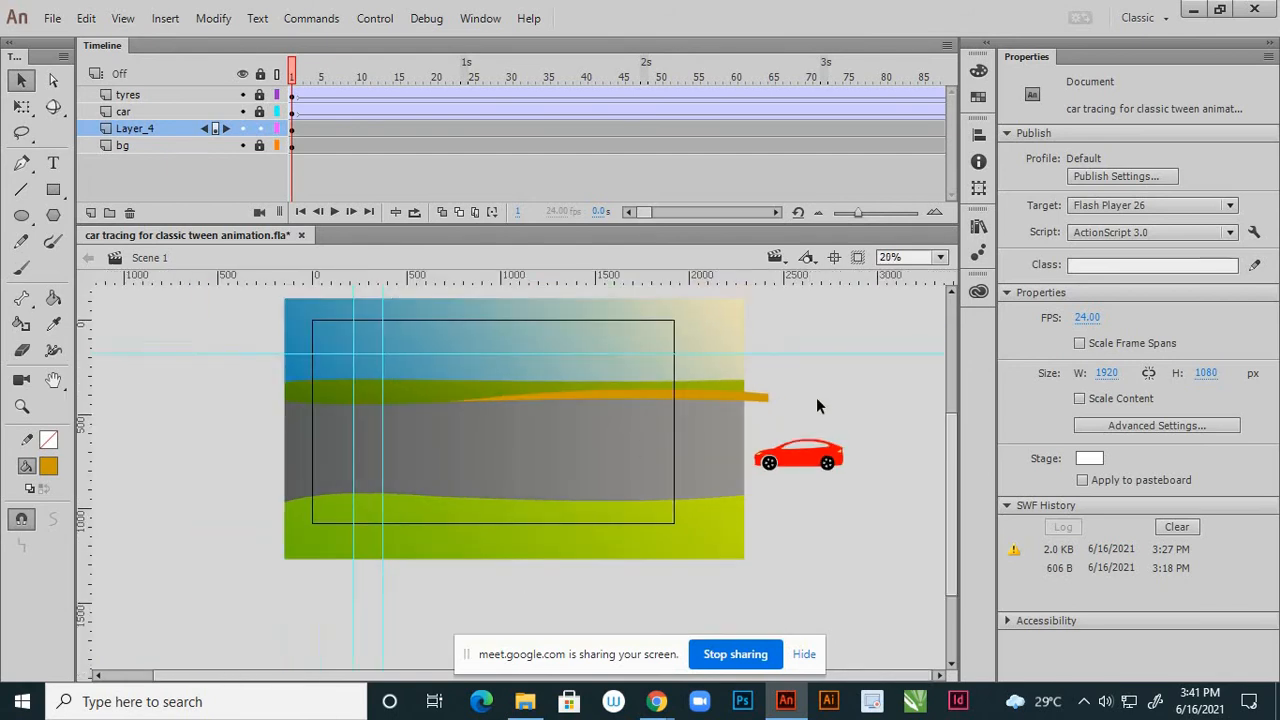
scroll(780, 405, up, 2)
scroll(760, 400, up, 1)
click(674, 397)
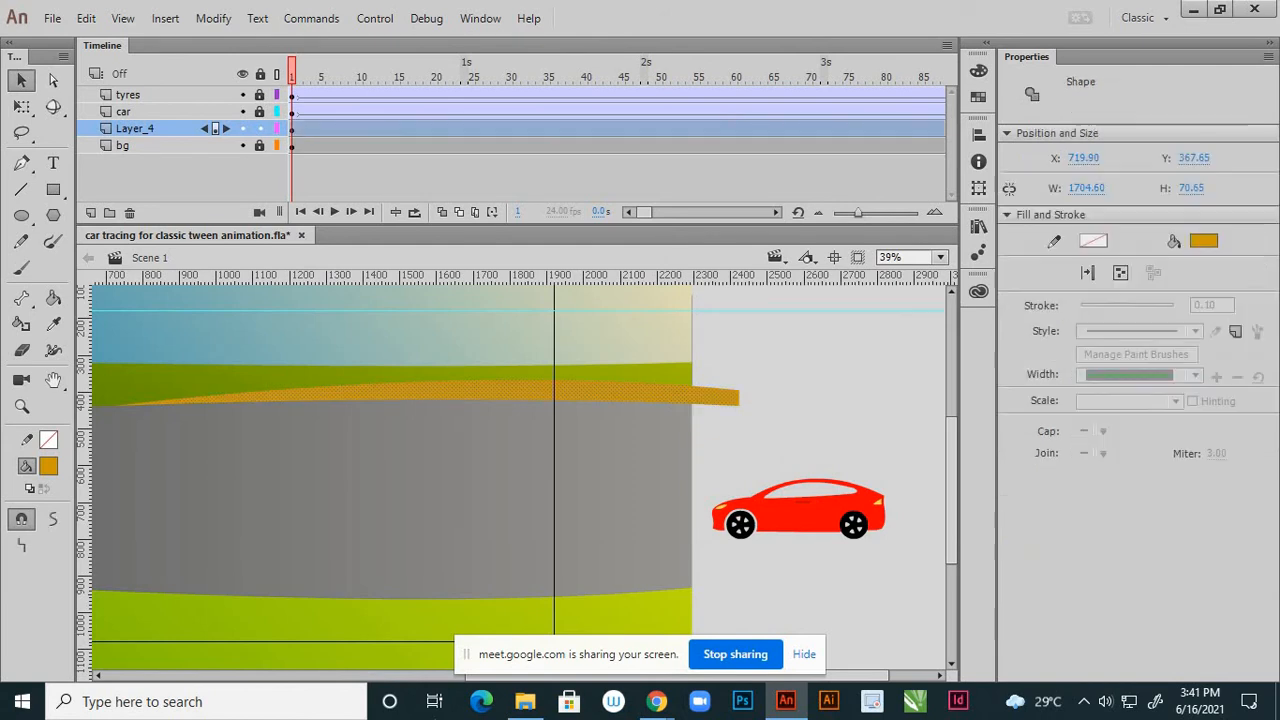
click(980, 73)
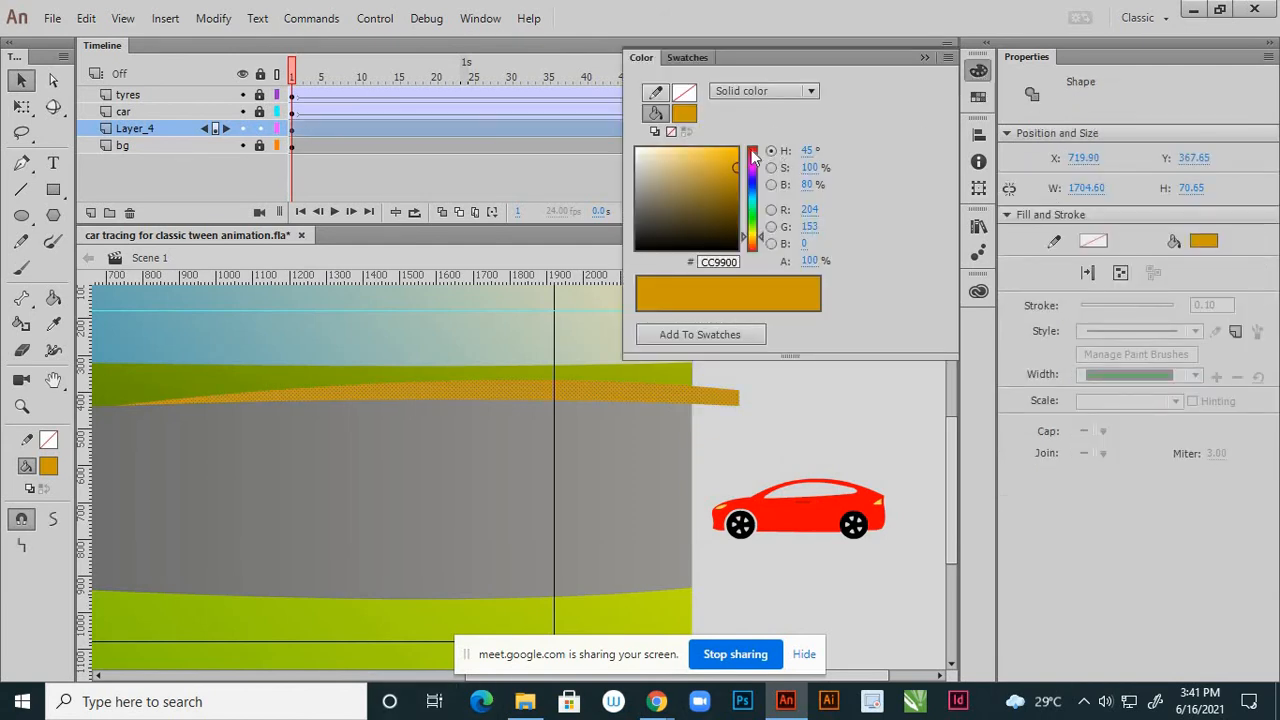
click(810, 92)
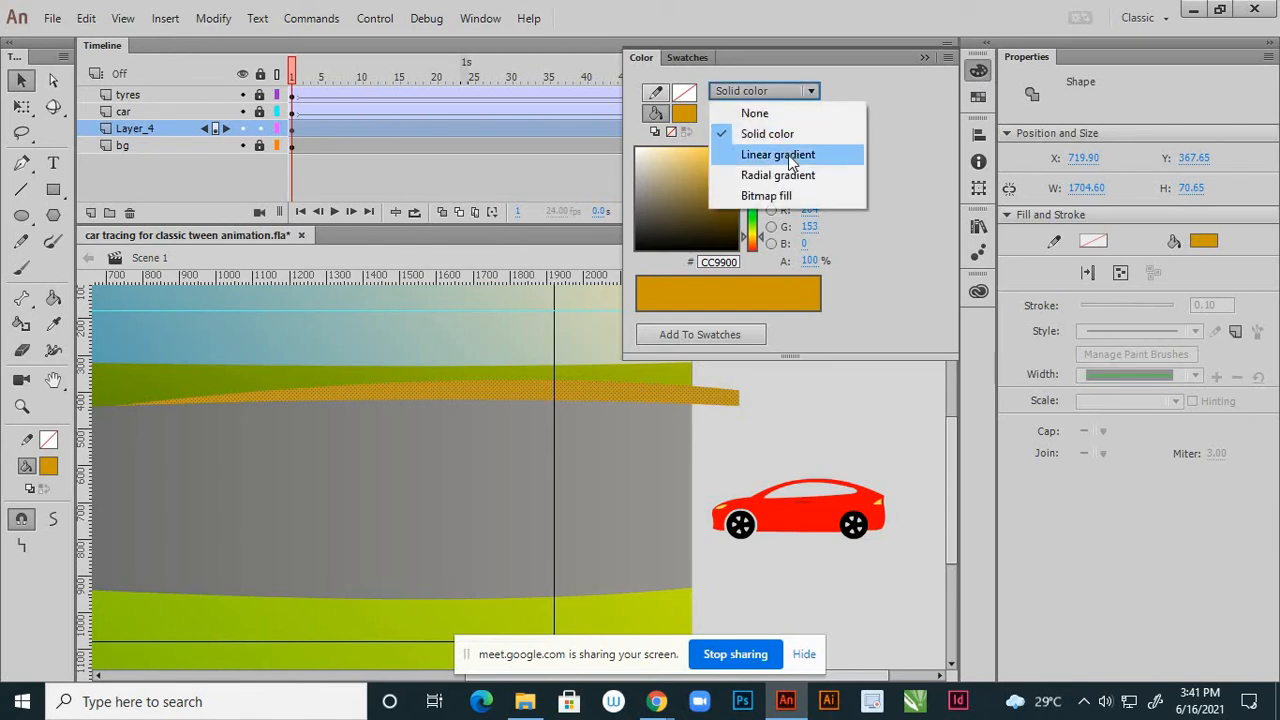
click(792, 157)
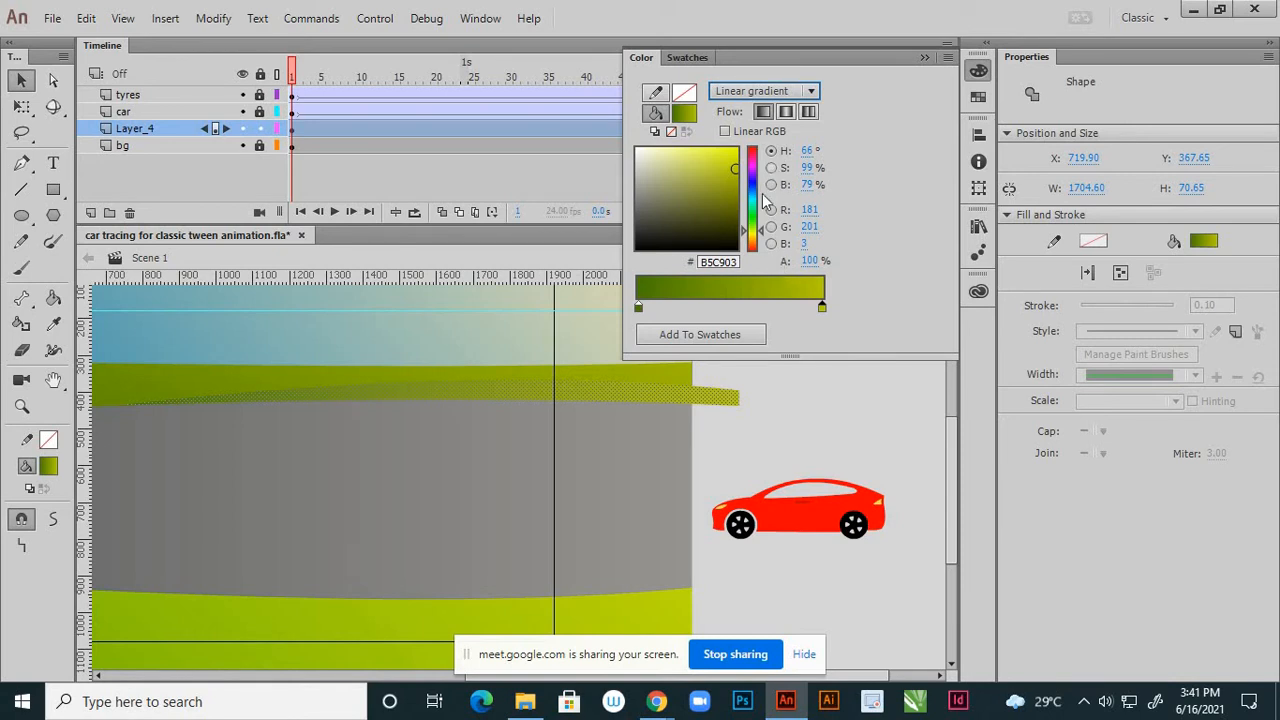
- Set the right color stop of the wedge's gradient to light orange #FFCA66
drag(765, 234, 765, 245)
click(707, 177)
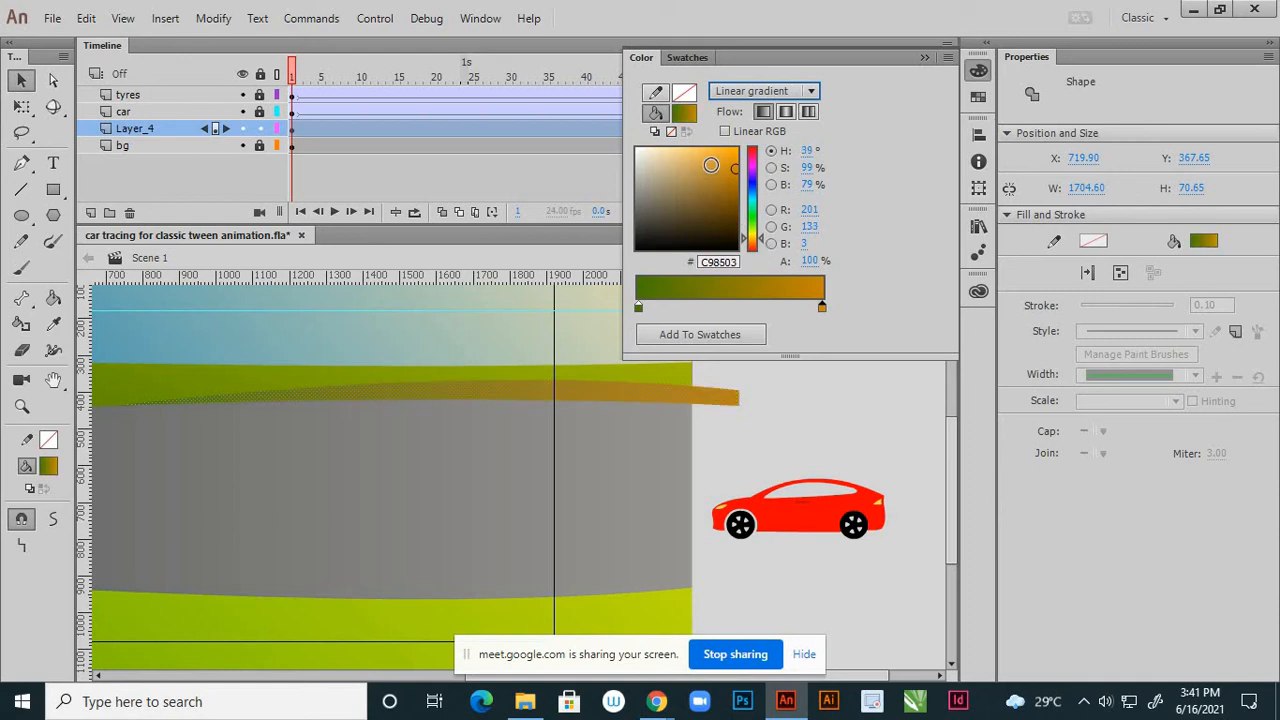
mouse_move(707, 177)
mouse_down()
mouse_move(700, 153)
mouse_move(687, 157)
mouse_move(696, 147)
mouse_up()
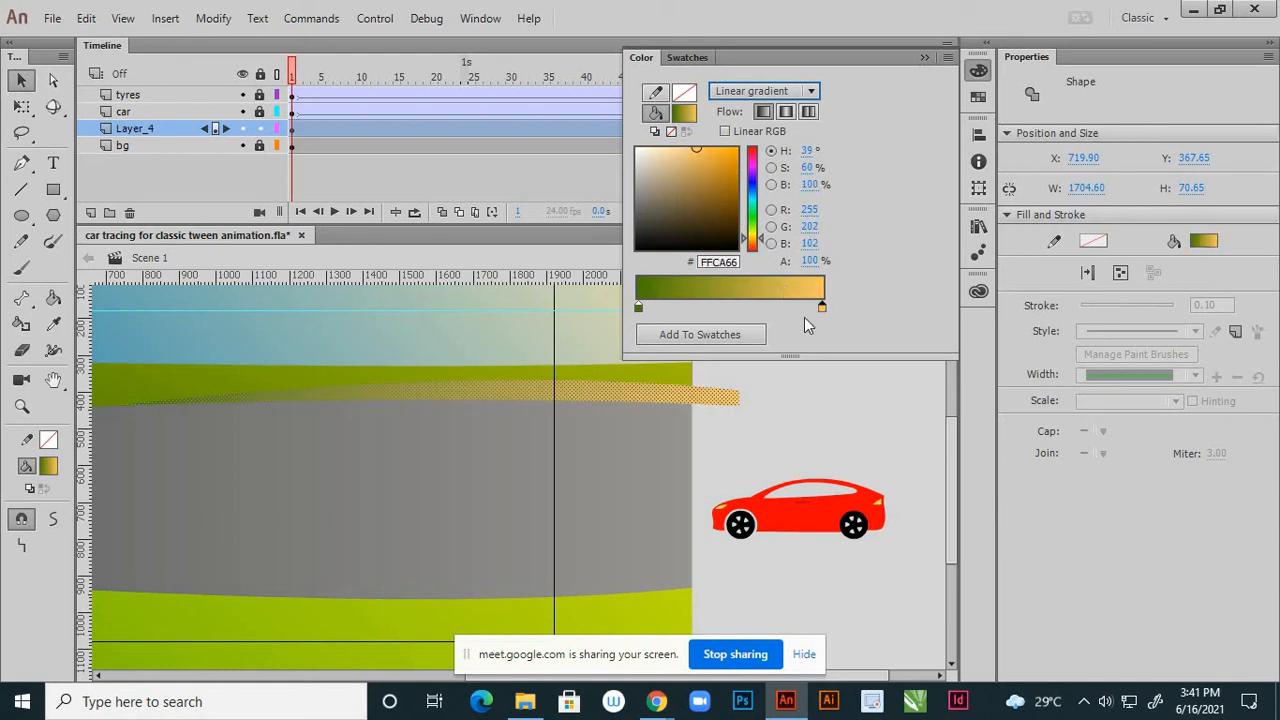
- Set the left color stop of the wedge's gradient to dark ochre #B4830B and deselect the shape
click(639, 307)
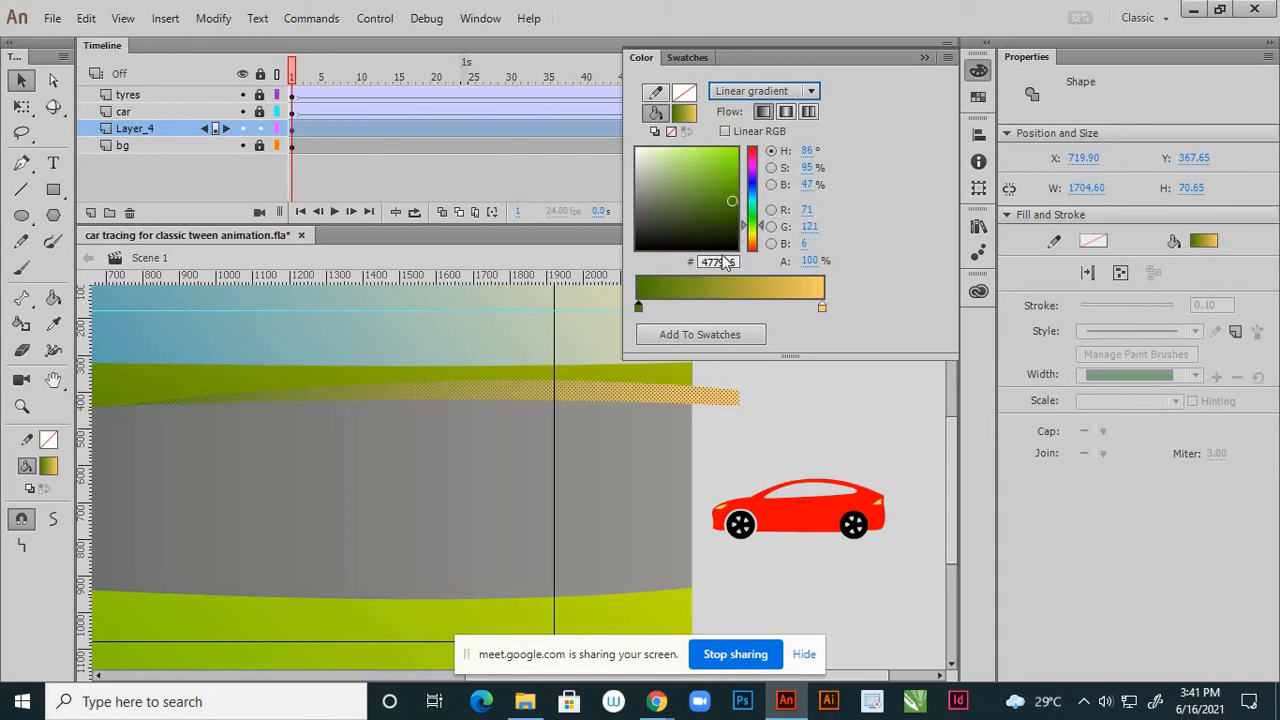
click(753, 236)
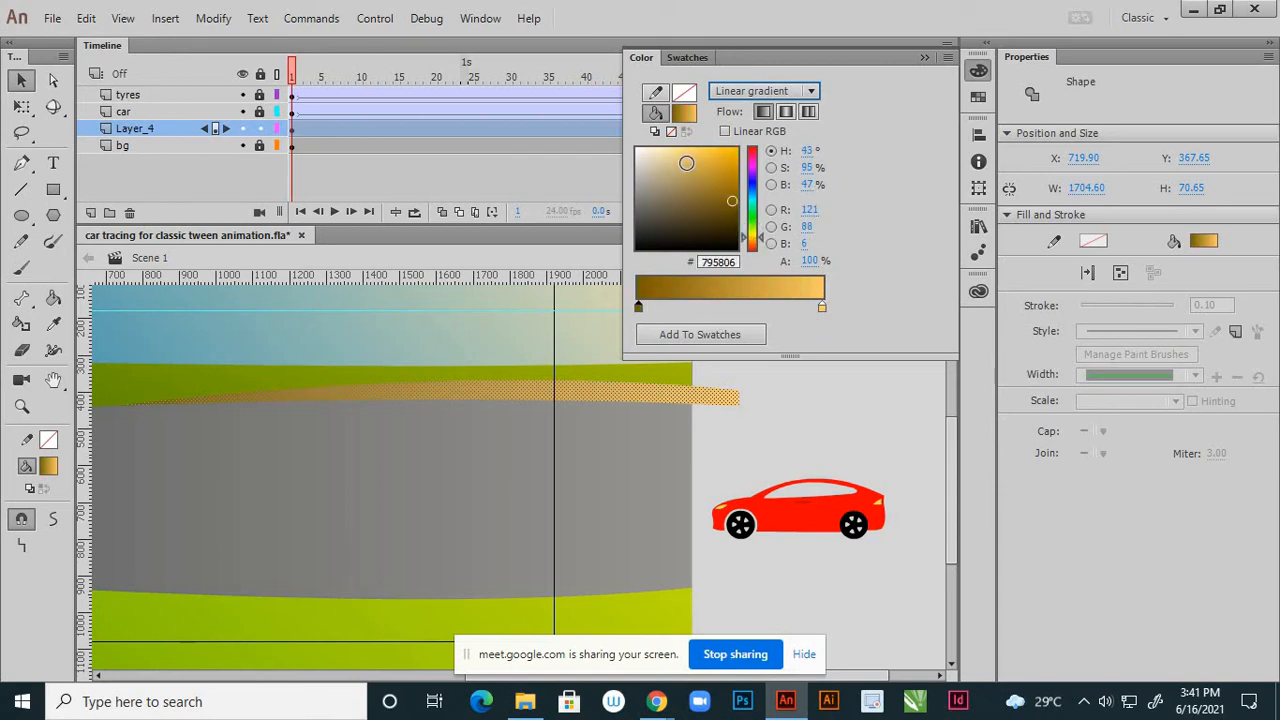
drag(698, 159, 731, 177)
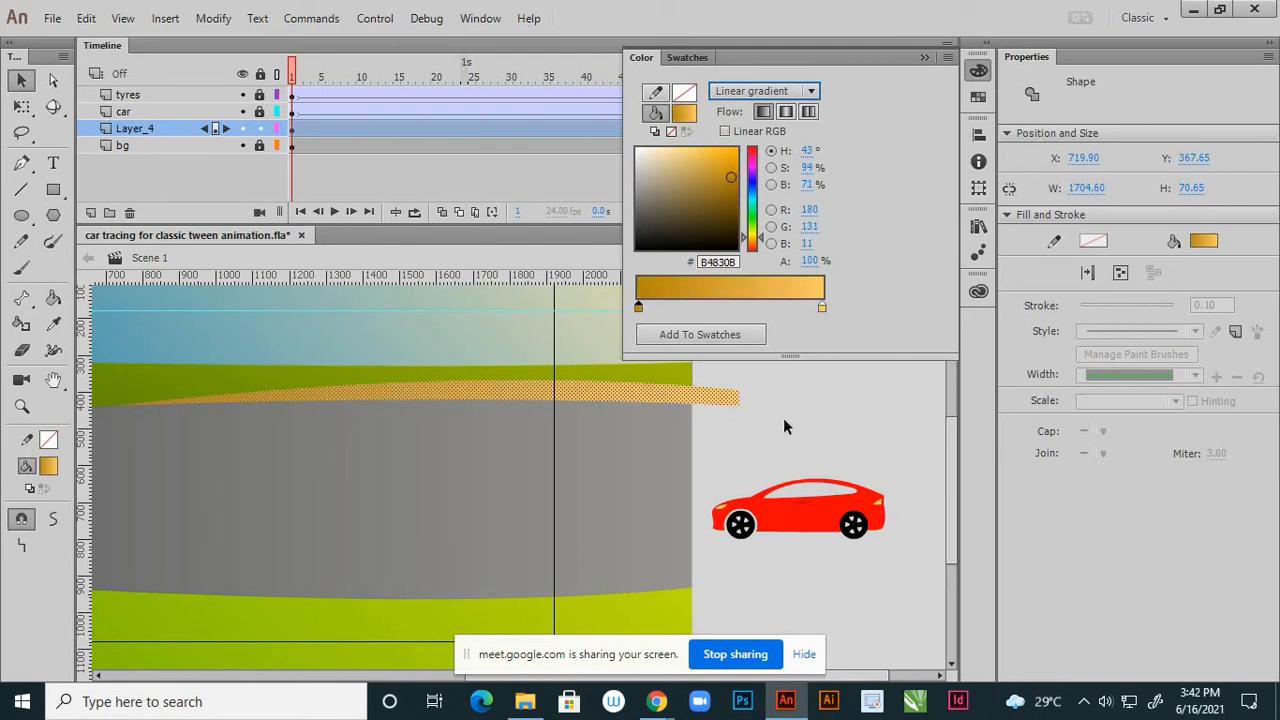
scroll(784, 421, down, 1)
click(787, 405)
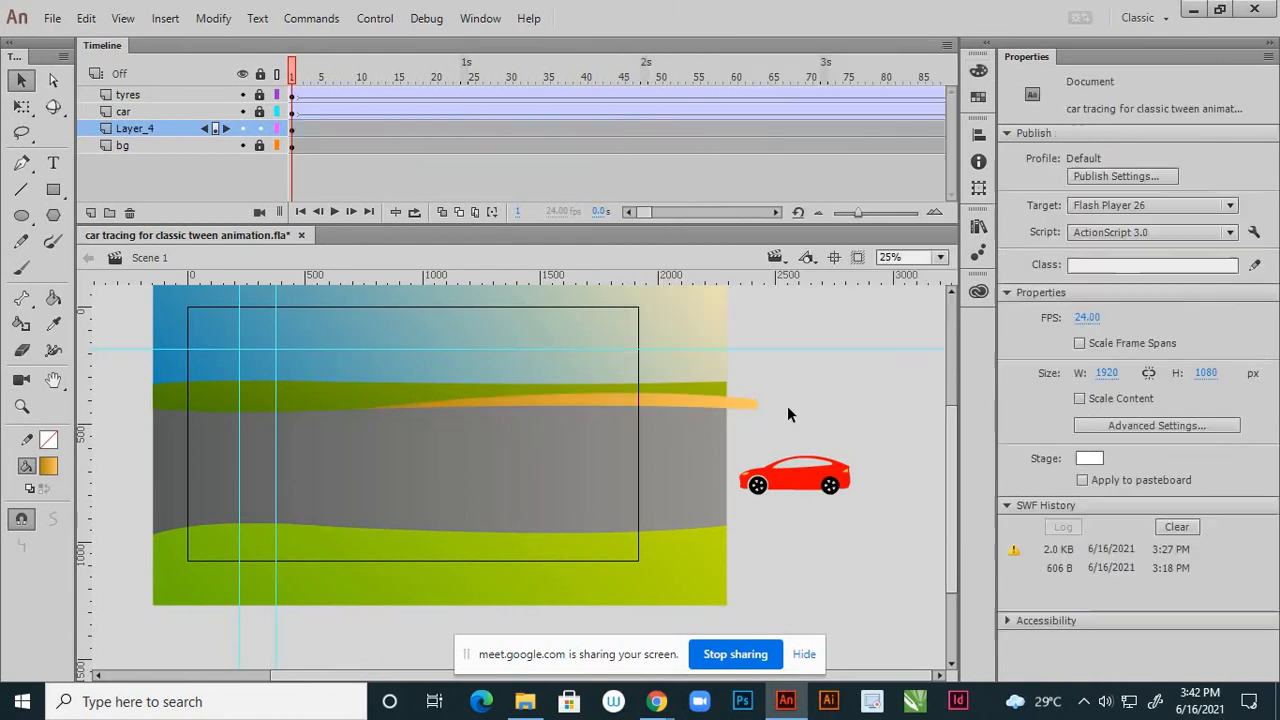
scroll(798, 393, down, 1)
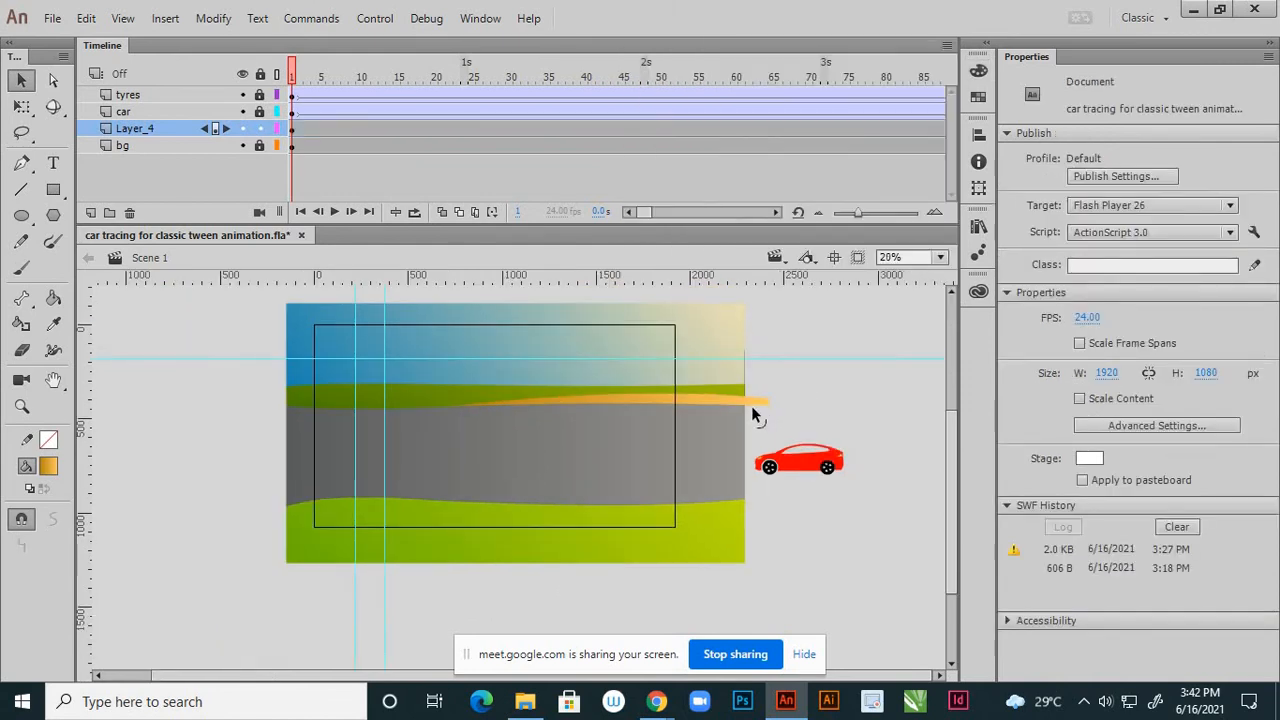
- Try shifting the wedge's gradient to the right with Gradient Transform, undo the shift, and rotate the gradient counter-clockwise so it runs diagonally
click(762, 401)
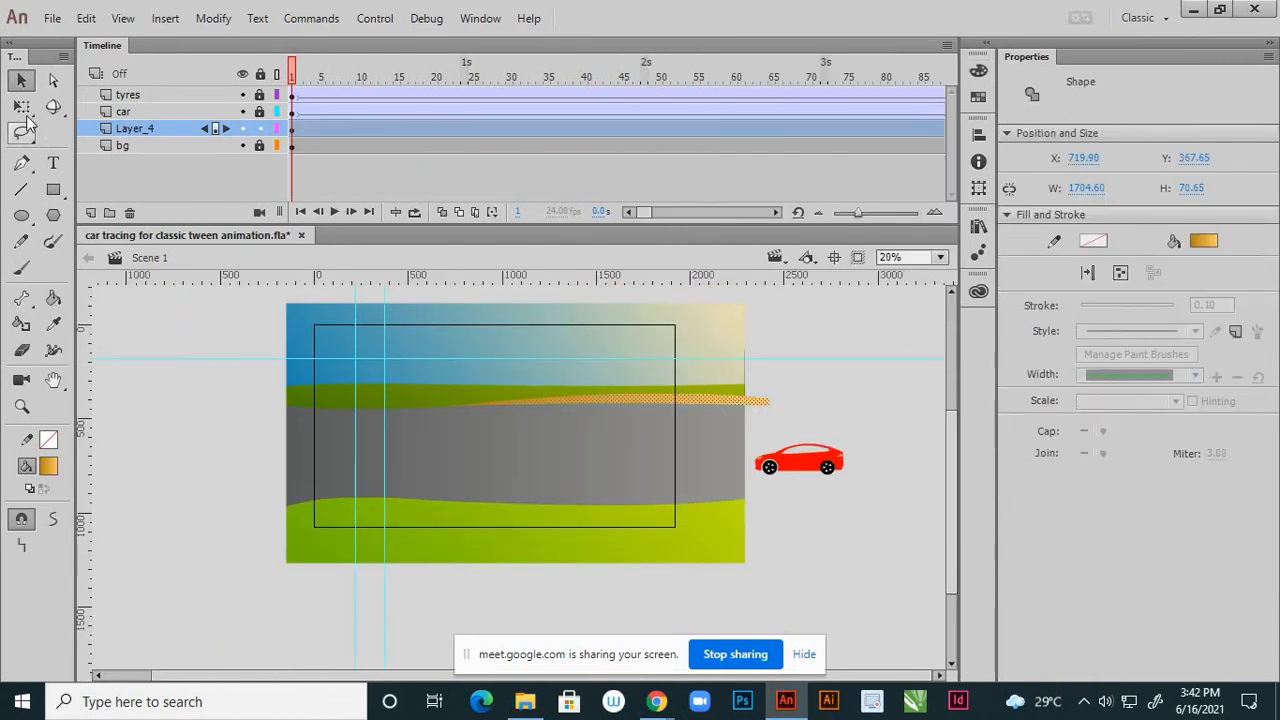
click(22, 106)
click(88, 131)
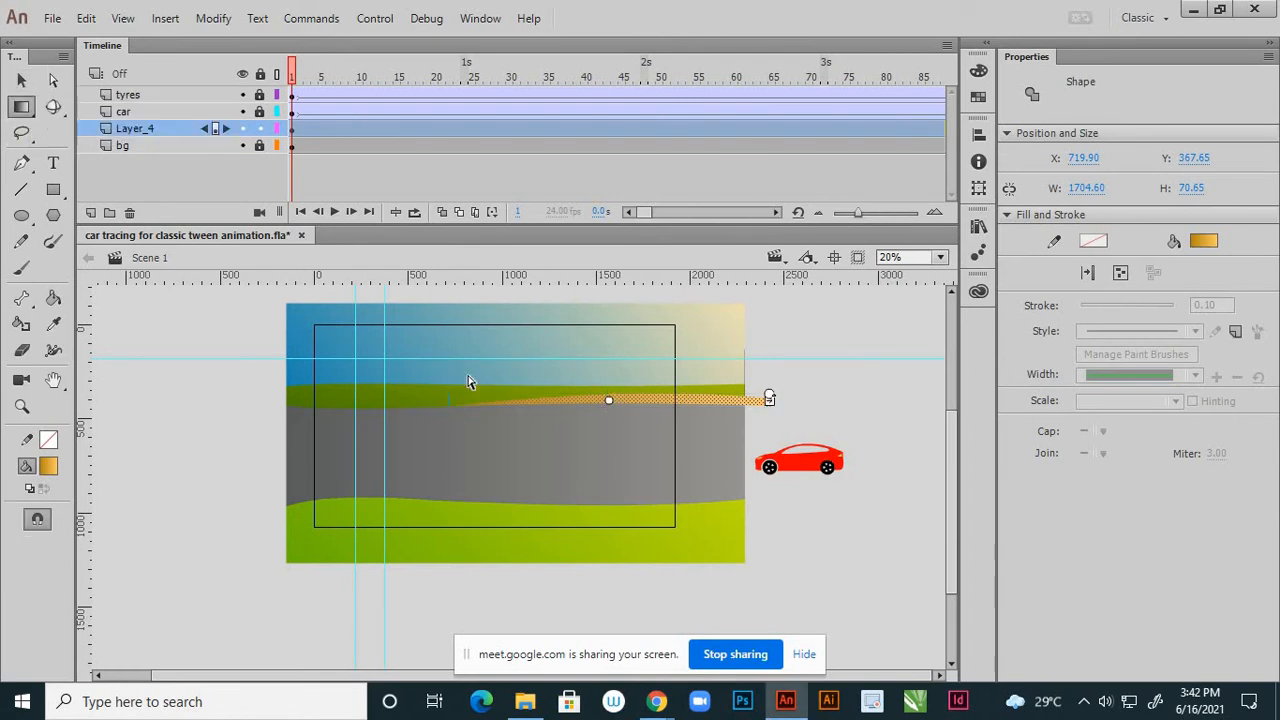
scroll(608, 397, up, 1)
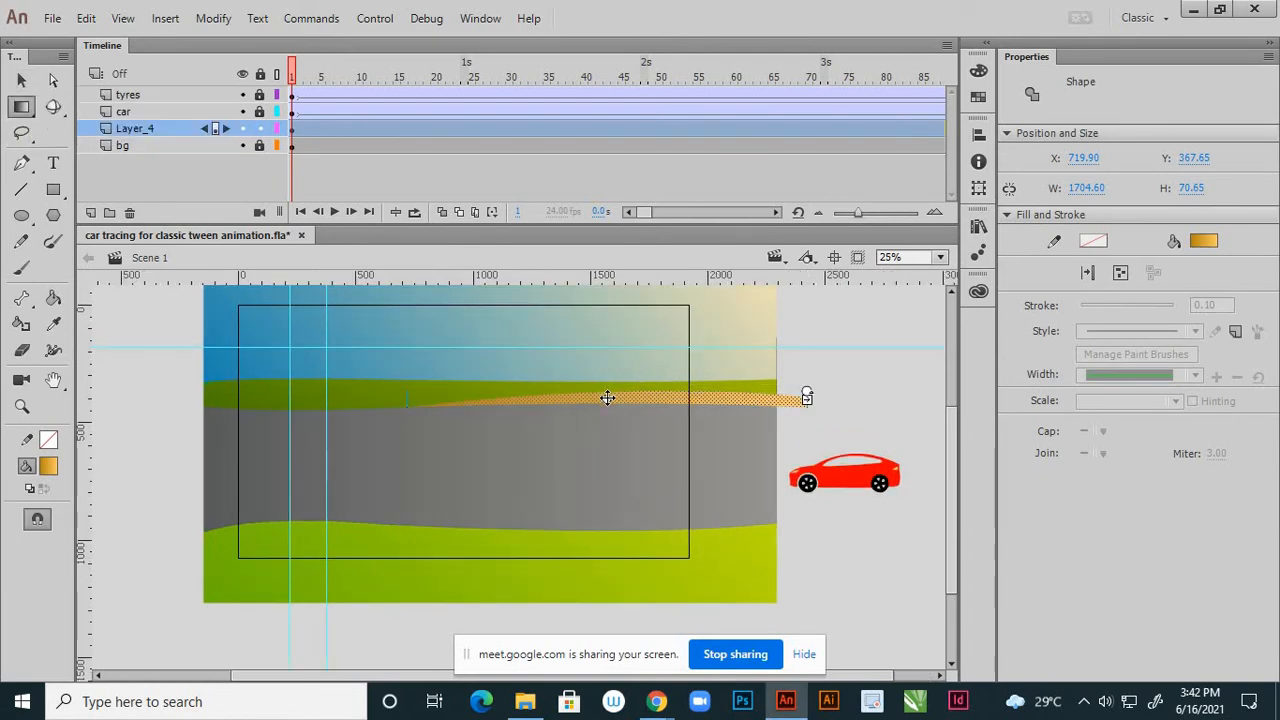
drag(606, 398, 632, 398)
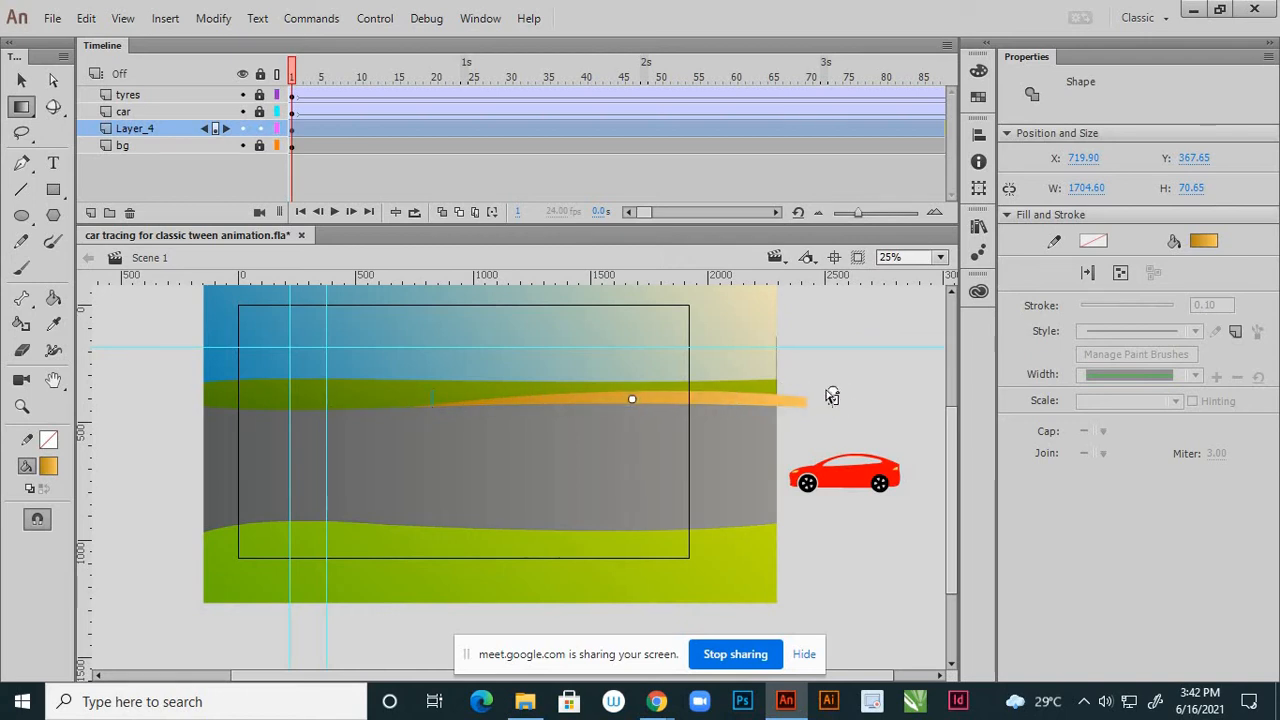
key(q)
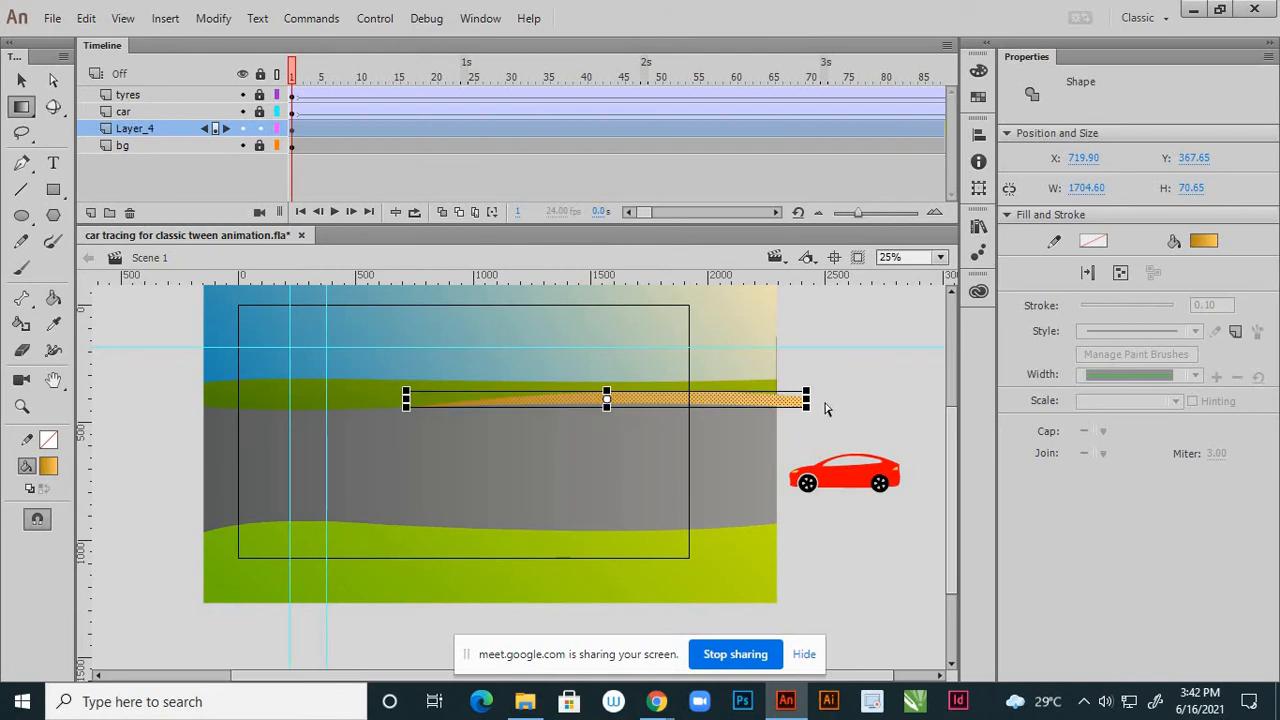
click(809, 401)
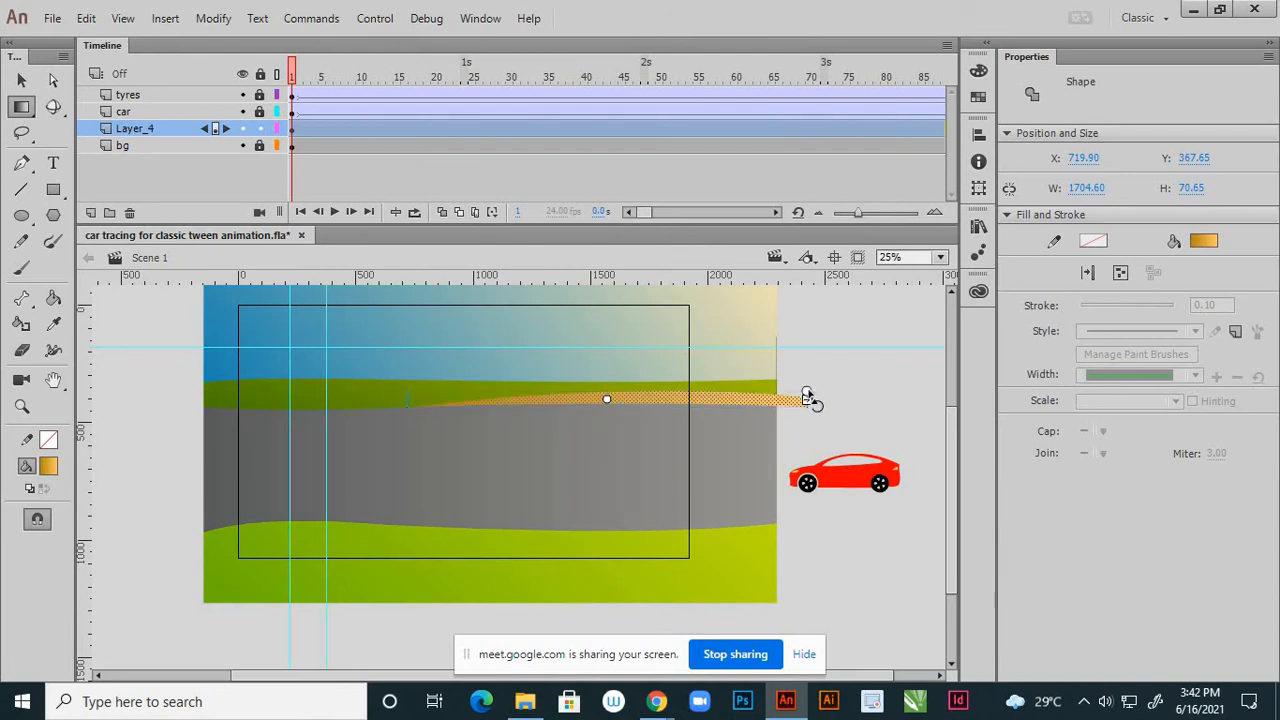
mouse_move(807, 390)
mouse_down()
mouse_move(788, 323)
mouse_move(762, 298)
mouse_move(772, 293)
mouse_up()
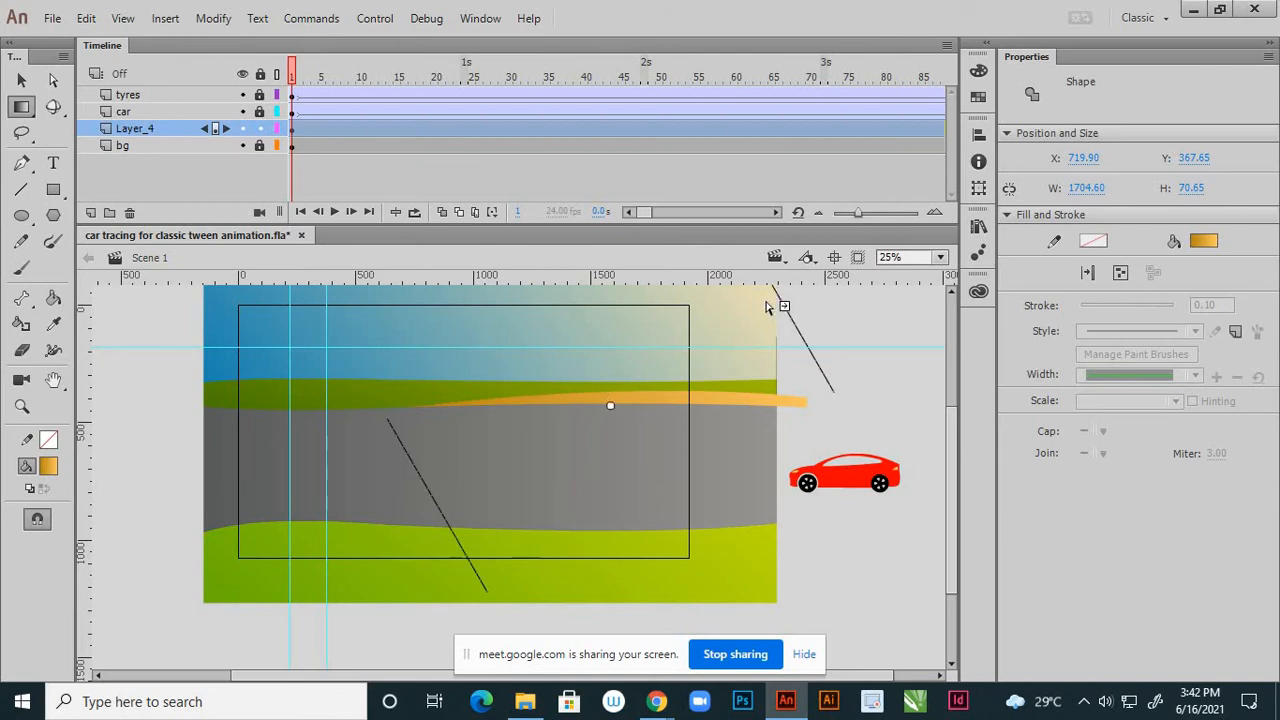
click(889, 371)
scroll(692, 415, down, 2)
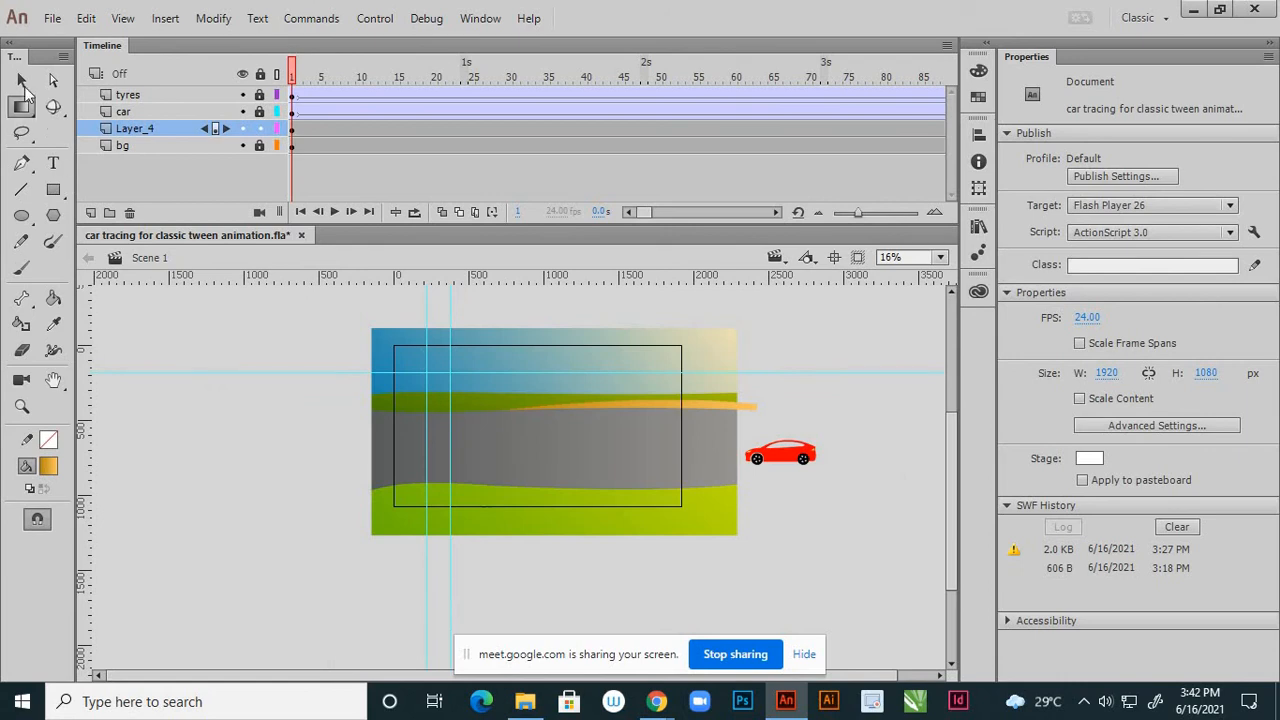
- Return to the Selection tool and rename Layer_4 as soil
click(21, 80)
scroll(678, 468, down, 1)
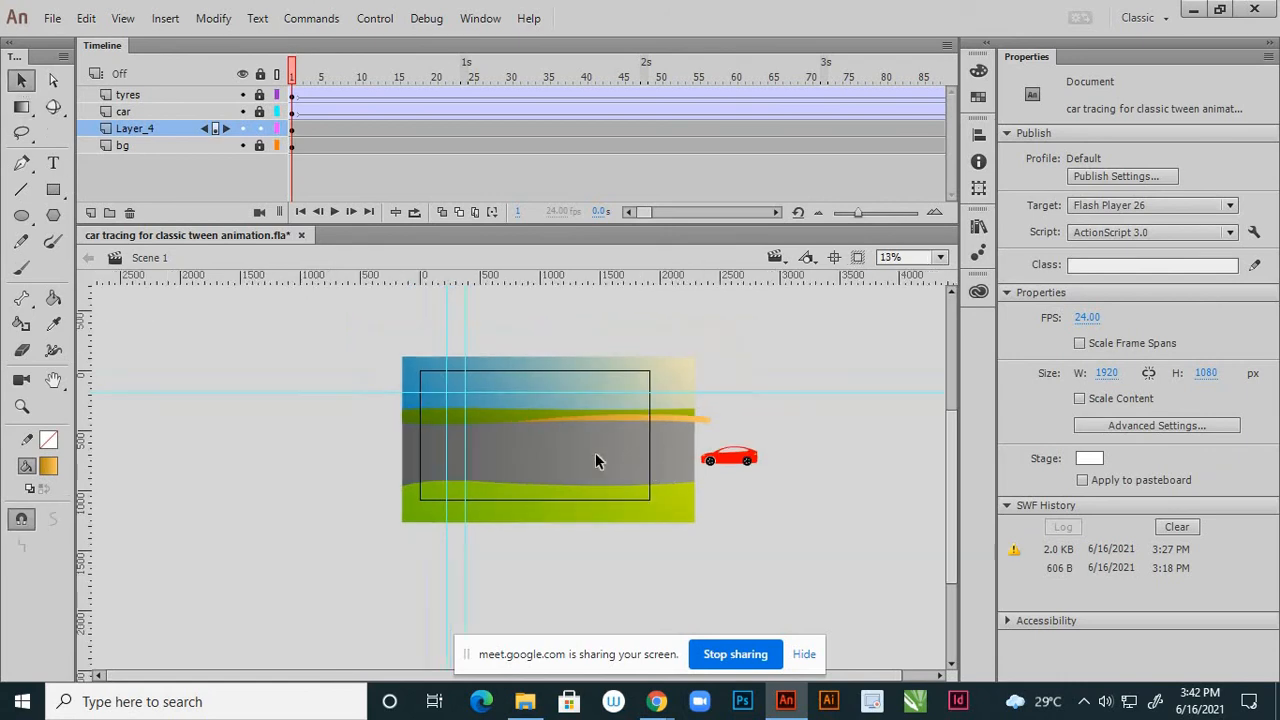
scroll(556, 506, up, 2)
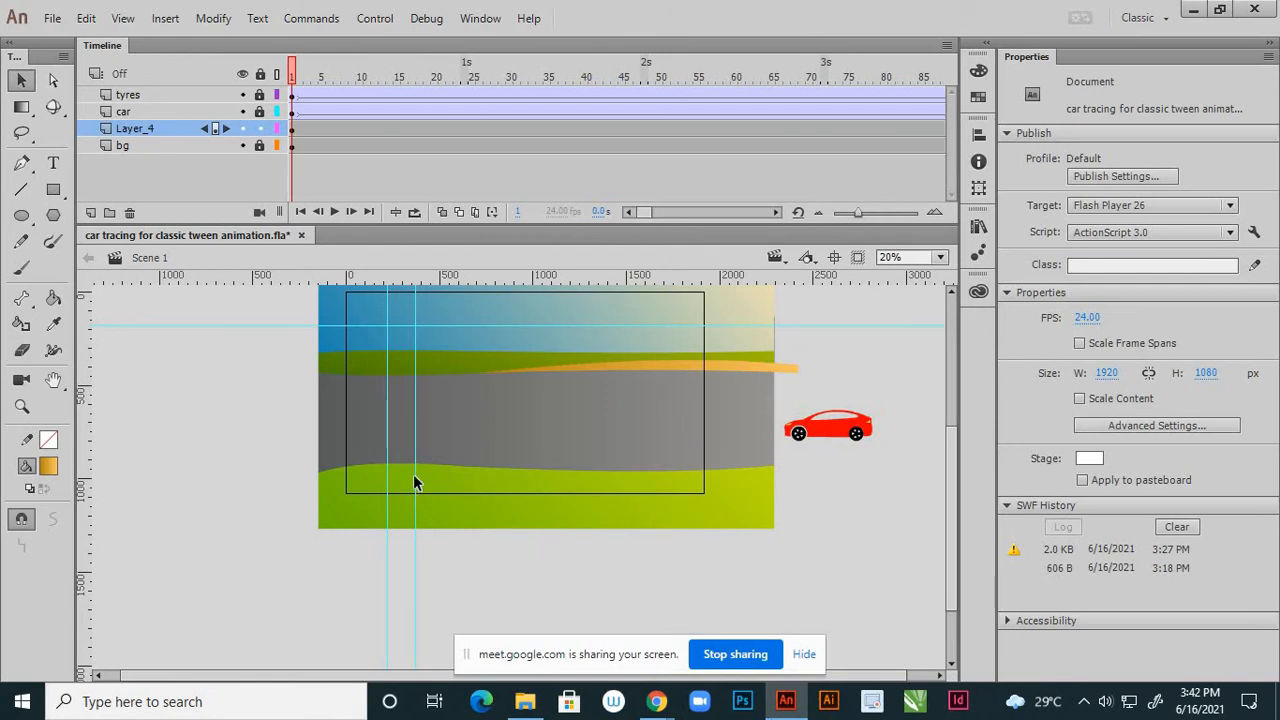
scroll(420, 478, up, 2)
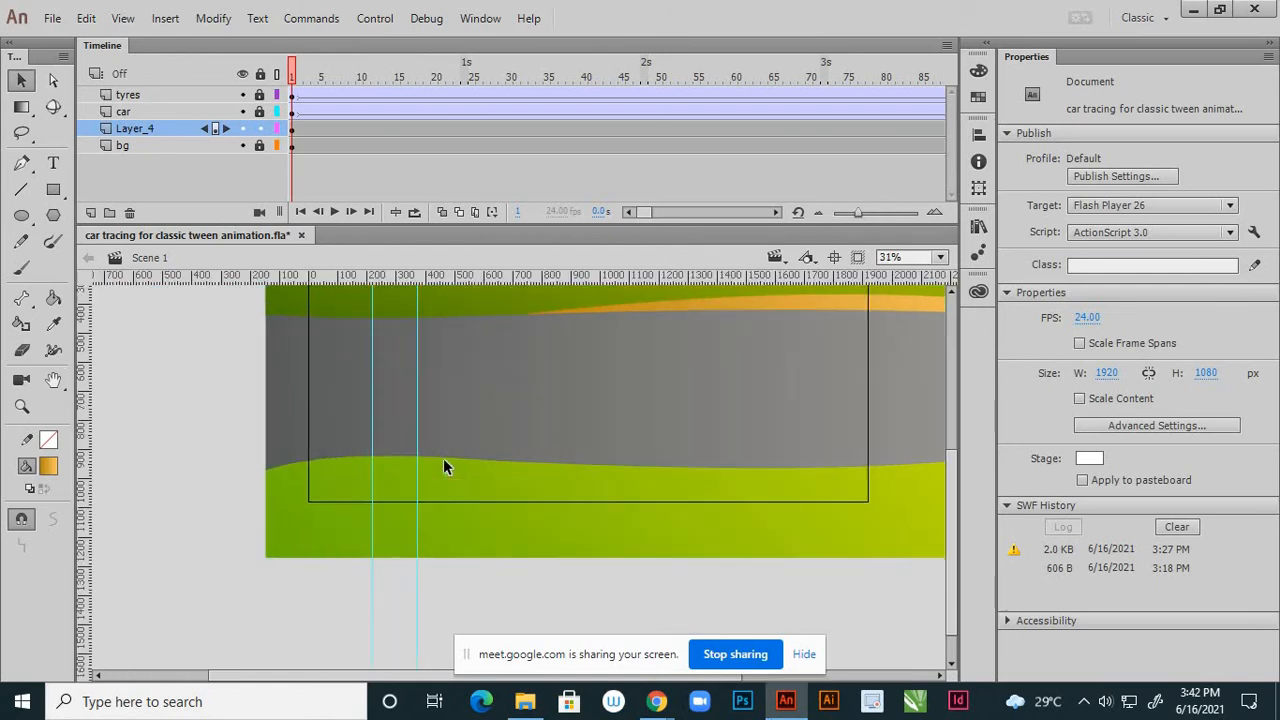
click(148, 128)
double_click(148, 128)
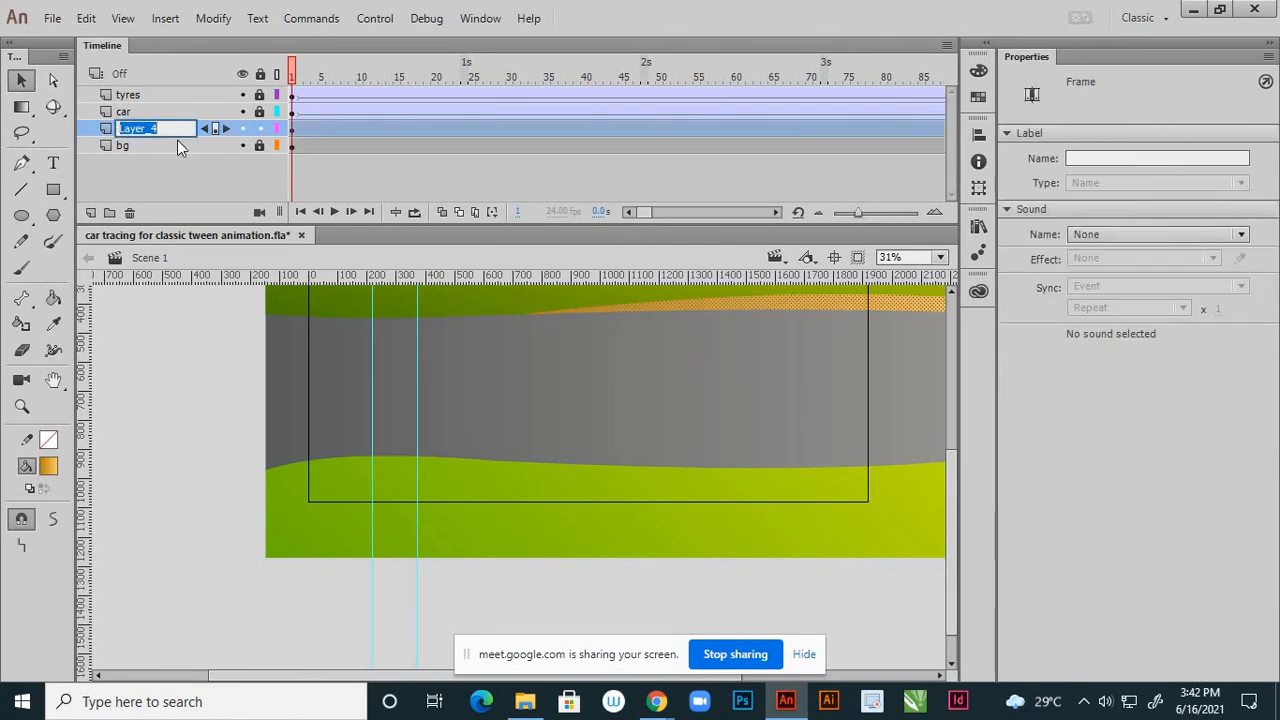
text(soil)
click(211, 183)
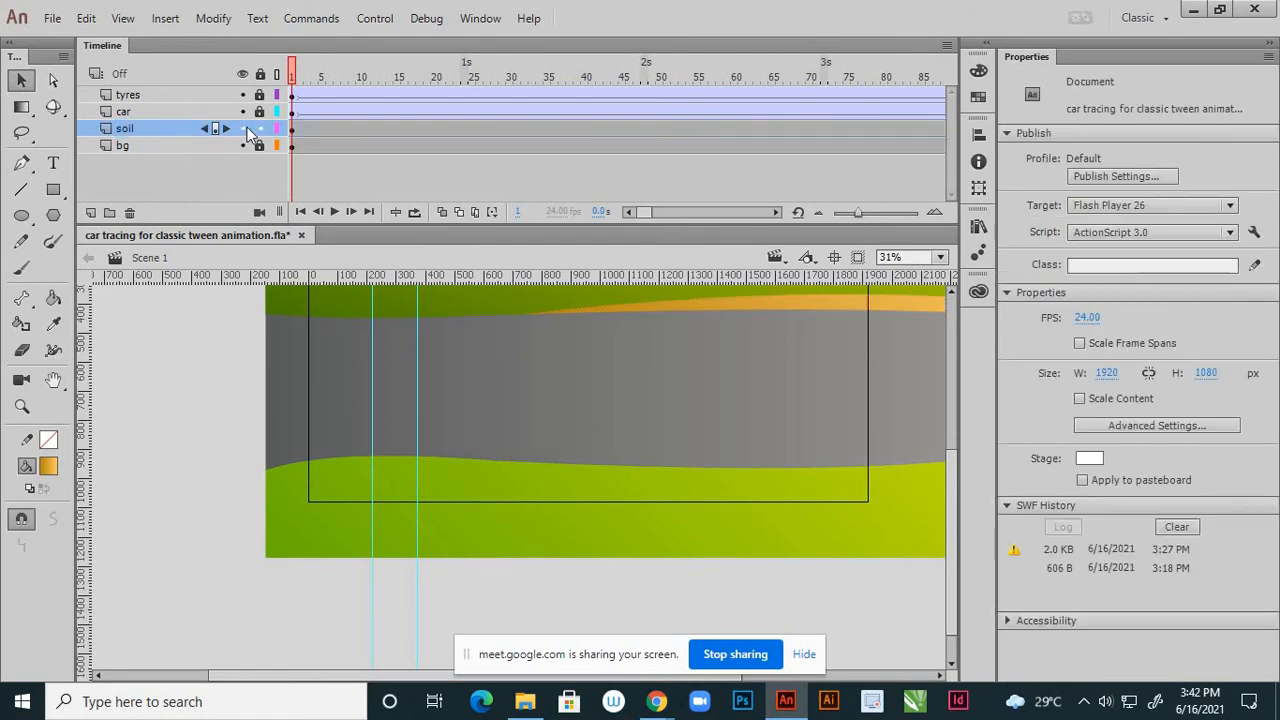
- Unlock the bg layer and slightly lower the bottom grass strip's upper edge at its crest and at both end corners
click(294, 147)
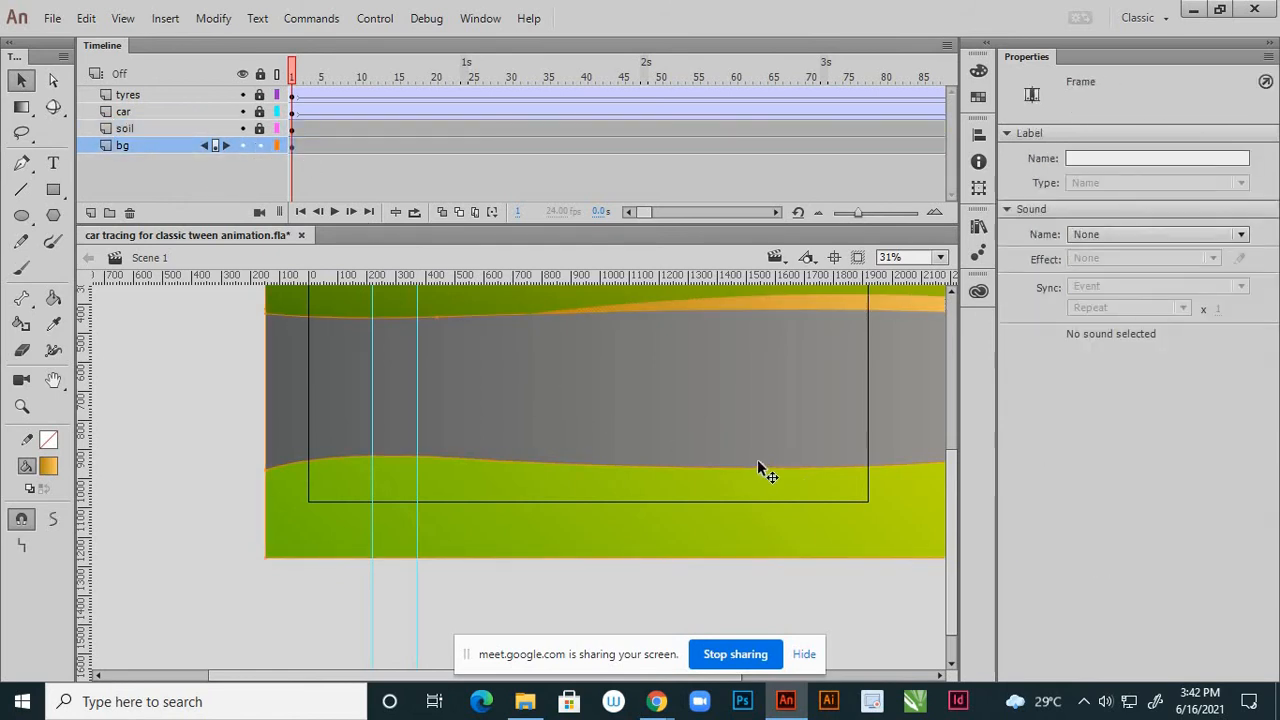
scroll(457, 508, down, 2)
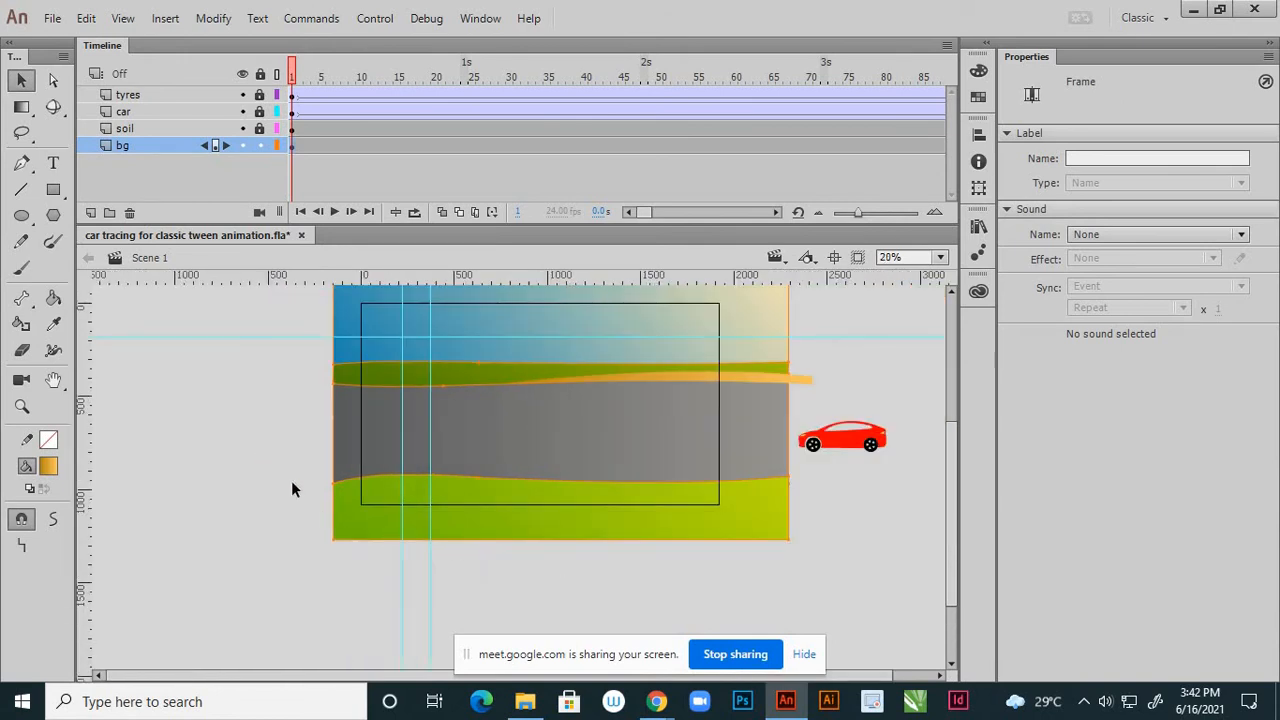
click(291, 481)
scroll(446, 496, up, 2)
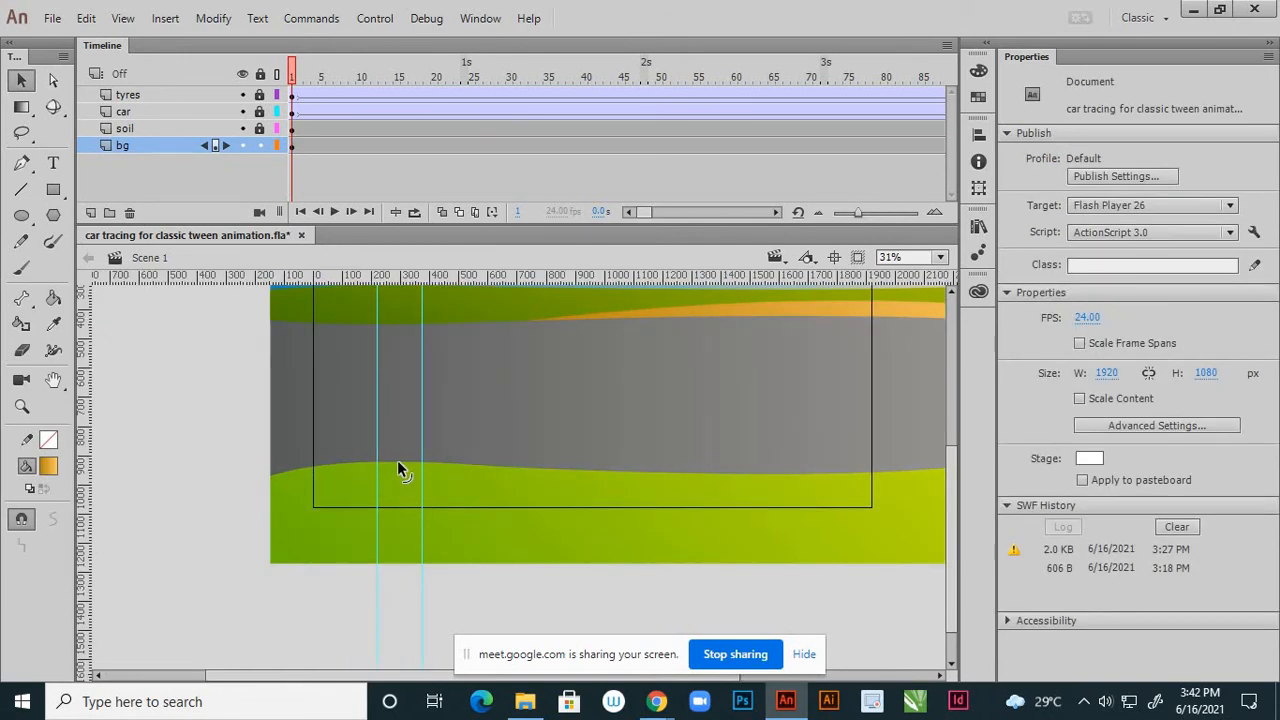
drag(397, 470, 397, 473)
drag(268, 469, 265, 472)
scroll(380, 495, down, 1)
scroll(866, 473, up, 2)
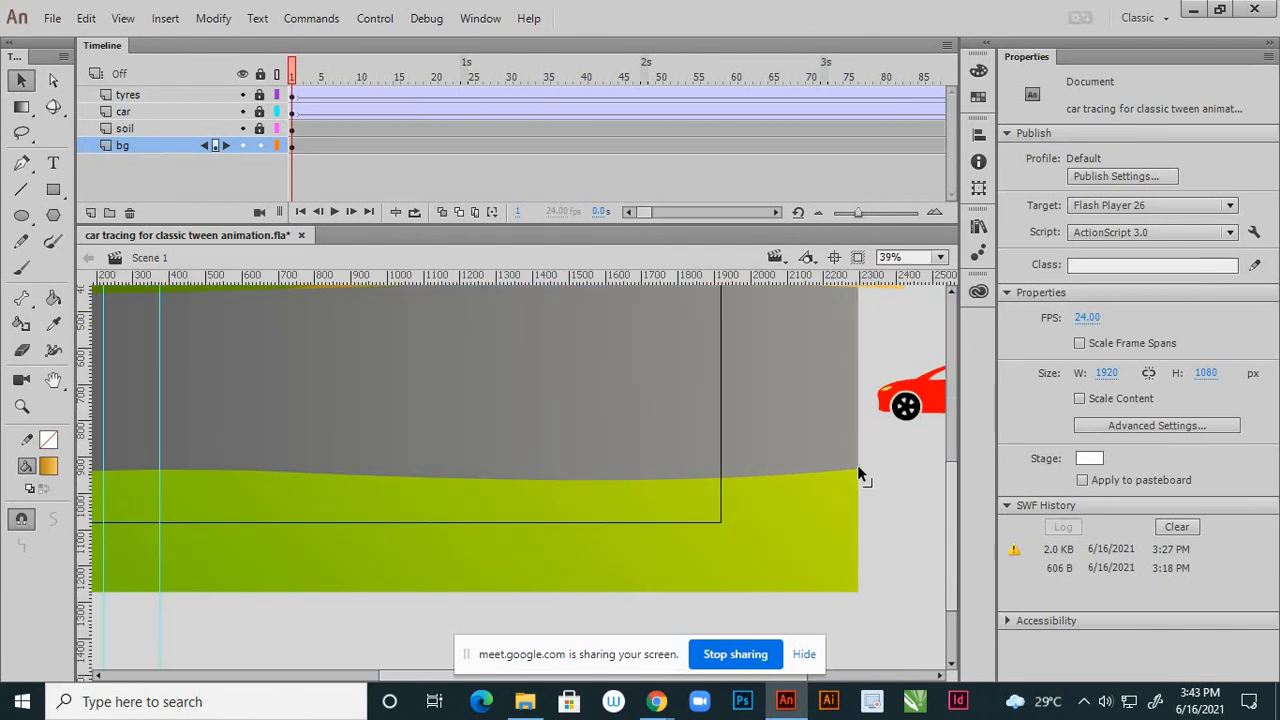
drag(858, 471, 857, 474)
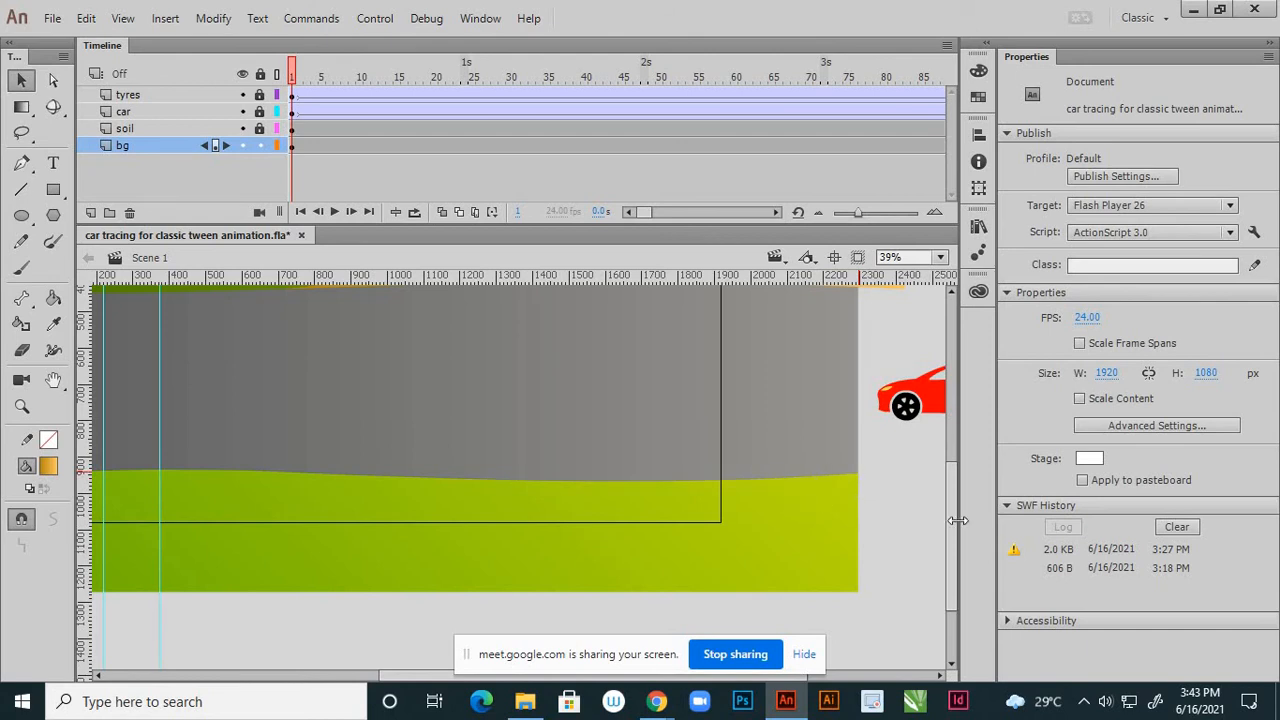
- Lock the bg layer and save the document
scroll(816, 497, down, 5)
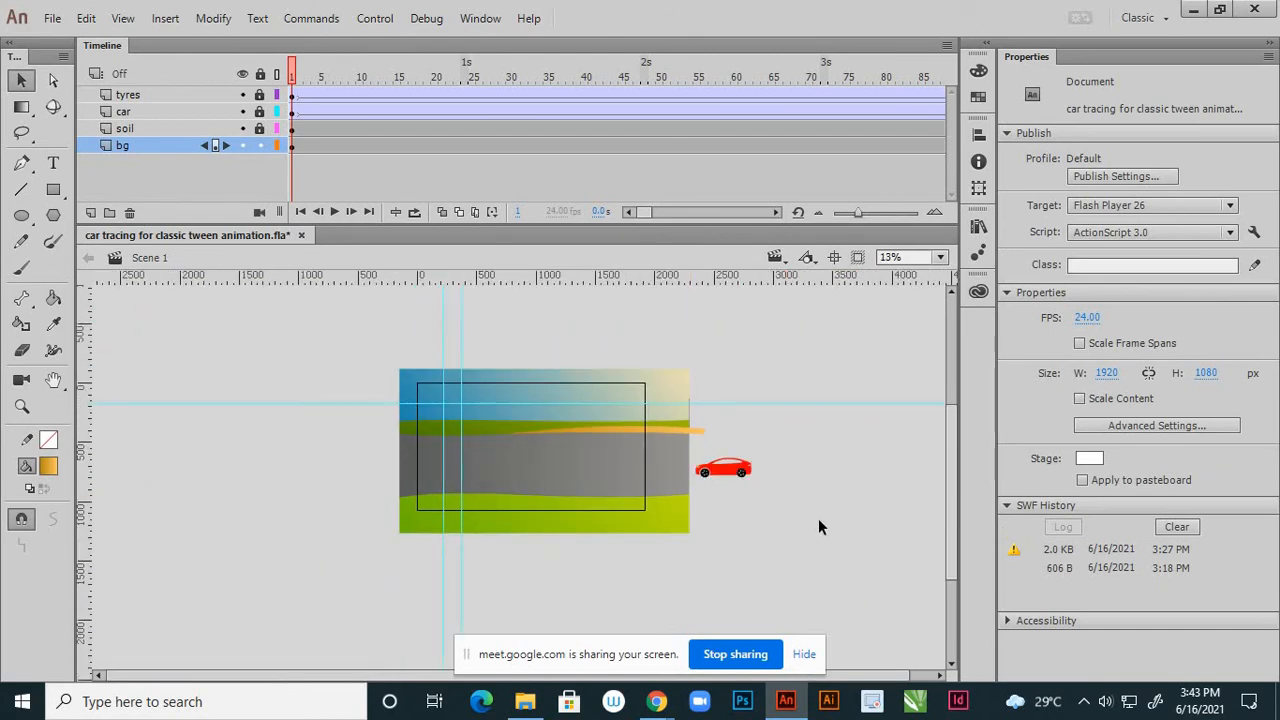
scroll(541, 513, down, 1)
scroll(354, 504, up, 2)
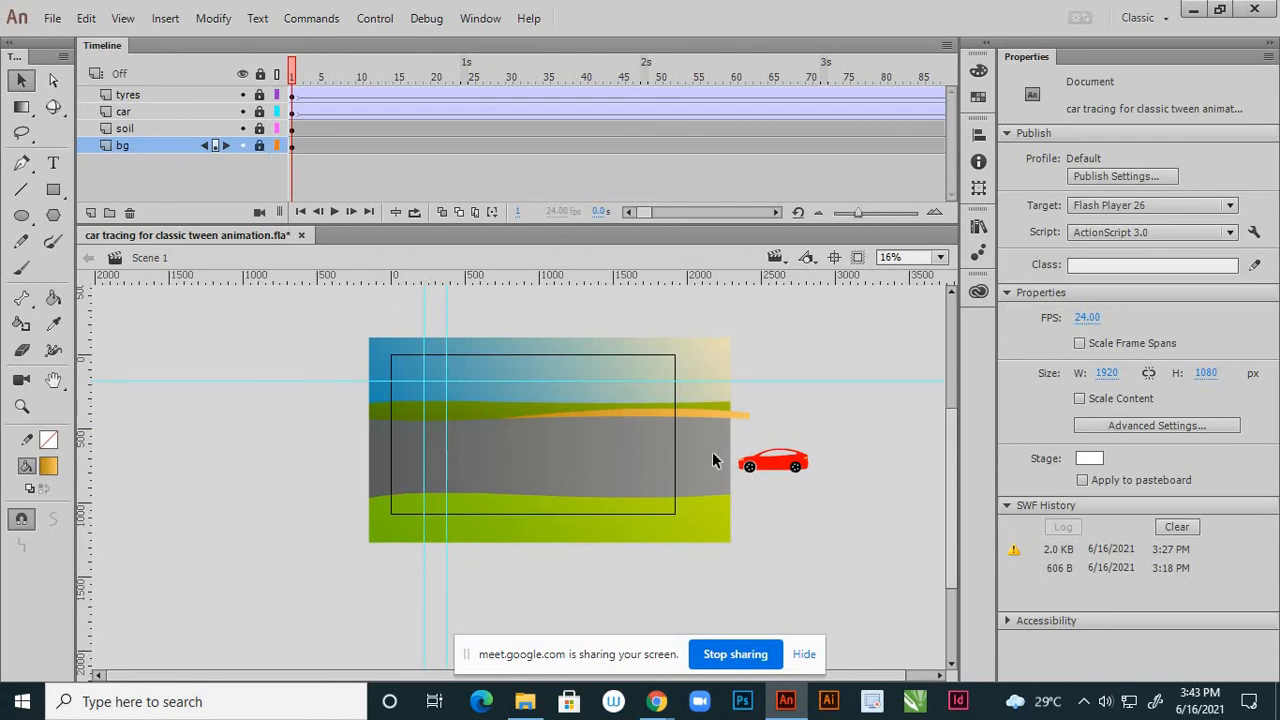
key(ctrl+s)
- Test the movie in a maximized preview window, watch the car animation against the new background, and close the preview
key(ctrl+Return)
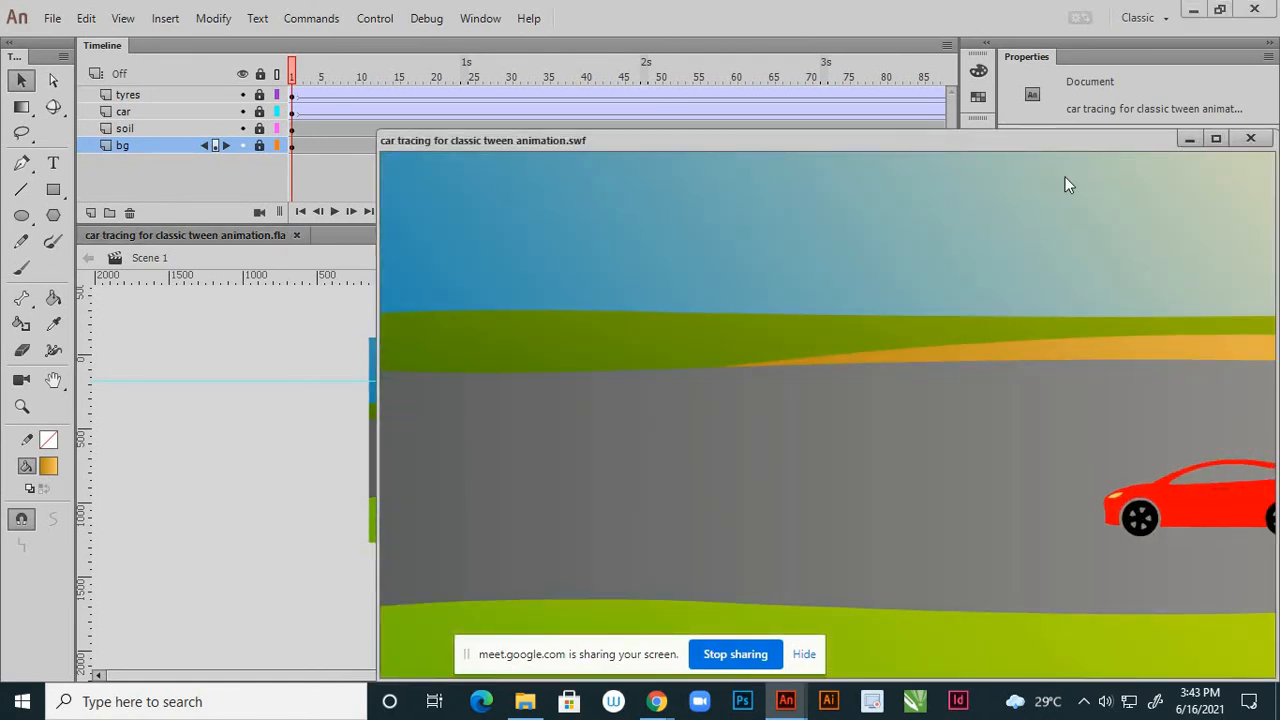
click(1215, 138)
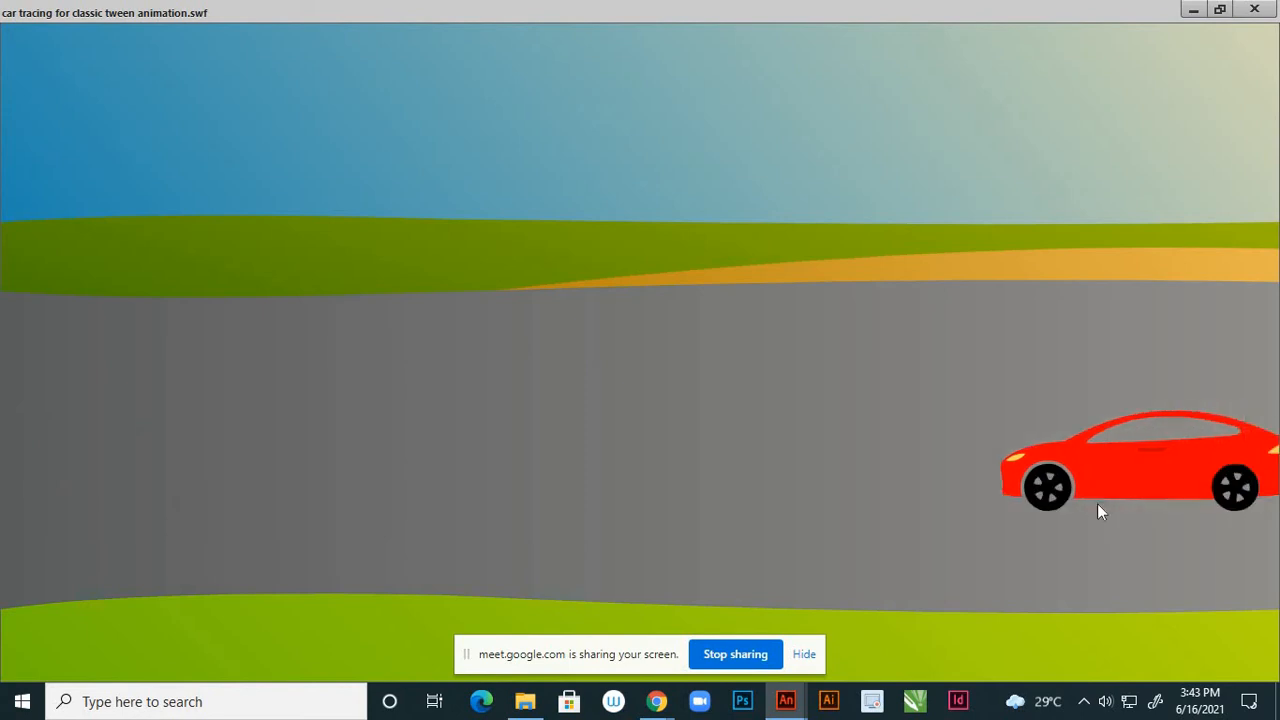
click(1253, 12)
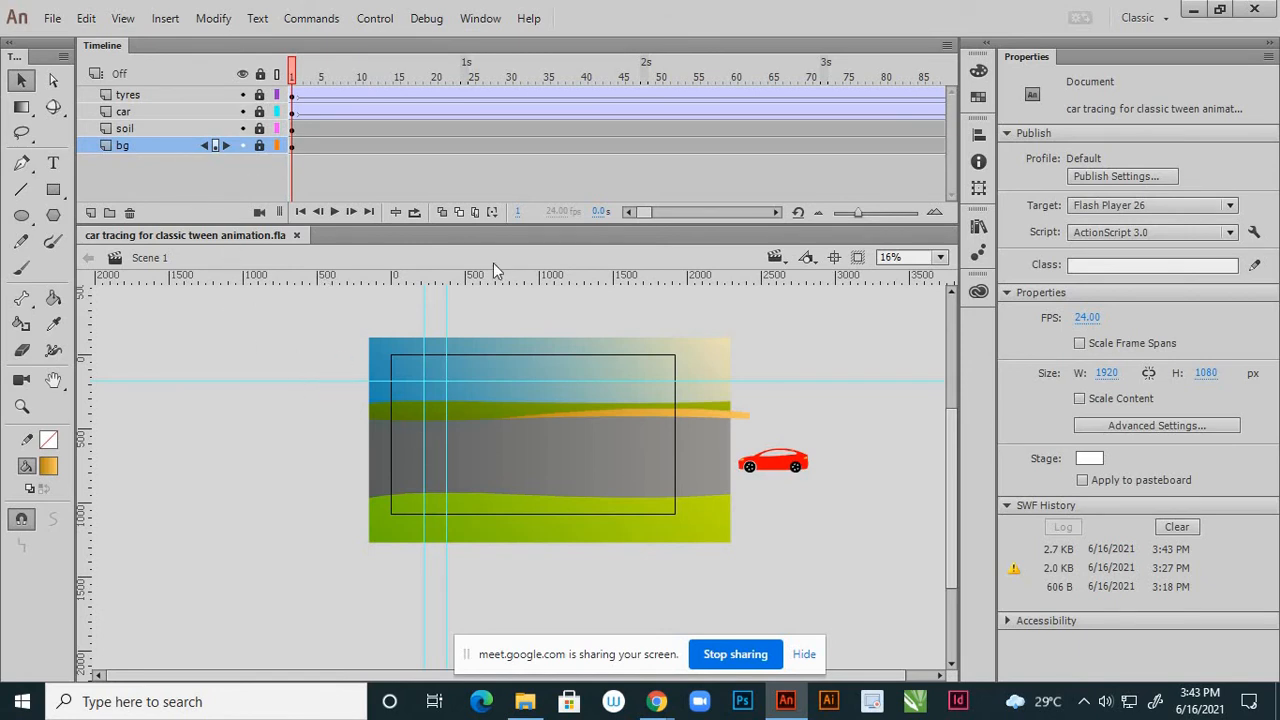
- Add a new layer beneath bg, name it sound, and select its first frame
click(91, 214)
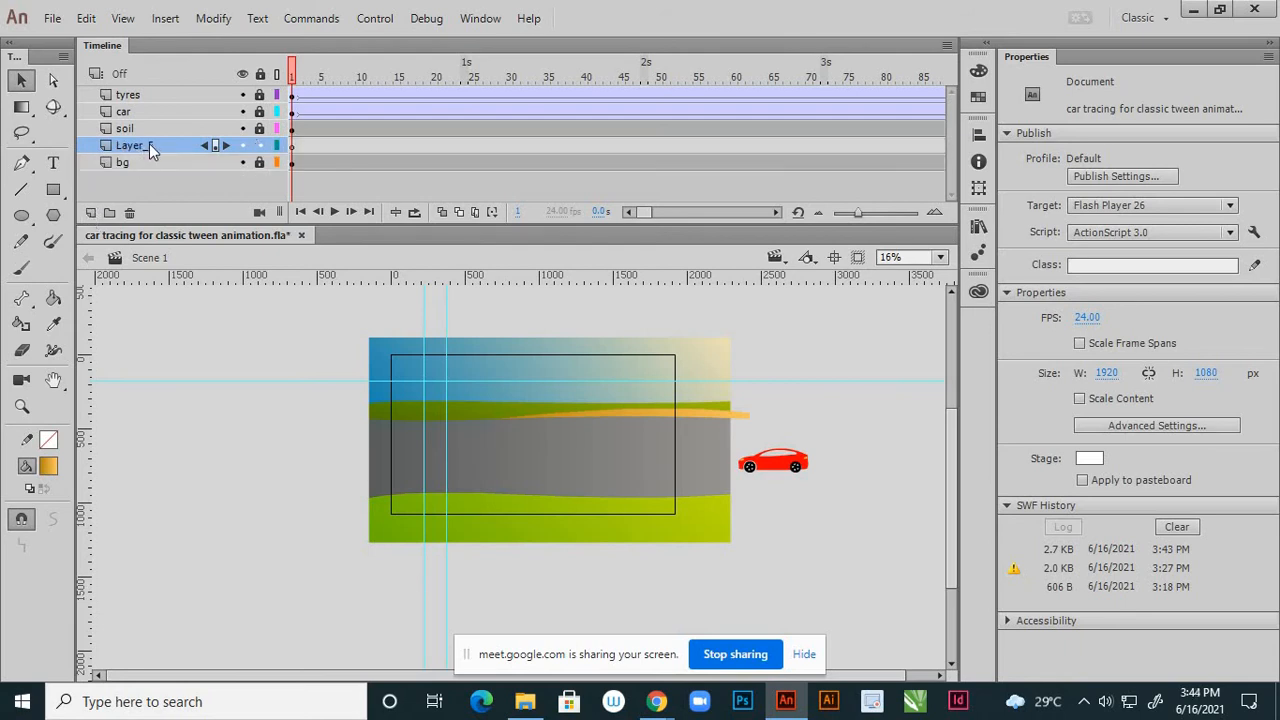
drag(149, 143, 149, 174)
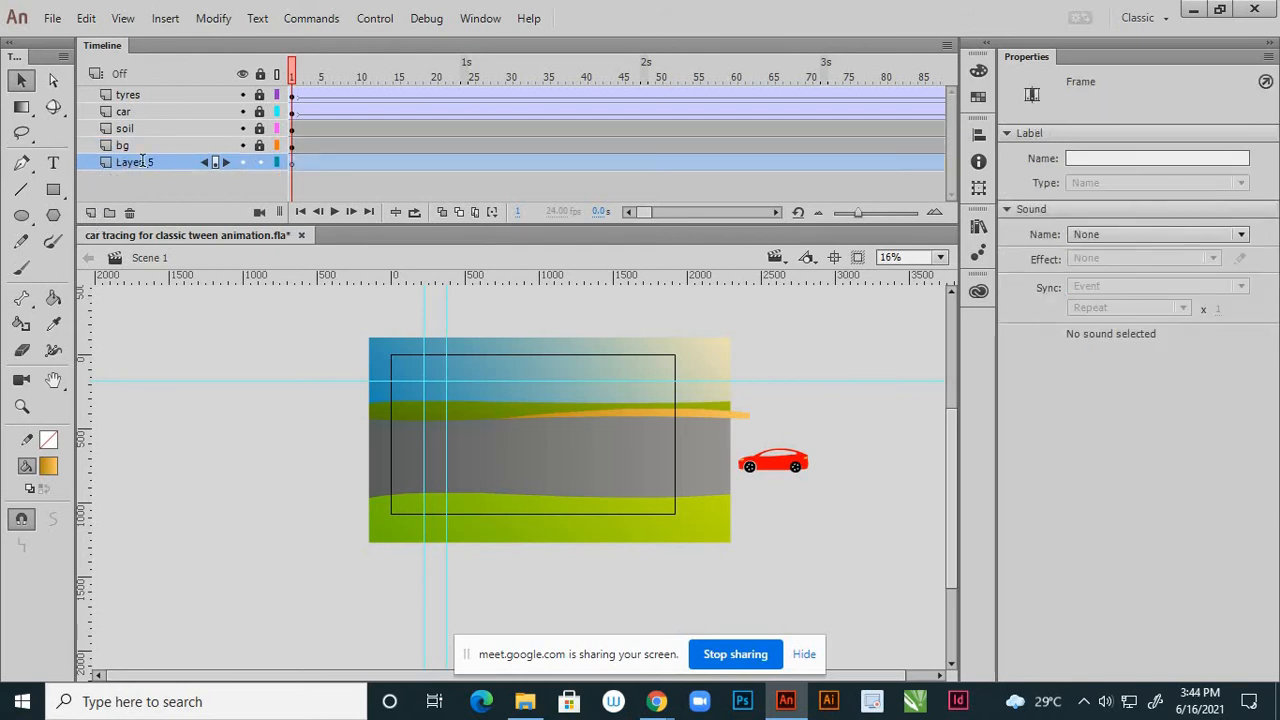
double_click(140, 163)
text(sound)
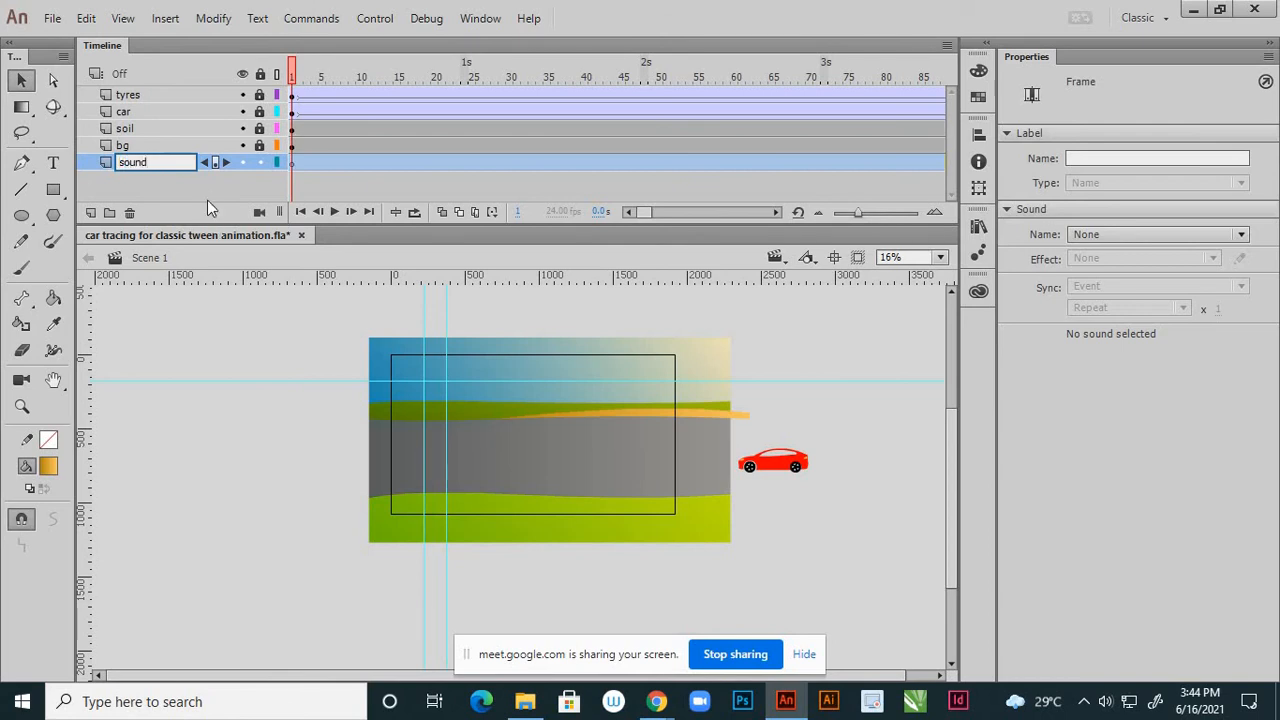
click(291, 178)
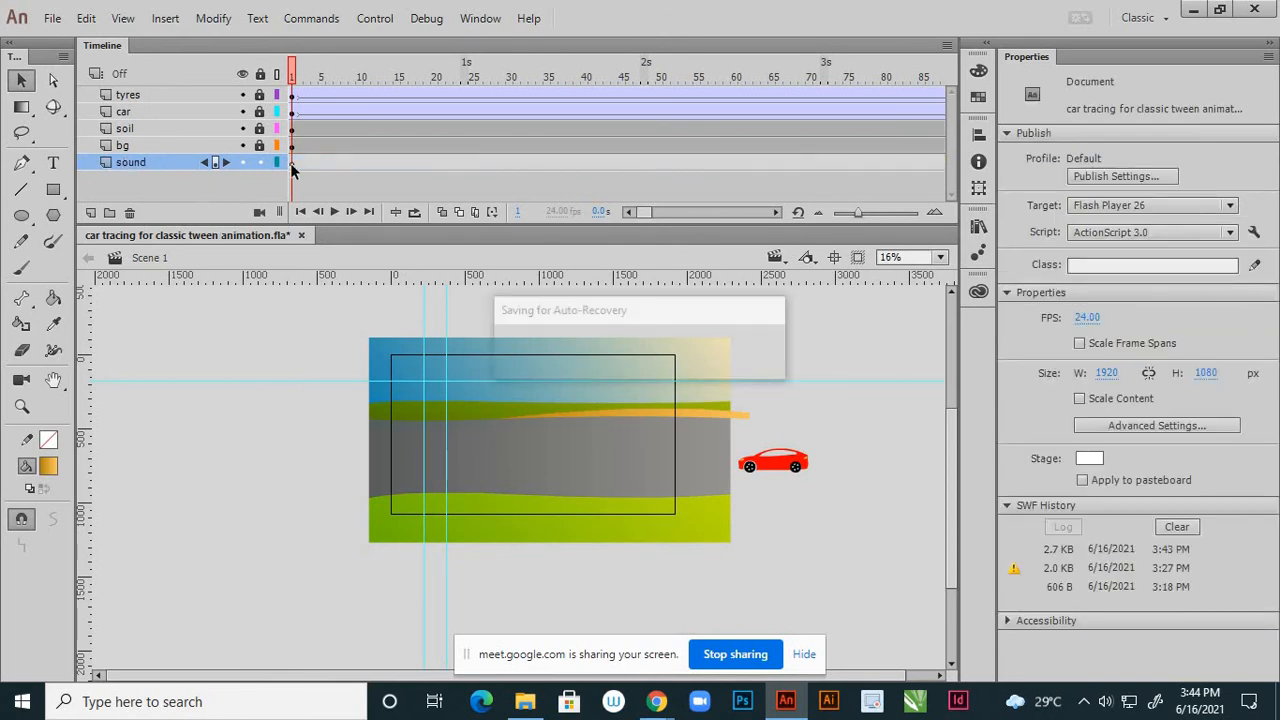
click(293, 165)
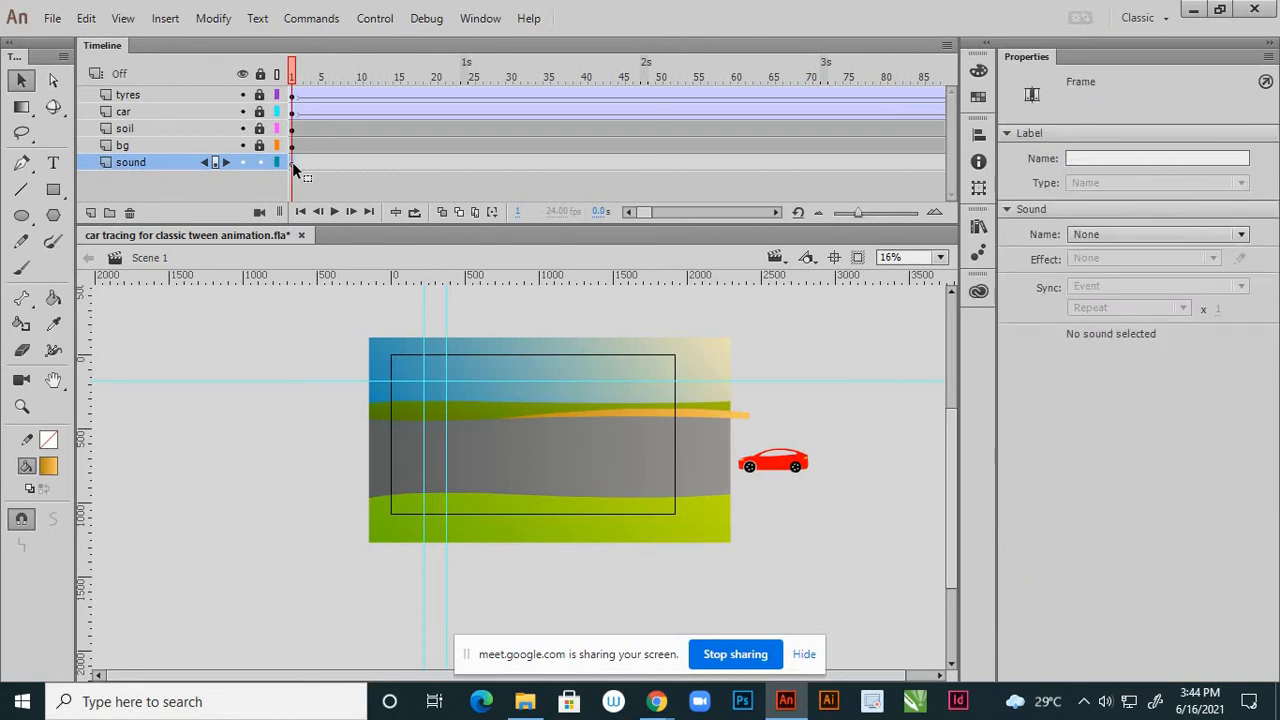
- Import the BMW_DRIVEBY audio file from the Desktop into the library
click(53, 19)
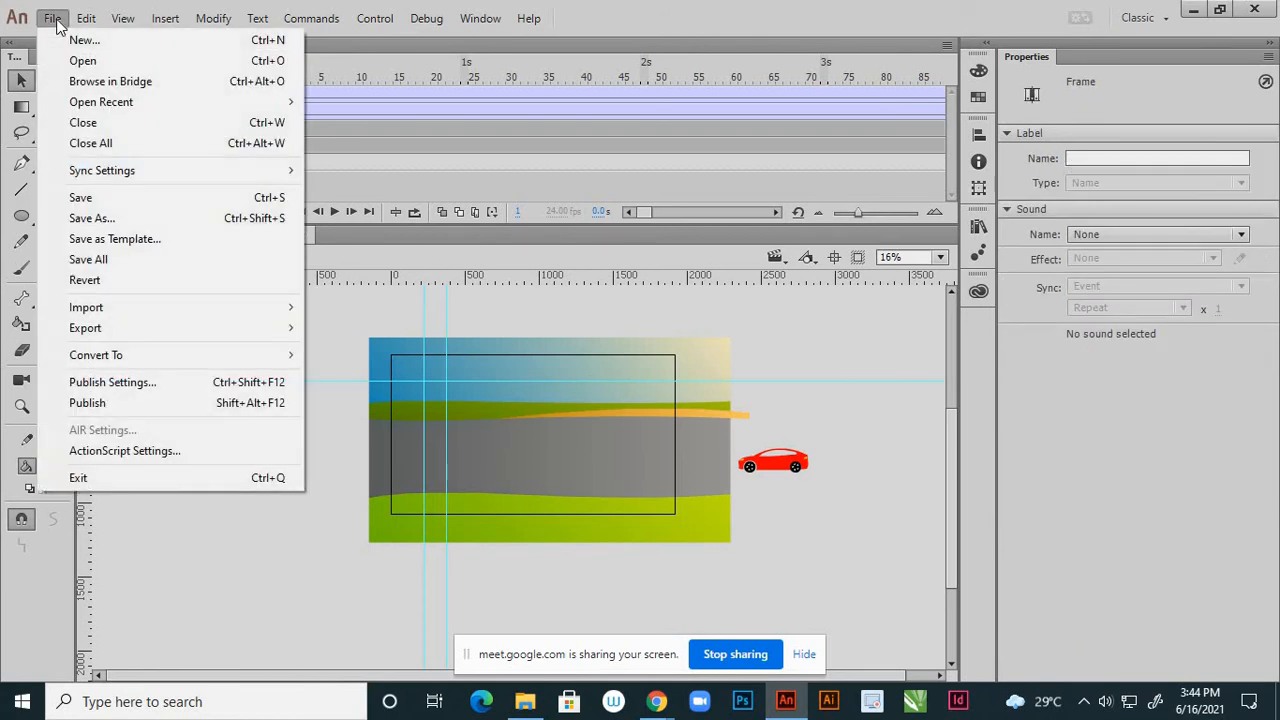
mouse_move(277, 308)
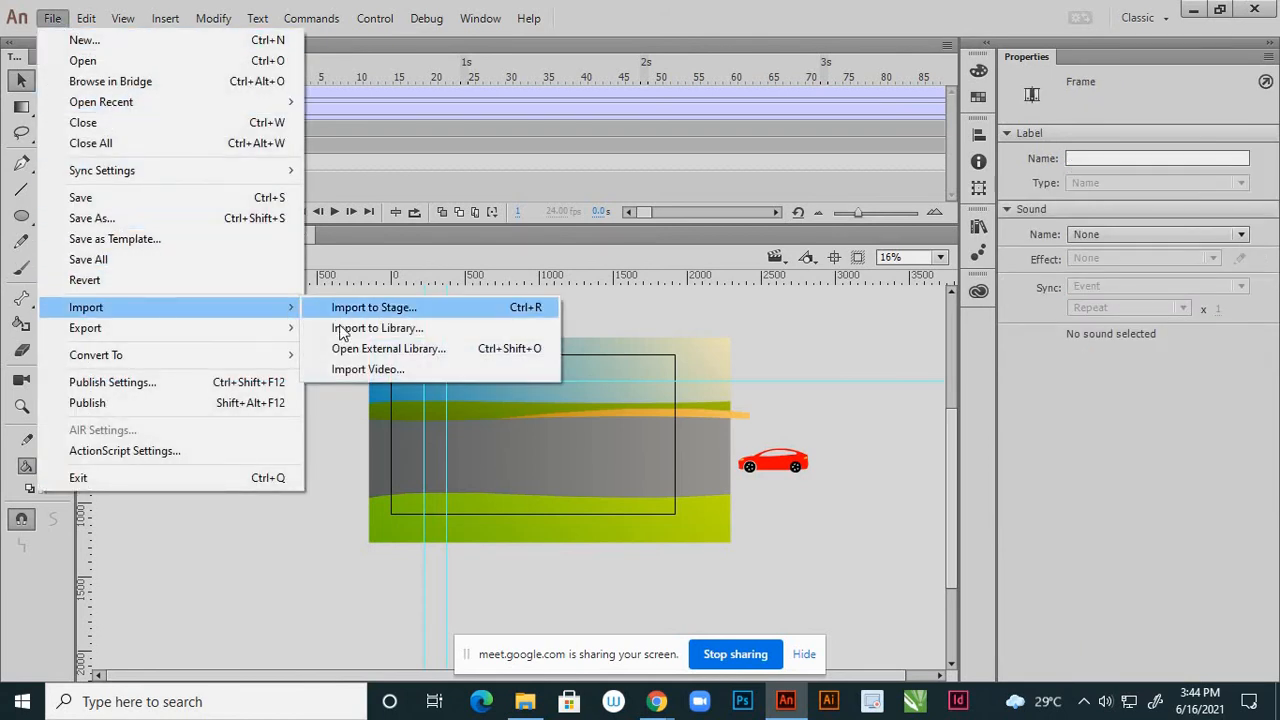
click(340, 328)
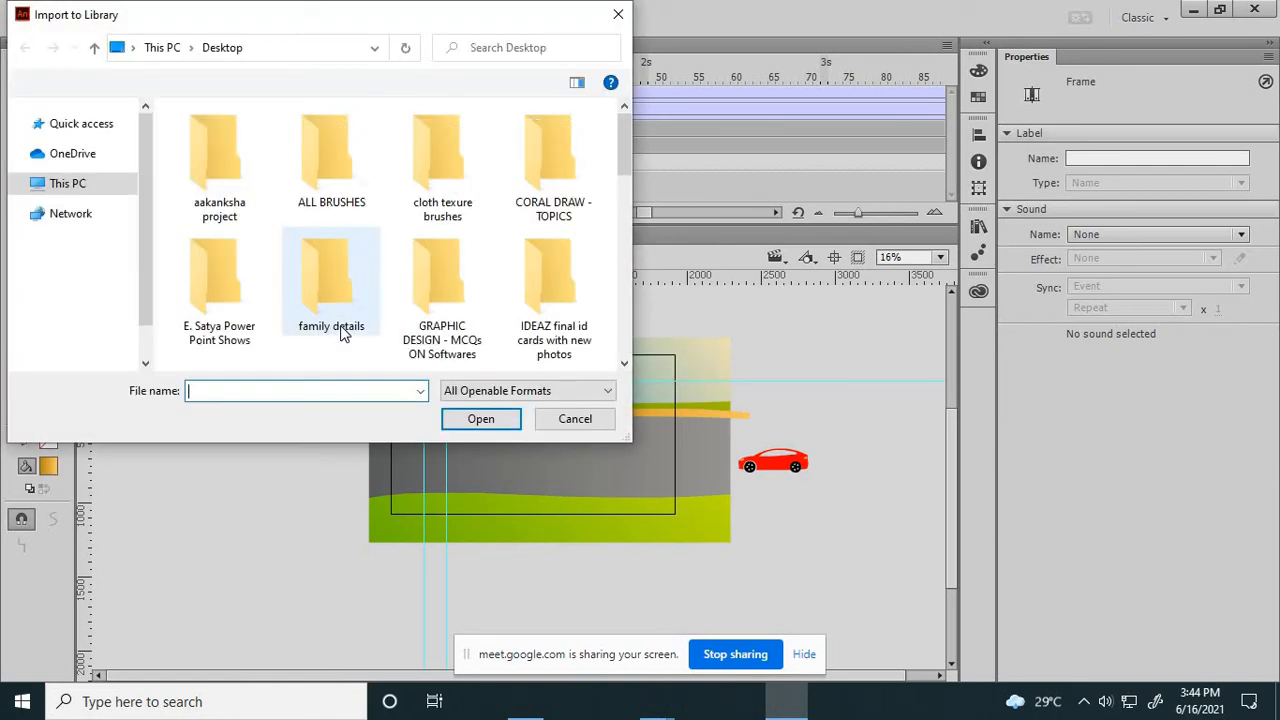
click(84, 113)
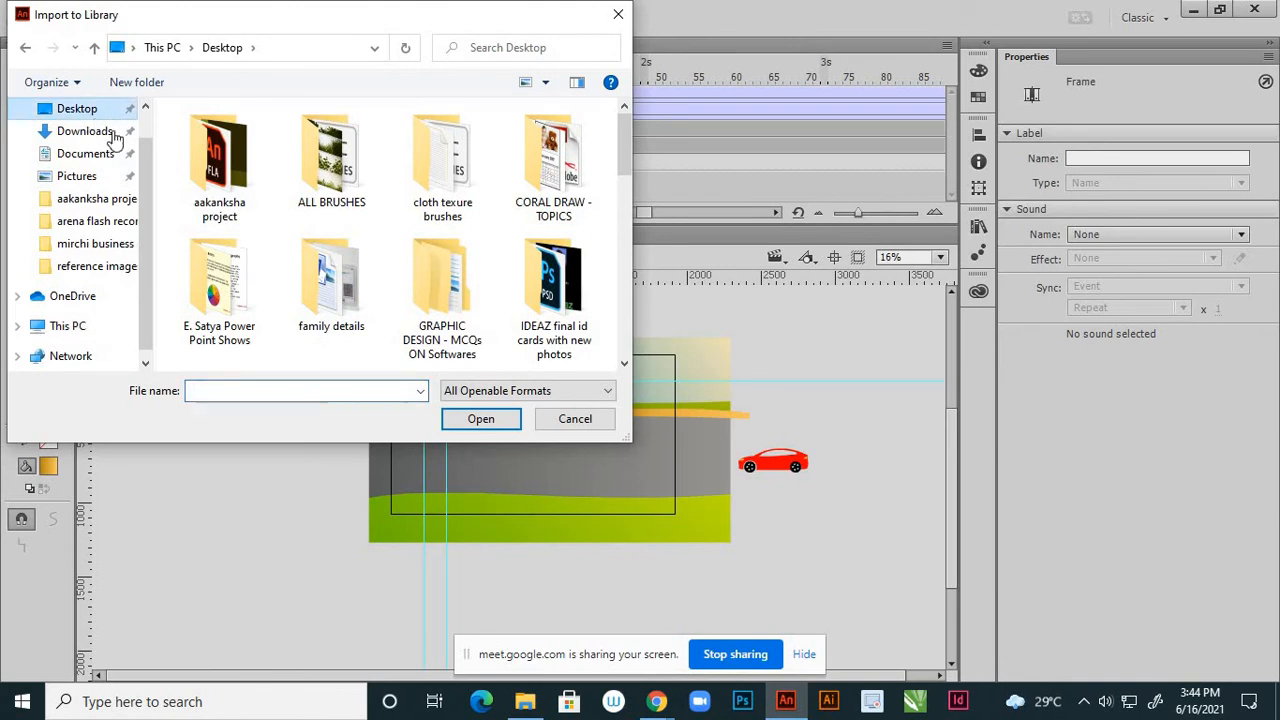
drag(627, 141, 621, 281)
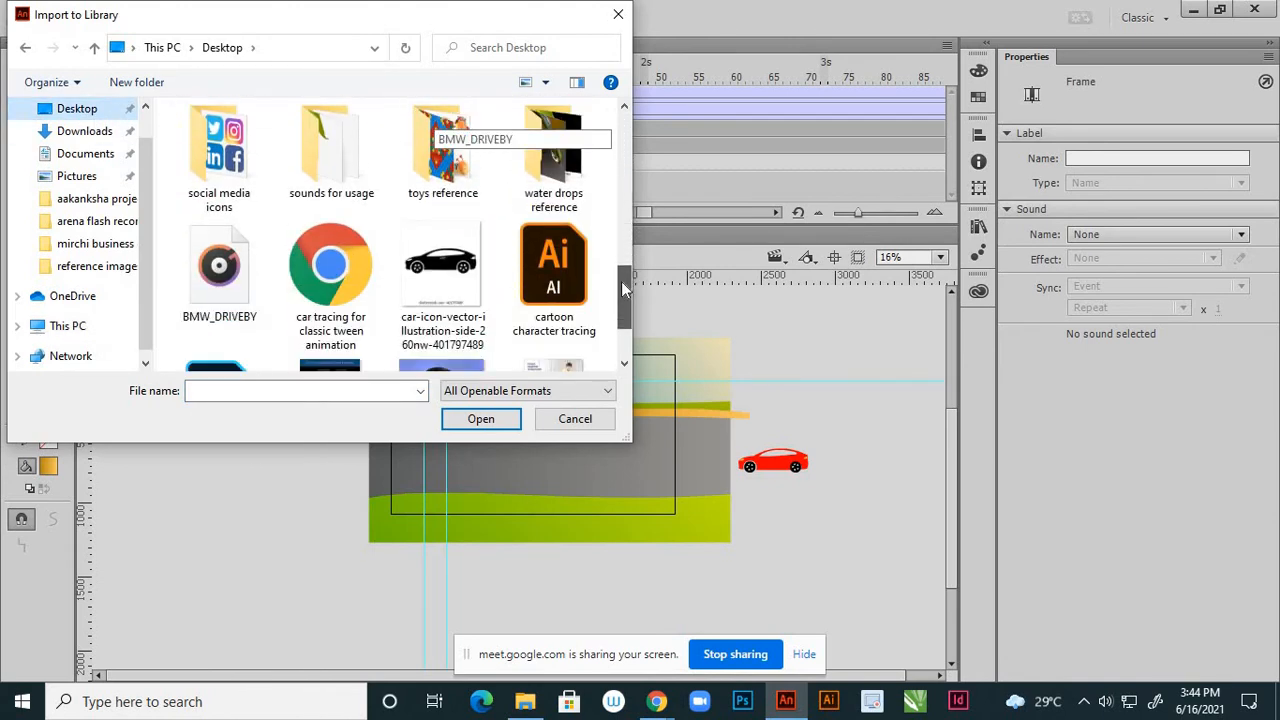
click(215, 290)
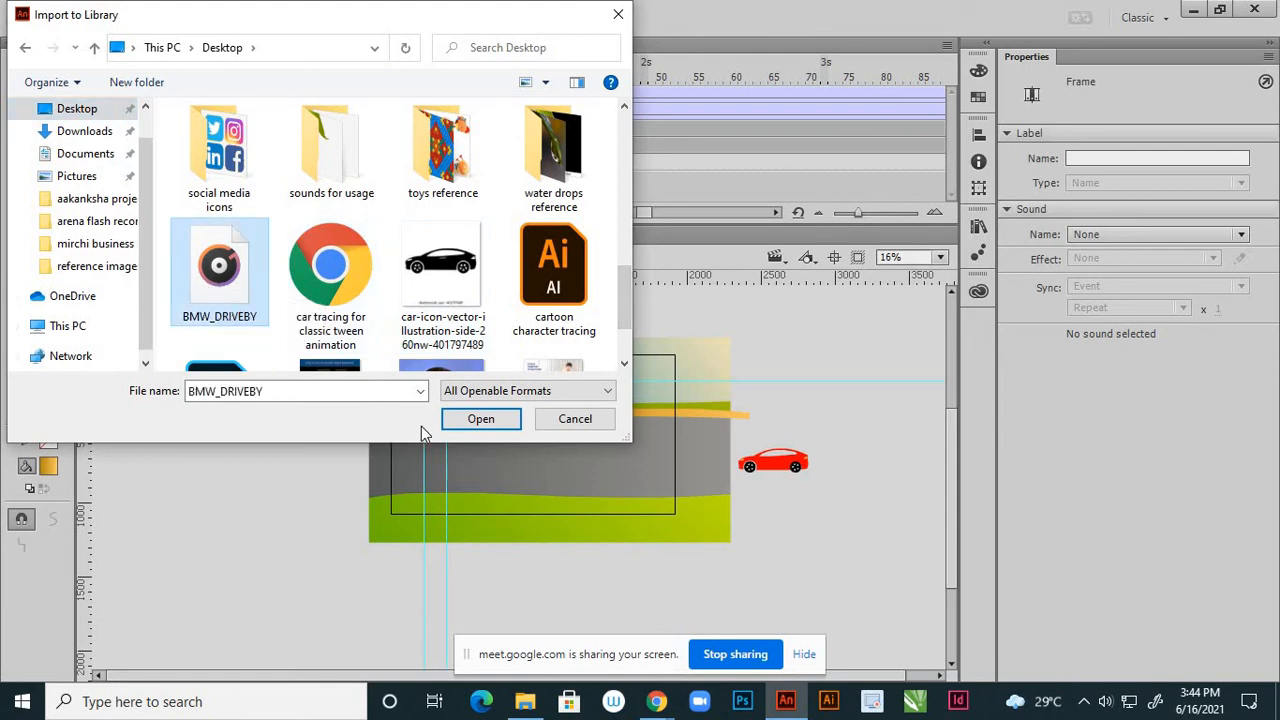
click(477, 419)
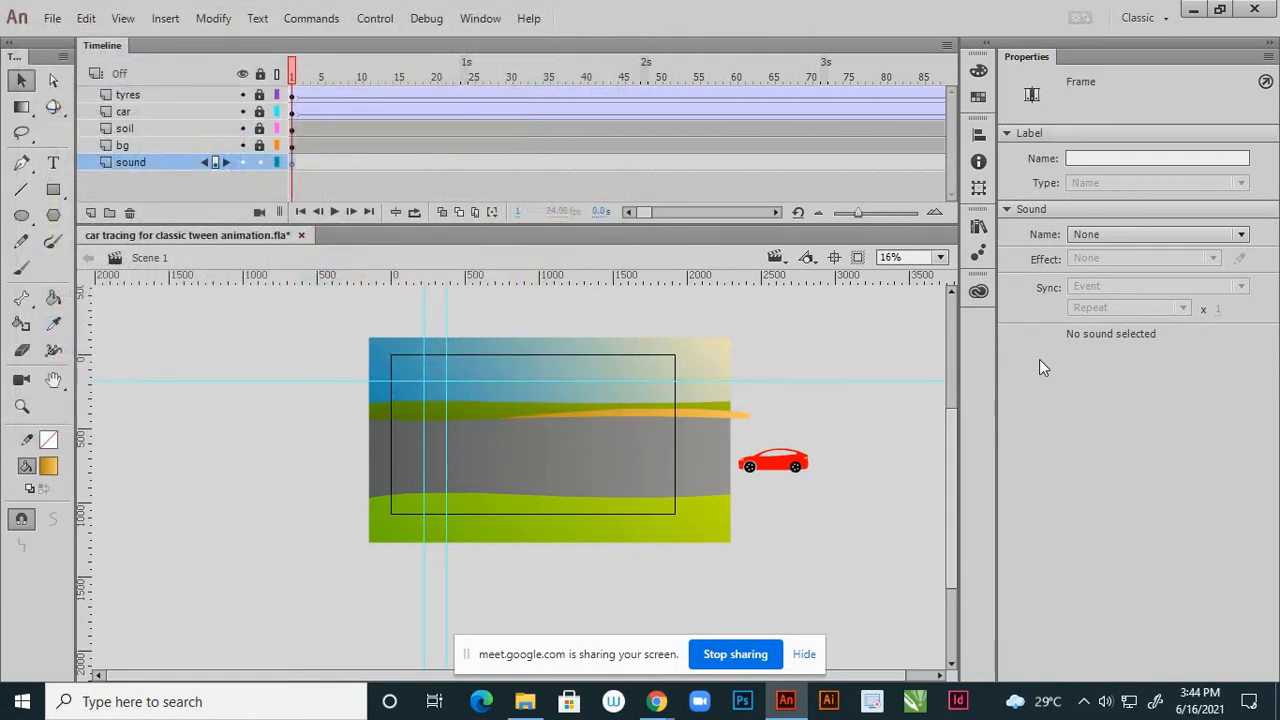
- Play back BMW_DRIVEBY.mp3 in the library preview, then collapse the library
click(978, 228)
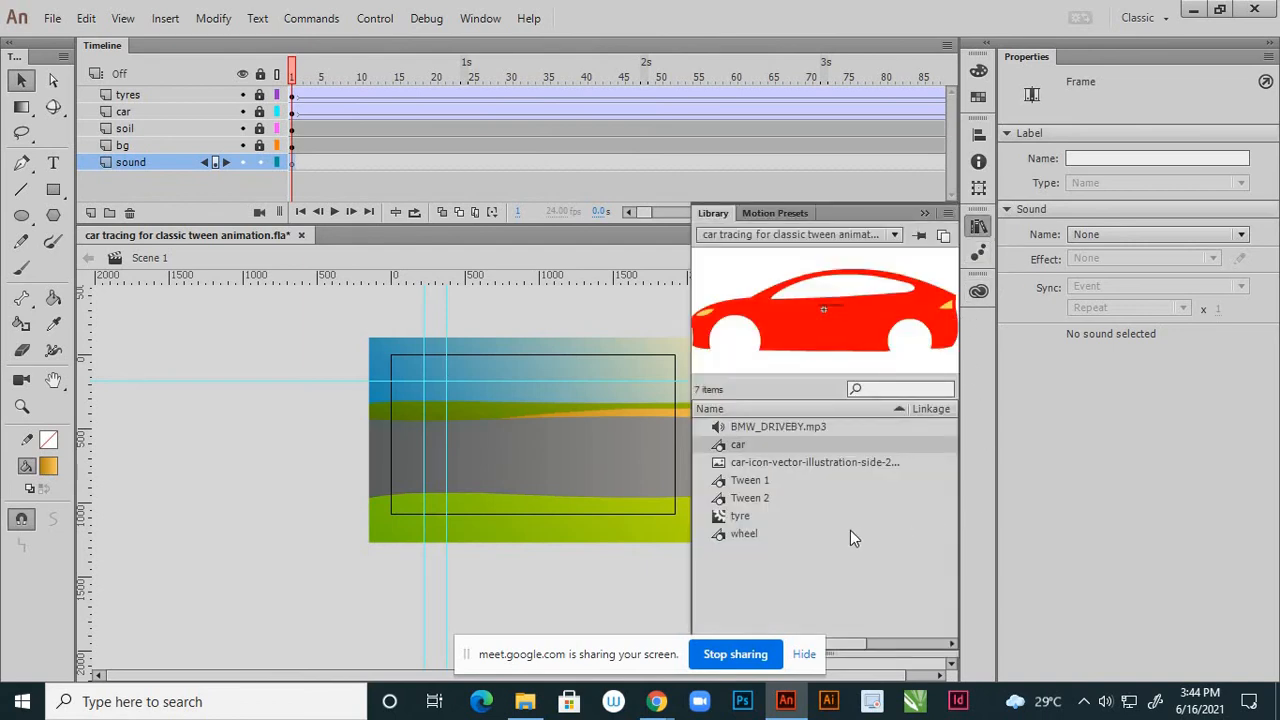
click(755, 426)
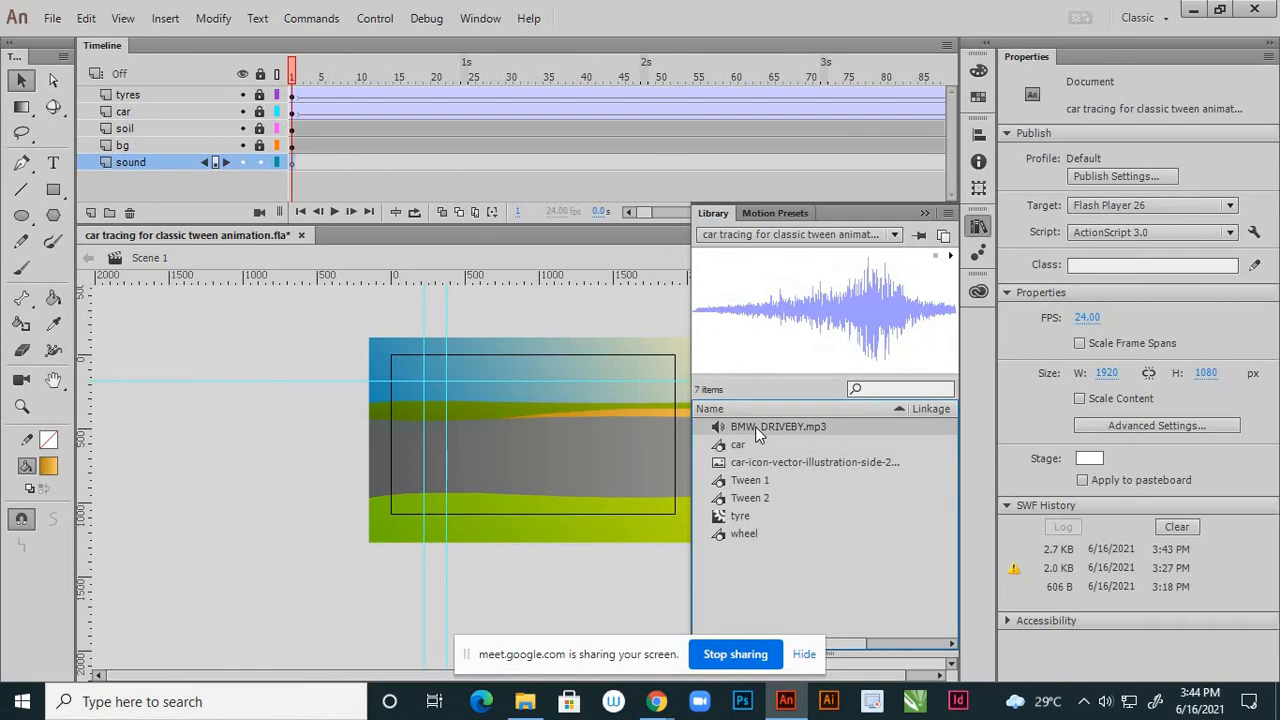
click(951, 258)
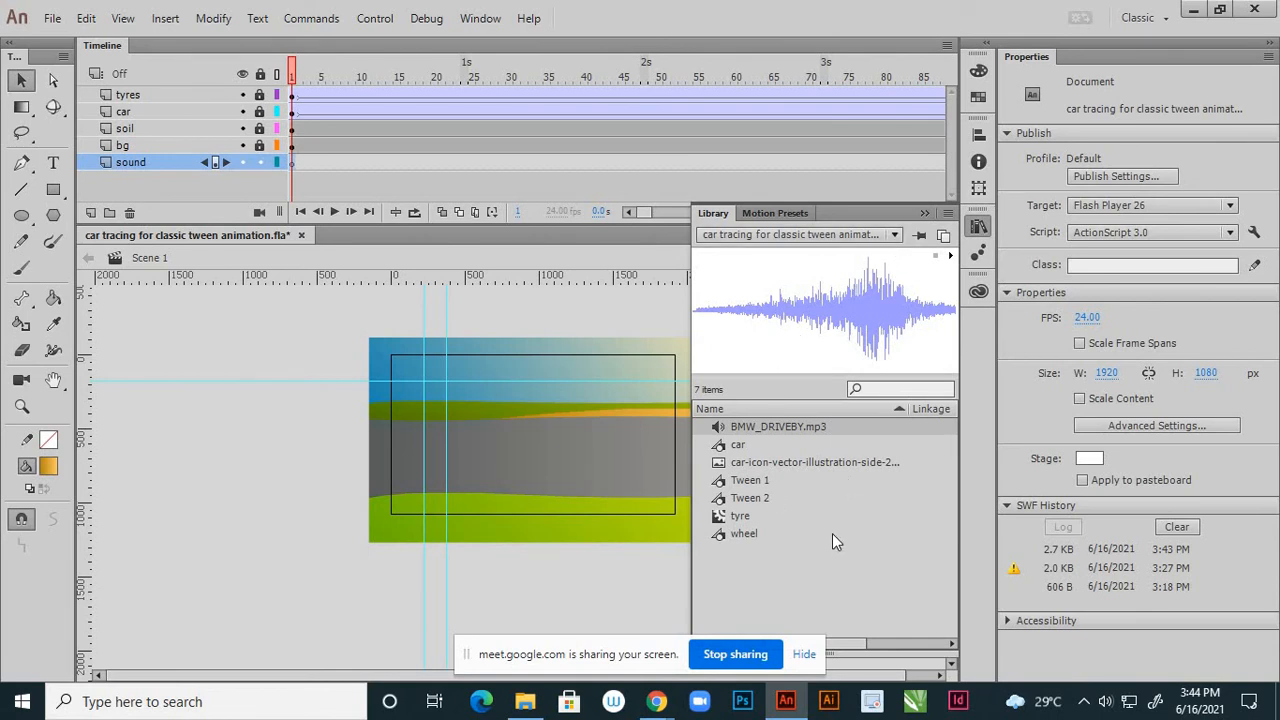
double_click(772, 426)
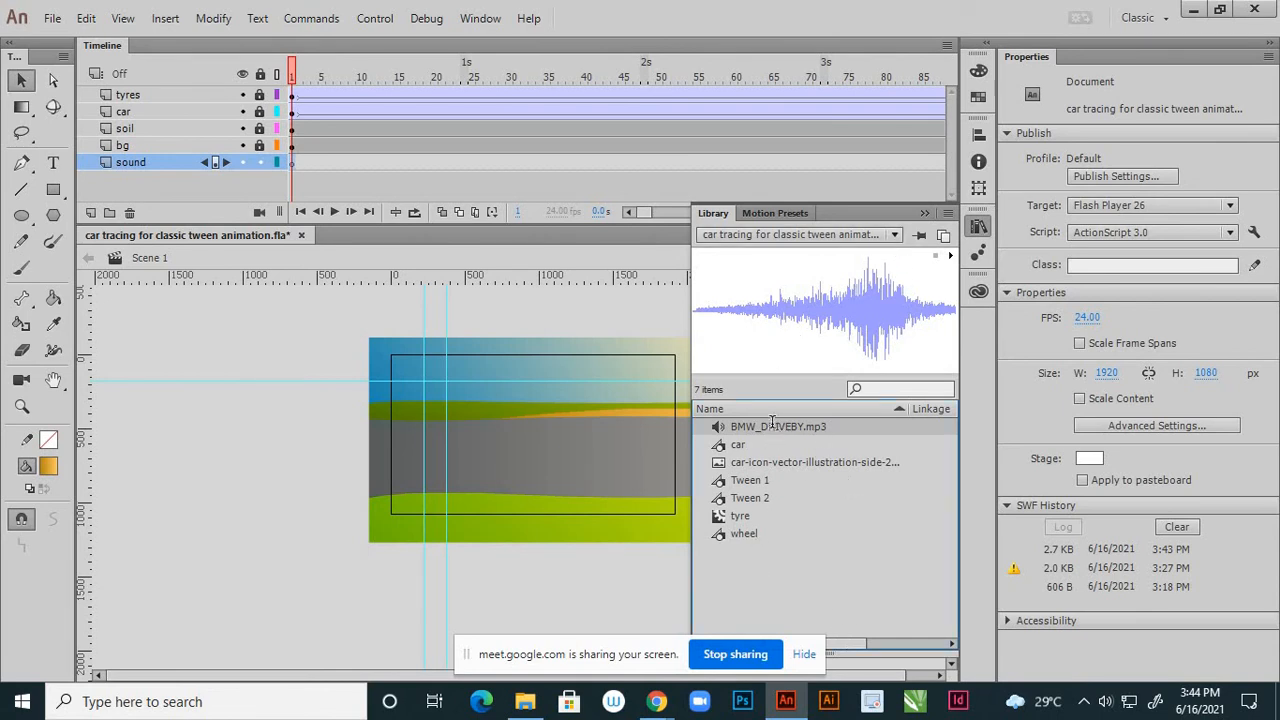
click(890, 498)
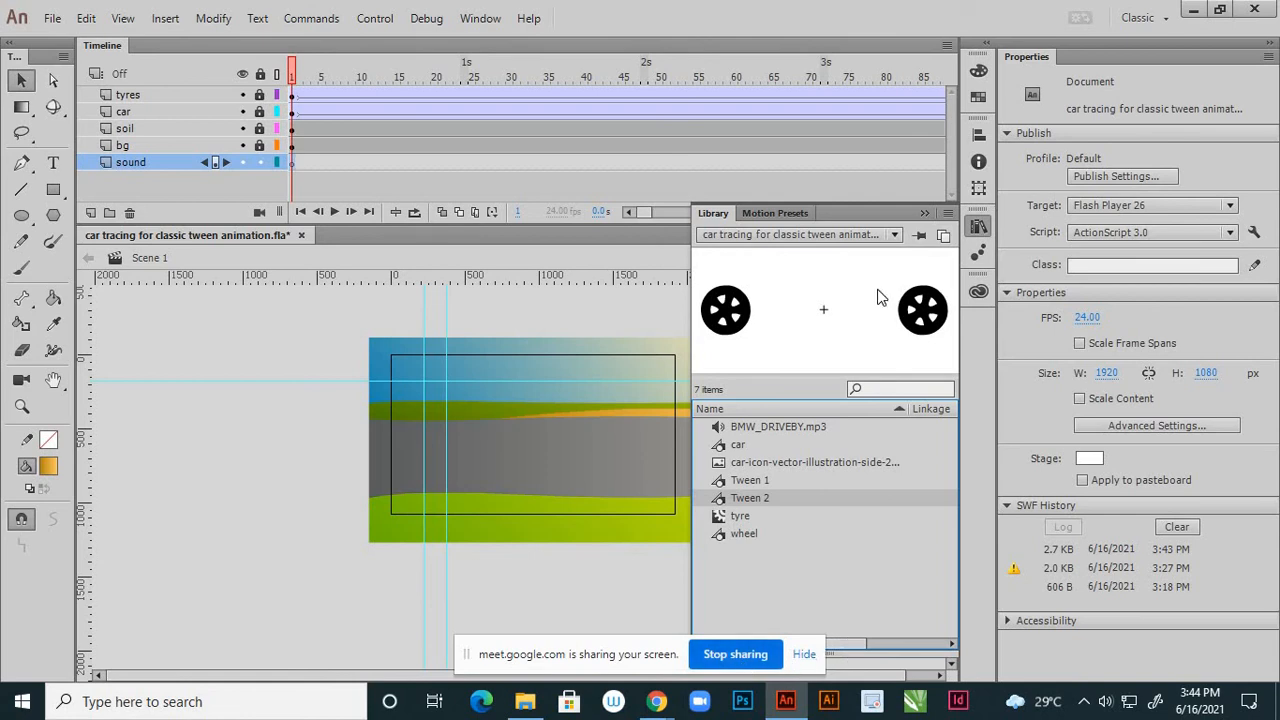
click(926, 214)
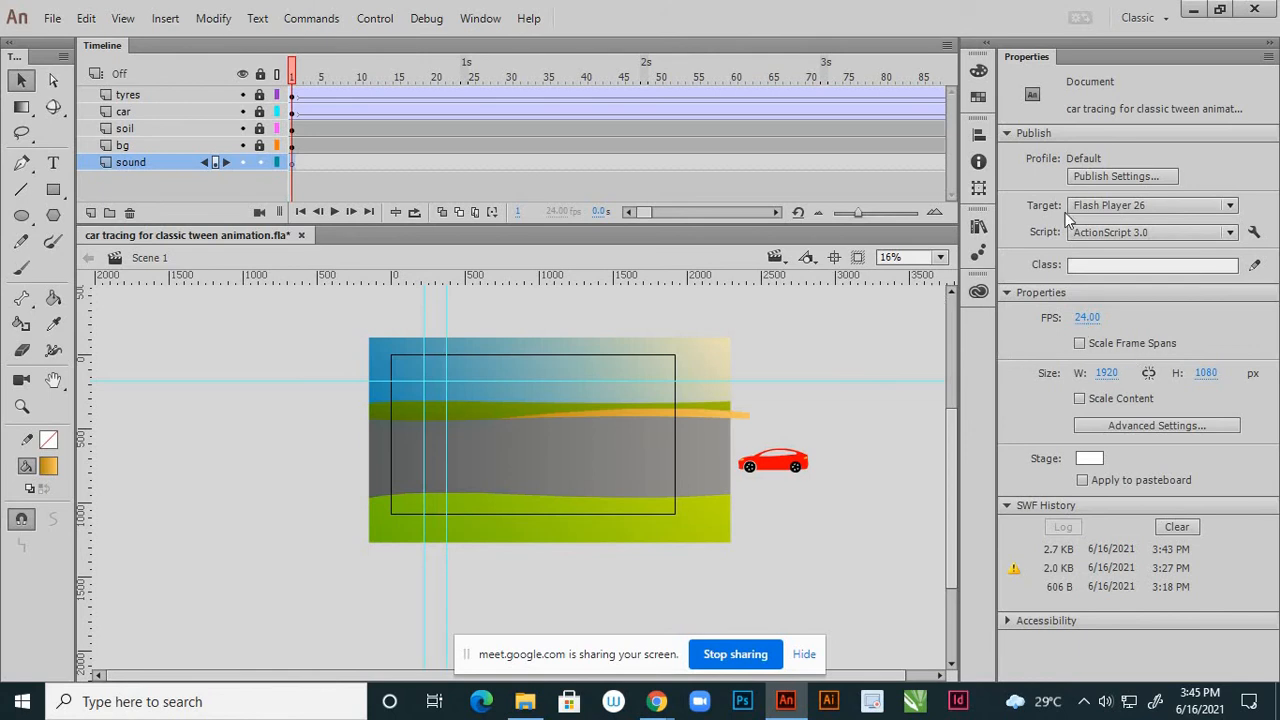
- Shrink and reposition the application window until the whole library fits in view, with BMW_DRIVEBY.mp3 selected in it
click(1222, 12)
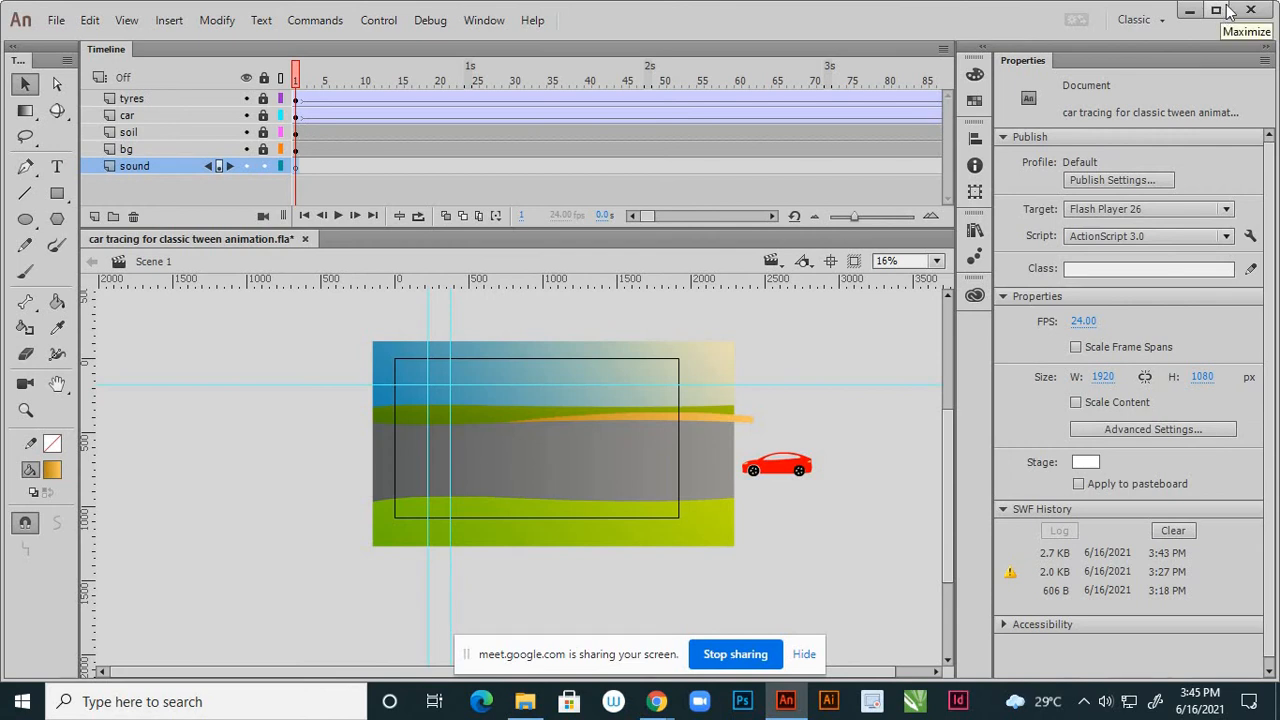
click(975, 233)
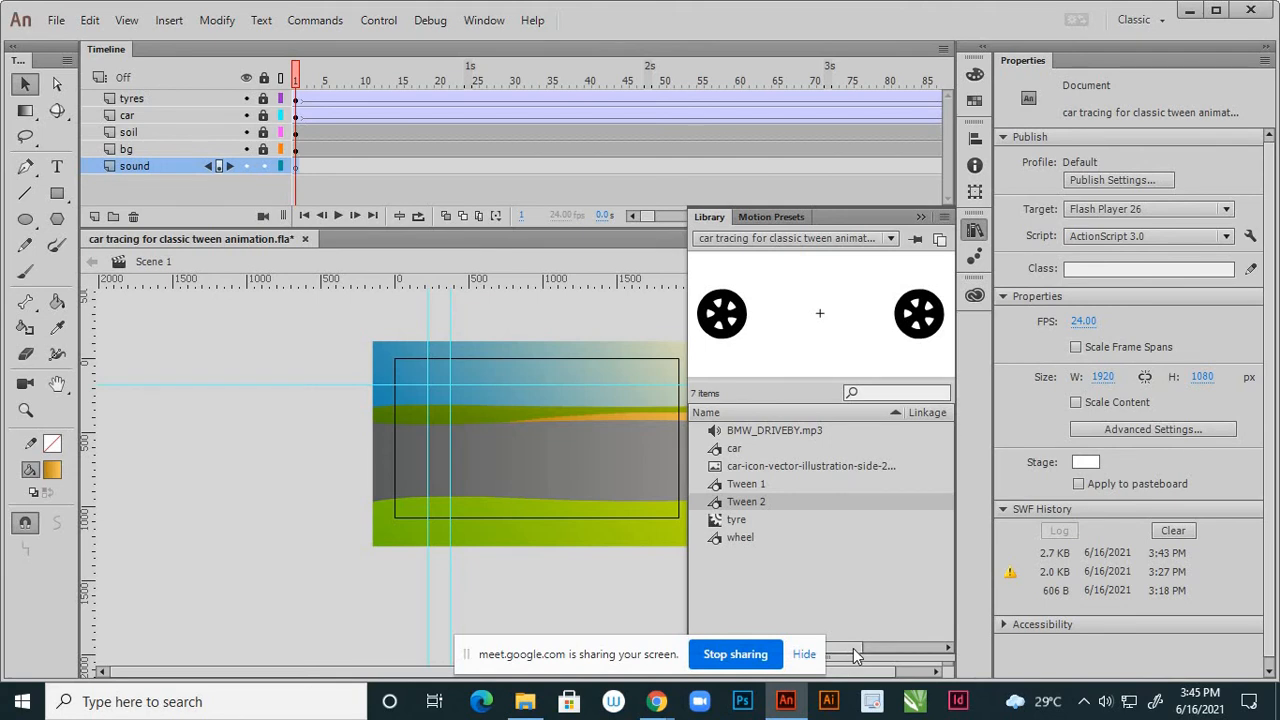
drag(876, 650, 850, 658)
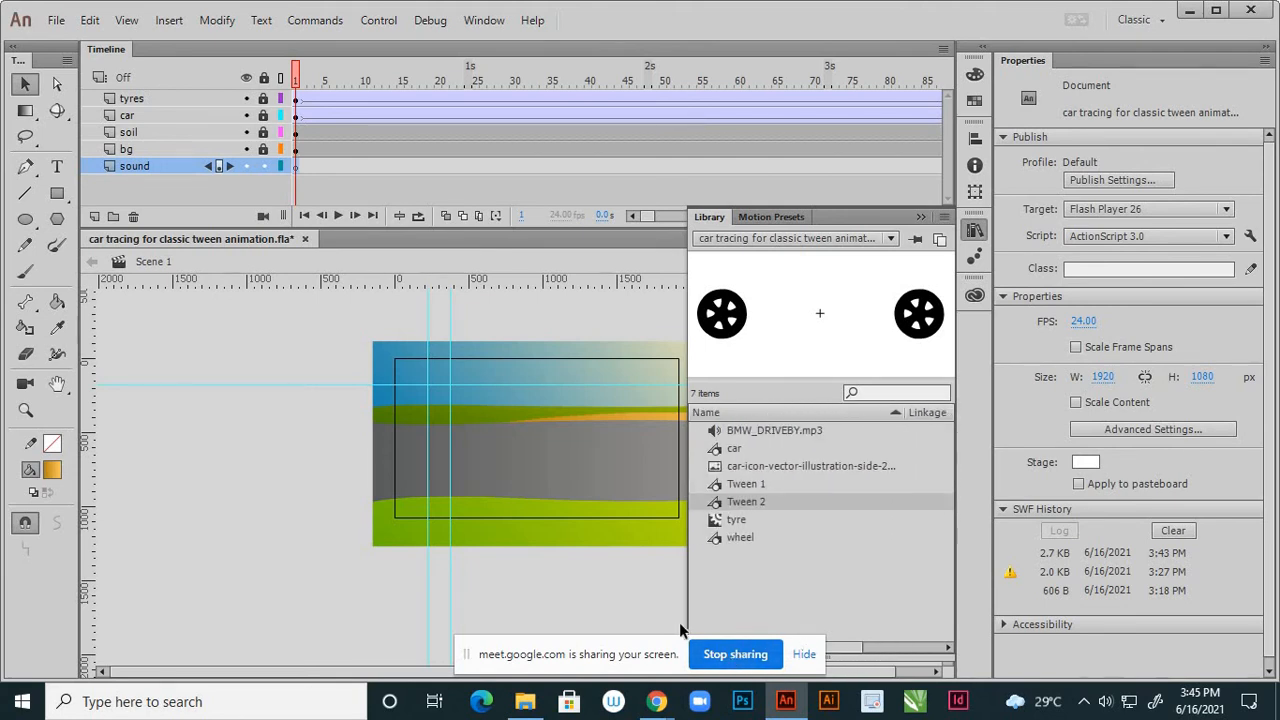
click(736, 432)
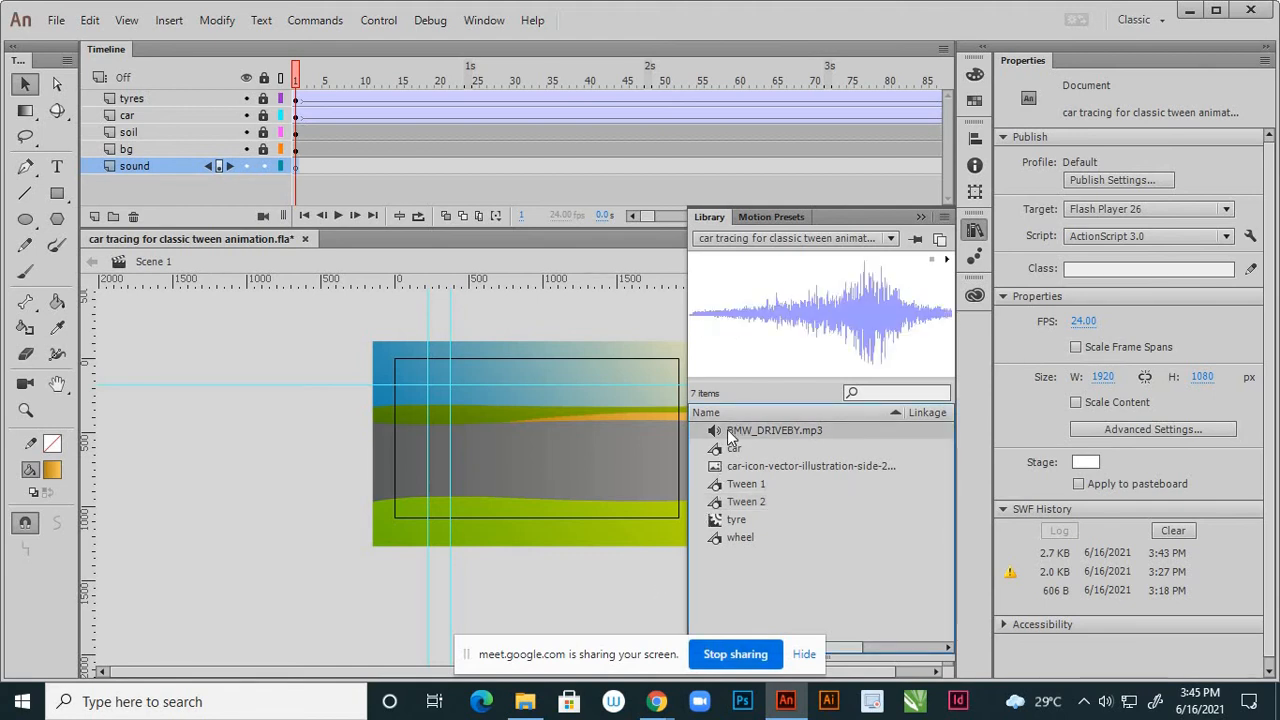
click(626, 305)
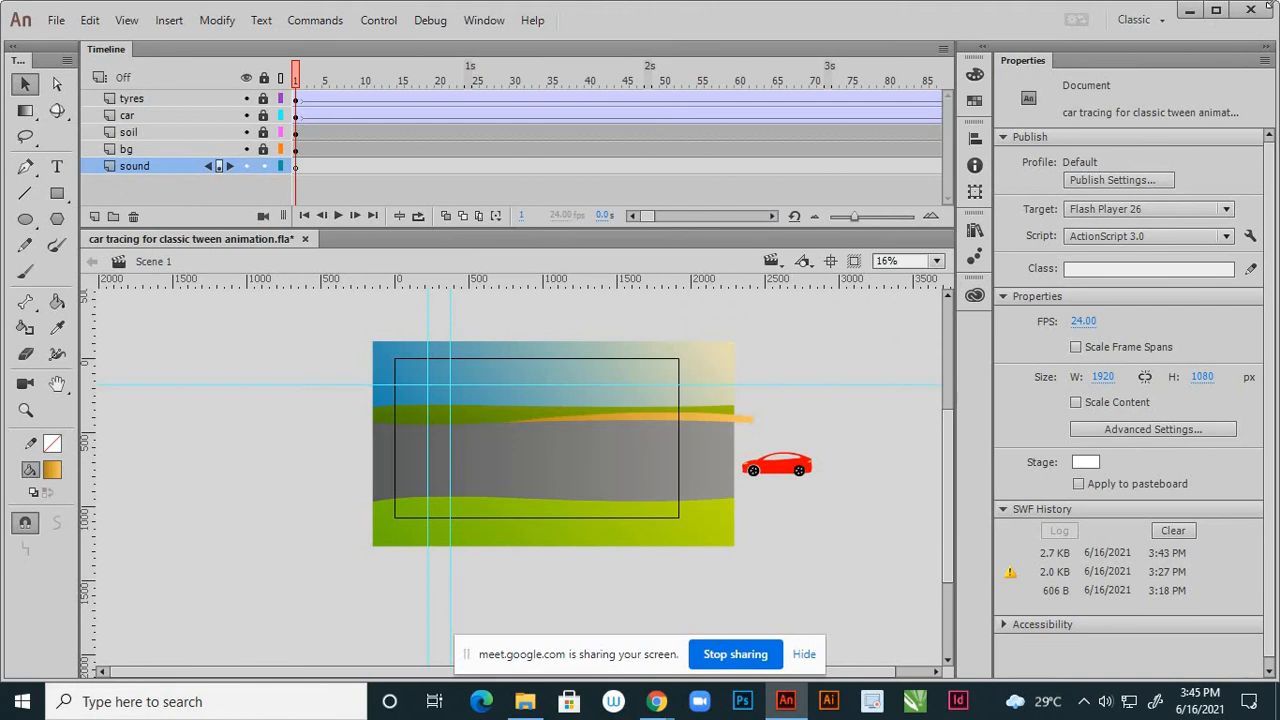
drag(1268, 5, 1128, 110)
drag(871, 124, 957, 33)
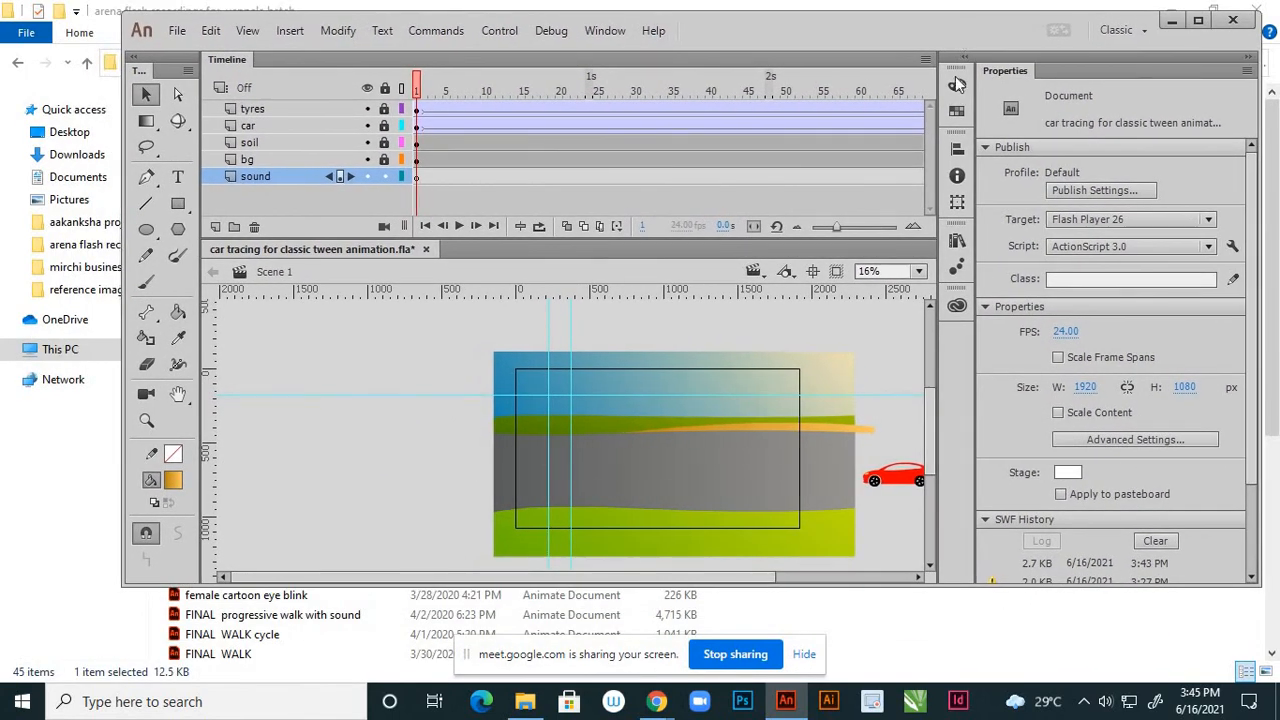
click(957, 242)
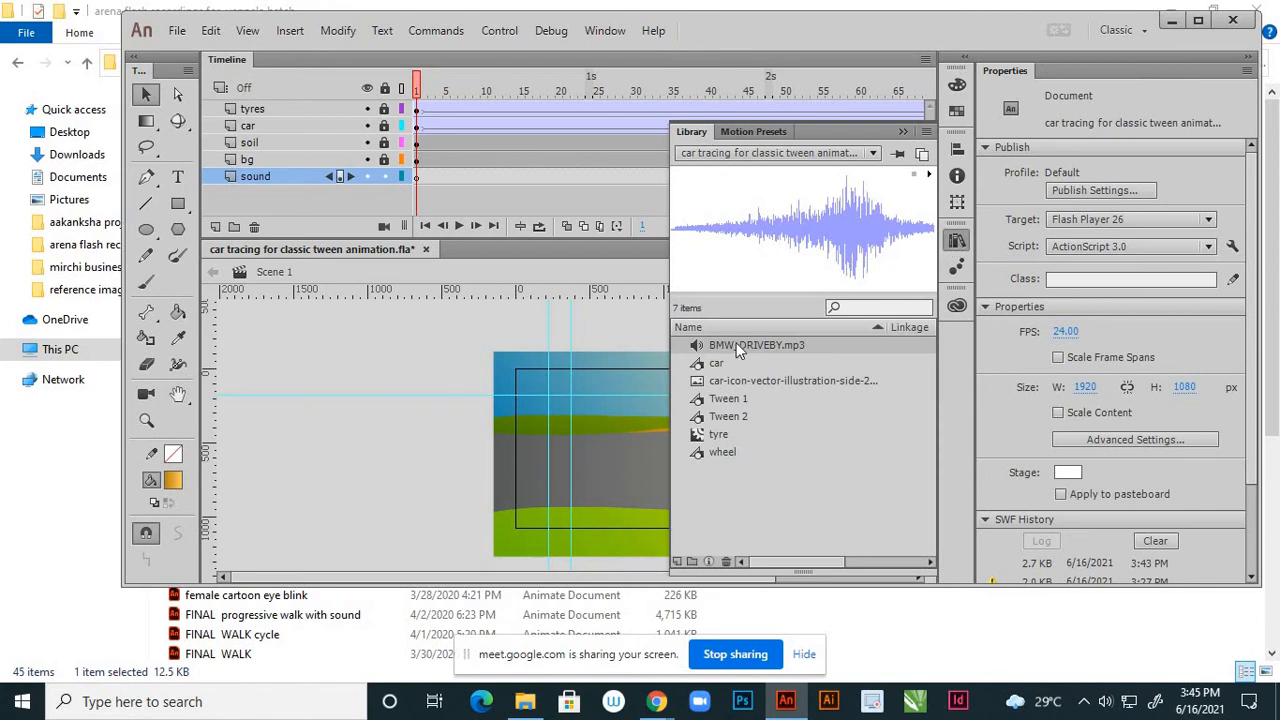
- Set the BMW_DRIVEBY.mp3 sound properties to MP3 compression without imported quality, at a 160 kbps bit rate and Best quality
click(710, 562)
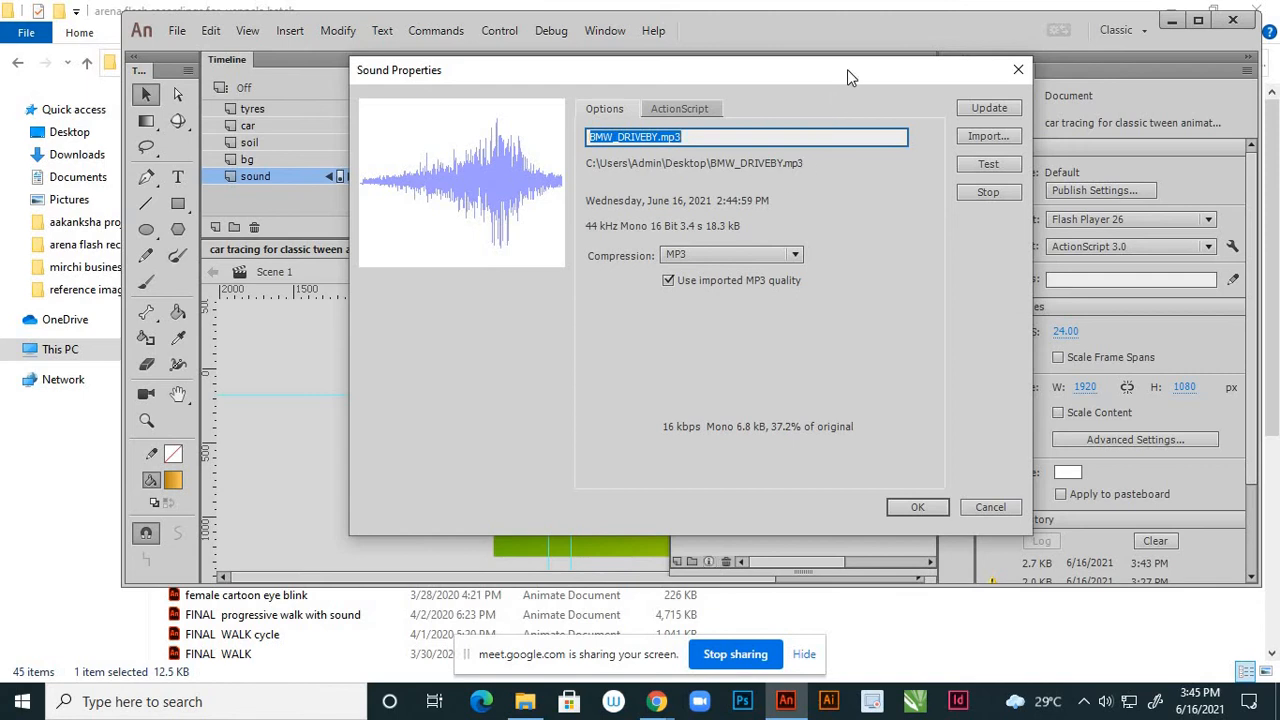
drag(852, 78, 864, 133)
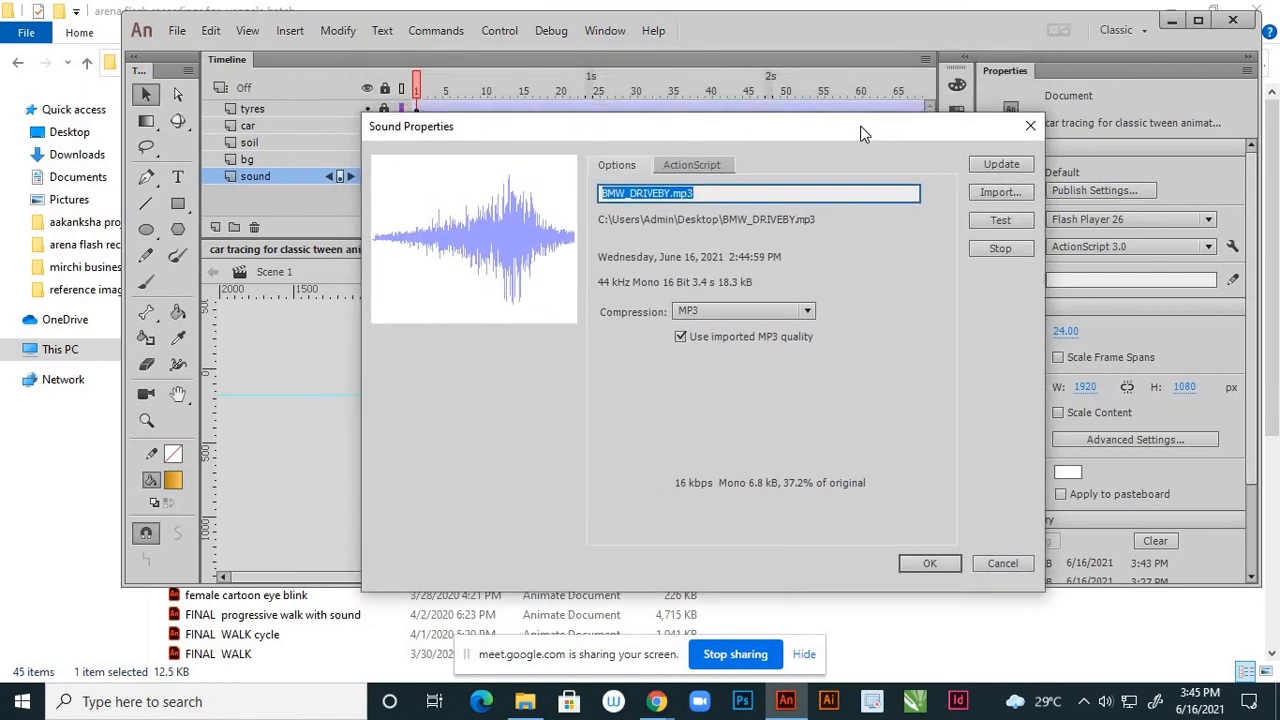
click(807, 312)
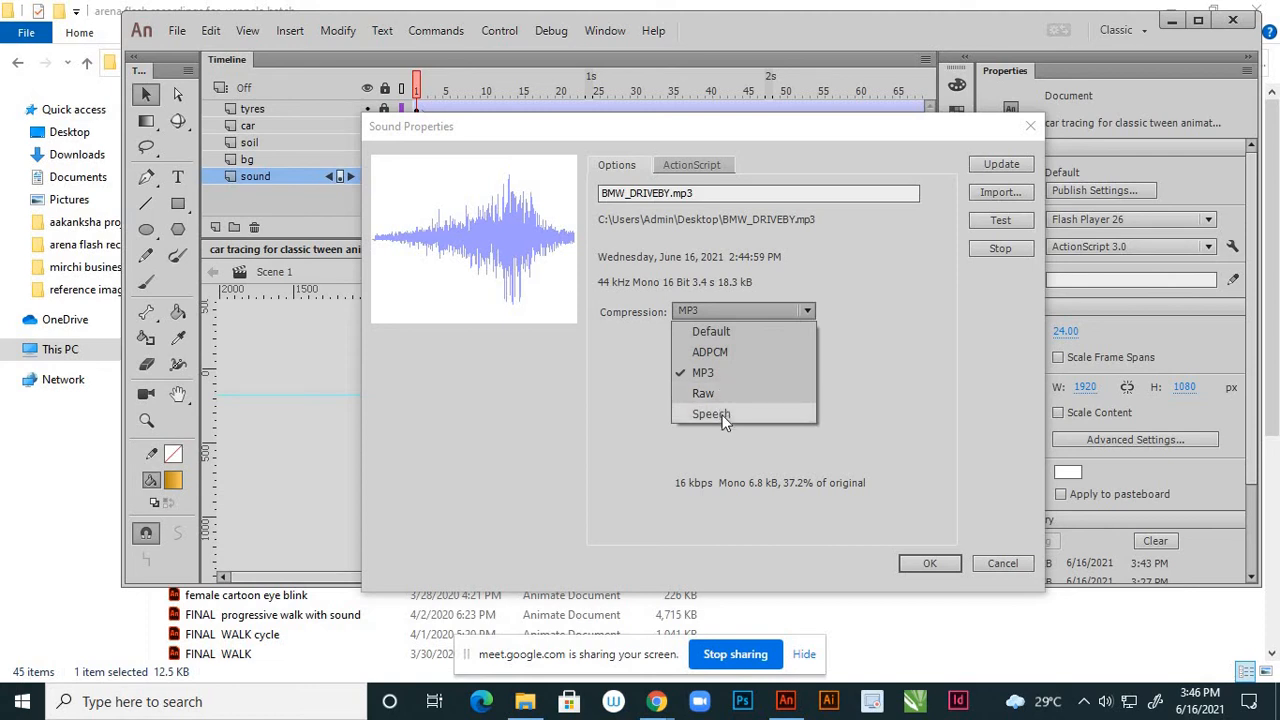
click(695, 372)
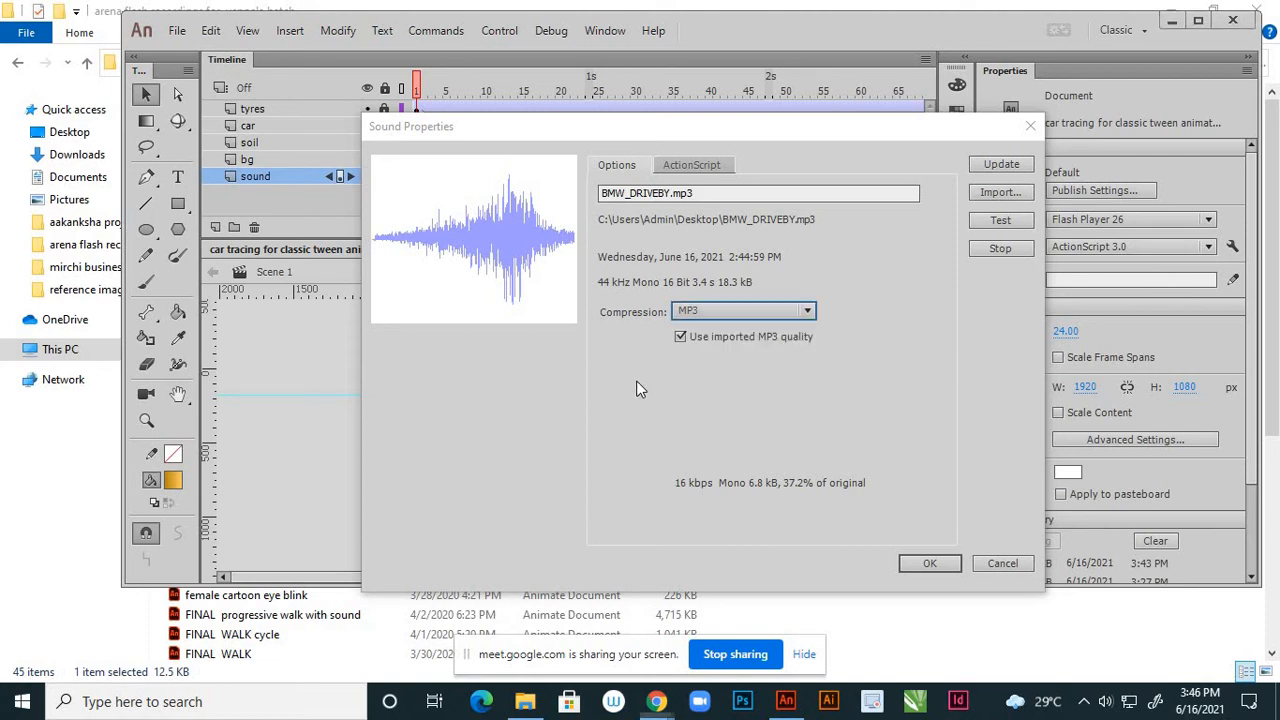
click(681, 337)
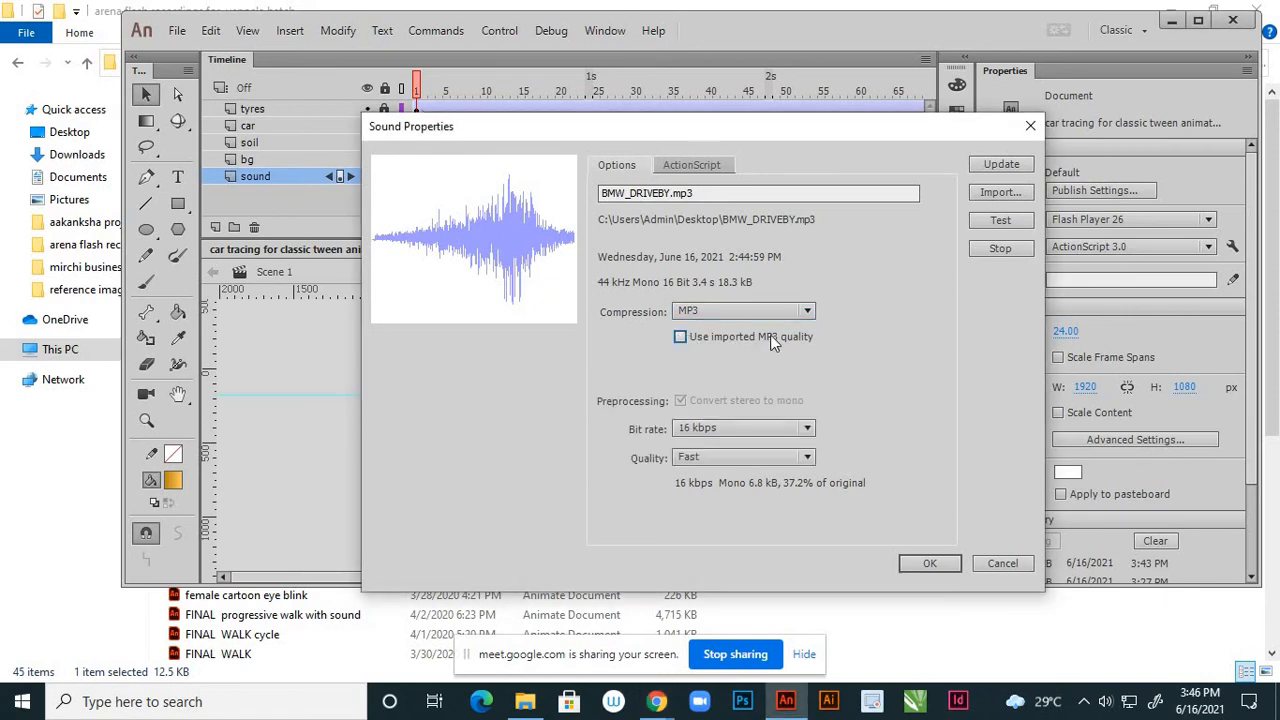
click(809, 427)
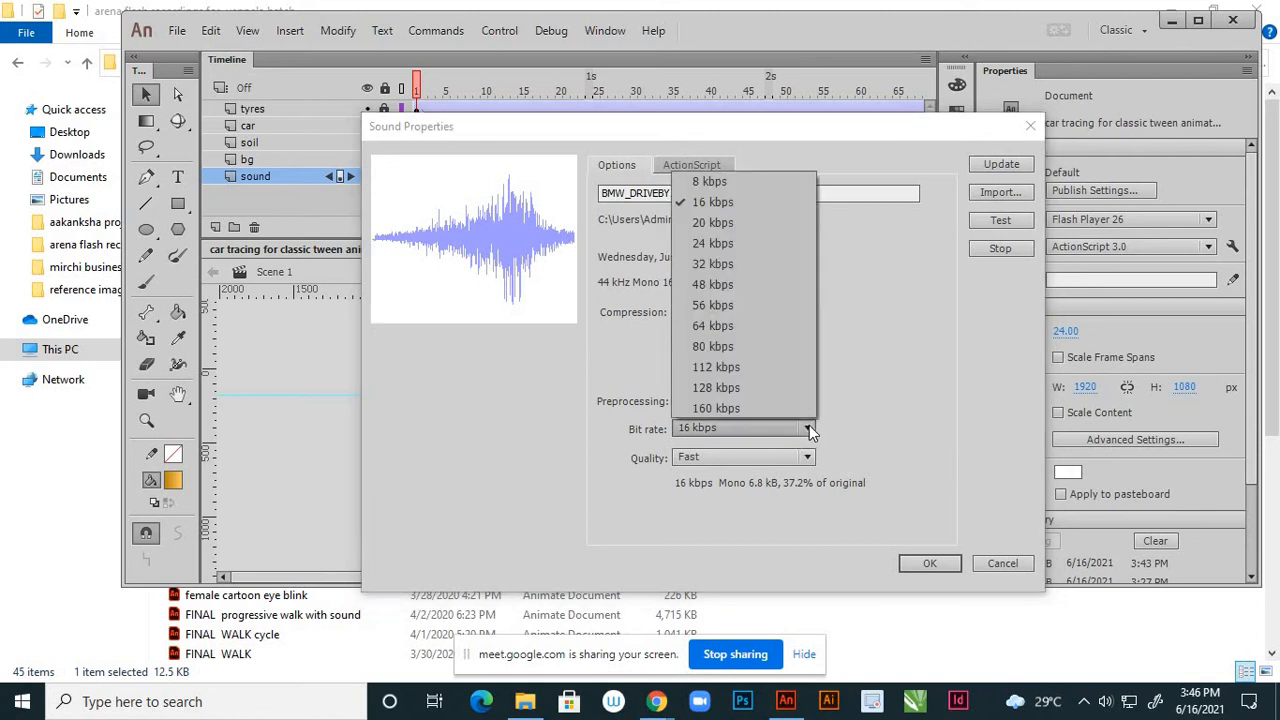
click(753, 408)
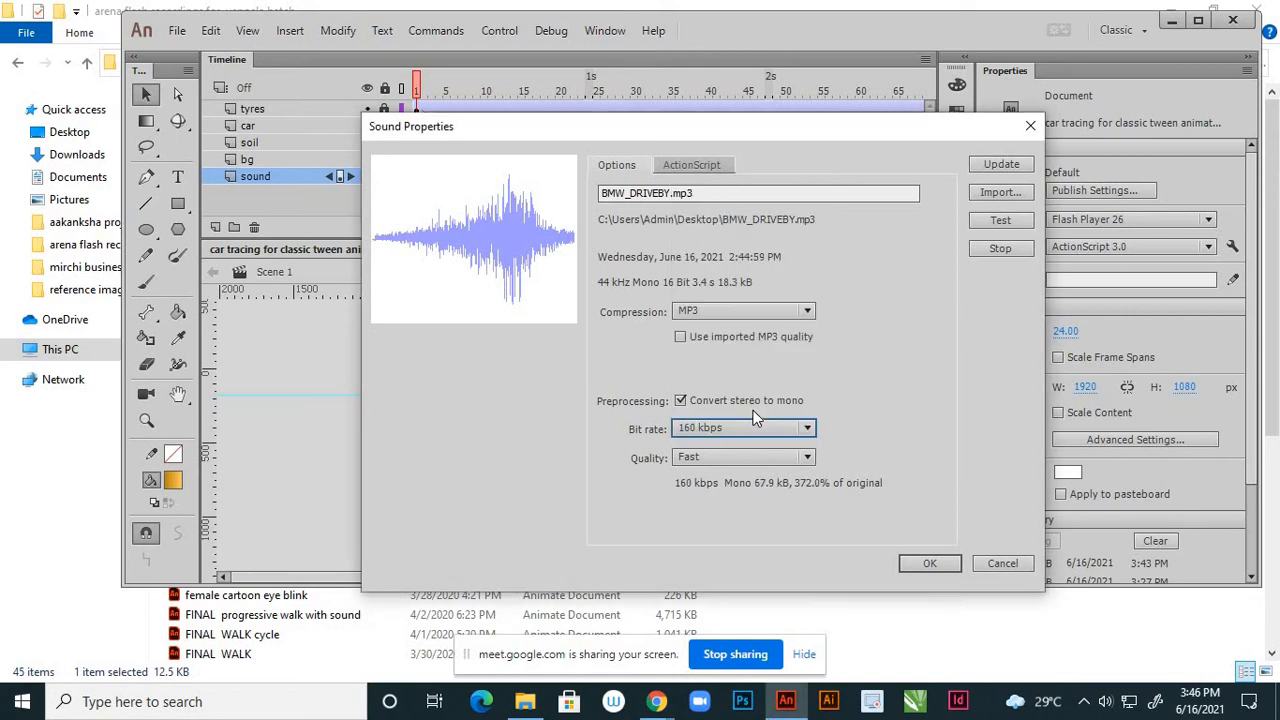
click(808, 457)
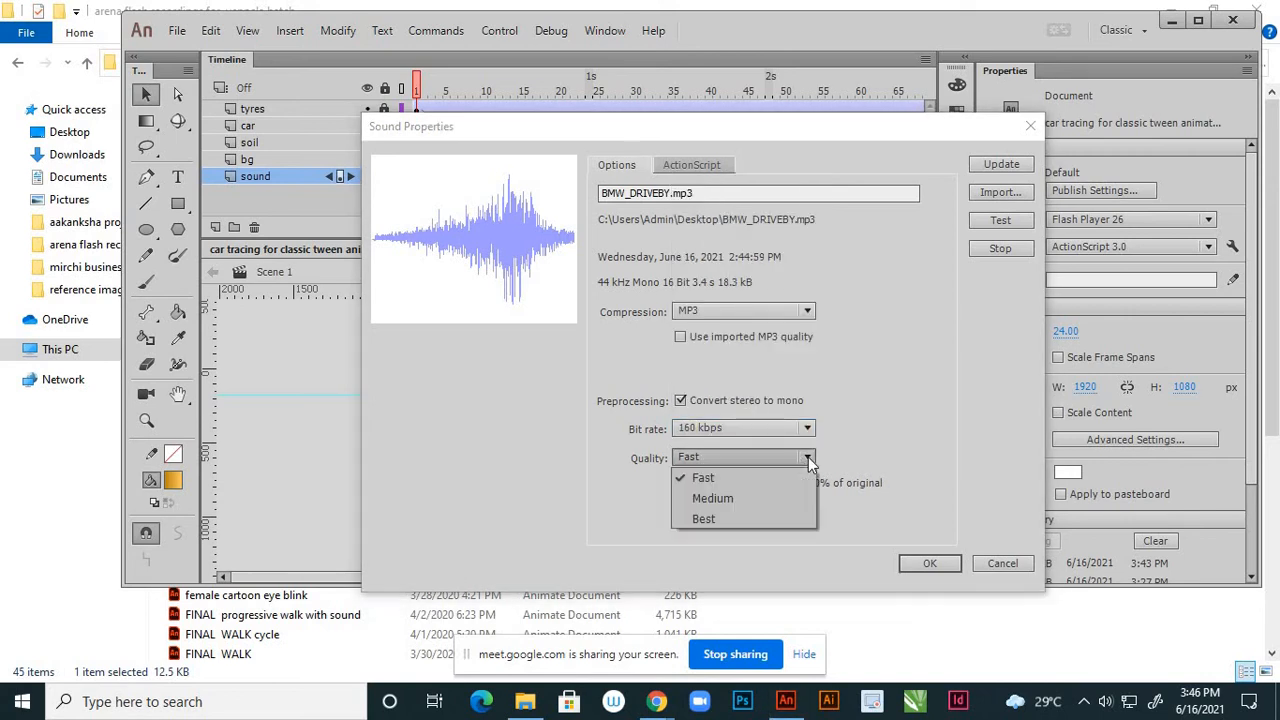
click(750, 519)
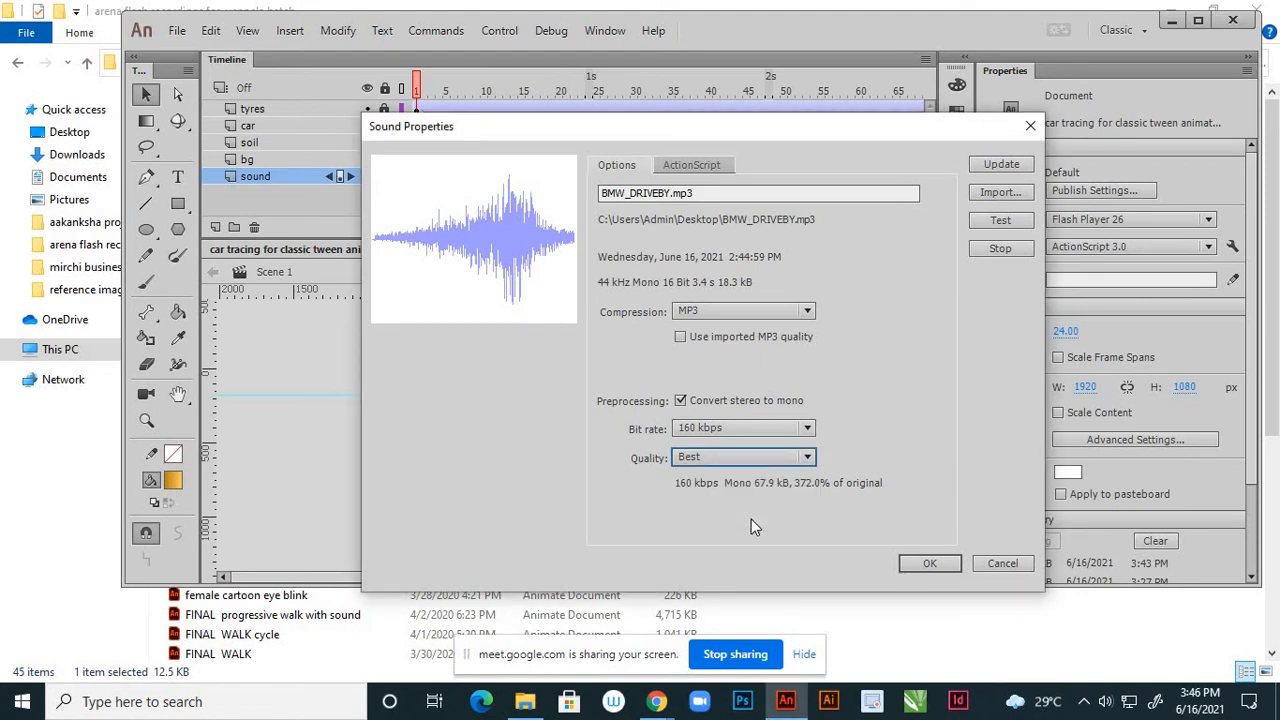
click(928, 563)
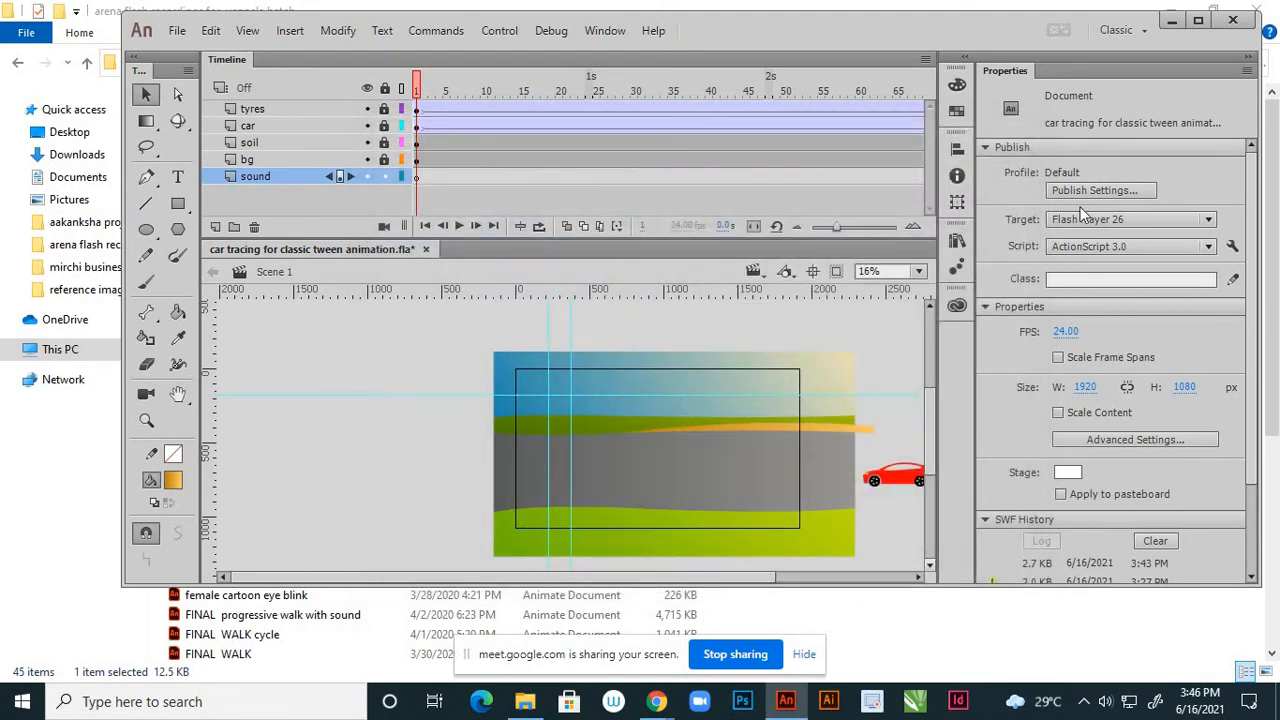
- Maximize the application window and place BMW_DRIVEBY.mp3 from the library onto the sound layer at frame 1, then collapse the library
click(1198, 21)
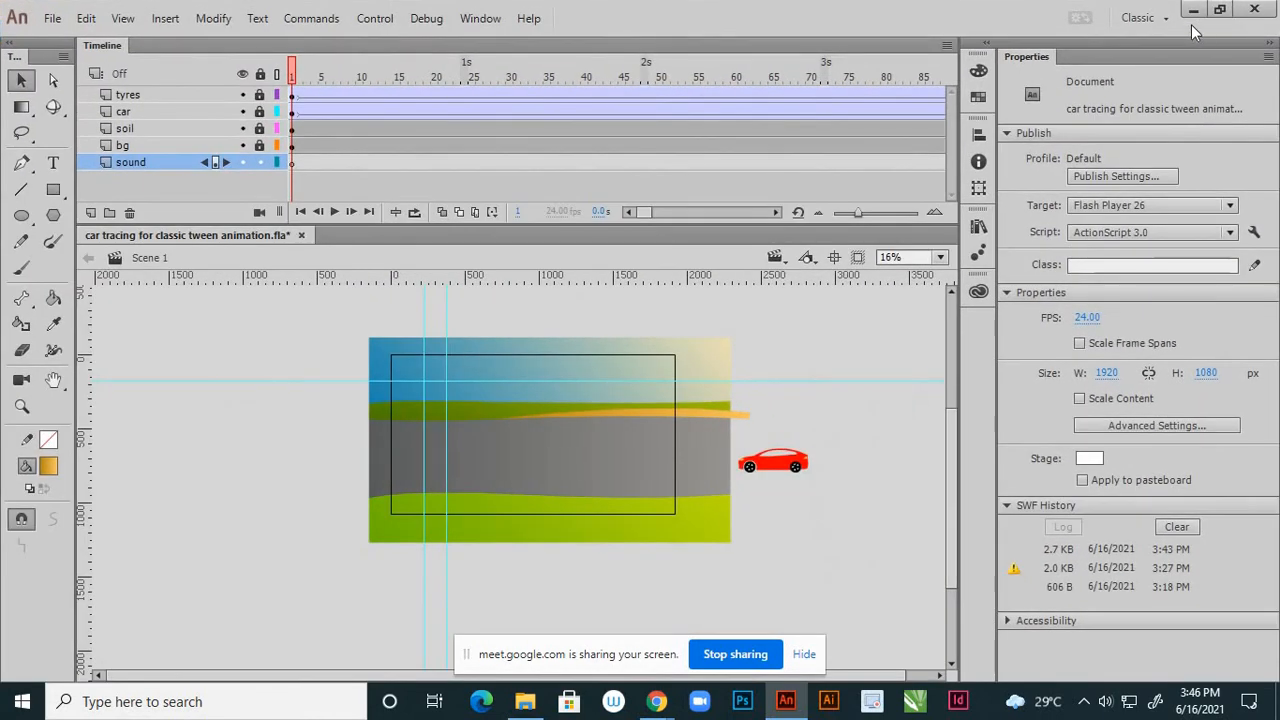
click(978, 226)
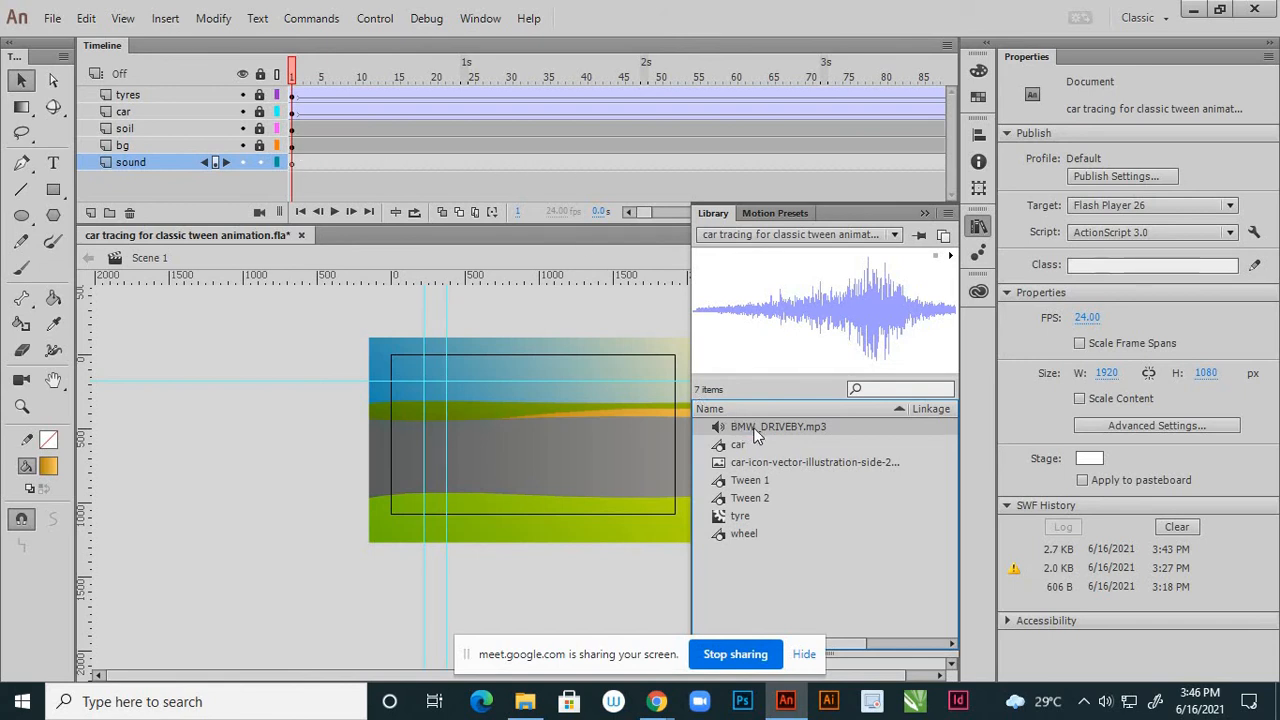
drag(755, 432, 519, 432)
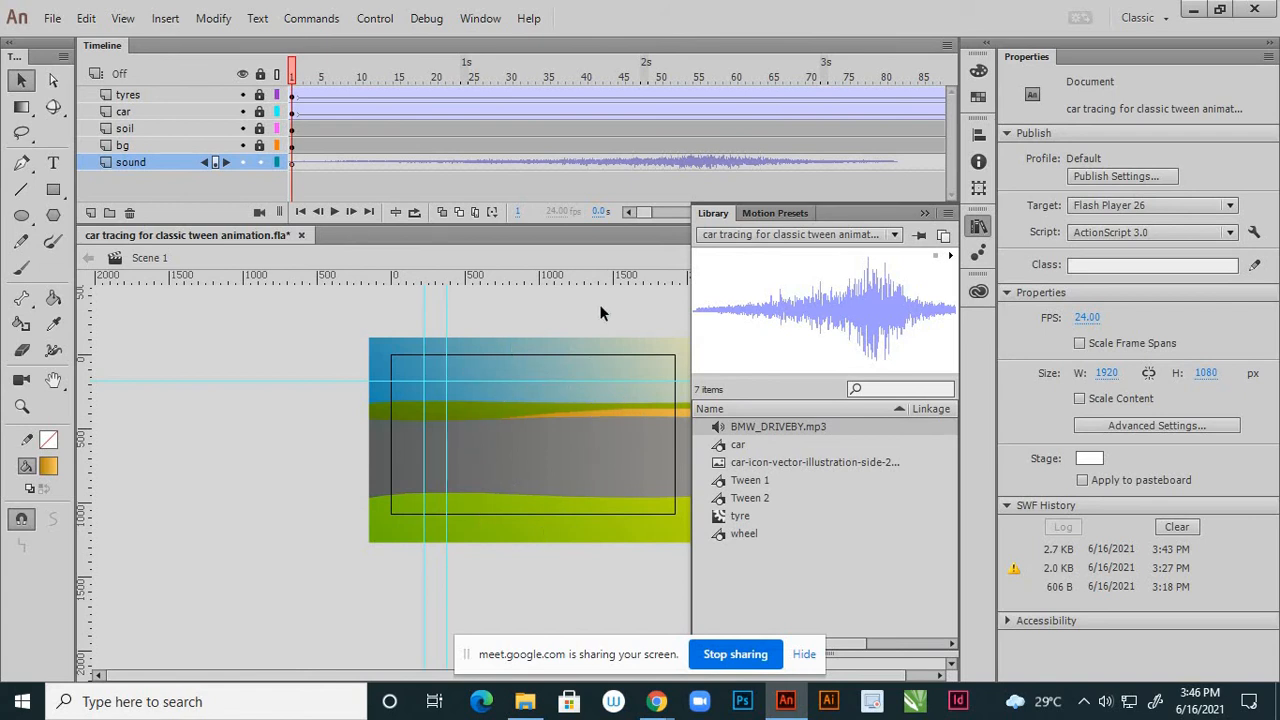
click(624, 256)
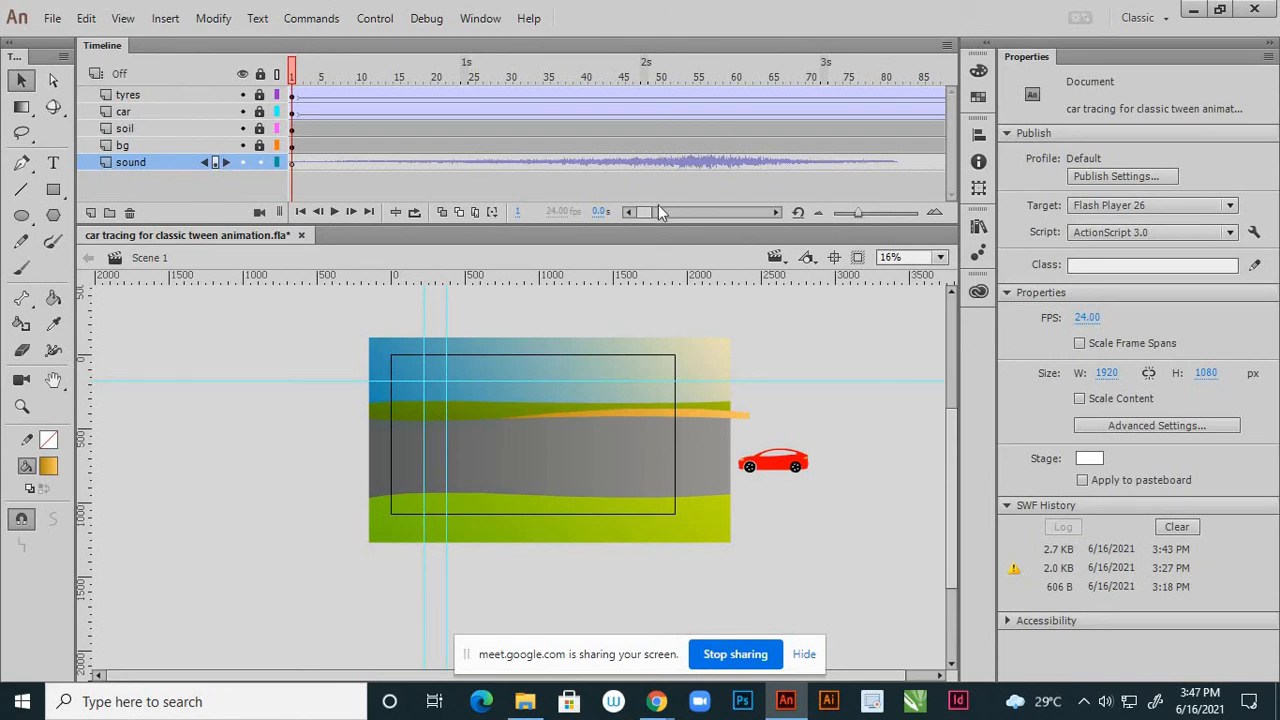
- Test the movie in a maximized preview window to check the car animation with its sound, then close the preview
drag(649, 214, 655, 221)
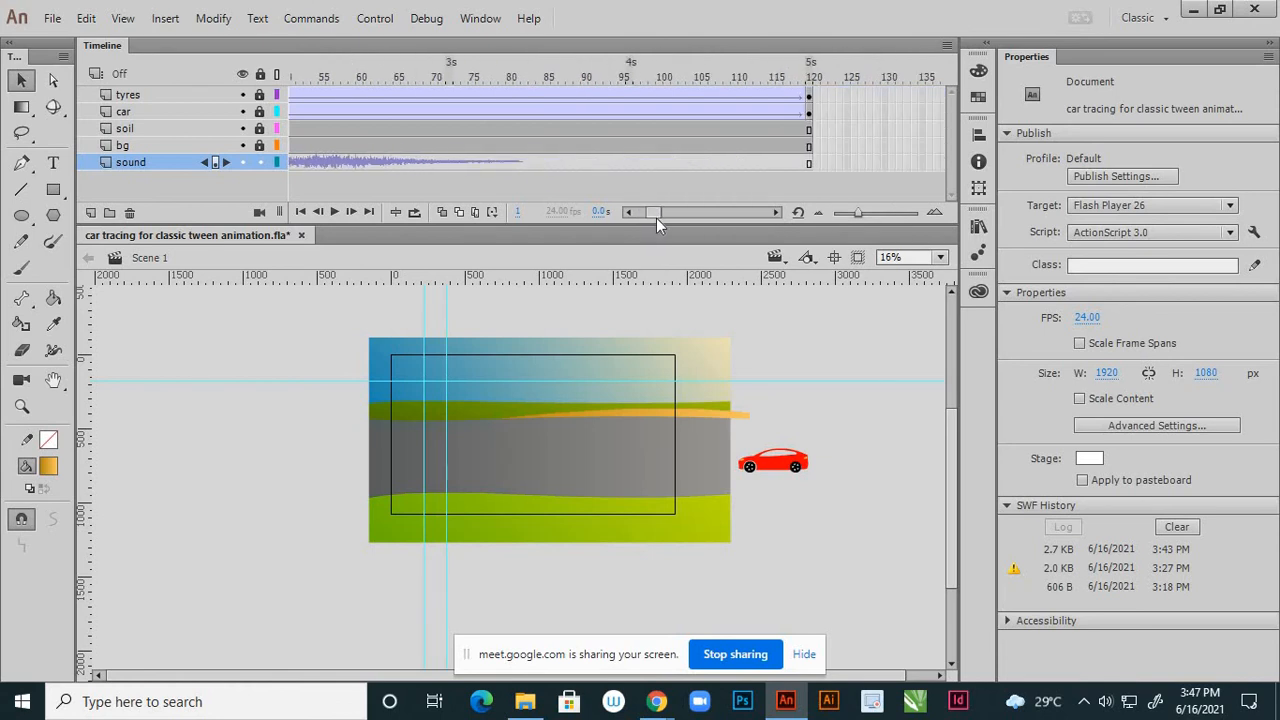
key(ctrl+Return)
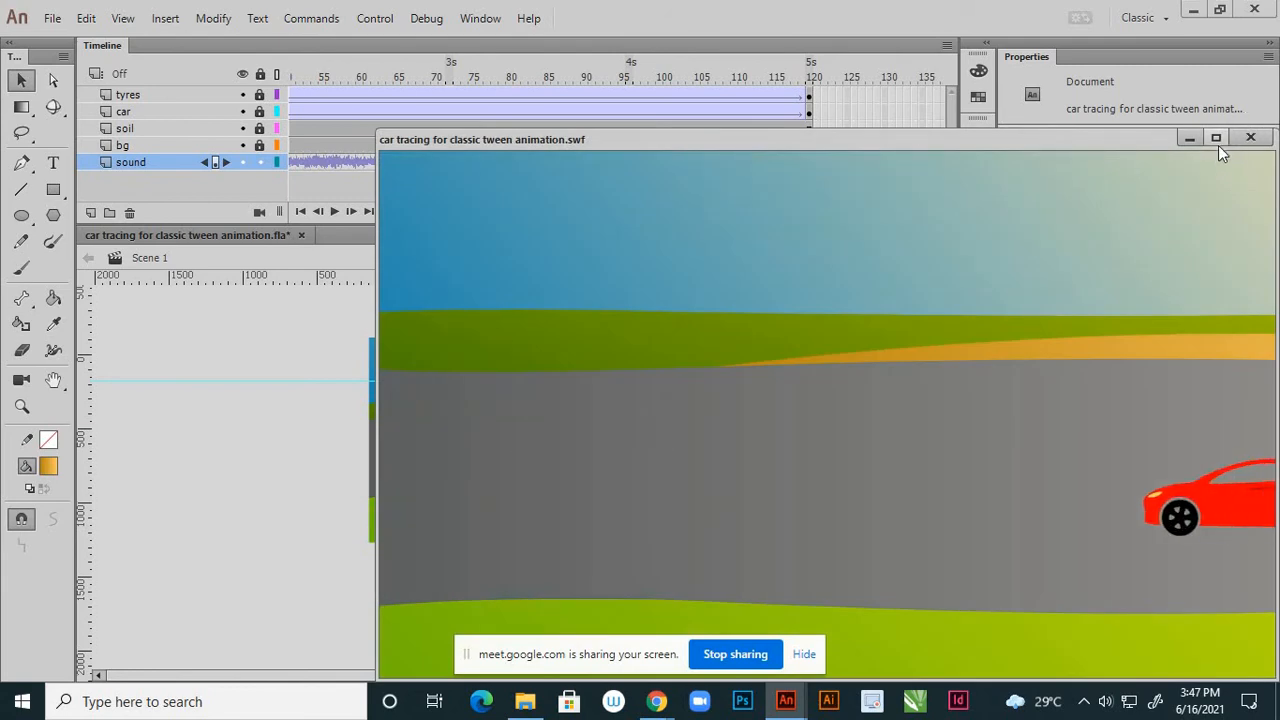
click(1216, 139)
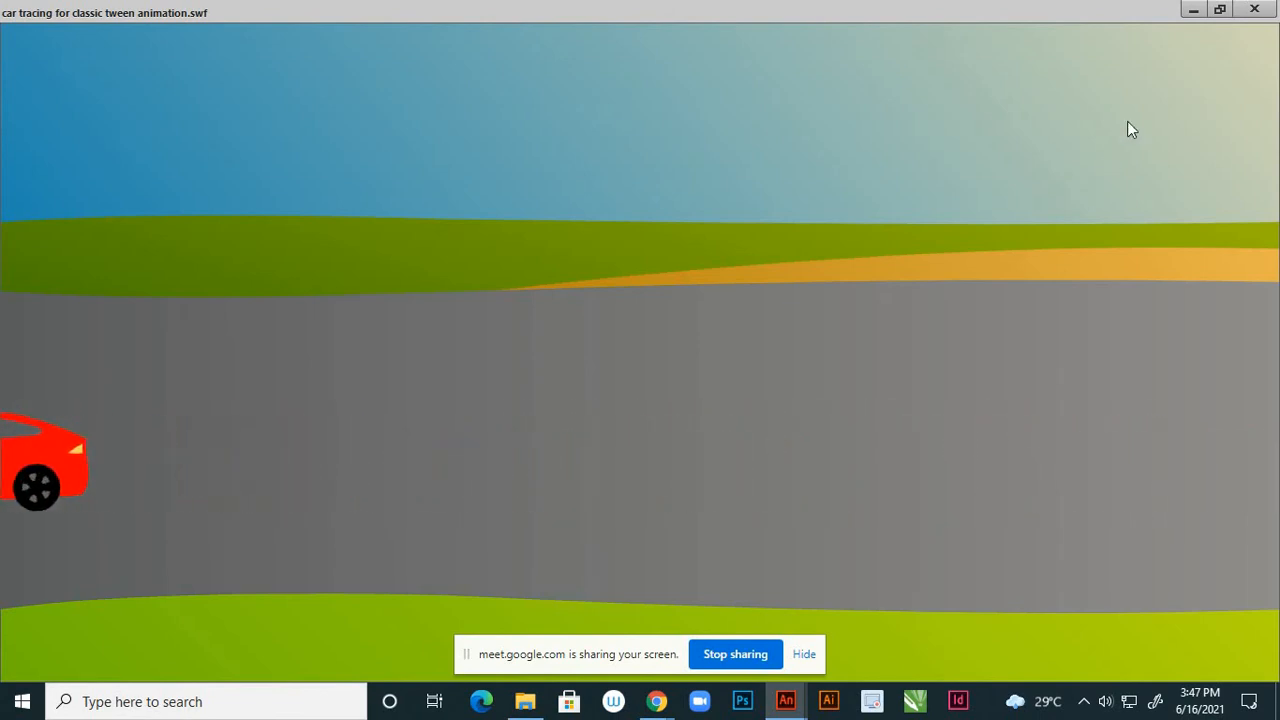
click(1254, 9)
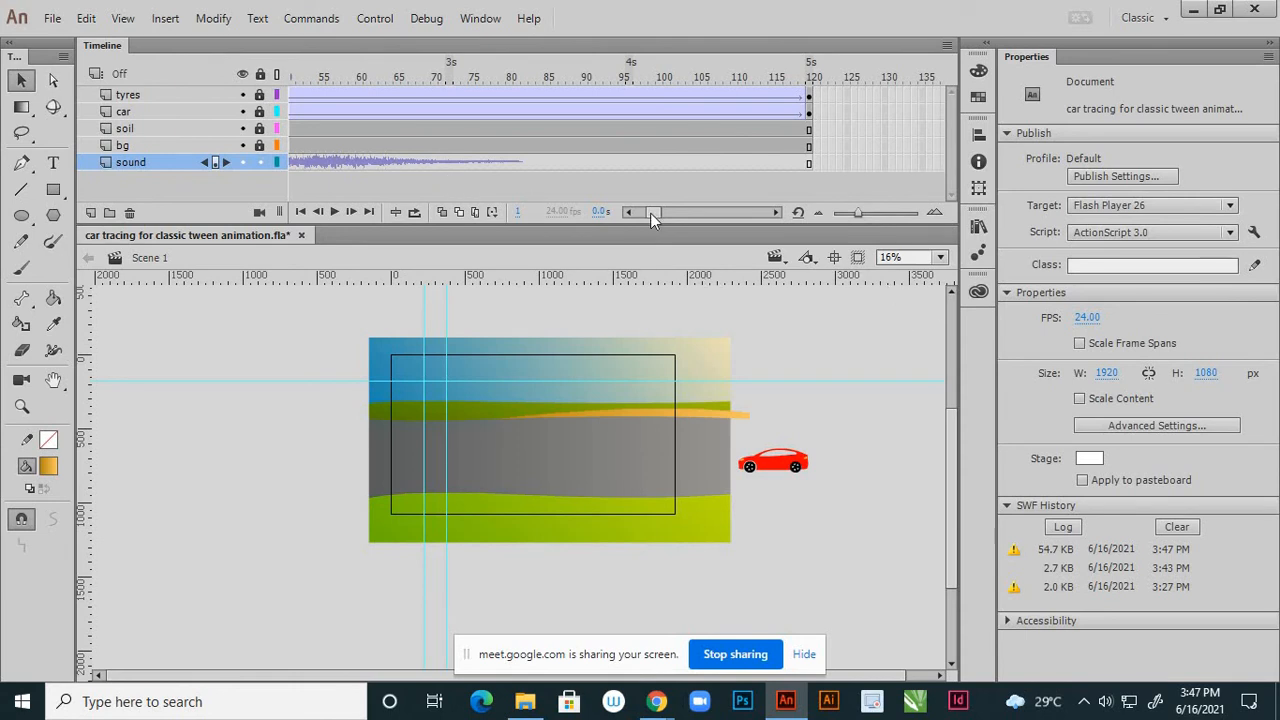
- Play and scrub the timeline to compare the car's position with the sound waveform up to frame 84
drag(652, 212, 644, 214)
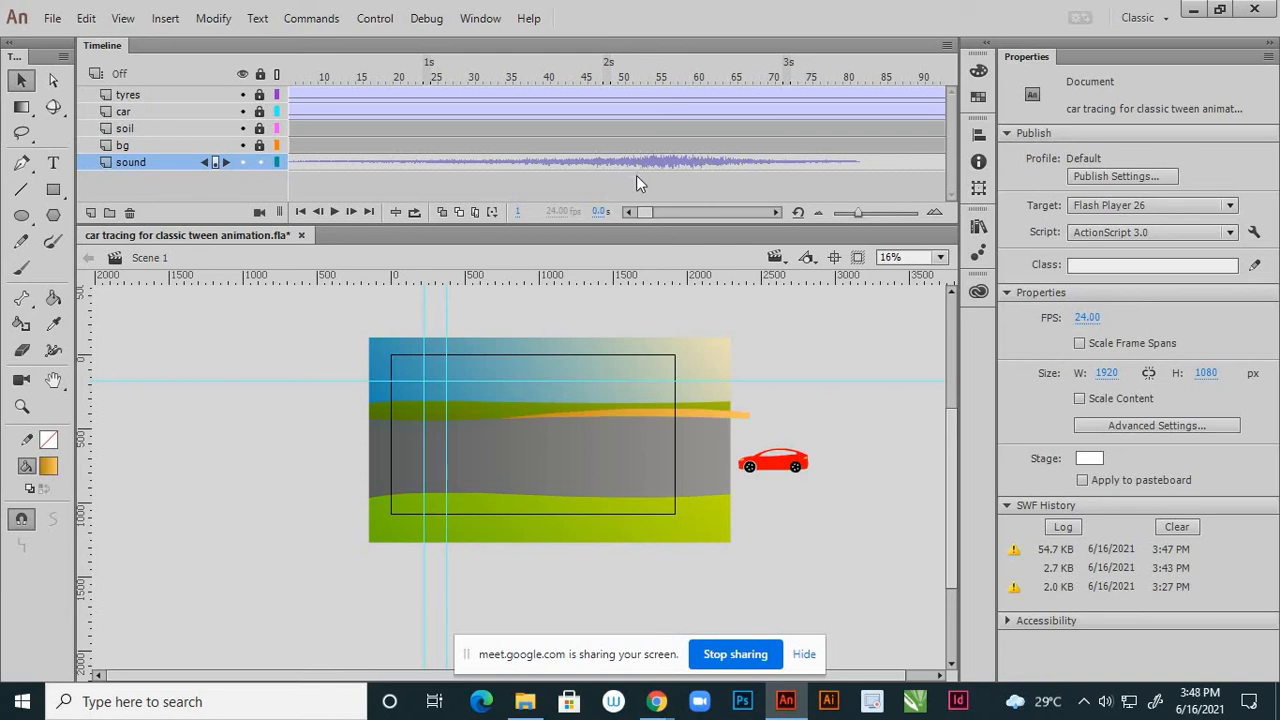
click(339, 98)
key(Return)
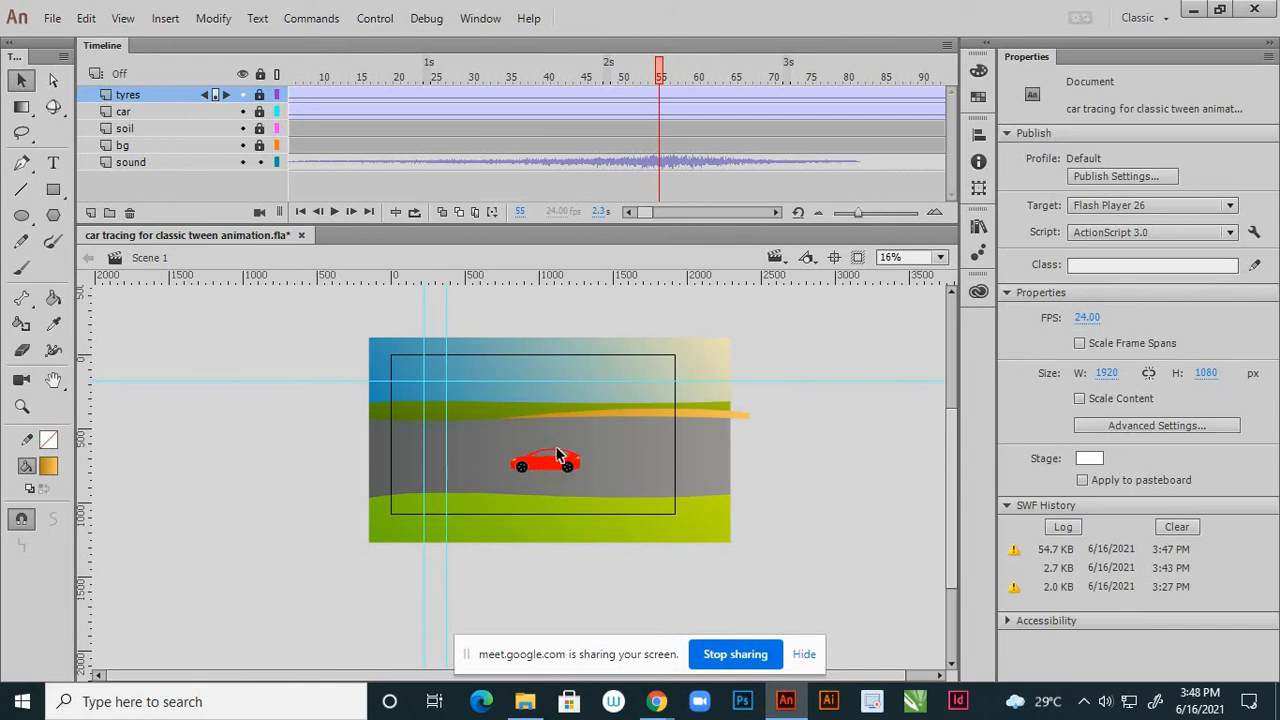
click(673, 92)
drag(690, 86, 268, 138)
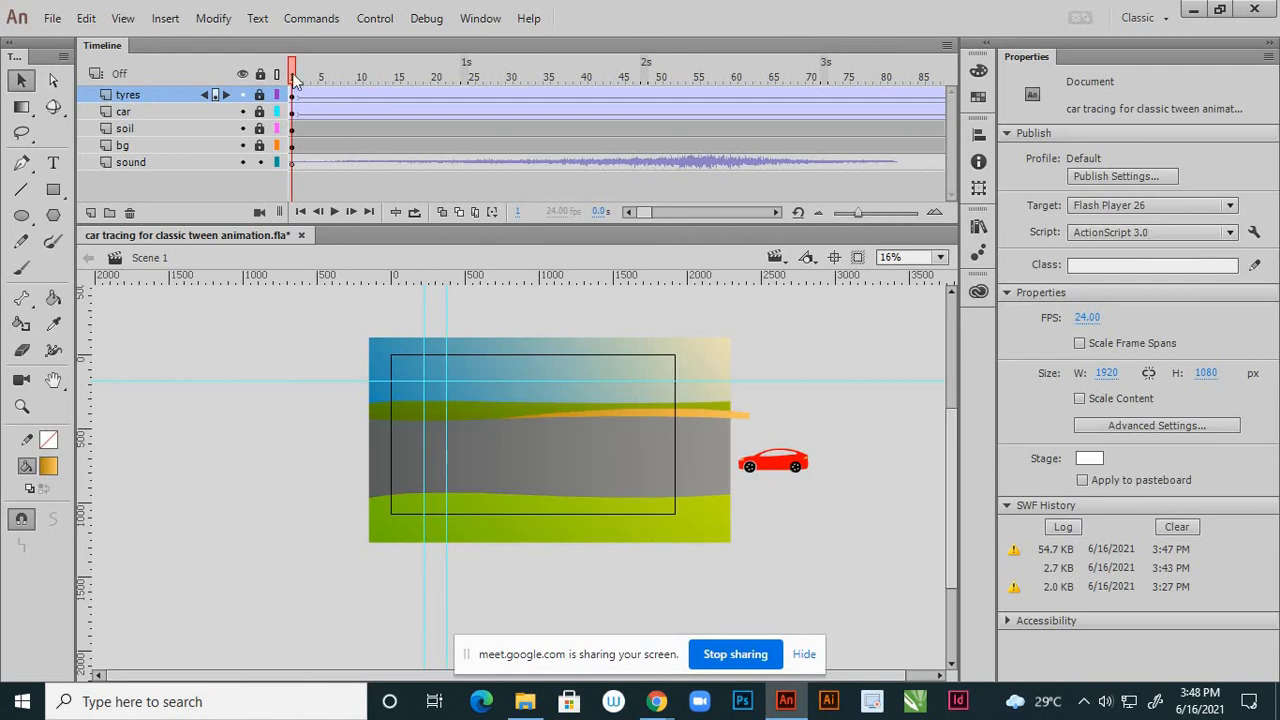
drag(301, 77, 911, 275)
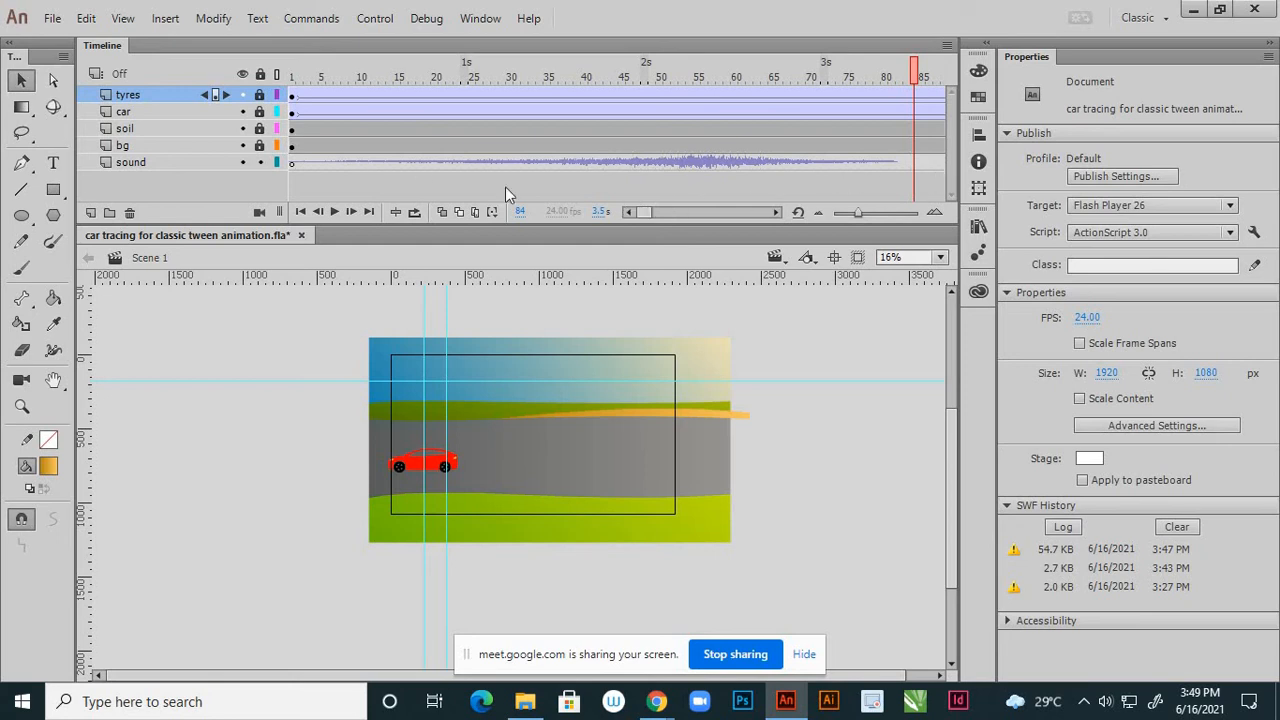
- Select the whole frame span of the sound layer and shift it so that the sound starts at frame 21
click(292, 163)
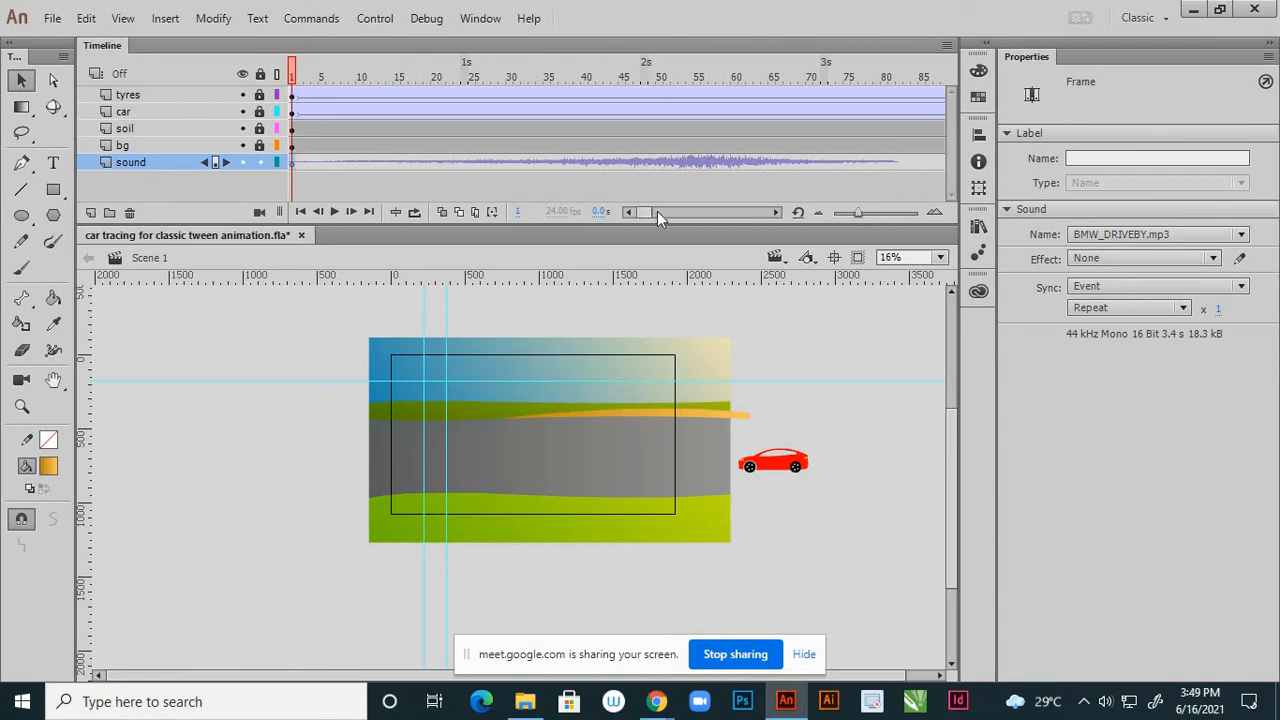
drag(646, 213, 653, 215)
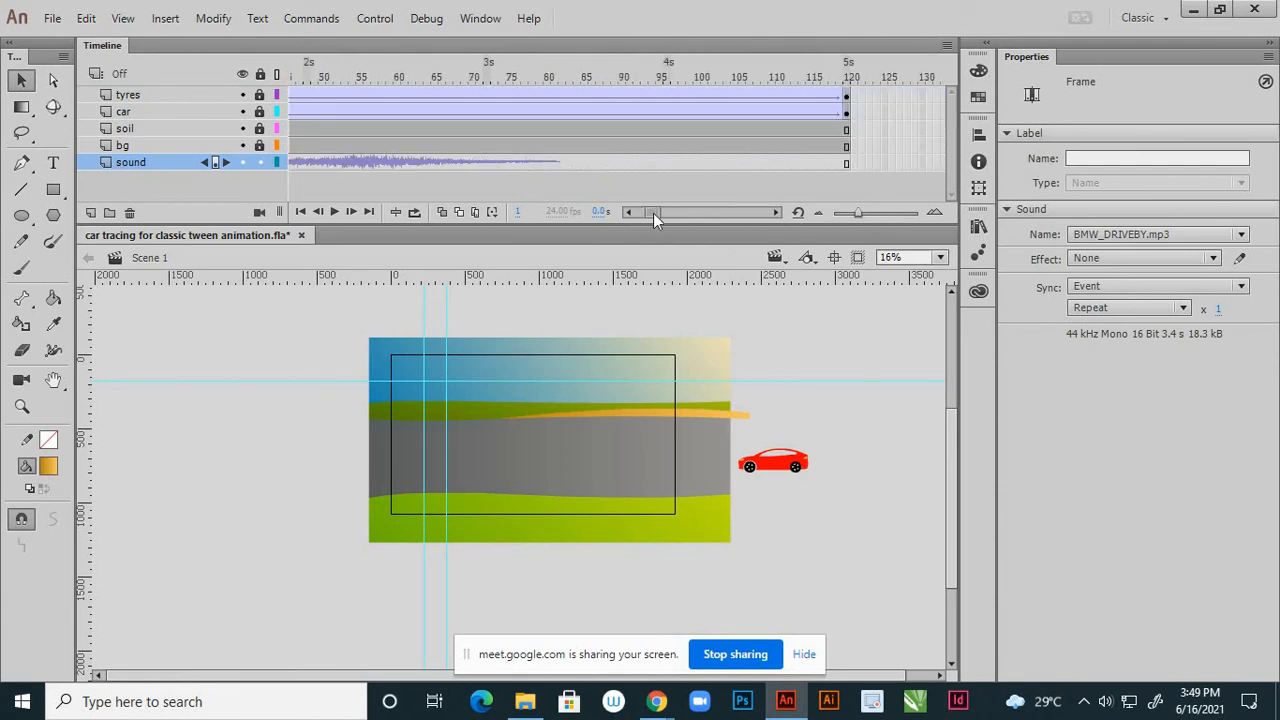
click(845, 162)
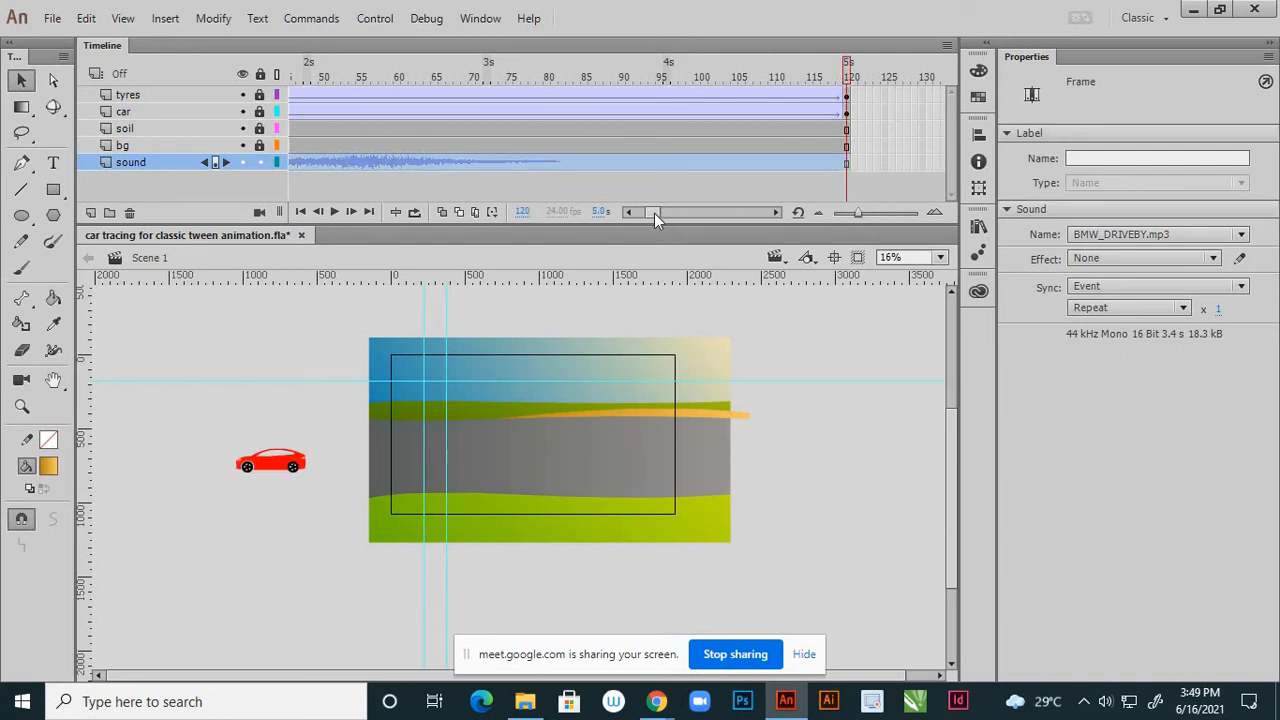
drag(654, 213, 643, 215)
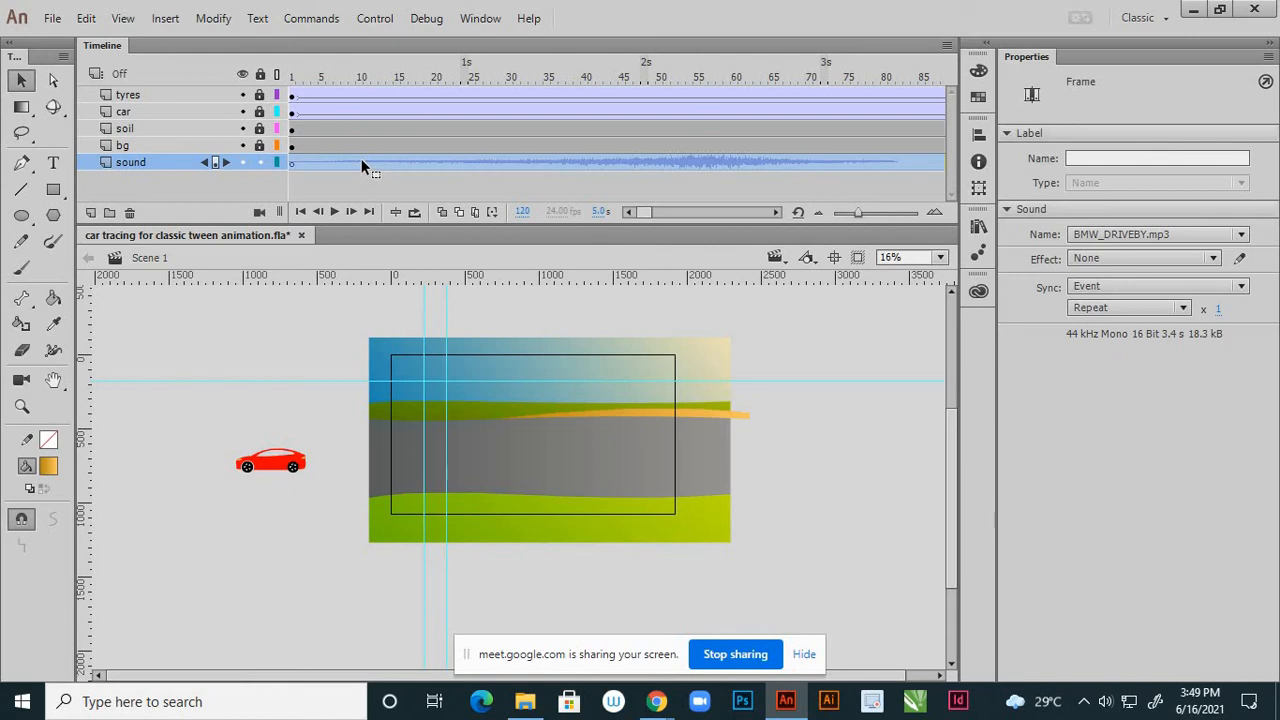
drag(362, 162, 509, 168)
click(409, 174)
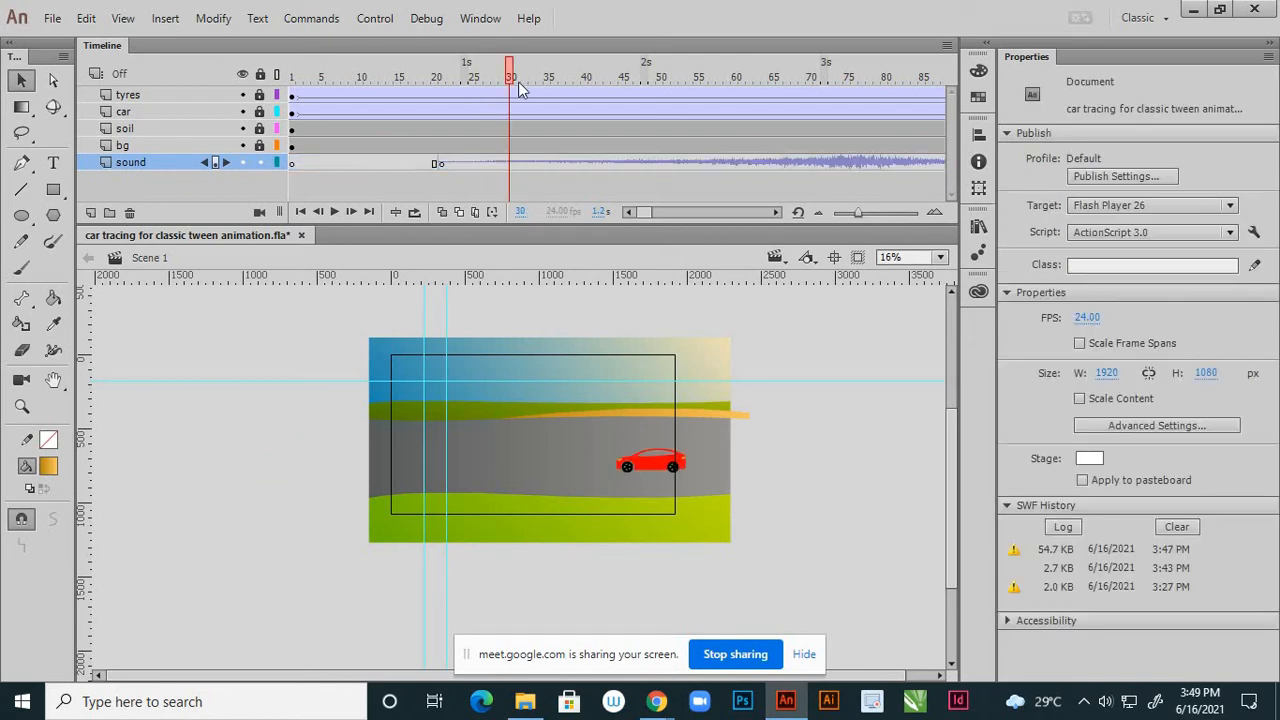
- Scrub through the timeline to check the car's position against the shifted sound waveform, and return to frame 1
drag(506, 83, 445, 93)
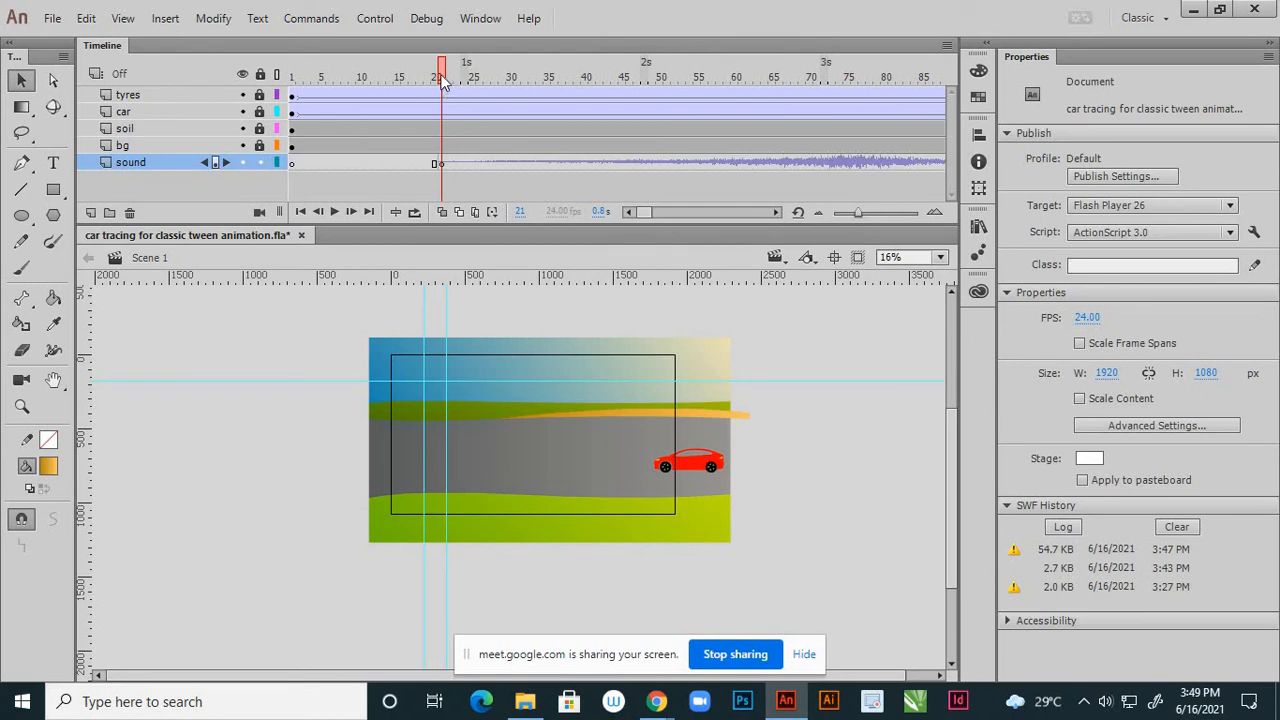
drag(444, 85, 445, 160)
drag(476, 93, 809, 198)
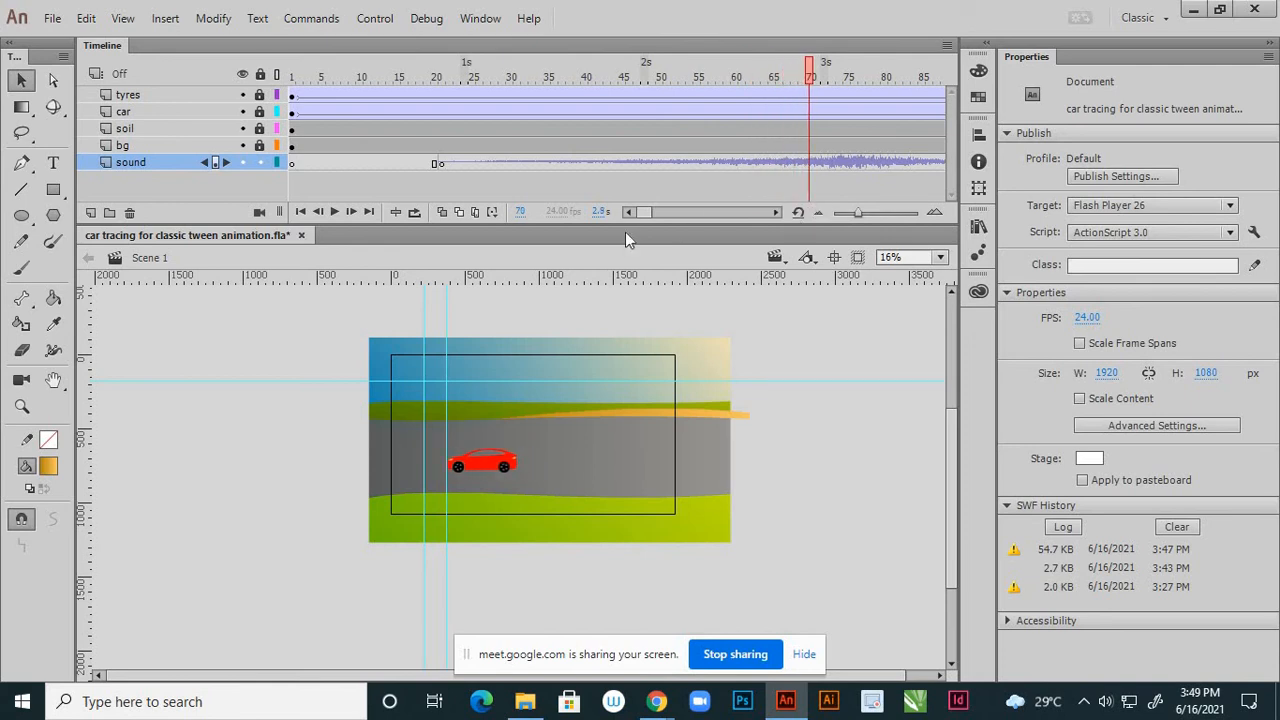
drag(645, 213, 649, 215)
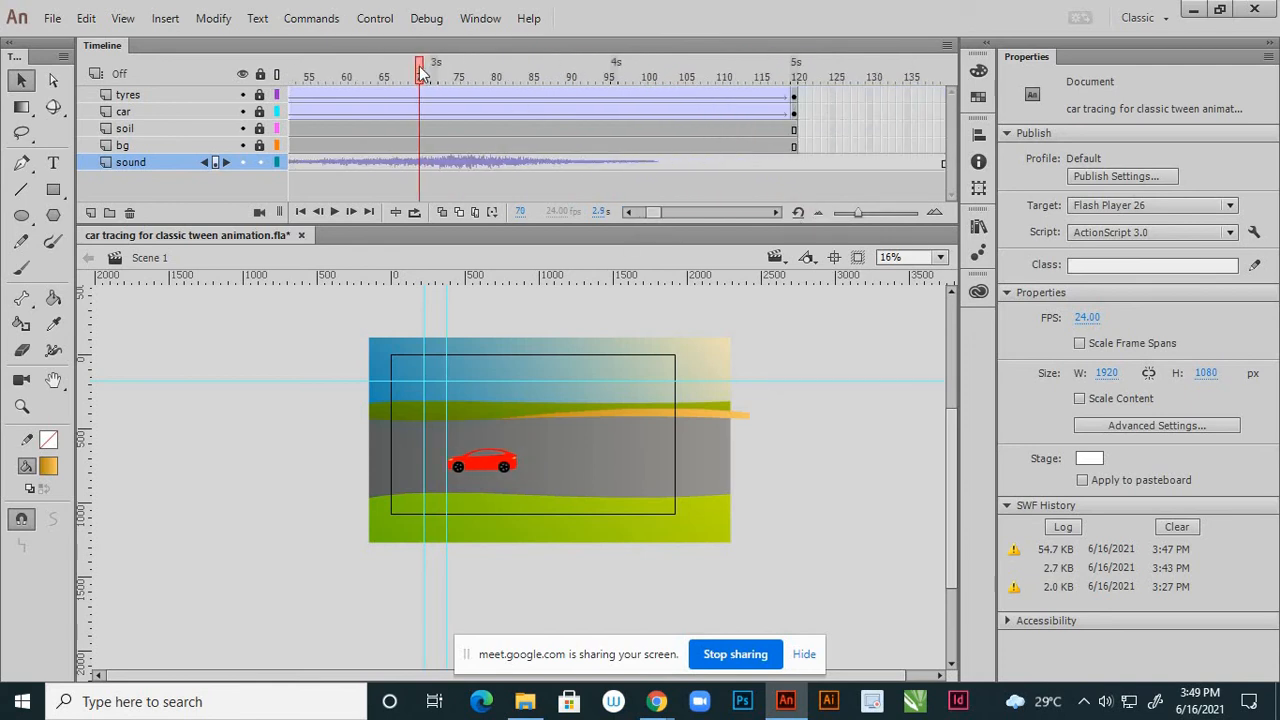
drag(427, 85, 250, 138)
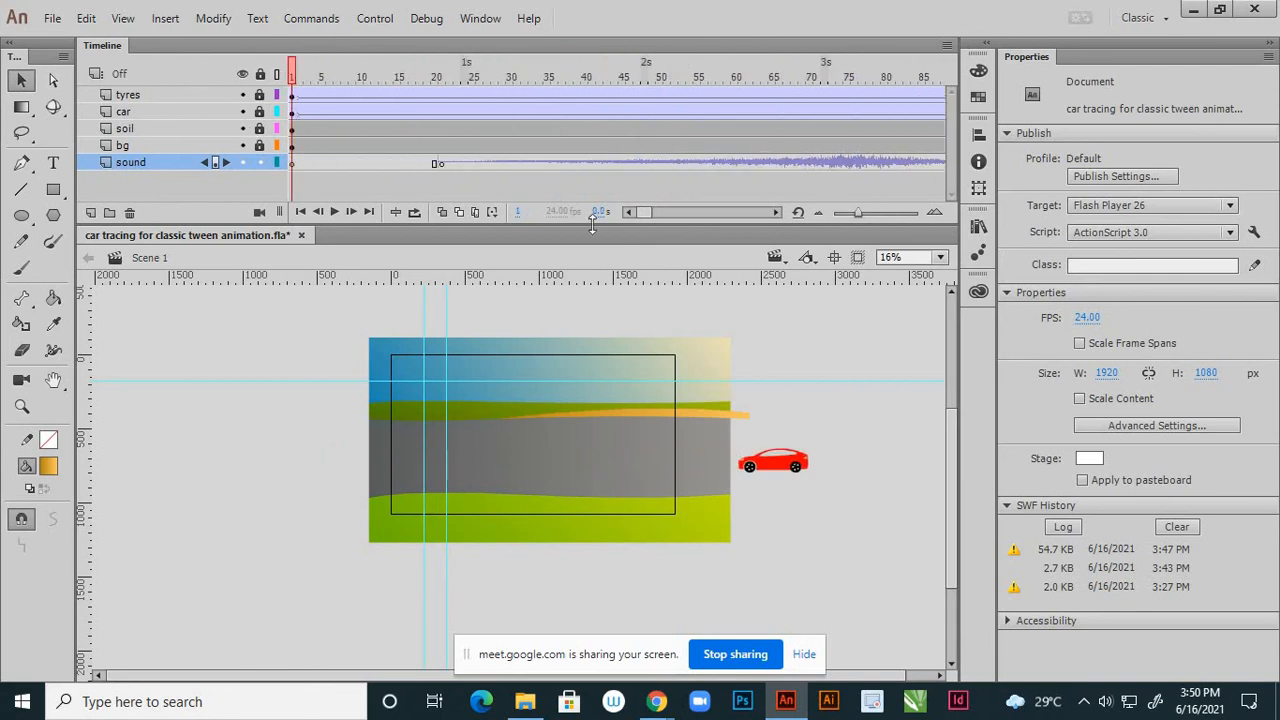
- Remove the extra sound layer frames after frame 120, so the layer ends with the others
drag(643, 211, 660, 221)
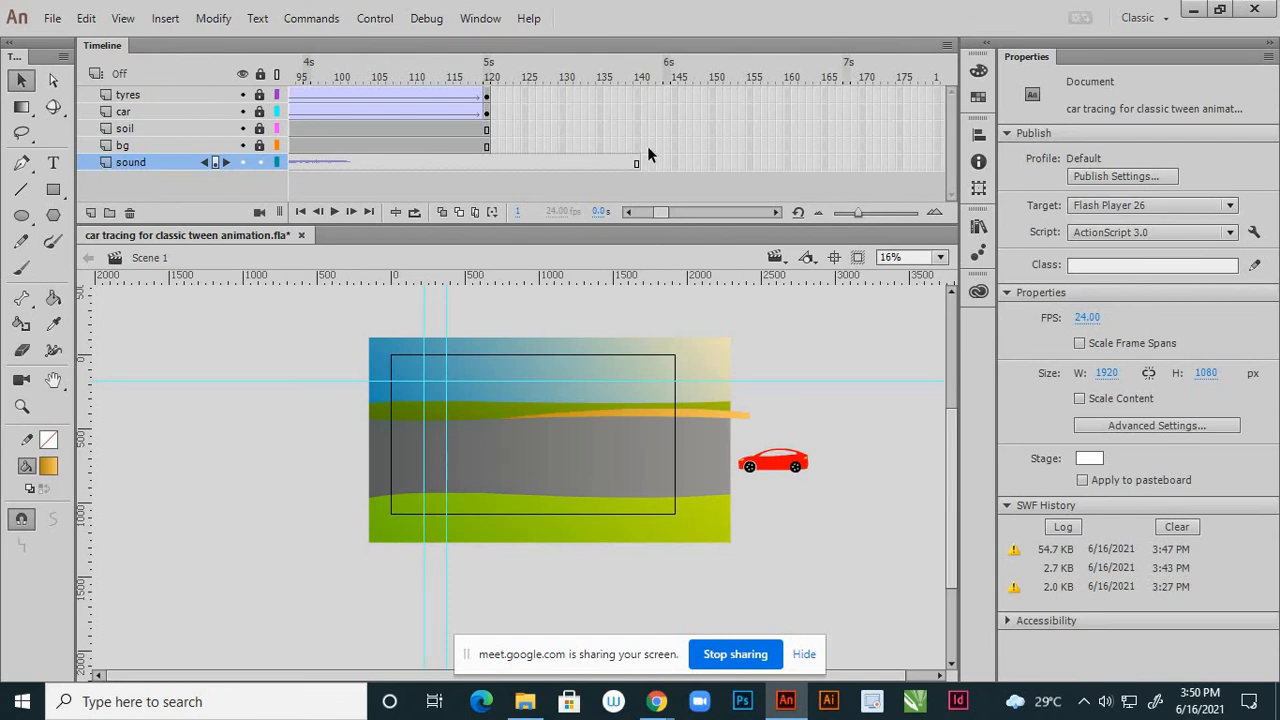
drag(647, 146, 498, 170)
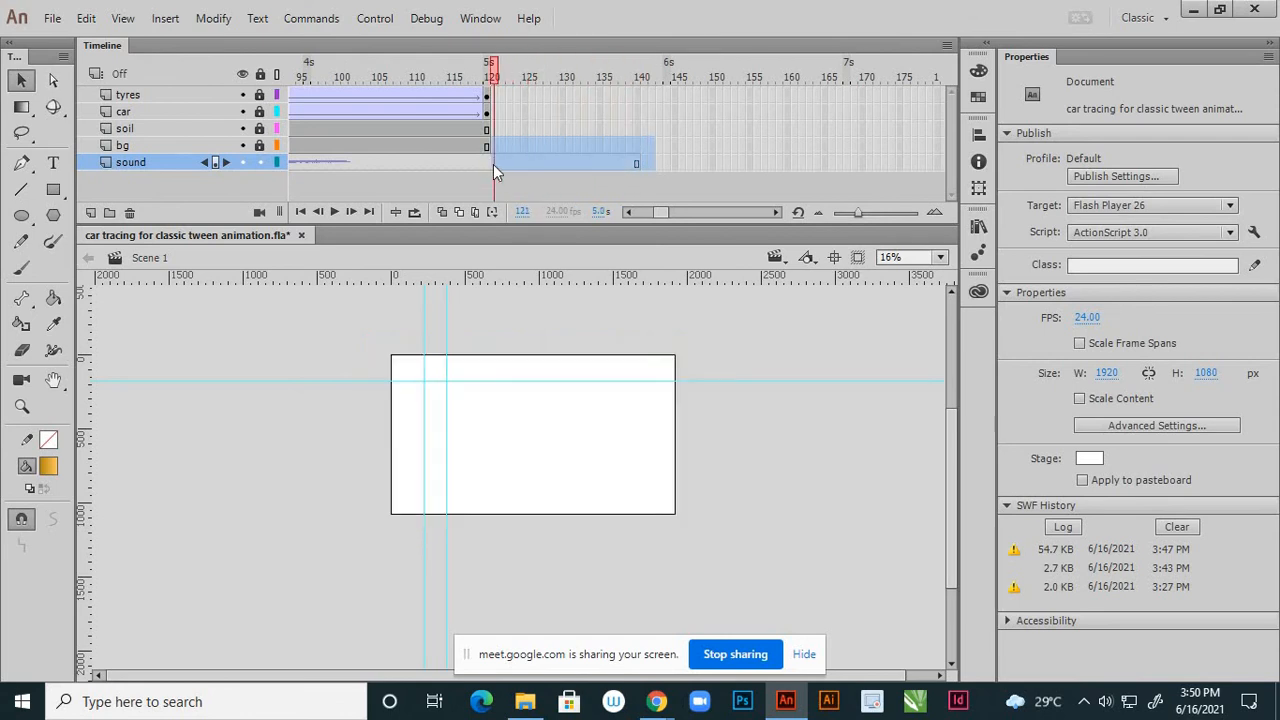
right_click(494, 162)
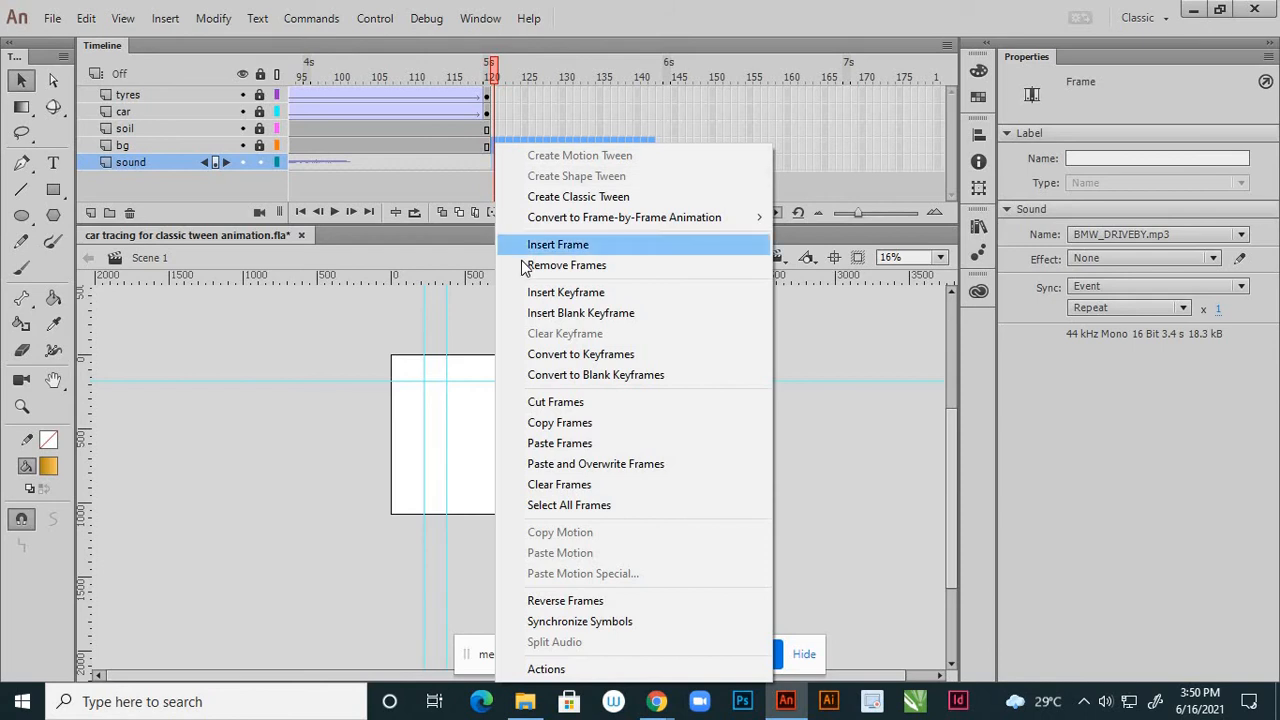
click(530, 265)
click(479, 190)
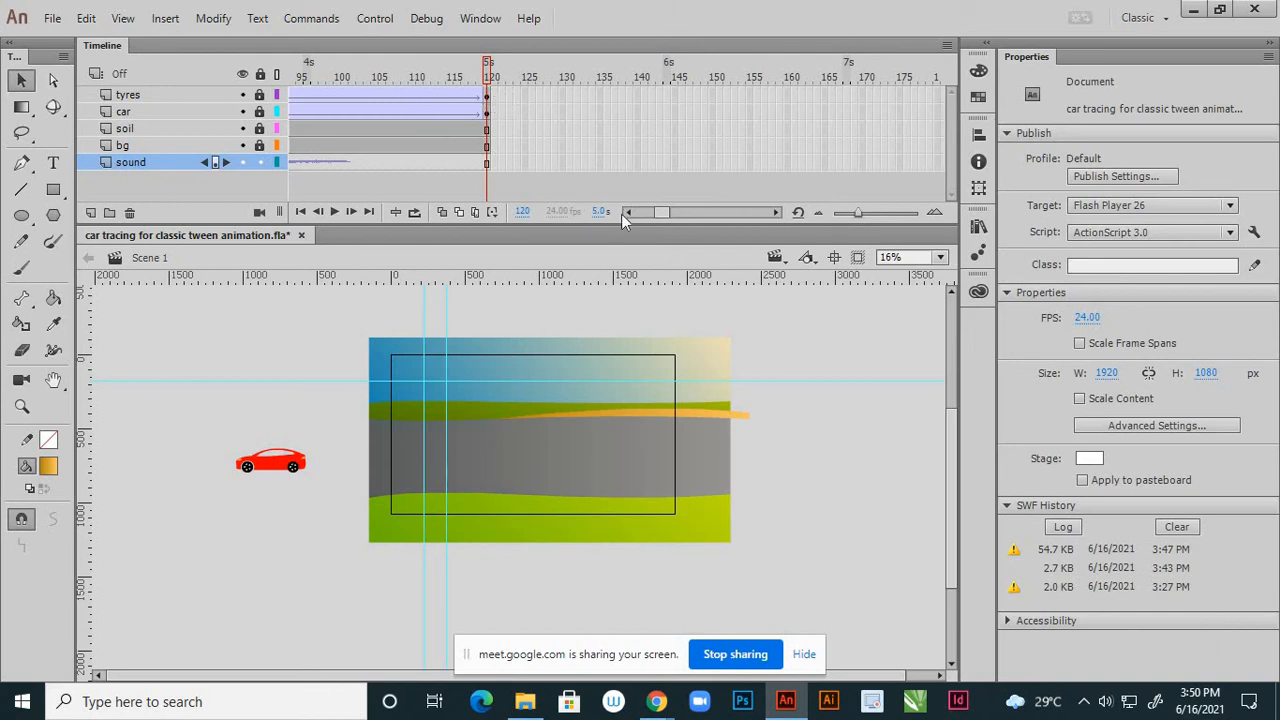
- Save the car classic tween animation file
drag(663, 212, 620, 215)
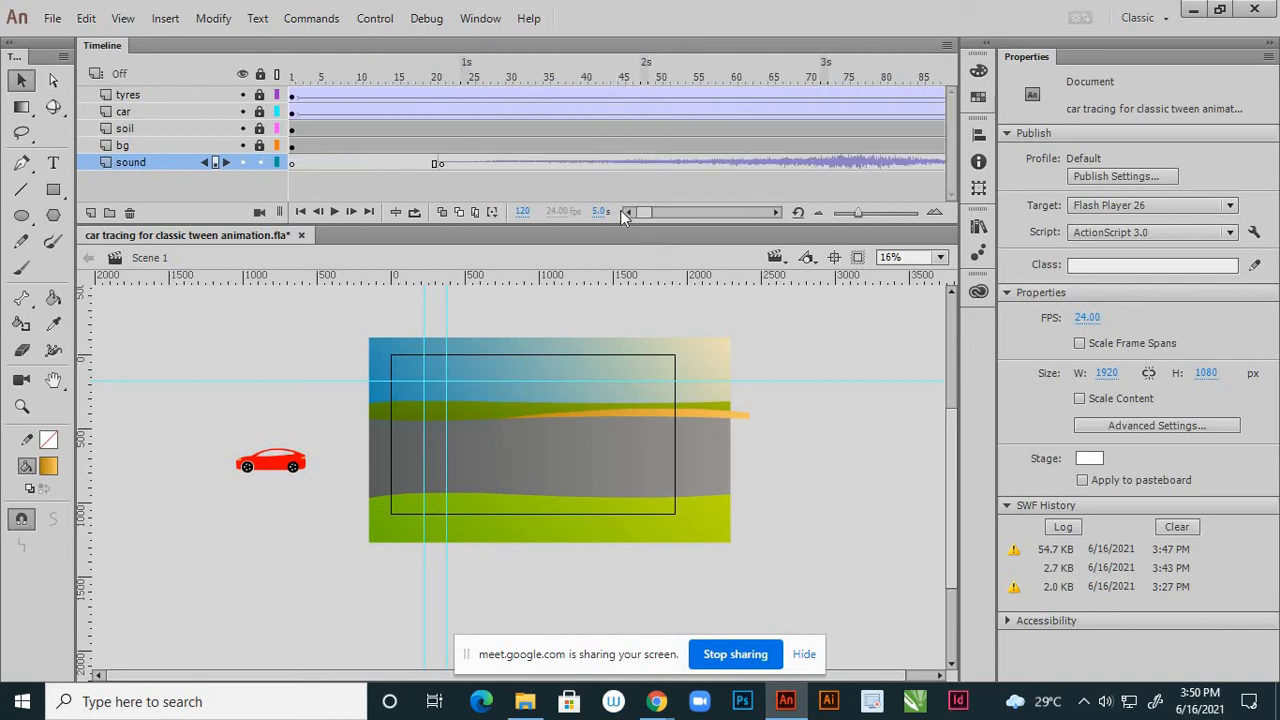
key(ctrl+s)
scroll(503, 417, down, 2)
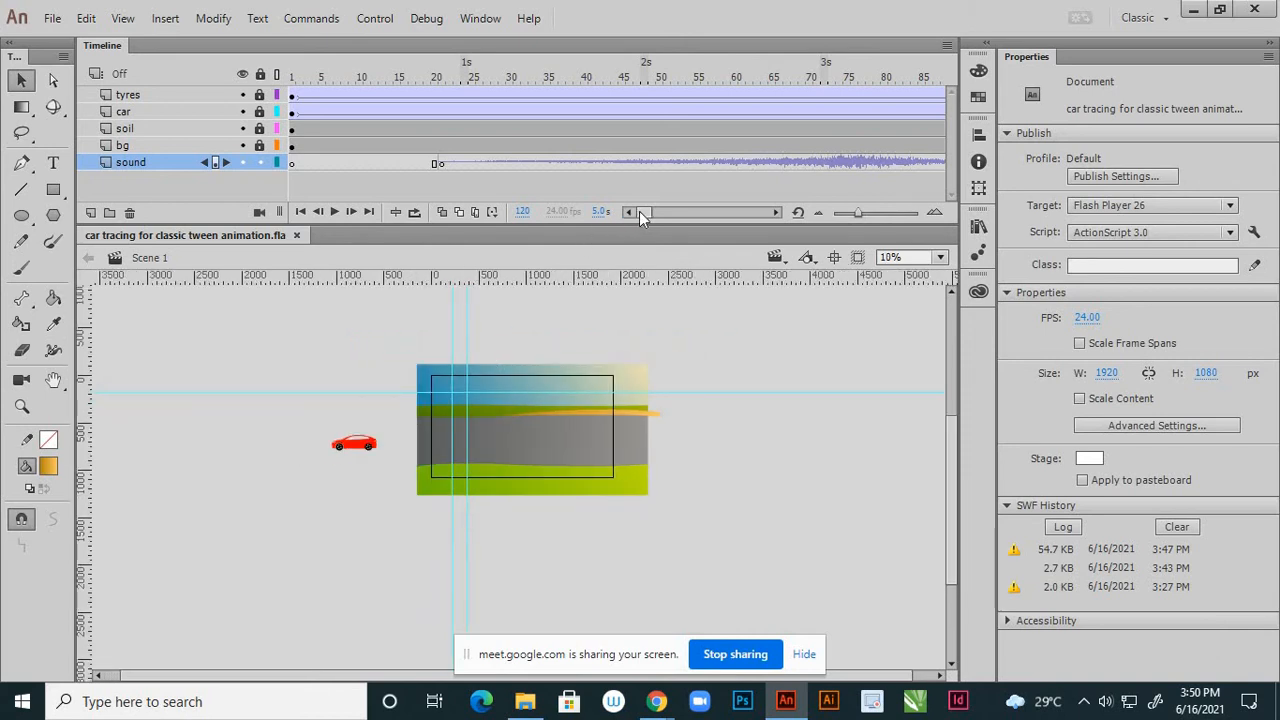
- Unlock the tyres and car layers and set the classic ease of the tyres tween to -100
click(259, 94)
click(259, 111)
click(293, 101)
click(292, 96)
scroll(704, 438, up, 3)
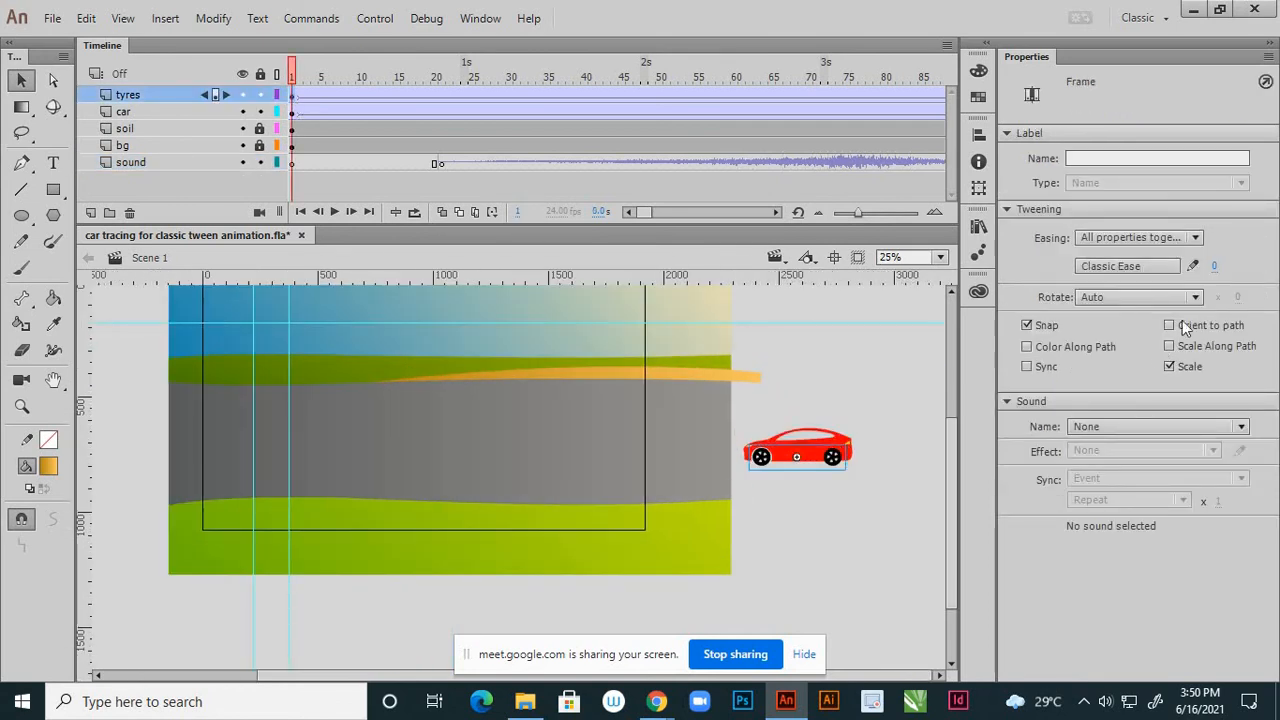
click(1215, 265)
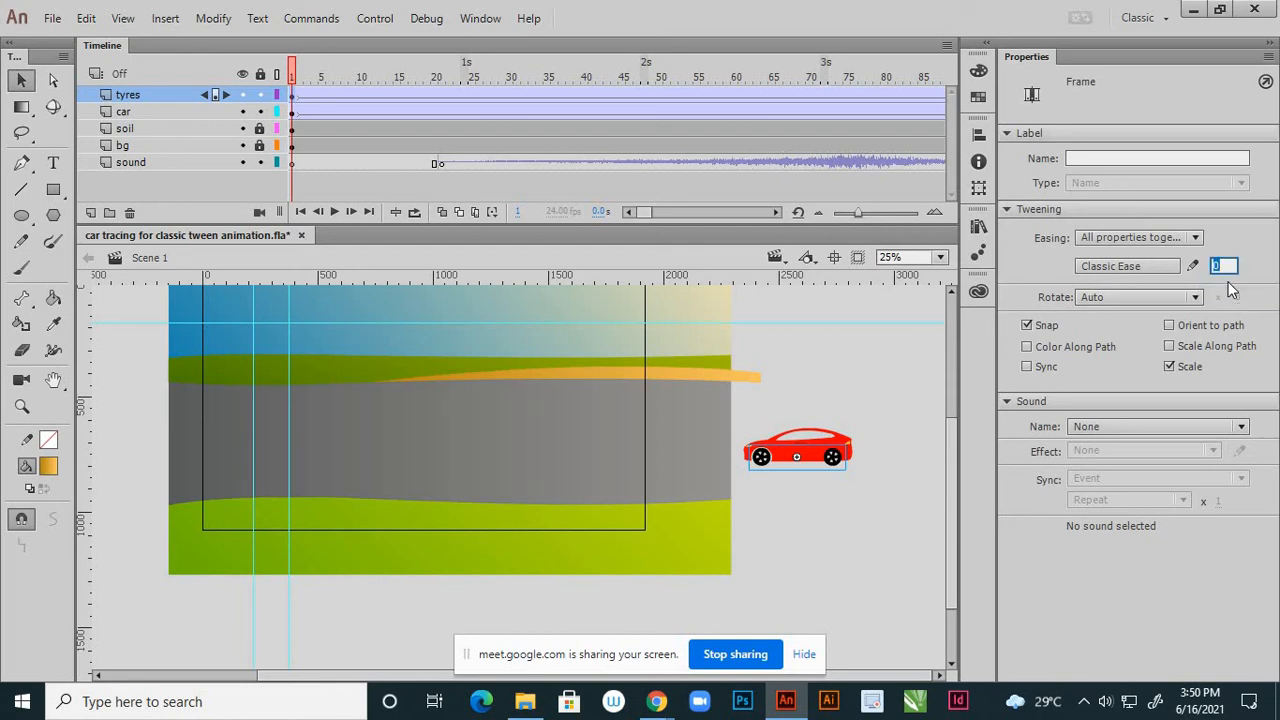
text(18)
drag(1214, 268, 939, 271)
- Set the classic ease of the car tween to -100, matching the tyres tween
click(292, 112)
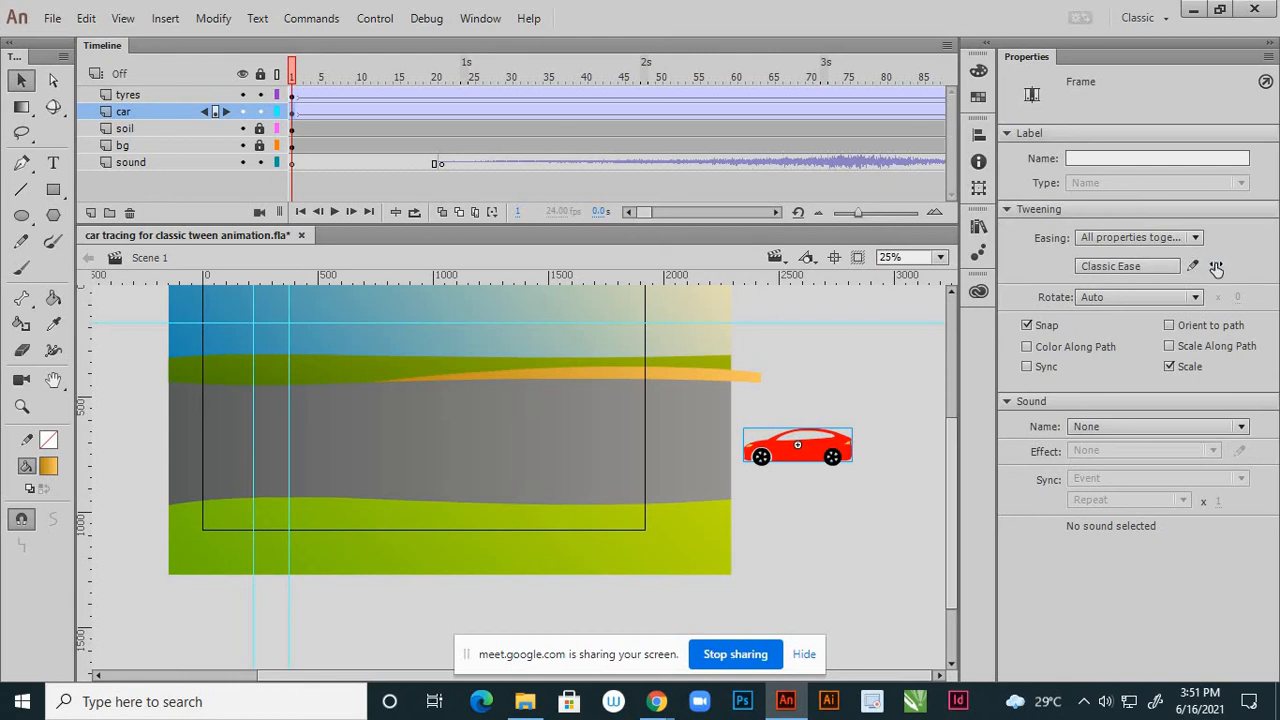
drag(1216, 267, 1100, 267)
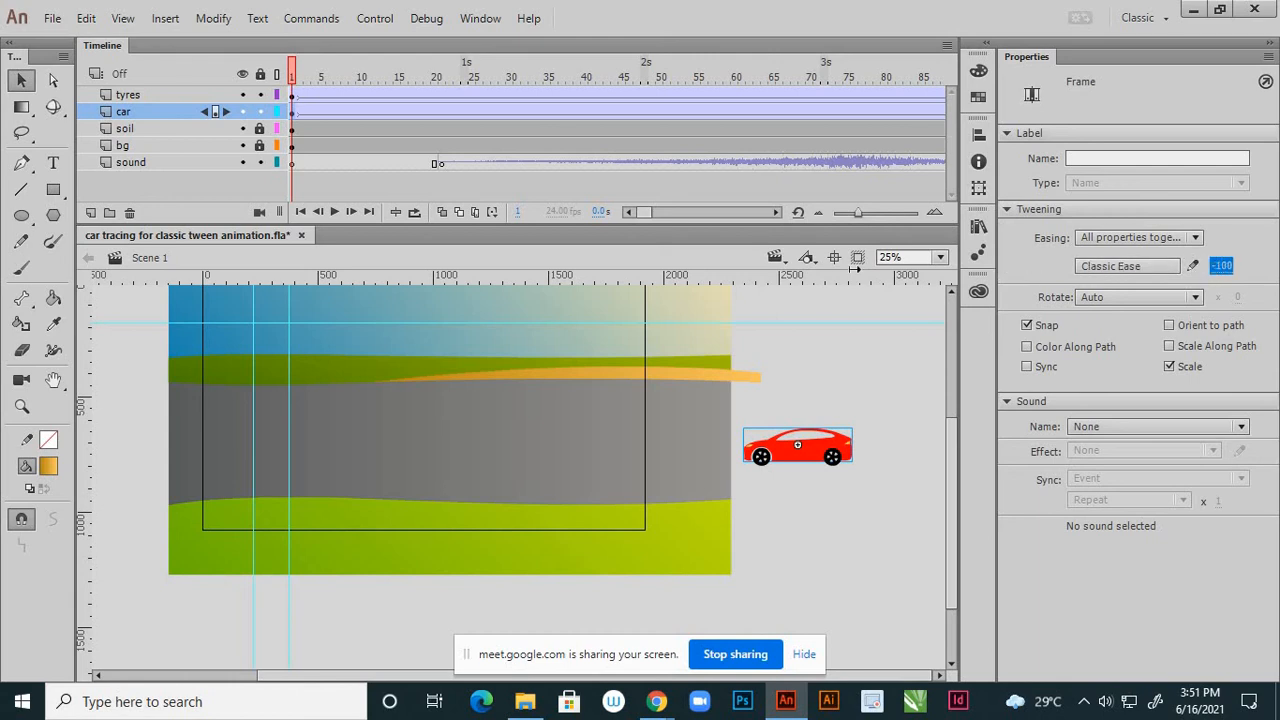
click(847, 342)
- Test the movie in a maximized window to check the eased car motion, then close the preview
key(ctrl+Return)
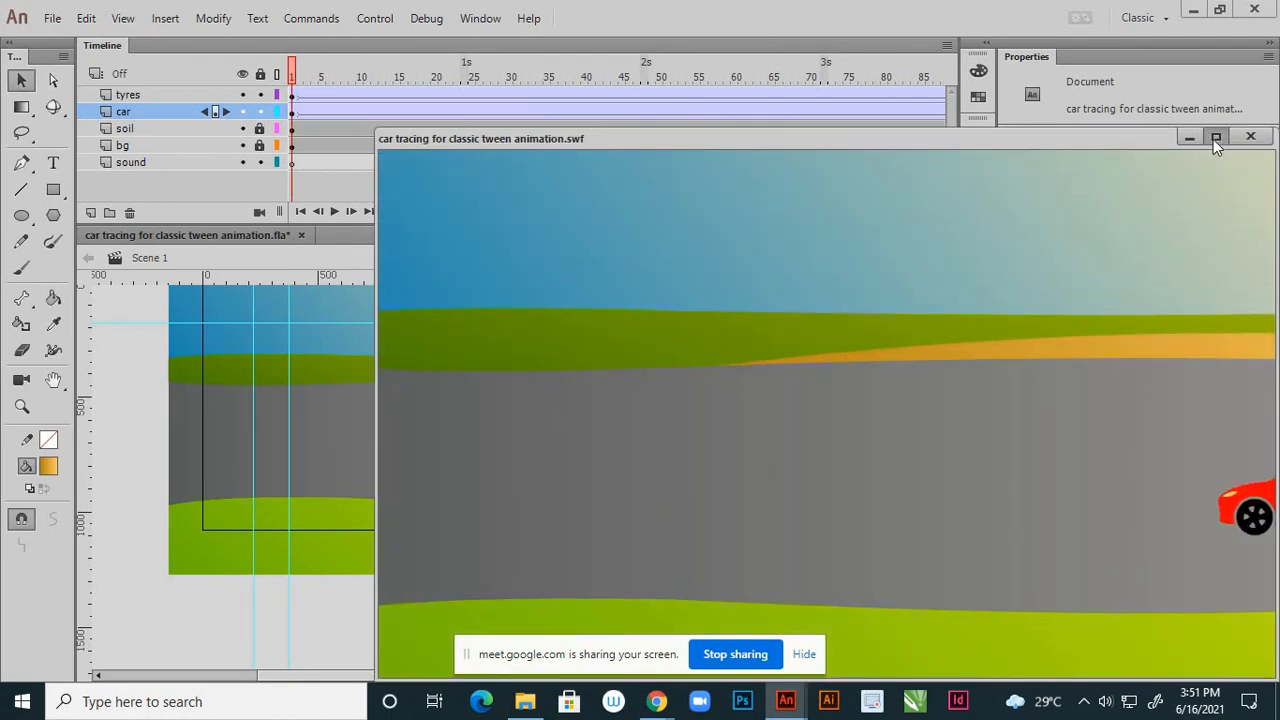
click(1214, 138)
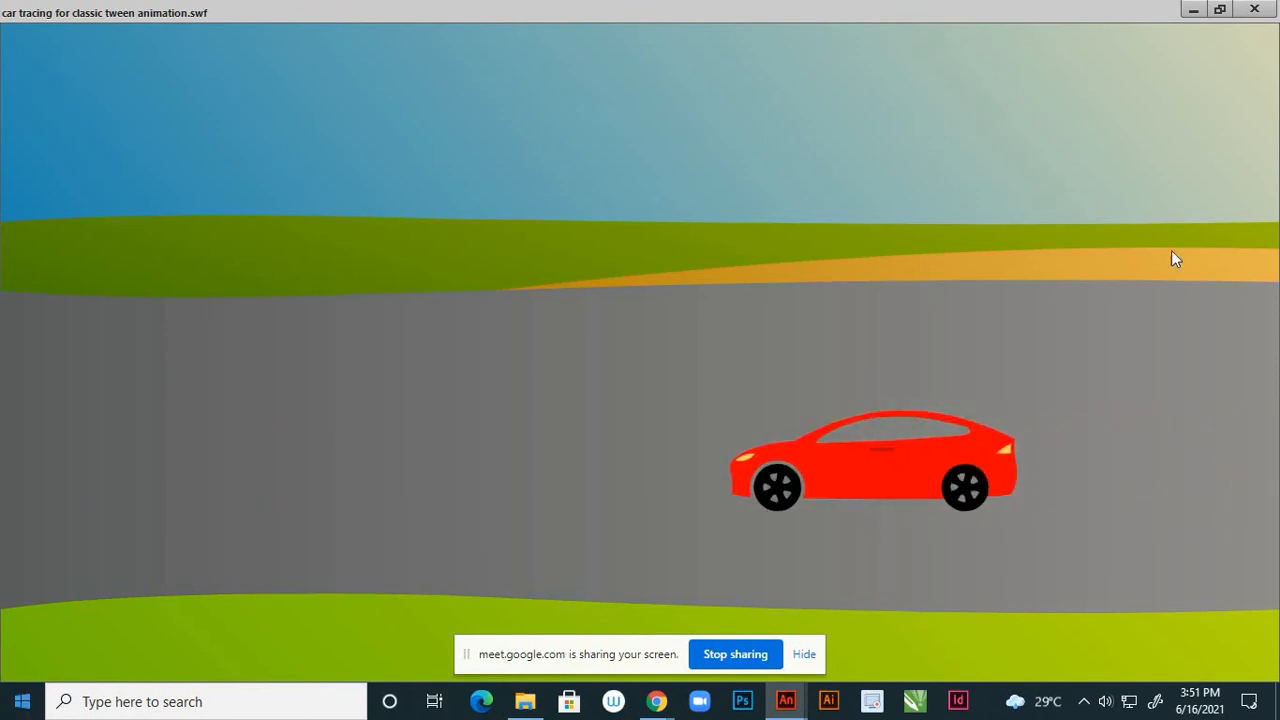
click(1253, 9)
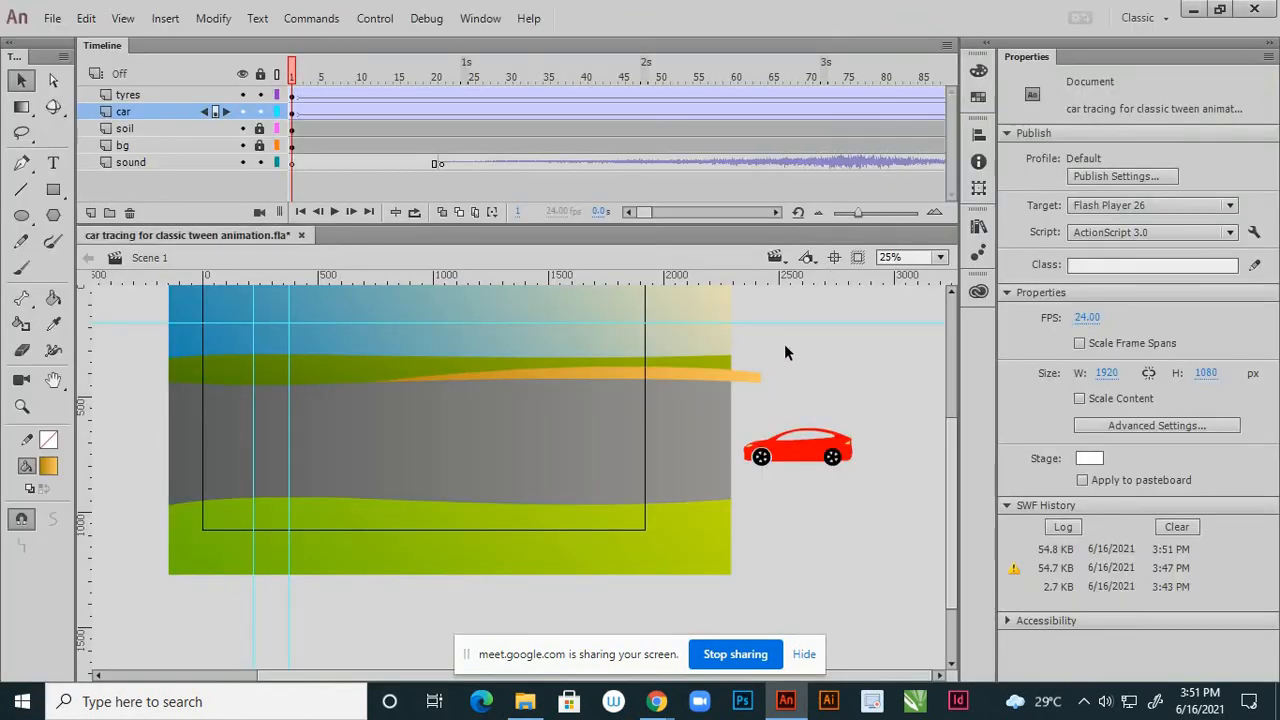
- Move the end keyframes of the tyres and car layers, together with the soil layer's end frame, to frame 96
drag(645, 217, 652, 212)
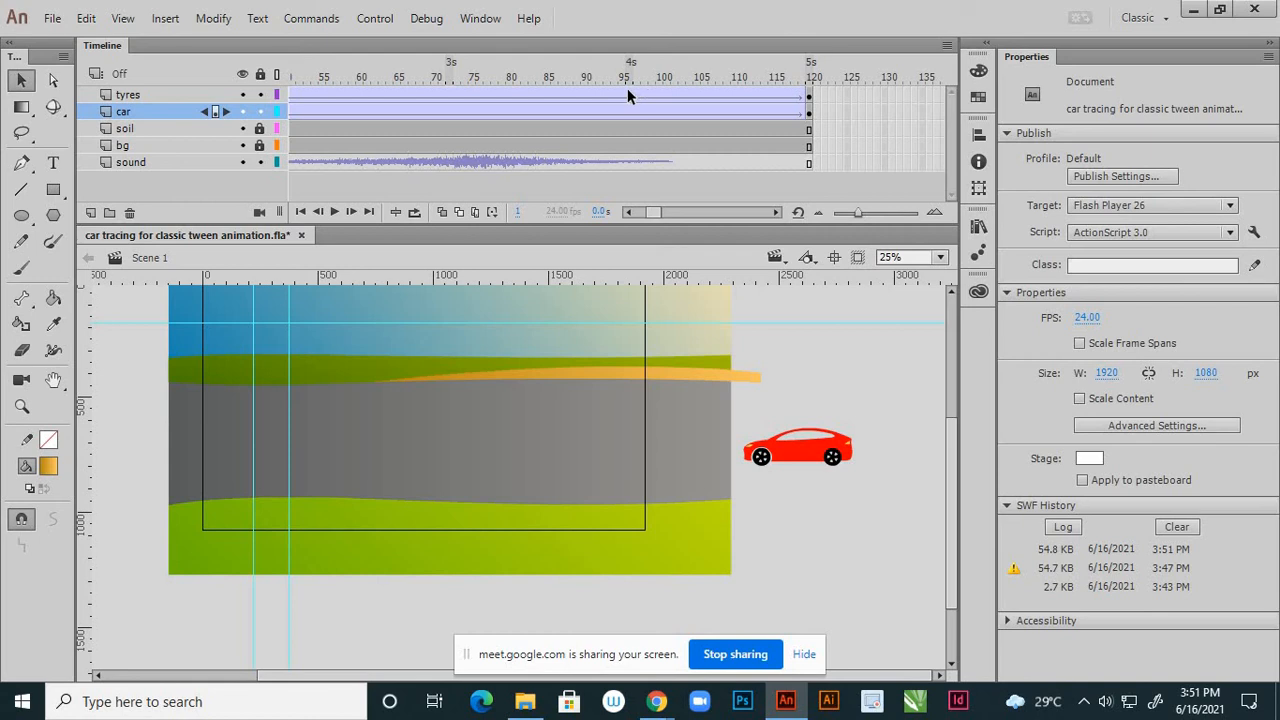
click(810, 100)
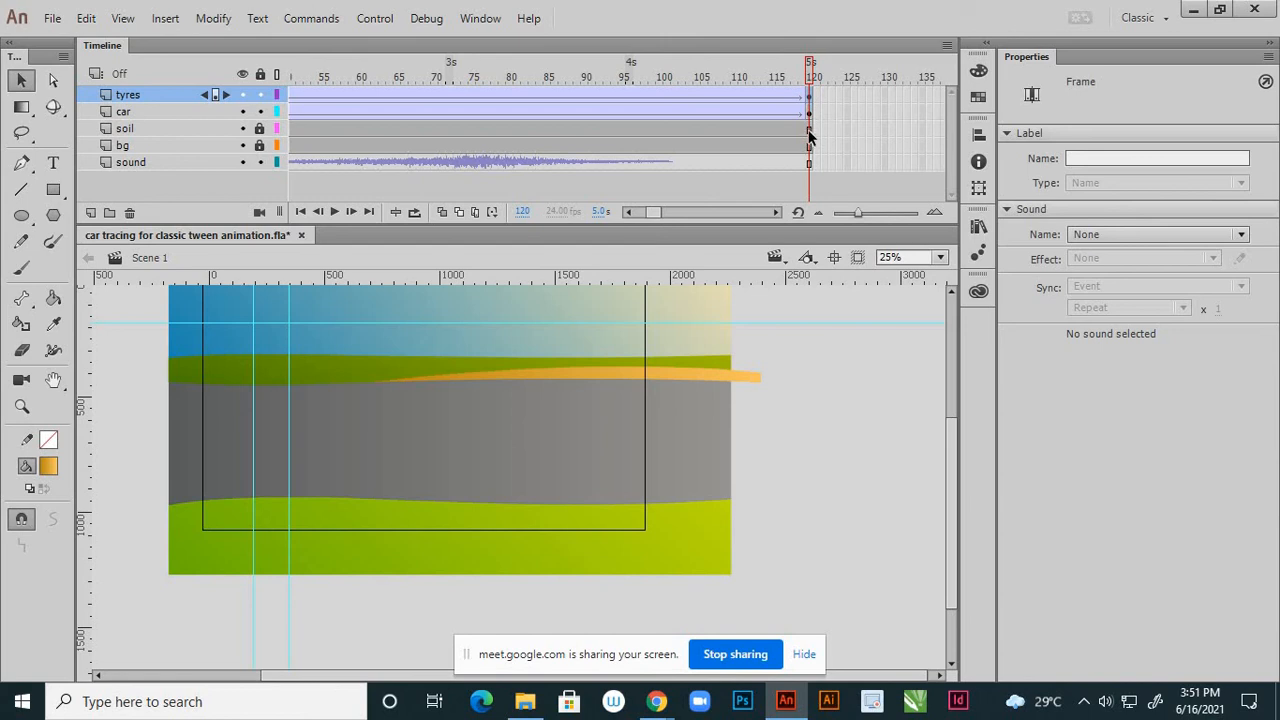
click(810, 117)
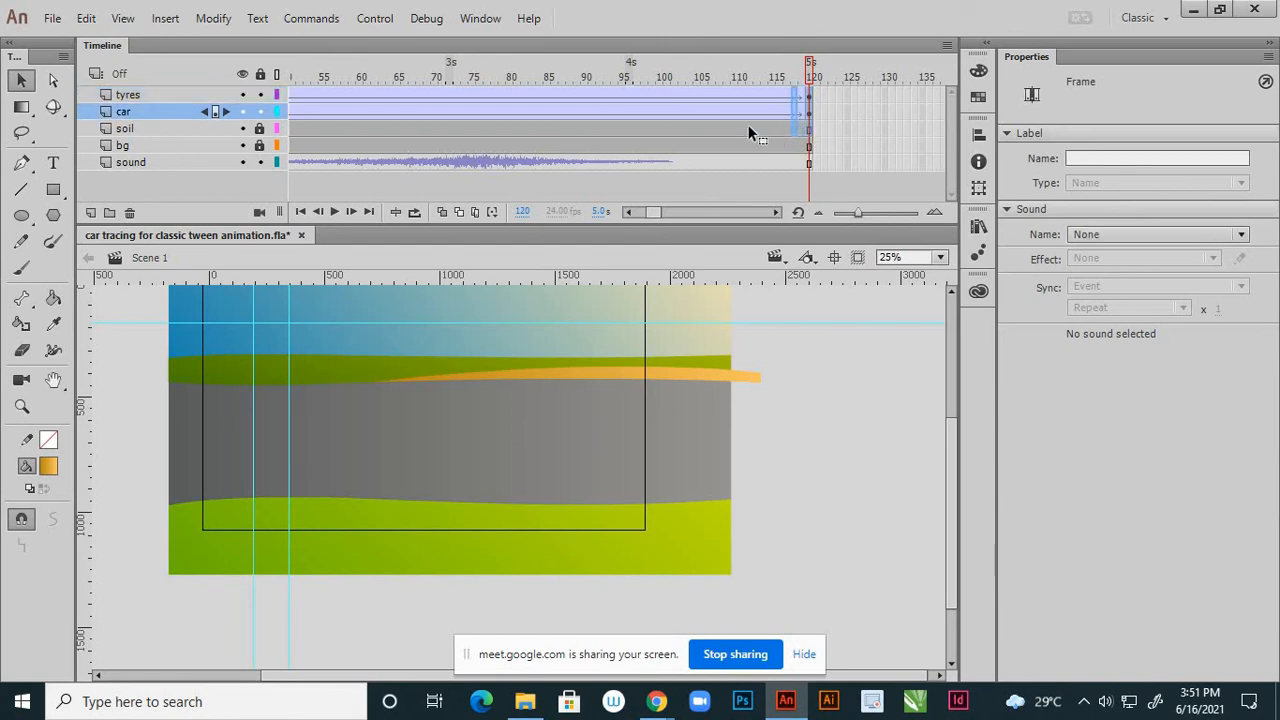
drag(748, 124, 626, 127)
click(626, 127)
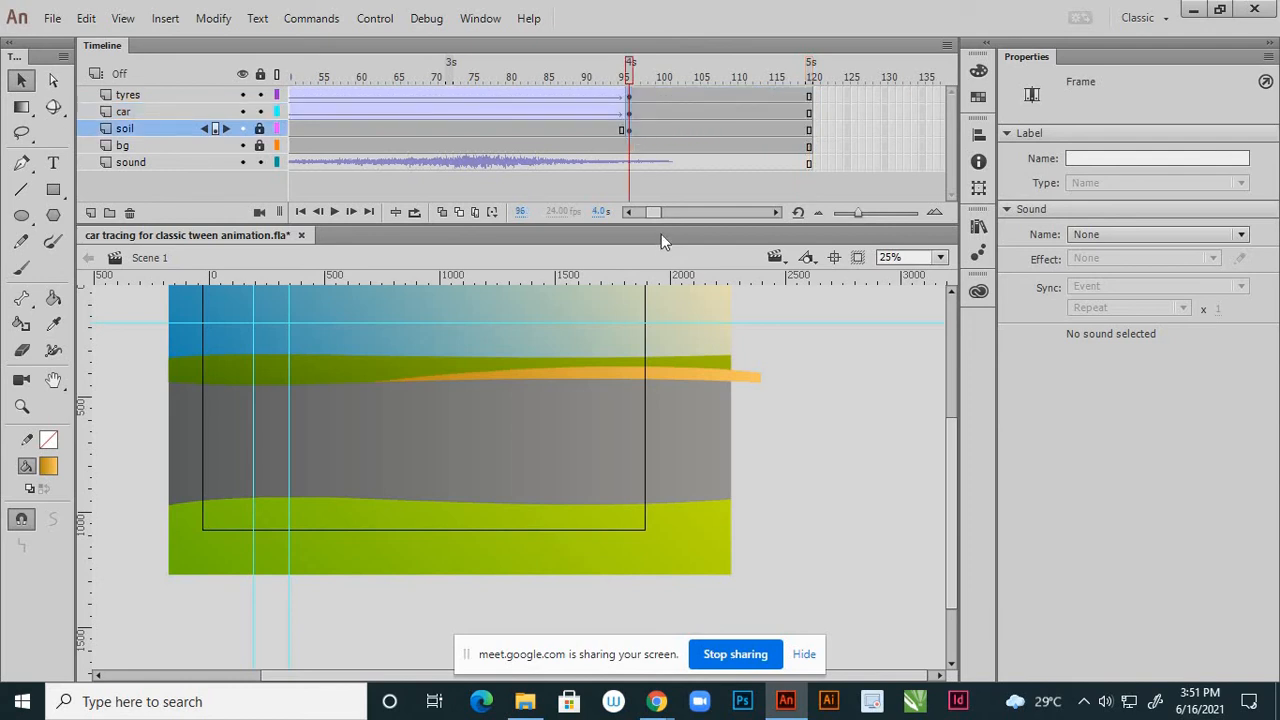
- Test the movie maximized to check the tween ending at frame 96 against the sound, then close it
drag(651, 209, 629, 210)
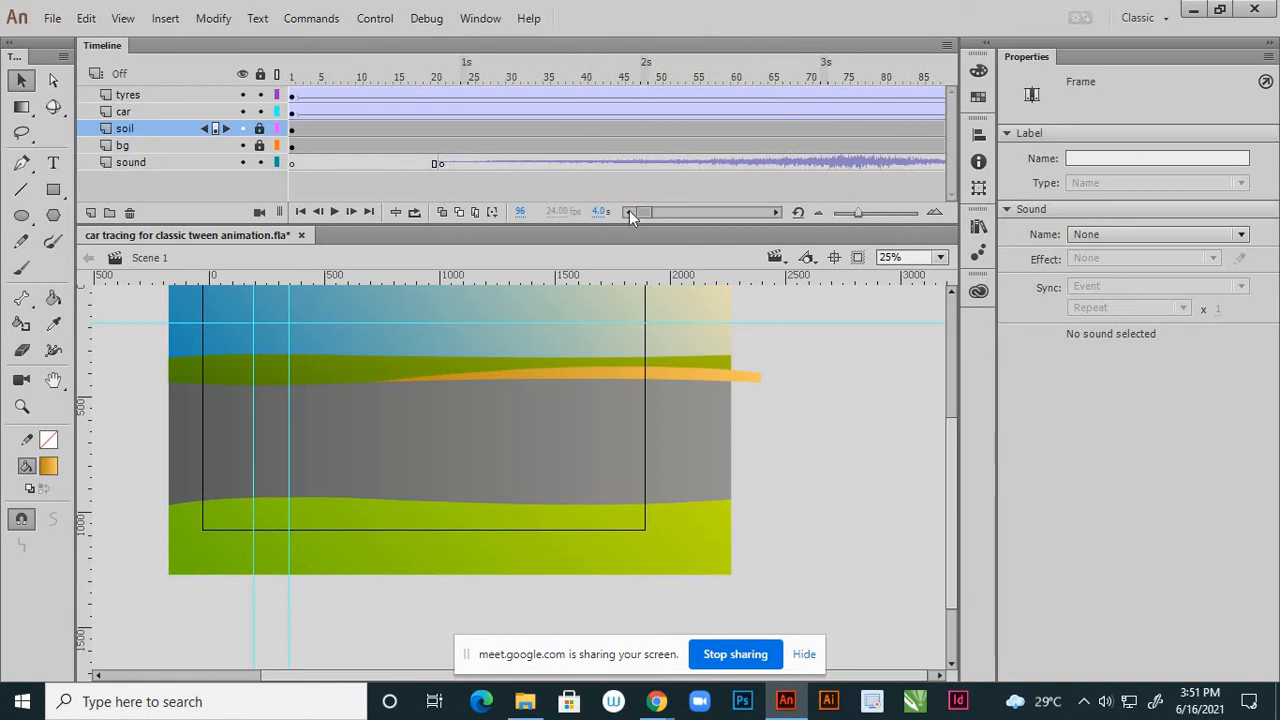
key(ctrl+Return)
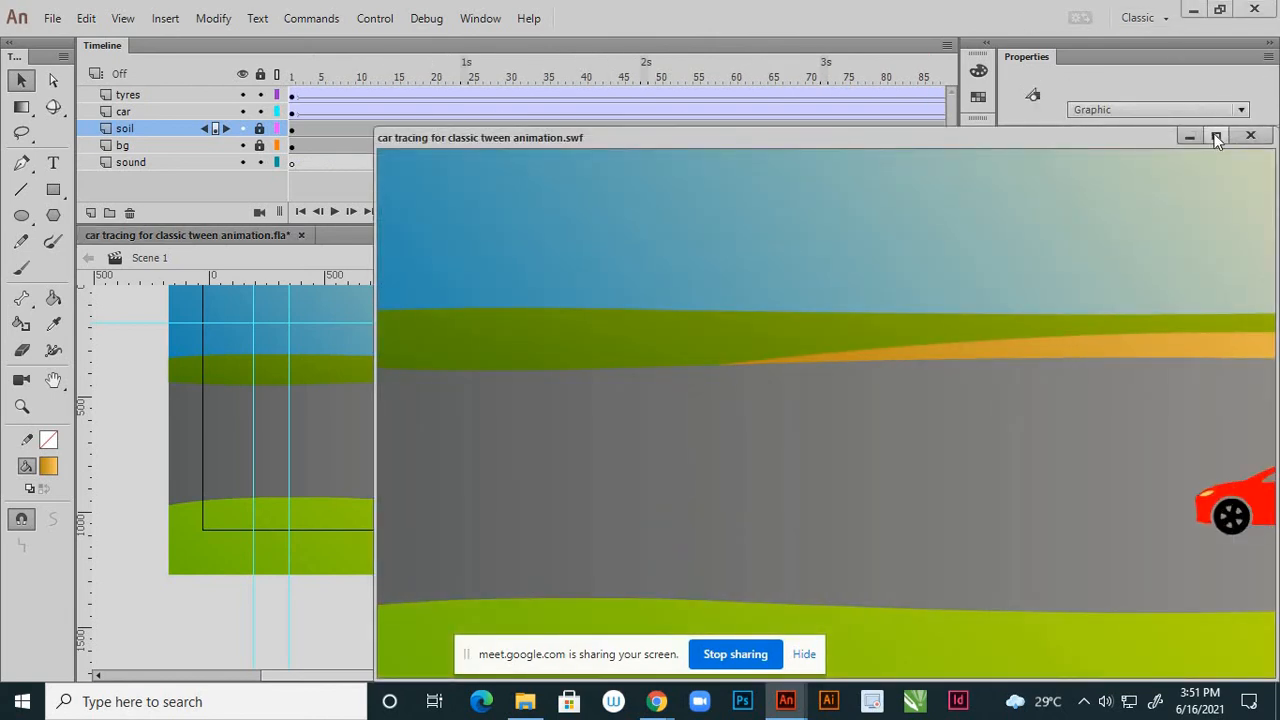
click(1216, 136)
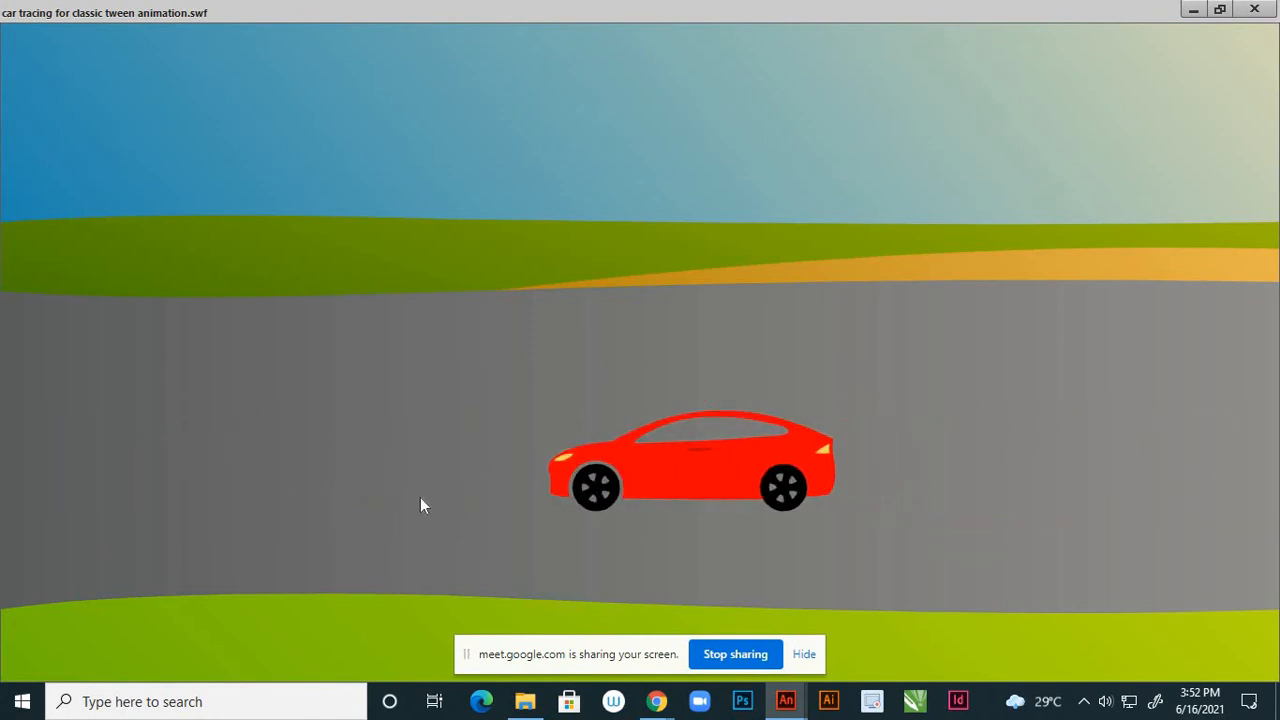
click(1254, 9)
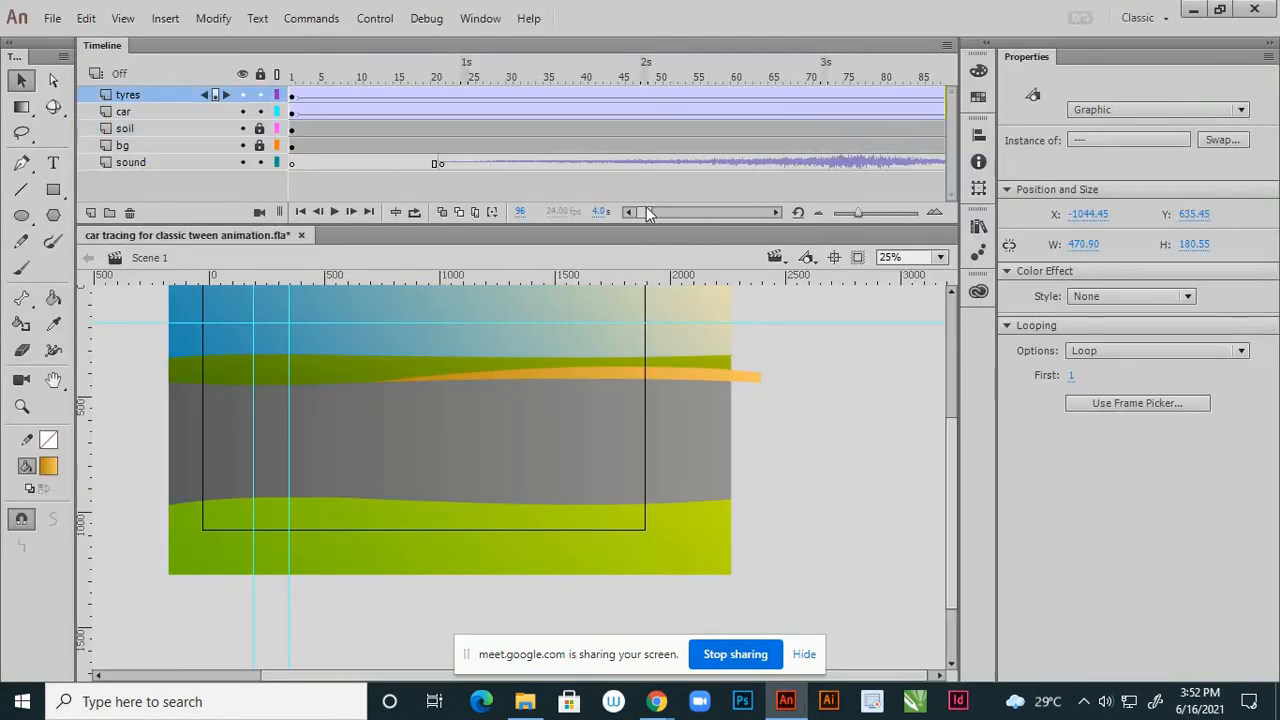
- Move the frame 96 keyframes of the tyres, car and soil layers to frame 72
mouse_move(646, 211)
mouse_down()
mouse_move(634, 216)
mouse_move(655, 218)
mouse_up()
click(701, 181)
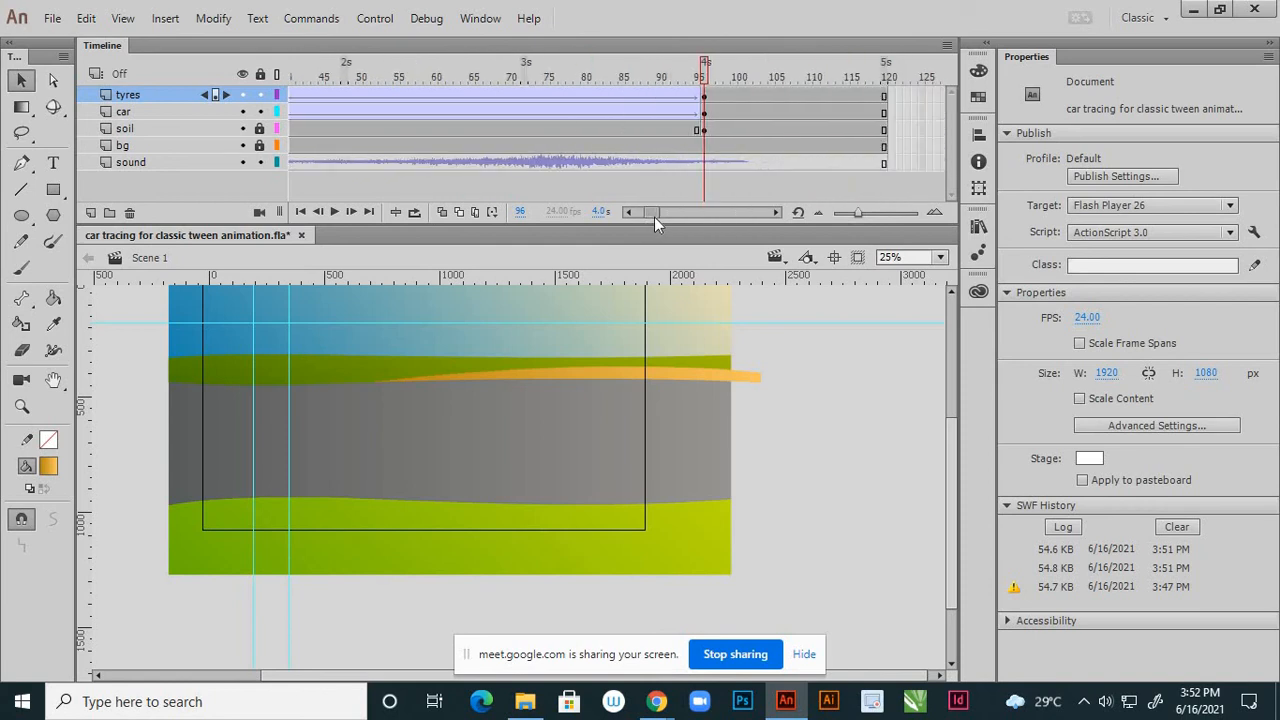
click(651, 216)
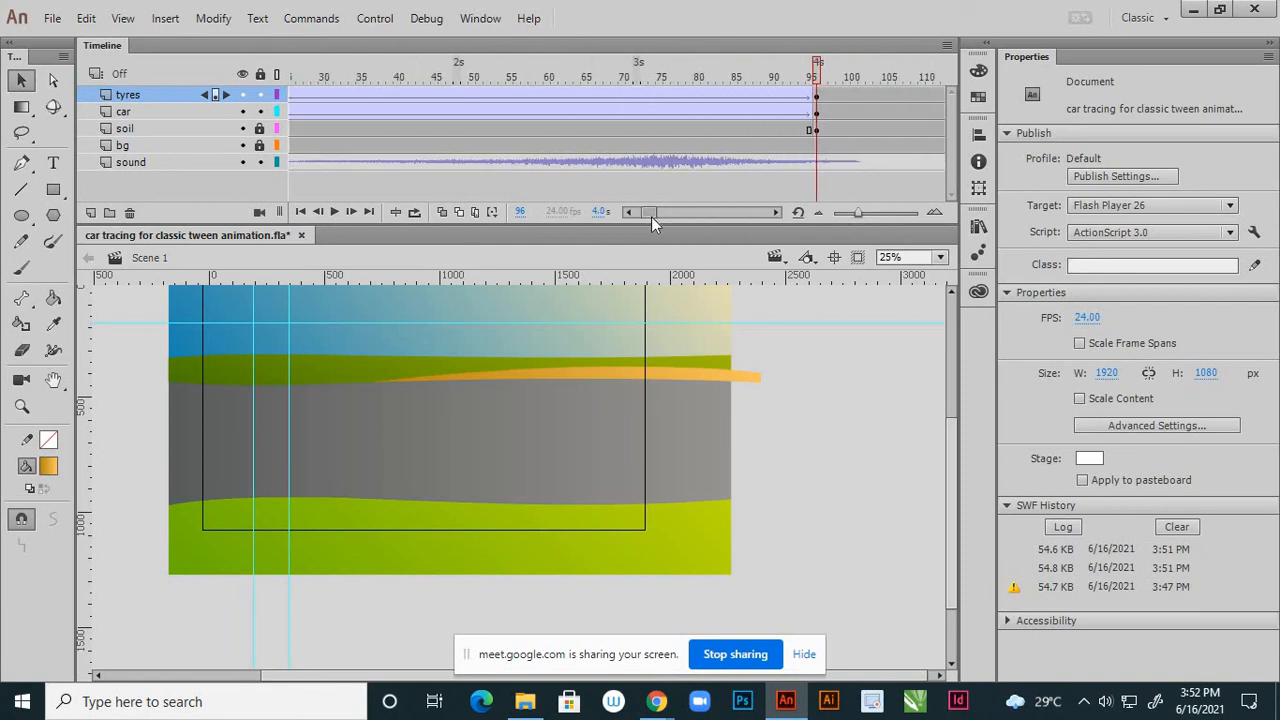
click(816, 116)
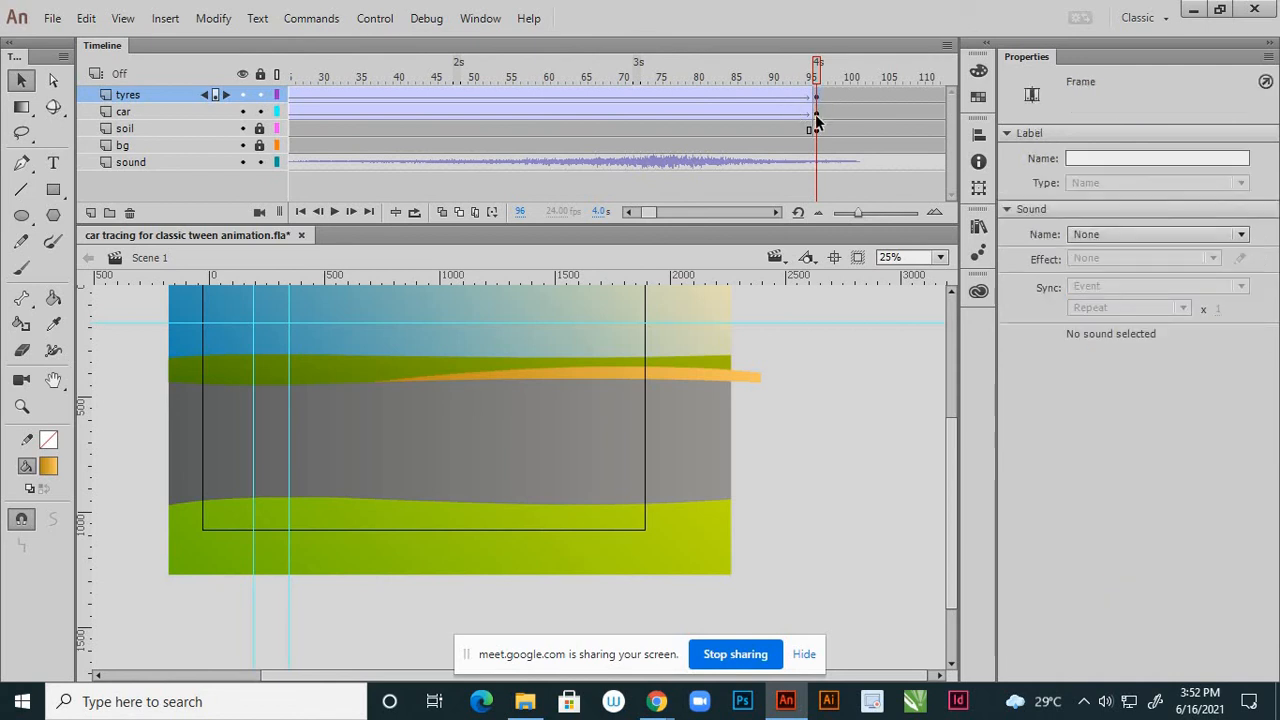
key(ctrl+z)
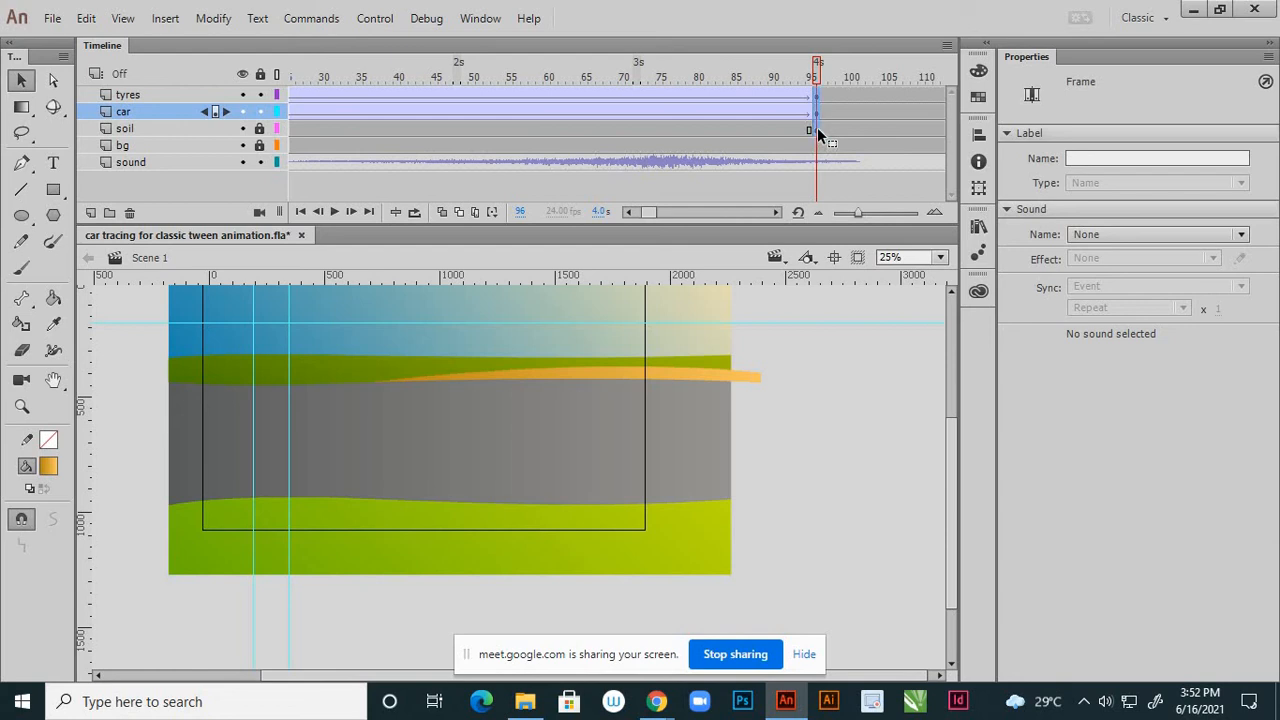
drag(785, 126, 637, 121)
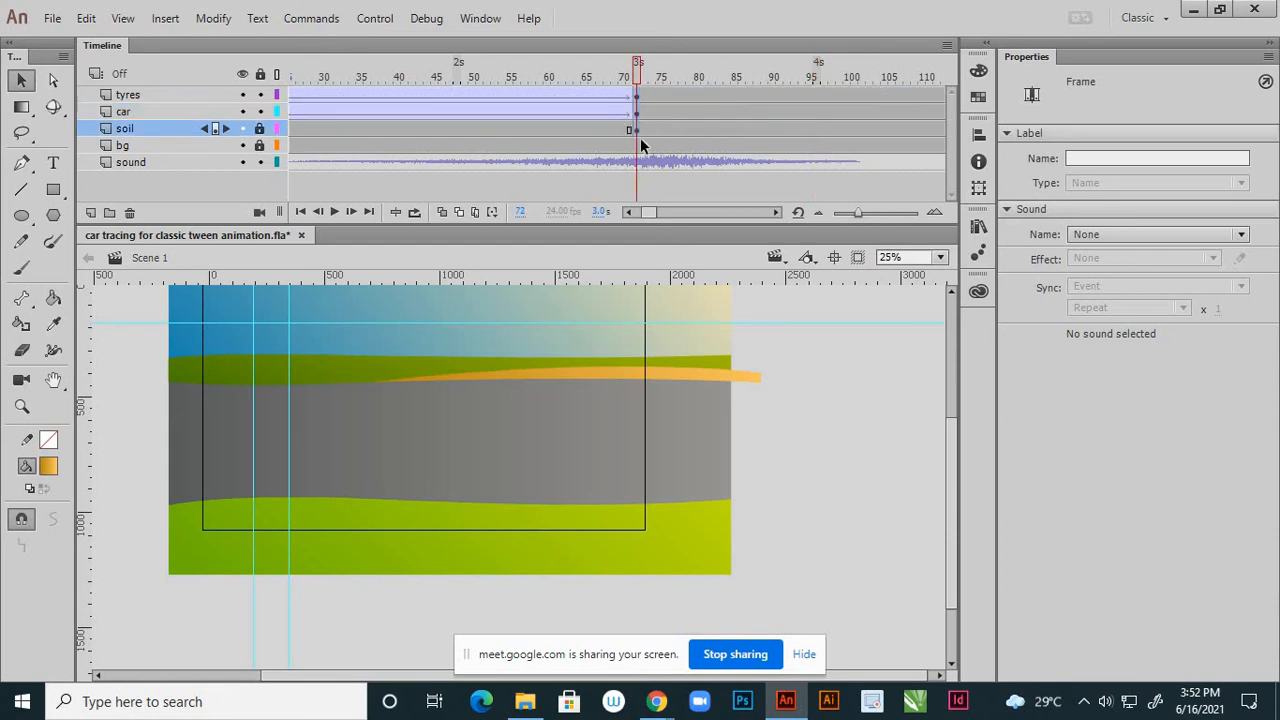
click(817, 357)
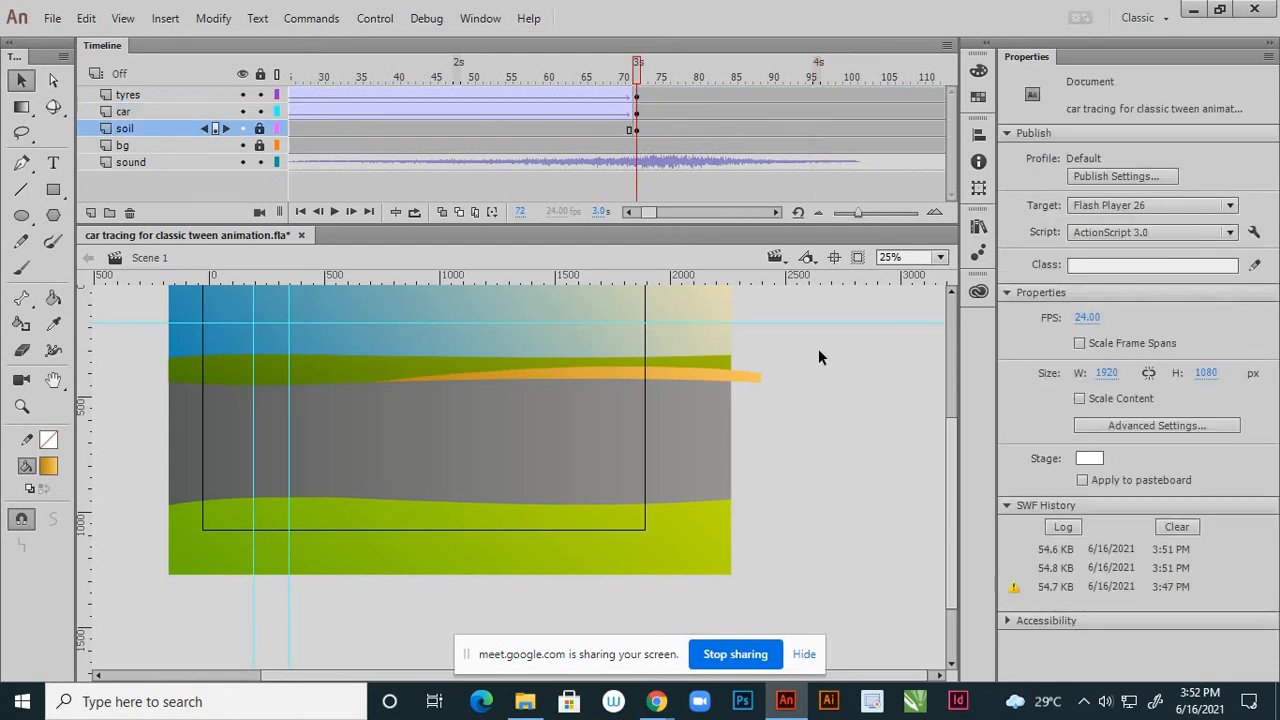
- Test the movie maximized with the tween ending at frame 72, close the preview and save the file
key(ctrl+Return)
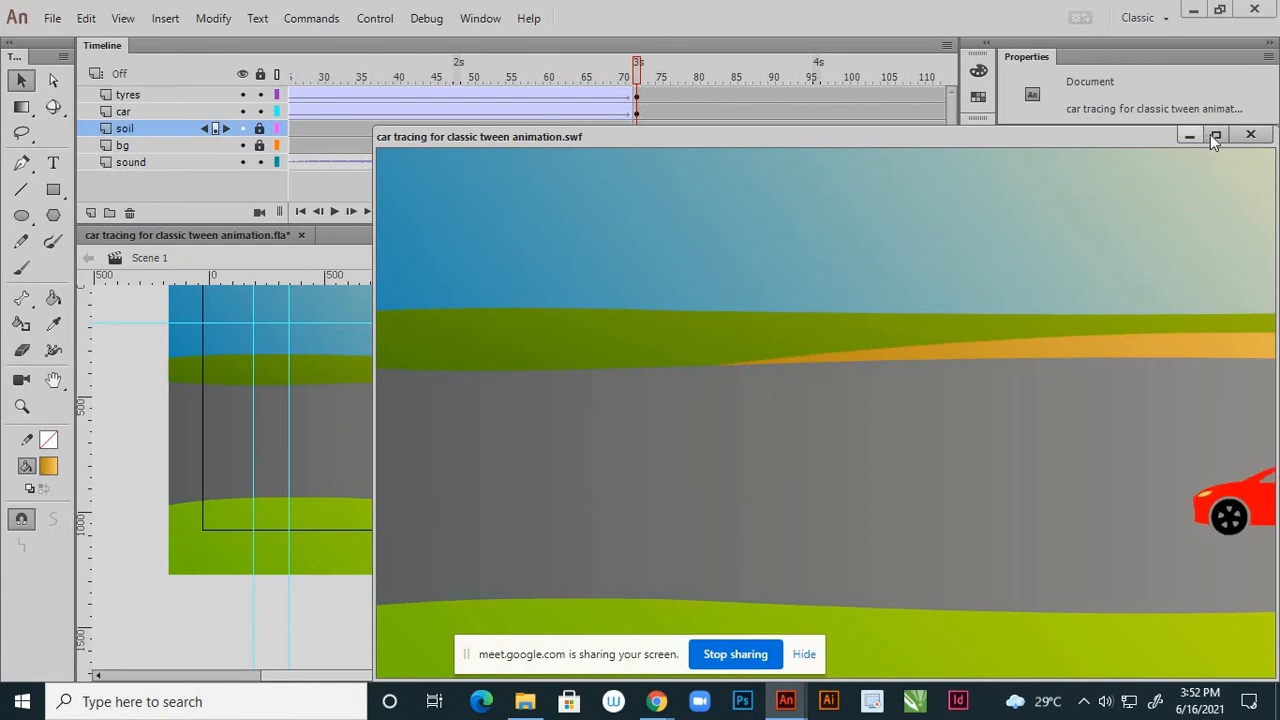
click(1212, 135)
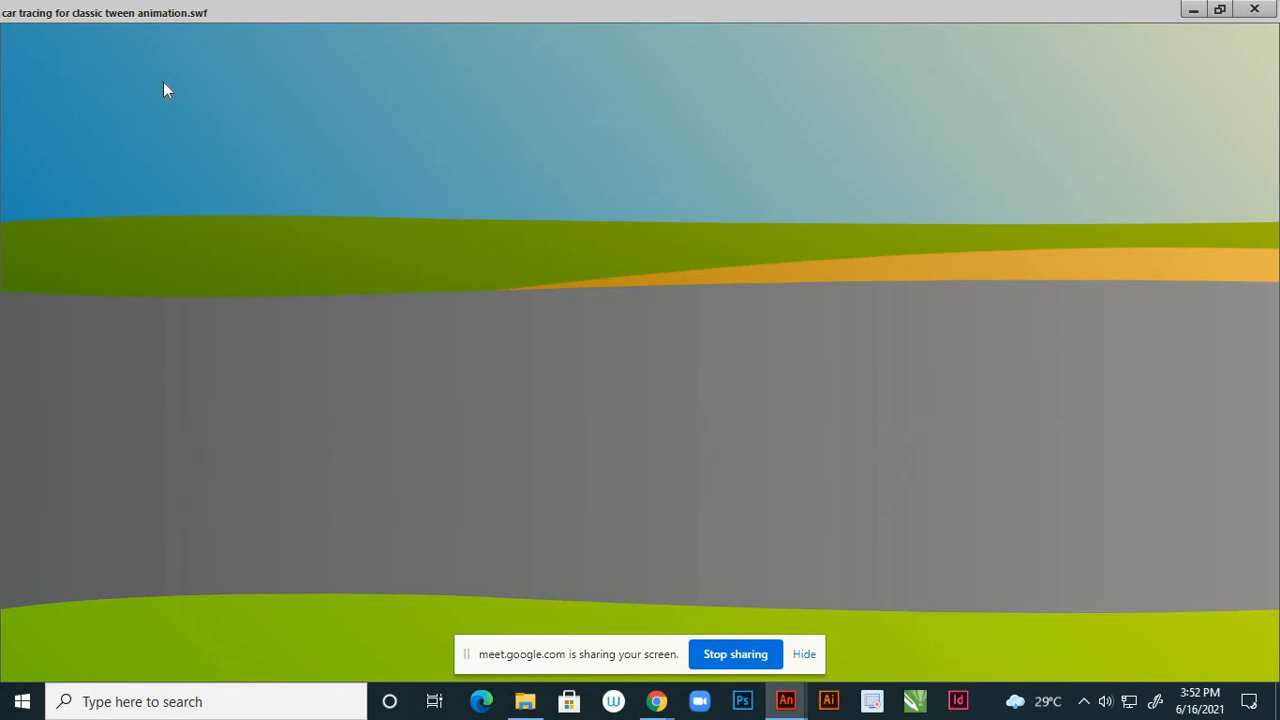
click(1254, 9)
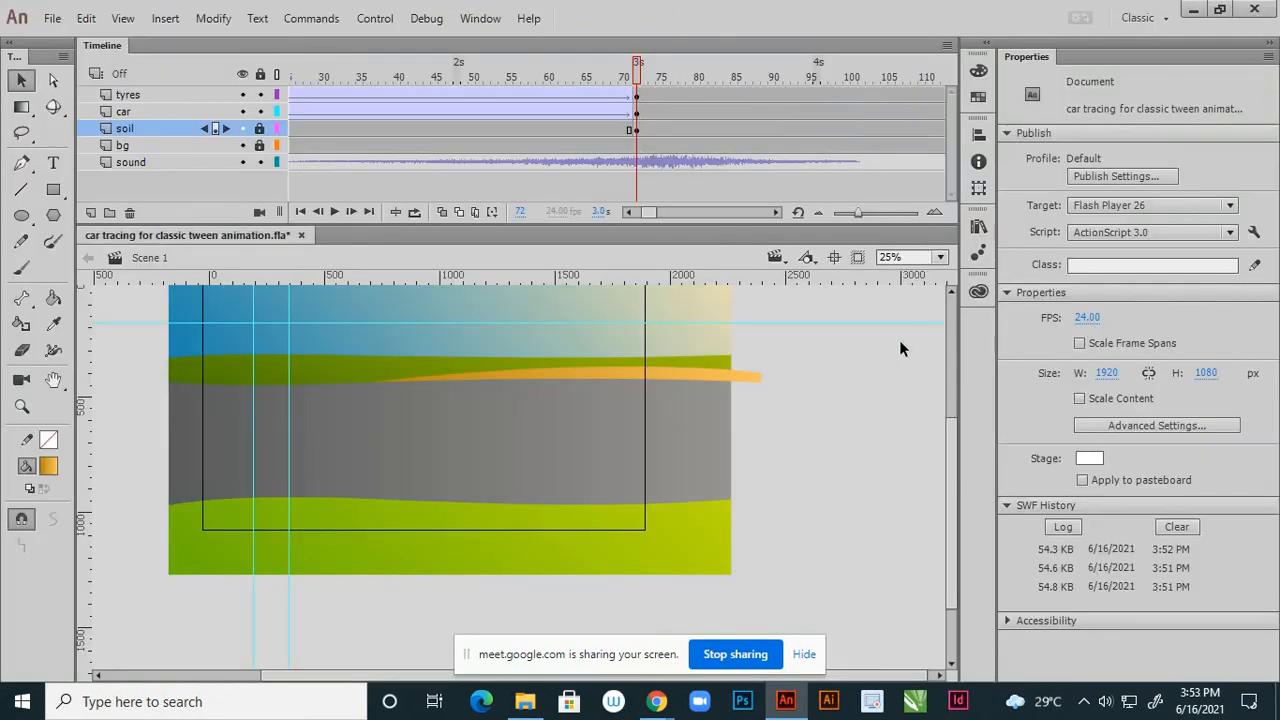
key(ctrl+s)
- Test the movie maximized once more to recheck the car's speed against the drive-by sound, then close it
click(187, 96)
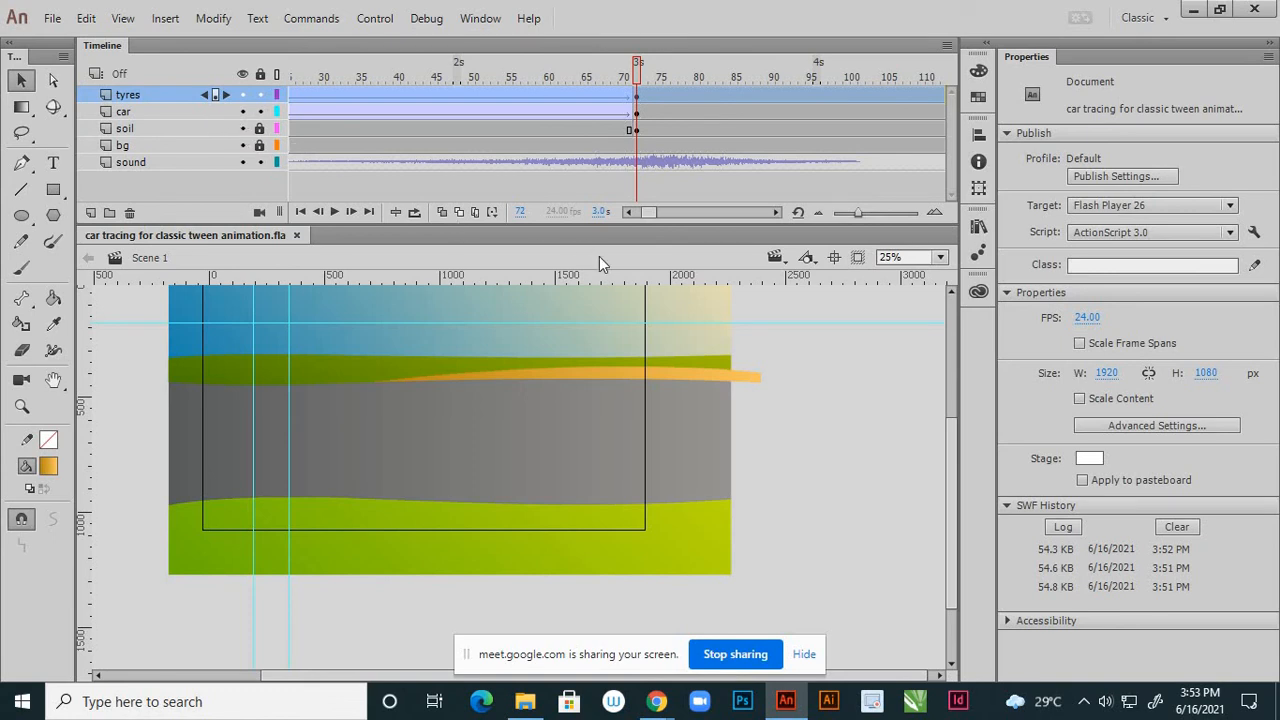
drag(649, 214, 632, 214)
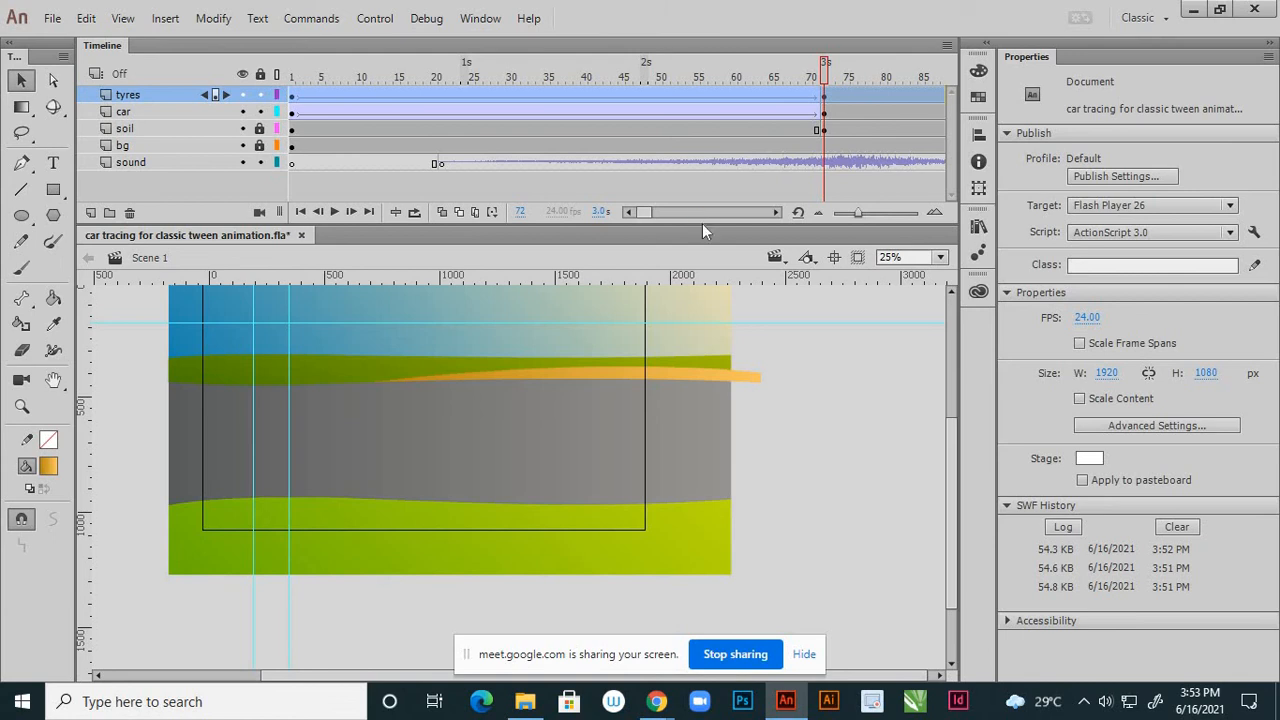
key(ctrl+Return)
click(1210, 137)
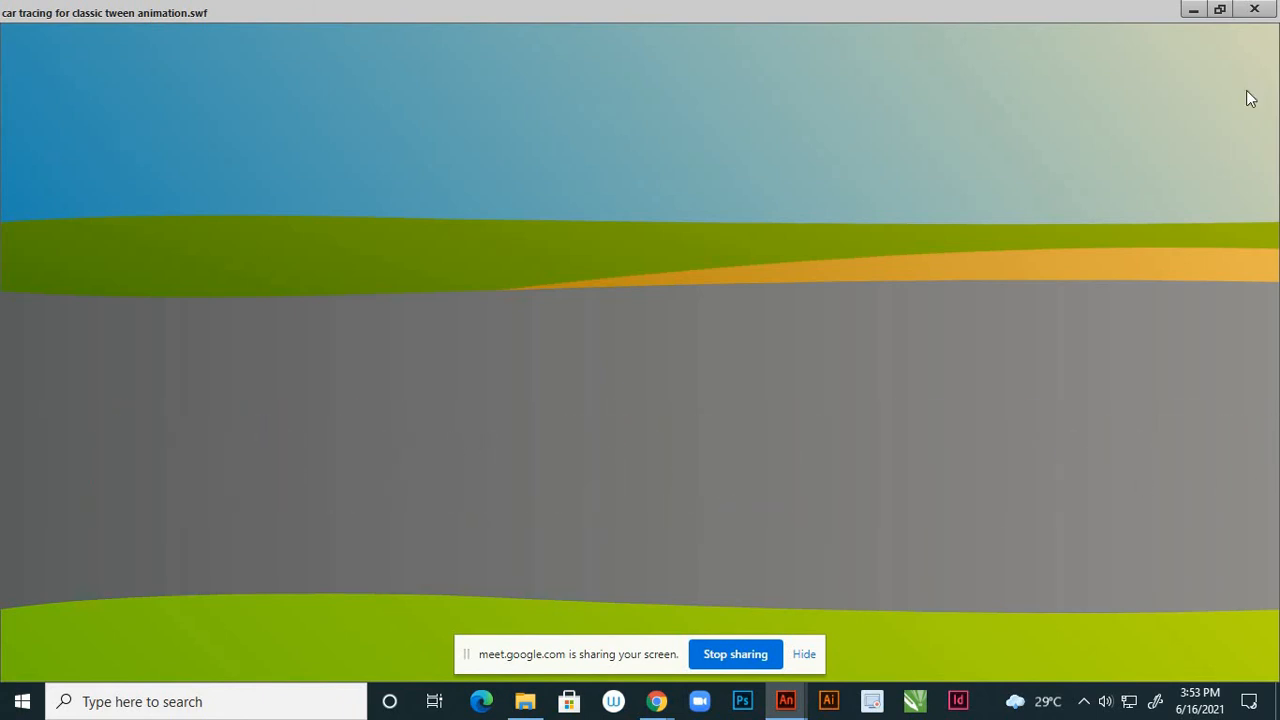
click(1254, 10)
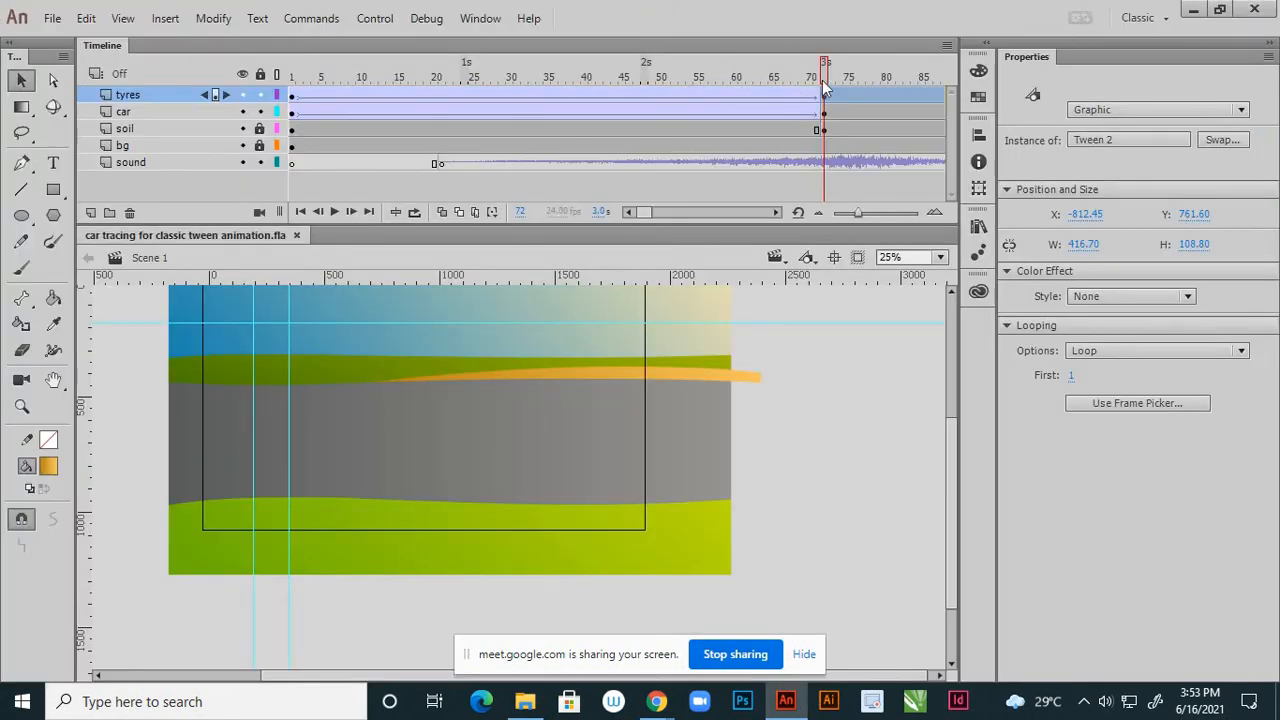
- Return the playhead to frame 1 and play the animation in the timeline
drag(816, 76, 292, 124)
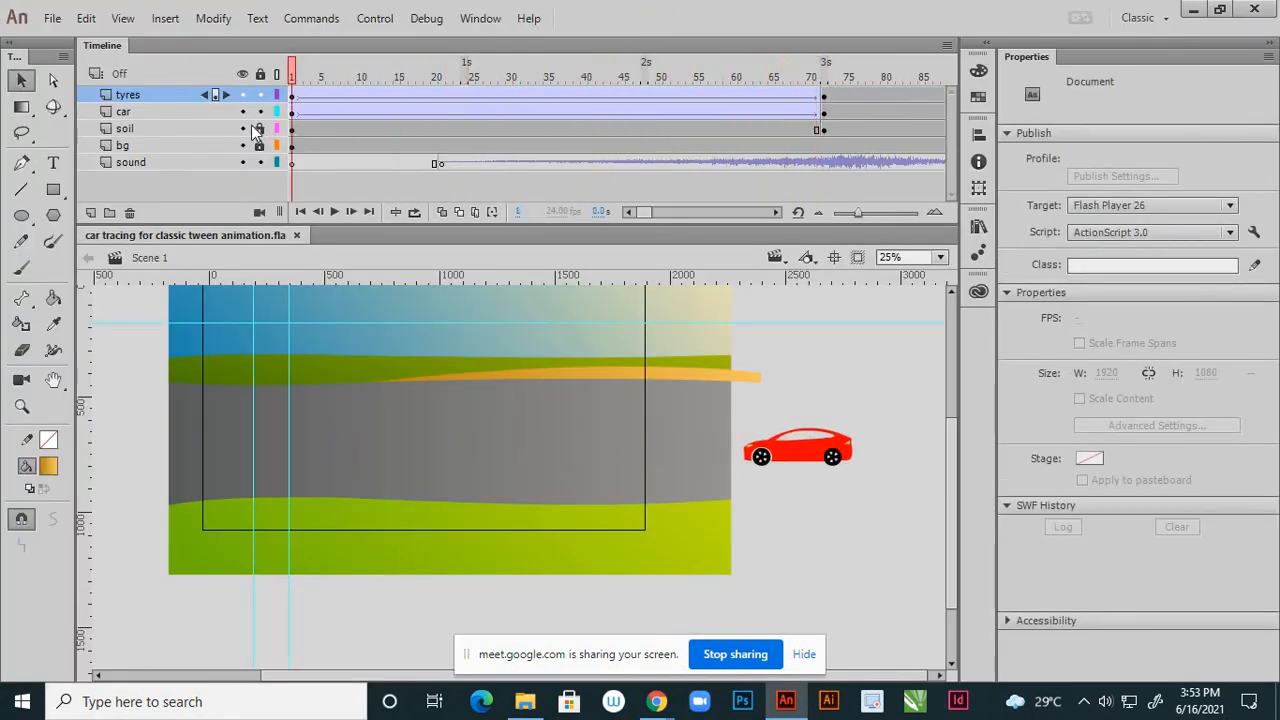
click(336, 213)
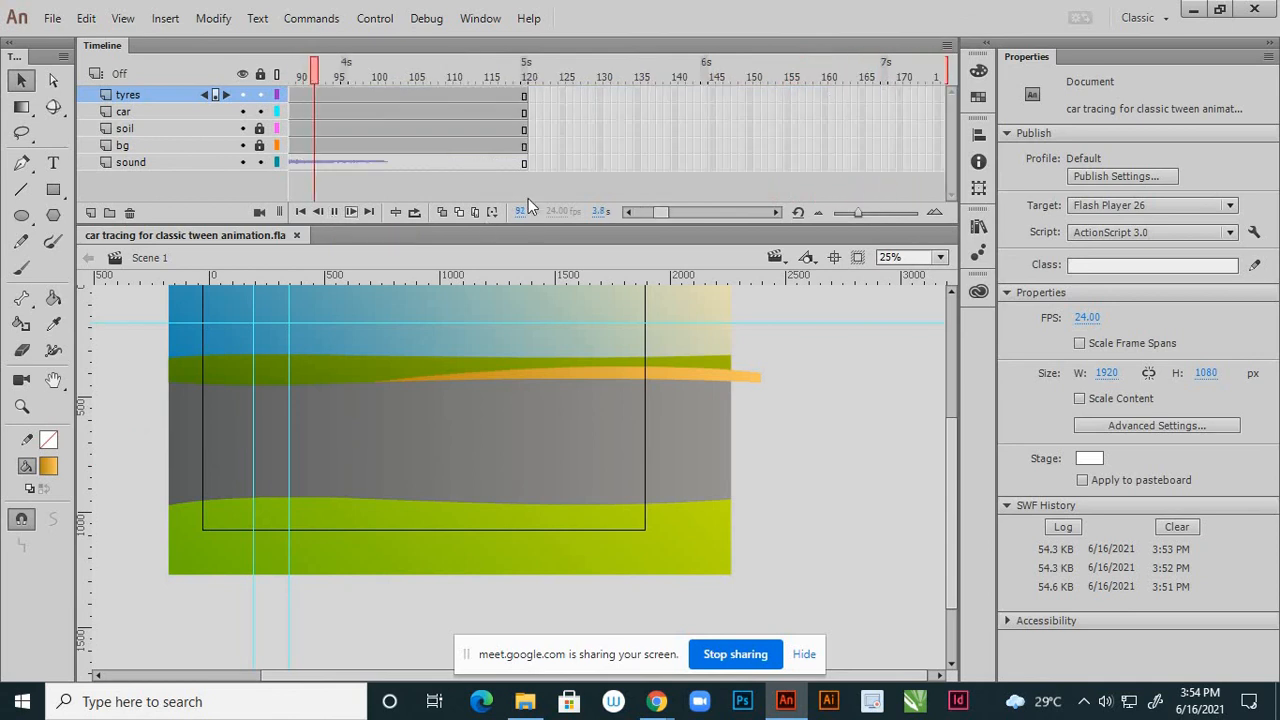
- Turn on onion skinning at frame 1 and extend its range to frame 72 to examine the car's spacing
drag(649, 213, 643, 213)
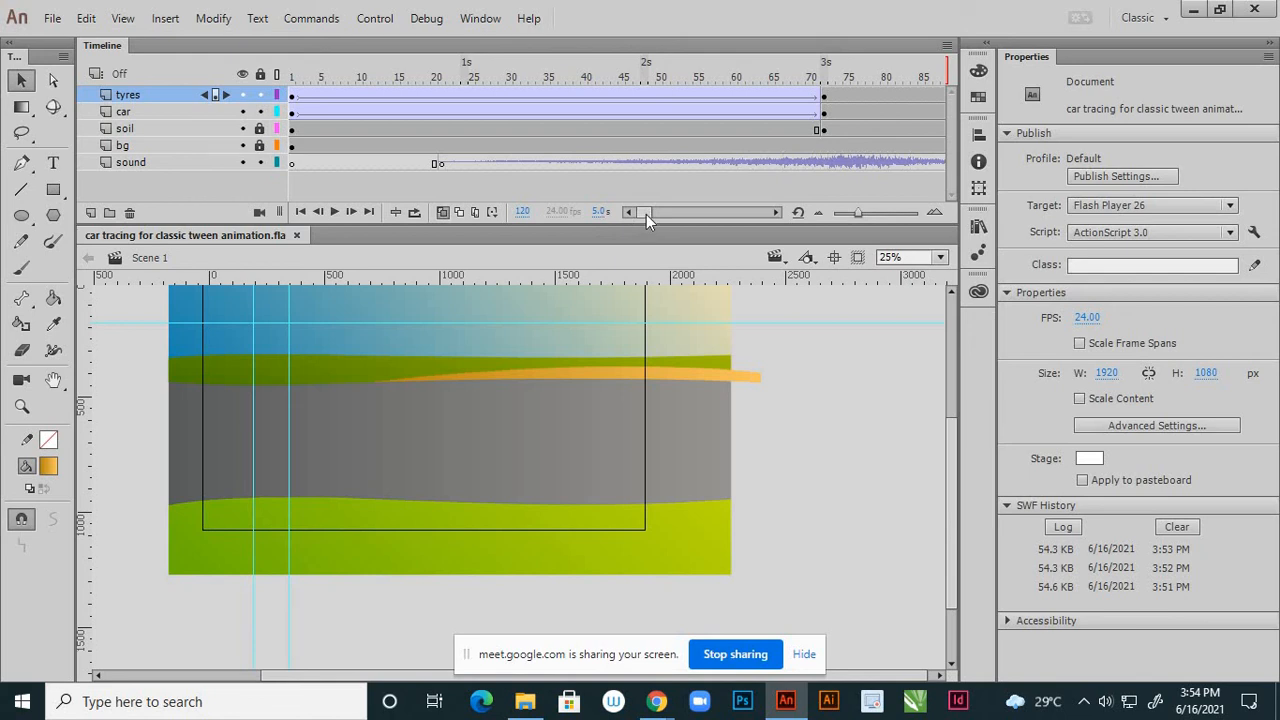
click(293, 97)
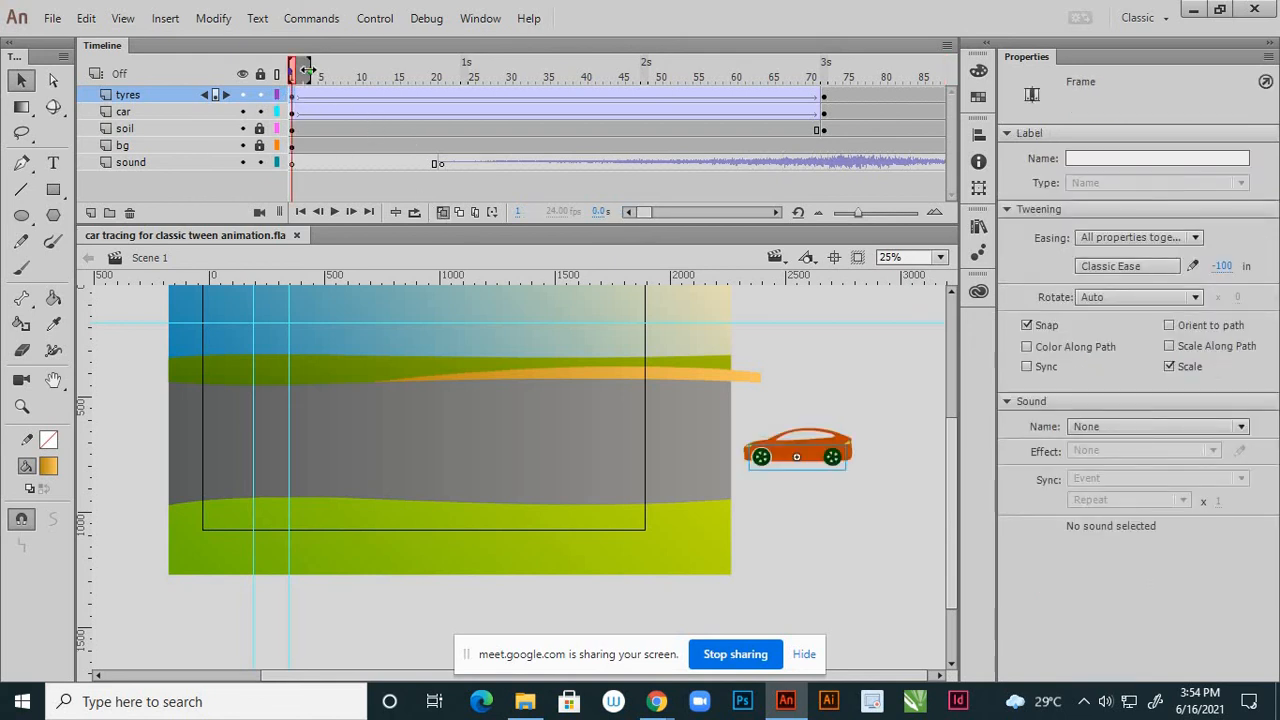
drag(310, 72, 827, 123)
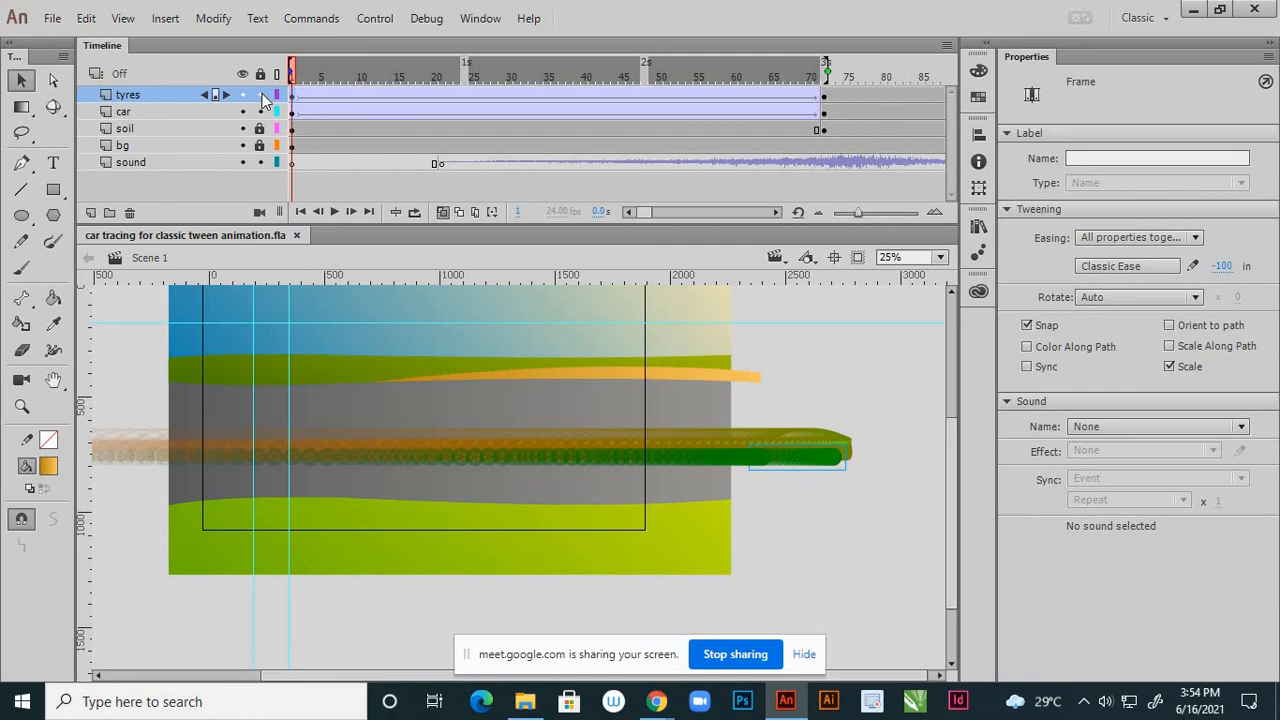
- Examine the onion-skinned car spacing with the tyres layer, and with all layers, shown as outlines, restoring the normal display
click(139, 326)
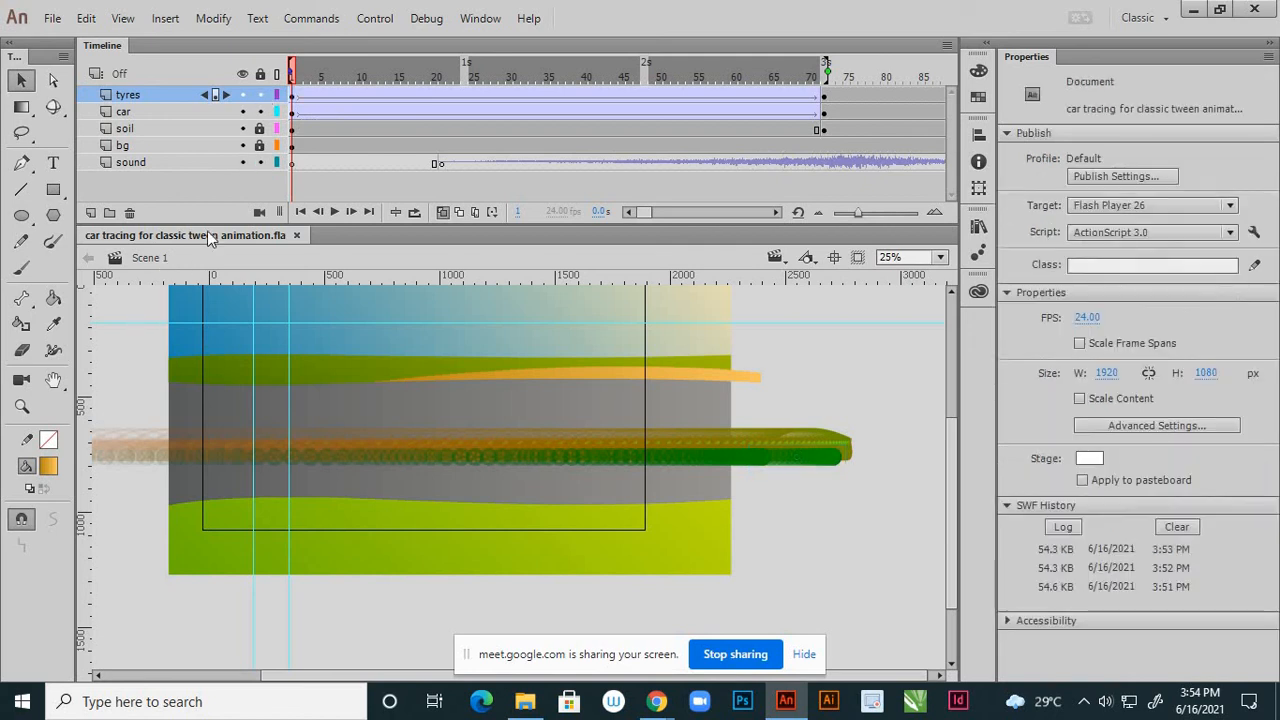
click(276, 97)
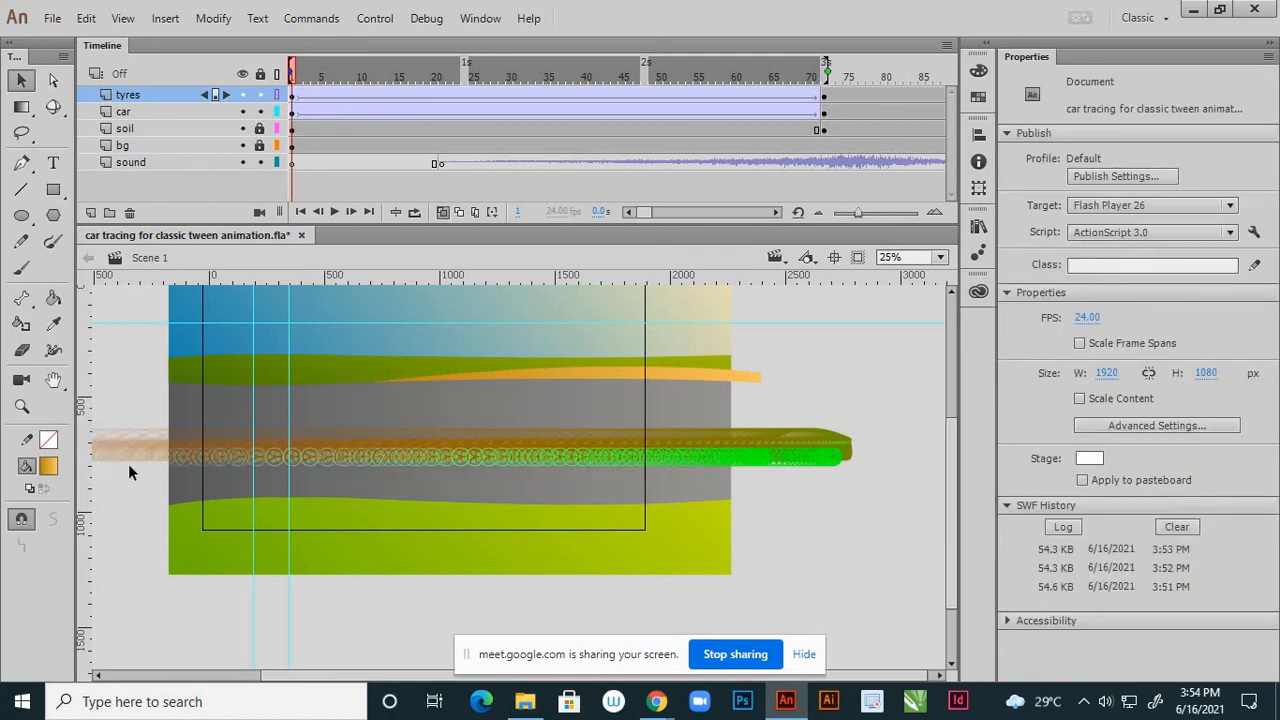
scroll(217, 490, up, 4)
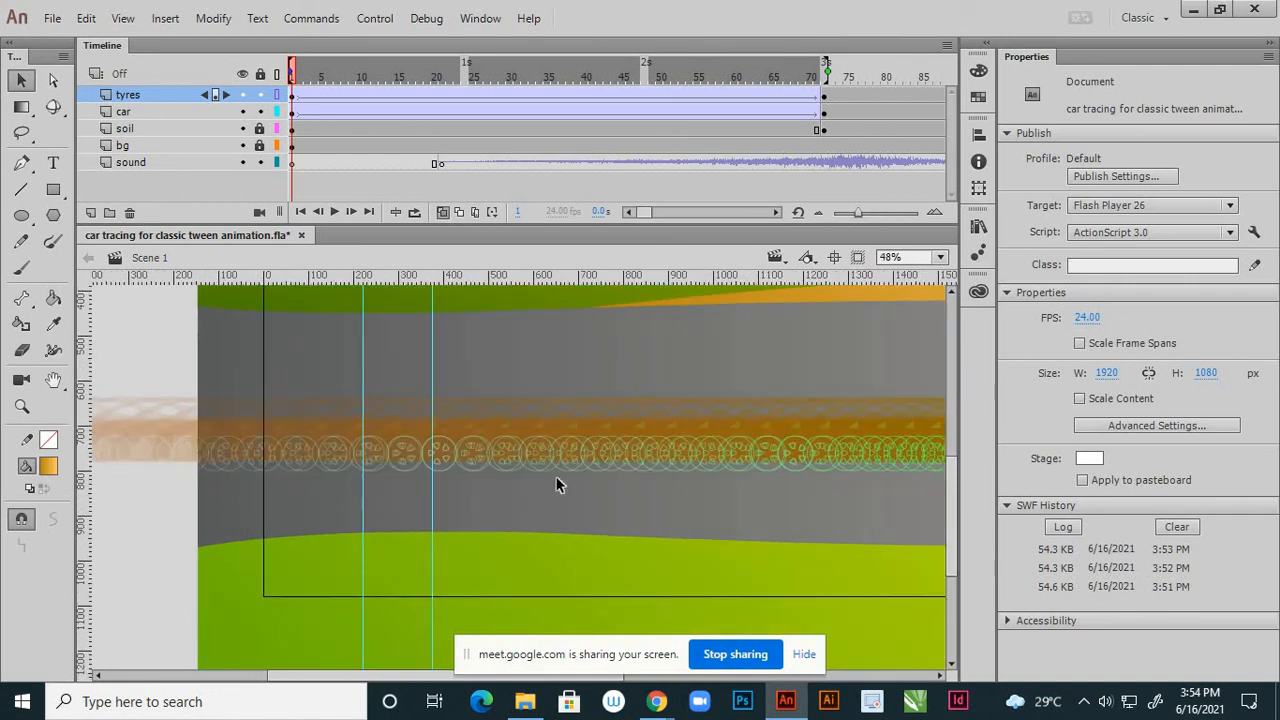
scroll(350, 400, down, 3)
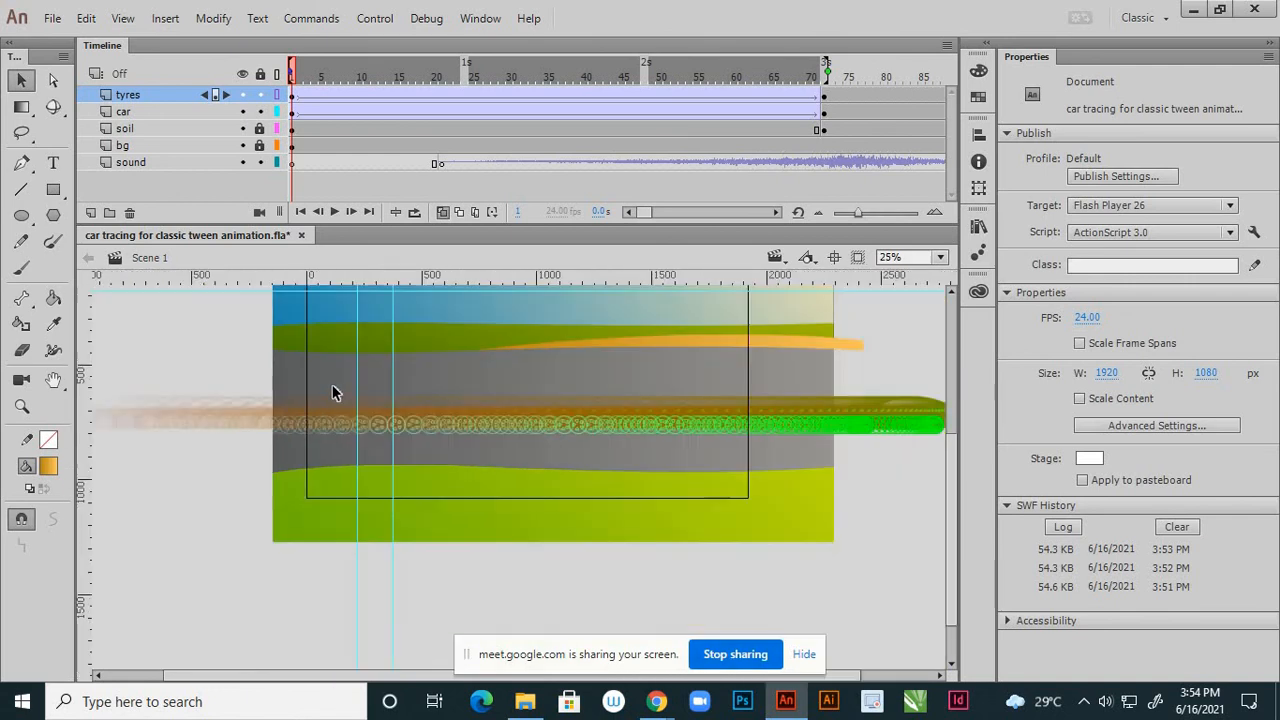
scroll(560, 422, down, 1)
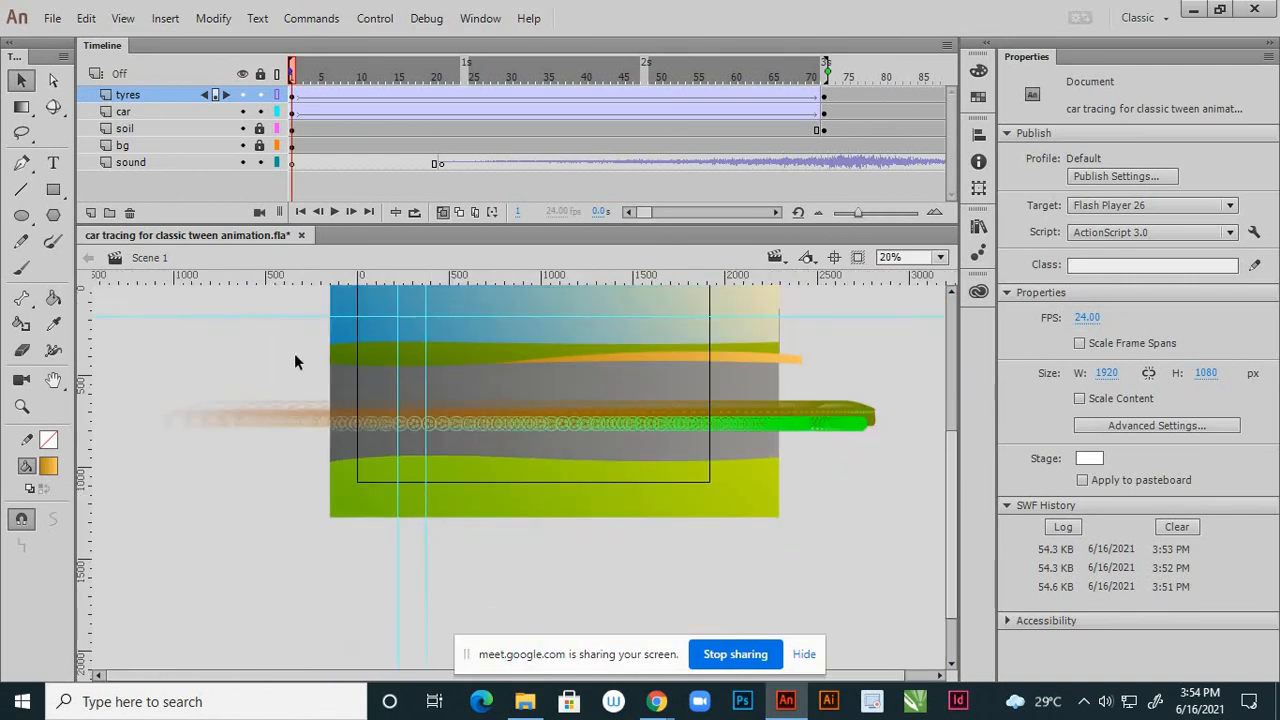
click(276, 94)
click(278, 75)
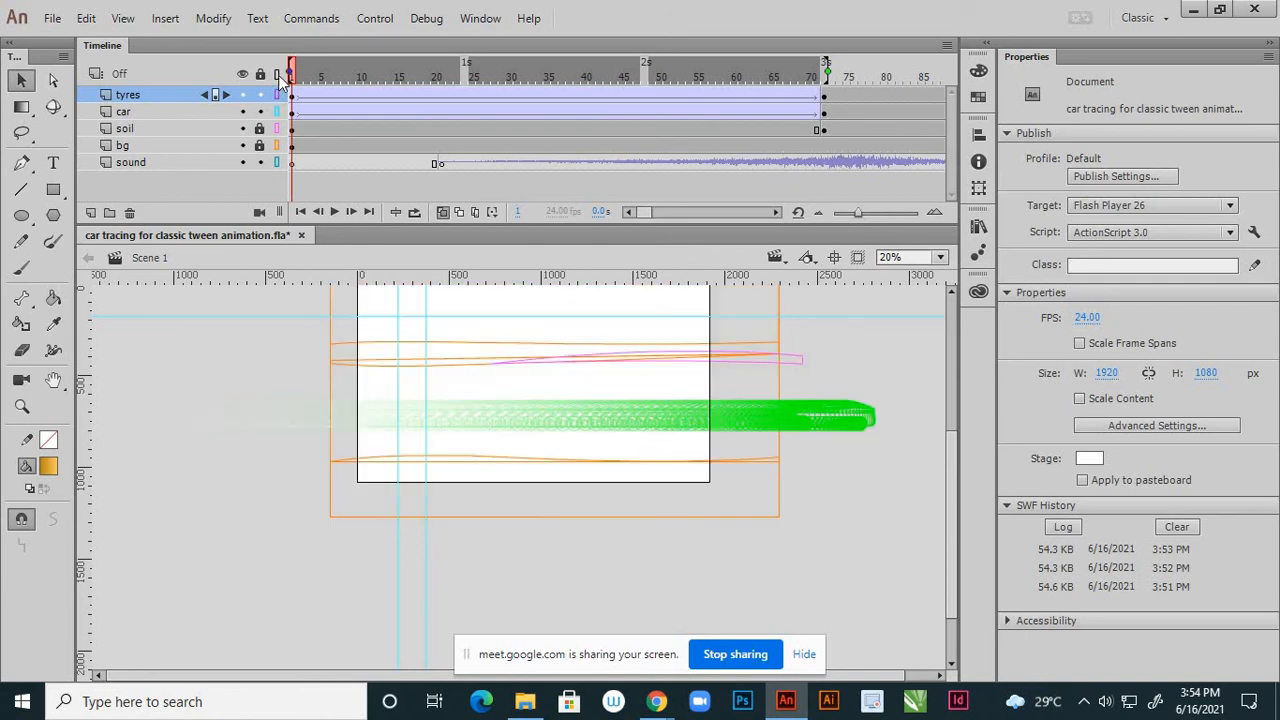
click(278, 75)
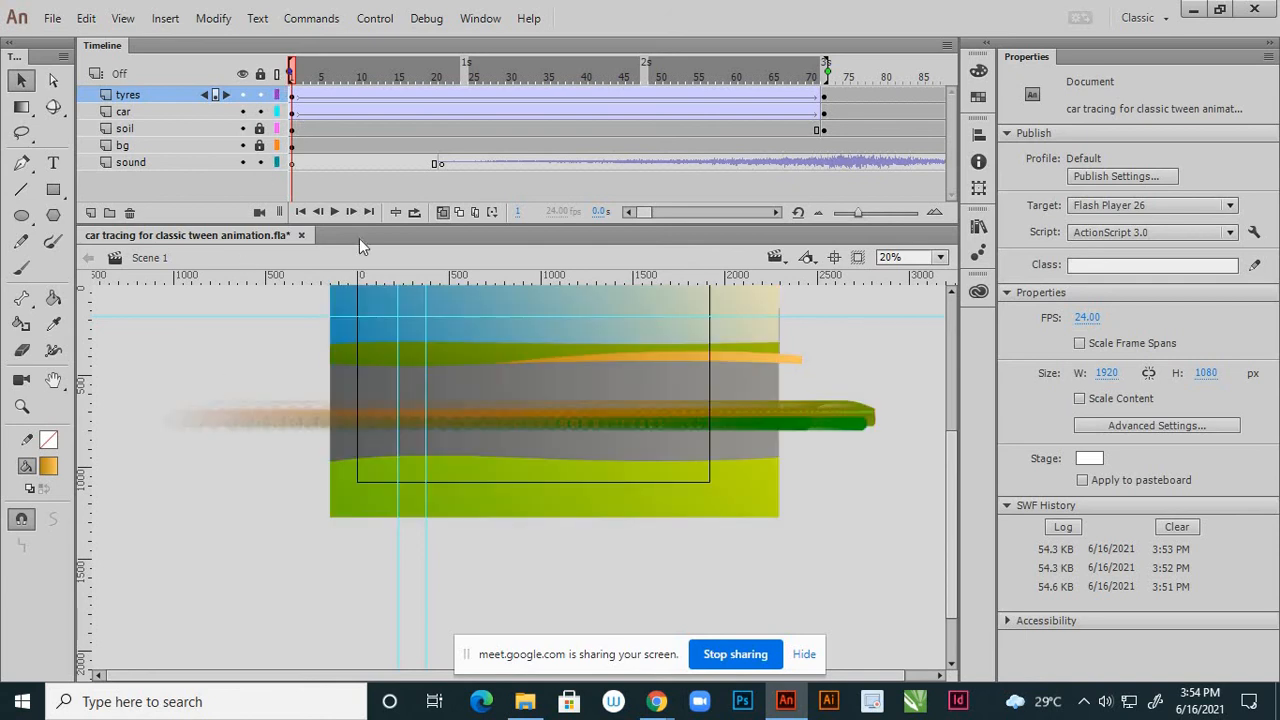
- Turn off onion skinning for the timeline
click(442, 213)
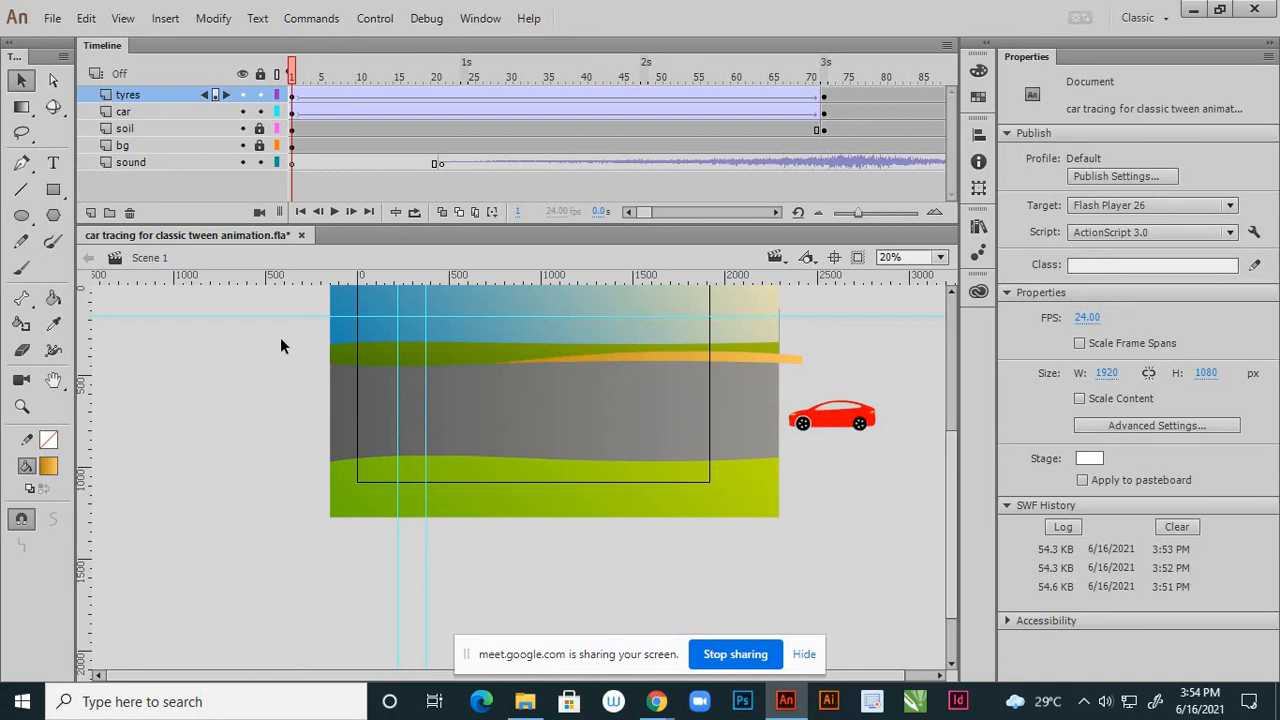
scroll(606, 494, down, 2)
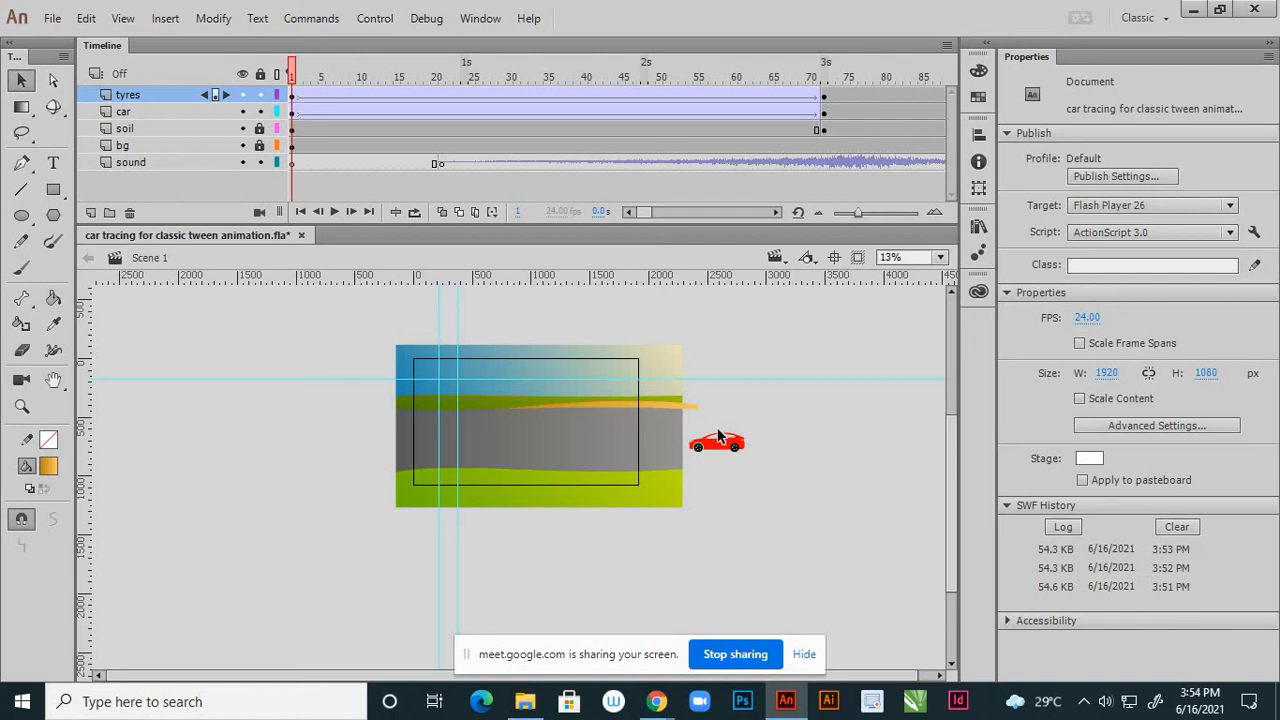
scroll(713, 431, up, 2)
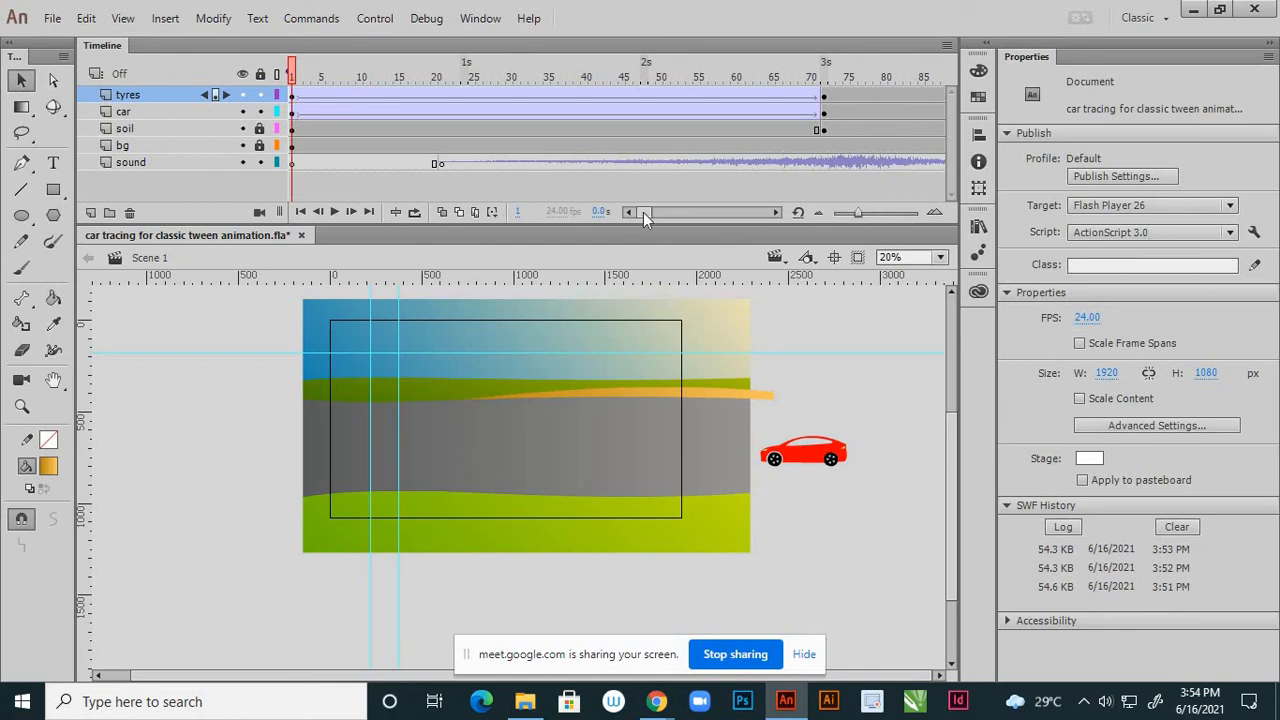
- Cut all frames from 1 to 120 on the tyres and car layers
drag(643, 212, 641, 212)
click(292, 95)
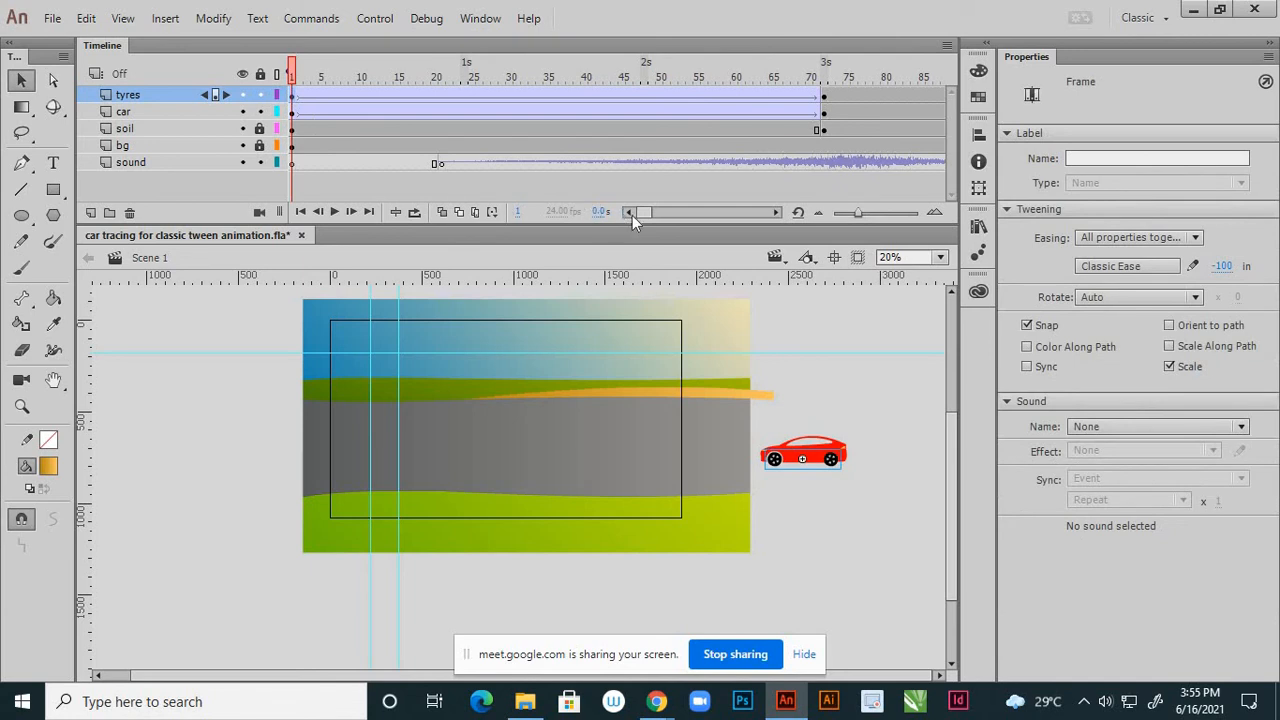
drag(650, 214, 652, 214)
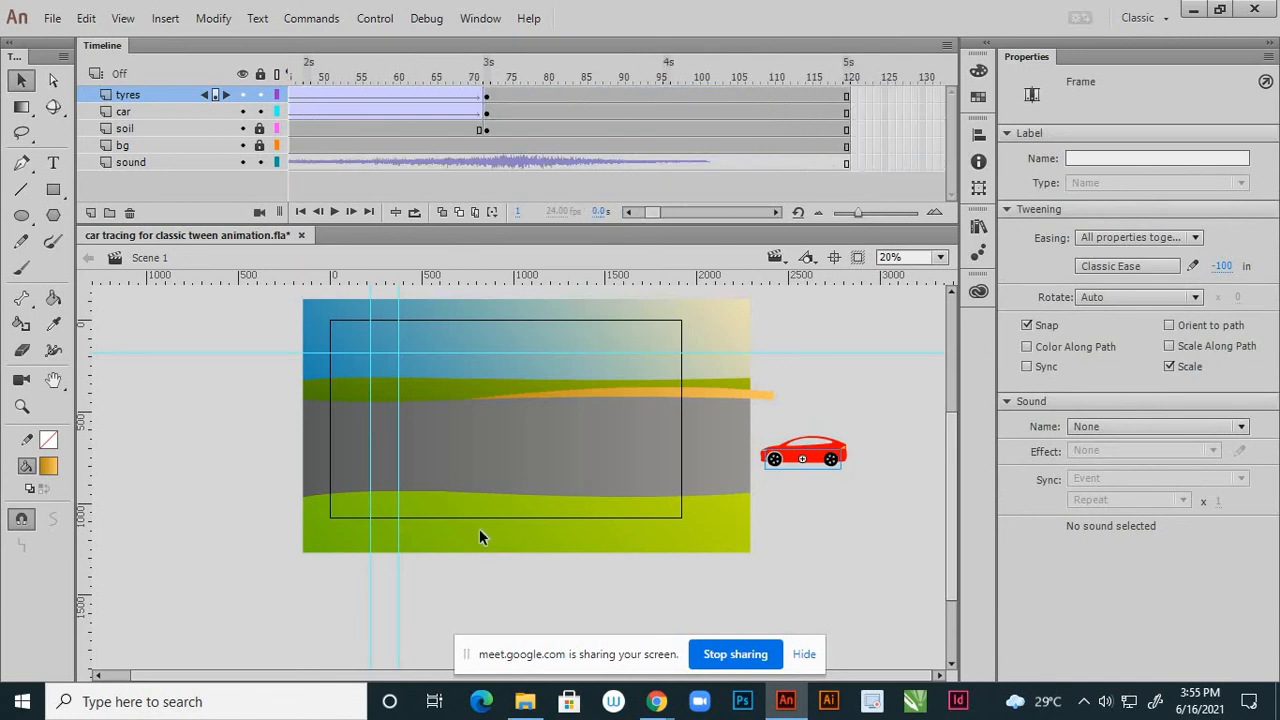
click(844, 110)
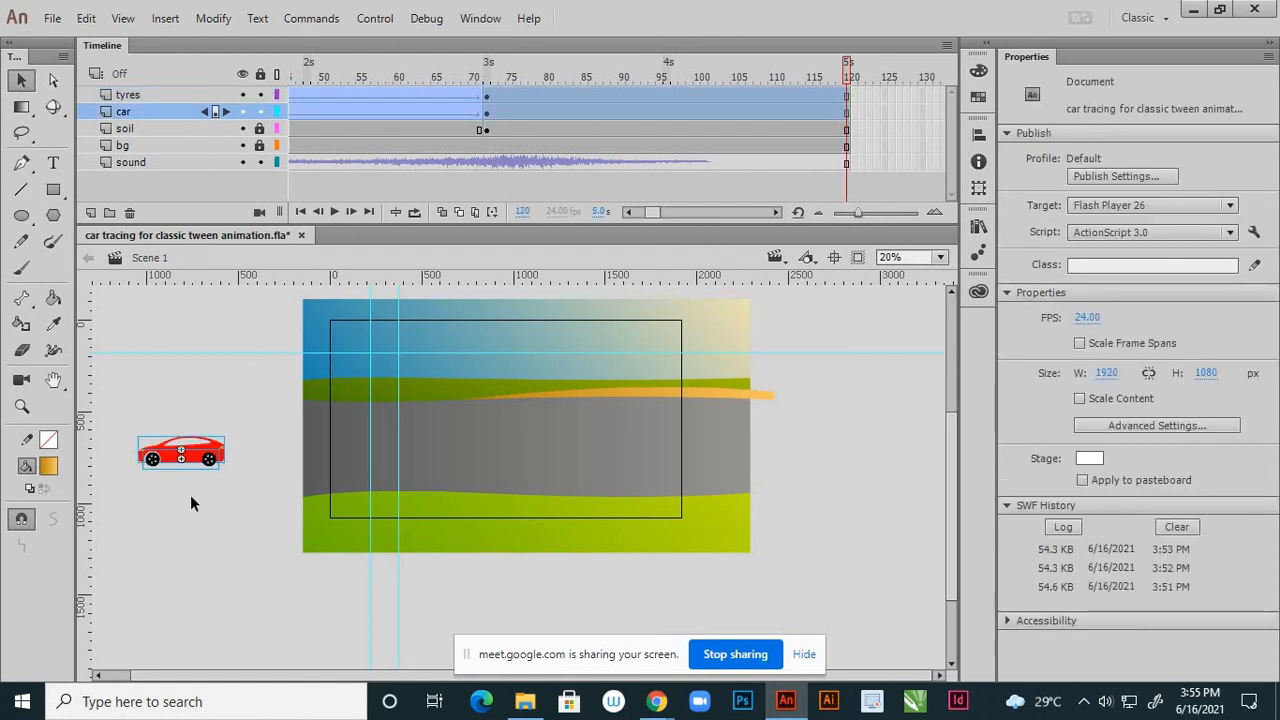
right_click(541, 116)
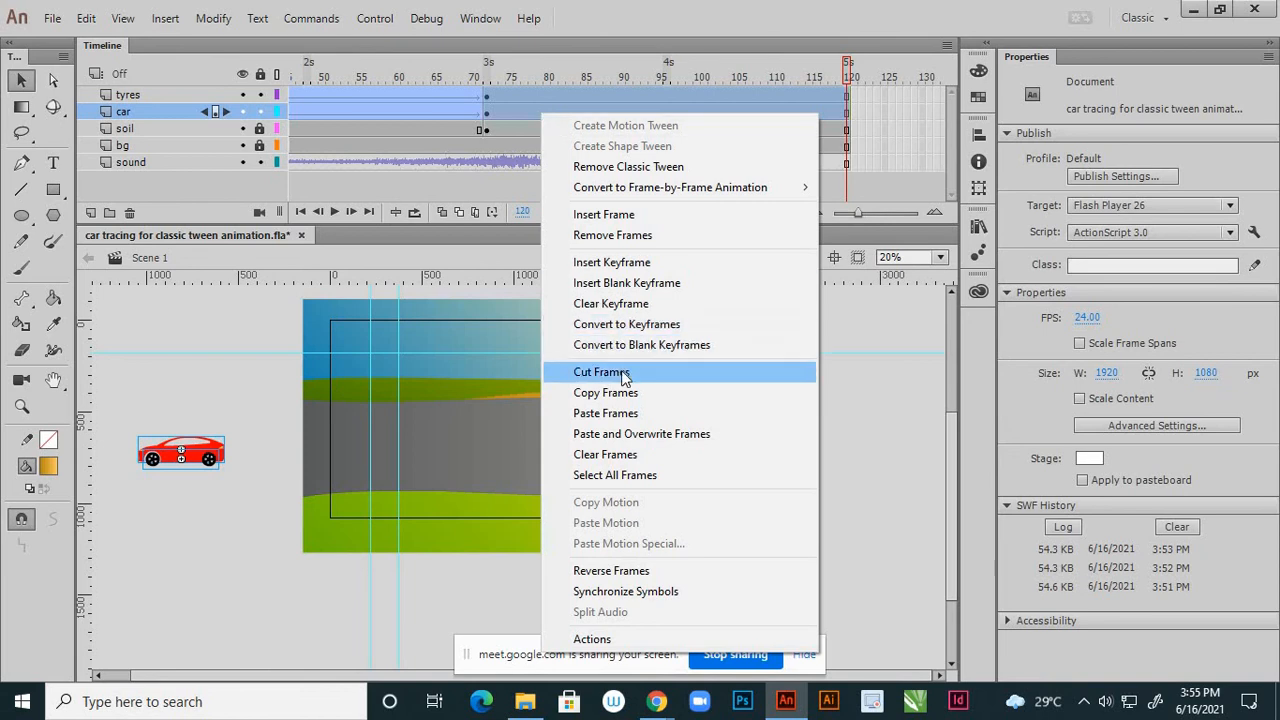
click(603, 372)
drag(650, 217, 621, 215)
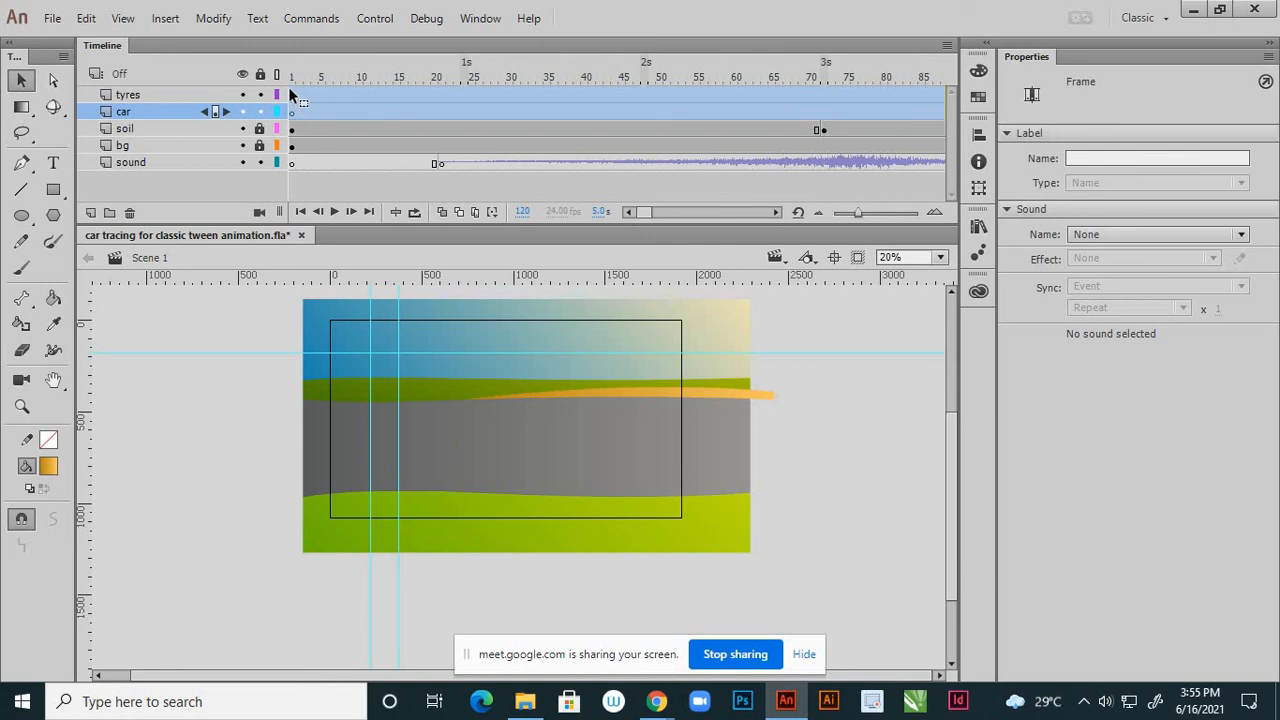
- Create a new Movie Clip symbol named "final car"
click(166, 20)
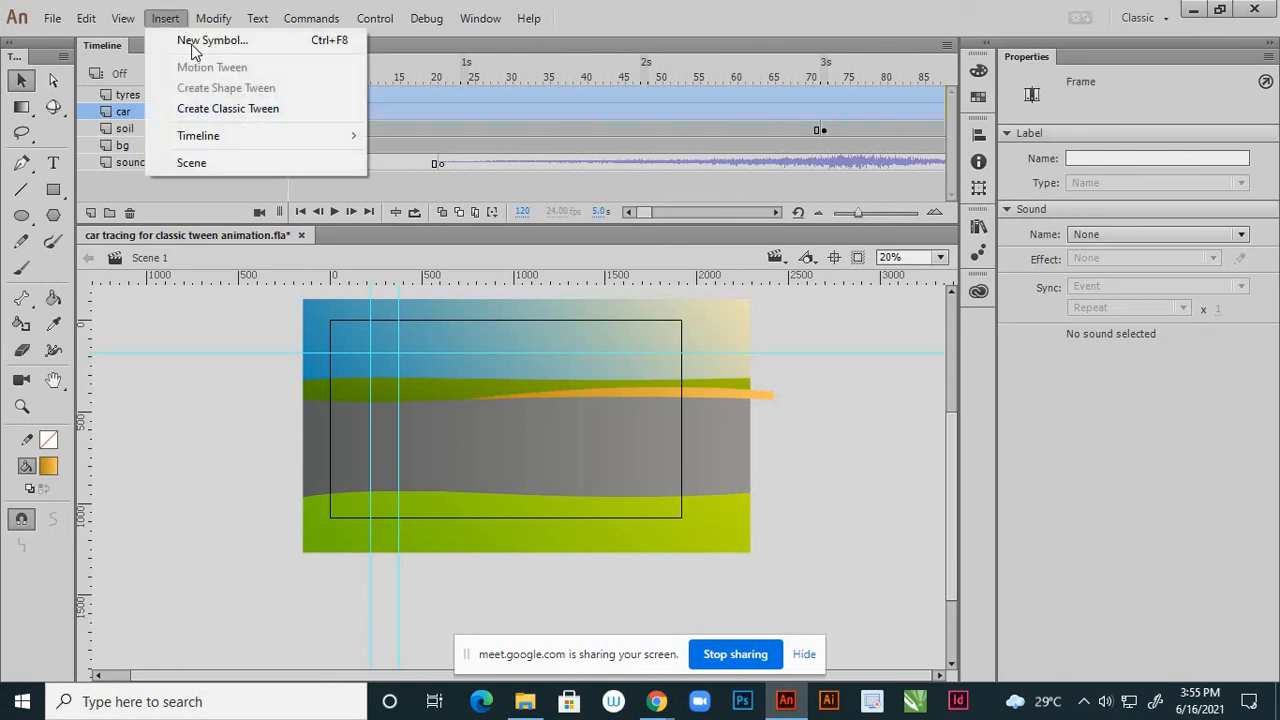
click(200, 40)
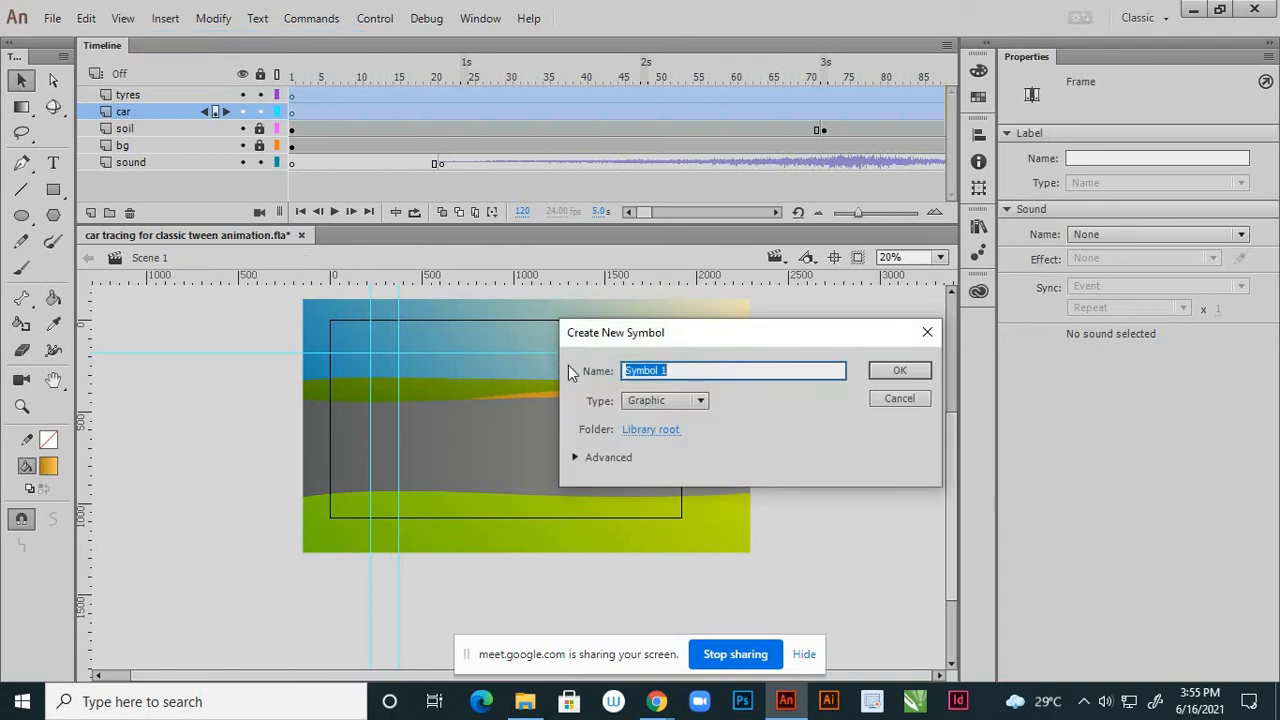
click(700, 401)
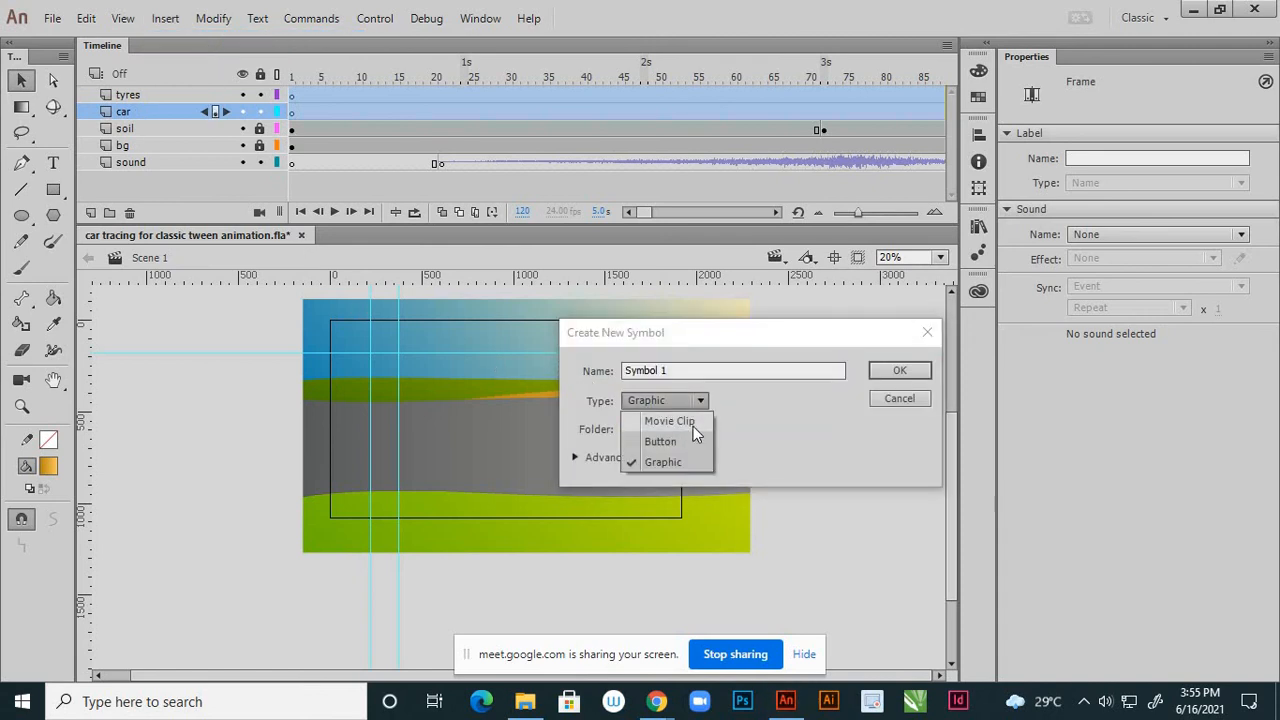
click(693, 422)
drag(667, 371, 601, 370)
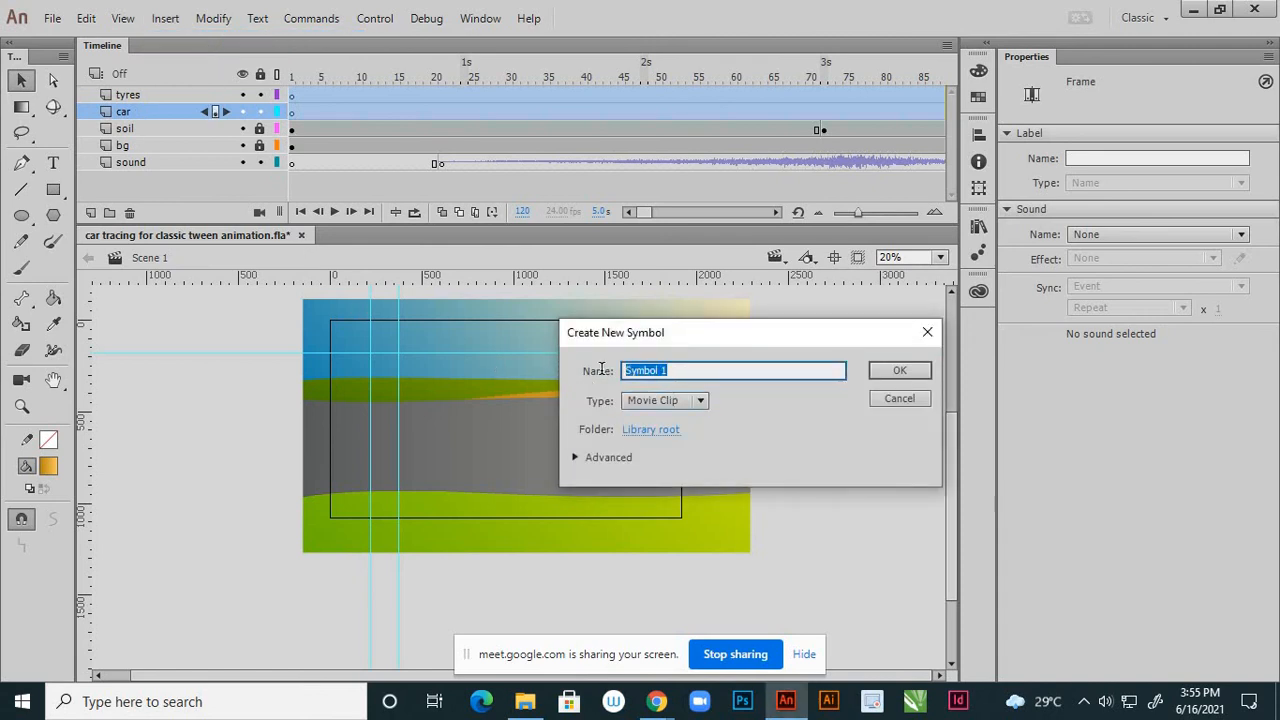
text(final car)
click(899, 370)
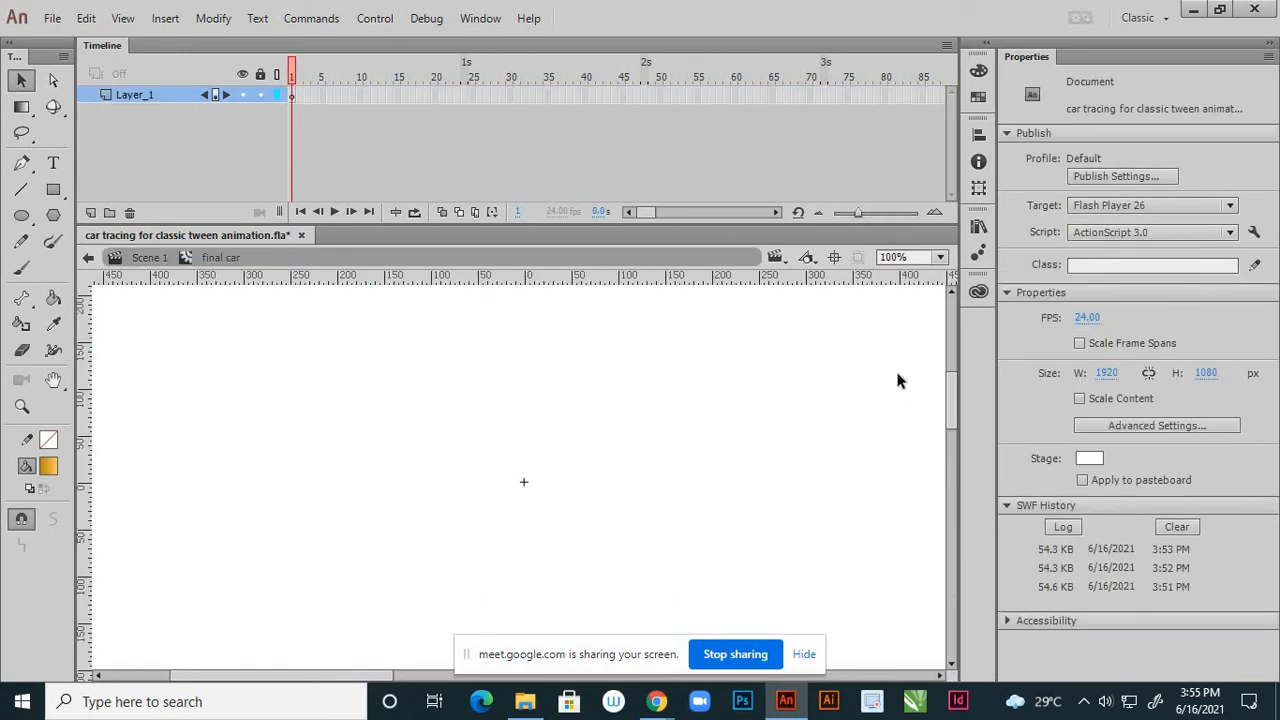
- Paste the cut tyres and car frames at frame 1 of the final car symbol and check them there
click(292, 95)
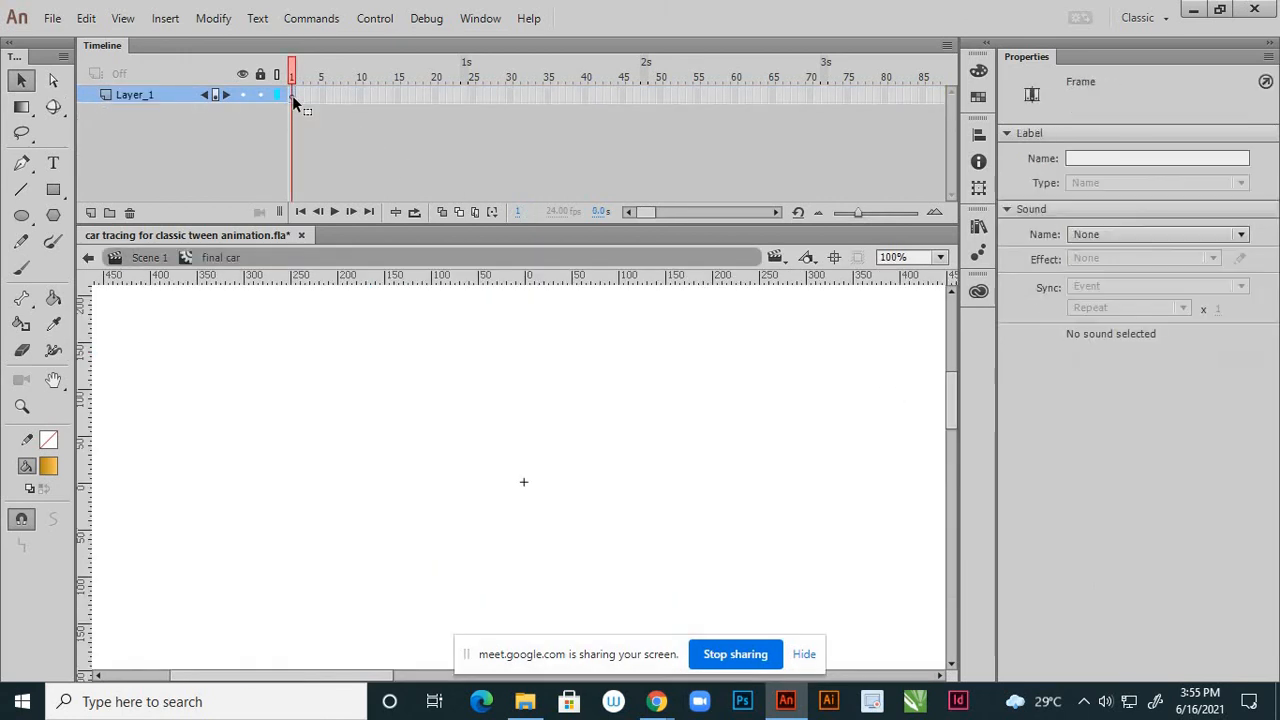
right_click(293, 97)
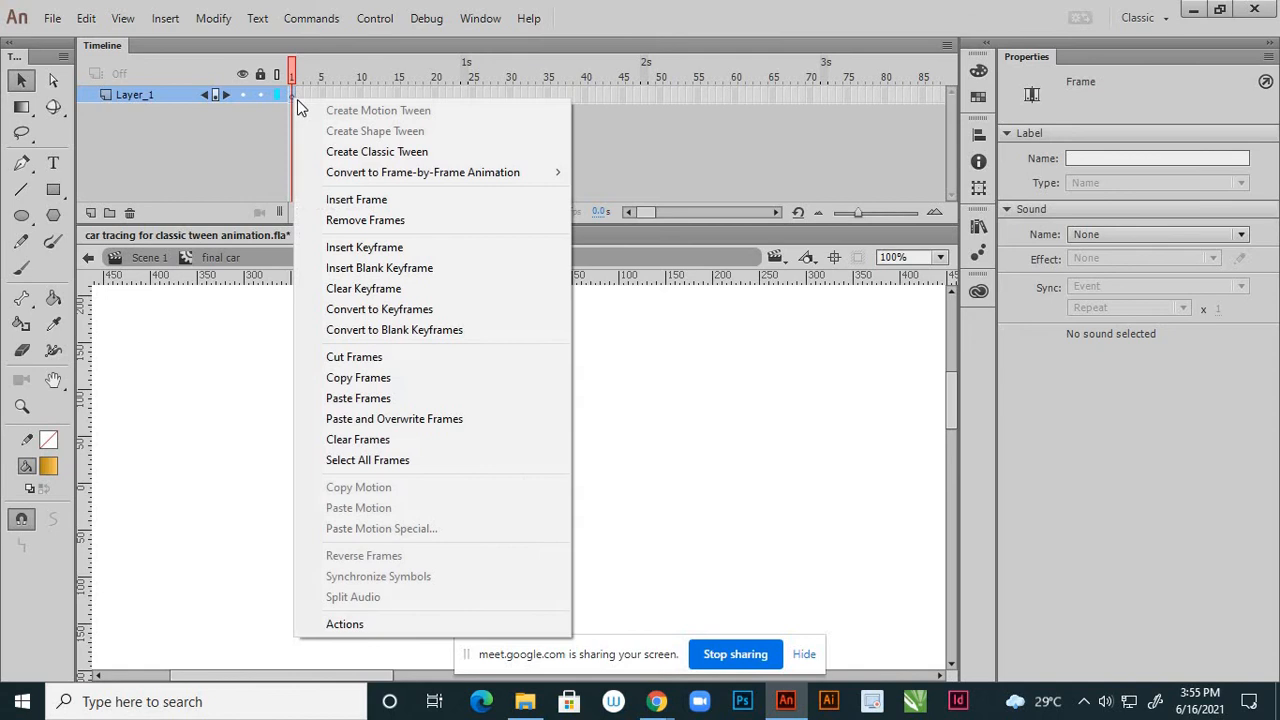
click(356, 397)
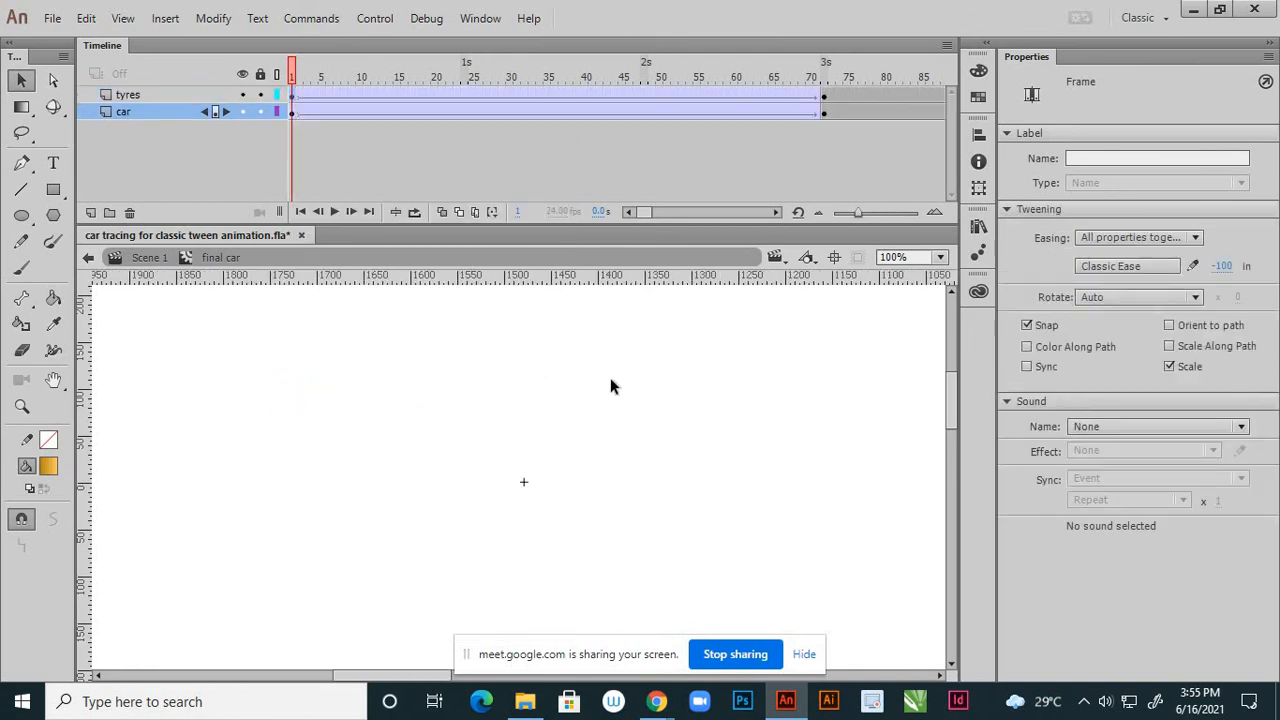
scroll(609, 383, down, 5)
scroll(465, 389, down, 2)
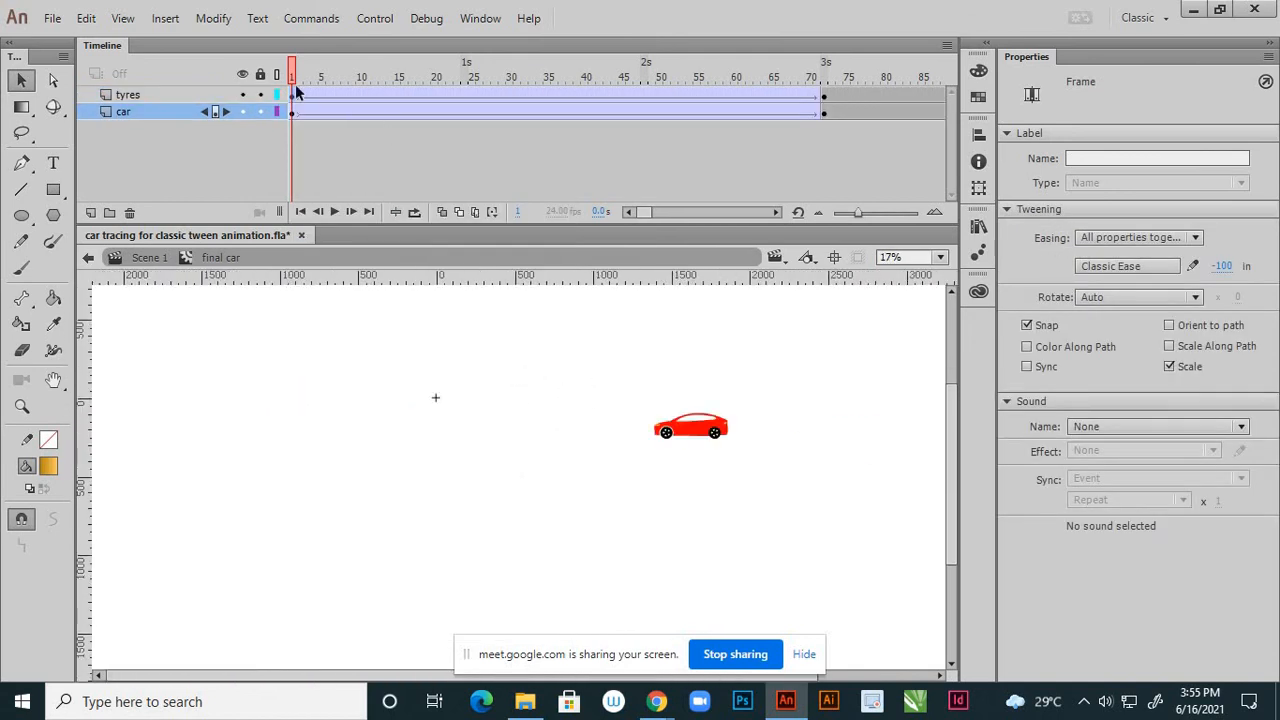
drag(292, 74, 242, 201)
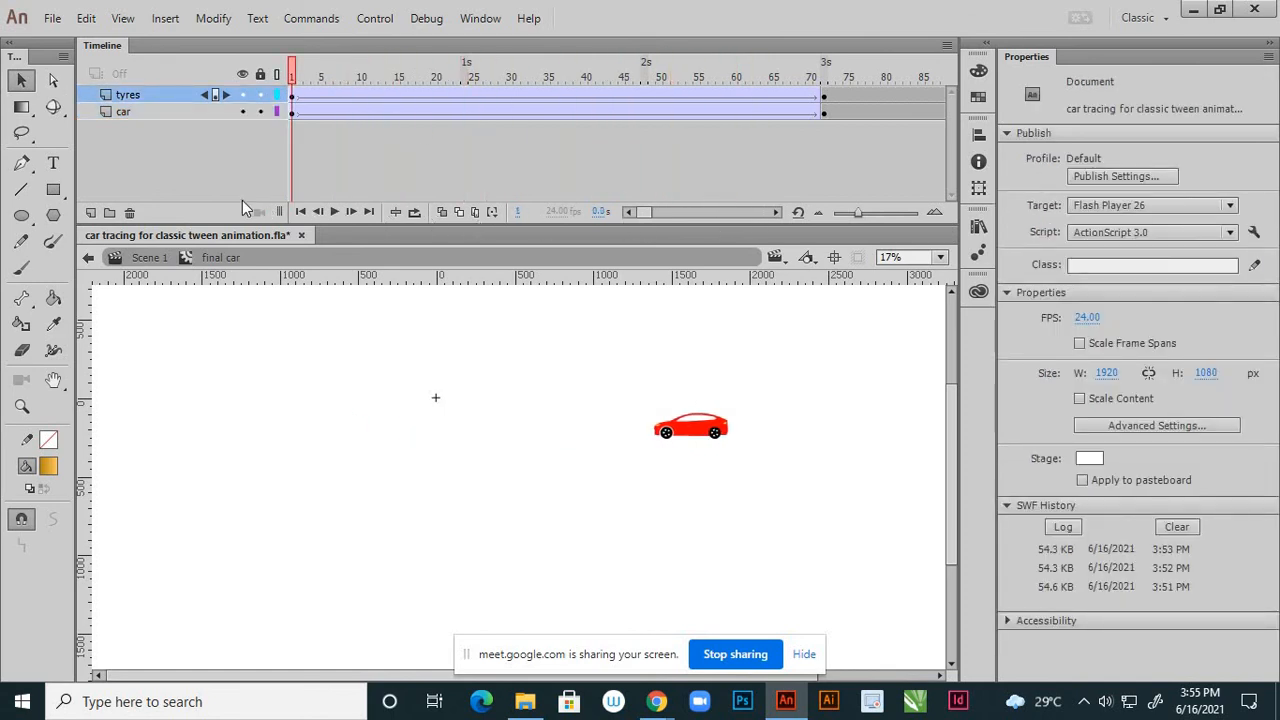
- Return to Scene 1 and delete the emptied tyres layer
click(88, 258)
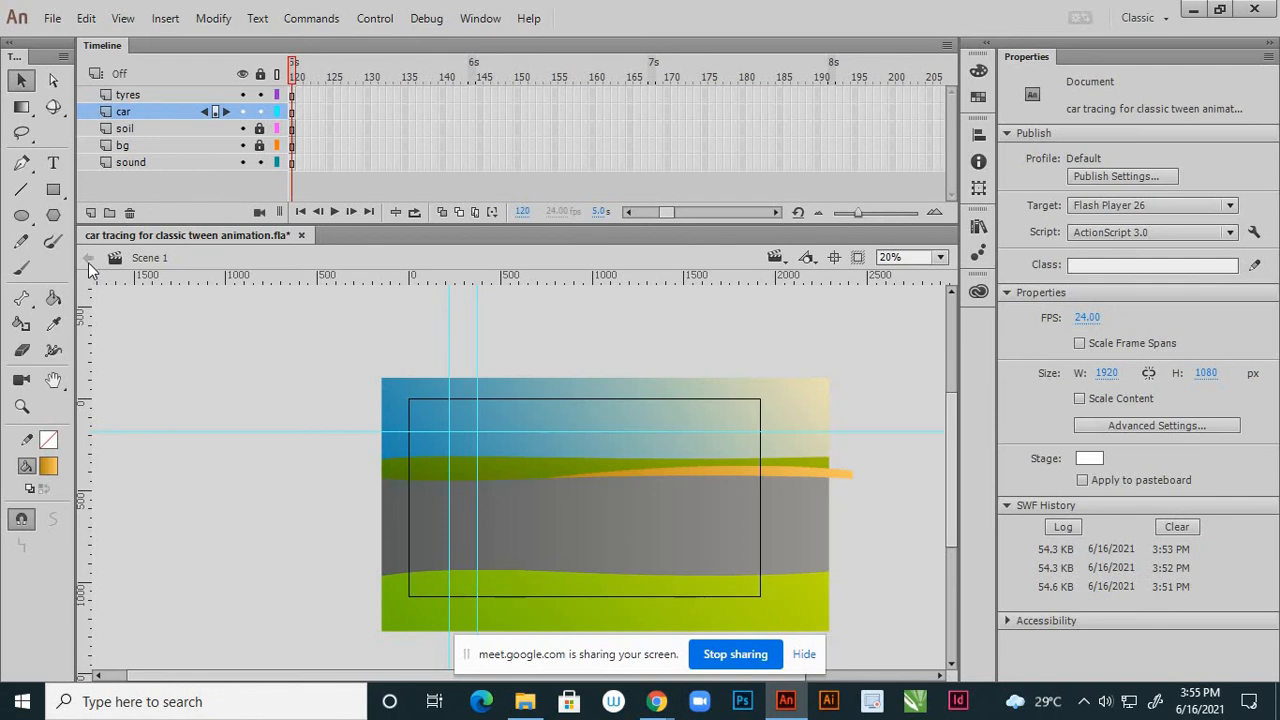
click(193, 93)
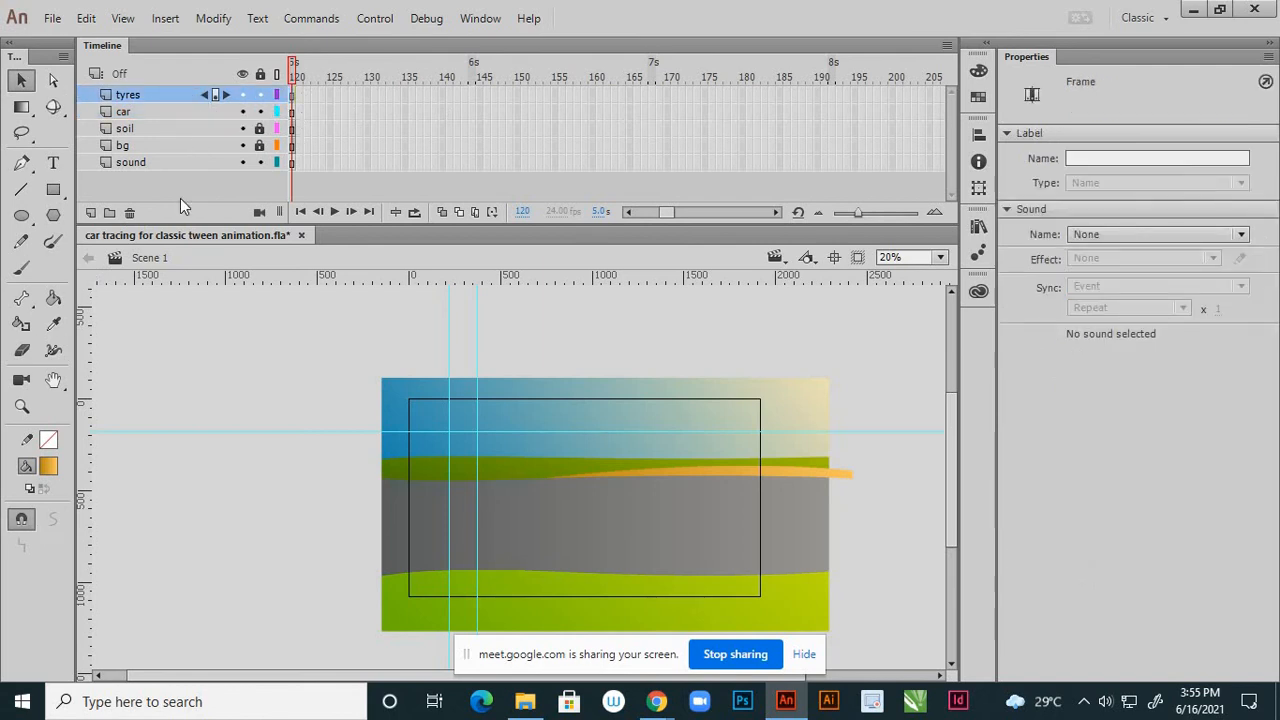
click(130, 213)
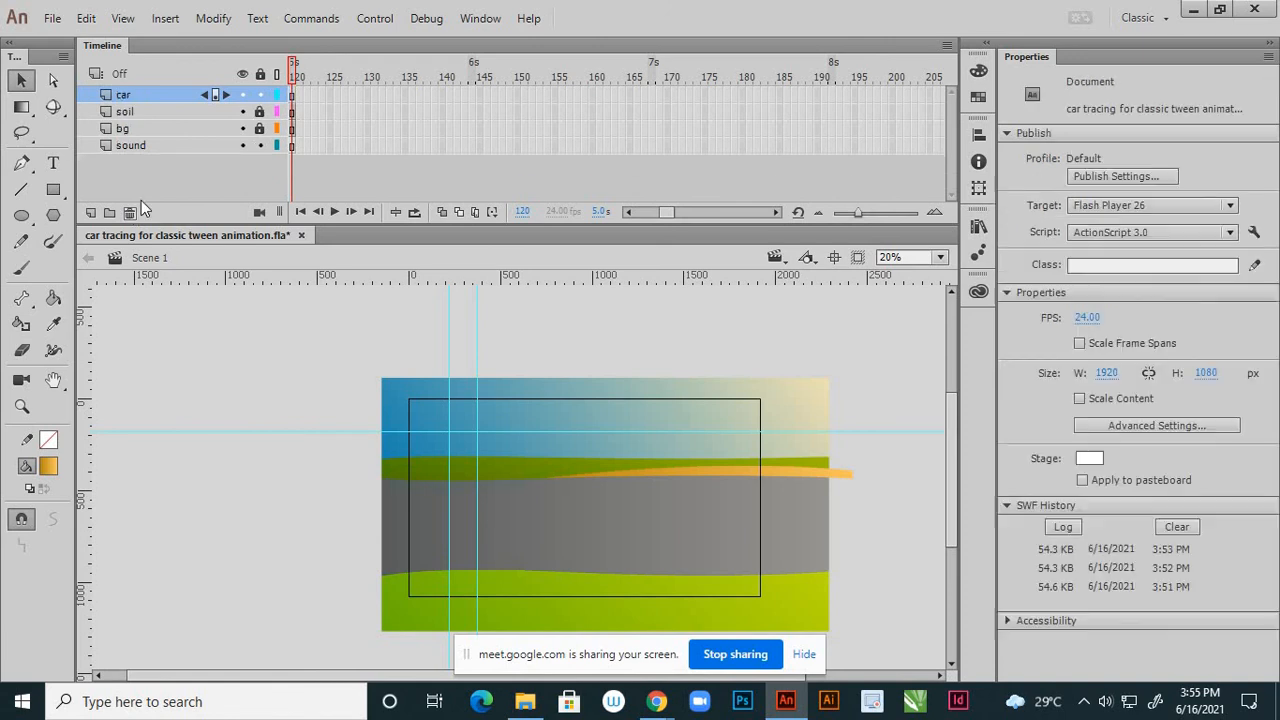
- Place the final car movie clip from the library on the road at frame 1 of the car layer and select it
click(291, 93)
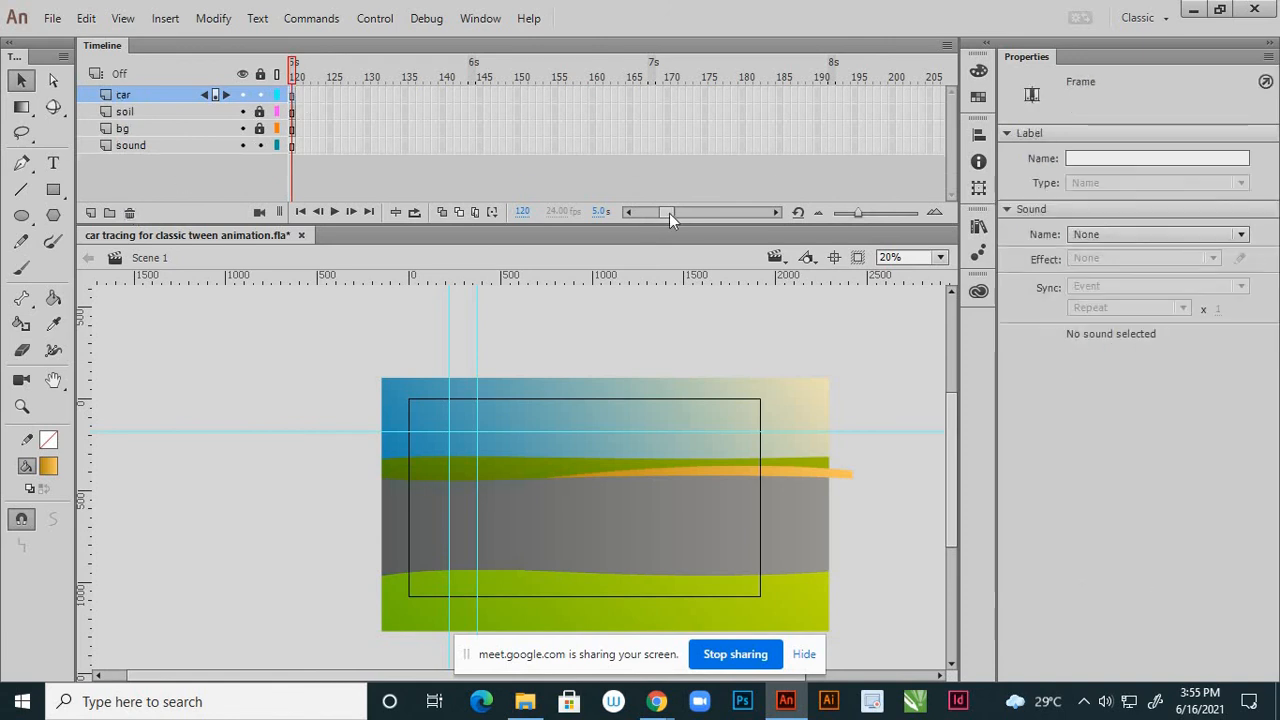
click(639, 212)
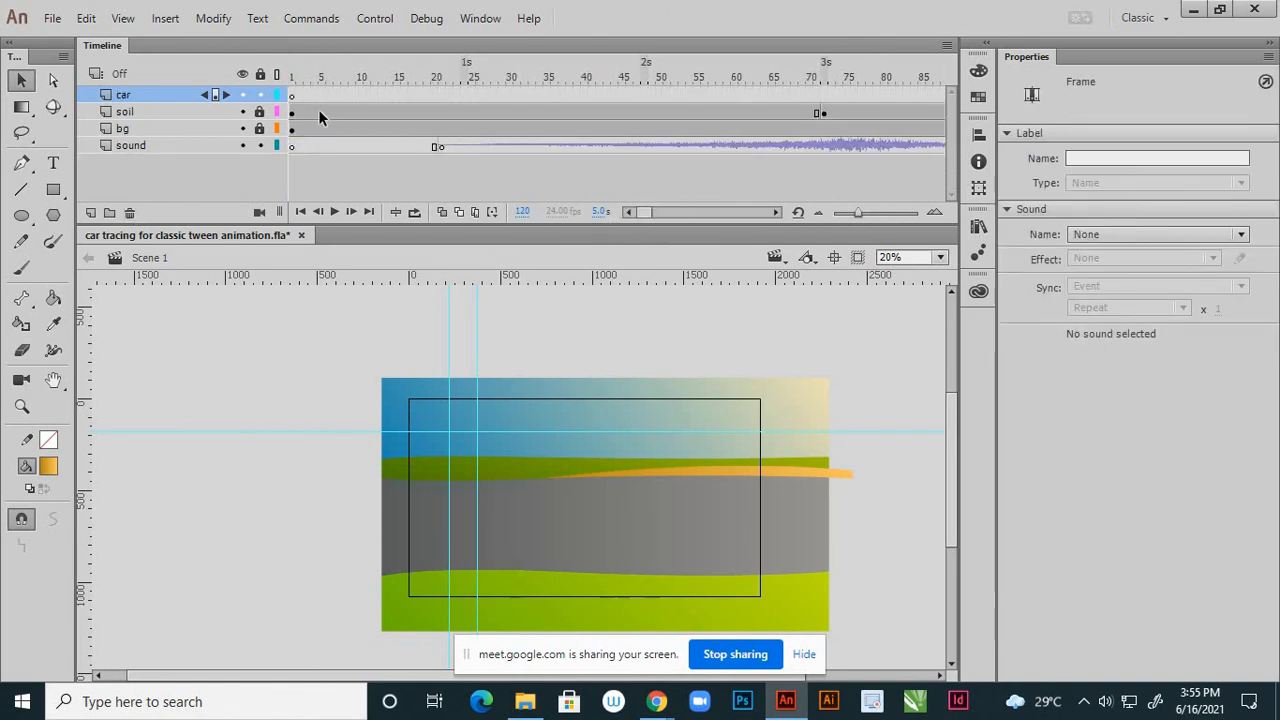
click(293, 94)
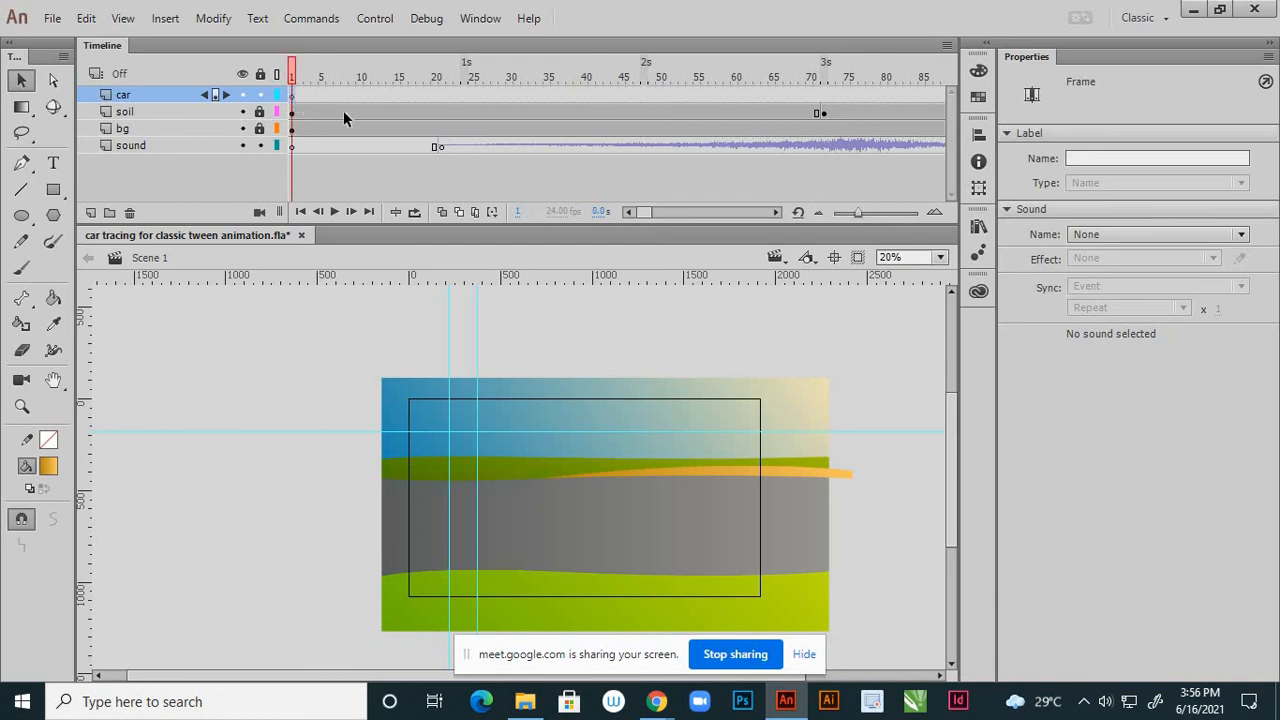
click(979, 228)
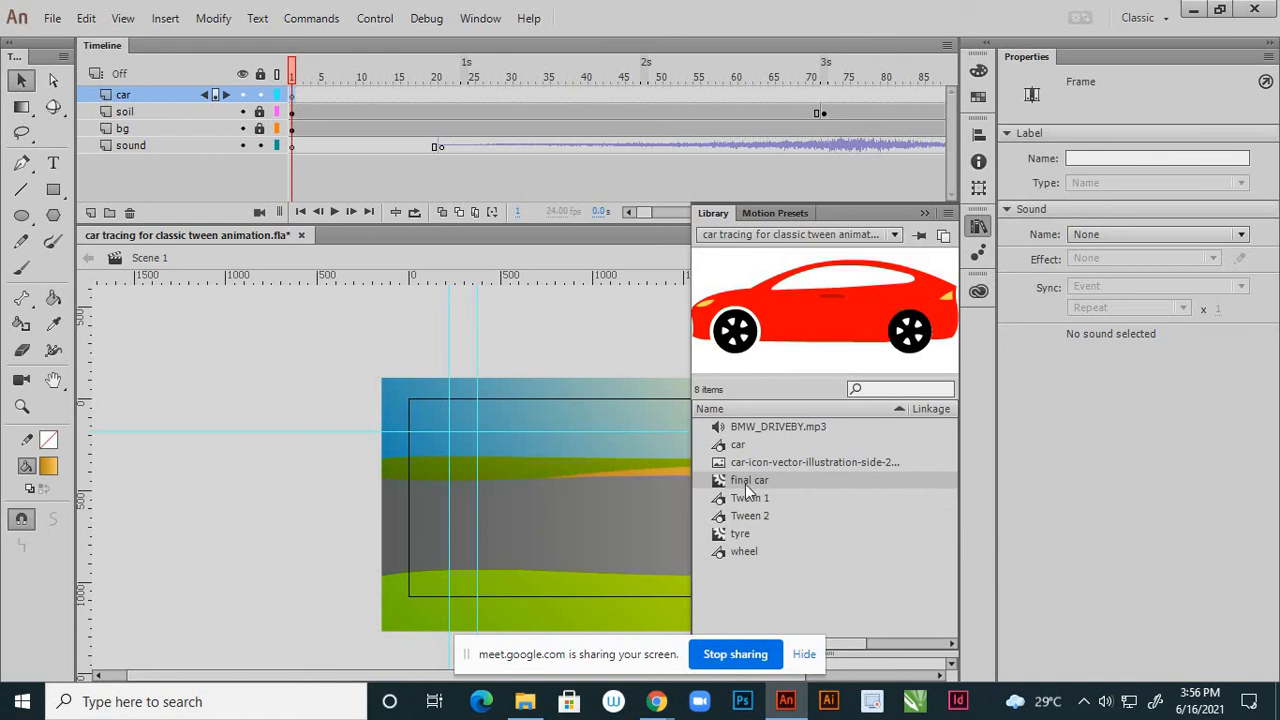
drag(731, 481, 627, 505)
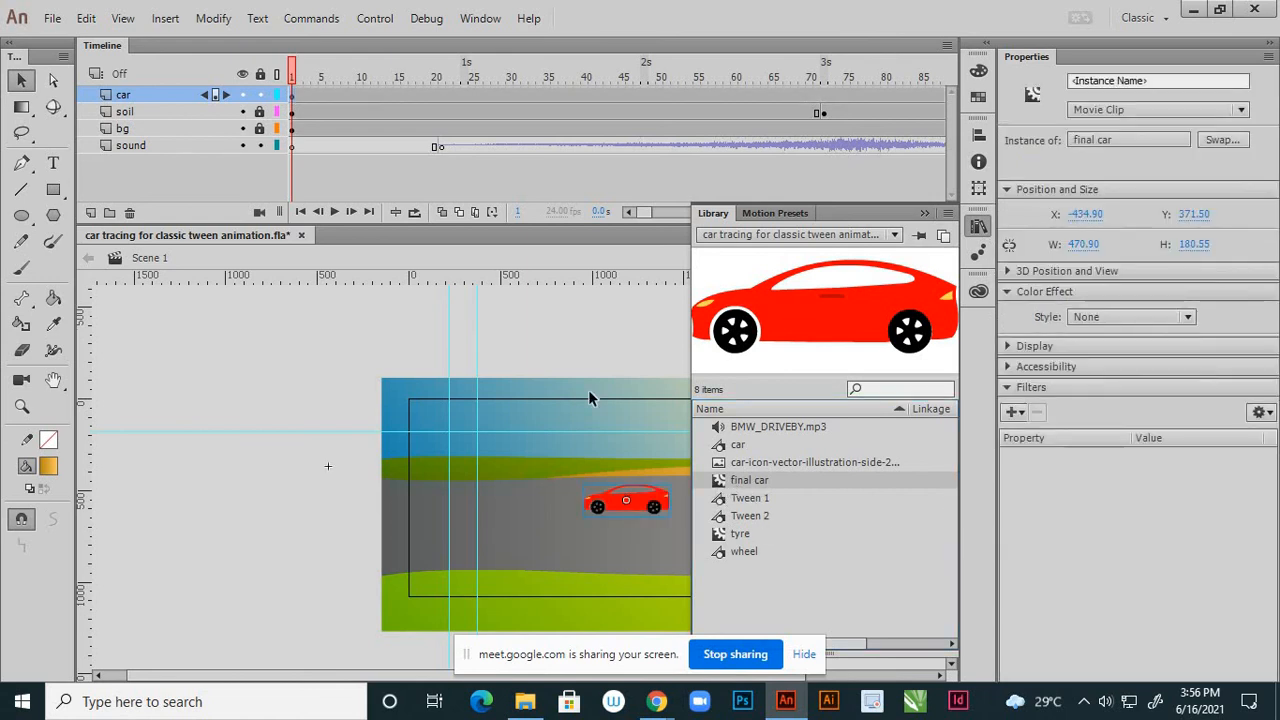
click(605, 341)
scroll(638, 305, down, 2)
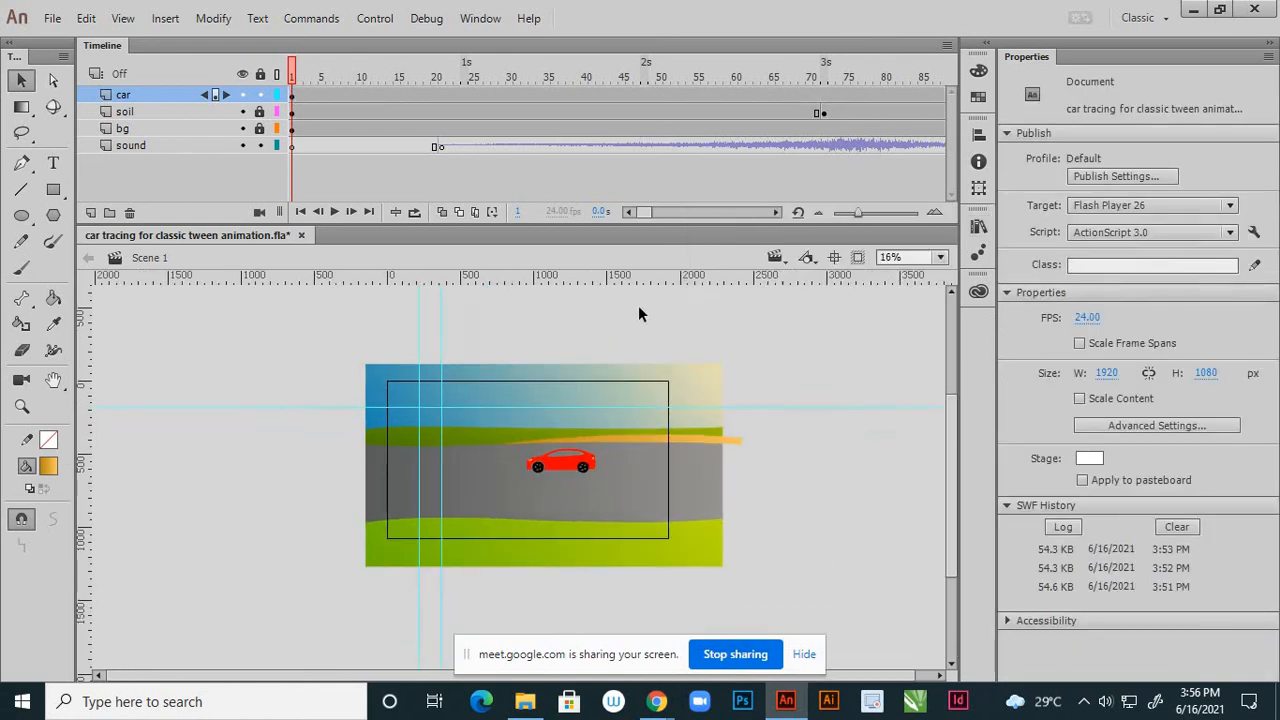
click(598, 442)
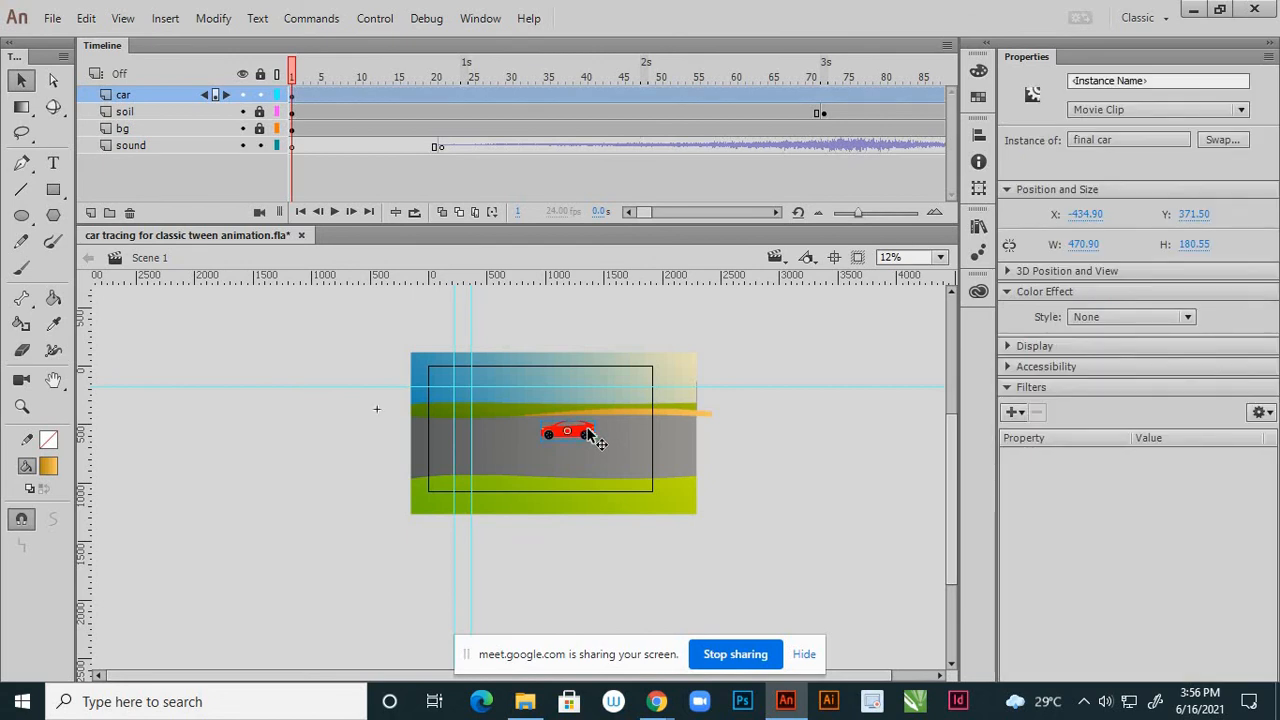
- Move the final car clip off the stage beyond the road's right end, testing the movie before and after the move
key(ctrl+Return)
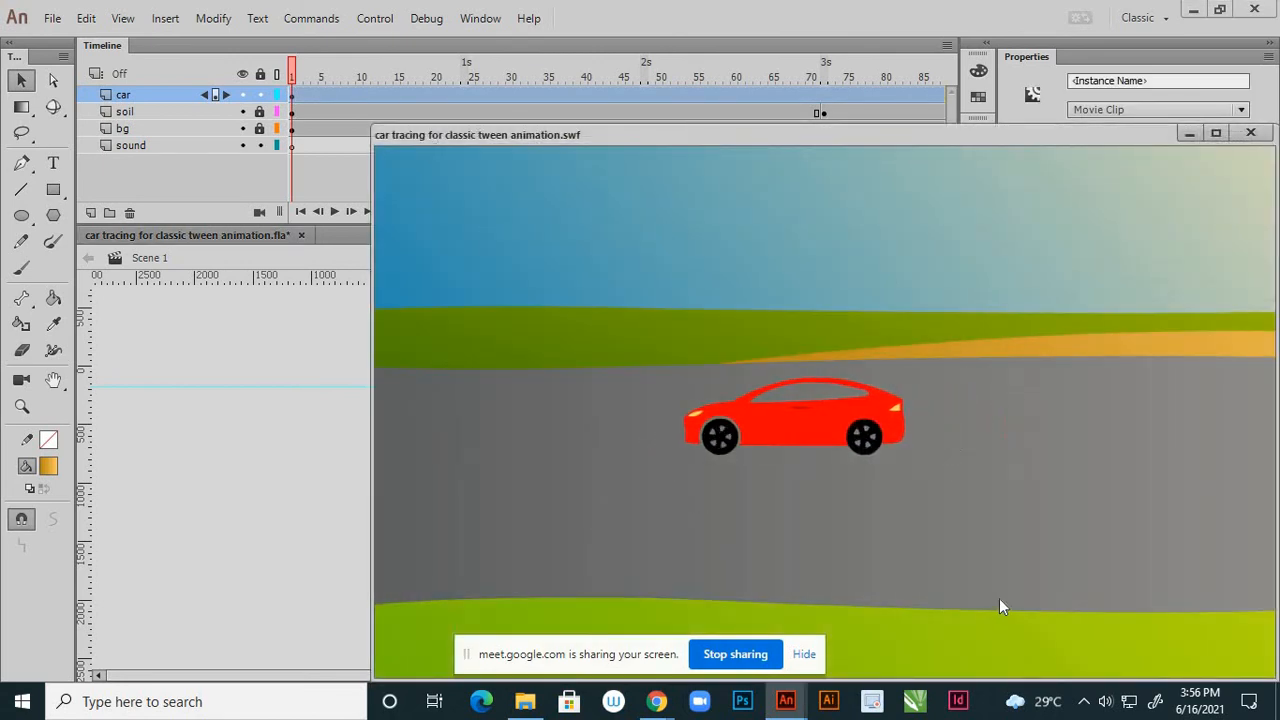
click(1249, 134)
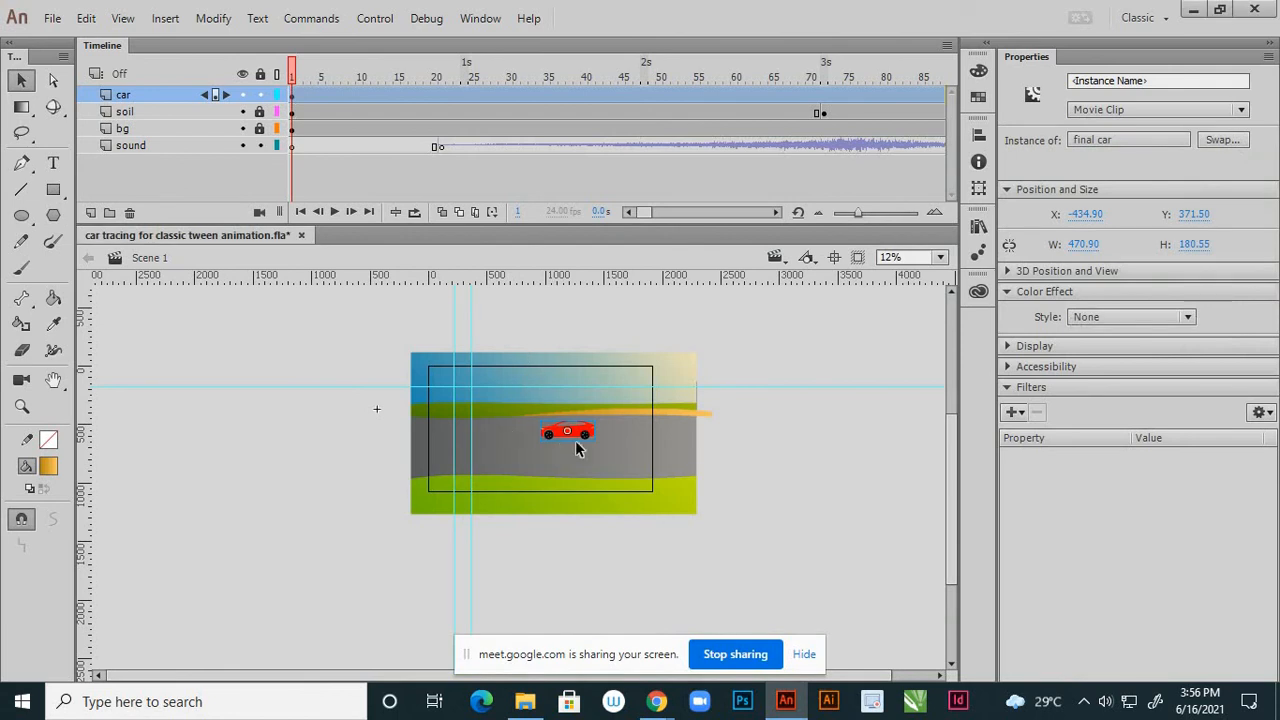
drag(593, 432, 782, 441)
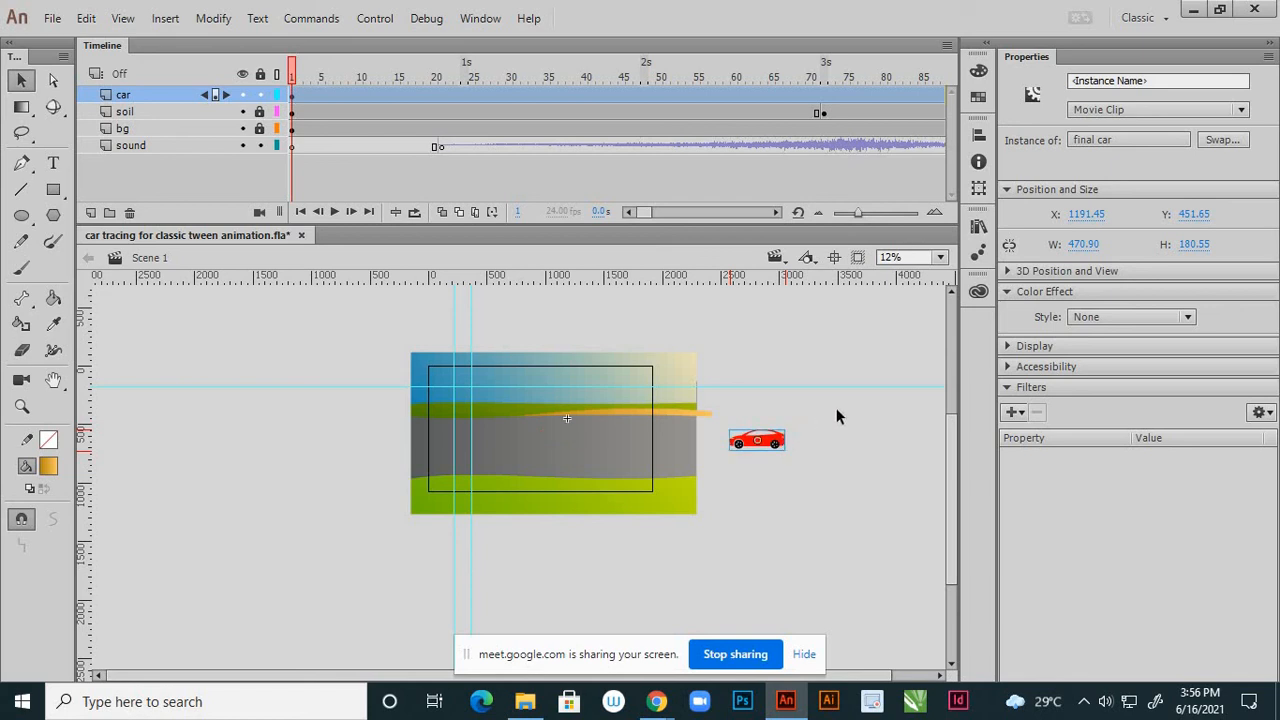
click(846, 397)
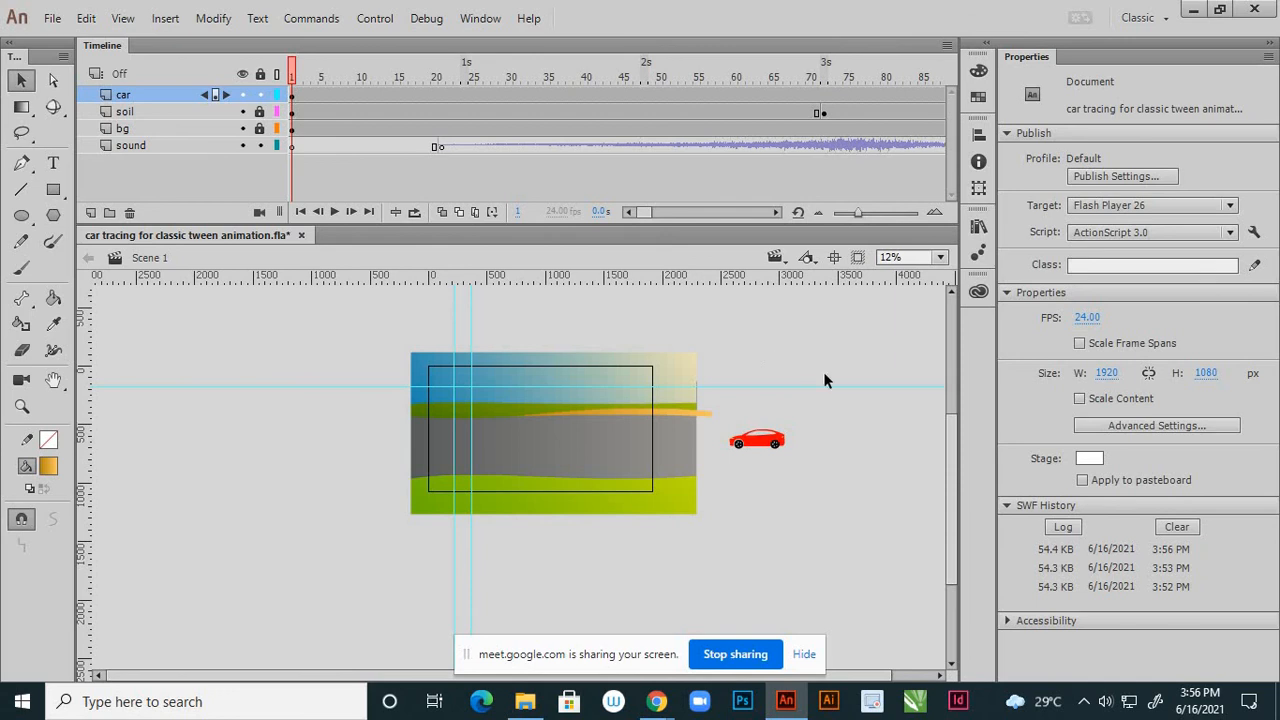
key(ctrl+Return)
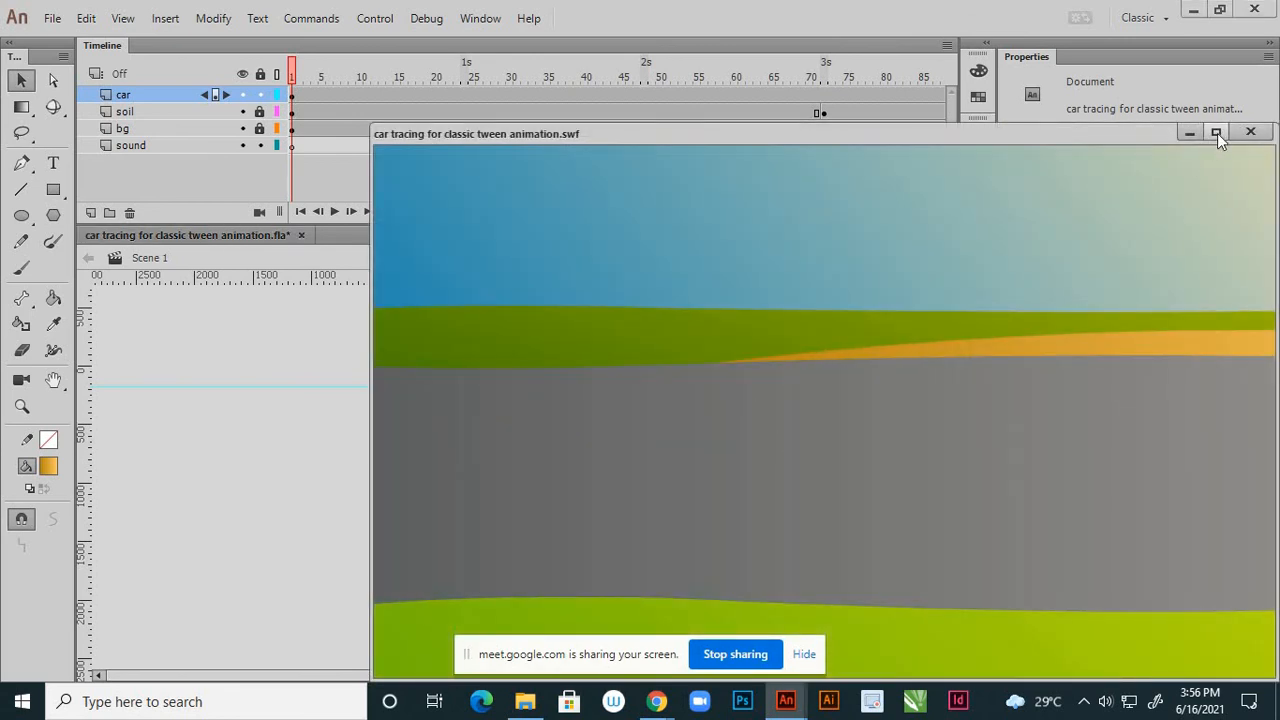
click(1217, 133)
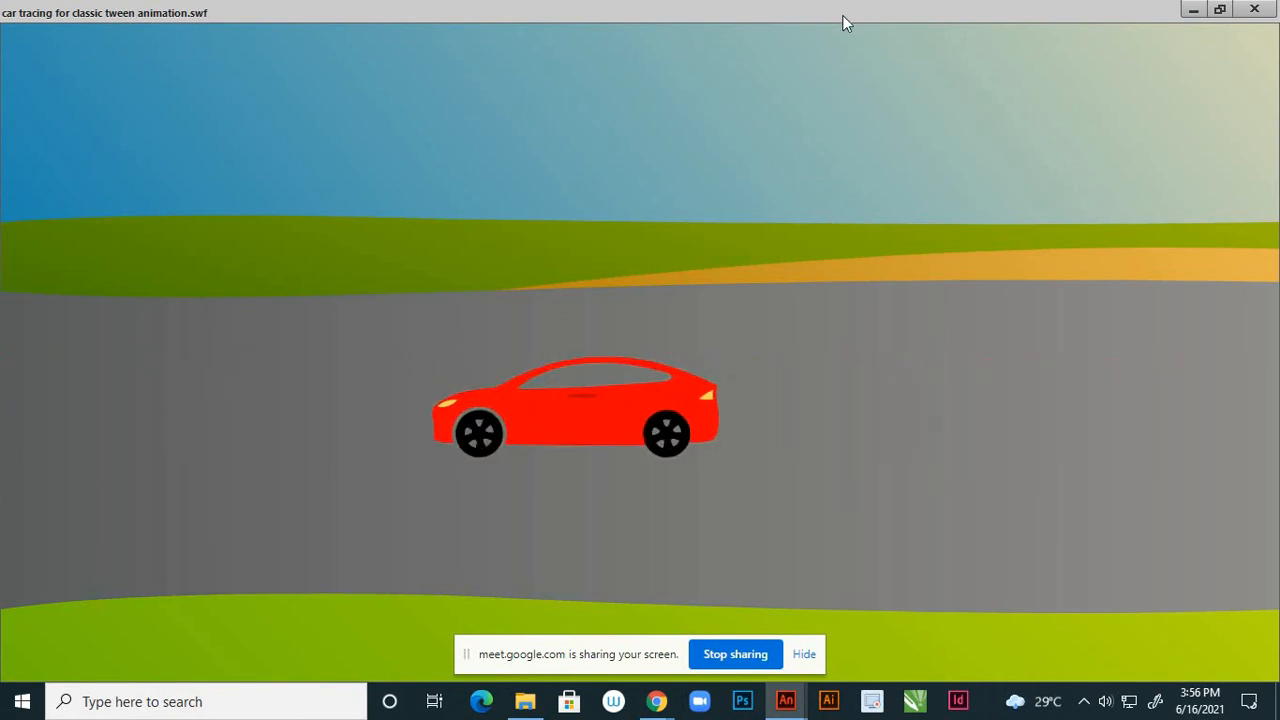
click(1254, 10)
- Open the final car movie clip at frame 1 and enter its tyres symbol for inspection
scroll(780, 452, up, 1)
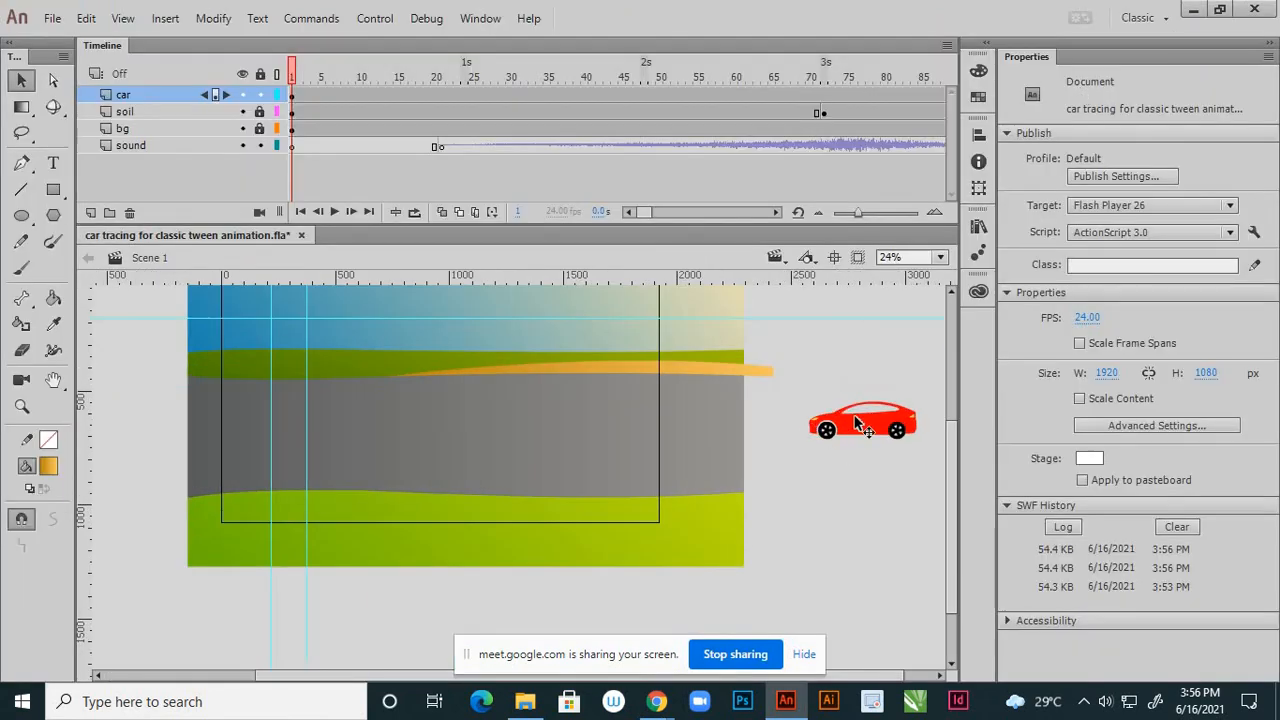
click(888, 430)
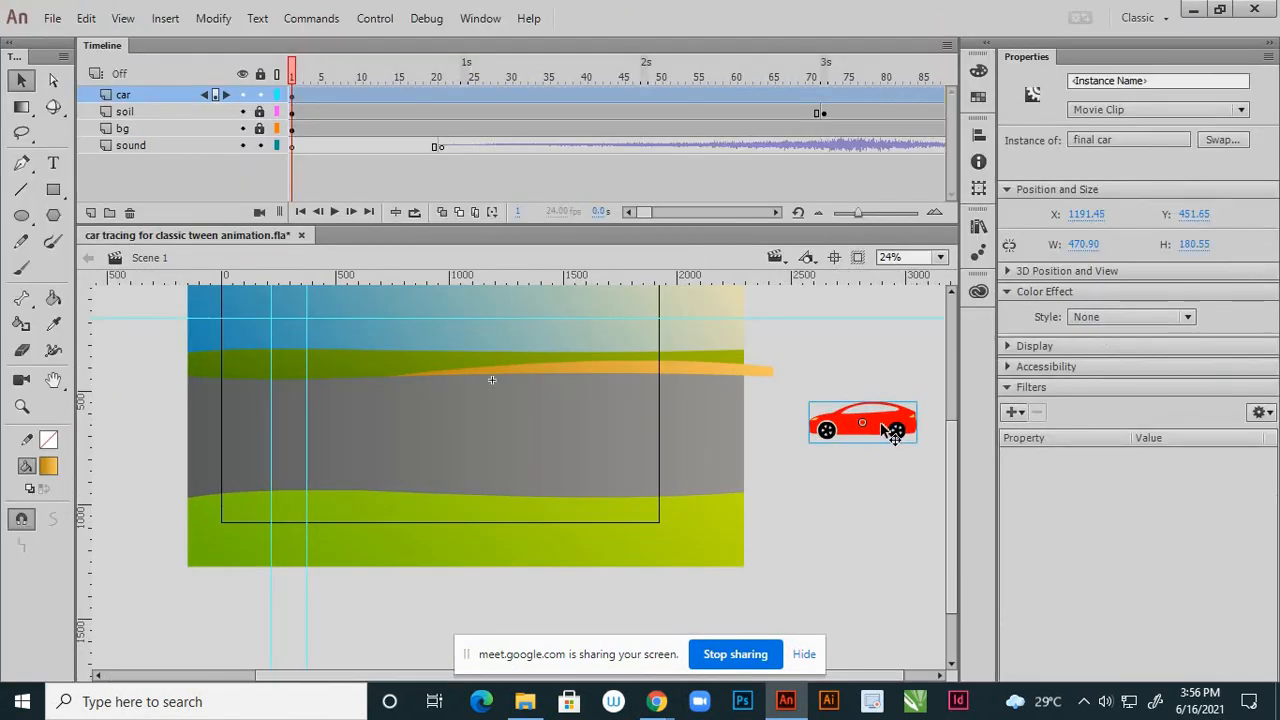
double_click(893, 431)
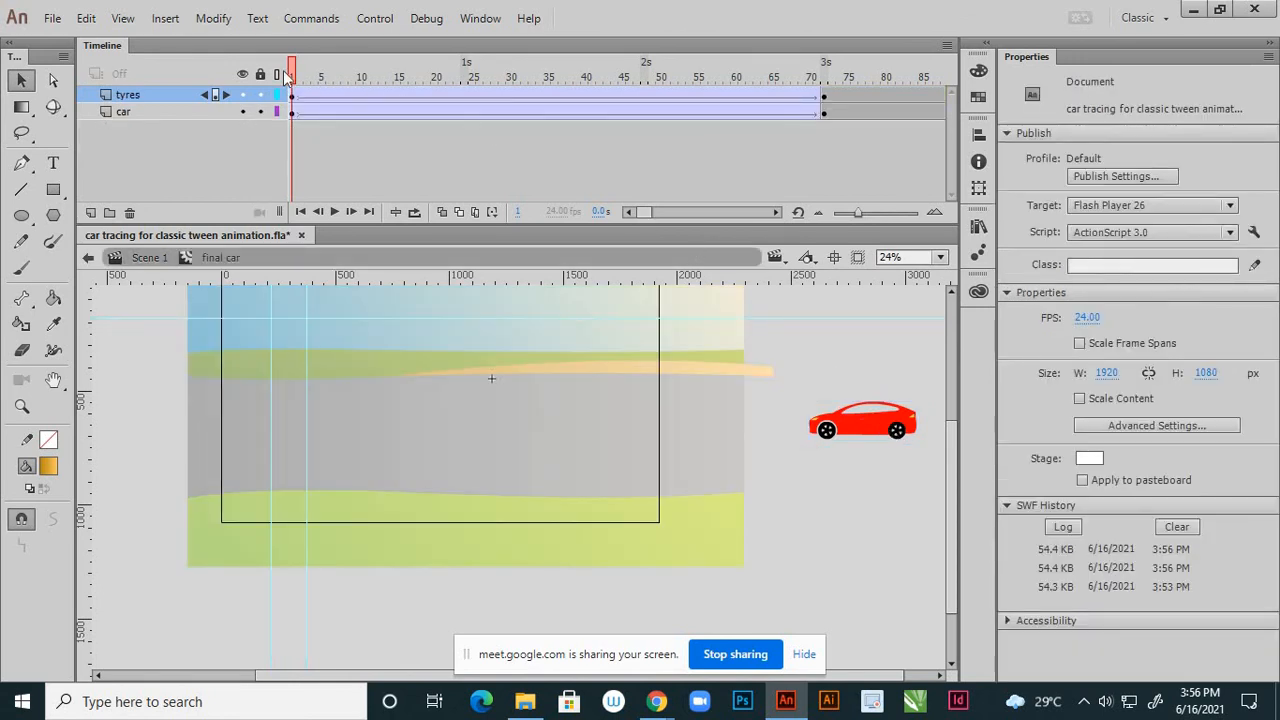
drag(295, 75, 253, 76)
click(290, 91)
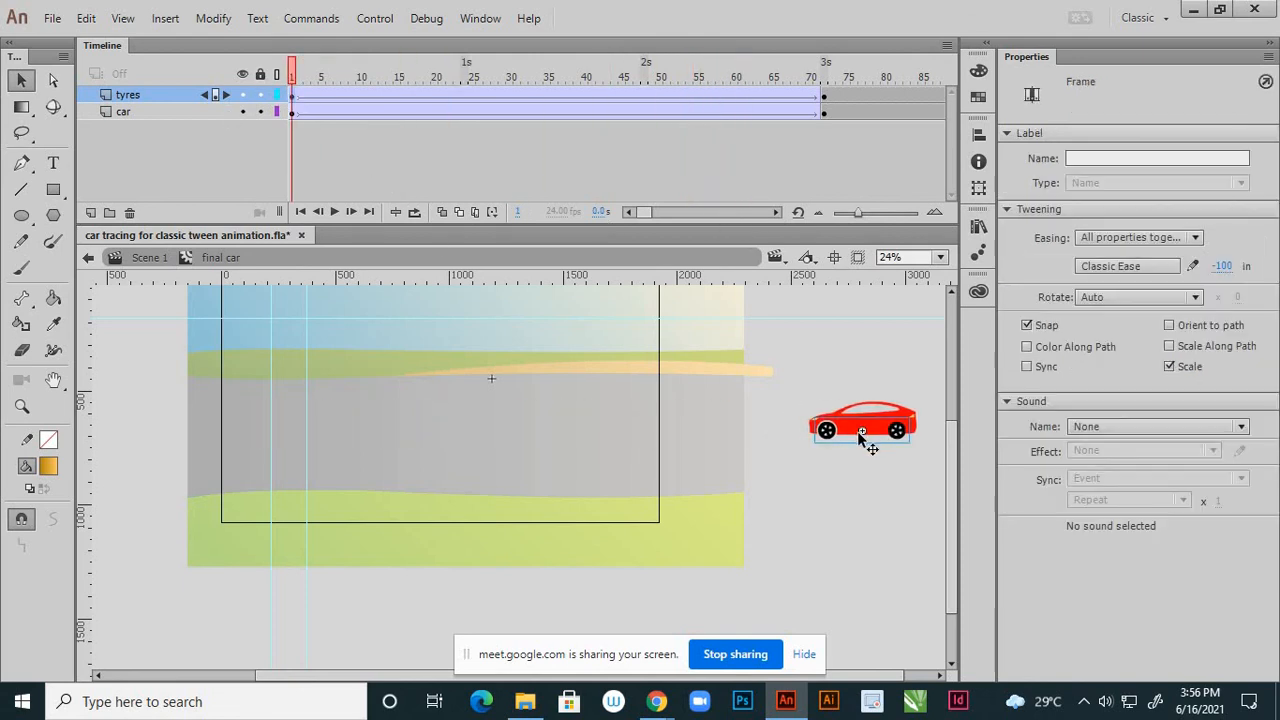
scroll(855, 435, up, 5)
double_click(843, 435)
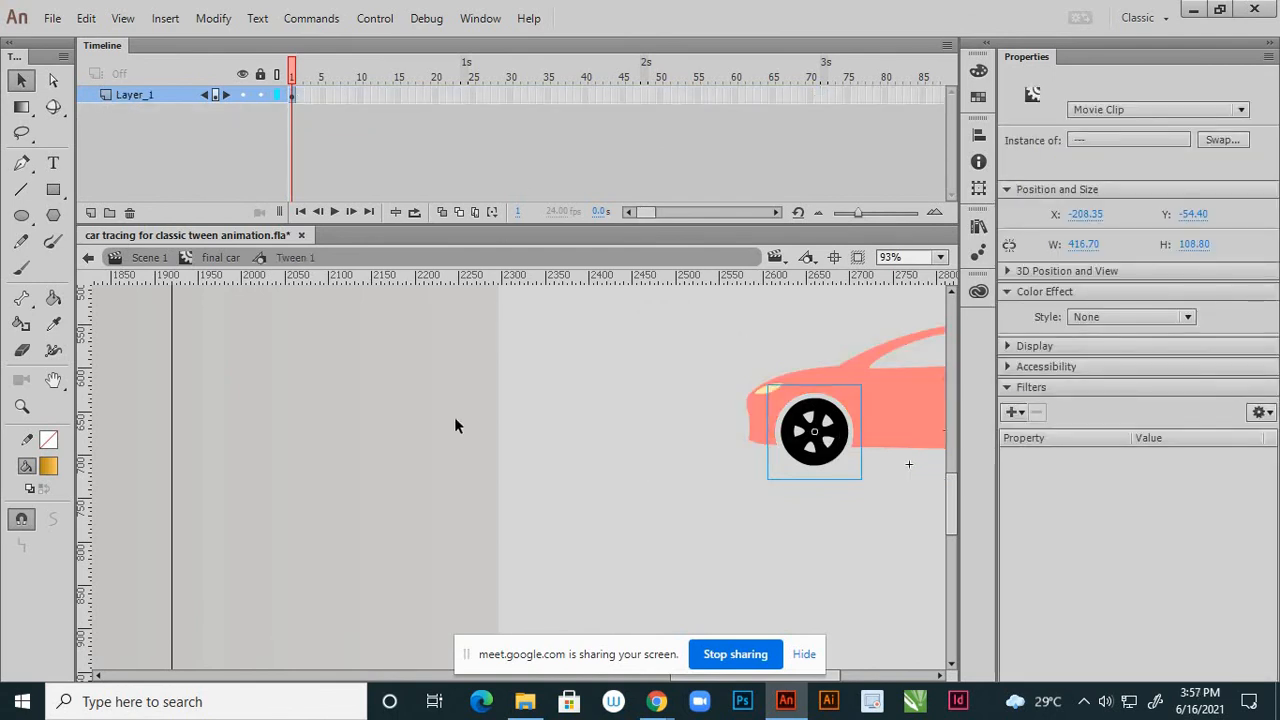
- Enter the front tyre clip, scrub its frames back to frame 1 and open the nested wheel graphic
scroll(455, 418, down, 3)
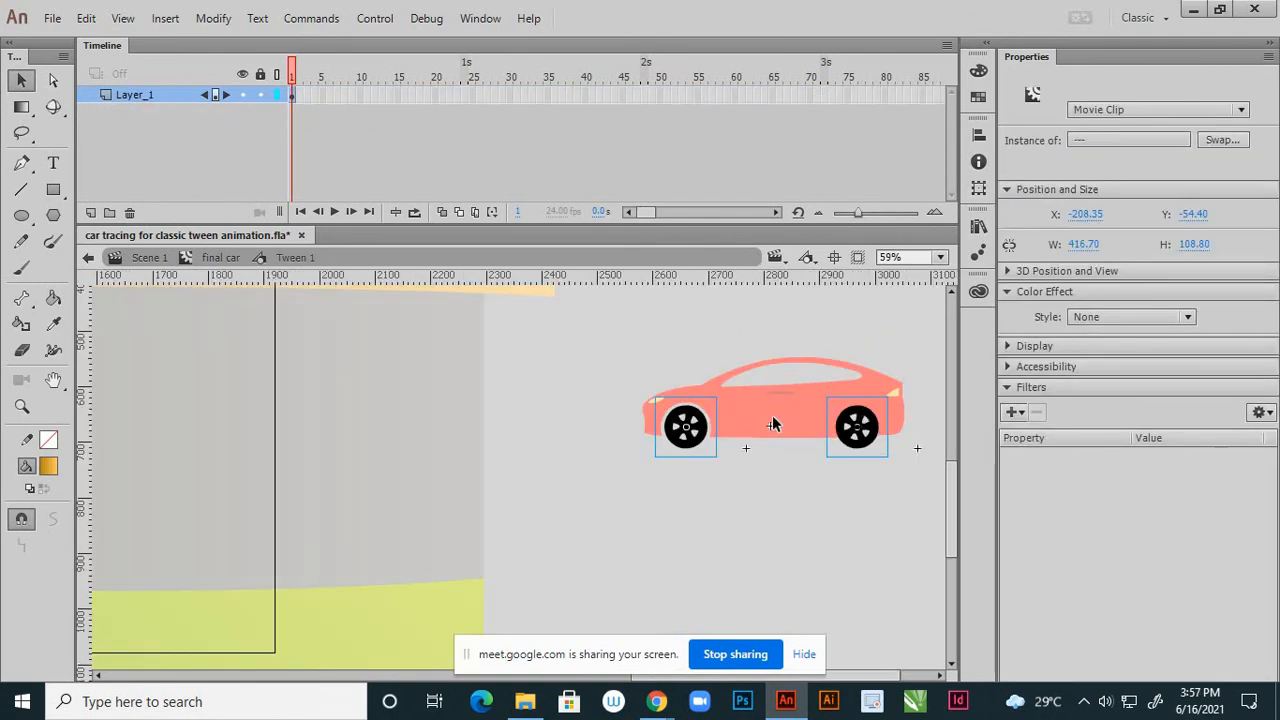
scroll(772, 415, up, 3)
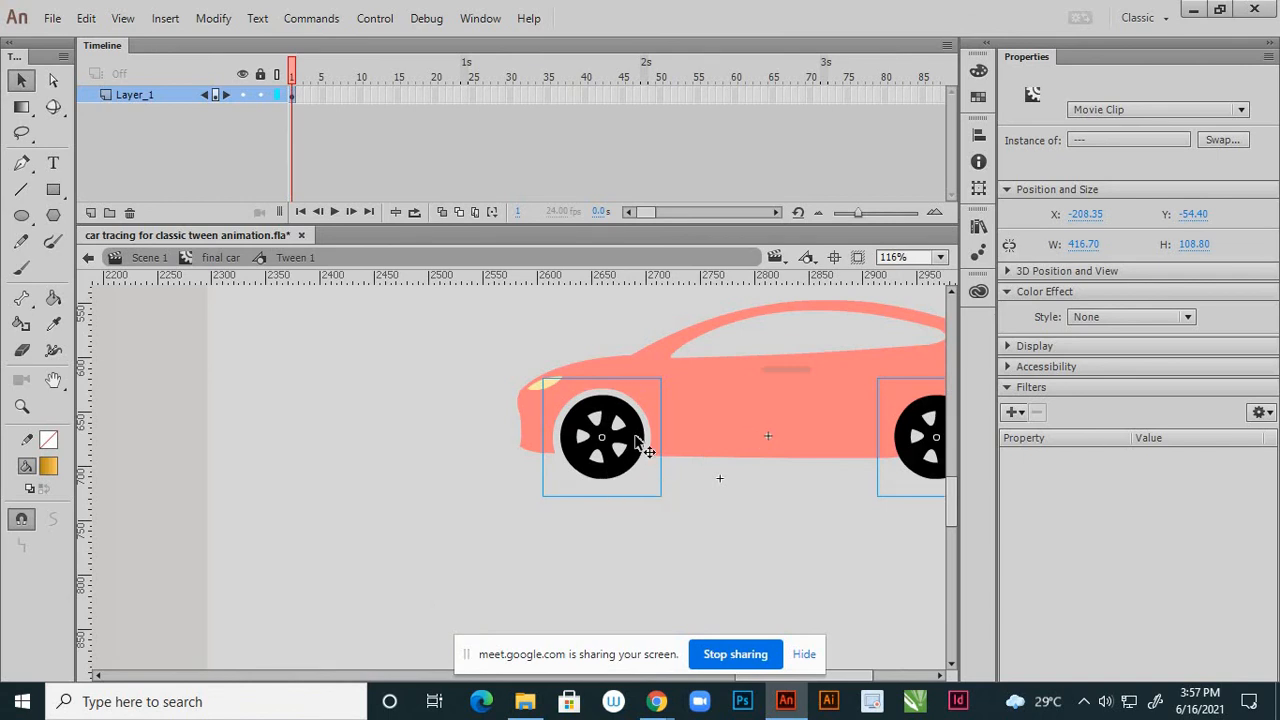
double_click(640, 445)
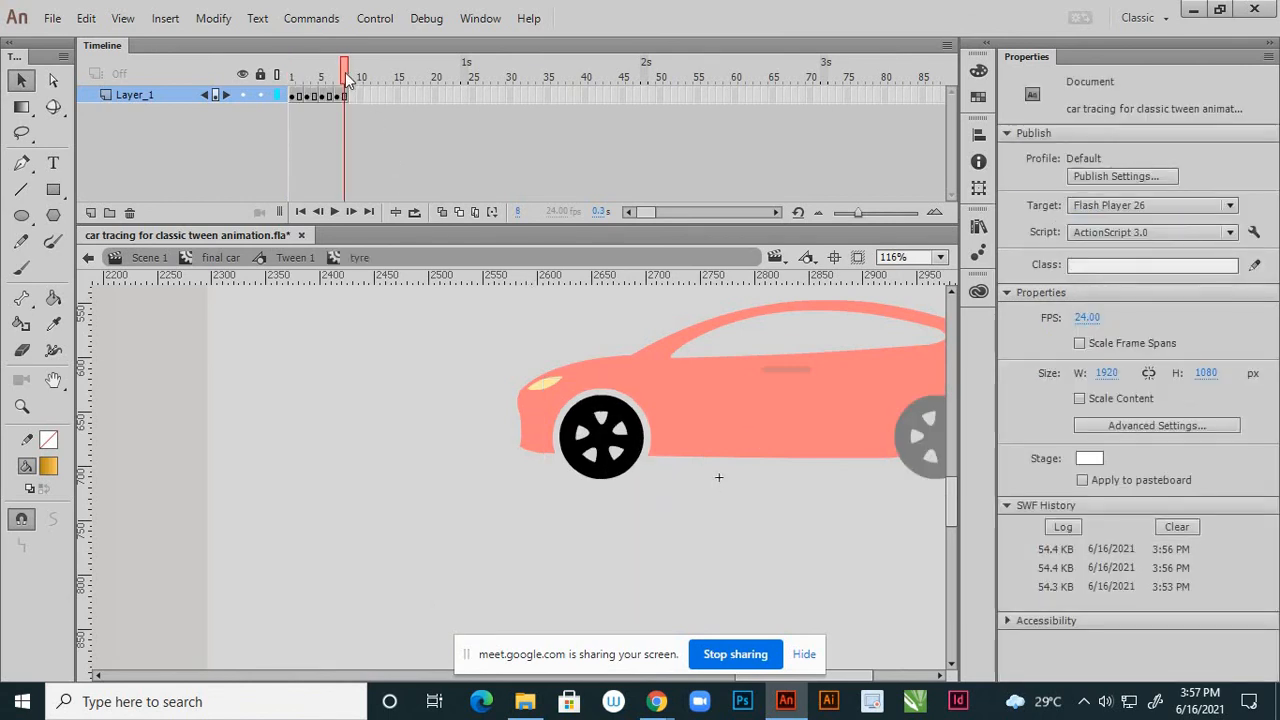
drag(347, 78, 274, 77)
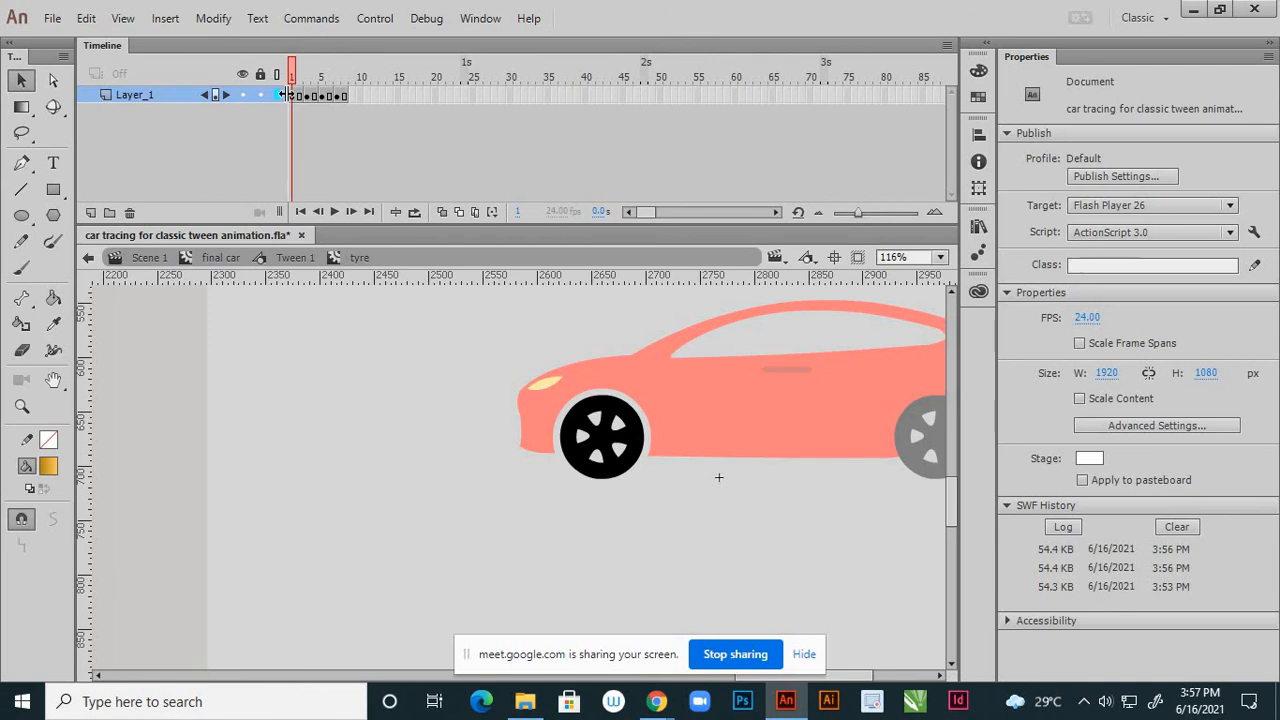
click(290, 95)
scroll(640, 445, up, 2)
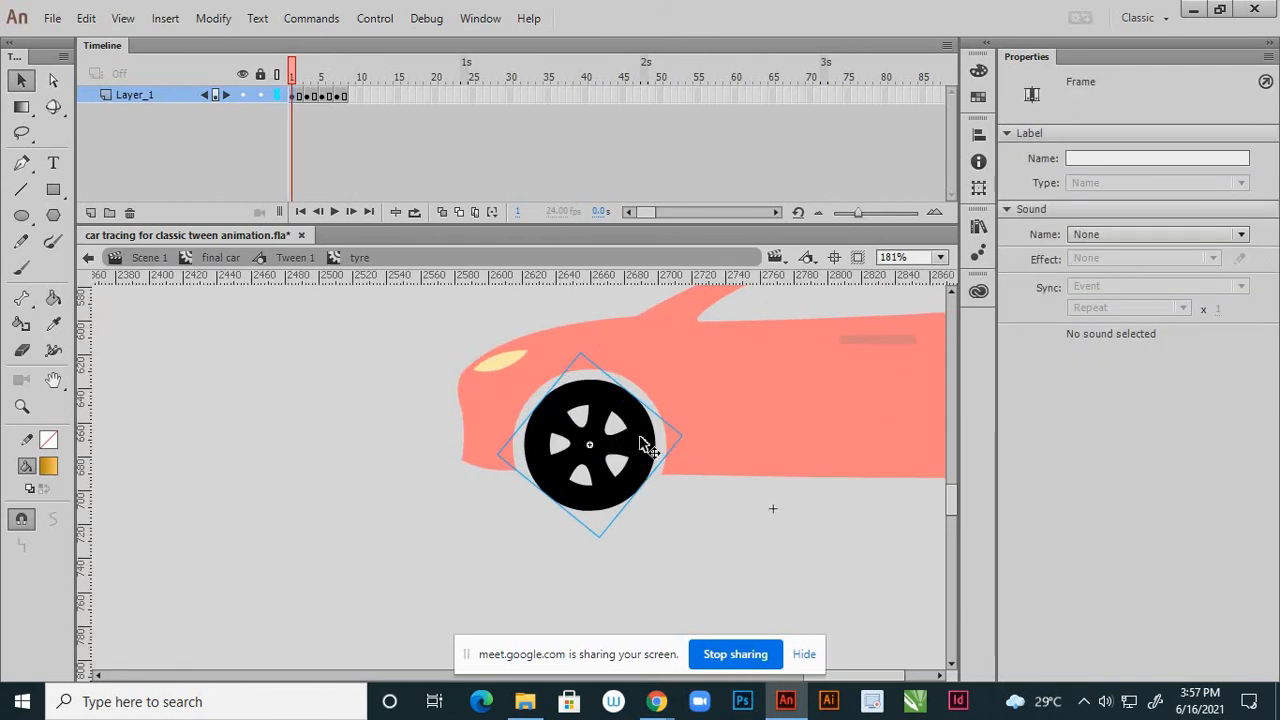
double_click(642, 443)
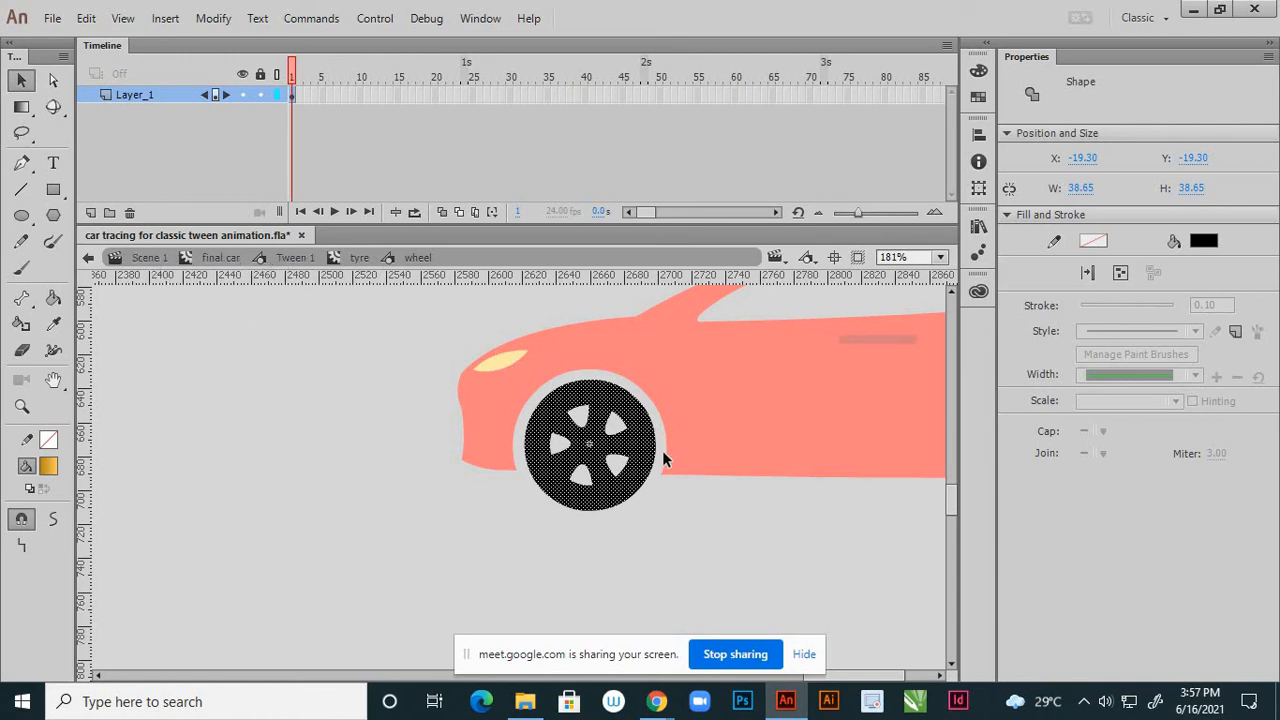
- Try bending the lower edge of the wheel shape upward, and undo the change
click(594, 523)
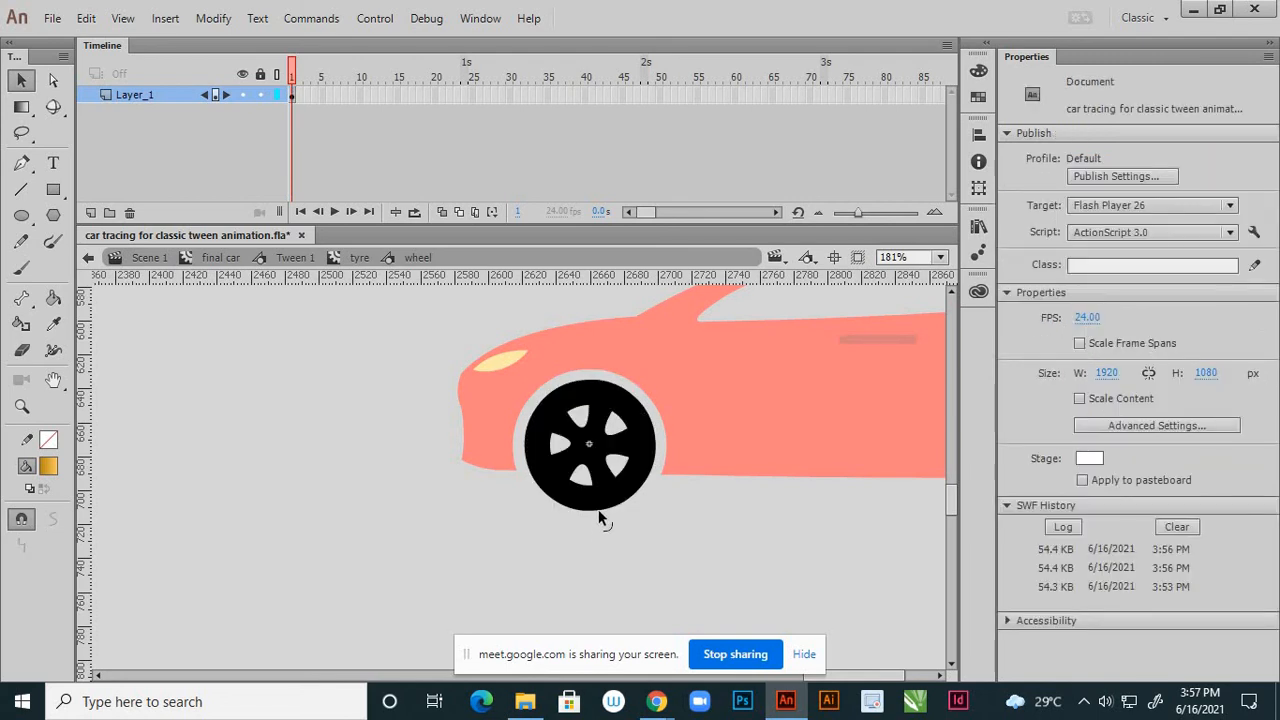
drag(600, 517, 600, 502)
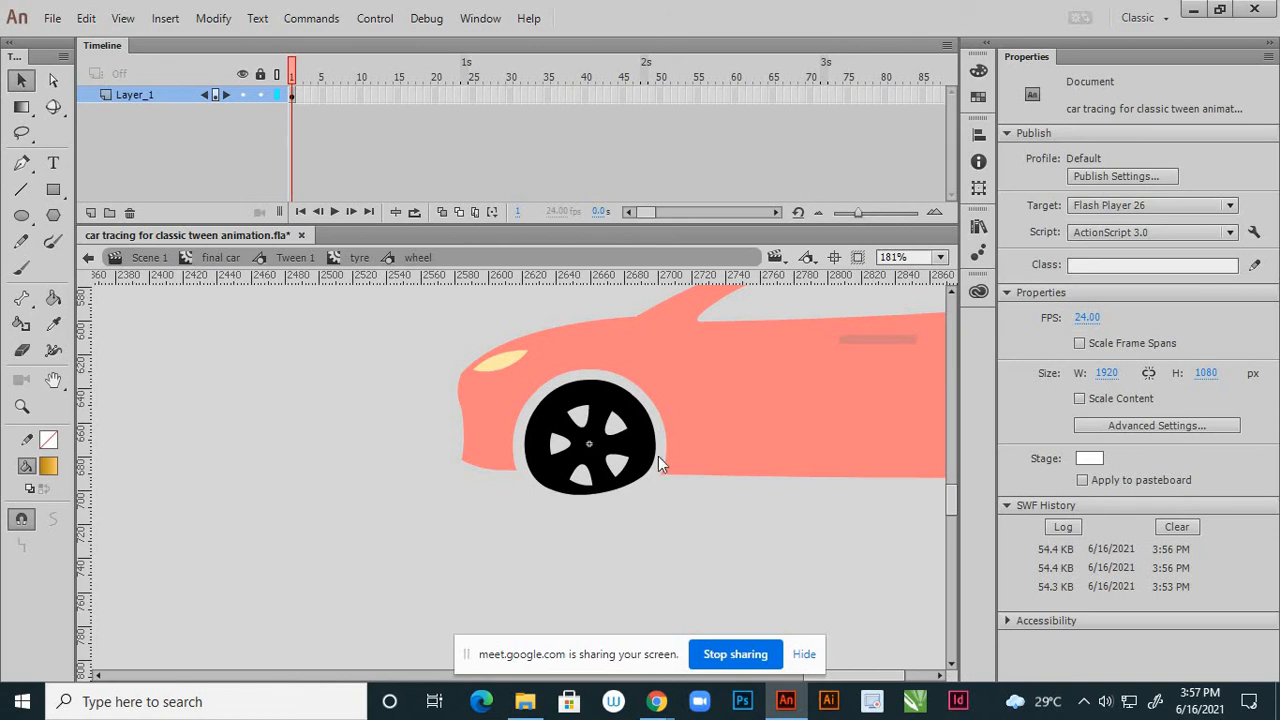
key(ctrl+z)
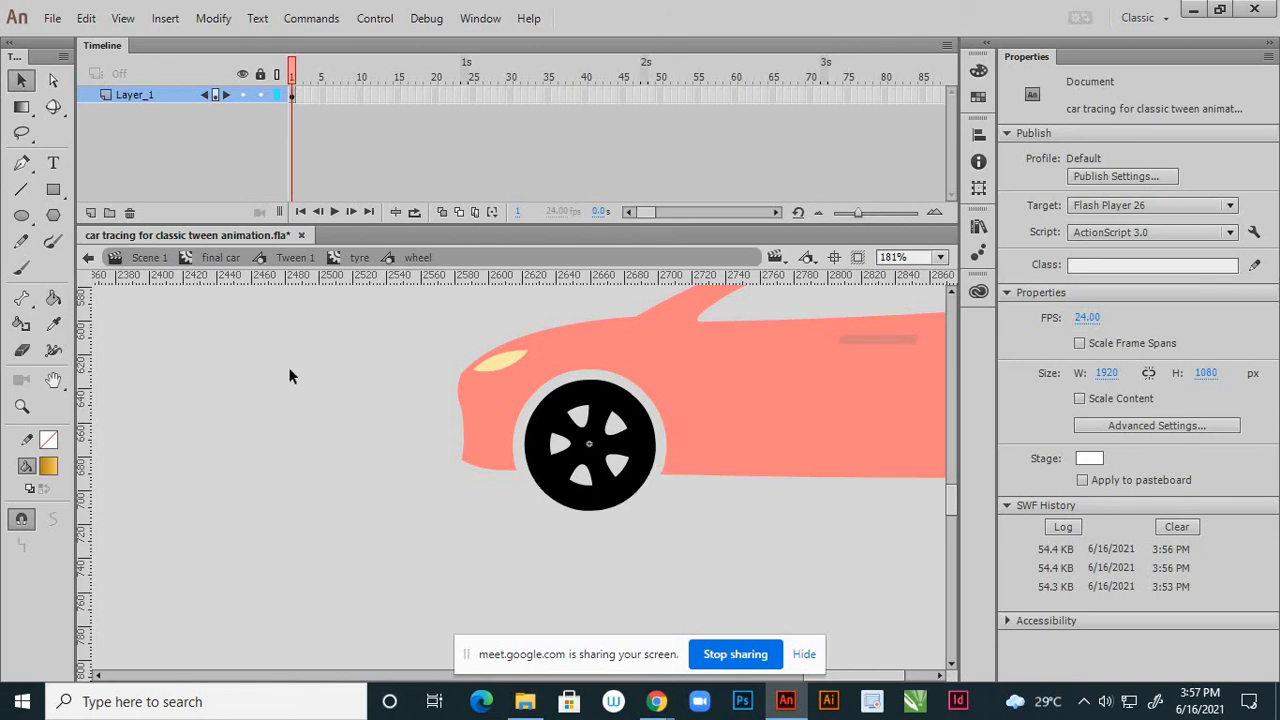
- Leave the nested wheel and tyre symbols and return to Scene 1 with the car deselected
click(89, 258)
click(89, 258)
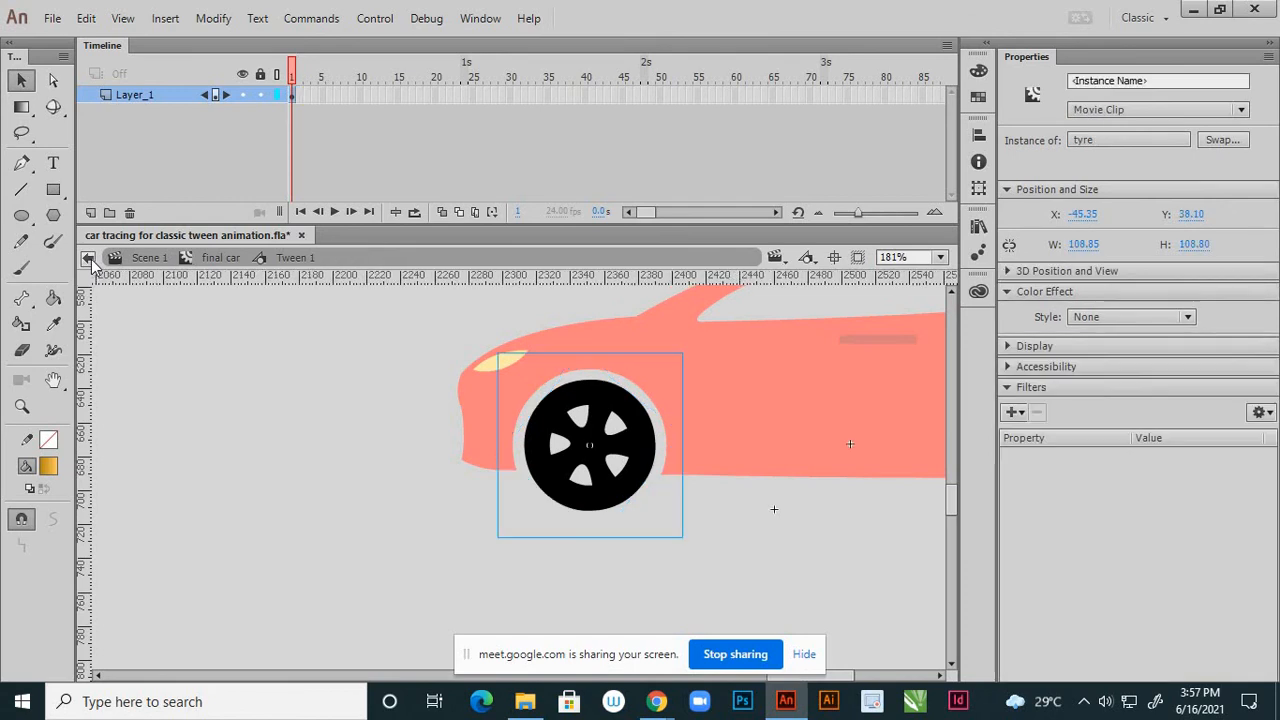
click(89, 258)
click(89, 258)
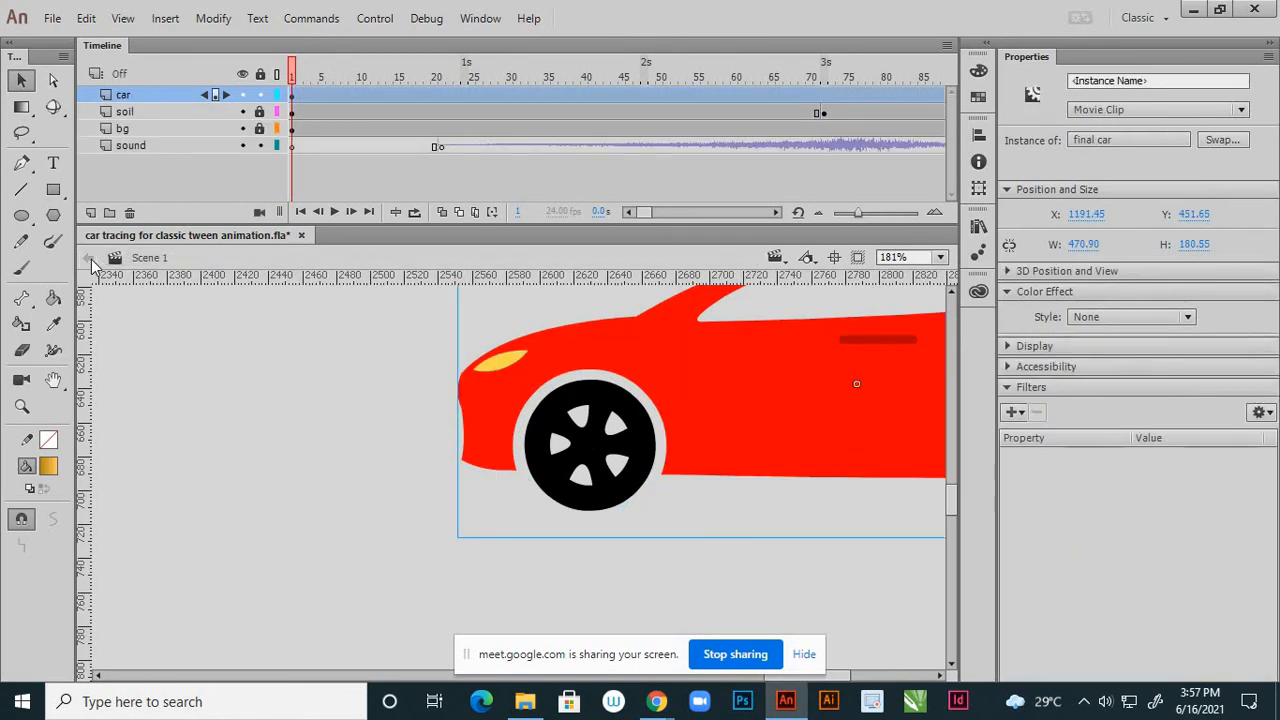
click(395, 410)
scroll(726, 428, down, 3)
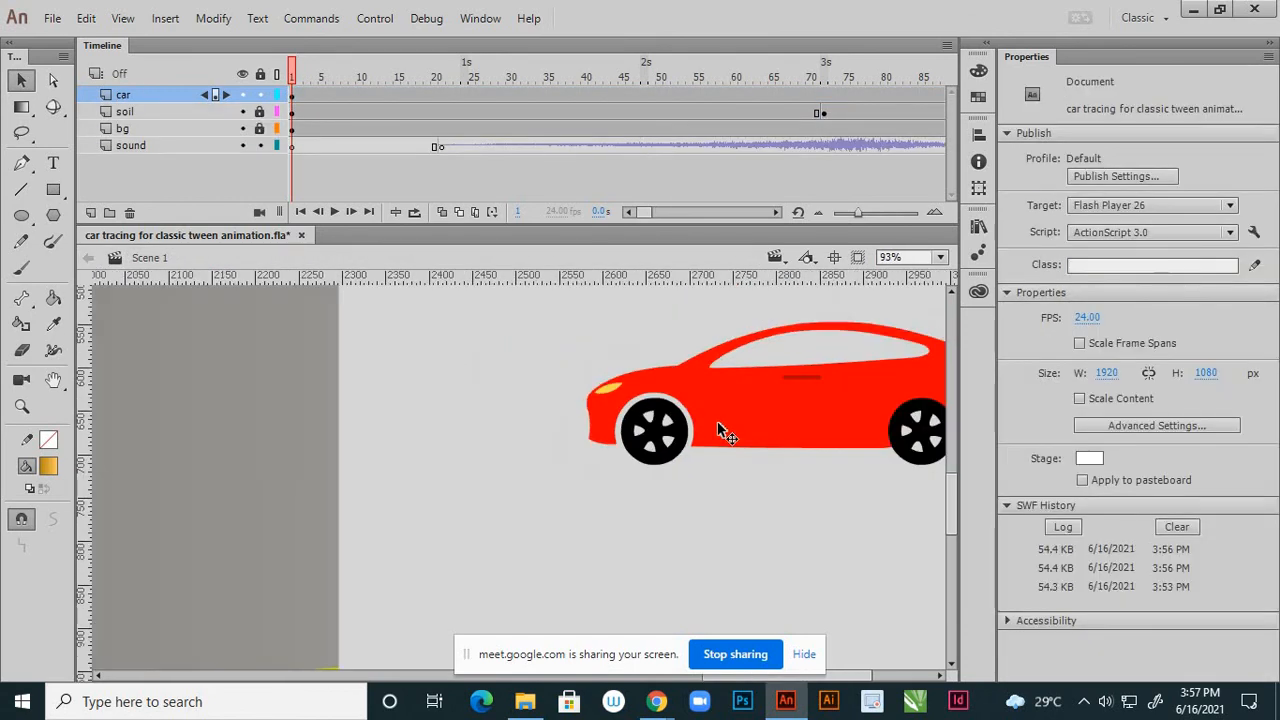
scroll(726, 428, down, 3)
scroll(700, 455, down, 1)
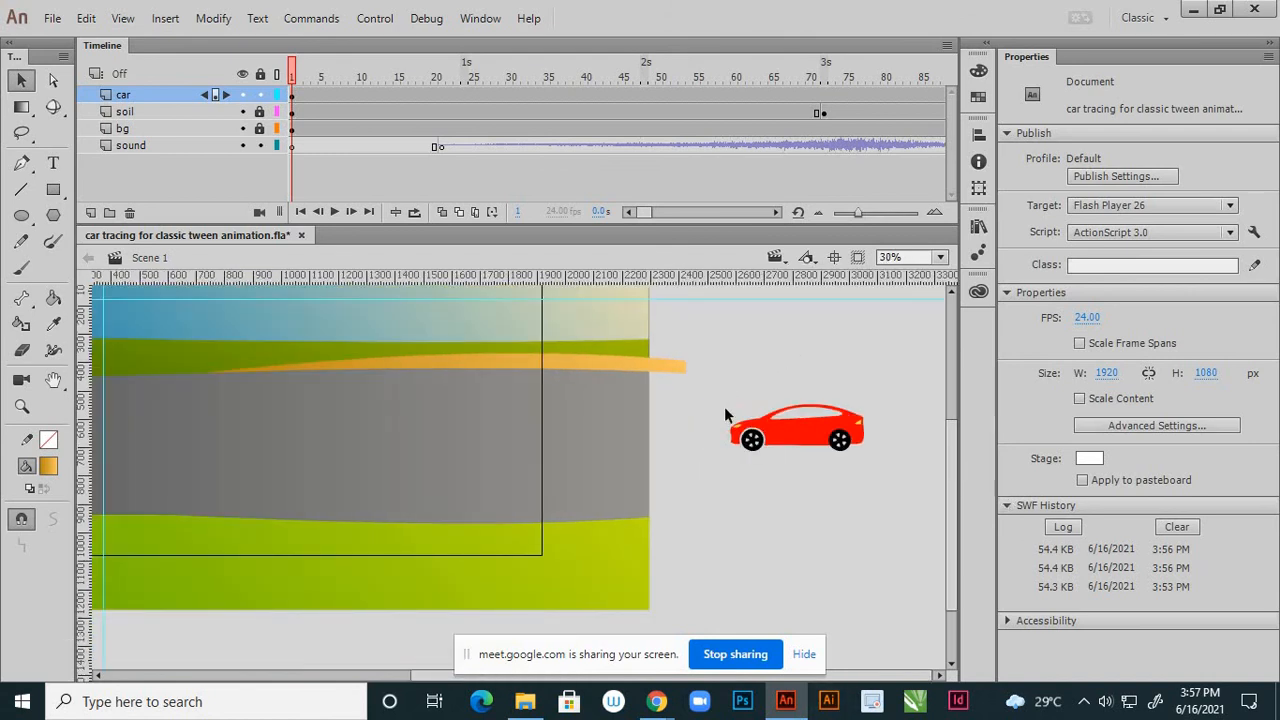
scroll(745, 435, up, 1)
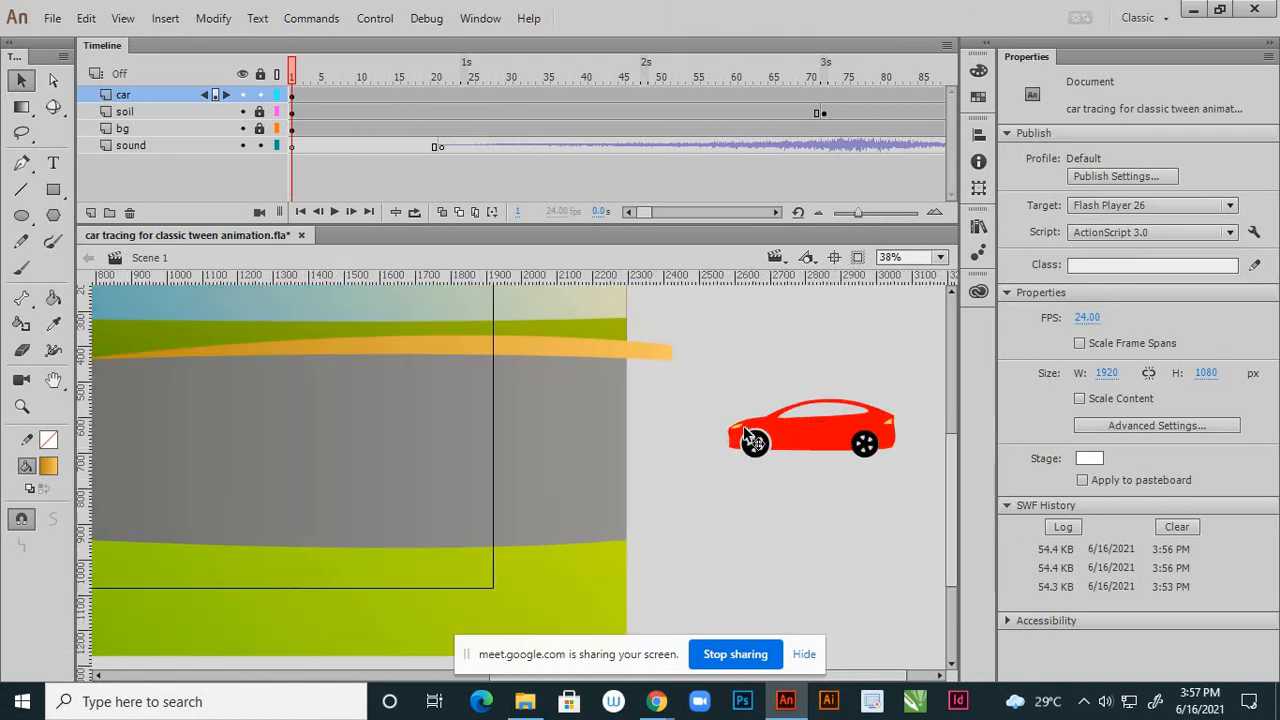
- Open the car body graphic inside the final car clip, inspect its shape and return to Scene 1
click(291, 95)
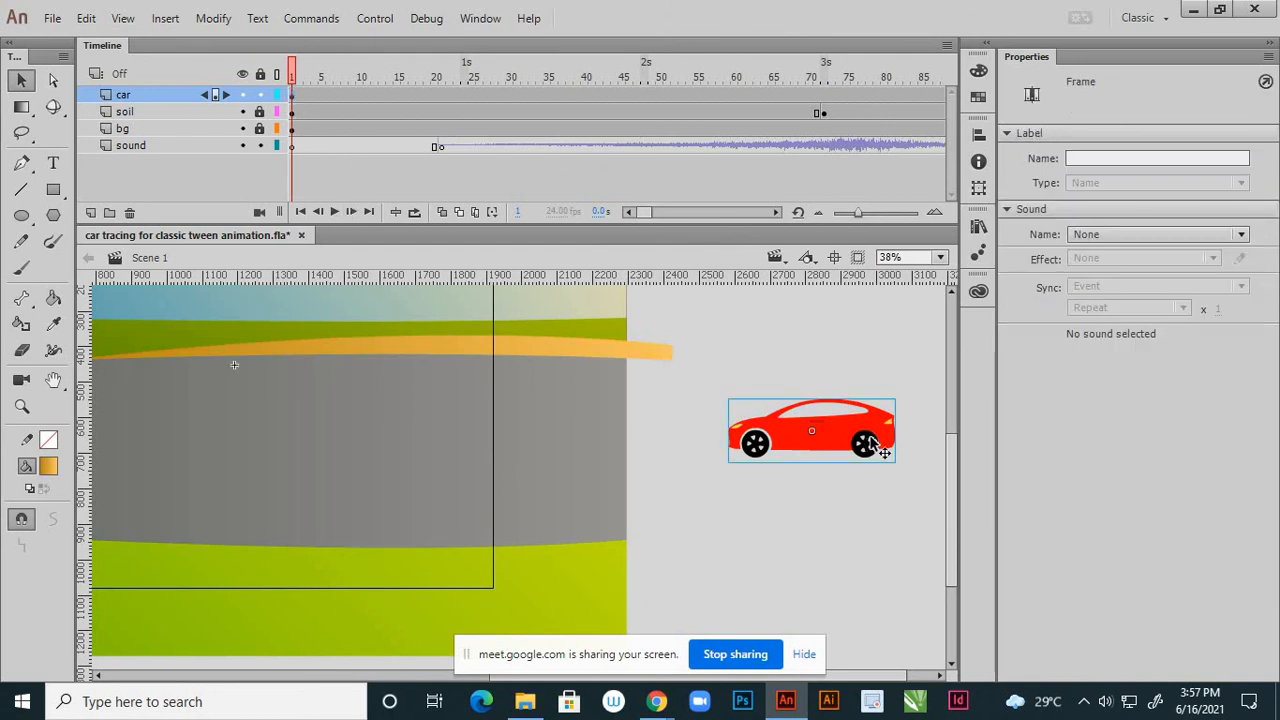
double_click(792, 440)
click(789, 432)
double_click(762, 445)
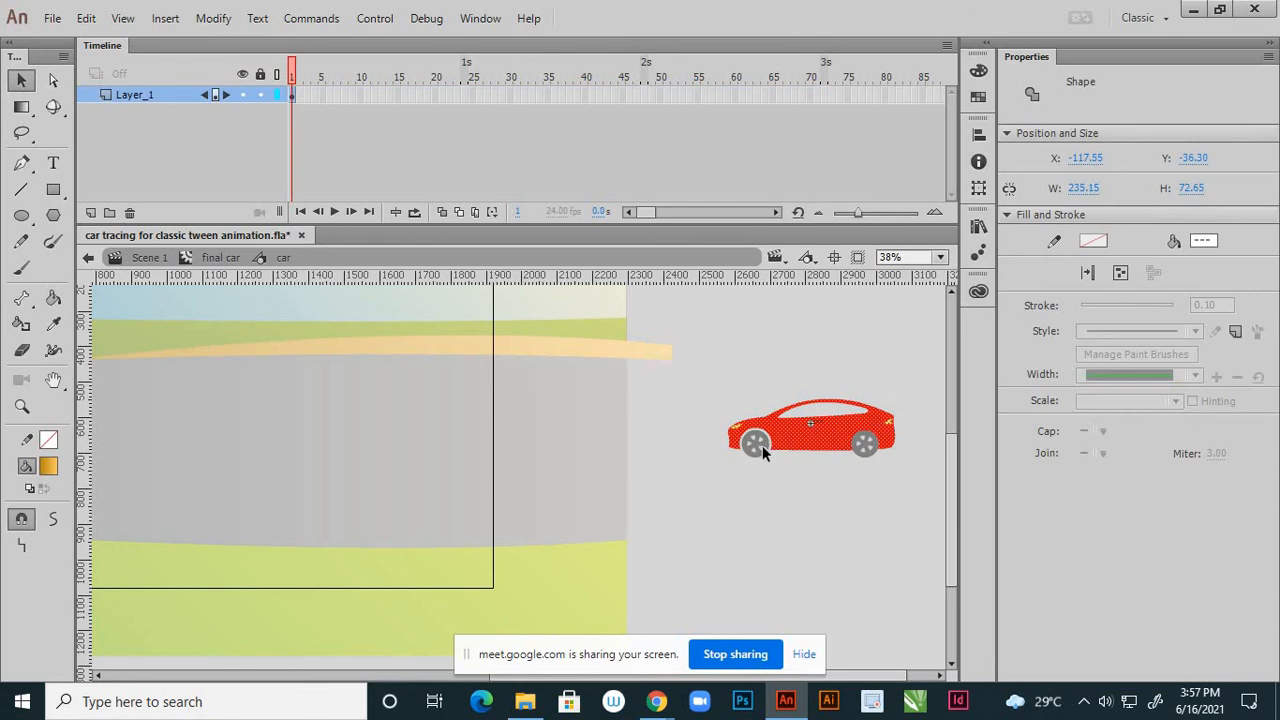
click(754, 484)
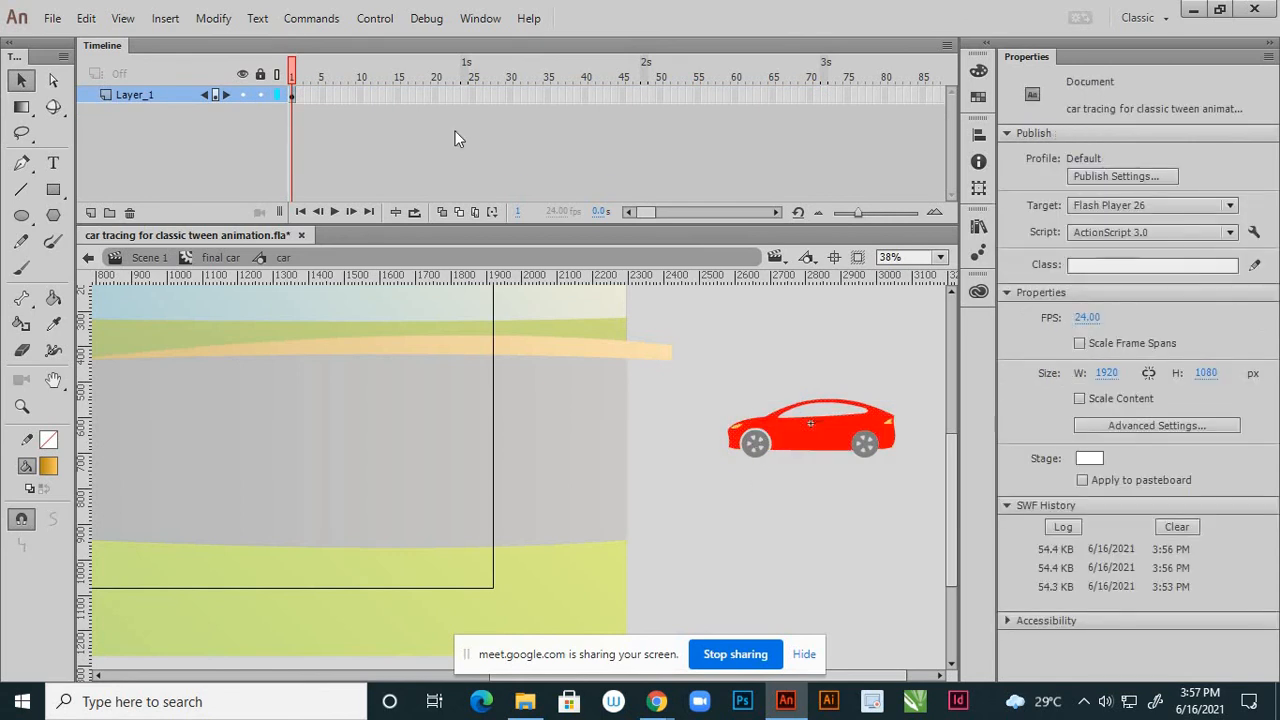
click(292, 95)
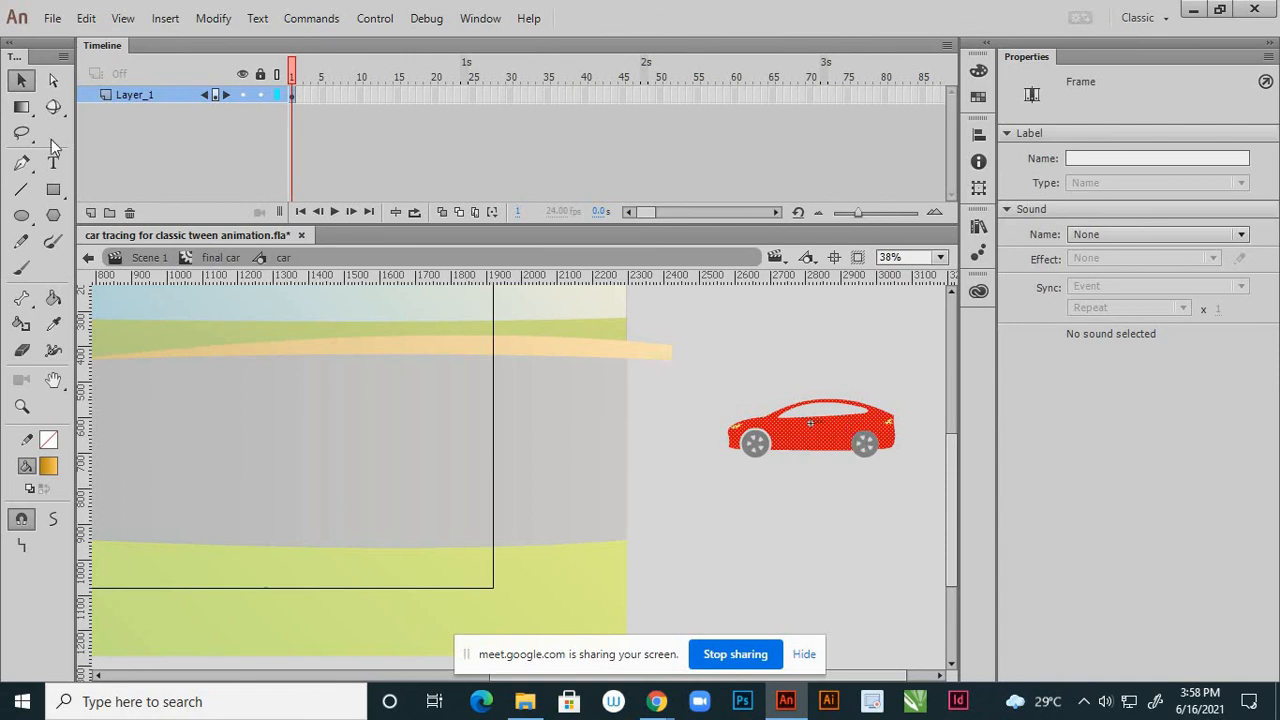
click(88, 258)
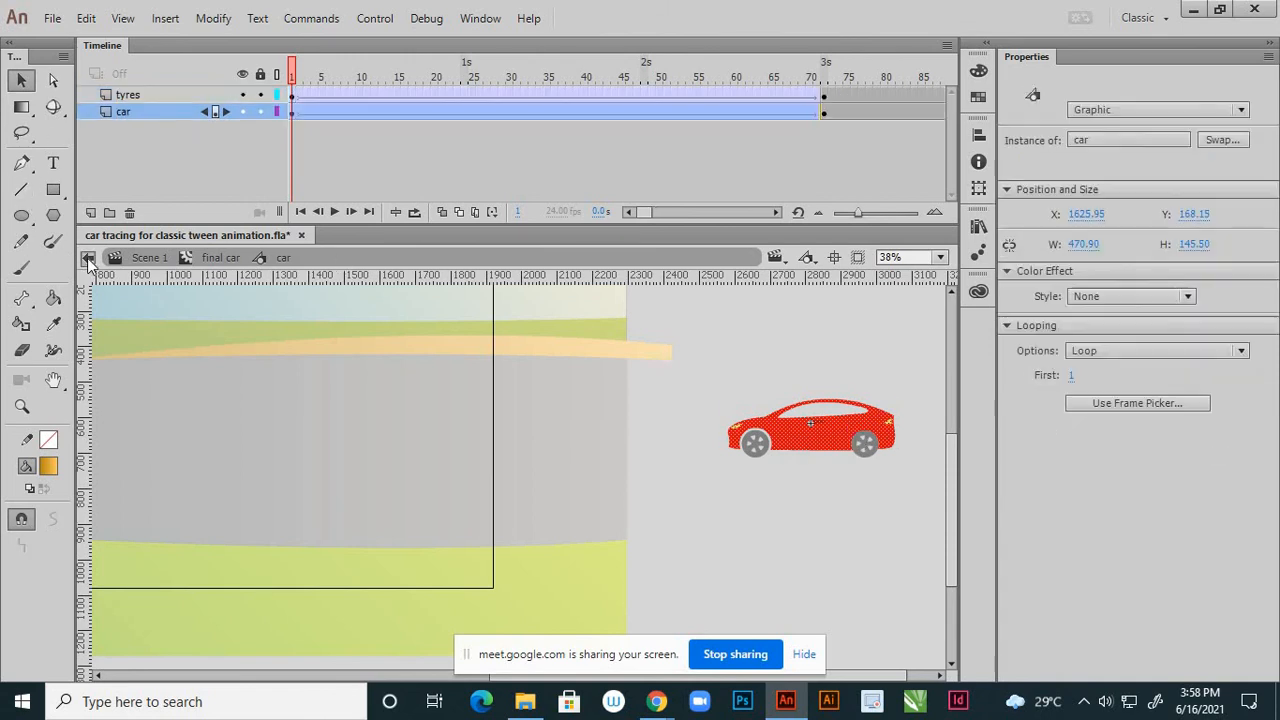
click(88, 258)
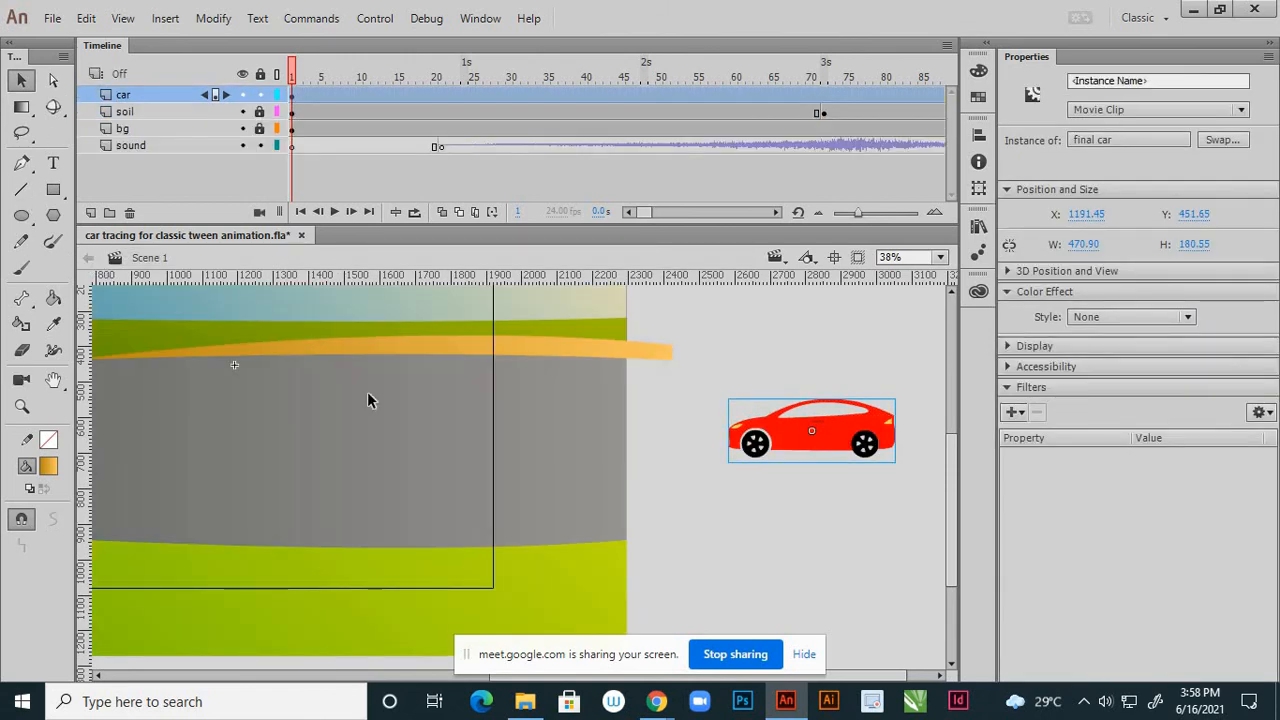
- Duplicate the car layer and place the copy directly beneath the original car layer
click(834, 474)
scroll(855, 476, down, 3)
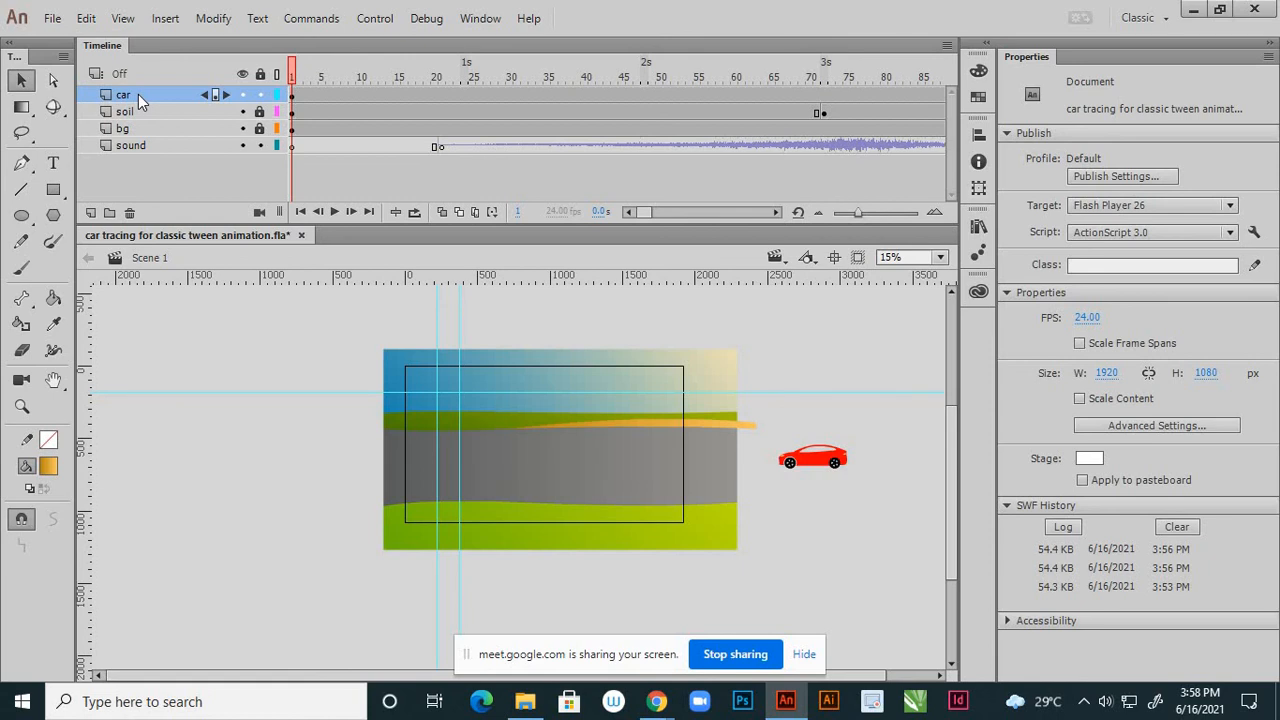
right_click(166, 92)
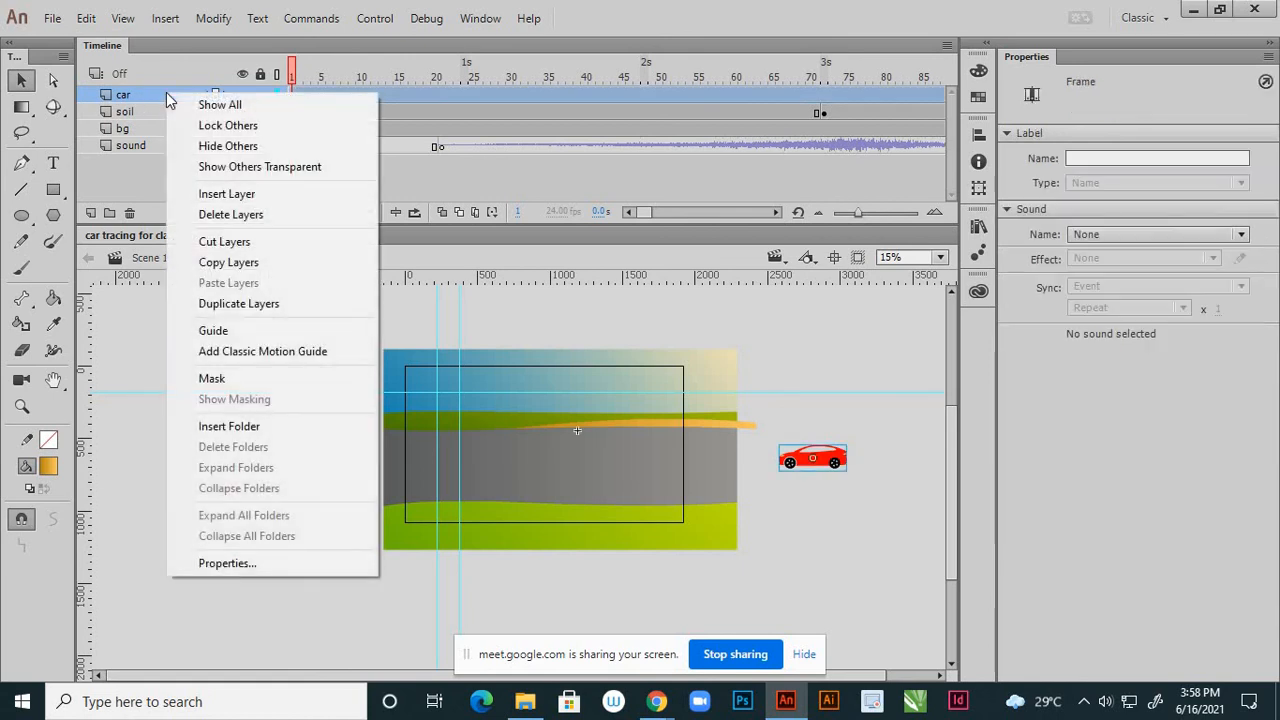
click(244, 305)
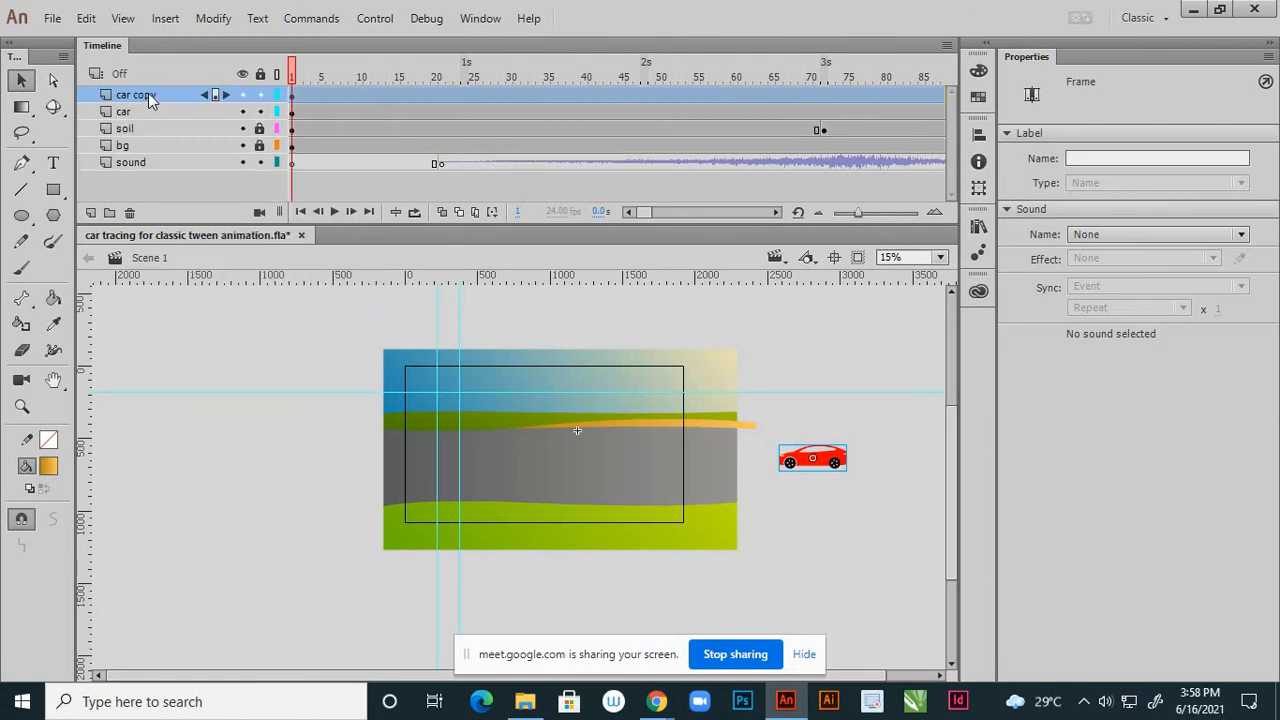
drag(148, 100, 158, 119)
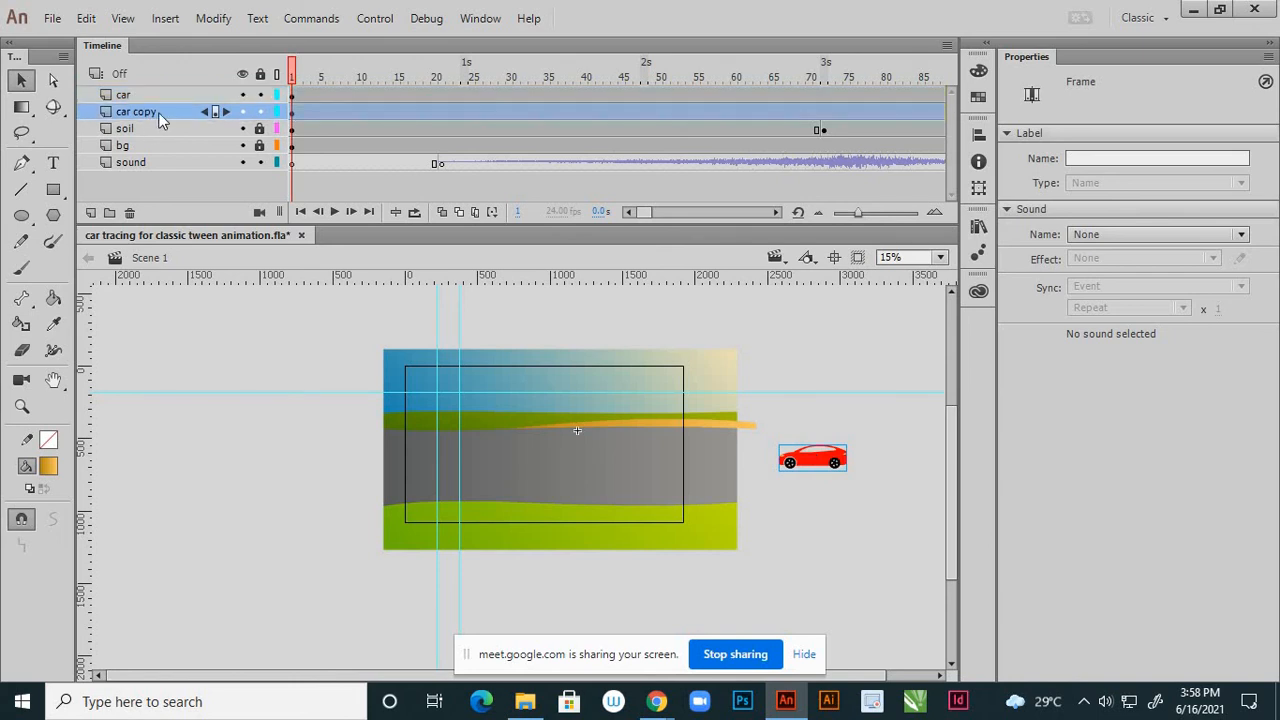
- Rename the duplicated car layer as car shadow, lock the original car layer and select the shadow layer's first frame
double_click(163, 112)
click(165, 111)
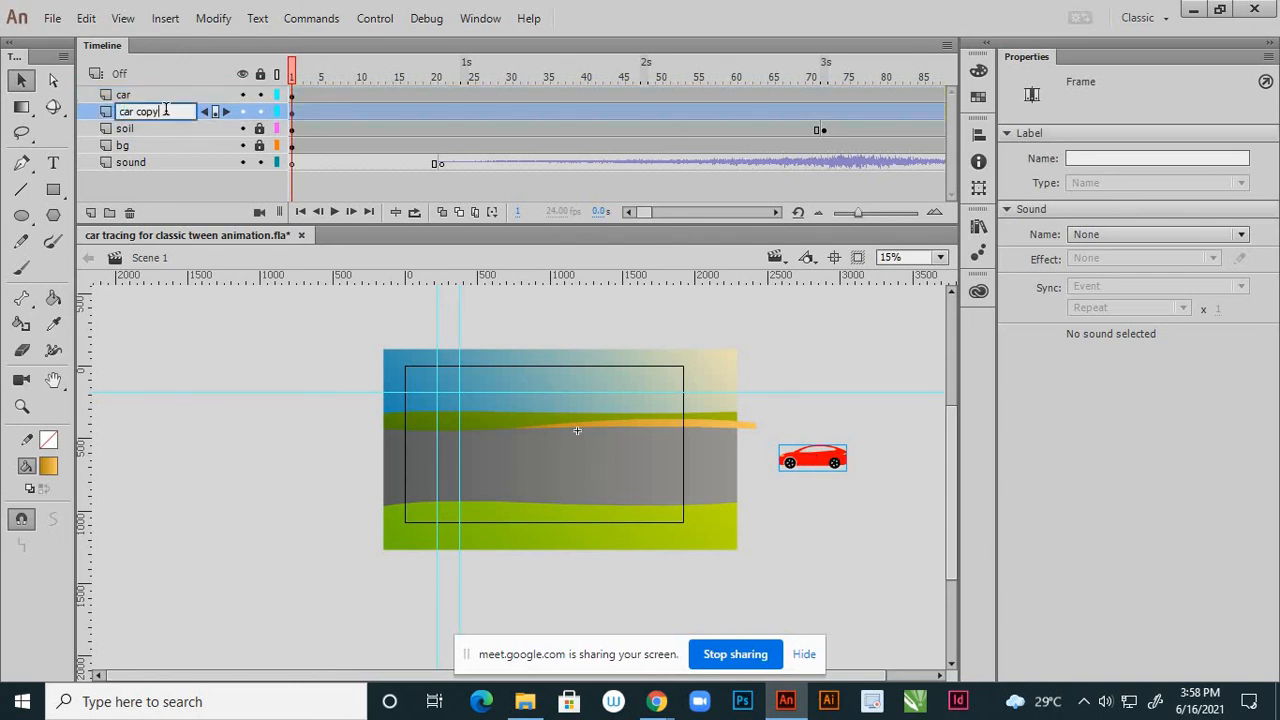
key(BackSpace)
key(BackSpace)
key(BackSpace)
key(BackSpace)
key(BackSpace)
text(shadow)
click(293, 113)
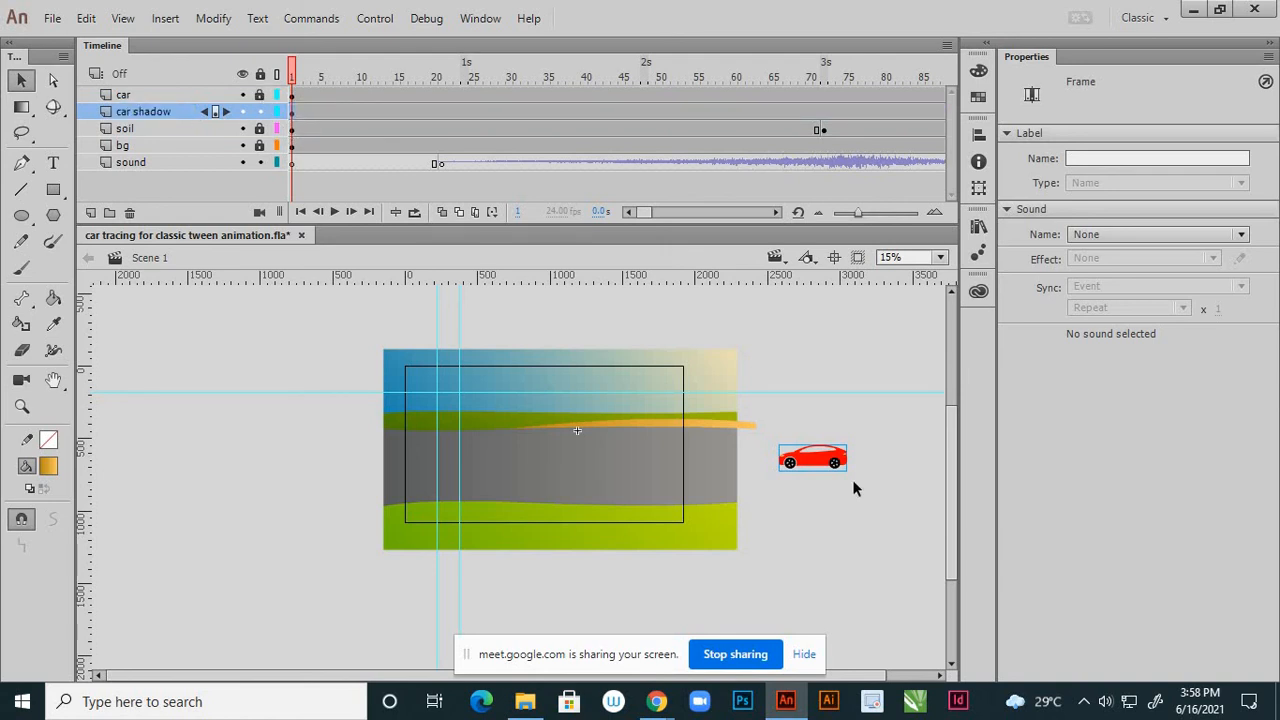
- Squash the car copy on the car shadow layer down to its wheel base with Free Transform, about 43 px high
ctrl+scroll(872, 467, up, 2)
ctrl+scroll(913, 459, up, 2)
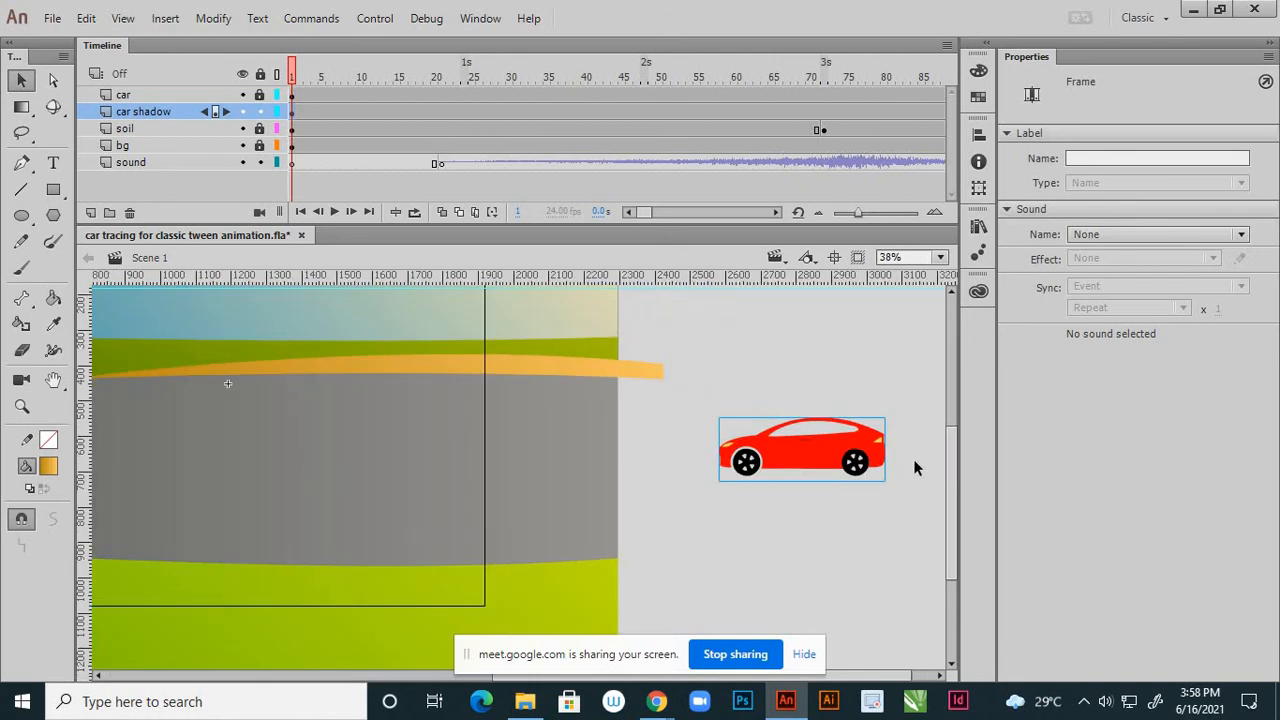
click(29, 113)
click(62, 106)
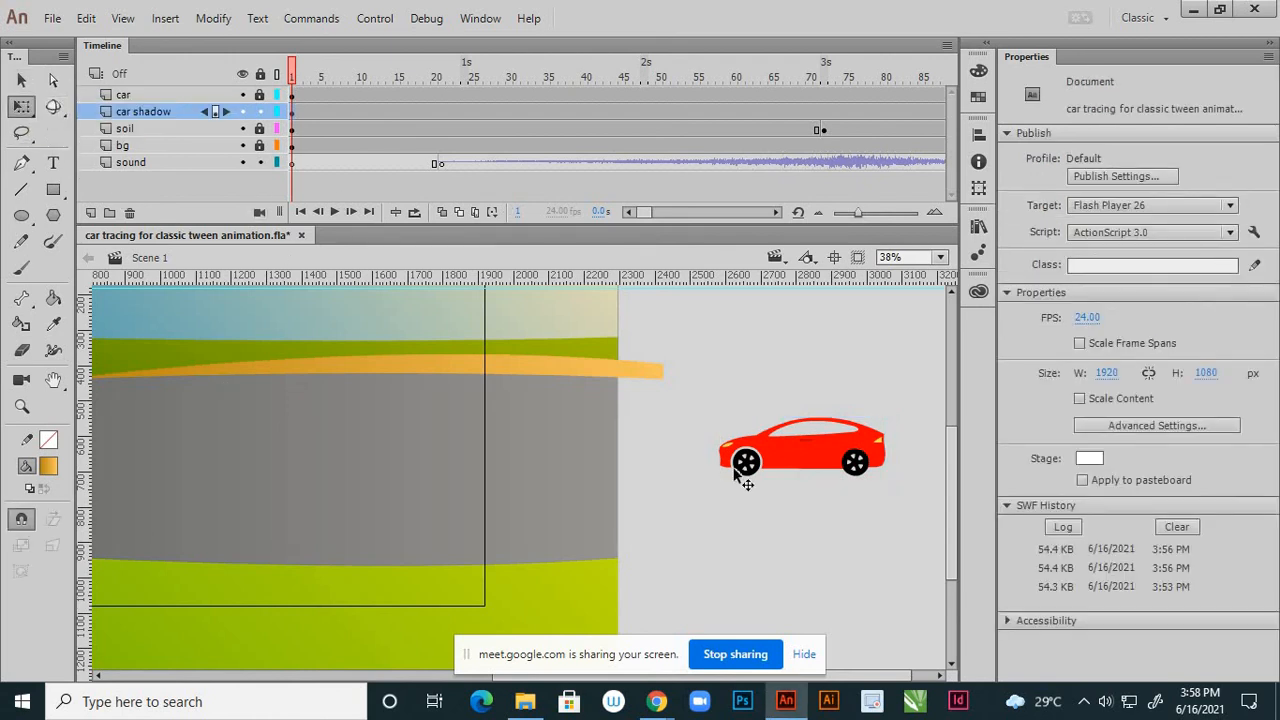
click(790, 452)
scroll(866, 493, up, 3)
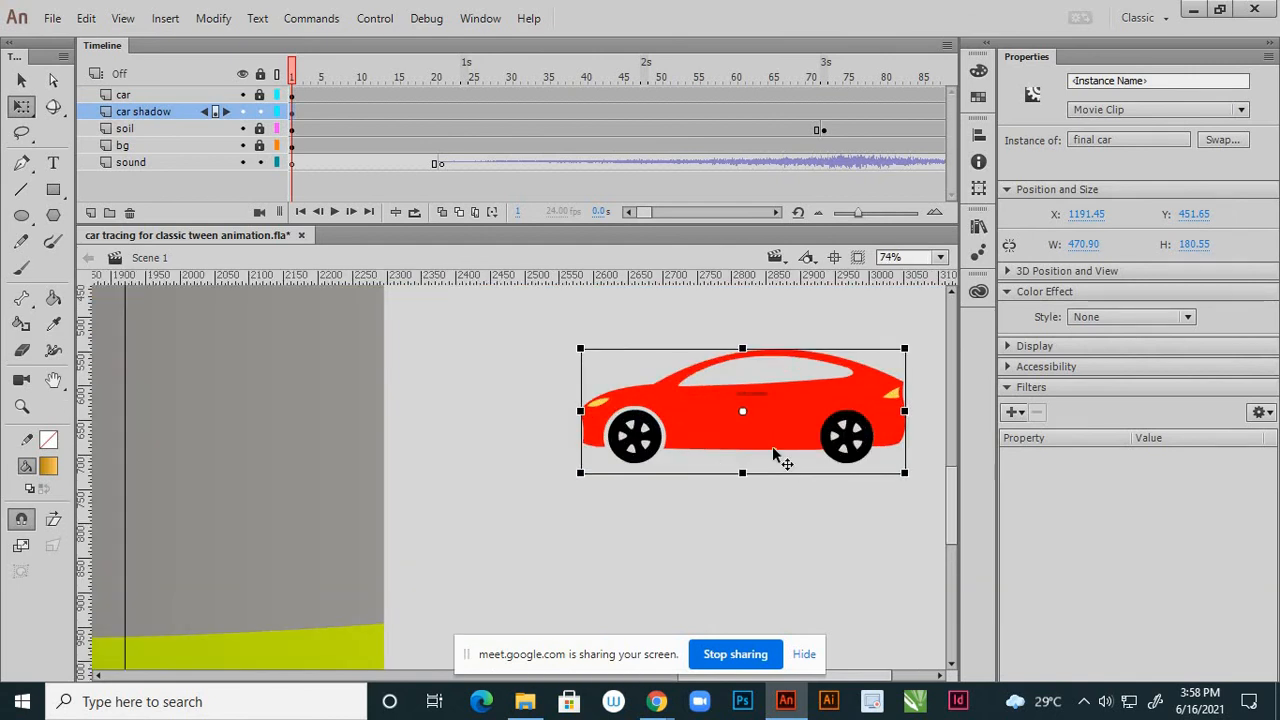
drag(741, 411, 747, 437)
drag(742, 349, 747, 467)
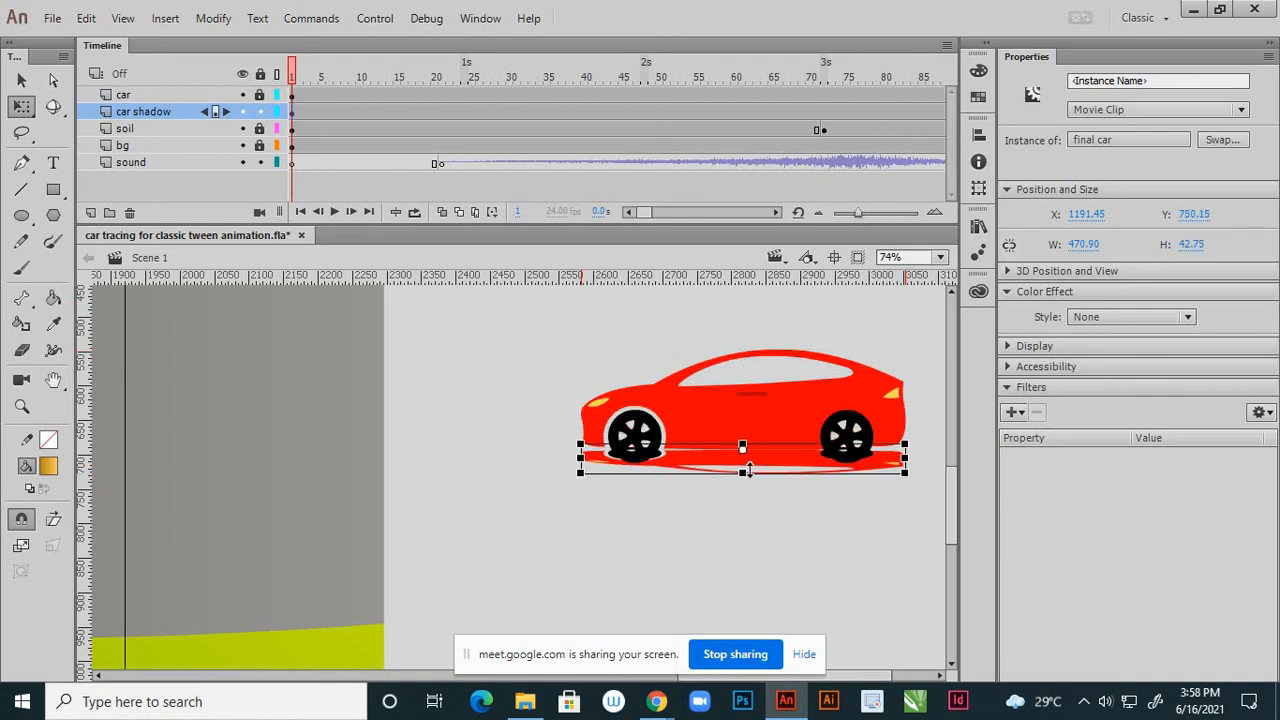
click(749, 474)
- Apply a Brightness color effect of -100% to the flattened car copy
click(22, 80)
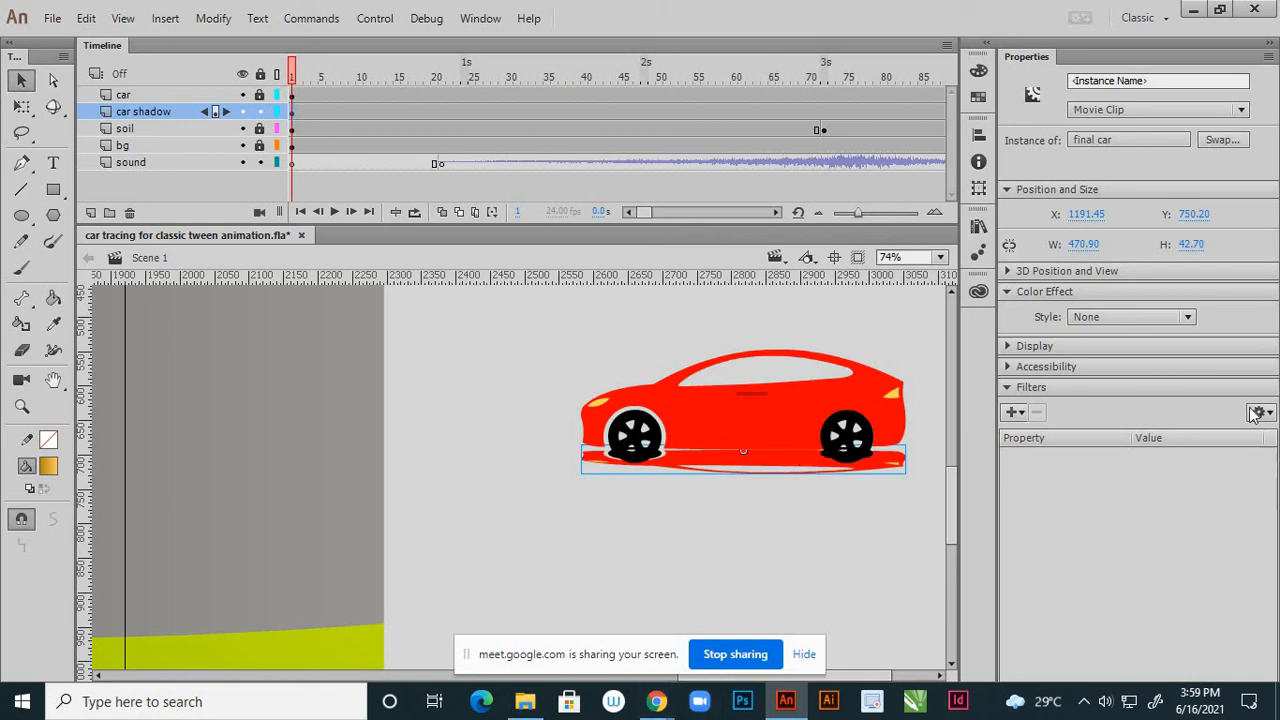
click(1191, 321)
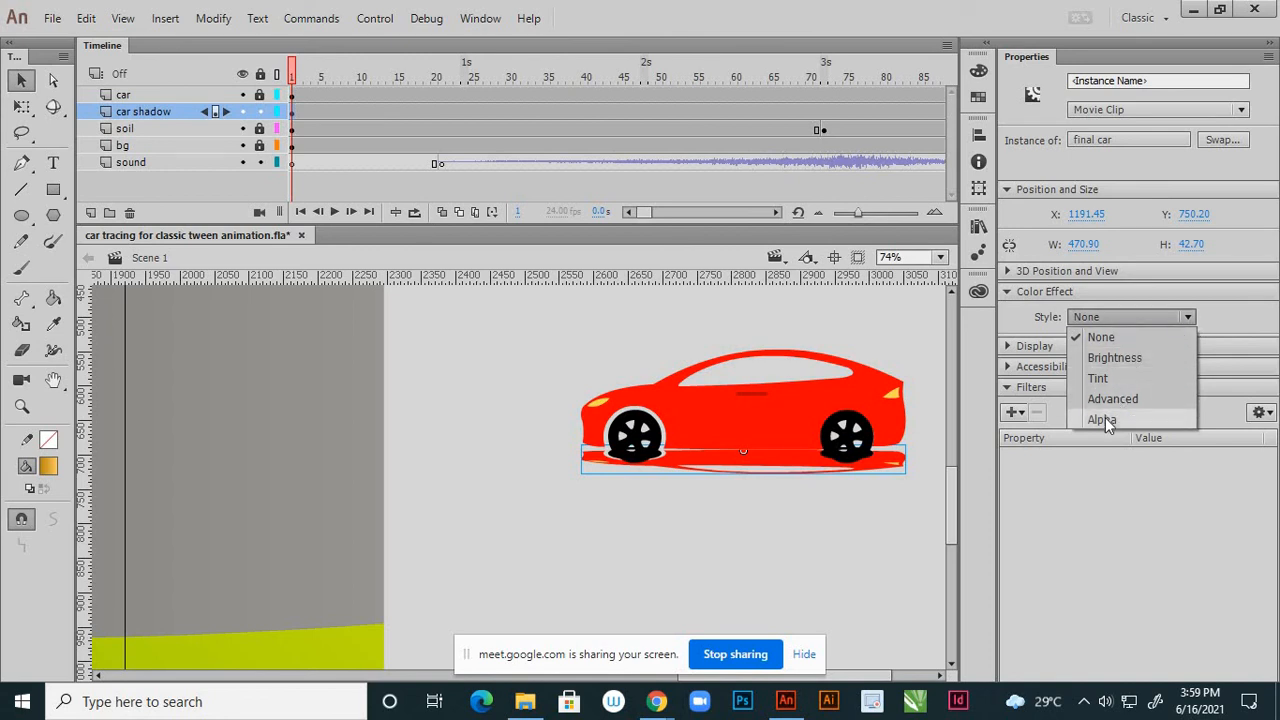
click(1141, 360)
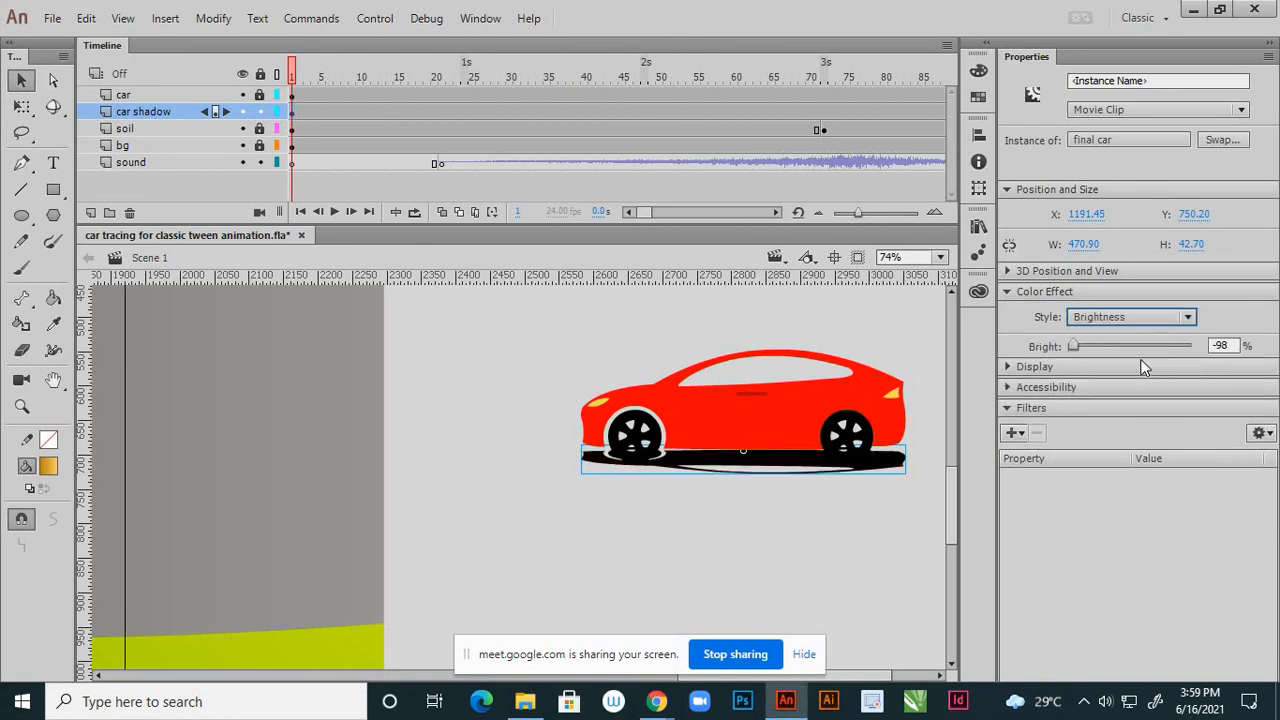
mouse_move(1072, 345)
mouse_down()
mouse_move(1206, 367)
mouse_move(1060, 350)
mouse_up()
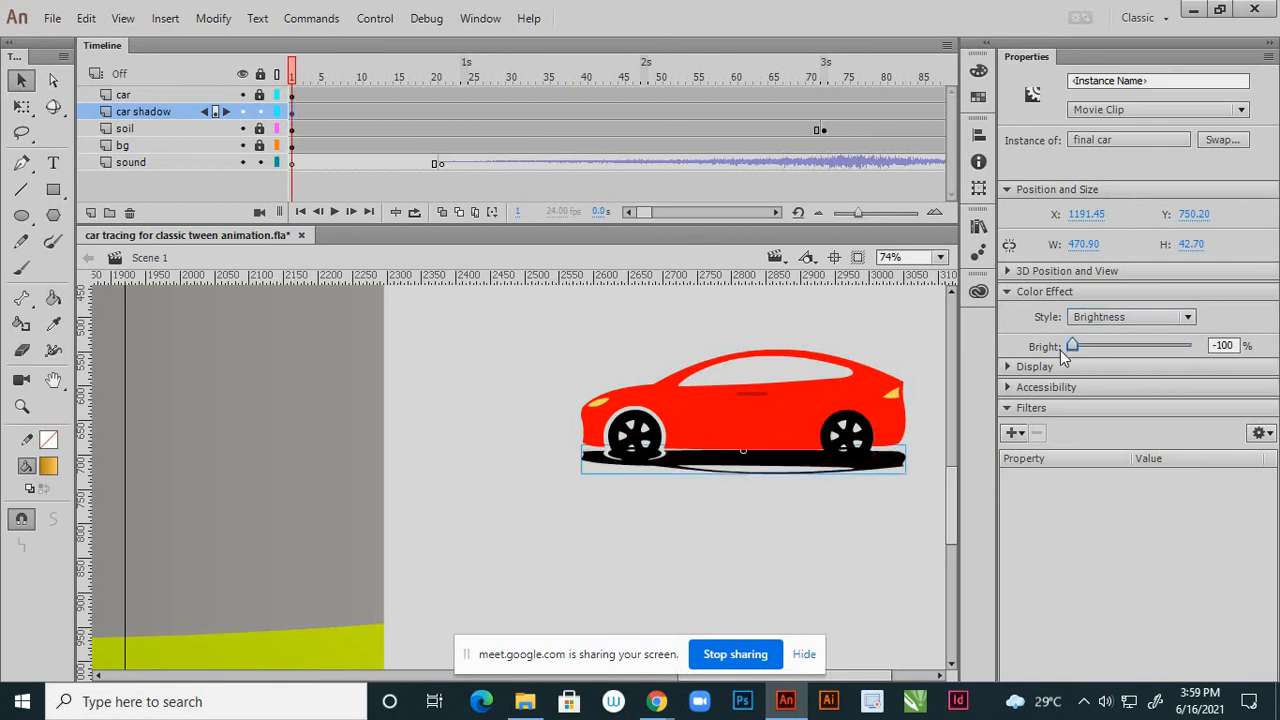
- Add a Blur filter of 40 px in X and Y to the shadow instance and deselect it
click(1013, 433)
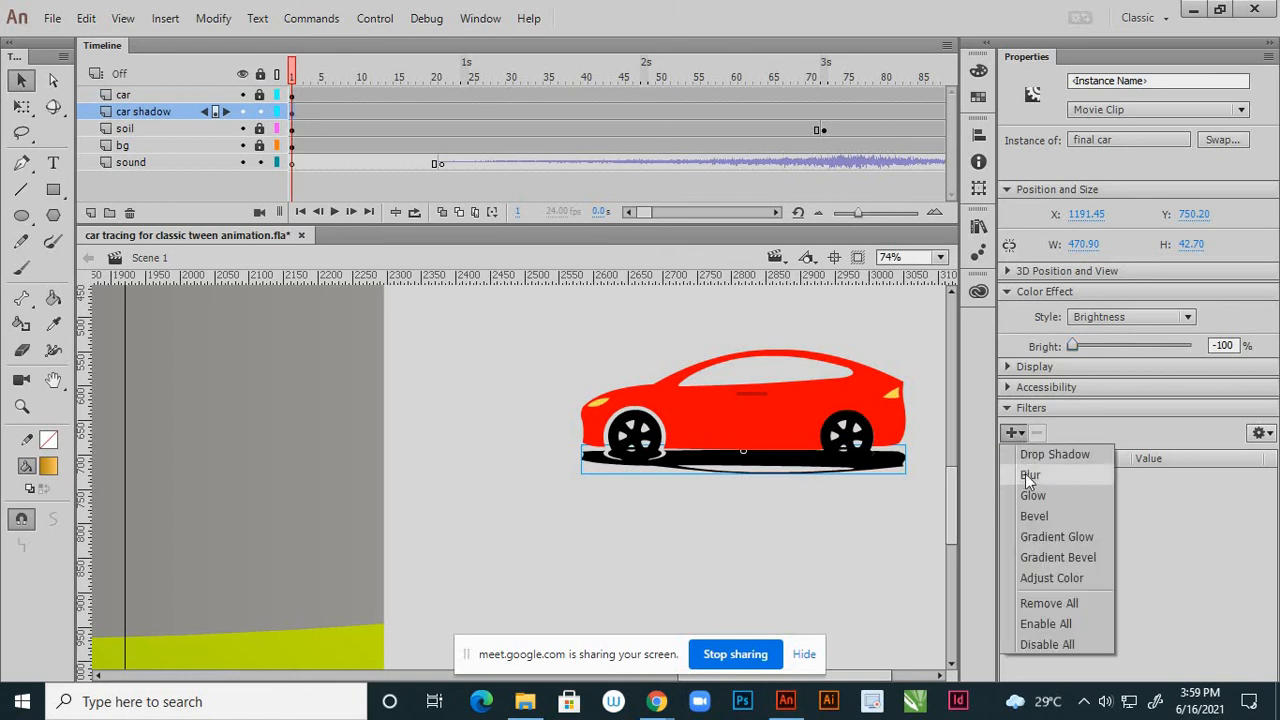
click(1028, 476)
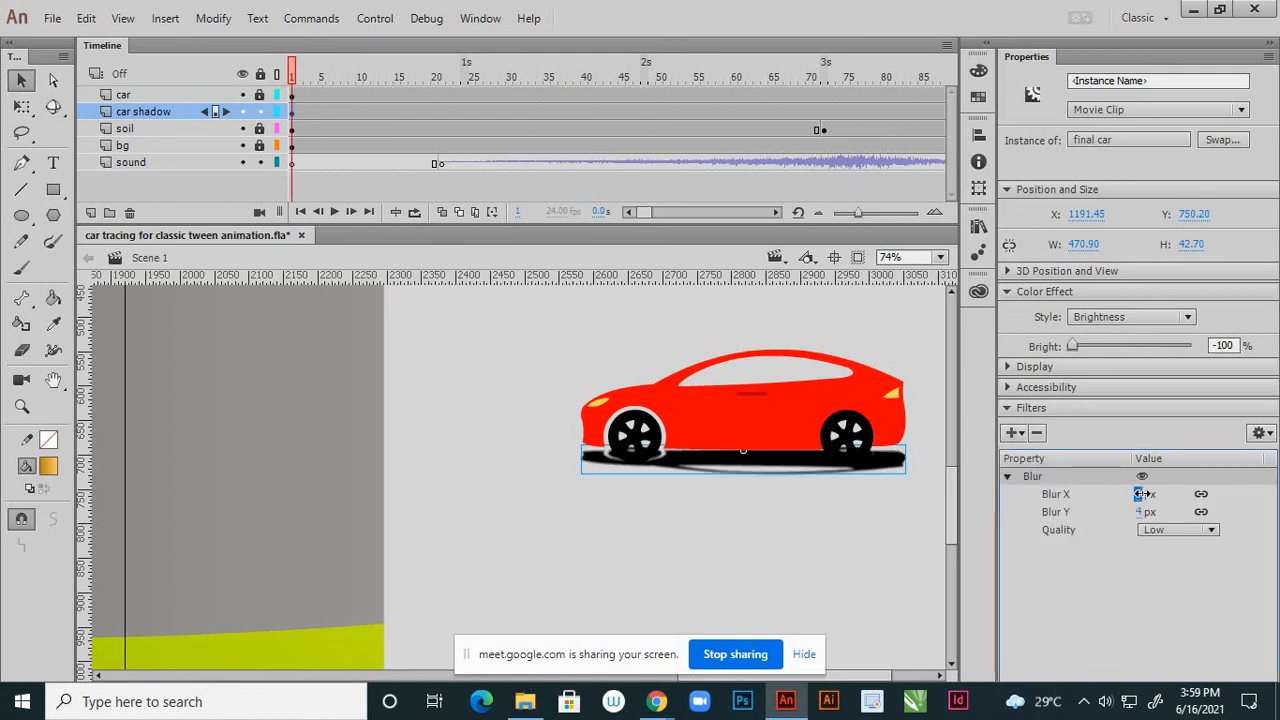
drag(1140, 494, 1175, 496)
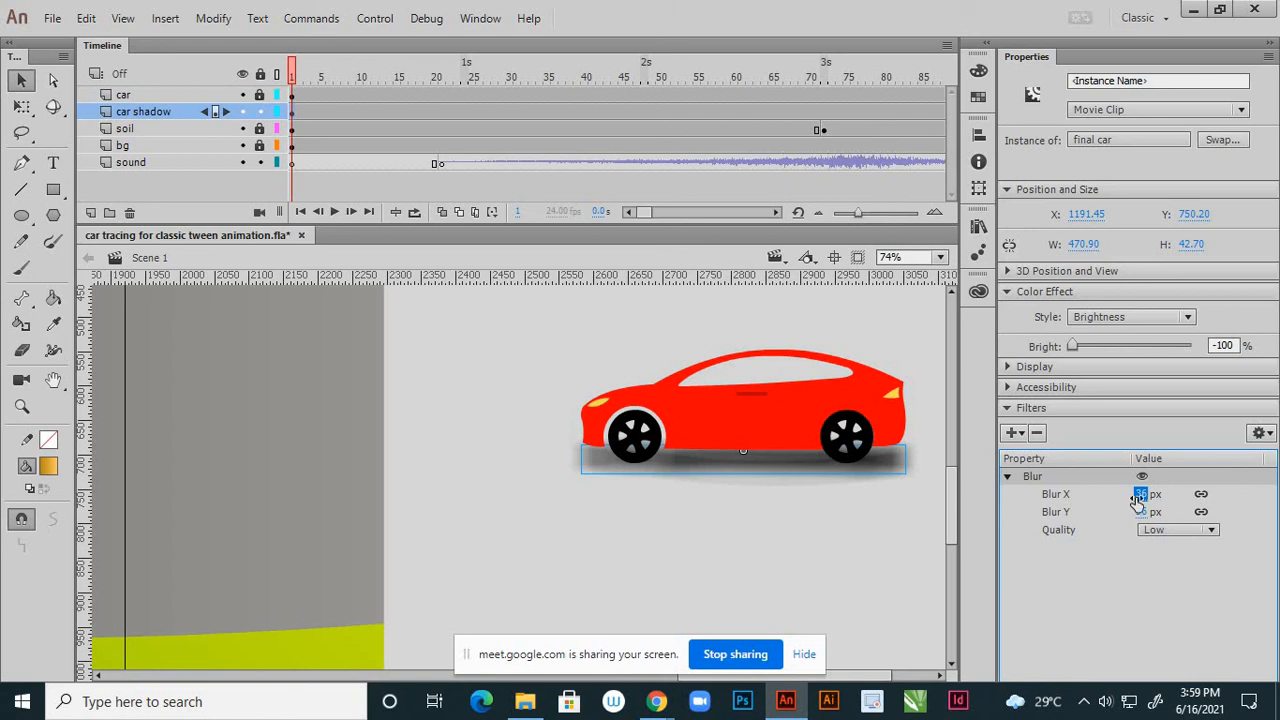
click(1140, 494)
text(40)
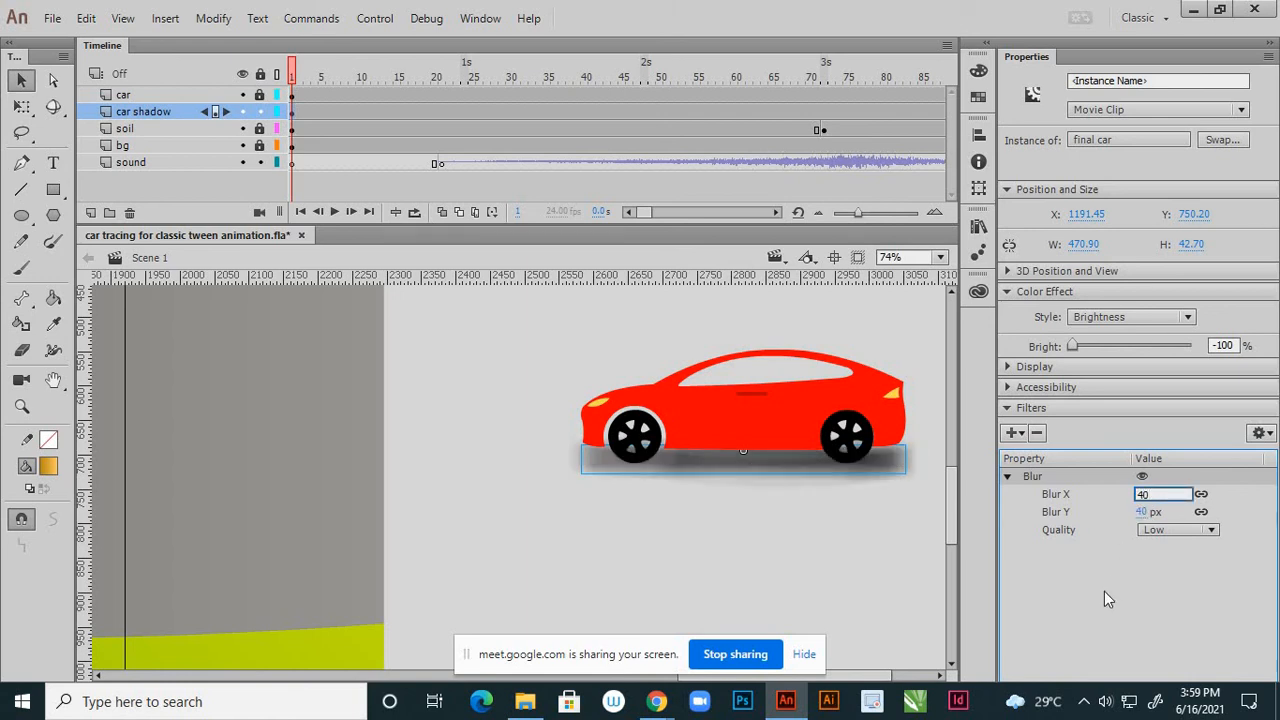
key(Return)
click(877, 540)
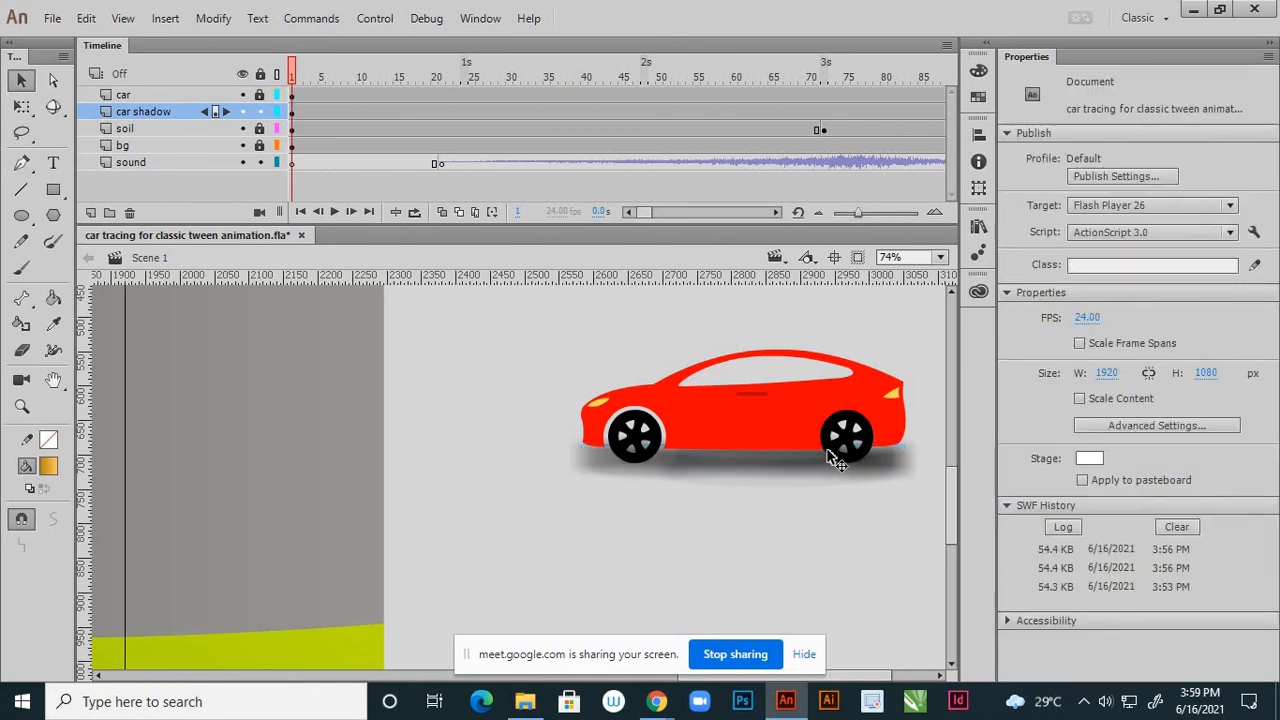
- Test the movie in a maximized preview to check the car's shadow, and close the preview
scroll(835, 458, down, 5)
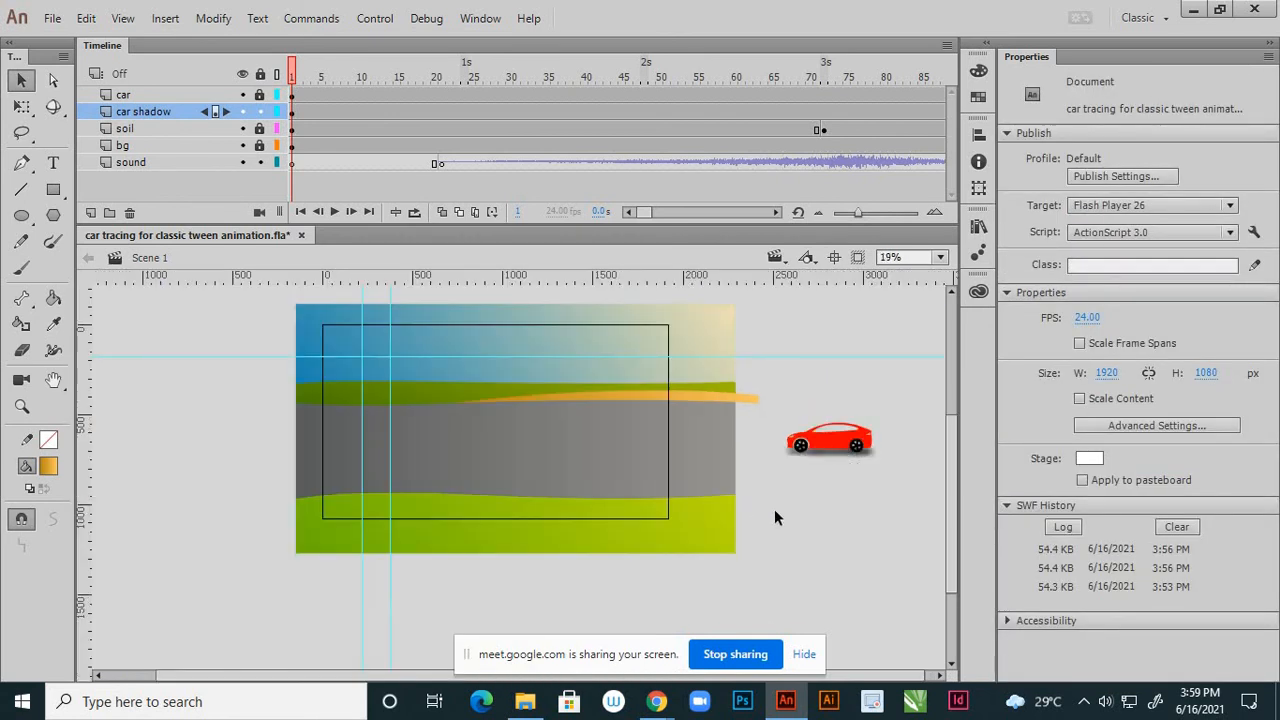
key(ctrl+Return)
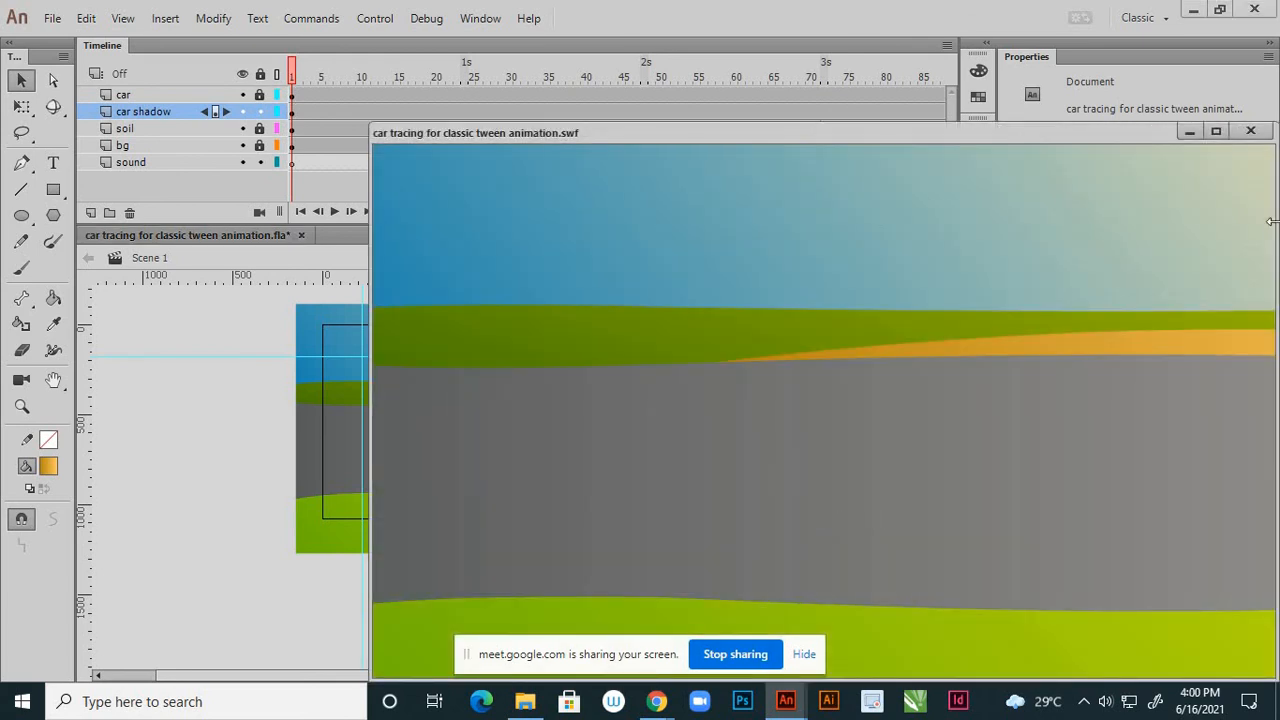
click(1218, 132)
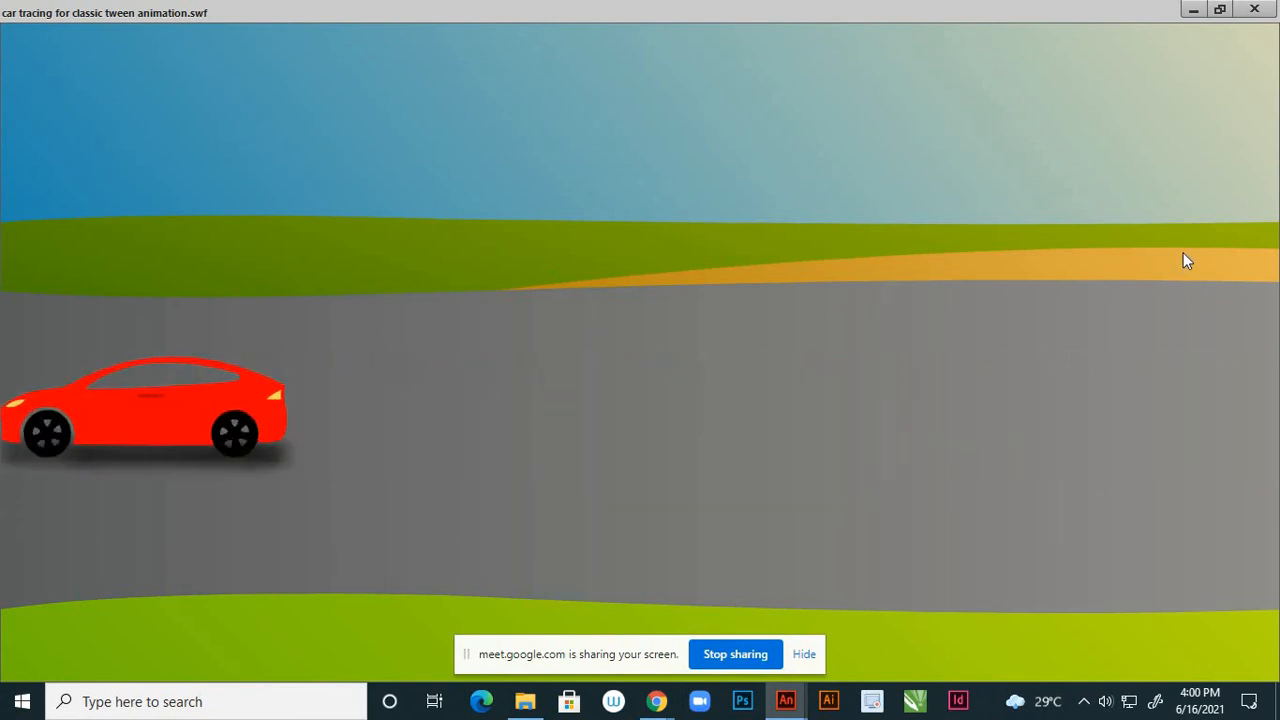
click(1255, 11)
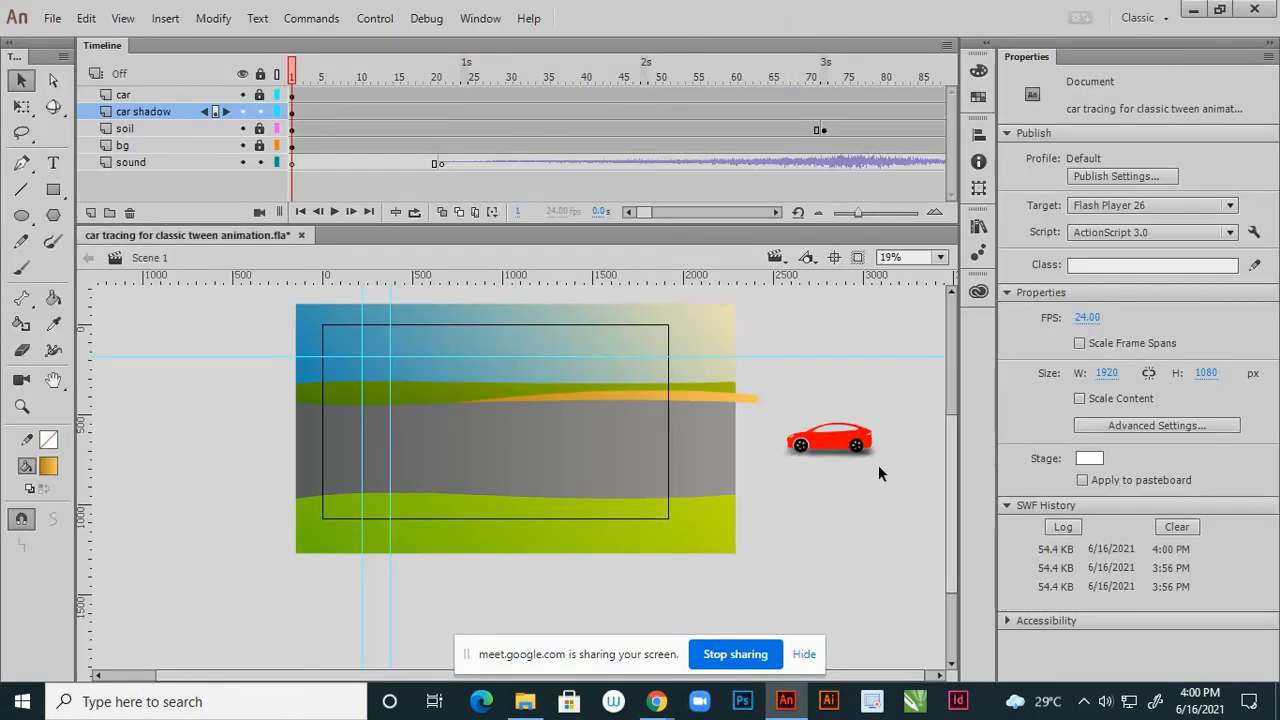
- Nudge the blurred shadow instance downward beneath the wheels to a Y position of 757.90
ctrl+scroll(872, 463, up, 4)
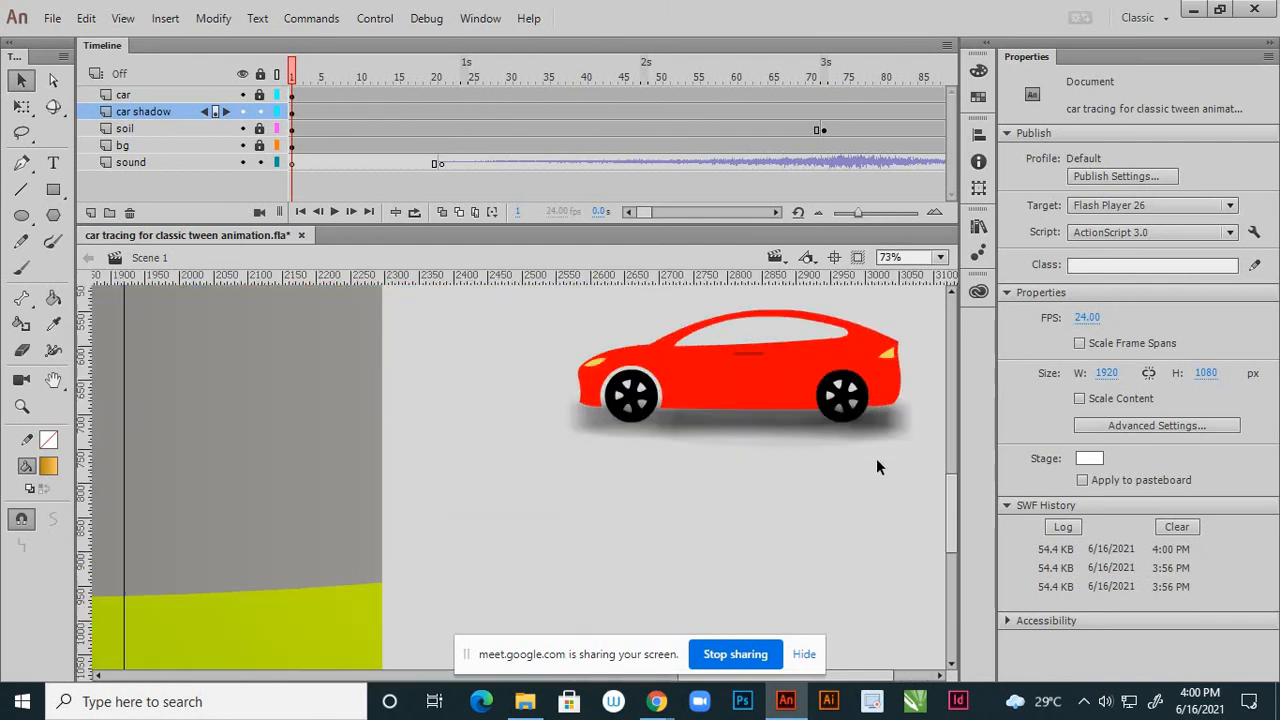
click(874, 428)
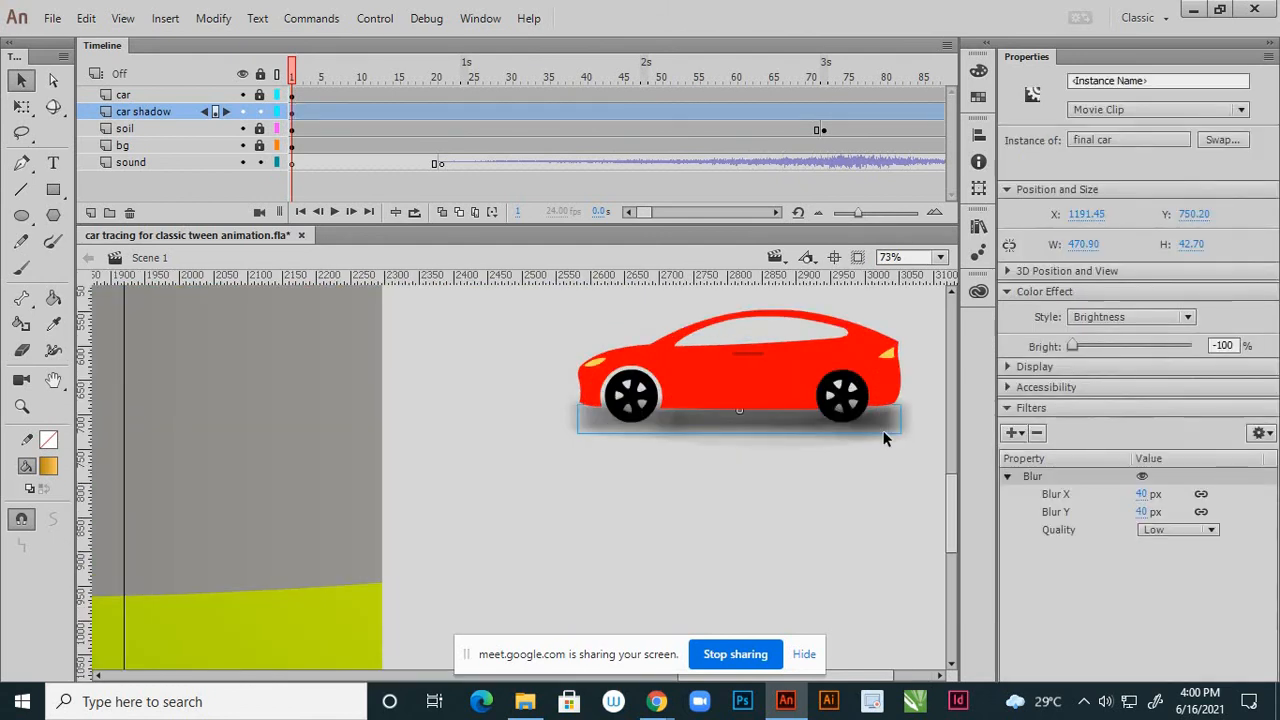
ctrl+scroll(884, 437, up, 1)
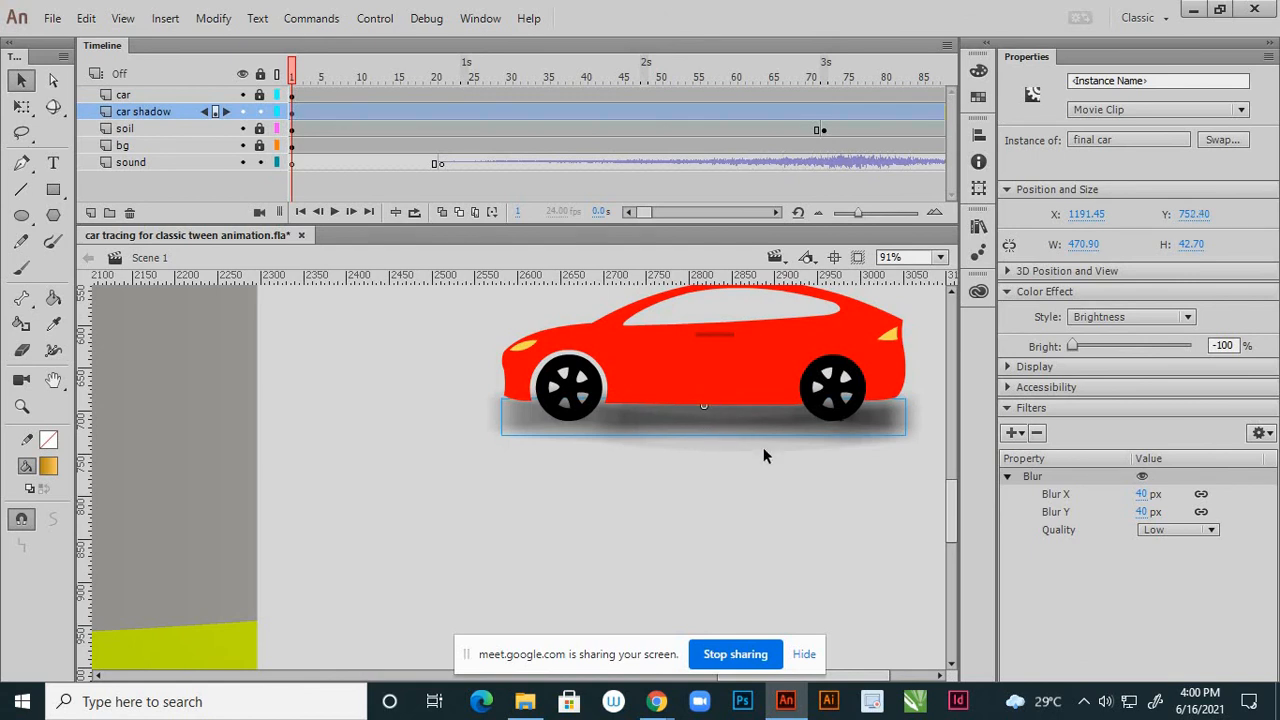
key(Down)
key(Down)
key(Down)
key(Down)
key(Down)
key(Down)
key(Down)
key(Down)
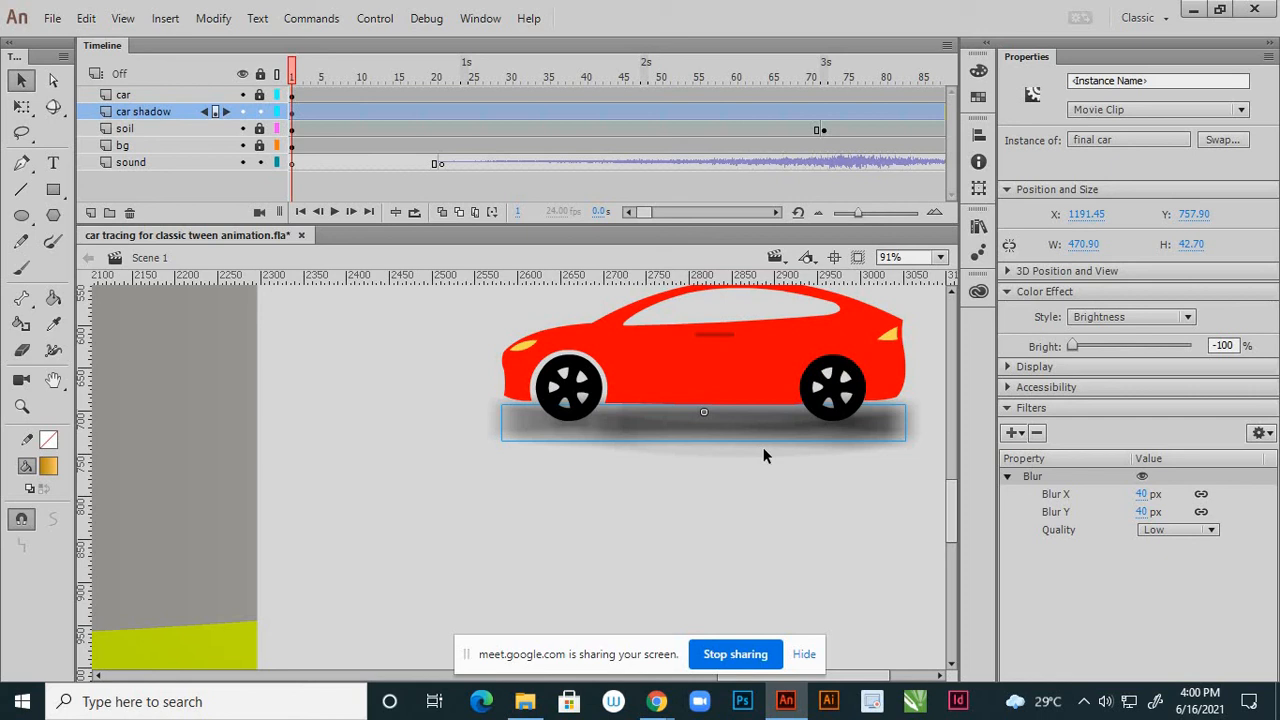
- Shift the shadow toward the front of the car to about X 1146.40, Y 759.25, and deselect it
key(q)
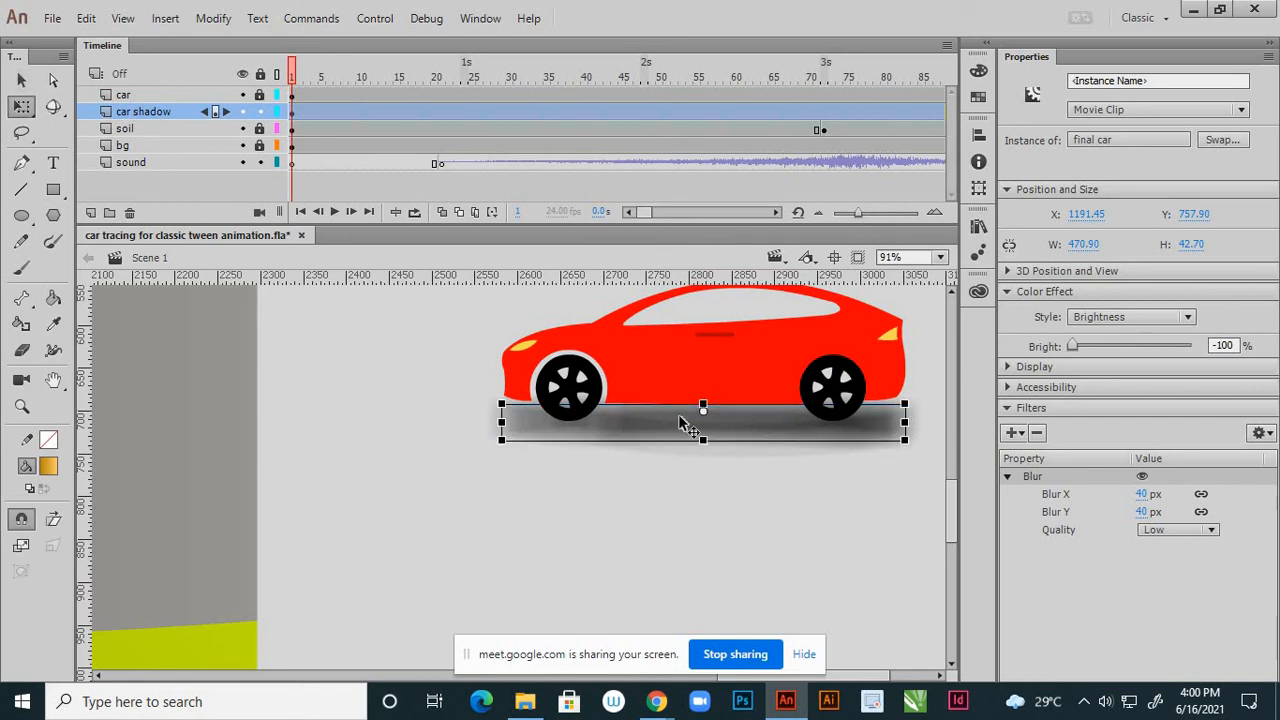
scroll(689, 452, down, 2)
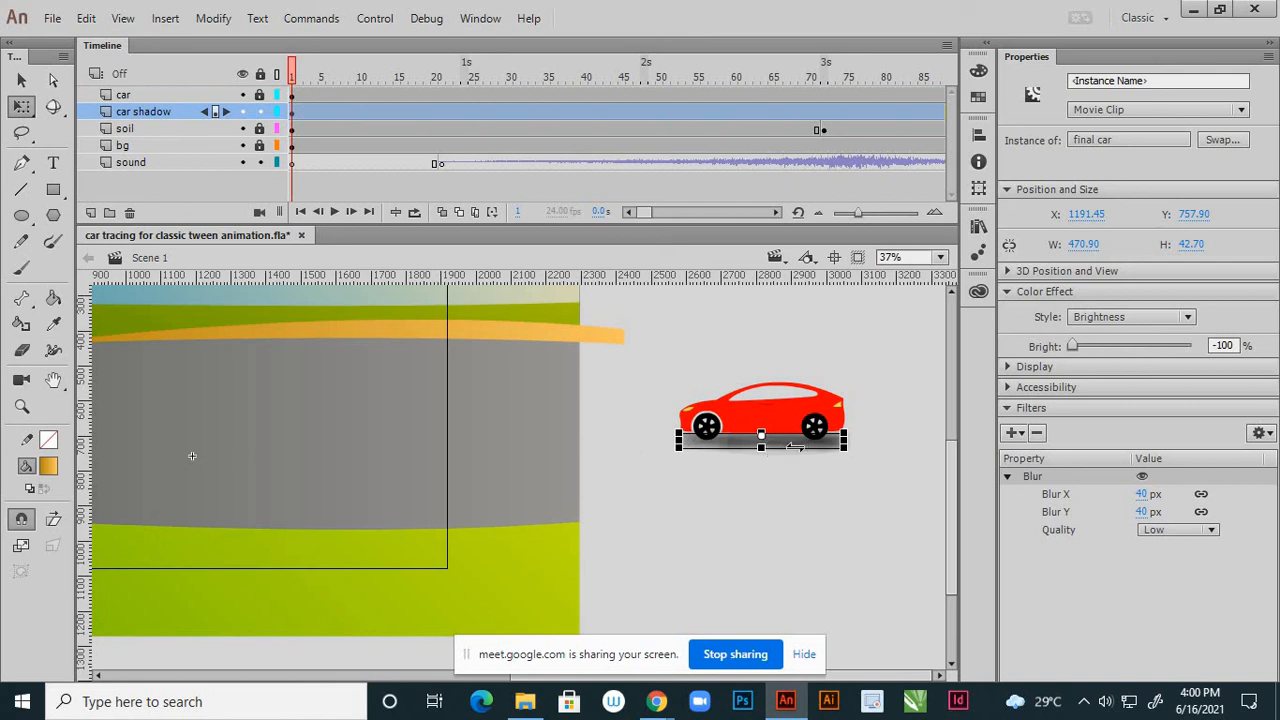
key(Left)
key(Left)
key(Left)
key(Left)
key(Left)
key(Left)
key(Left)
key(Left)
key(Left)
key(Left)
key(Left)
key(Left)
key(Left)
key(Left)
key(Left)
key(Left)
key(Left)
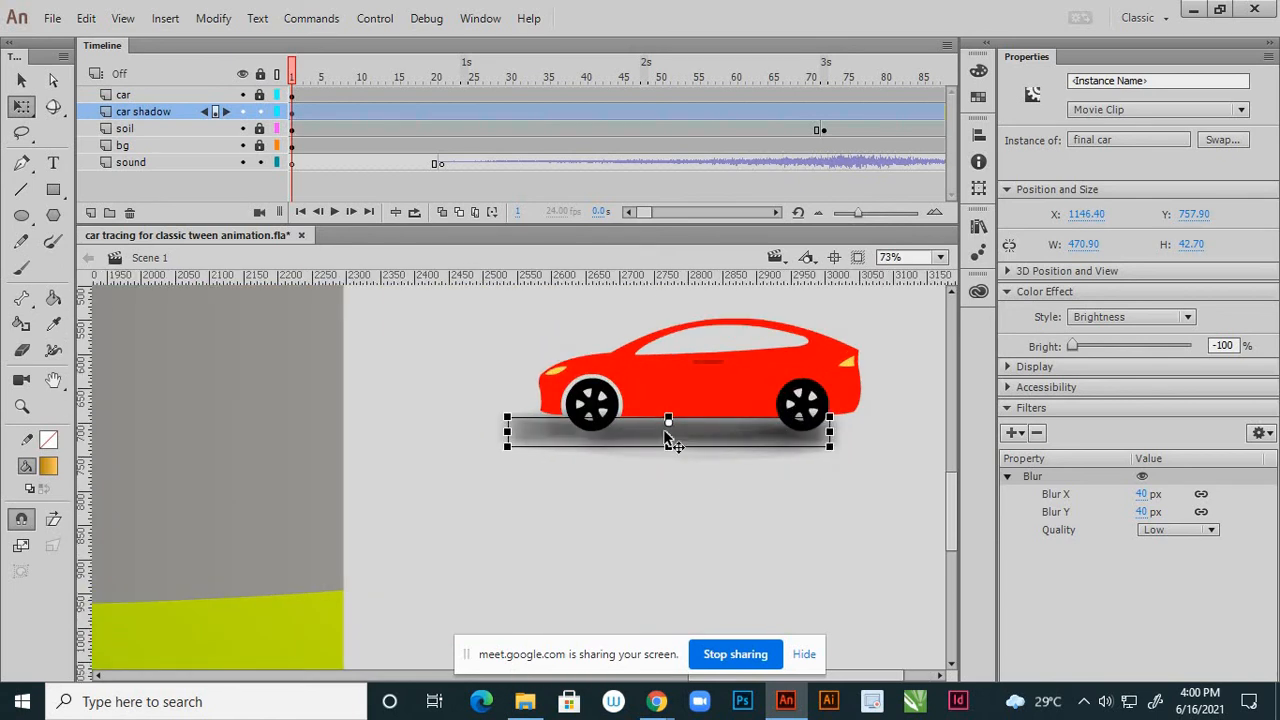
drag(668, 440, 669, 442)
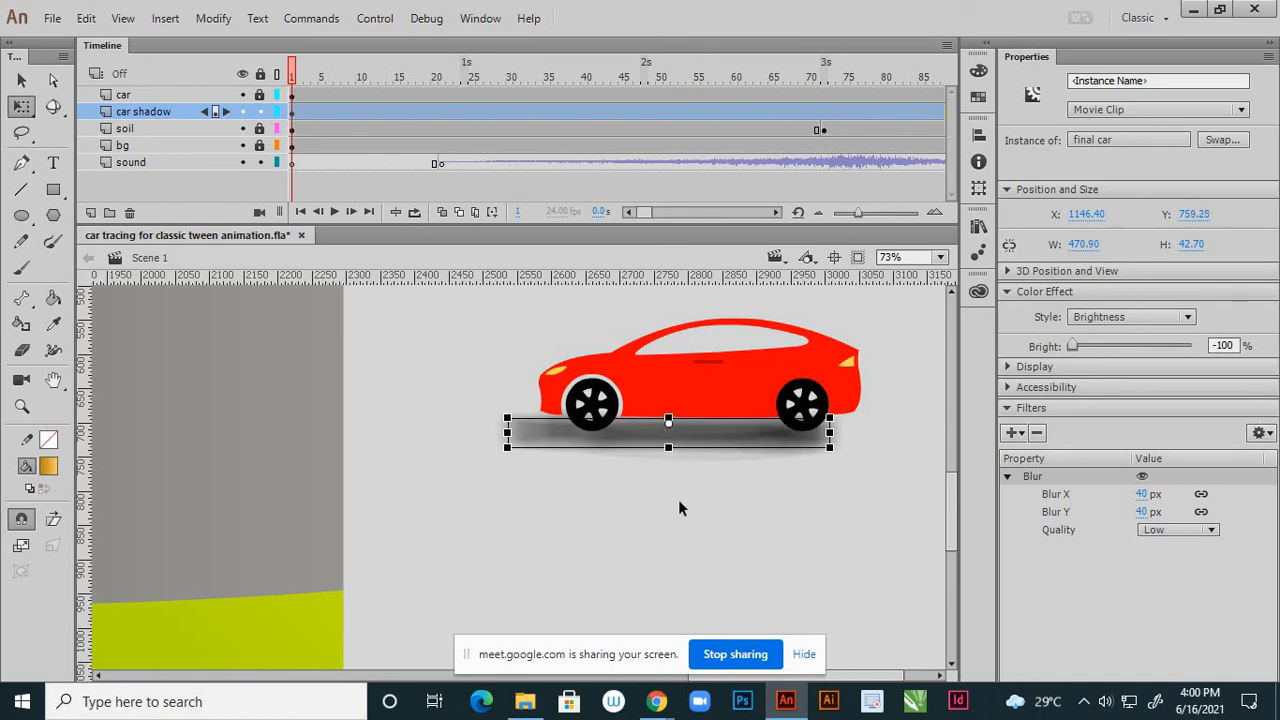
key(v)
click(720, 518)
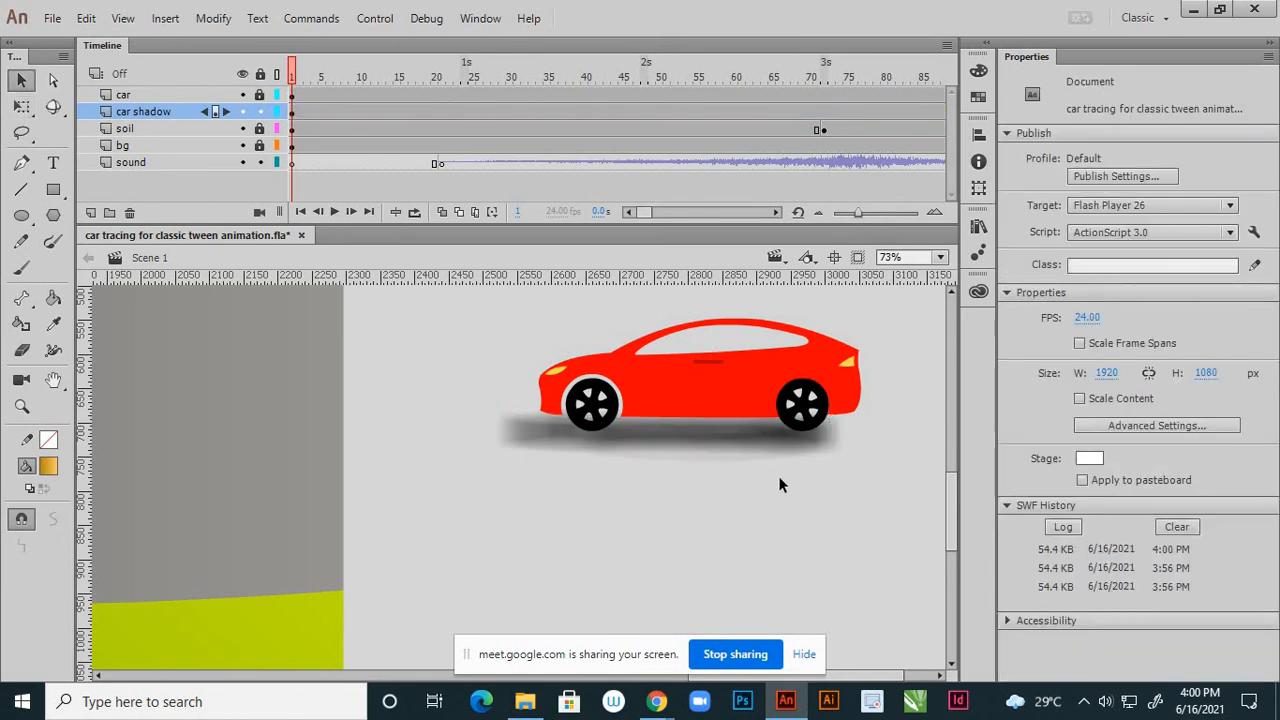
- Test the movie again at maximized size to review the repositioned shadow, and close the preview
scroll(777, 484, down, 2)
scroll(776, 482, down, 1)
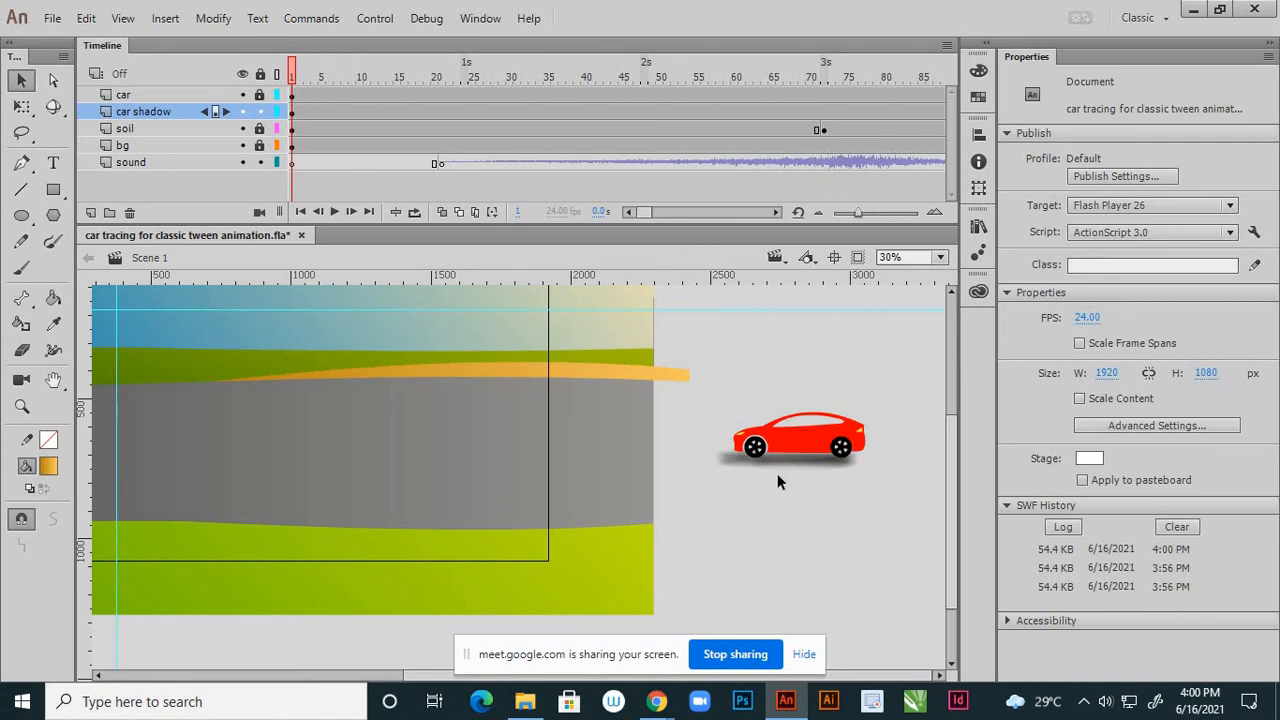
key(ctrl+Return)
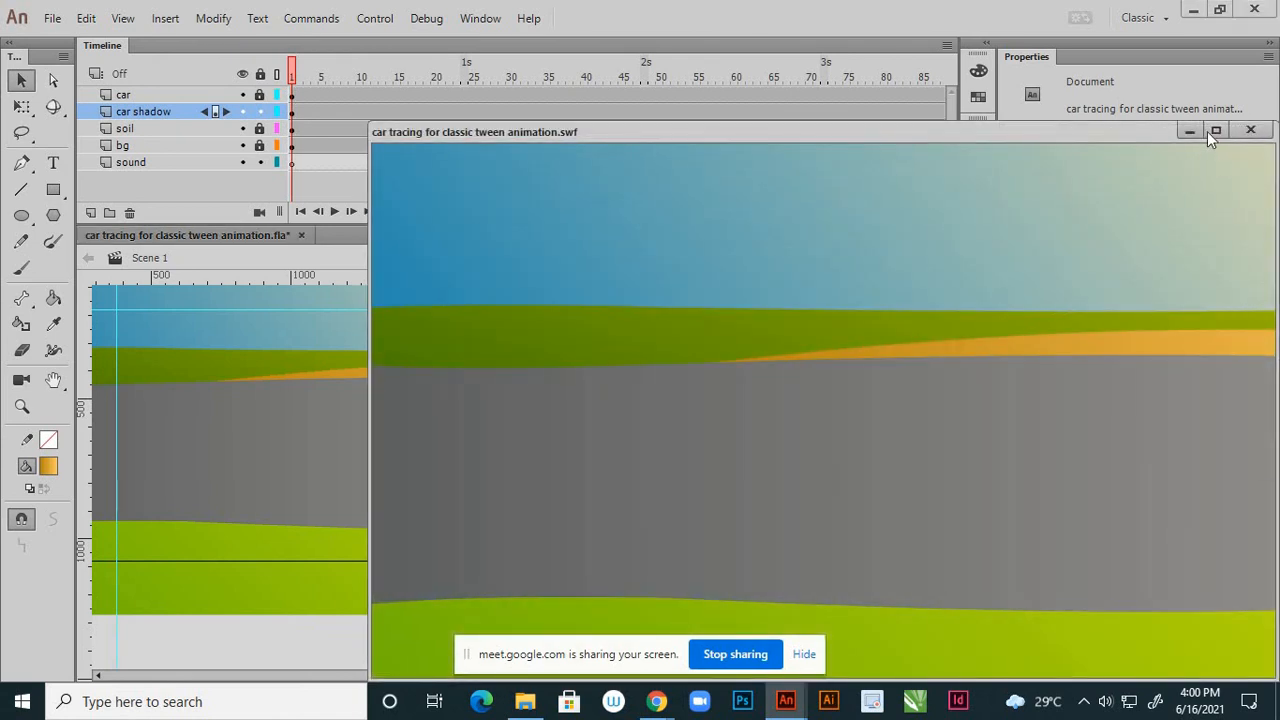
click(1214, 131)
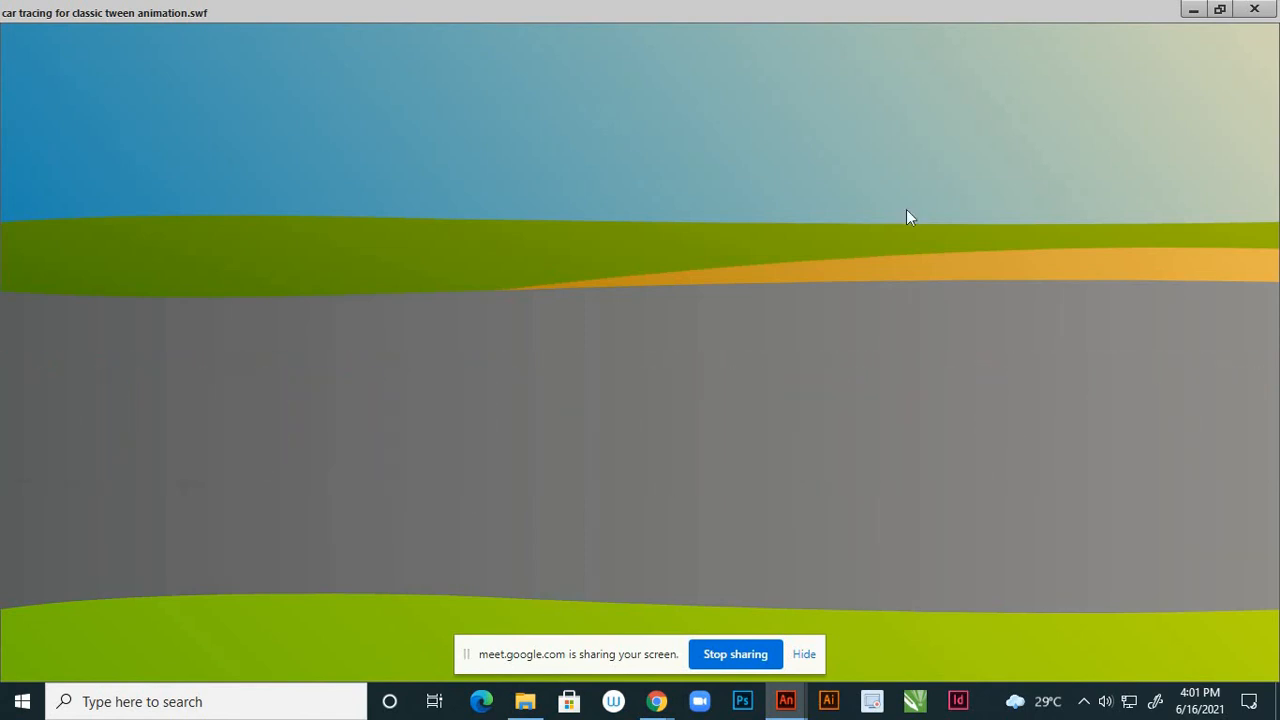
click(1254, 10)
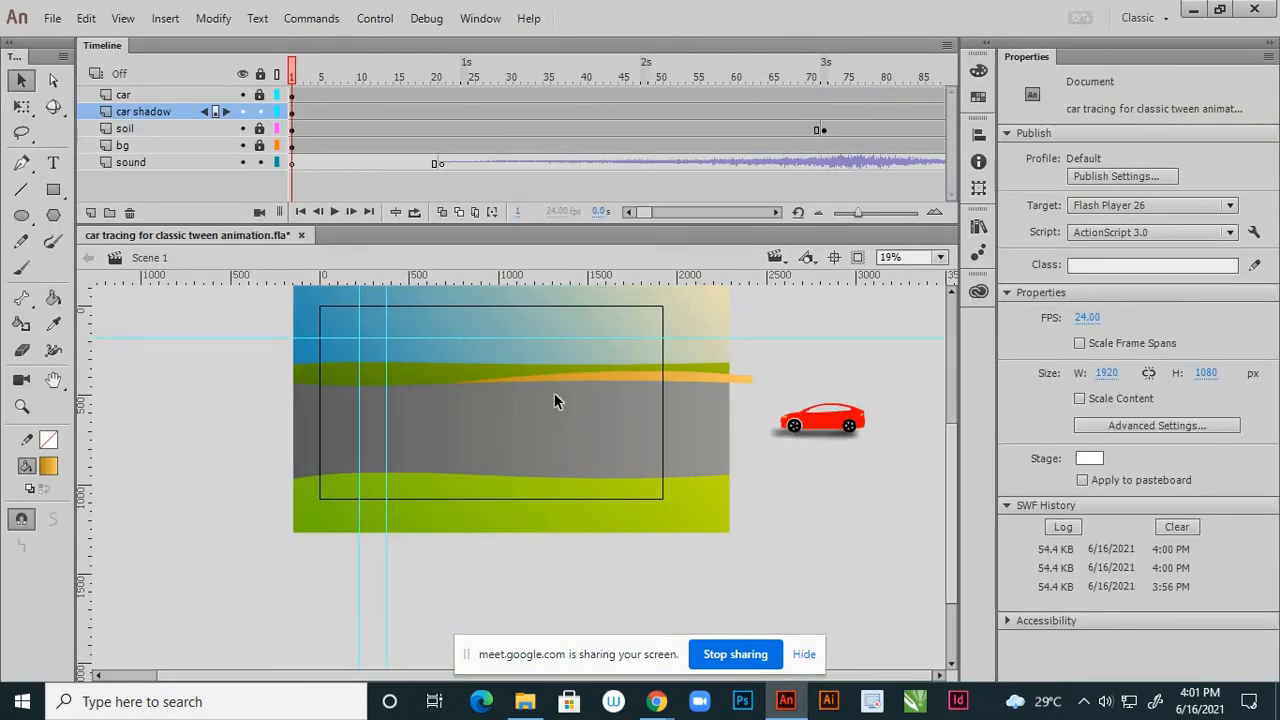
- Save the car tracing for classic tween animation document
ctrl+scroll(496, 355, up, 2)
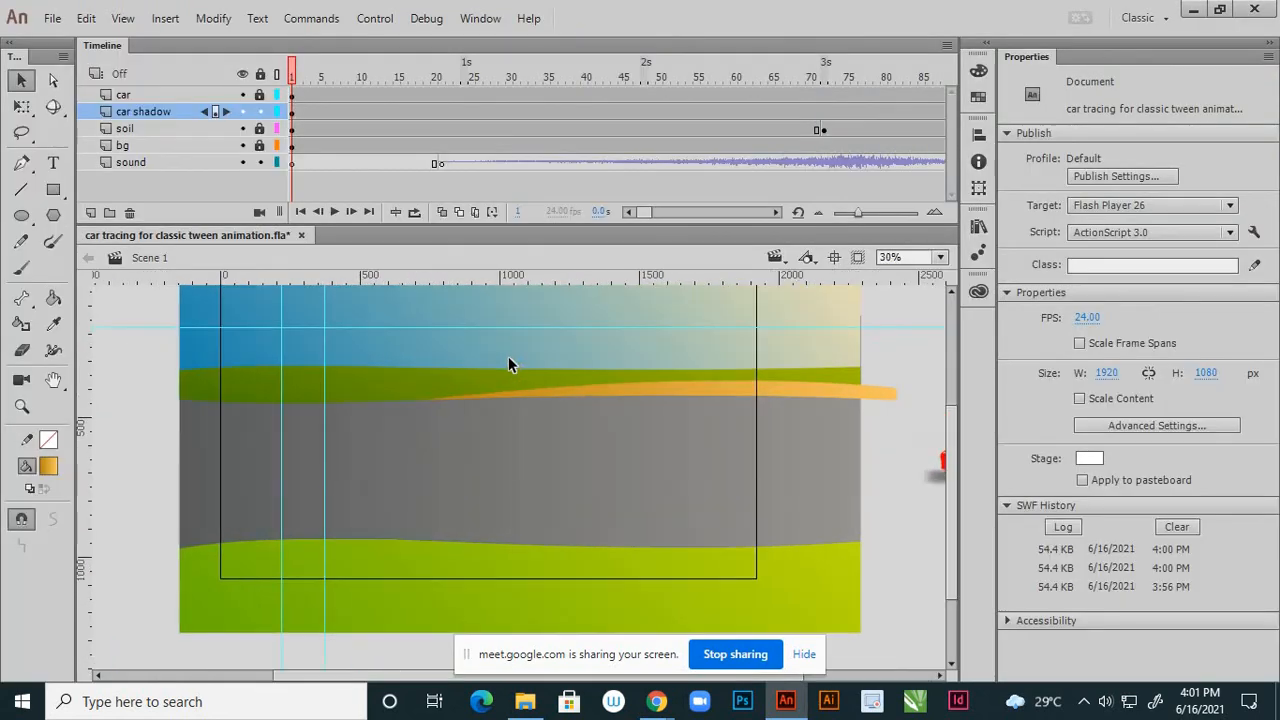
scroll(579, 415, down, 2)
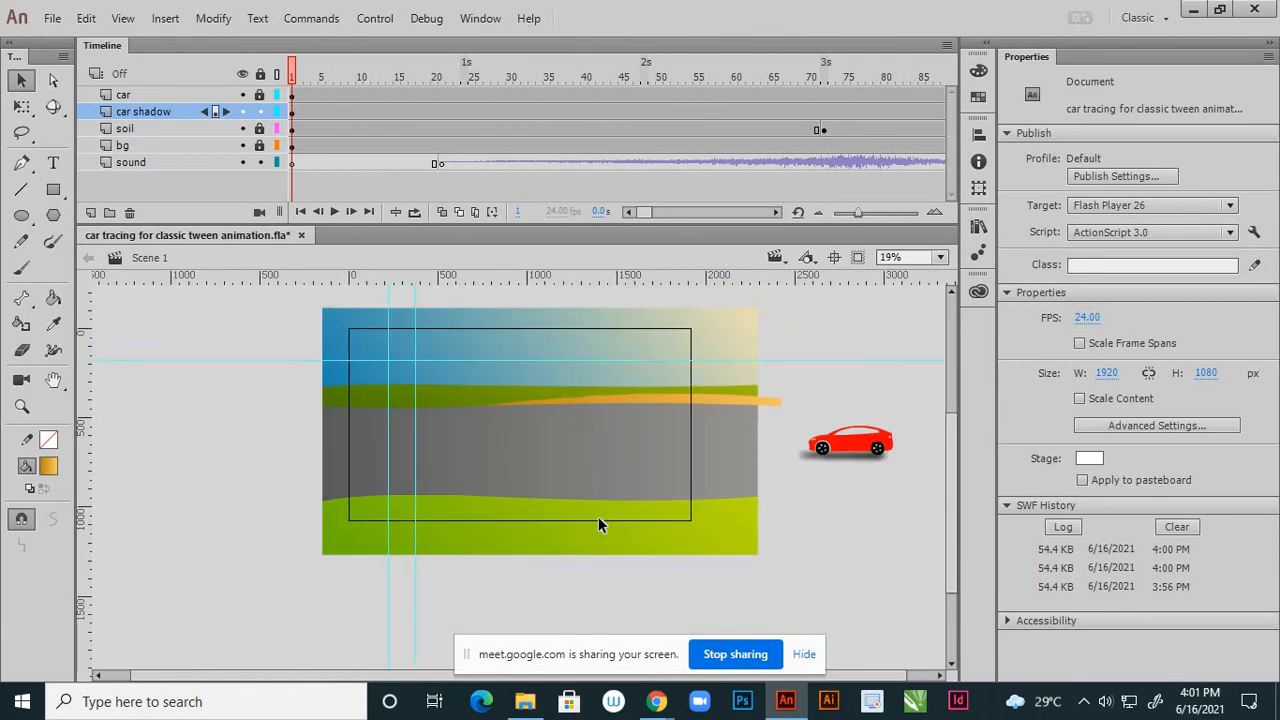
scroll(598, 520, up, 1)
scroll(600, 505, down, 1)
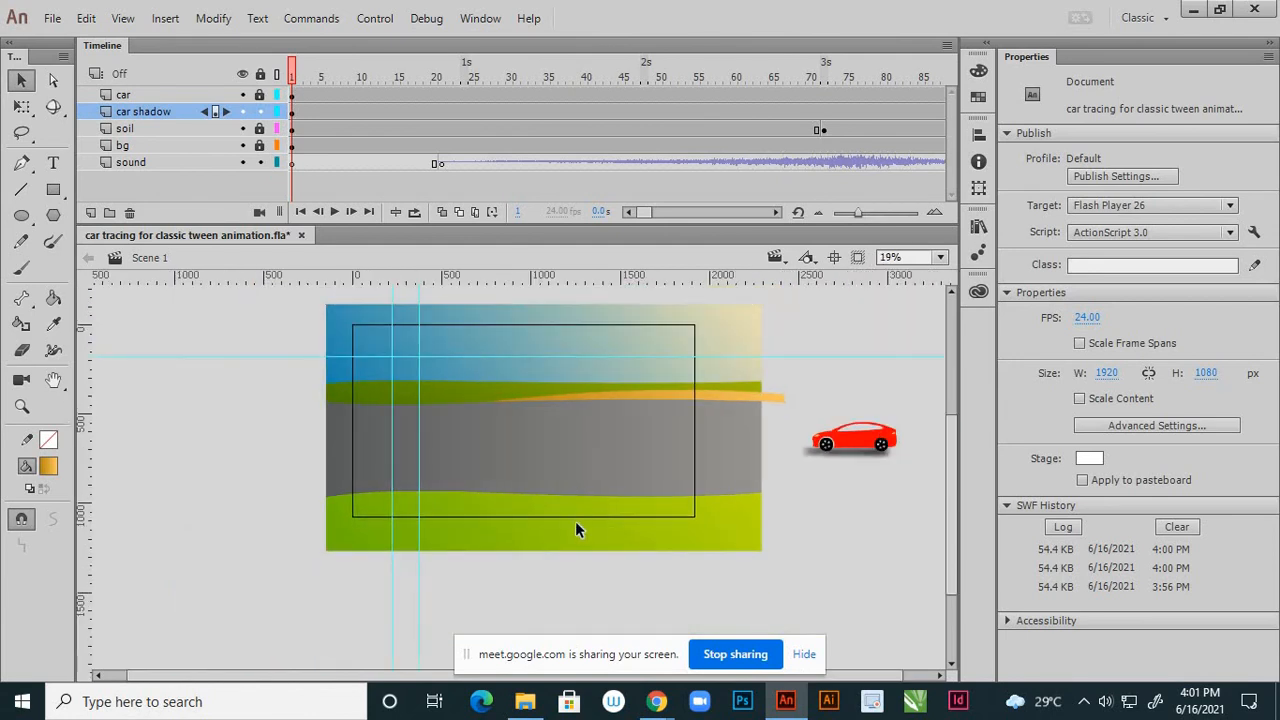
scroll(558, 520, up, 1)
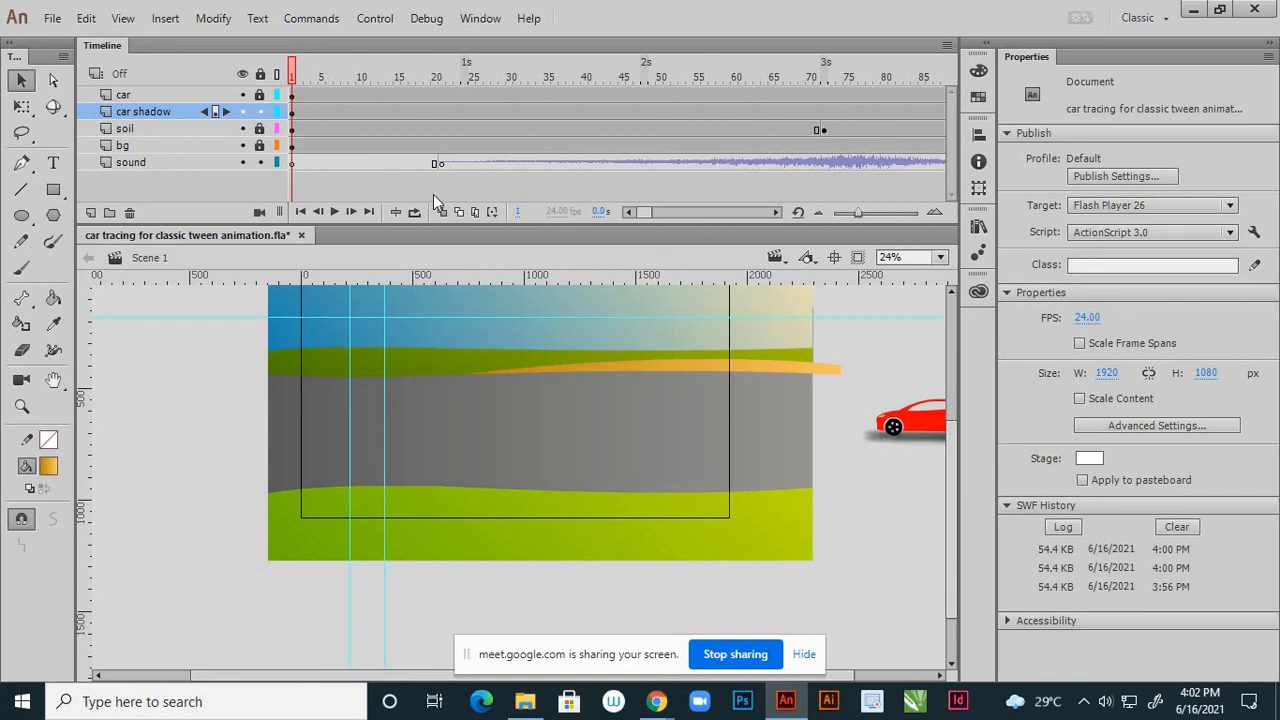
key(ctrl+s)
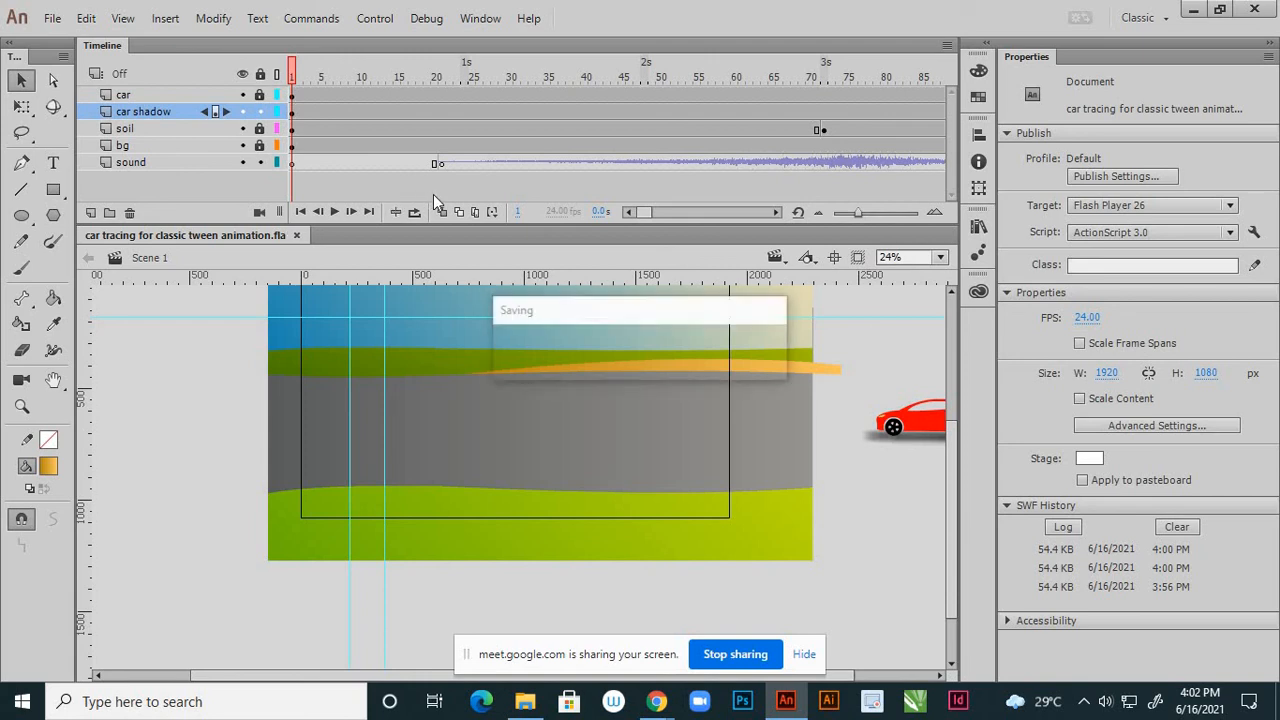